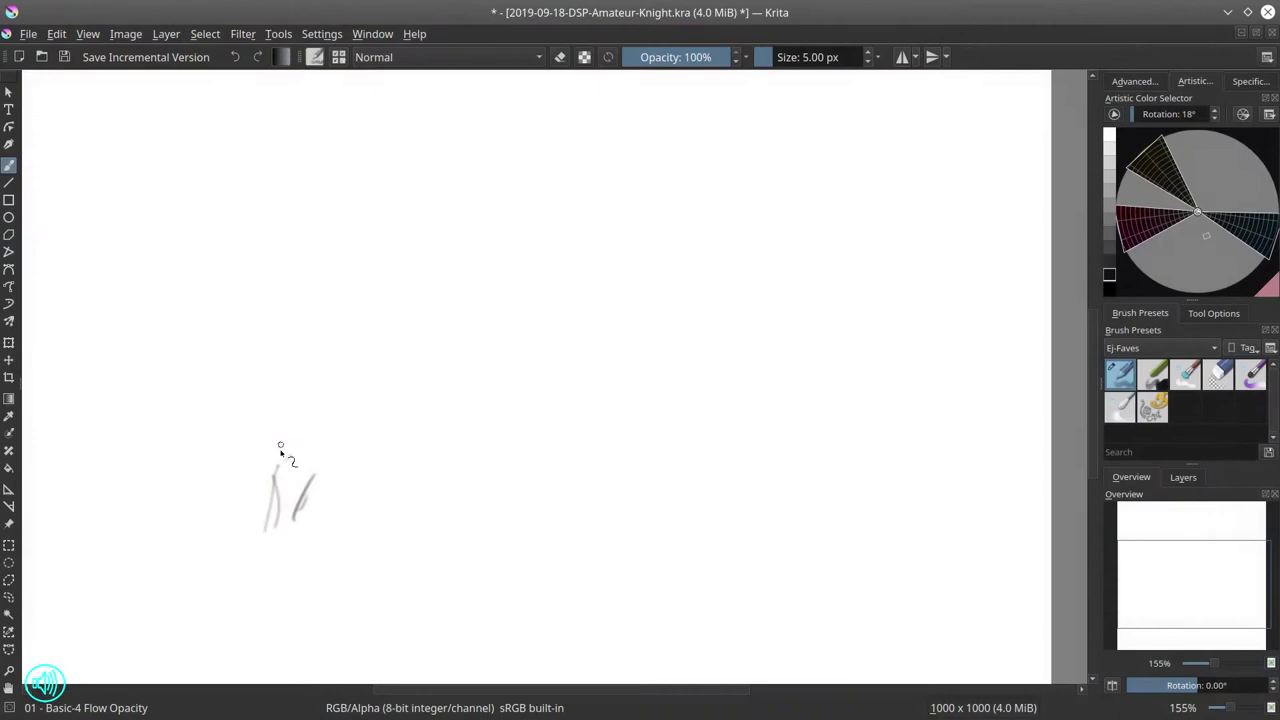
Sketch the fallen fighter's head, body and the arm reaching down from the chin
{"action": "left_click_drag", "start_coordinate": [255, 455], "coordinate": [285, 458]}
{"action": "left_click_drag", "start_coordinate": [250, 442], "coordinate": [300, 432]}
{"action": "left_click_drag", "start_coordinate": [259, 544], "coordinate": [305, 544]}
{"action": "left_click_drag", "start_coordinate": [281, 521], "coordinate": [348, 533]}
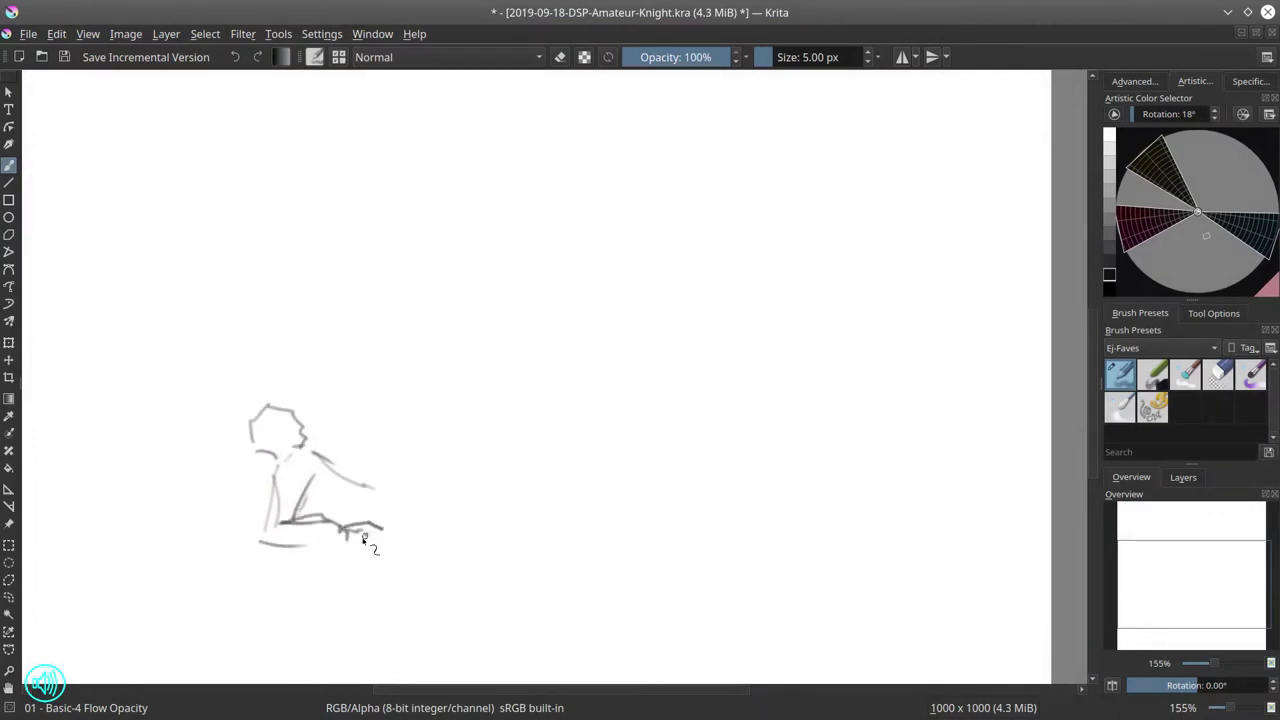
{"action": "mouse_move", "coordinate": [266, 459]}
{"action": "left_mouse_down"}
{"action": "mouse_move", "coordinate": [297, 453]}
{"action": "mouse_move", "coordinate": [268, 409]}
{"action": "left_mouse_up"}
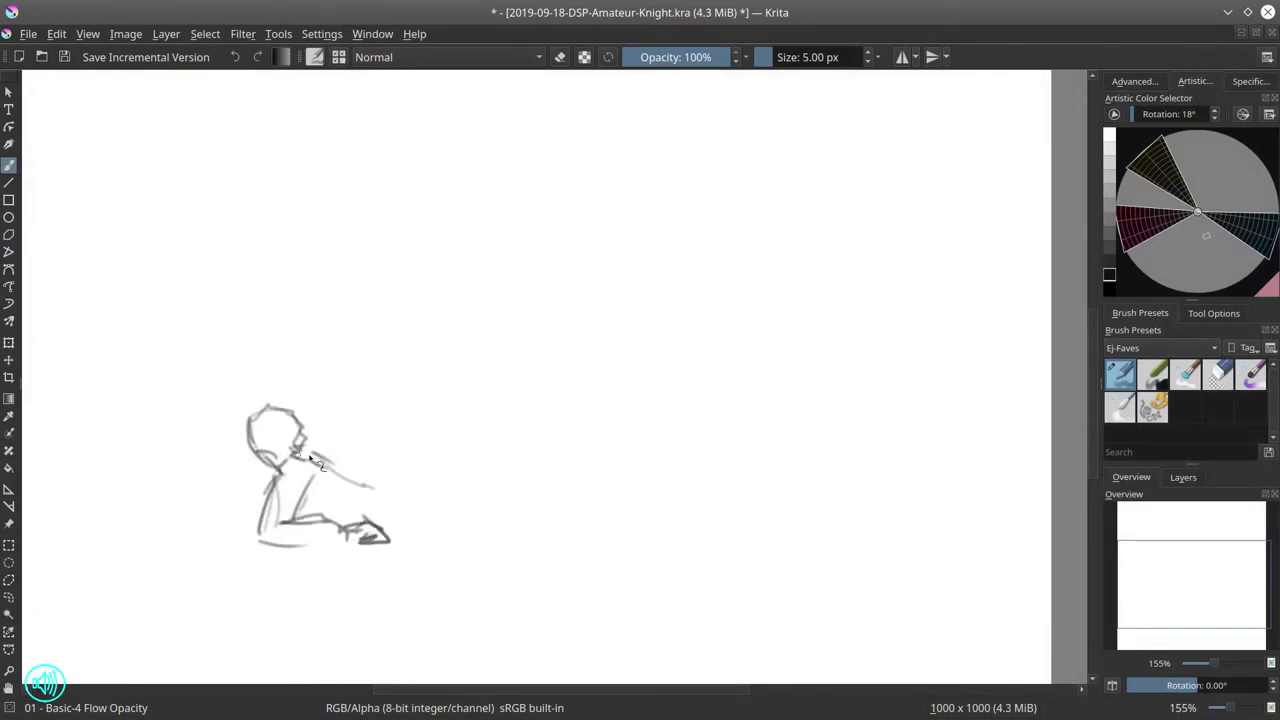
{"action": "mouse_move", "coordinate": [300, 455]}
{"action": "left_mouse_down"}
{"action": "mouse_move", "coordinate": [420, 505]}
{"action": "mouse_move", "coordinate": [517, 477]}
{"action": "left_mouse_up"}
Draw the fallen fighter's raised leg and foot, adding outline lines along the leg
{"action": "left_click_drag", "start_coordinate": [481, 461], "coordinate": [518, 457]}
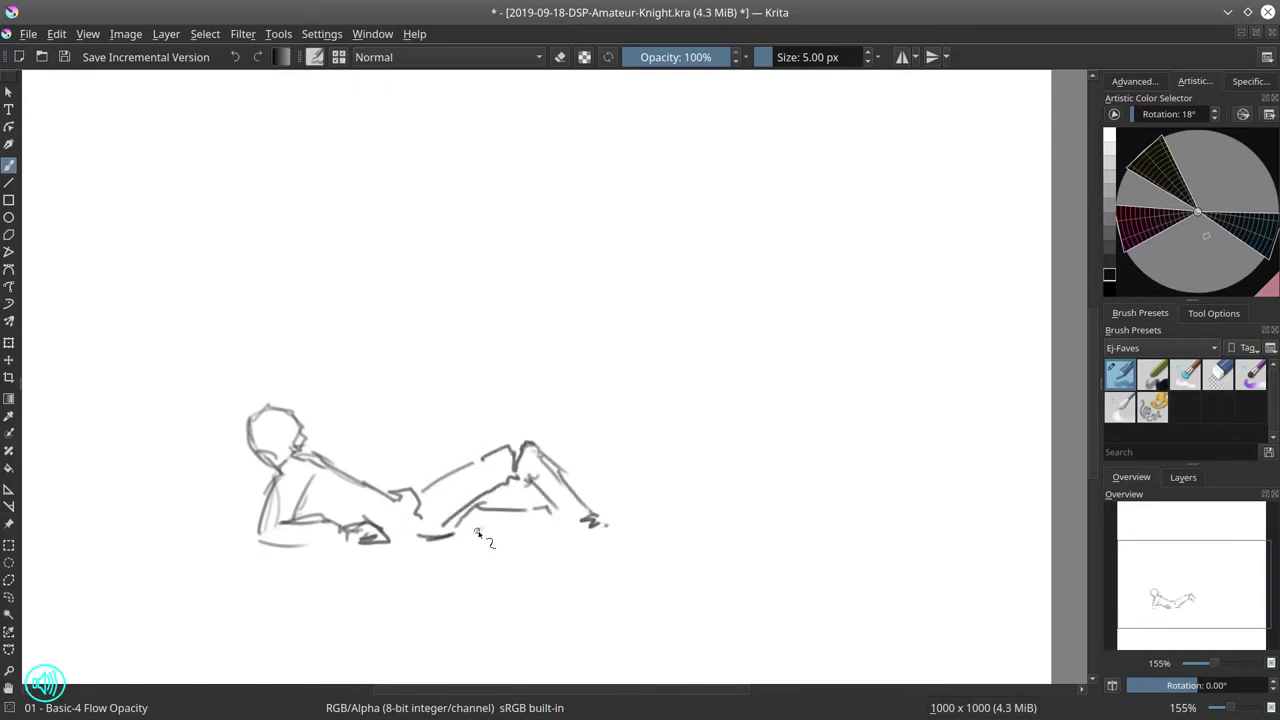
{"action": "left_click_drag", "start_coordinate": [470, 532], "coordinate": [536, 516]}
{"action": "left_click_drag", "start_coordinate": [480, 505], "coordinate": [527, 508]}
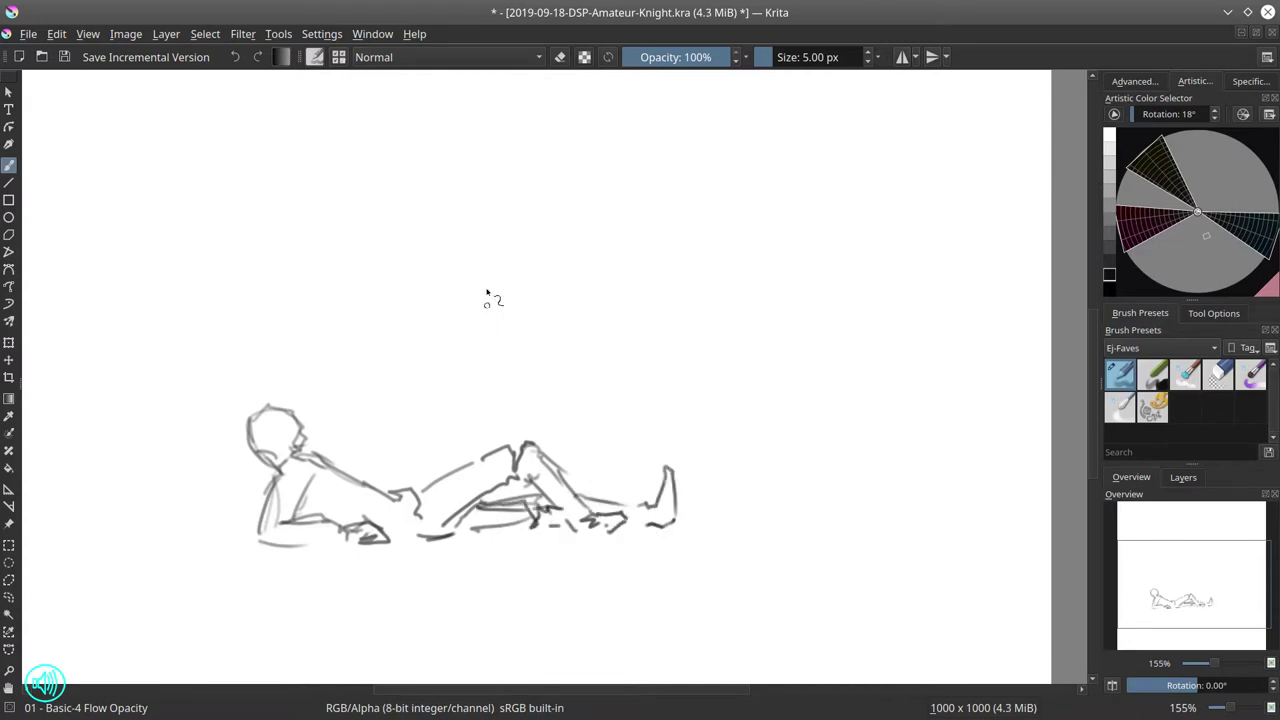
{"action": "scroll", "coordinate": [573, 358], "scroll_direction": "up", "scroll_amount": 3}
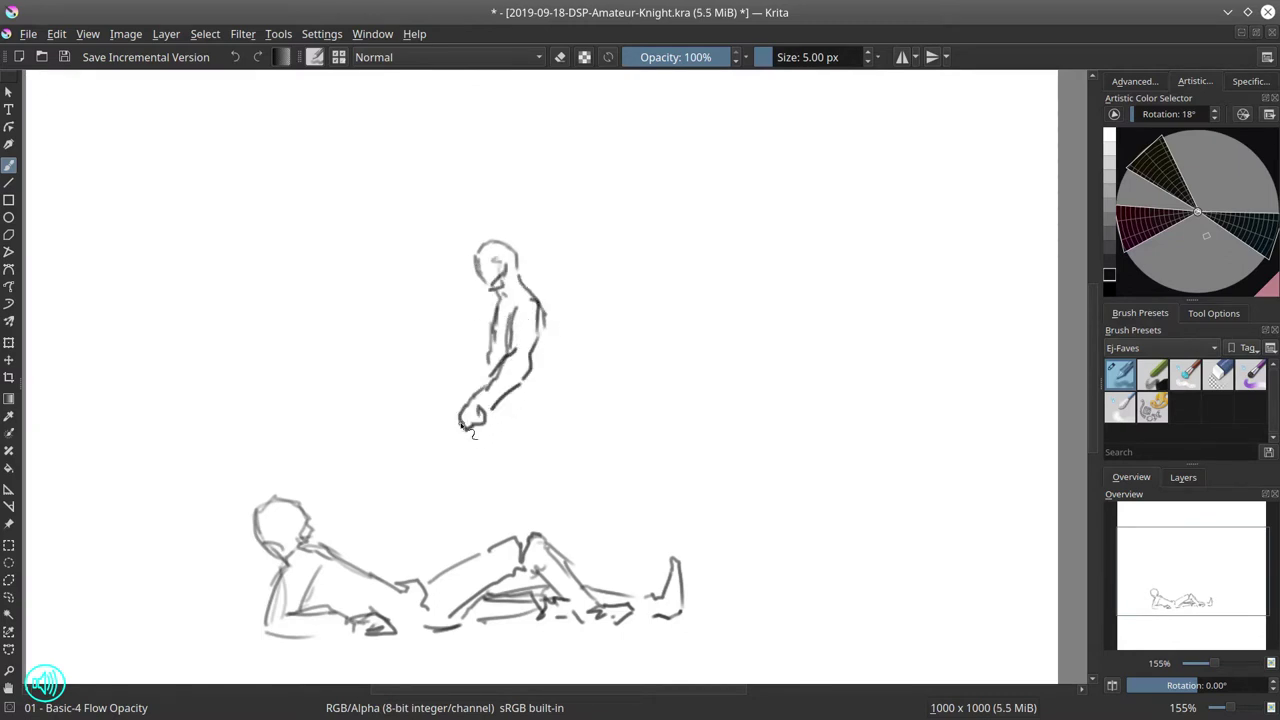
Draw the knight's sword pointing at the fallen fighter and the small duelling fighter's arm reaching right
{"action": "mouse_move", "coordinate": [446, 434]}
{"action": "left_mouse_down"}
{"action": "mouse_move", "coordinate": [353, 526]}
{"action": "mouse_move", "coordinate": [452, 432]}
{"action": "left_mouse_up"}
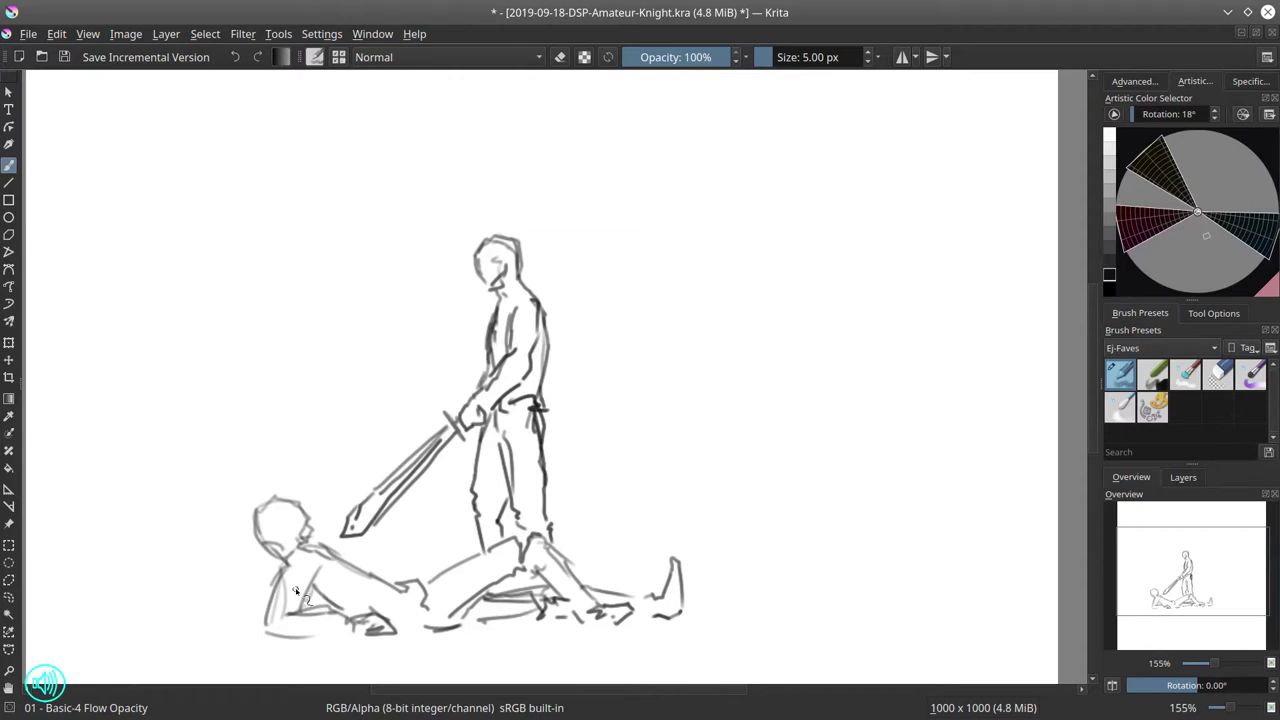
{"action": "mouse_move", "coordinate": [614, 460]}
{"action": "left_mouse_down"}
{"action": "mouse_move", "coordinate": [683, 421]}
{"action": "mouse_move", "coordinate": [575, 413]}
{"action": "left_mouse_up"}
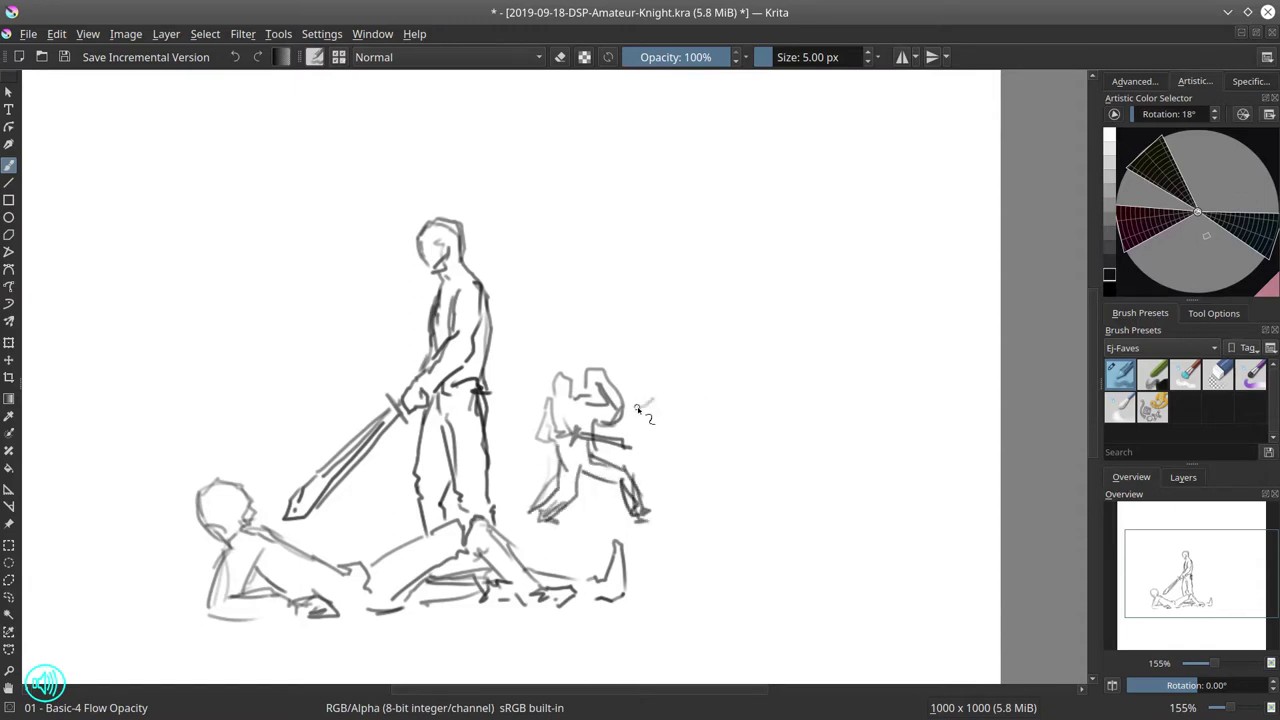
{"action": "mouse_move", "coordinate": [616, 388]}
{"action": "left_mouse_down"}
{"action": "mouse_move", "coordinate": [686, 432]}
{"action": "mouse_move", "coordinate": [710, 410]}
{"action": "mouse_move", "coordinate": [692, 412]}
{"action": "mouse_move", "coordinate": [705, 396]}
{"action": "mouse_move", "coordinate": [715, 451]}
{"action": "left_mouse_up"}
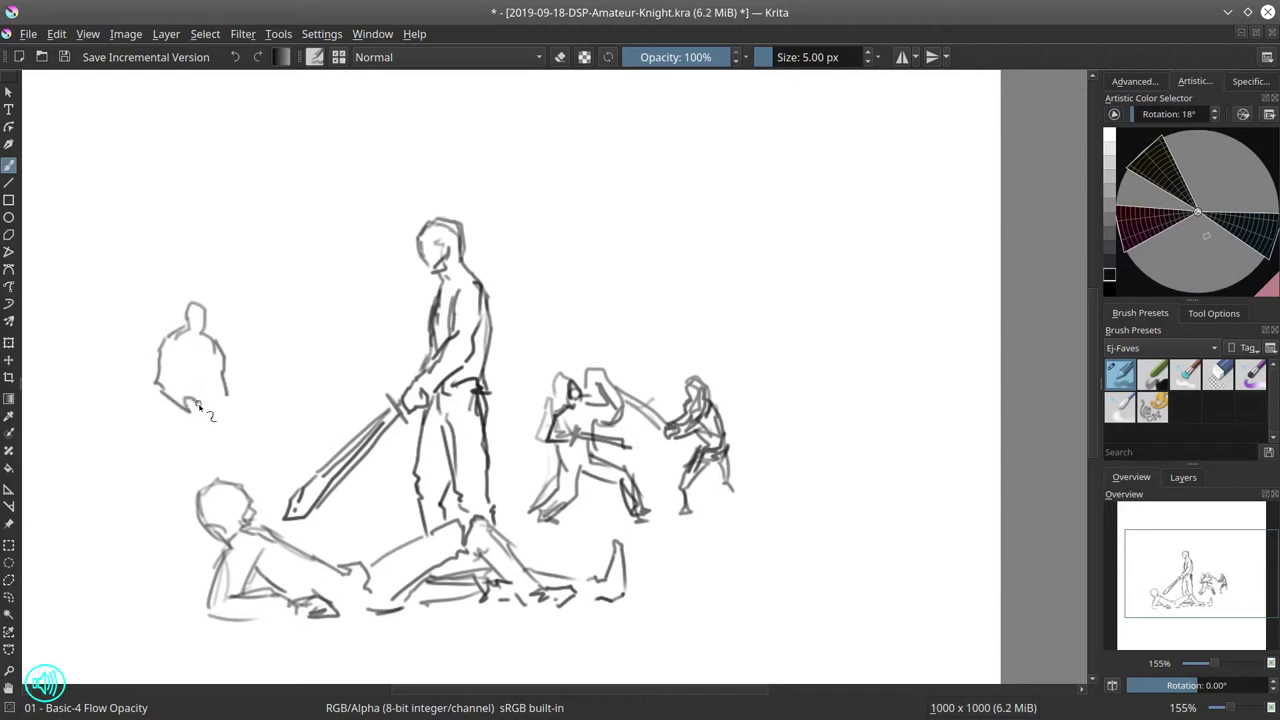
Add legs to the left bystander, then lasso-select it, move it left and deselect
{"action": "mouse_move", "coordinate": [185, 423]}
{"action": "left_mouse_down"}
{"action": "mouse_move", "coordinate": [172, 505]}
{"action": "mouse_move", "coordinate": [230, 472]}
{"action": "left_mouse_up"}
{"action": "left_click_drag", "start_coordinate": [178, 418], "coordinate": [172, 555]}
{"action": "left_click_drag", "start_coordinate": [166, 410], "coordinate": [170, 520]}
{"action": "left_click", "coordinate": [10, 595]}
{"action": "mouse_move", "coordinate": [232, 276]}
{"action": "left_mouse_down"}
{"action": "mouse_move", "coordinate": [201, 577]}
{"action": "mouse_move", "coordinate": [271, 443]}
{"action": "mouse_move", "coordinate": [240, 282]}
{"action": "left_mouse_up"}
{"action": "key", "text": "t"}
{"action": "mouse_move", "coordinate": [197, 398]}
{"action": "left_mouse_down"}
{"action": "mouse_move", "coordinate": [310, 384]}
{"action": "mouse_move", "coordinate": [108, 396]}
{"action": "left_mouse_up"}
{"action": "left_click", "coordinate": [205, 33]}
{"action": "key", "text": "ctrl+shift+a"}
{"action": "left_click", "coordinate": [9, 165]}
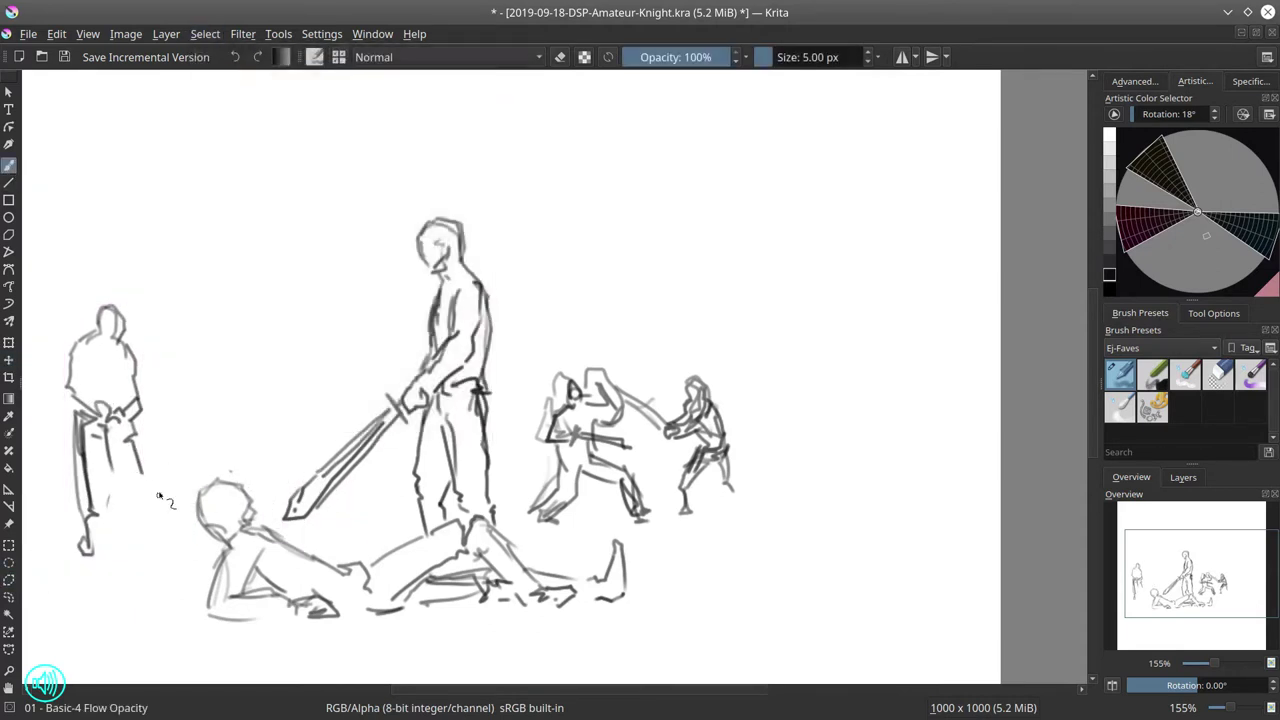
Draw the bystander's leg lines and right-reaching arm, and reshape the second bystander's head and torso
{"action": "left_click_drag", "start_coordinate": [136, 450], "coordinate": [143, 550]}
{"action": "left_click_drag", "start_coordinate": [128, 428], "coordinate": [114, 540]}
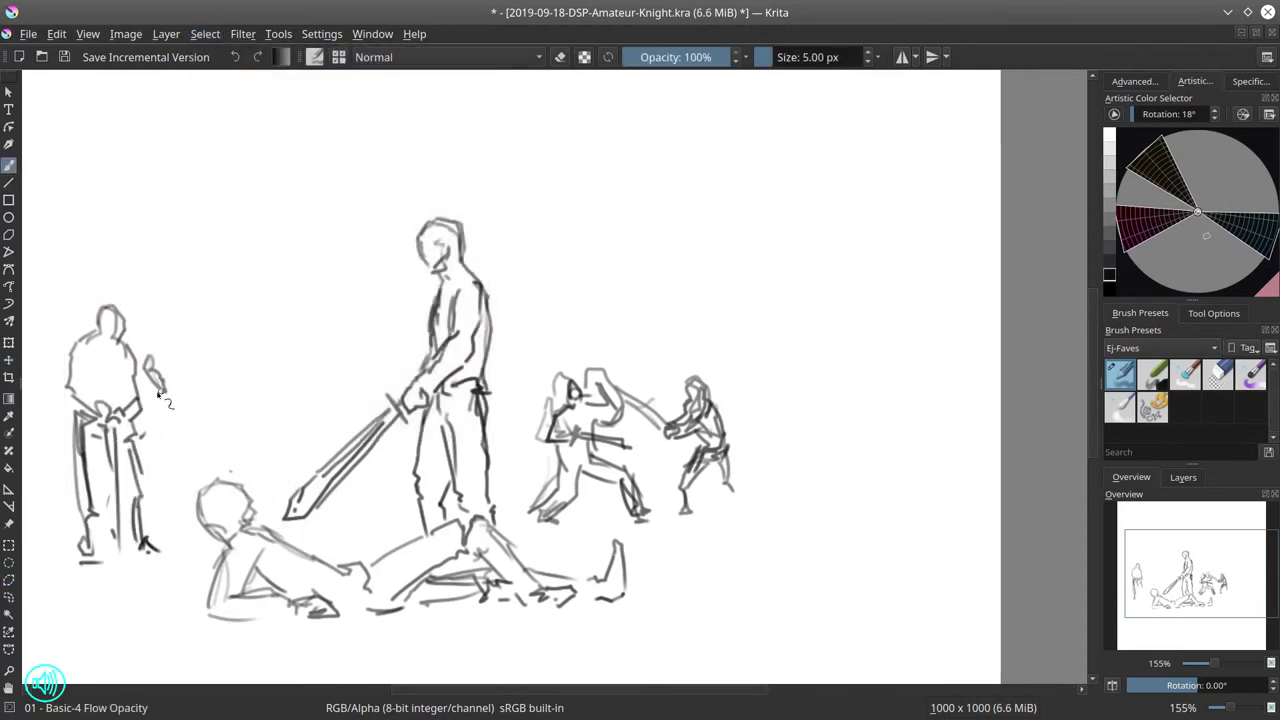
{"action": "left_click_drag", "start_coordinate": [146, 356], "coordinate": [196, 392]}
{"action": "mouse_move", "coordinate": [196, 358]}
{"action": "left_mouse_down"}
{"action": "mouse_move", "coordinate": [168, 340]}
{"action": "mouse_move", "coordinate": [198, 395]}
{"action": "left_mouse_up"}
{"action": "mouse_move", "coordinate": [156, 410]}
{"action": "left_mouse_down"}
{"action": "mouse_move", "coordinate": [190, 397]}
{"action": "mouse_move", "coordinate": [157, 414]}
{"action": "mouse_move", "coordinate": [167, 382]}
{"action": "mouse_move", "coordinate": [151, 384]}
{"action": "mouse_move", "coordinate": [208, 435]}
{"action": "mouse_move", "coordinate": [197, 456]}
{"action": "mouse_move", "coordinate": [153, 488]}
{"action": "left_mouse_up"}
Polygon-select both bystanders, move them further left, then deselect
{"action": "left_click", "coordinate": [9, 580]}
{"action": "left_click", "coordinate": [82, 592]}
{"action": "left_click", "coordinate": [185, 583]}
{"action": "left_click", "coordinate": [172, 490]}
{"action": "left_click", "coordinate": [243, 450]}
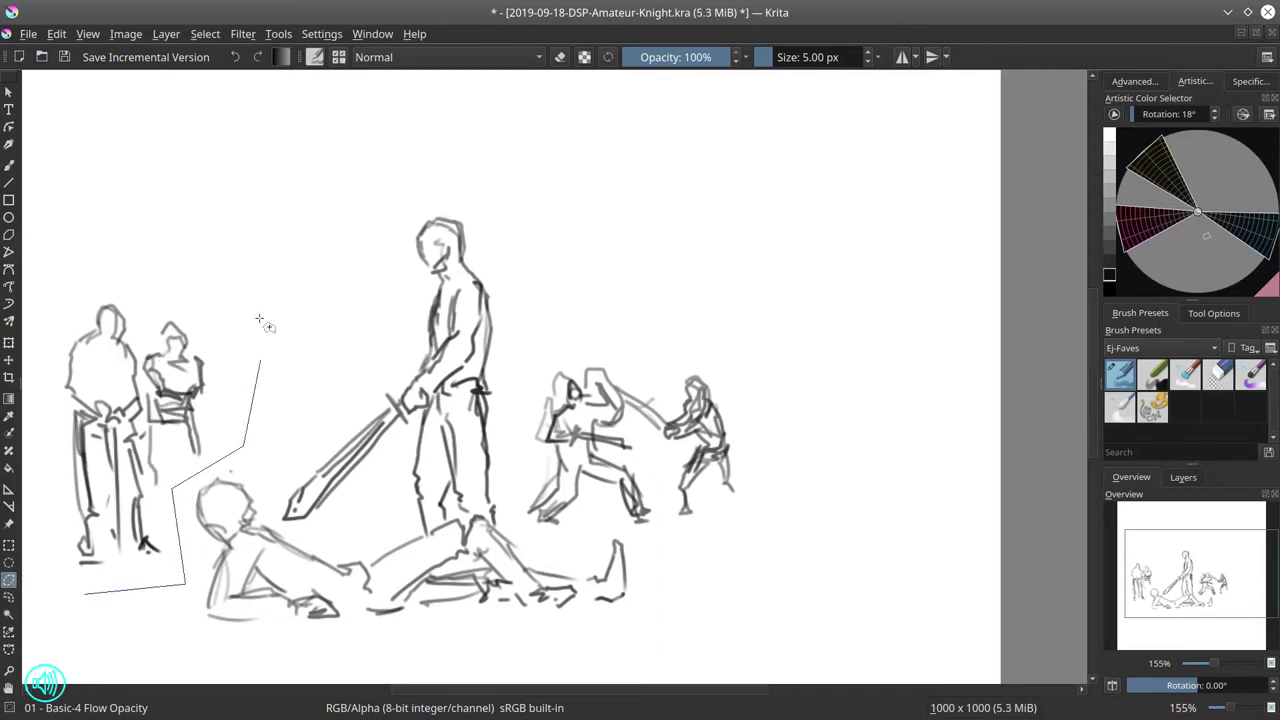
{"action": "left_click", "coordinate": [253, 300]}
{"action": "double_click", "coordinate": [38, 476]}
{"action": "key", "text": "t"}
{"action": "left_click_drag", "start_coordinate": [209, 394], "coordinate": [171, 394]}
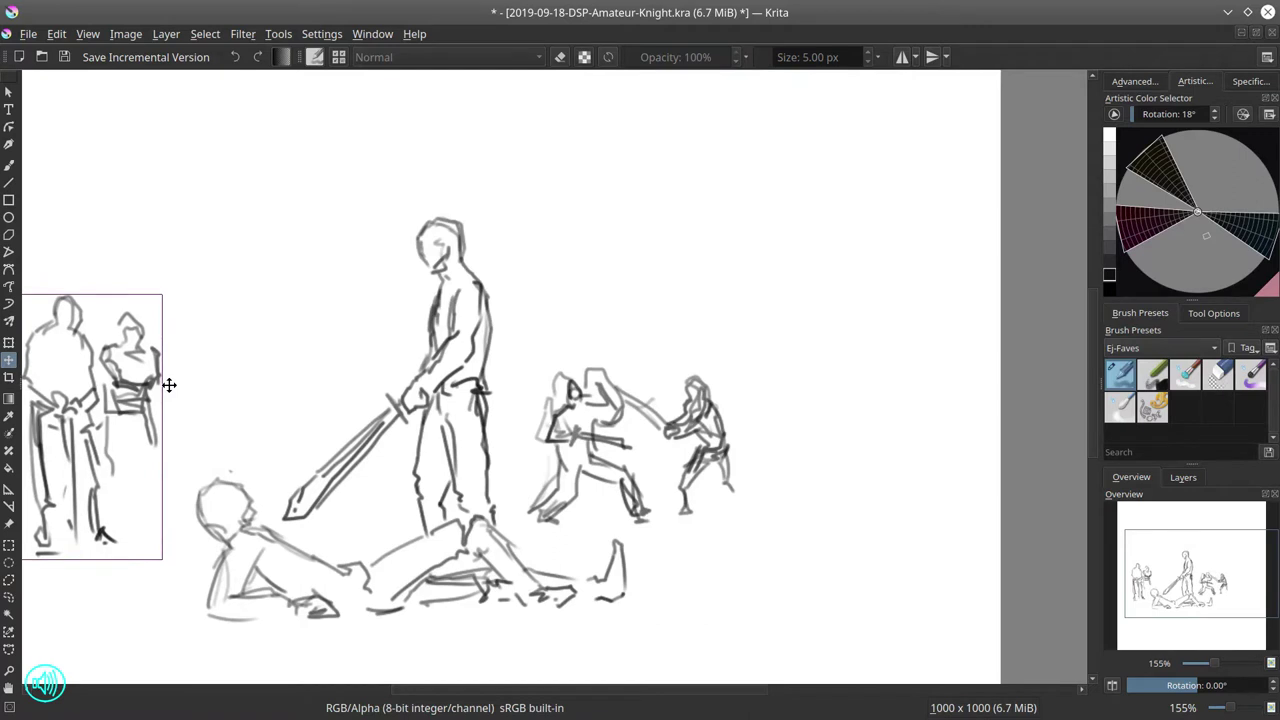
{"action": "left_click", "coordinate": [205, 34]}
{"action": "left_click", "coordinate": [235, 74]}
Extend the second bystander's legs and draw the feet
{"action": "left_click", "coordinate": [9, 165]}
{"action": "left_click_drag", "start_coordinate": [140, 430], "coordinate": [165, 505]}
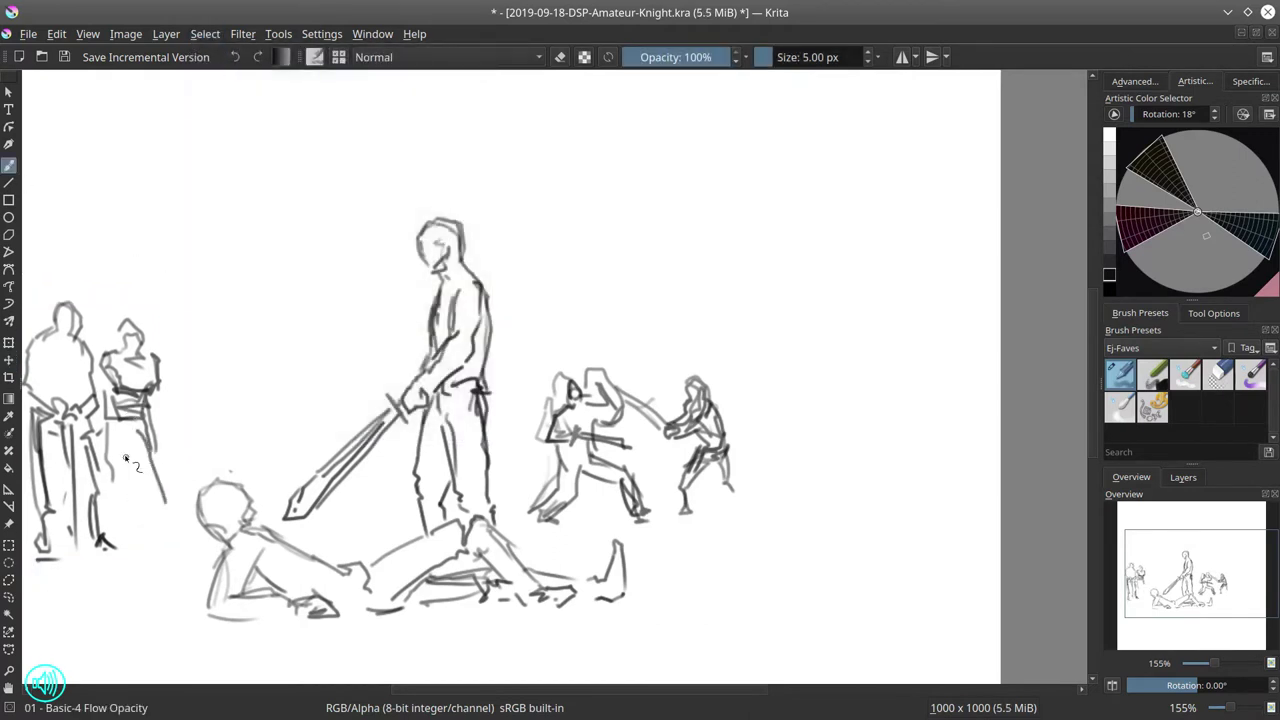
{"action": "left_click_drag", "start_coordinate": [130, 455], "coordinate": [116, 525]}
{"action": "left_click_drag", "start_coordinate": [145, 445], "coordinate": [166, 538]}
{"action": "left_click_drag", "start_coordinate": [150, 534], "coordinate": [168, 530]}
Sketch the background skyline outline and ground lines behind the figures, darkening the part behind the knight
{"action": "left_click_drag", "start_coordinate": [503, 437], "coordinate": [621, 427]}
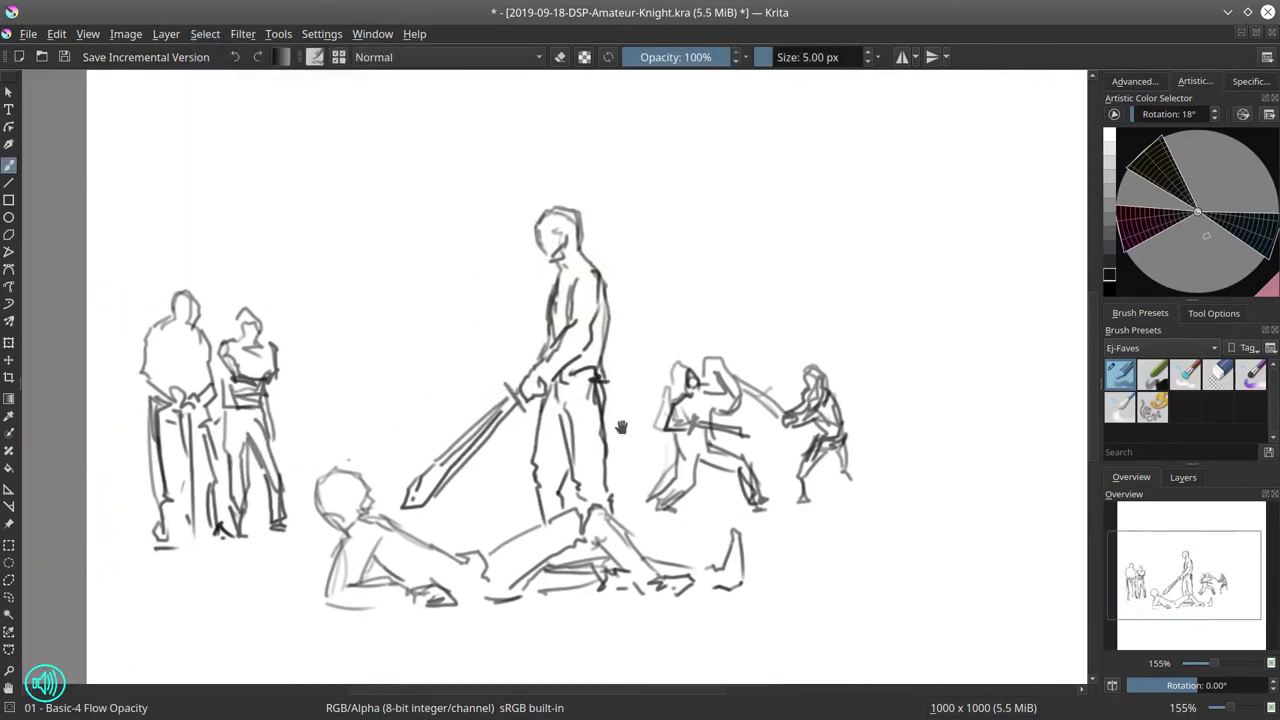
{"action": "left_click_drag", "start_coordinate": [106, 195], "coordinate": [215, 252]}
{"action": "mouse_move", "coordinate": [213, 258]}
{"action": "left_mouse_down"}
{"action": "mouse_move", "coordinate": [228, 290]}
{"action": "mouse_move", "coordinate": [364, 284]}
{"action": "left_mouse_up"}
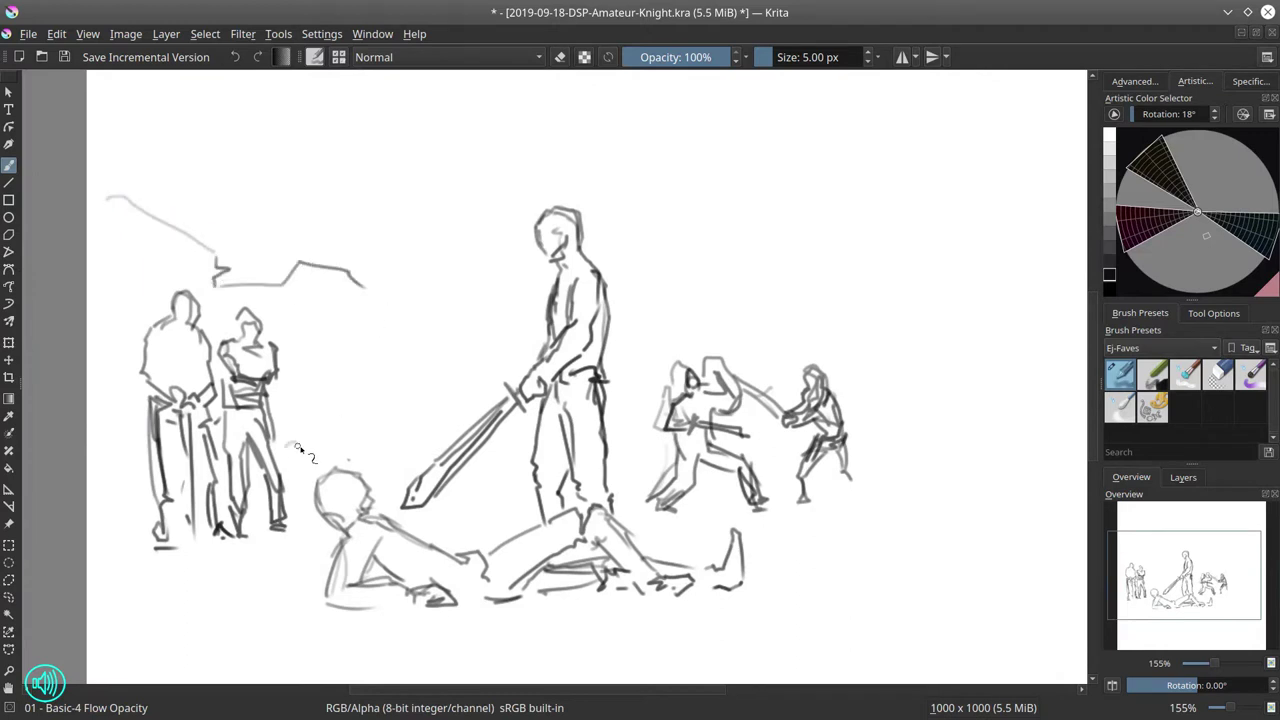
{"action": "left_click_drag", "start_coordinate": [286, 445], "coordinate": [404, 450]}
{"action": "left_click_drag", "start_coordinate": [370, 438], "coordinate": [432, 437]}
{"action": "mouse_move", "coordinate": [366, 285]}
{"action": "left_mouse_down"}
{"action": "mouse_move", "coordinate": [443, 308]}
{"action": "mouse_move", "coordinate": [470, 390]}
{"action": "left_mouse_up"}
{"action": "mouse_move", "coordinate": [458, 343]}
{"action": "left_mouse_down"}
{"action": "mouse_move", "coordinate": [513, 352]}
{"action": "mouse_move", "coordinate": [540, 324]}
{"action": "left_mouse_up"}
{"action": "left_click_drag", "start_coordinate": [458, 308], "coordinate": [470, 392]}
{"action": "left_click_drag", "start_coordinate": [350, 278], "coordinate": [432, 326]}
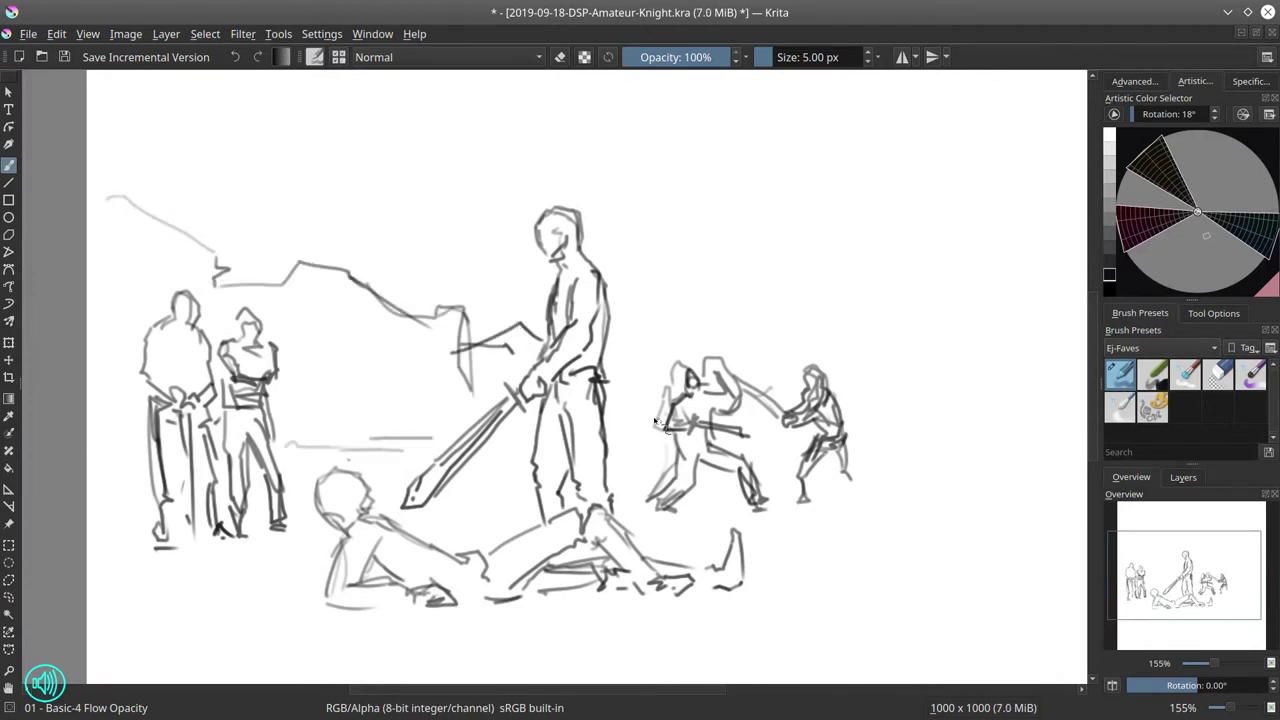
Add short ground strokes between the figures
{"action": "left_click_drag", "start_coordinate": [455, 478], "coordinate": [528, 474]}
{"action": "left_click_drag", "start_coordinate": [616, 482], "coordinate": [672, 478]}
{"action": "left_click_drag", "start_coordinate": [472, 490], "coordinate": [582, 470]}
{"action": "left_click_drag", "start_coordinate": [502, 462], "coordinate": [546, 460]}
{"action": "left_click_drag", "start_coordinate": [620, 463], "coordinate": [678, 462]}
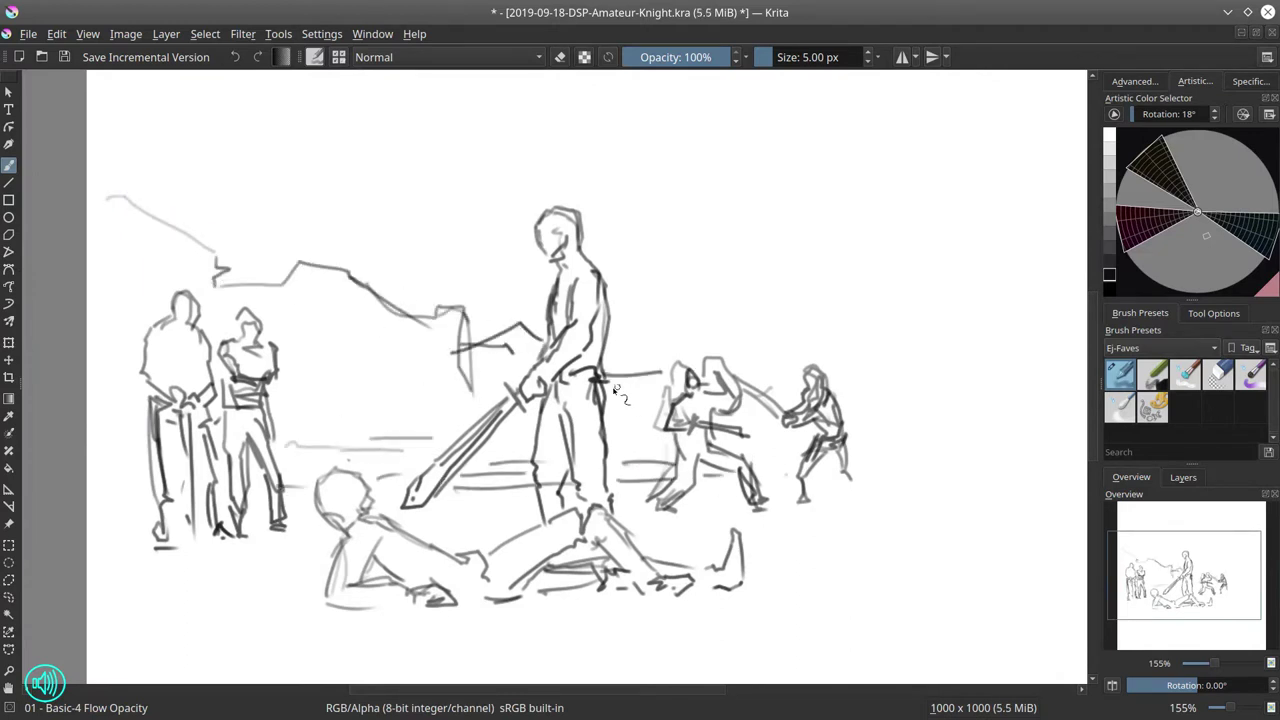
Erase the unwanted skyline strokes and stray ground strokes
{"action": "key", "text": "/"}
{"action": "mouse_move", "coordinate": [660, 378]}
{"action": "left_mouse_down"}
{"action": "mouse_move", "coordinate": [443, 294]}
{"action": "mouse_move", "coordinate": [206, 246]}
{"action": "mouse_move", "coordinate": [110, 198]}
{"action": "left_mouse_up"}
{"action": "left_click_drag", "start_coordinate": [428, 320], "coordinate": [398, 352]}
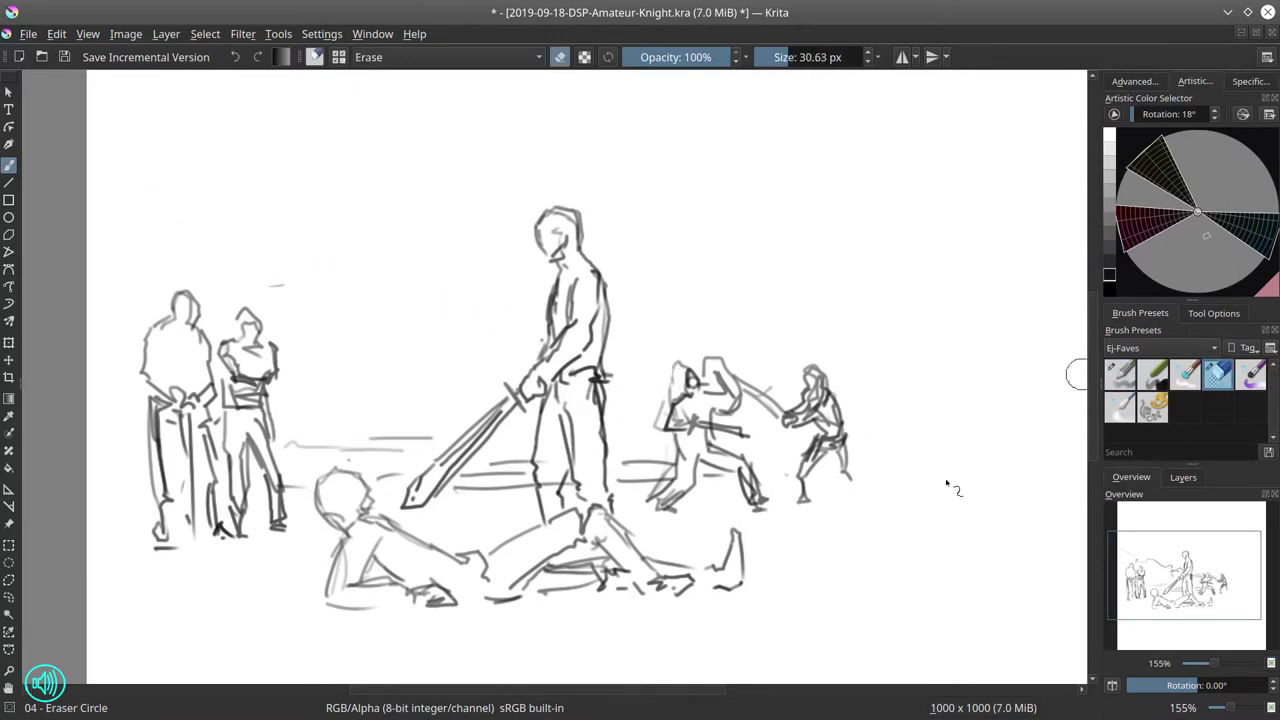
{"action": "left_click_drag", "start_coordinate": [455, 476], "coordinate": [670, 466]}
{"action": "left_click_drag", "start_coordinate": [360, 440], "coordinate": [323, 449]}
Add ground strokes near the duelling fighters, a jagged building outline at right, and the right fighter's legs
{"action": "key", "text": "/"}
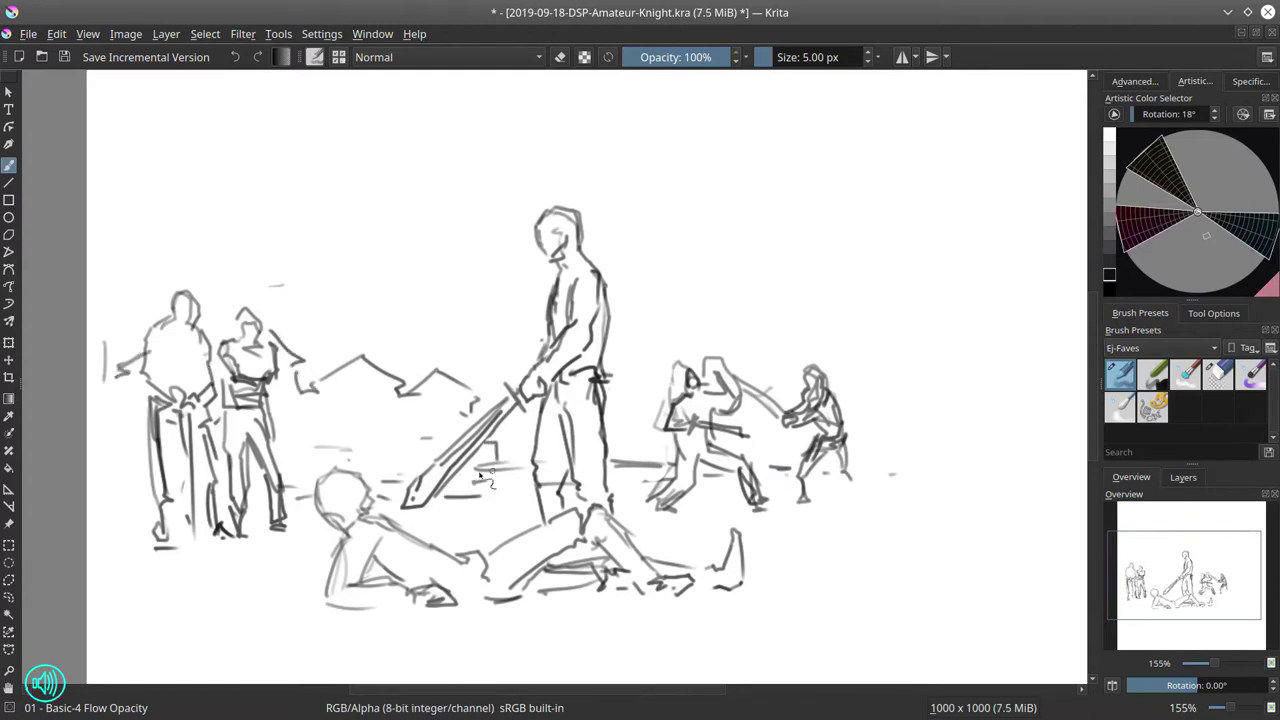
{"action": "left_click_drag", "start_coordinate": [614, 428], "coordinate": [648, 436]}
{"action": "left_click_drag", "start_coordinate": [665, 395], "coordinate": [645, 432]}
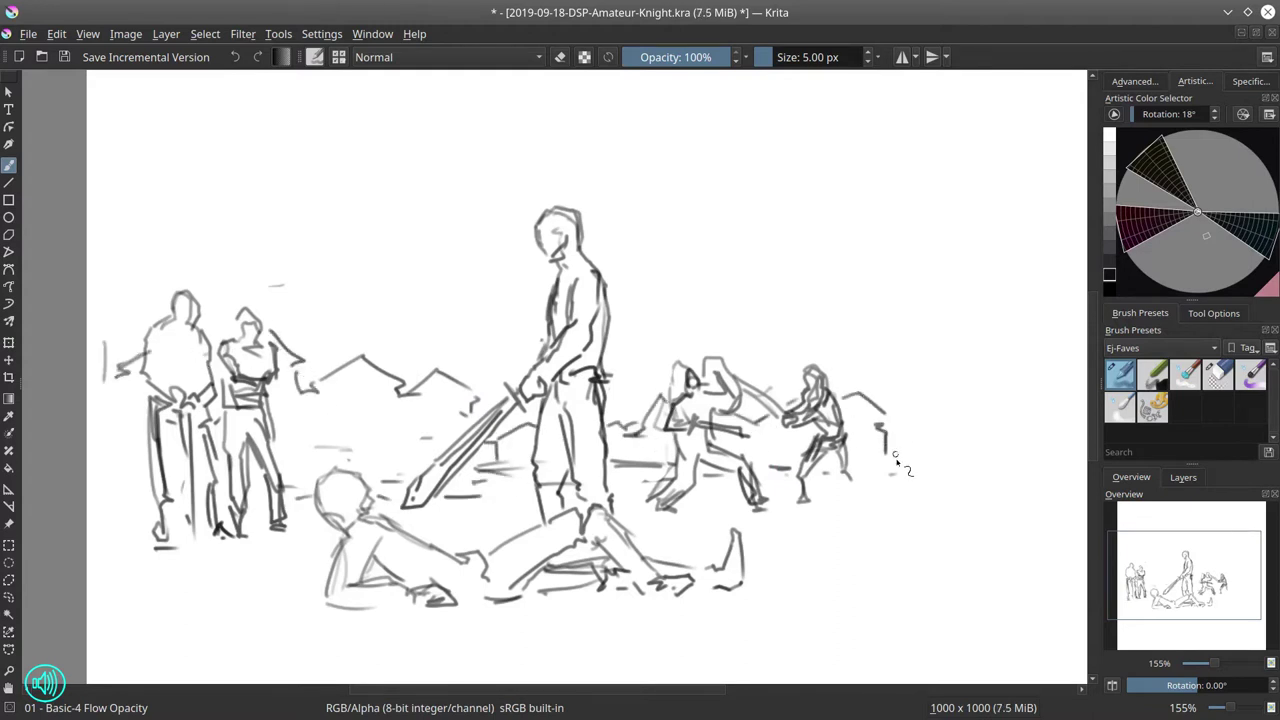
{"action": "left_click_drag", "start_coordinate": [898, 408], "coordinate": [981, 412]}
{"action": "left_click_drag", "start_coordinate": [853, 458], "coordinate": [875, 506]}
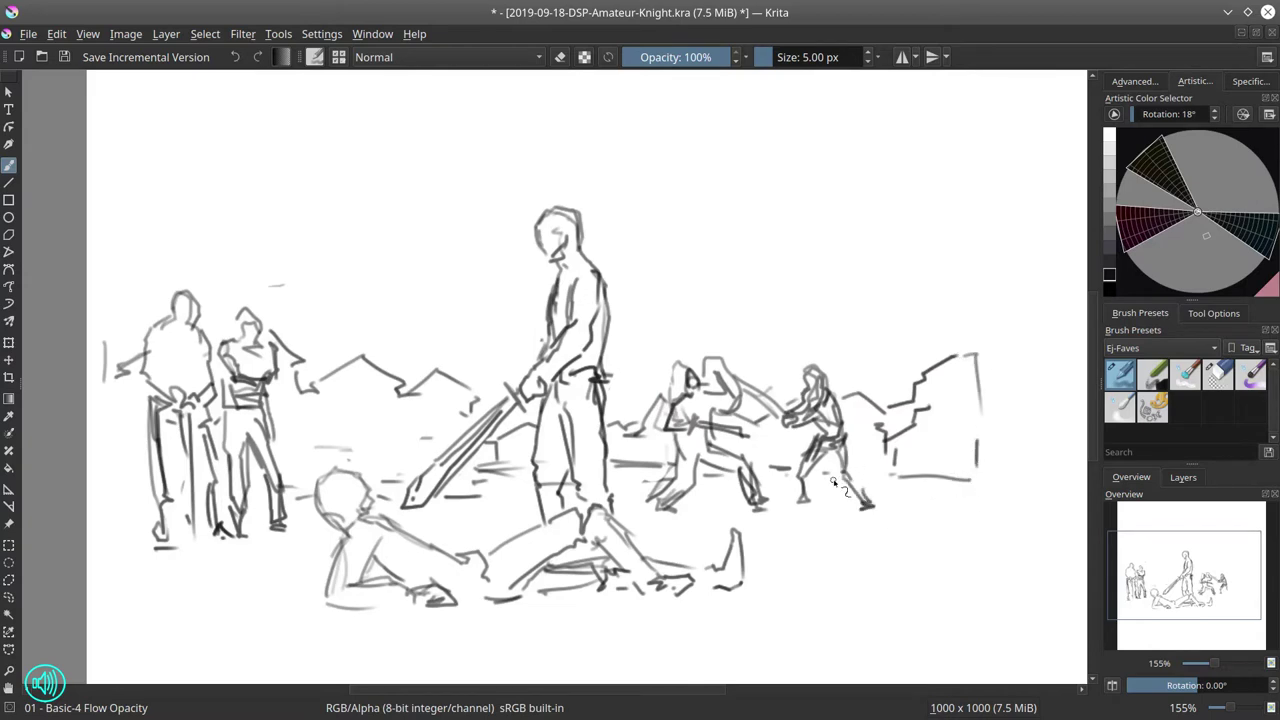
Frame the scene with the Crop tool for a 789 × 473 crop
{"action": "key", "text": "c"}
{"action": "mouse_move", "coordinate": [111, 177]}
{"action": "left_mouse_down"}
{"action": "mouse_move", "coordinate": [974, 666]}
{"action": "mouse_move", "coordinate": [924, 658]}
{"action": "left_mouse_up"}
{"action": "left_click_drag", "start_coordinate": [516, 177], "coordinate": [516, 170]}
Apply the crop and check the image properties
{"action": "key", "text": "Return"}
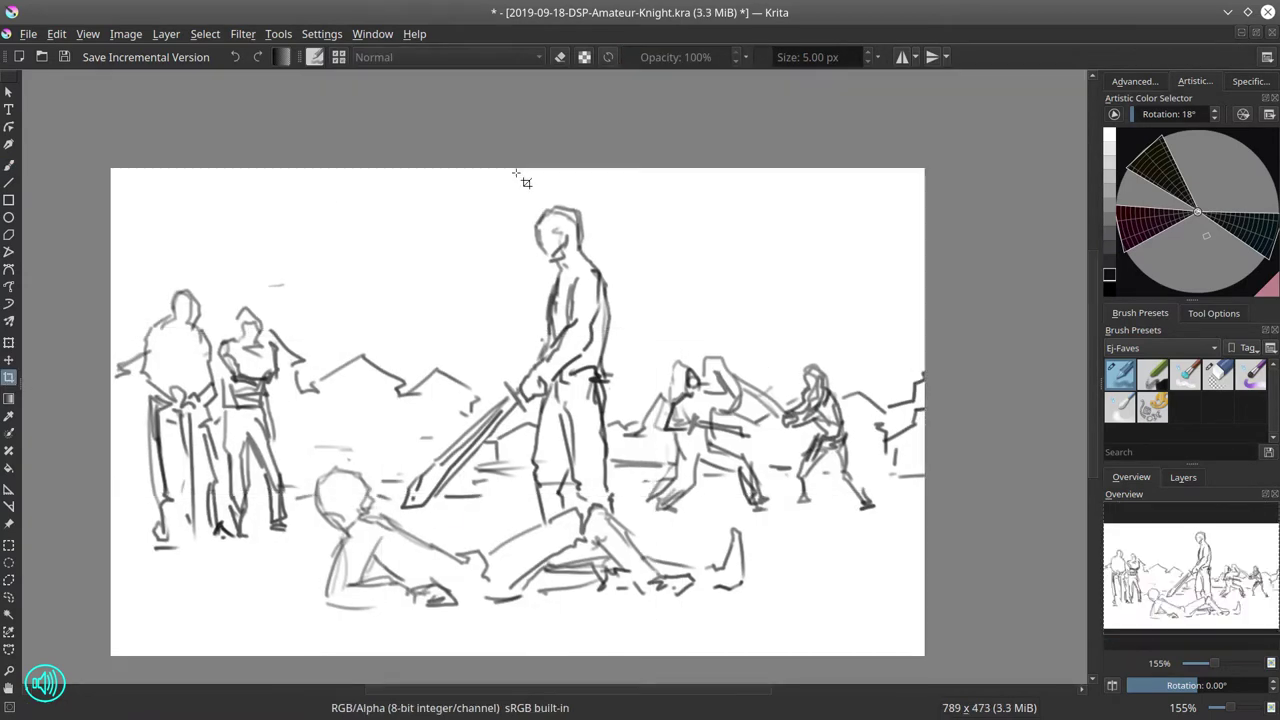
{"action": "left_click", "coordinate": [126, 33]}
{"action": "left_click", "coordinate": [200, 48]}
{"action": "left_click", "coordinate": [272, 331]}
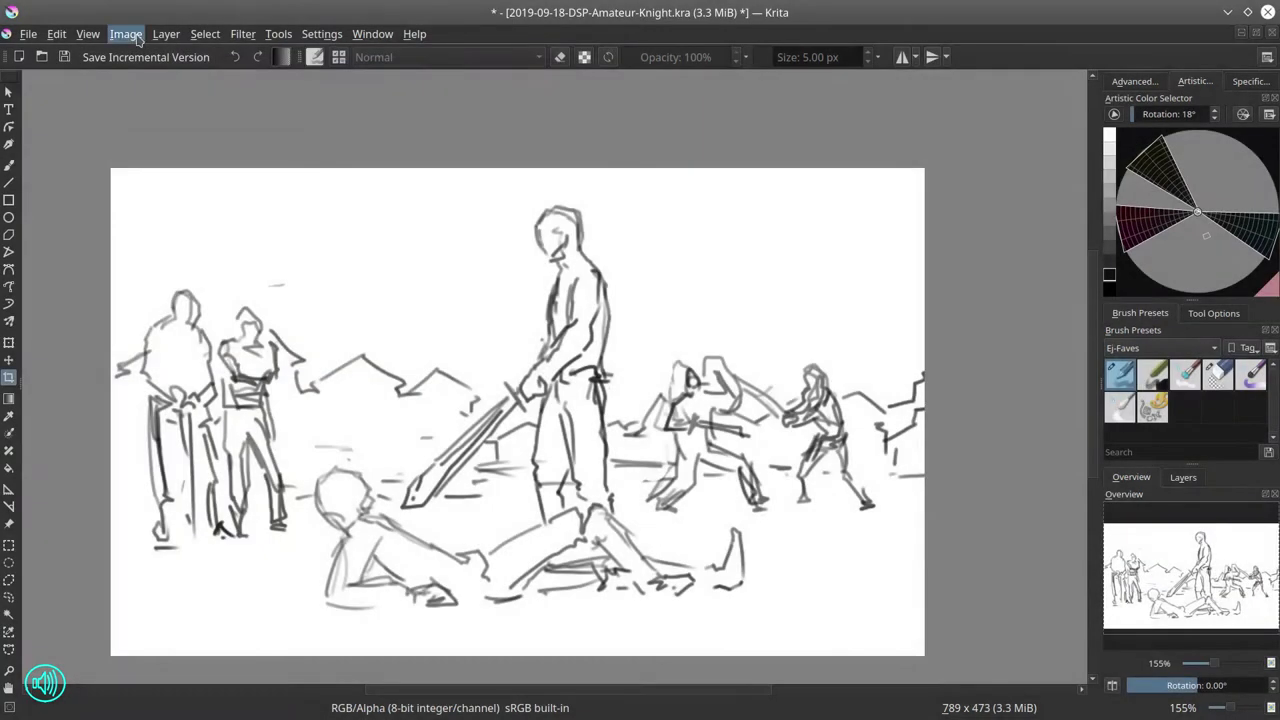
Scale the image to 417 × 250 by setting the height to 250
{"action": "left_click", "coordinate": [126, 33]}
{"action": "left_click", "coordinate": [175, 260]}
{"action": "double_click", "coordinate": [606, 247]}
{"action": "type", "text": "250"}
{"action": "left_click", "coordinate": [710, 497]}
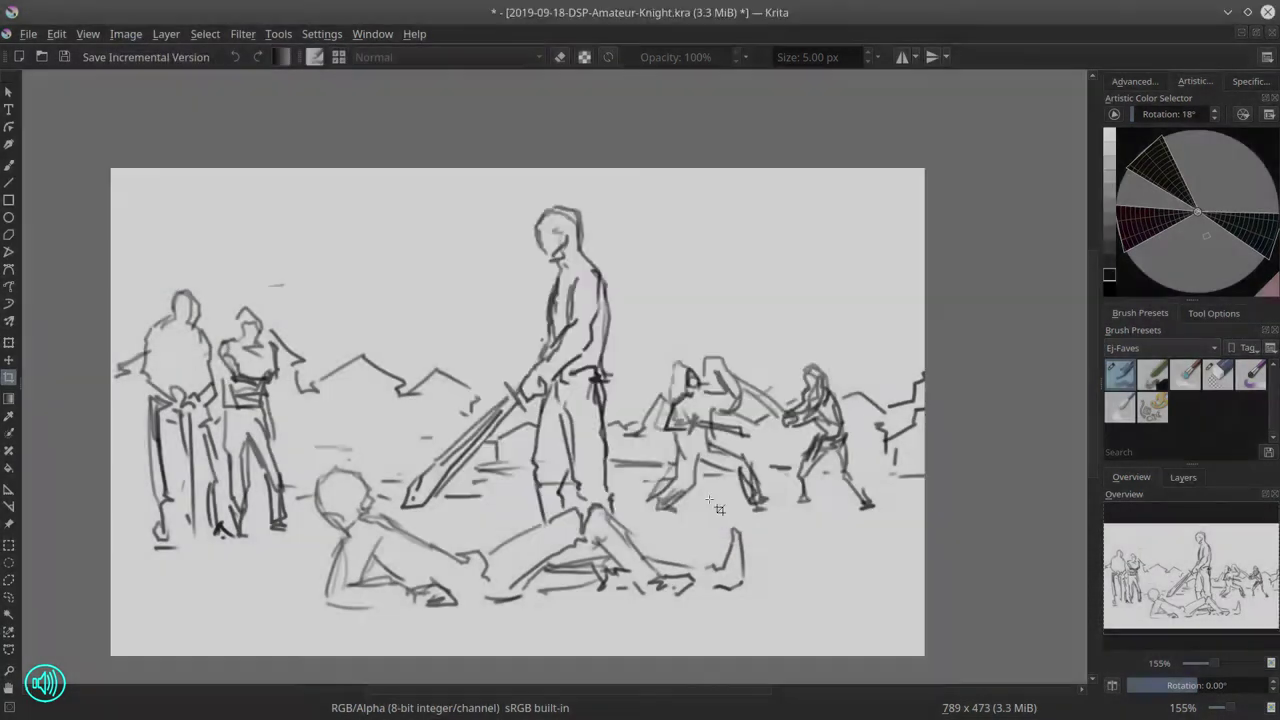
Apply an action from the layer's context menu in the Layers docker
{"action": "left_click", "coordinate": [1183, 477]}
{"action": "right_click", "coordinate": [1190, 549]}
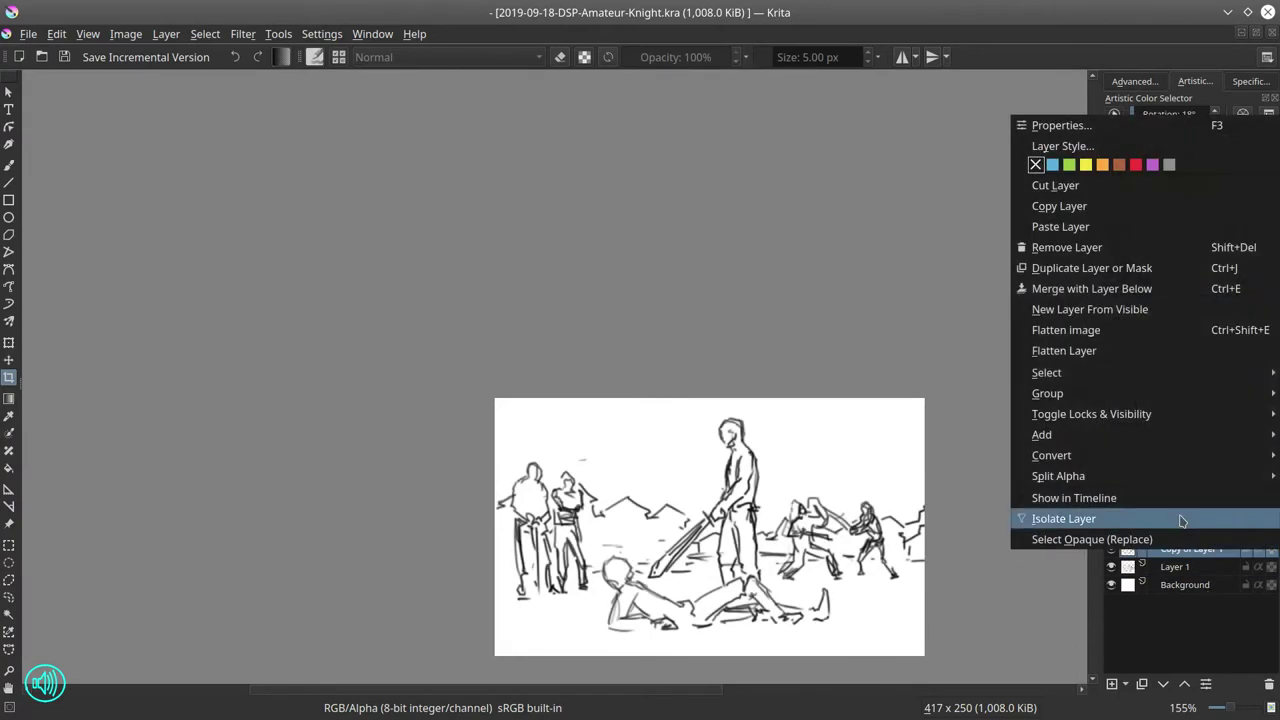
{"action": "left_click", "coordinate": [1089, 306]}
{"action": "left_click", "coordinate": [1131, 477]}
Pick dark magenta and the large 07 Shapes Mecha Hue brush preset
{"action": "left_click", "coordinate": [1109, 240]}
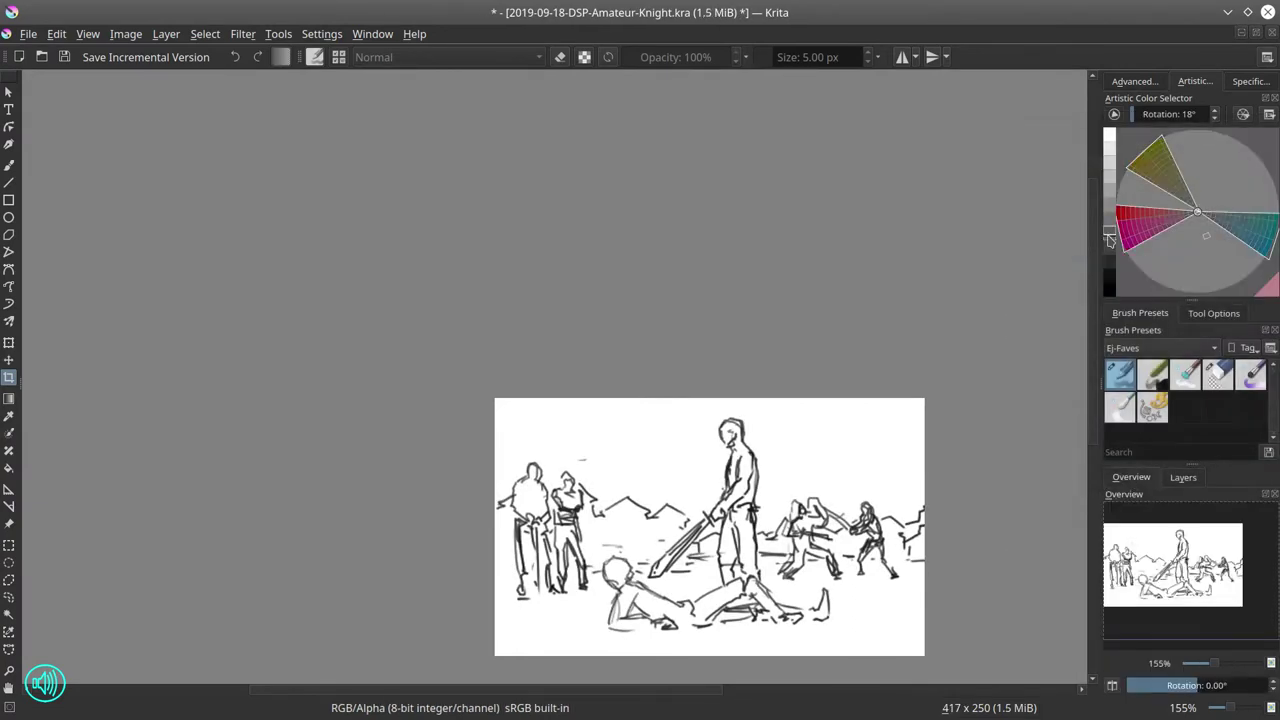
{"action": "left_click", "coordinate": [1143, 224]}
{"action": "key", "text": "b"}
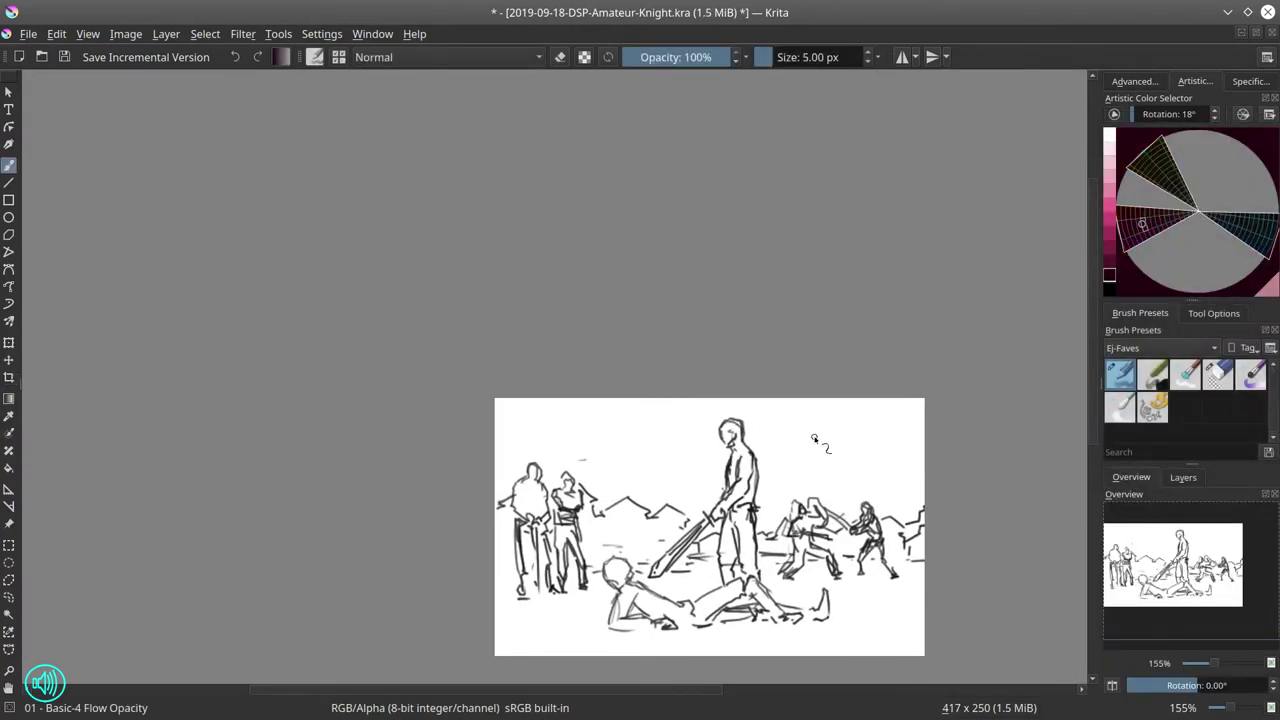
{"action": "left_click", "coordinate": [1152, 407]}
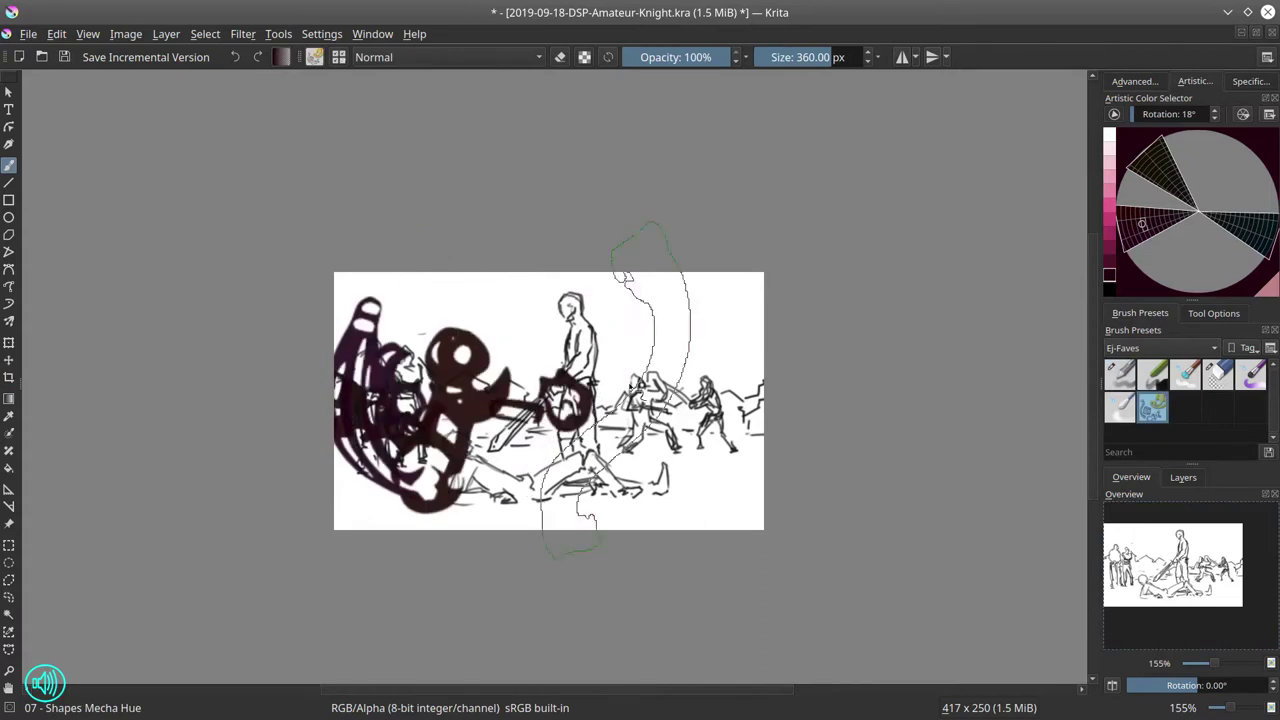
Block in large purple-maroon shapes over the sketch and pale green along the bottom
{"action": "left_click_drag", "start_coordinate": [560, 330], "coordinate": [640, 460]}
{"action": "left_click", "coordinate": [1183, 477]}
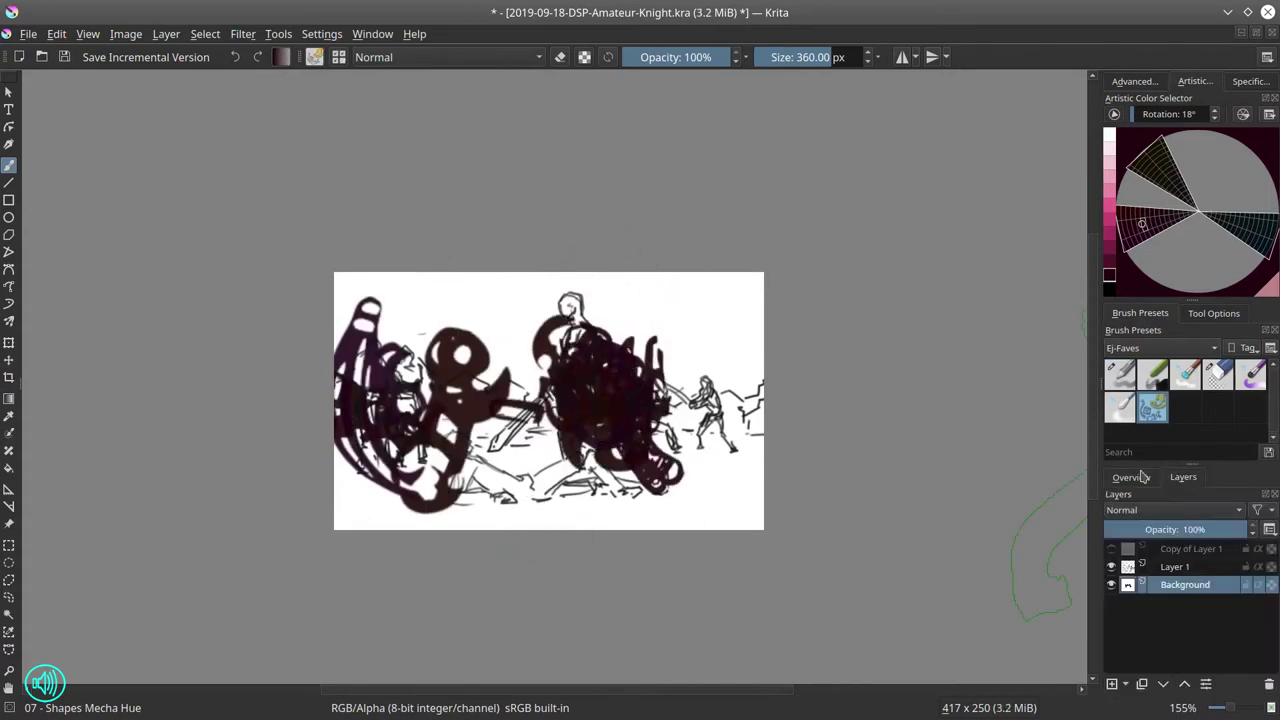
{"action": "mouse_move", "coordinate": [450, 400]}
{"action": "left_mouse_down"}
{"action": "mouse_move", "coordinate": [560, 380]}
{"action": "mouse_move", "coordinate": [400, 520]}
{"action": "left_mouse_up"}
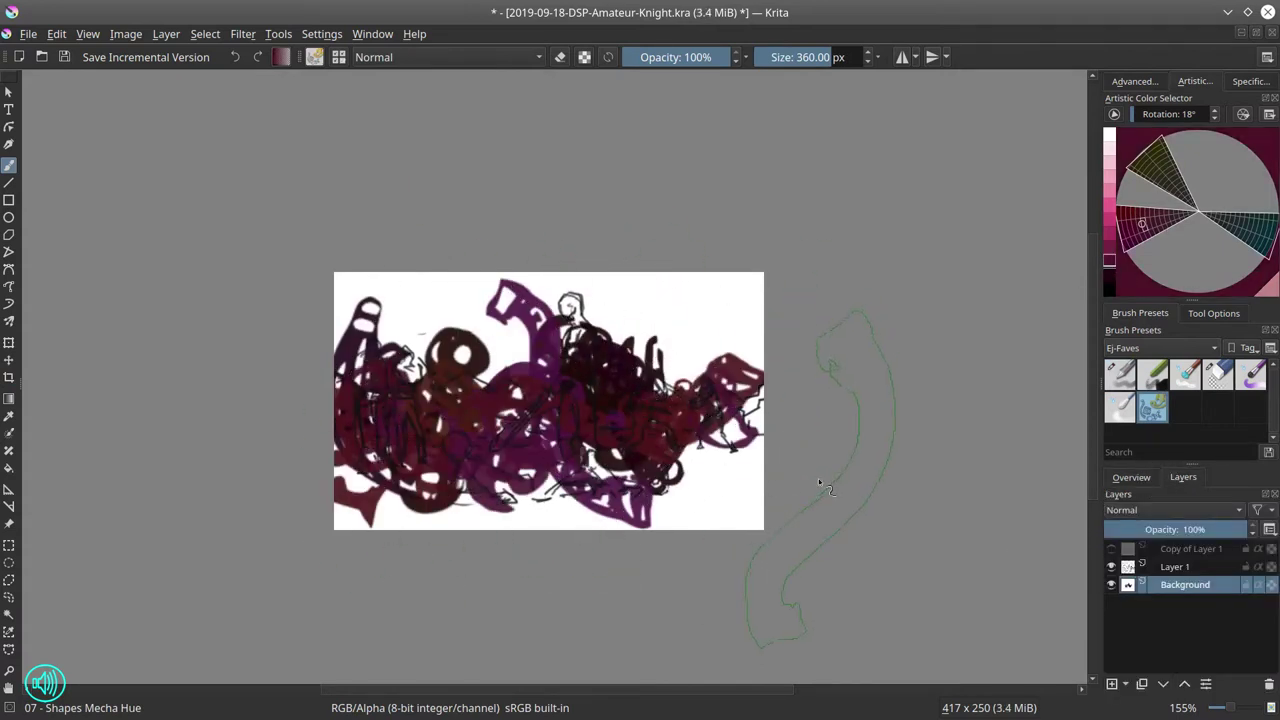
{"action": "left_click", "coordinate": [1171, 173]}
{"action": "mouse_move", "coordinate": [640, 470]}
{"action": "left_mouse_down"}
{"action": "mouse_move", "coordinate": [571, 528]}
{"action": "mouse_move", "coordinate": [737, 500]}
{"action": "mouse_move", "coordinate": [400, 500]}
{"action": "mouse_move", "coordinate": [680, 470]}
{"action": "left_mouse_up"}
Paint pale cyan over the top of the canvas and dark maroon across the middle
{"action": "left_click", "coordinate": [1249, 230]}
{"action": "mouse_move", "coordinate": [430, 285]}
{"action": "left_mouse_down"}
{"action": "mouse_move", "coordinate": [500, 300]}
{"action": "mouse_move", "coordinate": [400, 300]}
{"action": "mouse_move", "coordinate": [690, 330]}
{"action": "mouse_move", "coordinate": [760, 380]}
{"action": "left_mouse_up"}
{"action": "left_click", "coordinate": [1141, 212]}
{"action": "left_click", "coordinate": [1110, 260]}
{"action": "left_click_drag", "start_coordinate": [740, 440], "coordinate": [690, 520]}
Add maroon strokes at about 69 px and dark teal across the top, then smear with Blender Textured Soft
{"action": "key", "text": "bracketleft"}
{"action": "key", "text": "bracketleft"}
{"action": "key", "text": "bracketleft"}
{"action": "left_click_drag", "start_coordinate": [590, 420], "coordinate": [570, 300]}
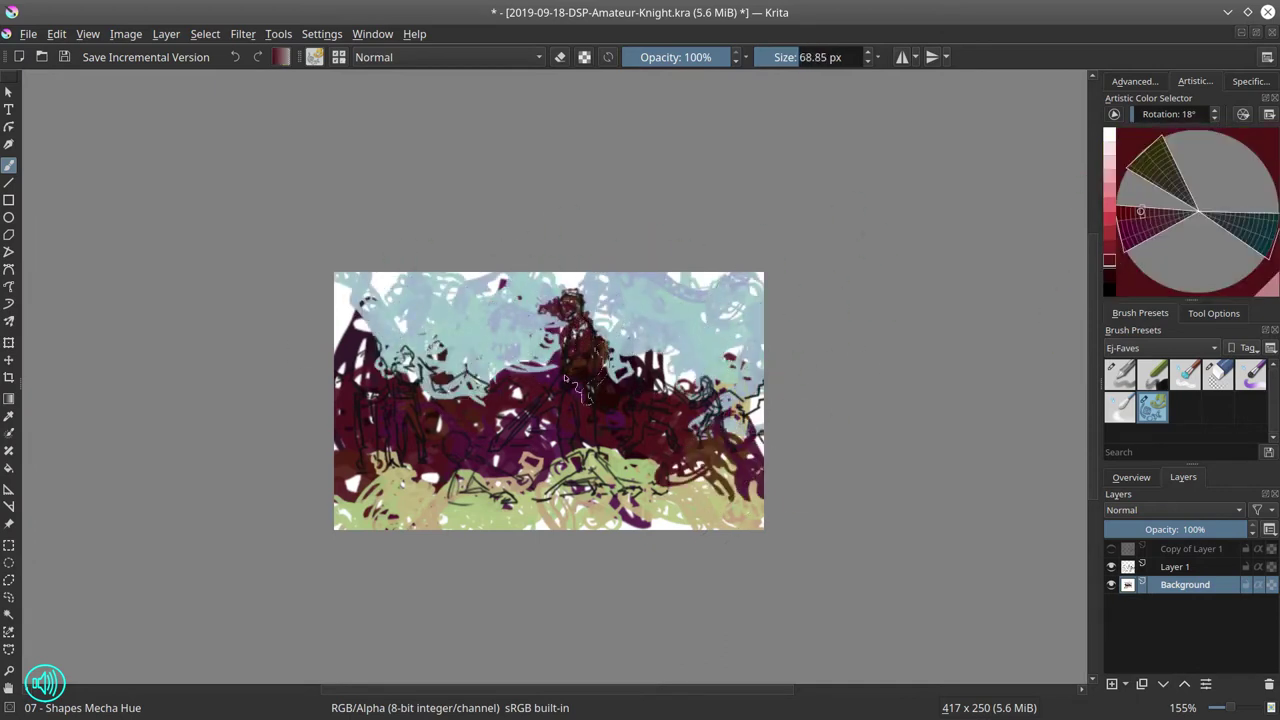
{"action": "mouse_move", "coordinate": [510, 420]}
{"action": "left_mouse_down"}
{"action": "mouse_move", "coordinate": [437, 382]}
{"action": "mouse_move", "coordinate": [770, 410]}
{"action": "left_mouse_up"}
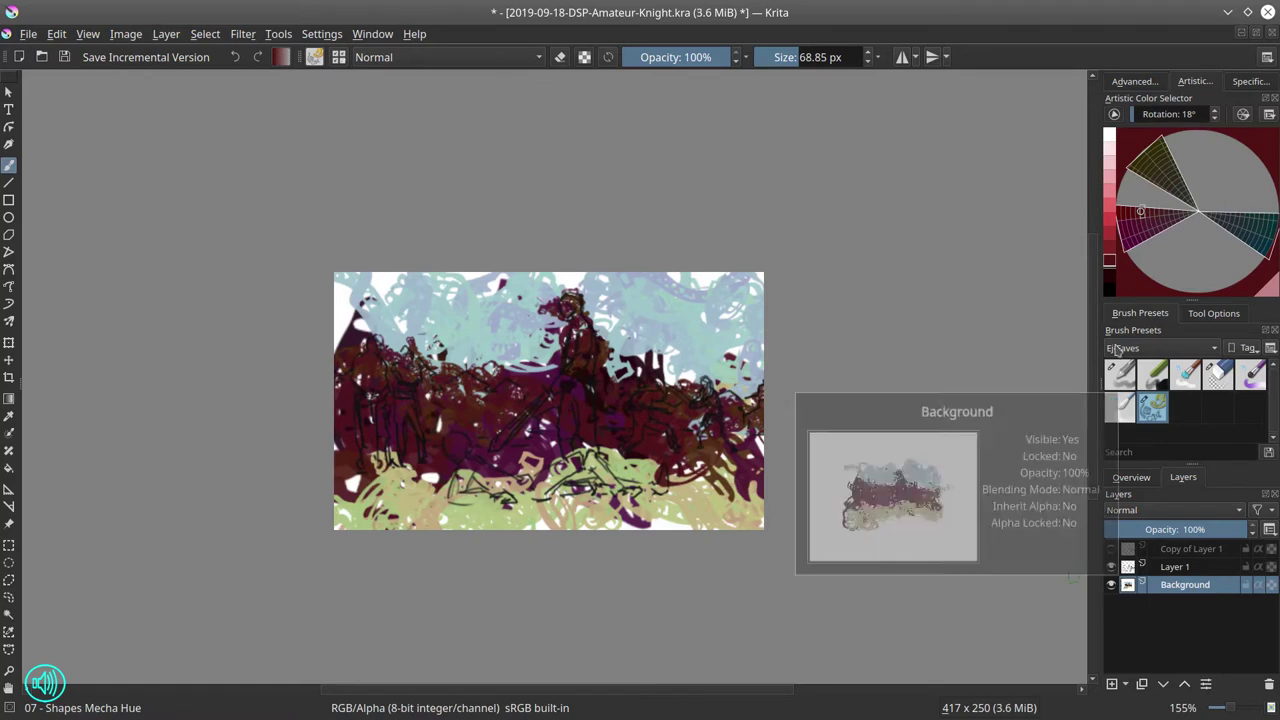
{"action": "key", "text": "x"}
{"action": "mouse_move", "coordinate": [370, 280]}
{"action": "left_mouse_down"}
{"action": "mouse_move", "coordinate": [440, 300]}
{"action": "mouse_move", "coordinate": [700, 290]}
{"action": "left_mouse_up"}
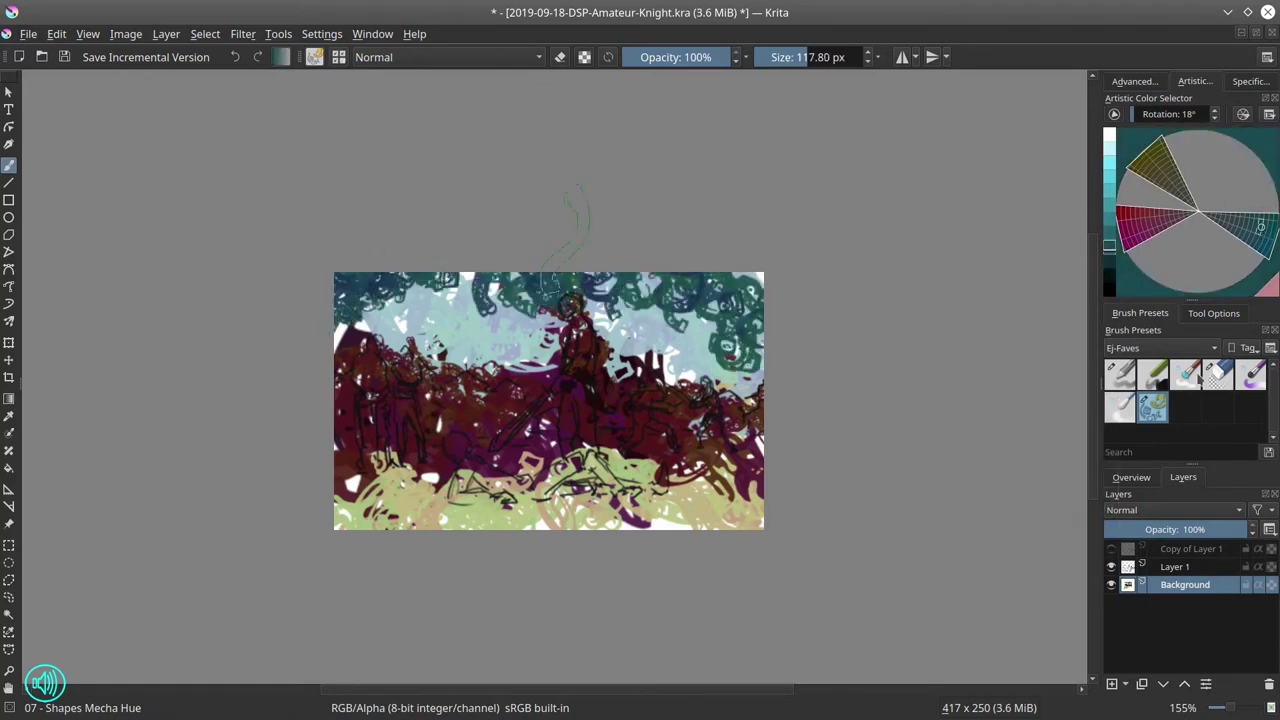
{"action": "key", "text": "slash"}
{"action": "mouse_move", "coordinate": [372, 320]}
{"action": "left_mouse_down"}
{"action": "mouse_move", "coordinate": [450, 380]}
{"action": "mouse_move", "coordinate": [400, 300]}
{"action": "mouse_move", "coordinate": [582, 285]}
{"action": "mouse_move", "coordinate": [700, 340]}
{"action": "mouse_move", "coordinate": [510, 370]}
{"action": "mouse_move", "coordinate": [740, 320]}
{"action": "mouse_move", "coordinate": [600, 475]}
{"action": "mouse_move", "coordinate": [510, 400]}
{"action": "mouse_move", "coordinate": [380, 390]}
{"action": "mouse_move", "coordinate": [340, 480]}
{"action": "left_mouse_up"}
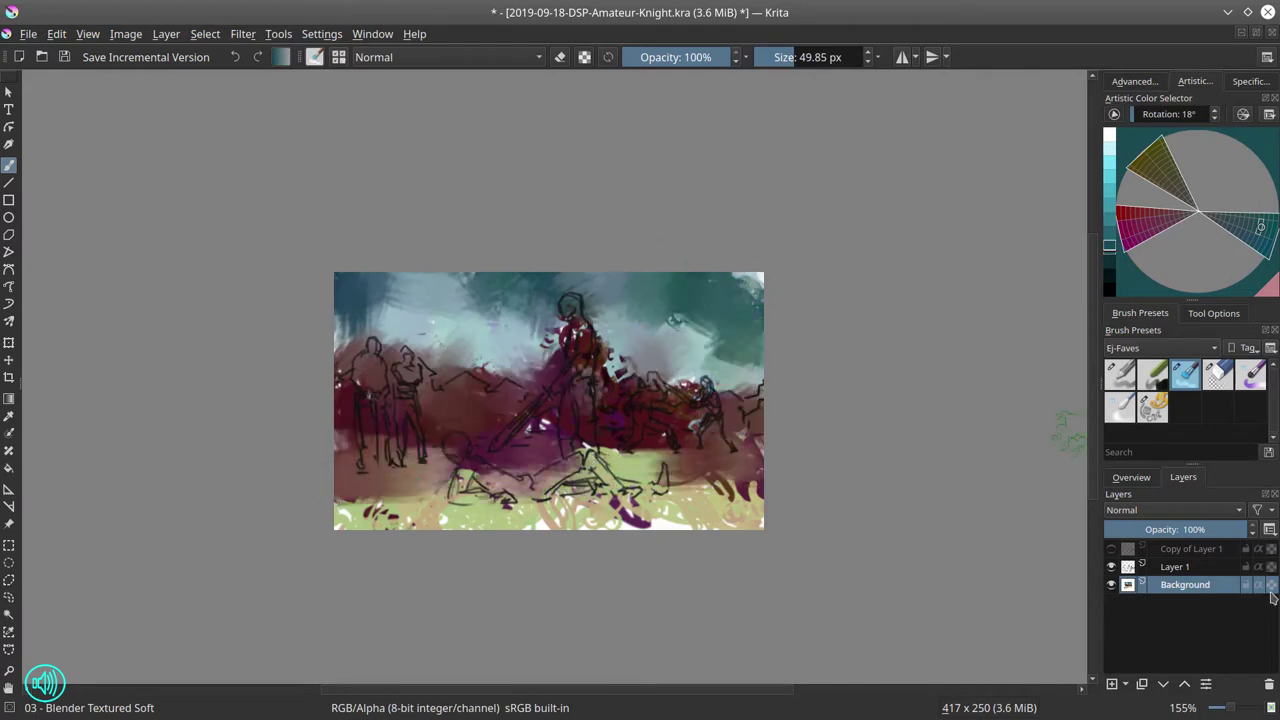
Blend the lower foreground, then paint sampled magenta over the foreground and lower-left figures
{"action": "left_click", "coordinate": [1131, 477]}
{"action": "mouse_move", "coordinate": [524, 463]}
{"action": "left_mouse_down"}
{"action": "mouse_move", "coordinate": [580, 455]}
{"action": "mouse_move", "coordinate": [585, 320]}
{"action": "mouse_move", "coordinate": [540, 450]}
{"action": "mouse_move", "coordinate": [625, 465]}
{"action": "left_mouse_up"}
{"action": "left_click", "coordinate": [650, 440], "text": "ctrl"}
{"action": "key", "text": "slash"}
{"action": "mouse_move", "coordinate": [470, 500]}
{"action": "left_mouse_down"}
{"action": "mouse_move", "coordinate": [540, 470]}
{"action": "mouse_move", "coordinate": [660, 460]}
{"action": "mouse_move", "coordinate": [490, 487]}
{"action": "mouse_move", "coordinate": [400, 480]}
{"action": "left_mouse_up"}
{"action": "key", "text": "bracketleft"}
{"action": "key", "text": "bracketleft"}
{"action": "key", "text": "bracketleft"}
{"action": "left_click_drag", "start_coordinate": [380, 380], "coordinate": [420, 360]}
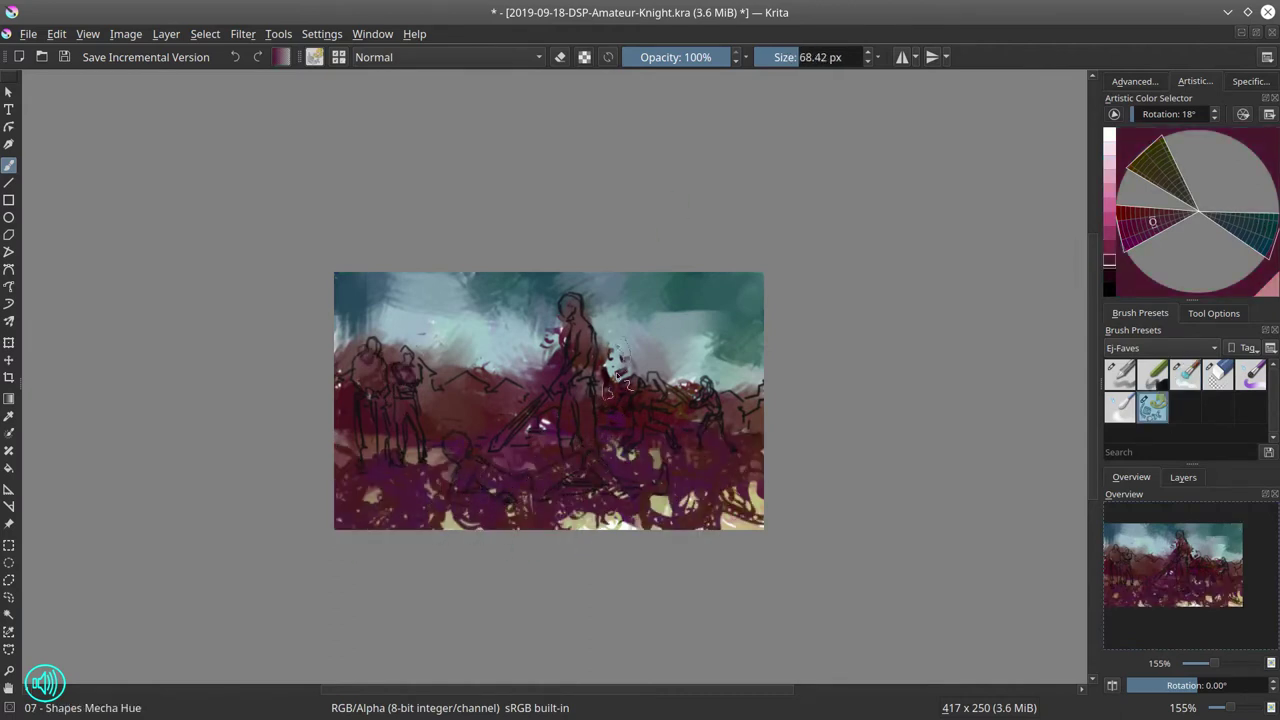
Zoom to 231% and paint light yellow over the figures' legs and foreground
{"action": "left_click", "coordinate": [1174, 182]}
{"action": "left_click_drag", "start_coordinate": [607, 458], "coordinate": [607, 430]}
{"action": "key", "text": "bracketleft"}
{"action": "key", "text": "bracketleft"}
{"action": "key", "text": "bracketleft"}
{"action": "mouse_move", "coordinate": [578, 378]}
{"action": "left_mouse_down"}
{"action": "mouse_move", "coordinate": [622, 480]}
{"action": "mouse_move", "coordinate": [695, 488]}
{"action": "left_mouse_up"}
{"action": "left_click_drag", "start_coordinate": [535, 455], "coordinate": [548, 470]}
{"action": "left_click_drag", "start_coordinate": [380, 425], "coordinate": [495, 488]}
With a 41 px brush, paint a yellow band along the bottom and ground
{"action": "key", "text": "bracketright"}
{"action": "key", "text": "bracketright"}
{"action": "mouse_move", "coordinate": [700, 480]}
{"action": "left_mouse_down"}
{"action": "mouse_move", "coordinate": [840, 530]}
{"action": "mouse_move", "coordinate": [430, 545]}
{"action": "left_mouse_up"}
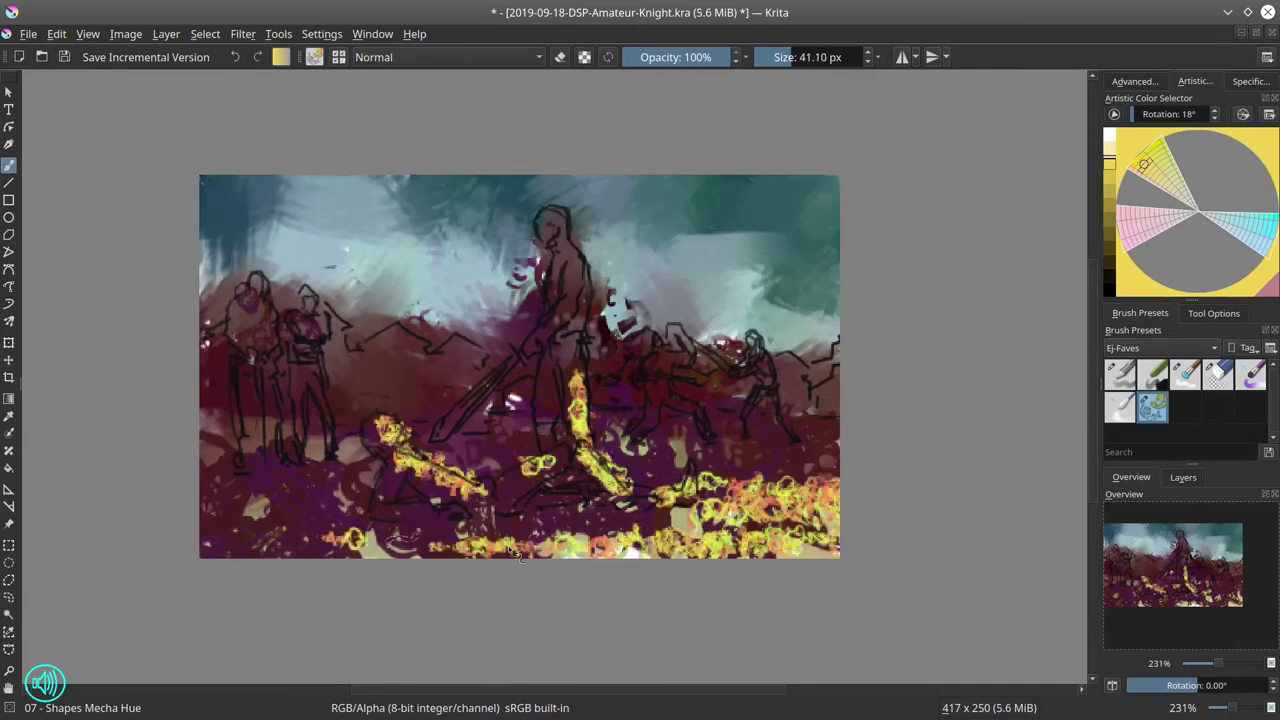
{"action": "left_click_drag", "start_coordinate": [650, 540], "coordinate": [370, 545]}
{"action": "left_click_drag", "start_coordinate": [200, 545], "coordinate": [545, 545]}
{"action": "left_click_drag", "start_coordinate": [260, 485], "coordinate": [520, 465]}
Smooth the yellow foreground, legs, fallen figure and standing torso with Blender Textured Soft
{"action": "left_click", "coordinate": [1184, 373]}
{"action": "mouse_move", "coordinate": [370, 480]}
{"action": "left_mouse_down"}
{"action": "mouse_move", "coordinate": [330, 500]}
{"action": "mouse_move", "coordinate": [380, 480]}
{"action": "left_mouse_up"}
{"action": "key", "text": "bracketleft"}
{"action": "key", "text": "bracketleft"}
{"action": "mouse_move", "coordinate": [380, 440]}
{"action": "left_mouse_down"}
{"action": "mouse_move", "coordinate": [480, 490]}
{"action": "mouse_move", "coordinate": [540, 460]}
{"action": "left_mouse_up"}
{"action": "mouse_move", "coordinate": [590, 450]}
{"action": "left_mouse_down"}
{"action": "mouse_move", "coordinate": [572, 367]}
{"action": "mouse_move", "coordinate": [628, 495]}
{"action": "mouse_move", "coordinate": [840, 515]}
{"action": "mouse_move", "coordinate": [560, 545]}
{"action": "mouse_move", "coordinate": [220, 540]}
{"action": "left_mouse_up"}
{"action": "left_click_drag", "start_coordinate": [520, 548], "coordinate": [590, 550]}
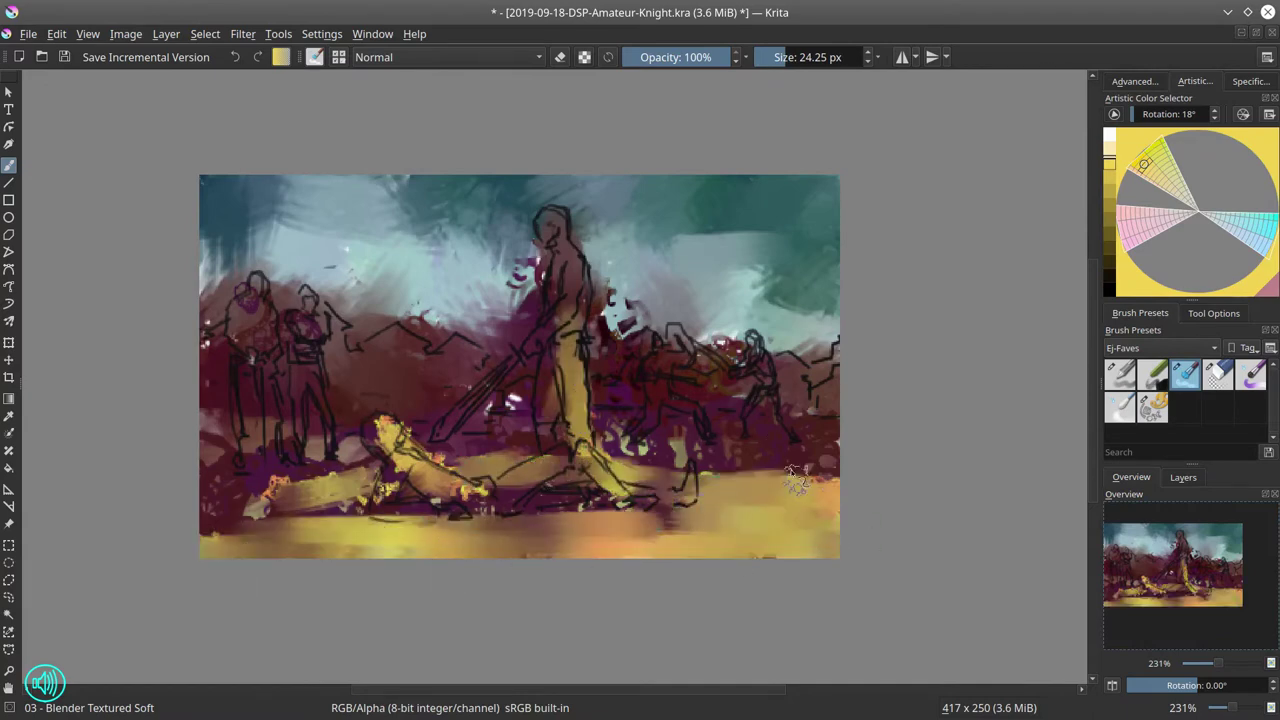
{"action": "mouse_move", "coordinate": [390, 420]}
{"action": "left_mouse_down"}
{"action": "mouse_move", "coordinate": [500, 500]}
{"action": "mouse_move", "coordinate": [600, 490]}
{"action": "left_mouse_up"}
{"action": "mouse_move", "coordinate": [570, 370]}
{"action": "left_mouse_down"}
{"action": "mouse_move", "coordinate": [572, 268]}
{"action": "mouse_move", "coordinate": [500, 300]}
{"action": "mouse_move", "coordinate": [530, 350]}
{"action": "left_mouse_up"}
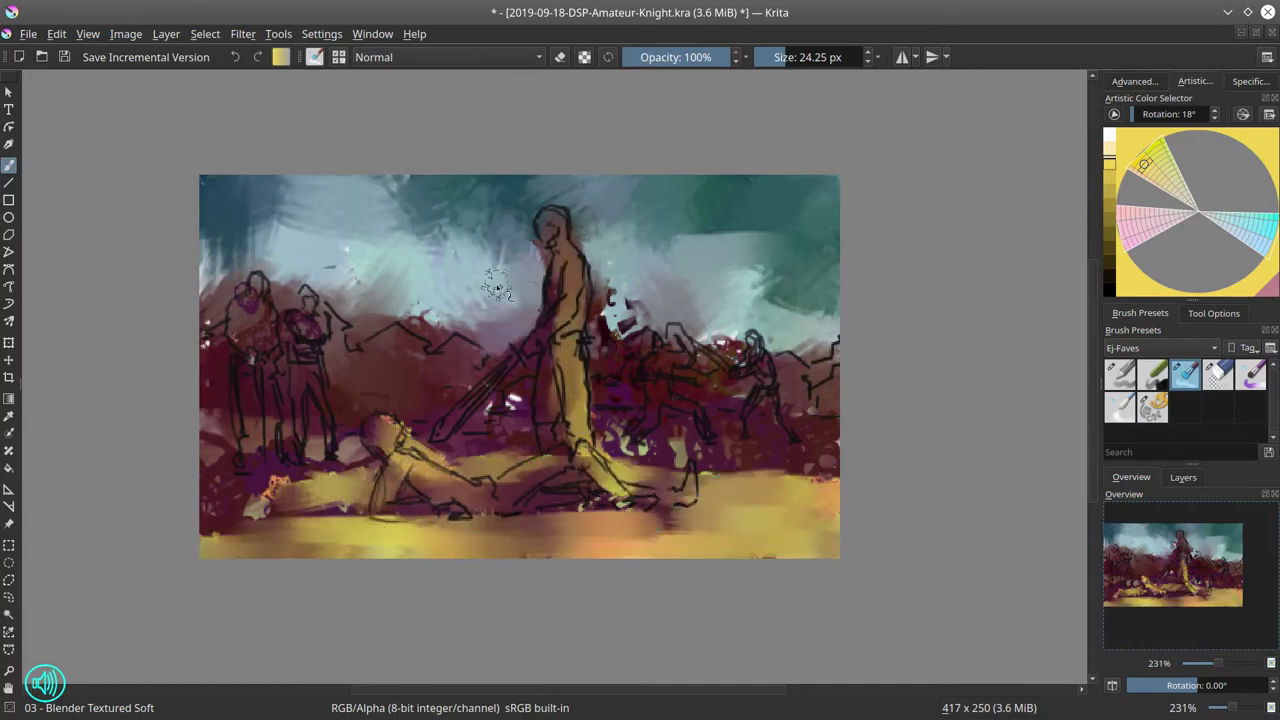
{"action": "key", "text": "bracketleft"}
{"action": "key", "text": "bracketleft"}
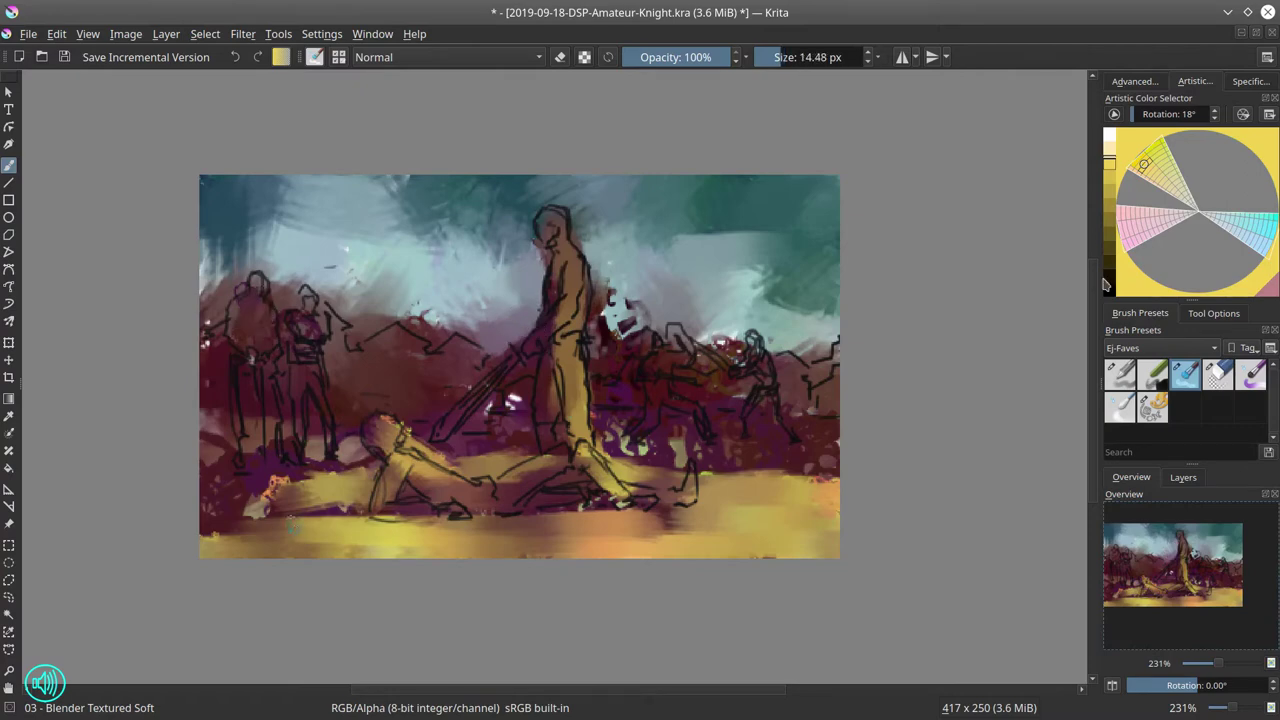
{"action": "left_click", "coordinate": [1151, 373]}
Paint Color Dodge glow strokes over the knight's legs and the fallen figure
{"action": "key", "text": "bracketleft"}
{"action": "key", "text": "bracketleft"}
{"action": "left_click", "coordinate": [374, 57]}
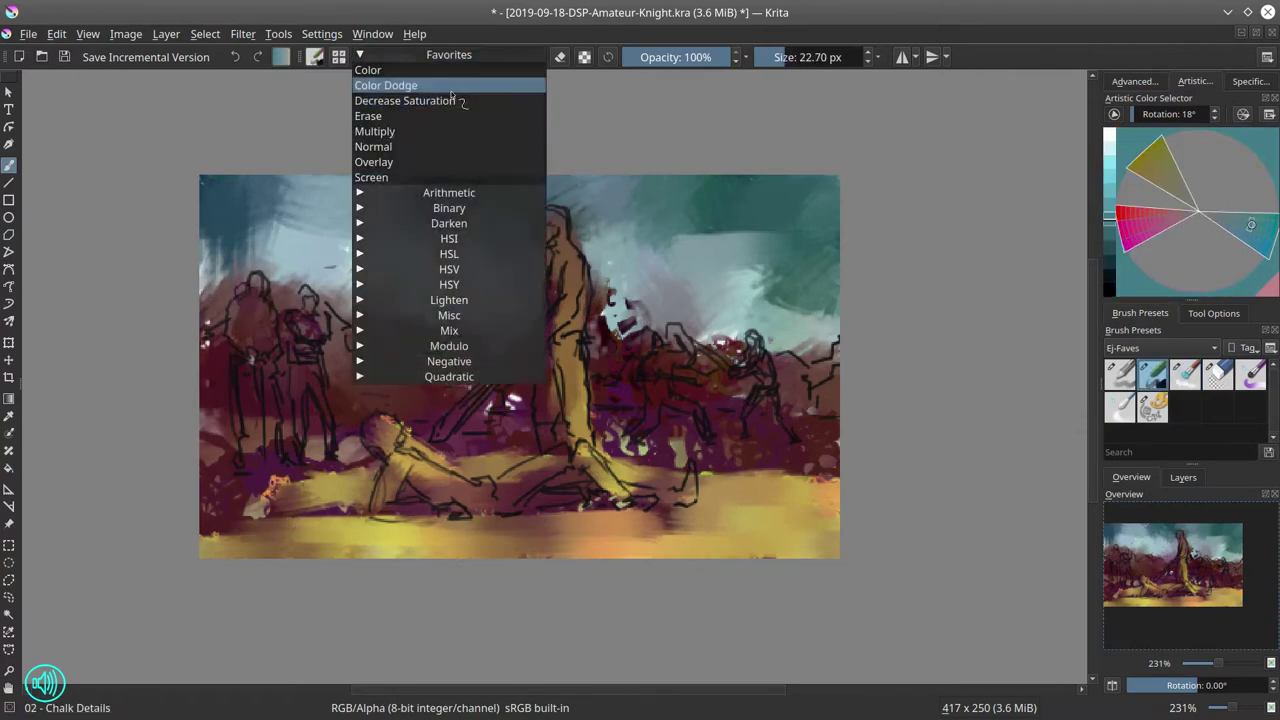
{"action": "left_click", "coordinate": [400, 83]}
{"action": "left_click_drag", "start_coordinate": [380, 420], "coordinate": [450, 475]}
{"action": "mouse_move", "coordinate": [630, 500]}
{"action": "left_mouse_down"}
{"action": "mouse_move", "coordinate": [585, 440]}
{"action": "mouse_move", "coordinate": [583, 363]}
{"action": "left_mouse_up"}
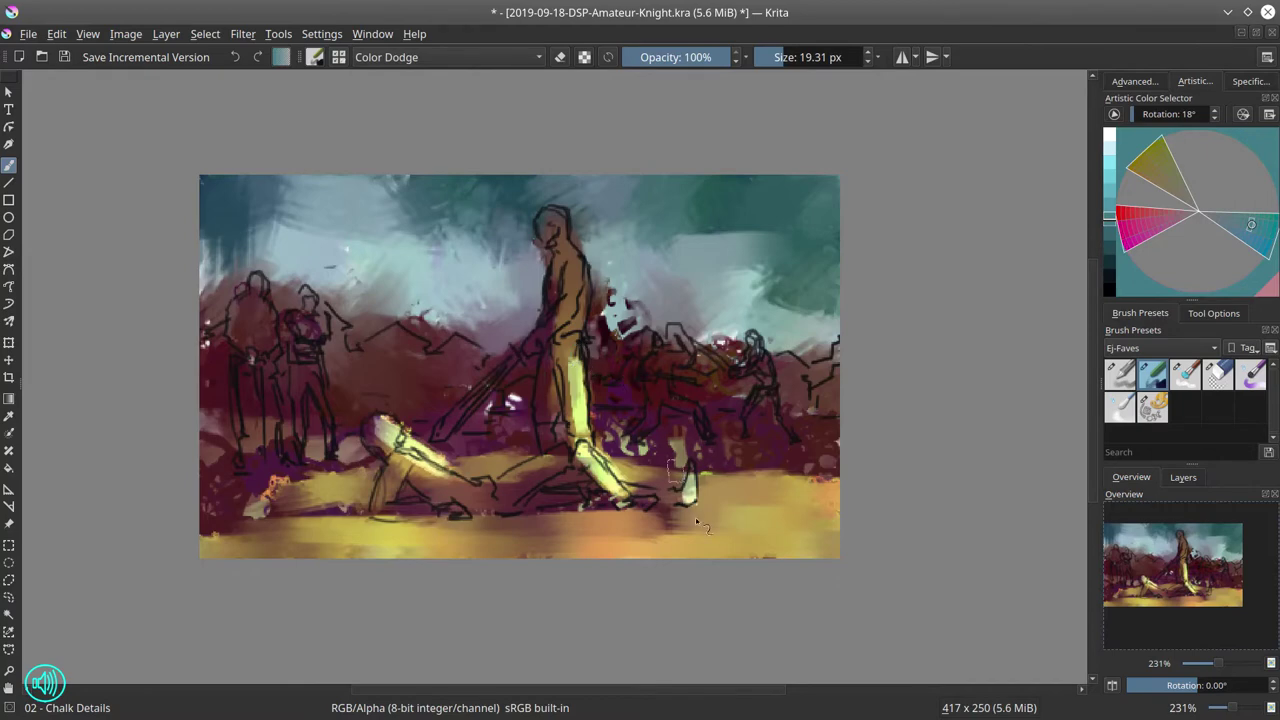
In Normal mode, darken the standing figure's upper body and paint a pale cyan-white horizon band
{"action": "left_click", "coordinate": [500, 57]}
{"action": "left_click", "coordinate": [470, 146]}
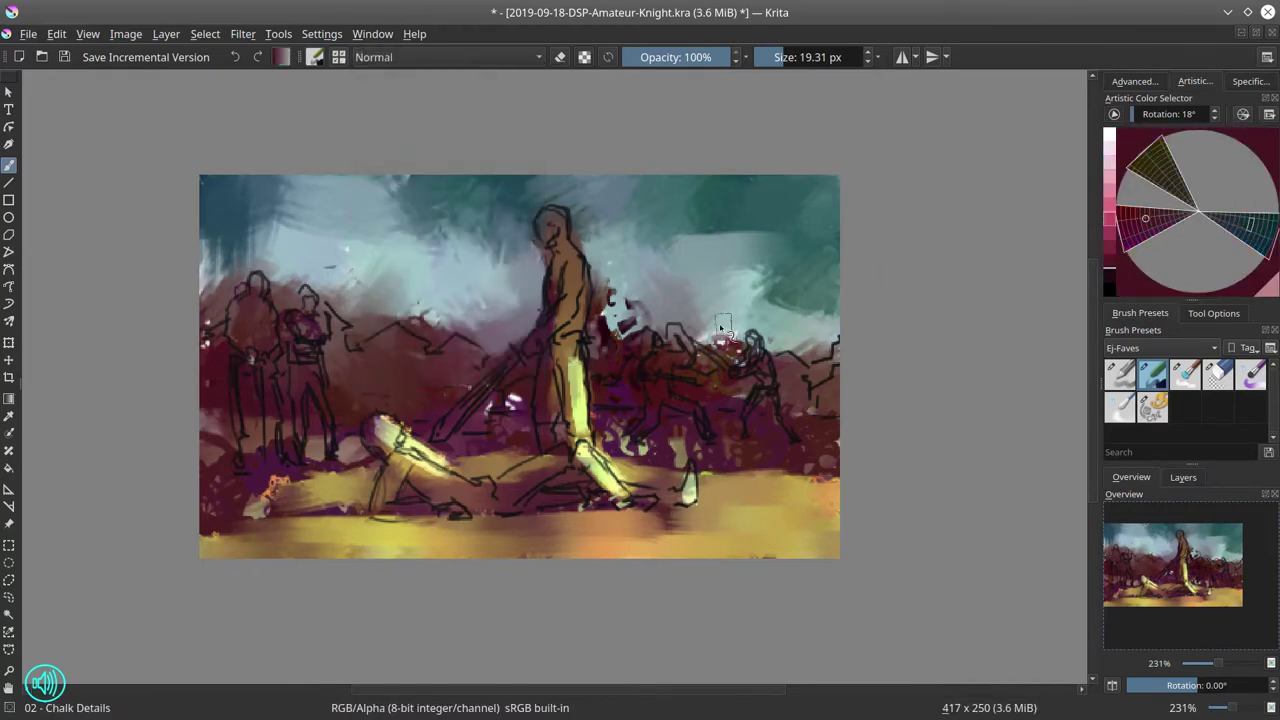
{"action": "left_click_drag", "start_coordinate": [553, 208], "coordinate": [578, 345]}
{"action": "left_click", "coordinate": [460, 255], "text": "ctrl"}
{"action": "key", "text": "bracketleft"}
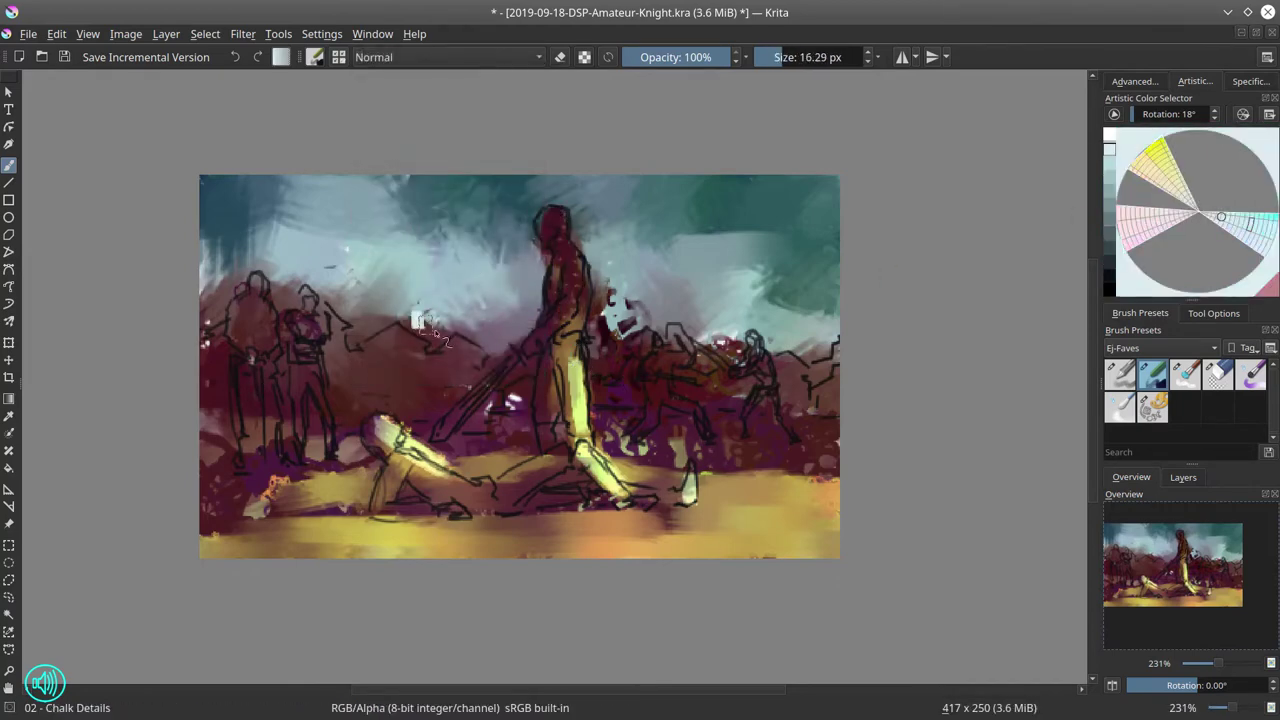
{"action": "mouse_move", "coordinate": [415, 315]}
{"action": "left_mouse_down"}
{"action": "mouse_move", "coordinate": [540, 385]}
{"action": "mouse_move", "coordinate": [282, 296]}
{"action": "mouse_move", "coordinate": [205, 300]}
{"action": "left_mouse_up"}
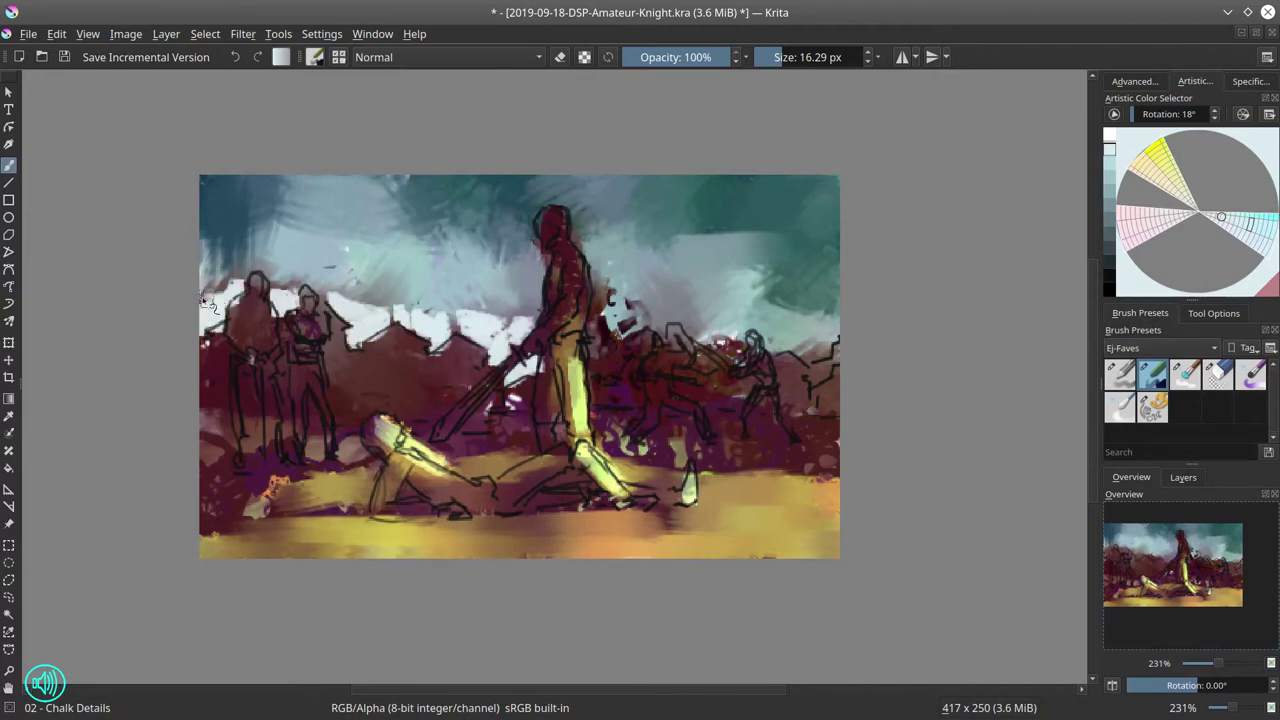
{"action": "mouse_move", "coordinate": [605, 298]}
{"action": "left_mouse_down"}
{"action": "mouse_move", "coordinate": [615, 360]}
{"action": "mouse_move", "coordinate": [675, 340]}
{"action": "mouse_move", "coordinate": [830, 345]}
{"action": "mouse_move", "coordinate": [840, 330]}
{"action": "left_mouse_up"}
Paint a near-black stroke across the midground
{"action": "left_click", "coordinate": [612, 290], "text": "ctrl"}
{"action": "left_click", "coordinate": [268, 325], "text": "ctrl"}
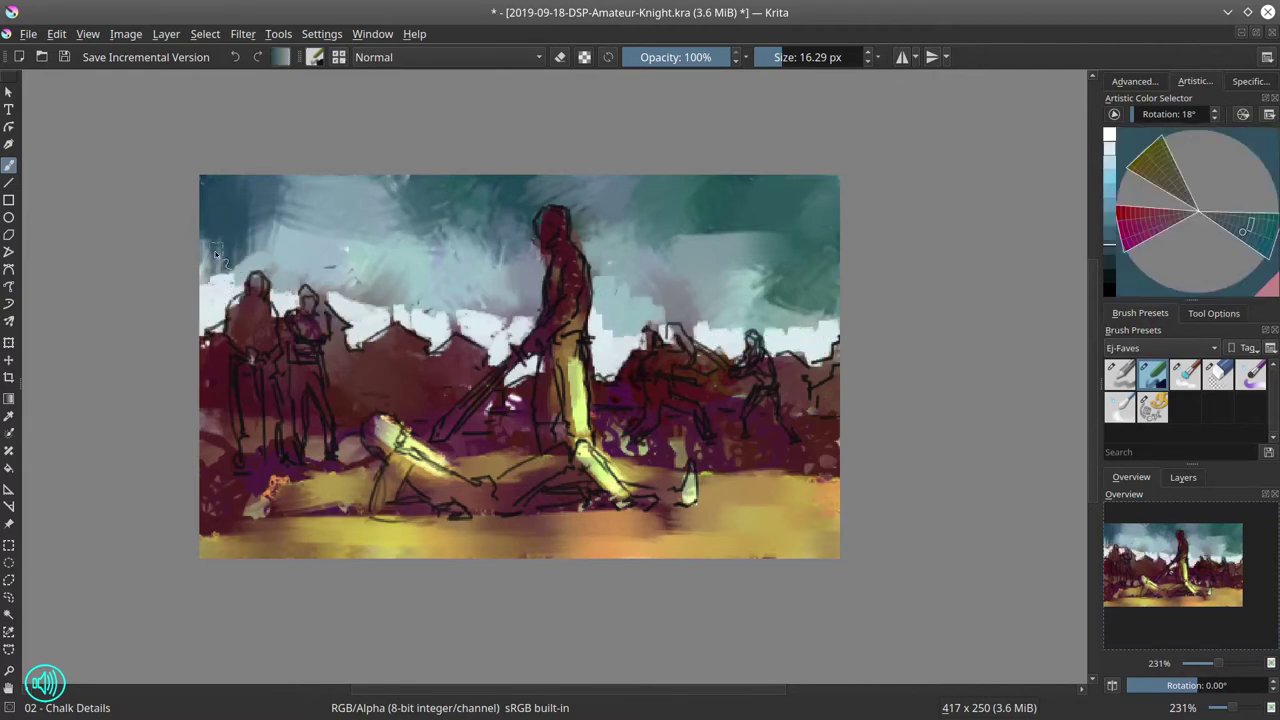
{"action": "key", "text": "x"}
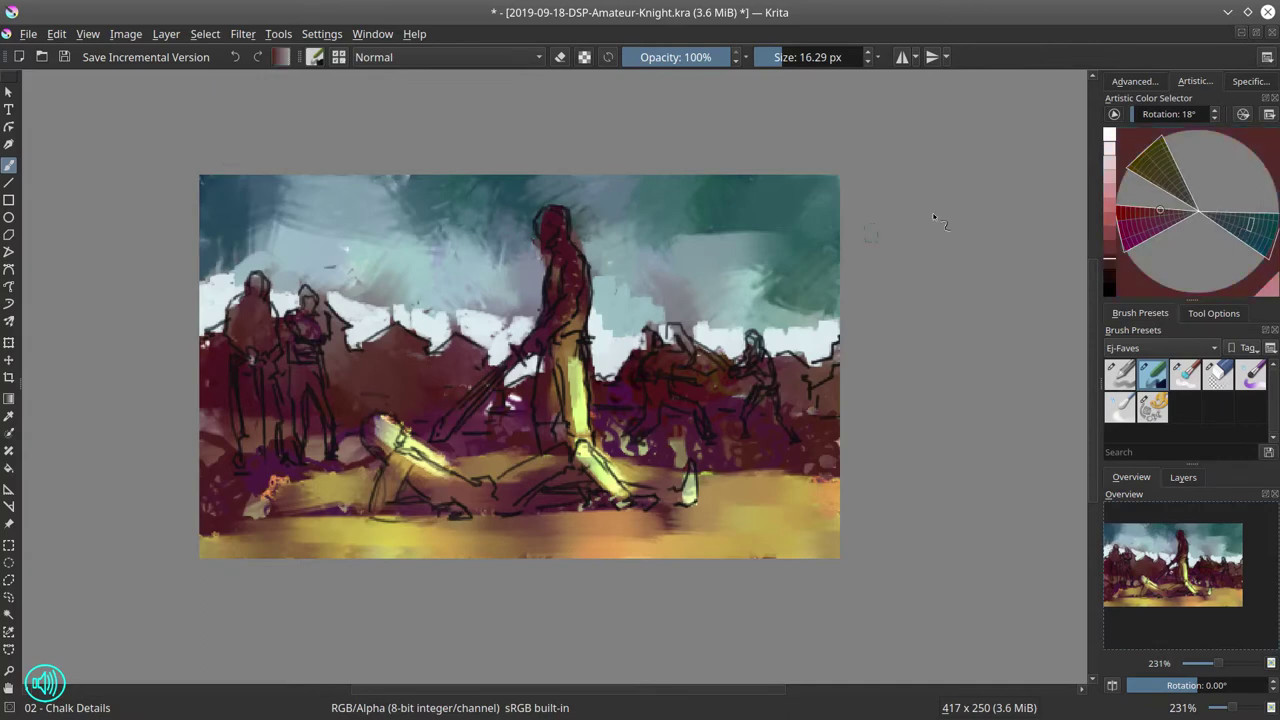
{"action": "left_click", "coordinate": [1111, 280]}
{"action": "mouse_move", "coordinate": [215, 380]}
{"action": "left_mouse_down"}
{"action": "mouse_move", "coordinate": [725, 390]}
{"action": "mouse_move", "coordinate": [840, 375]}
{"action": "left_mouse_up"}
Save the document and merge the sketch layer into Background
{"action": "key", "text": "ctrl+s"}
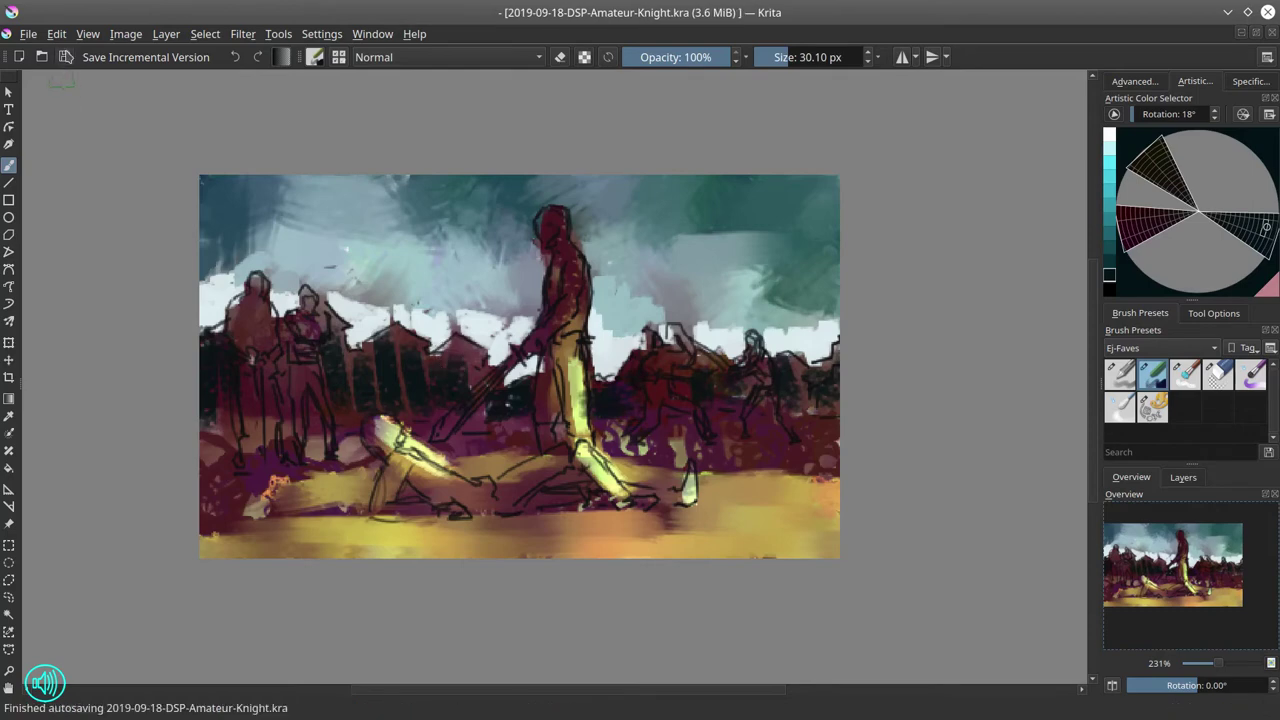
{"action": "left_click", "coordinate": [1183, 477]}
{"action": "right_click", "coordinate": [1185, 566]}
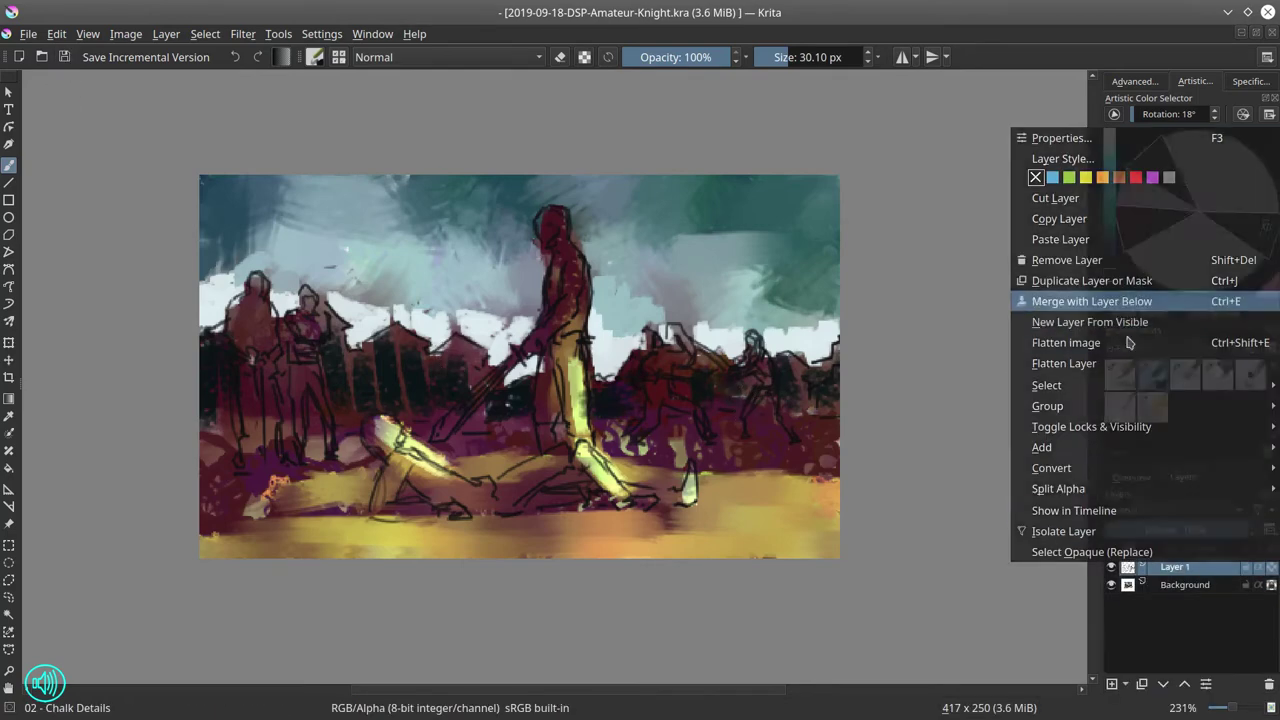
{"action": "left_click", "coordinate": [1100, 254]}
{"action": "left_click", "coordinate": [1184, 373]}
Cover the orange specks in the lower-left foreground and darken the houses behind the figures
{"action": "scroll", "coordinate": [386, 397], "scroll_direction": "up", "scroll_amount": 2}
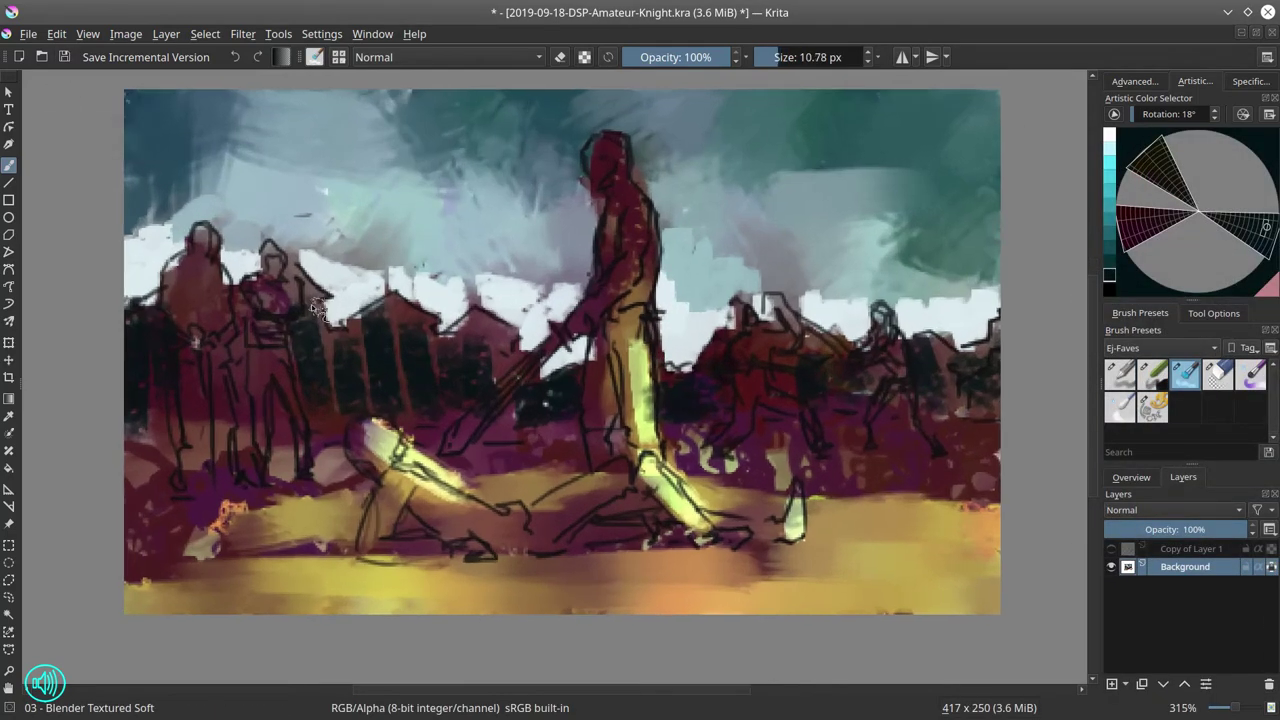
{"action": "key", "text": "bracketleft"}
{"action": "key", "text": "bracketright"}
{"action": "mouse_move", "coordinate": [296, 486]}
{"action": "left_mouse_down"}
{"action": "mouse_move", "coordinate": [190, 545]}
{"action": "mouse_move", "coordinate": [240, 556]}
{"action": "left_mouse_up"}
{"action": "key", "text": "bracketleft"}
{"action": "key", "text": "bracketleft"}
{"action": "mouse_move", "coordinate": [390, 318]}
{"action": "left_mouse_down"}
{"action": "mouse_move", "coordinate": [471, 327]}
{"action": "mouse_move", "coordinate": [495, 372]}
{"action": "mouse_move", "coordinate": [404, 405]}
{"action": "mouse_move", "coordinate": [570, 400]}
{"action": "mouse_move", "coordinate": [759, 334]}
{"action": "mouse_move", "coordinate": [961, 367]}
{"action": "mouse_move", "coordinate": [982, 349]}
{"action": "mouse_move", "coordinate": [974, 399]}
{"action": "mouse_move", "coordinate": [877, 291]}
{"action": "mouse_move", "coordinate": [899, 321]}
{"action": "mouse_move", "coordinate": [871, 357]}
{"action": "mouse_move", "coordinate": [834, 367]}
{"action": "mouse_move", "coordinate": [889, 390]}
{"action": "left_mouse_up"}
Paint purple and yellow over the lower-right ground and repaint the knight's torso and legs
{"action": "key", "text": "bracketleft"}
{"action": "key", "text": "bracketright"}
{"action": "key", "text": "bracketright"}
{"action": "mouse_move", "coordinate": [790, 430]}
{"action": "left_mouse_down"}
{"action": "mouse_move", "coordinate": [715, 452]}
{"action": "mouse_move", "coordinate": [999, 480]}
{"action": "mouse_move", "coordinate": [958, 513]}
{"action": "mouse_move", "coordinate": [713, 505]}
{"action": "mouse_move", "coordinate": [553, 430]}
{"action": "left_mouse_up"}
{"action": "key", "text": "bracketleft"}
{"action": "key", "text": "bracketleft"}
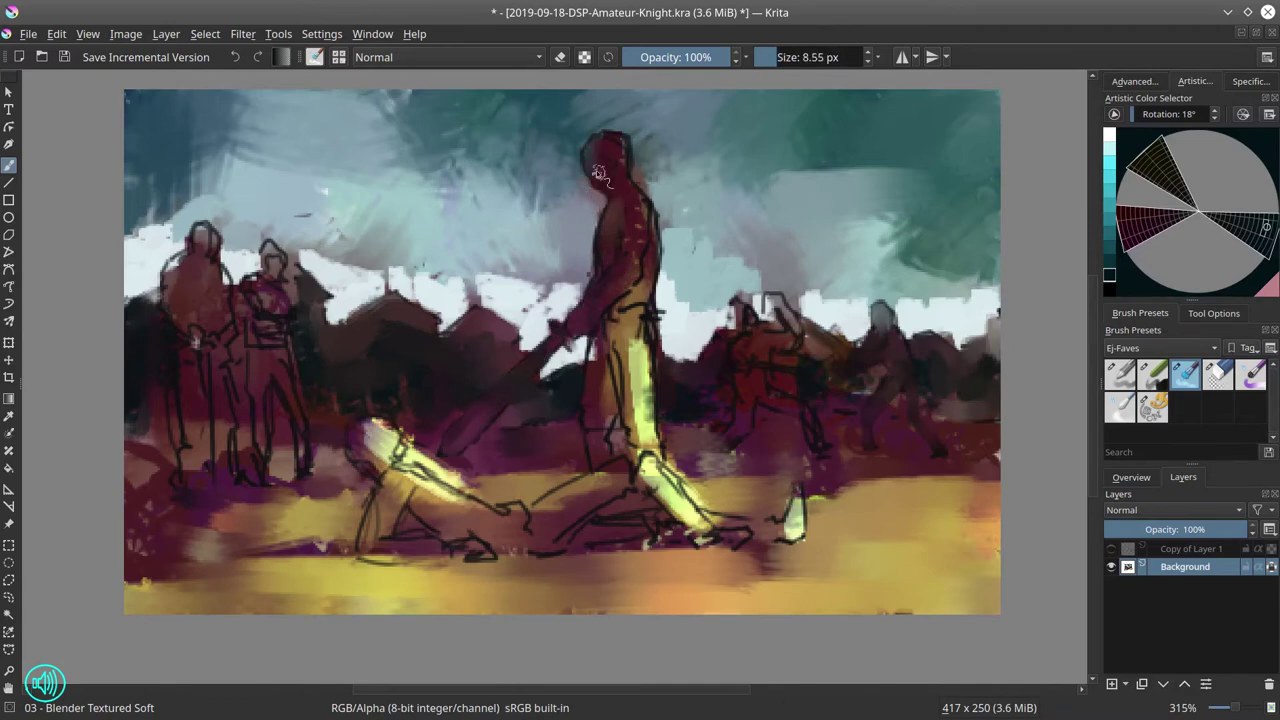
{"action": "mouse_move", "coordinate": [660, 196]}
{"action": "left_mouse_down"}
{"action": "mouse_move", "coordinate": [648, 250]}
{"action": "mouse_move", "coordinate": [600, 314]}
{"action": "mouse_move", "coordinate": [642, 288]}
{"action": "mouse_move", "coordinate": [646, 318]}
{"action": "mouse_move", "coordinate": [662, 285]}
{"action": "mouse_move", "coordinate": [648, 345]}
{"action": "mouse_move", "coordinate": [612, 371]}
{"action": "left_mouse_up"}
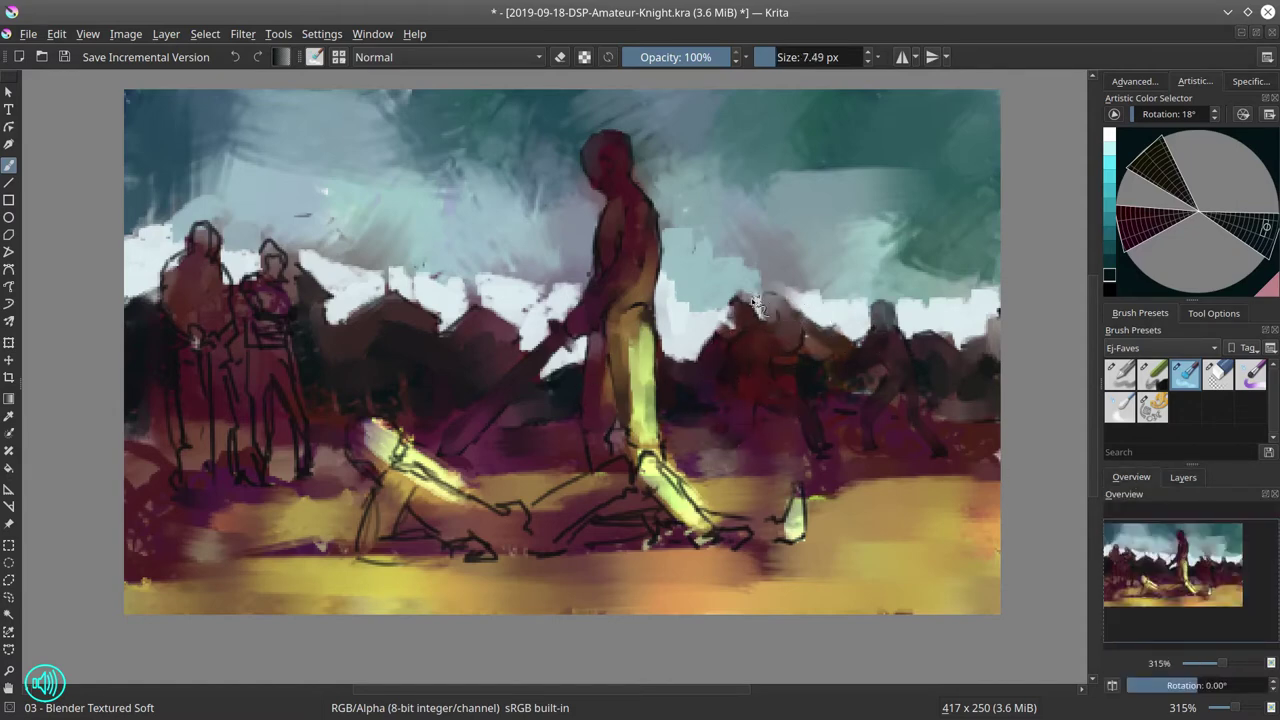
Fill both bystanders with brown and repaint the fallen figure in beige and yellow
{"action": "left_click_drag", "start_coordinate": [267, 263], "coordinate": [263, 340]}
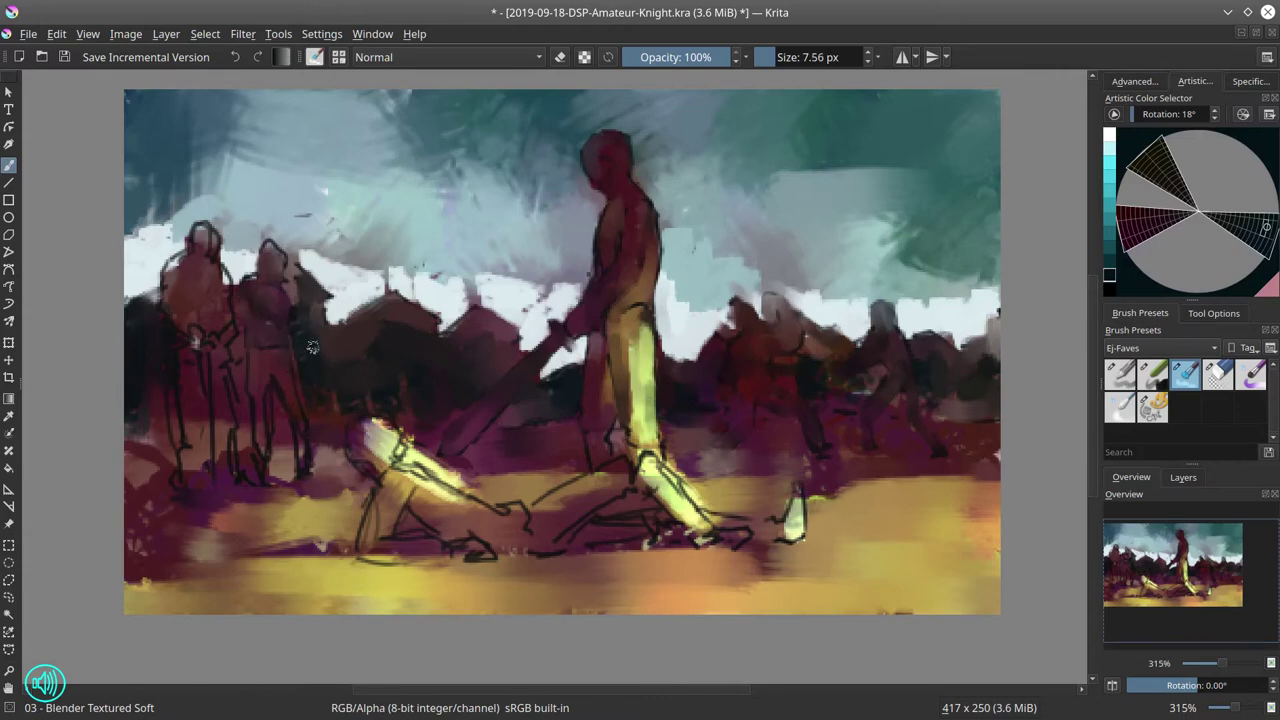
{"action": "key", "text": "bracketright"}
{"action": "key", "text": "bracketright"}
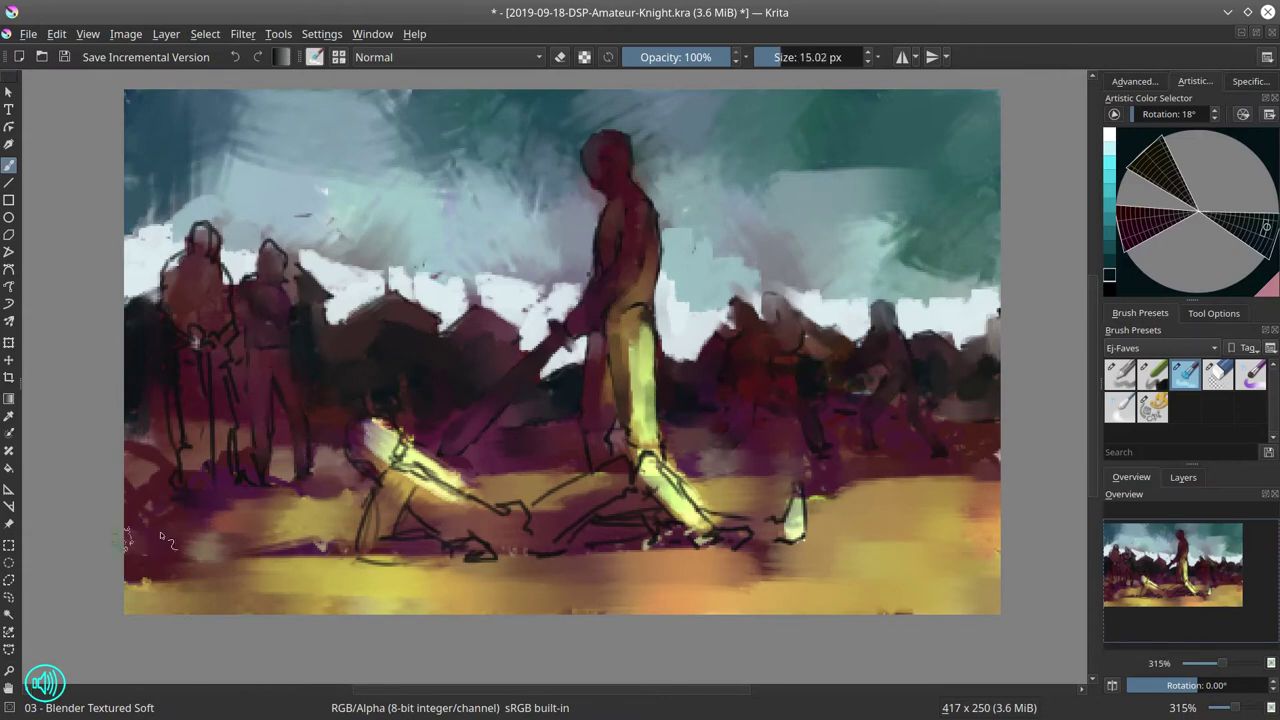
{"action": "key", "text": "bracketleft"}
{"action": "mouse_move", "coordinate": [205, 240]}
{"action": "left_mouse_down"}
{"action": "mouse_move", "coordinate": [215, 290]}
{"action": "mouse_move", "coordinate": [195, 450]}
{"action": "mouse_move", "coordinate": [228, 337]}
{"action": "mouse_move", "coordinate": [214, 455]}
{"action": "mouse_move", "coordinate": [262, 460]}
{"action": "left_mouse_up"}
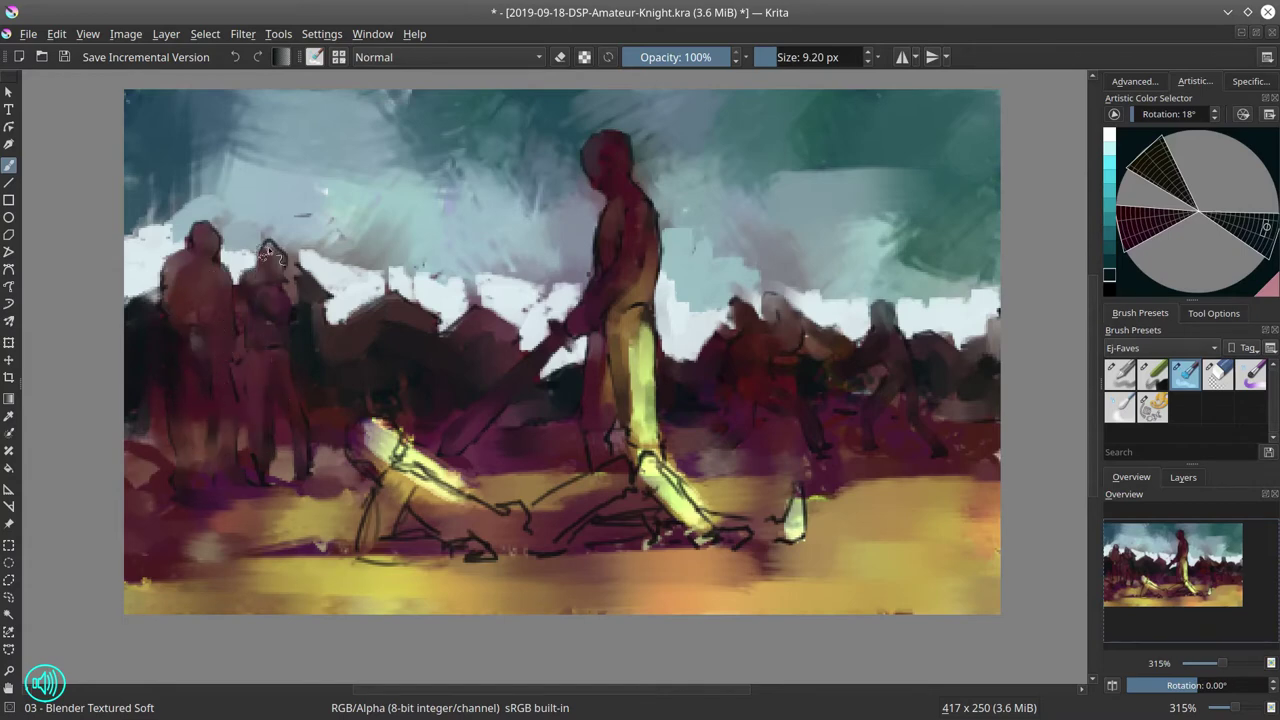
{"action": "mouse_move", "coordinate": [379, 435]}
{"action": "left_mouse_down"}
{"action": "mouse_move", "coordinate": [435, 473]}
{"action": "mouse_move", "coordinate": [424, 434]}
{"action": "mouse_move", "coordinate": [363, 454]}
{"action": "mouse_move", "coordinate": [400, 475]}
{"action": "mouse_move", "coordinate": [375, 541]}
{"action": "mouse_move", "coordinate": [441, 557]}
{"action": "mouse_move", "coordinate": [411, 504]}
{"action": "mouse_move", "coordinate": [492, 507]}
{"action": "mouse_move", "coordinate": [540, 435]}
{"action": "mouse_move", "coordinate": [625, 462]}
{"action": "mouse_move", "coordinate": [598, 439]}
{"action": "mouse_move", "coordinate": [650, 464]}
{"action": "mouse_move", "coordinate": [720, 537]}
{"action": "mouse_move", "coordinate": [792, 517]}
{"action": "mouse_move", "coordinate": [588, 533]}
{"action": "mouse_move", "coordinate": [670, 530]}
{"action": "left_mouse_up"}
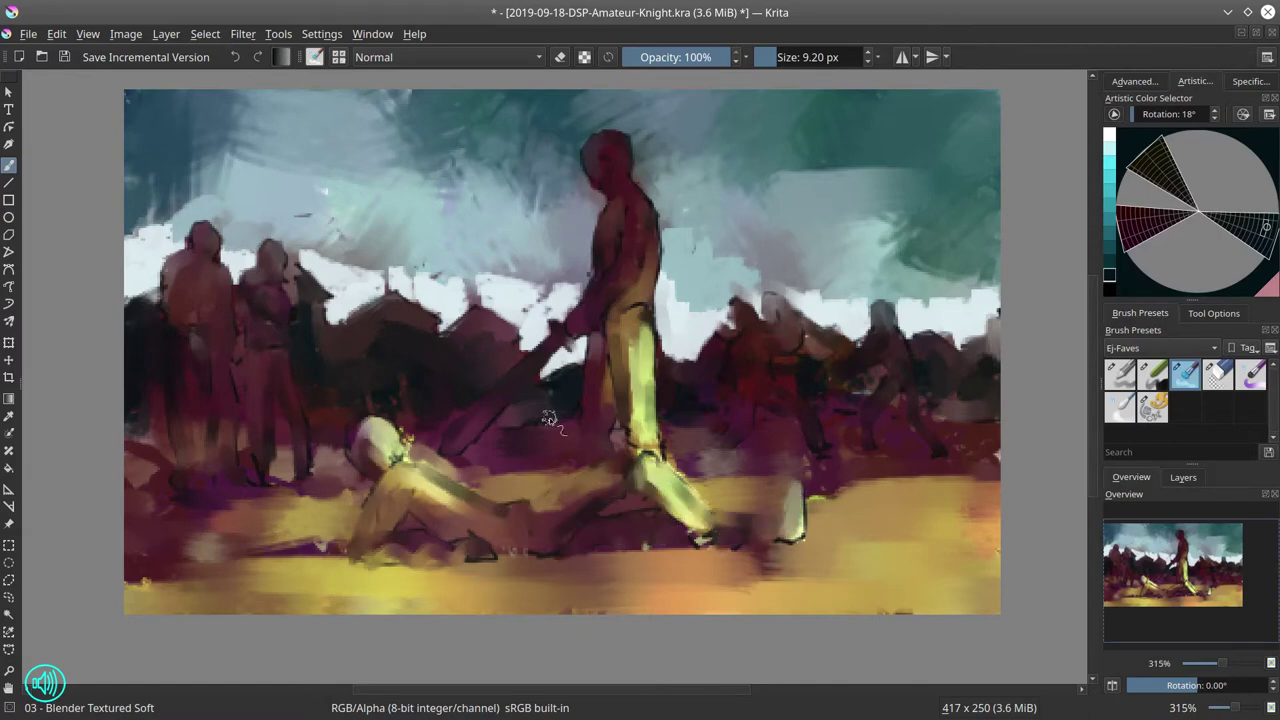
Scale the image up to 4170 x 2500 pixels
{"action": "left_click", "coordinate": [28, 34]}
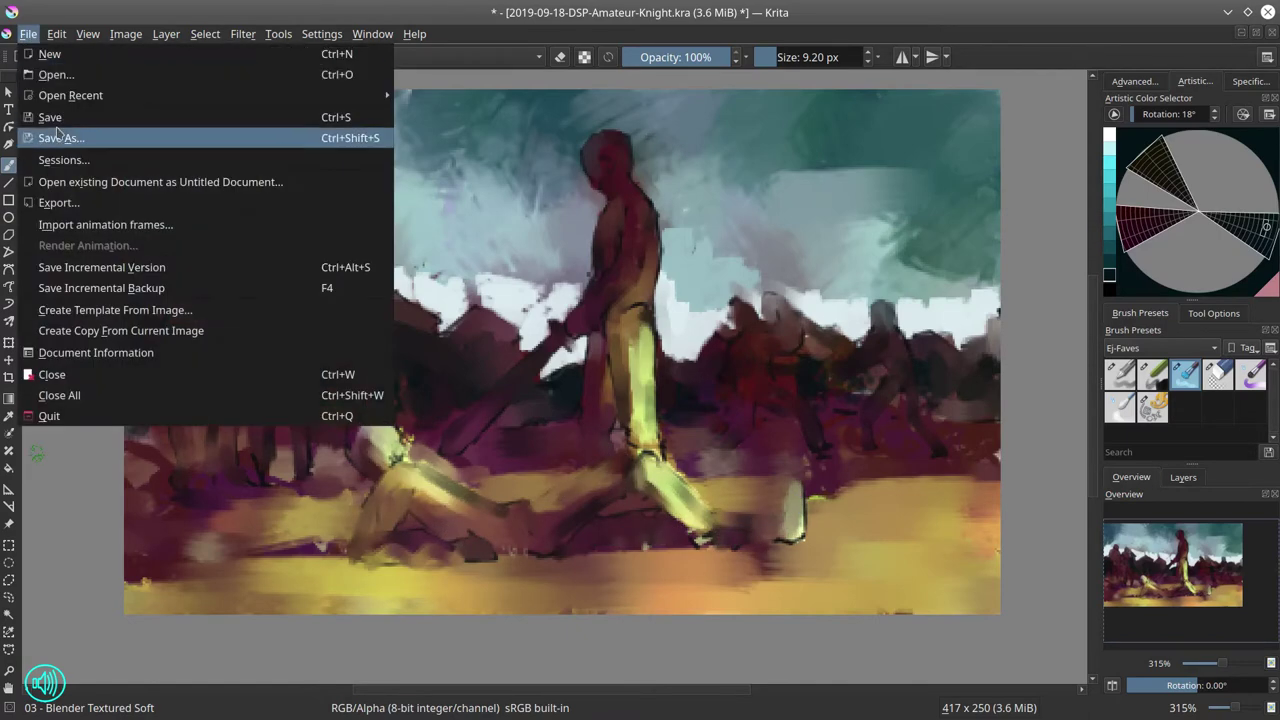
{"action": "key", "text": "Escape"}
{"action": "left_click", "coordinate": [126, 34]}
{"action": "left_click", "coordinate": [198, 270]}
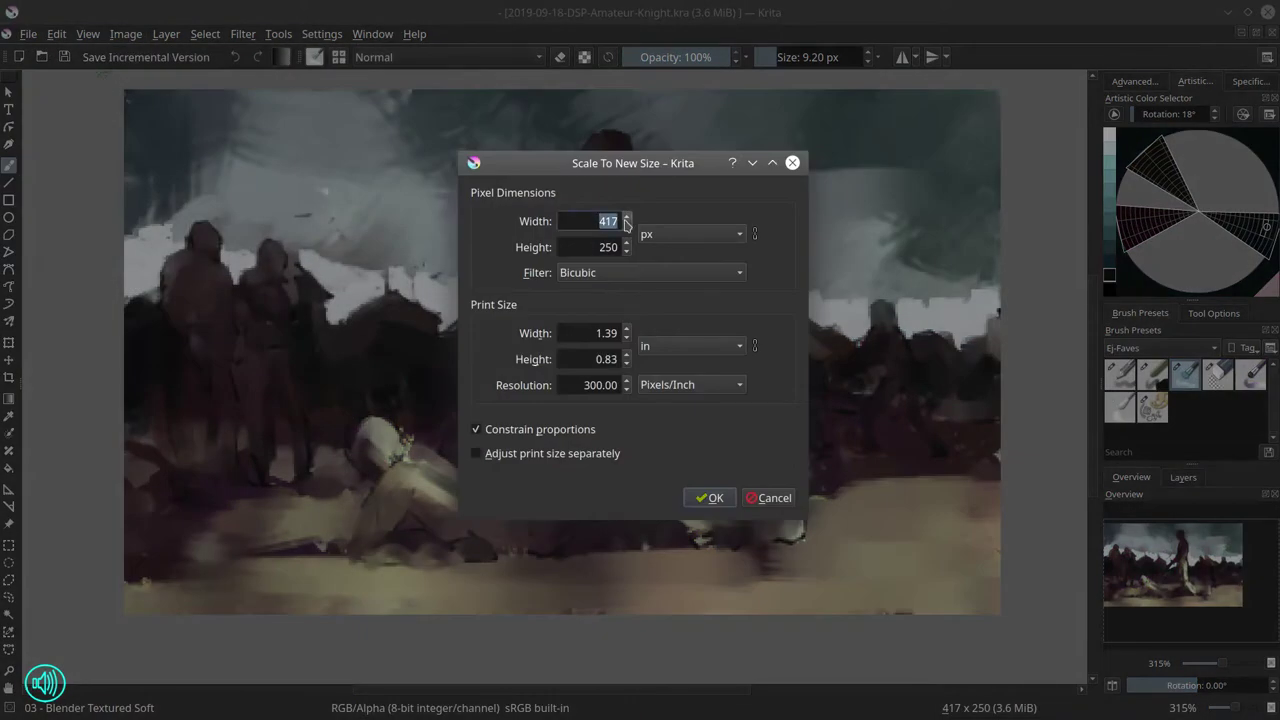
{"action": "left_click", "coordinate": [709, 497]}
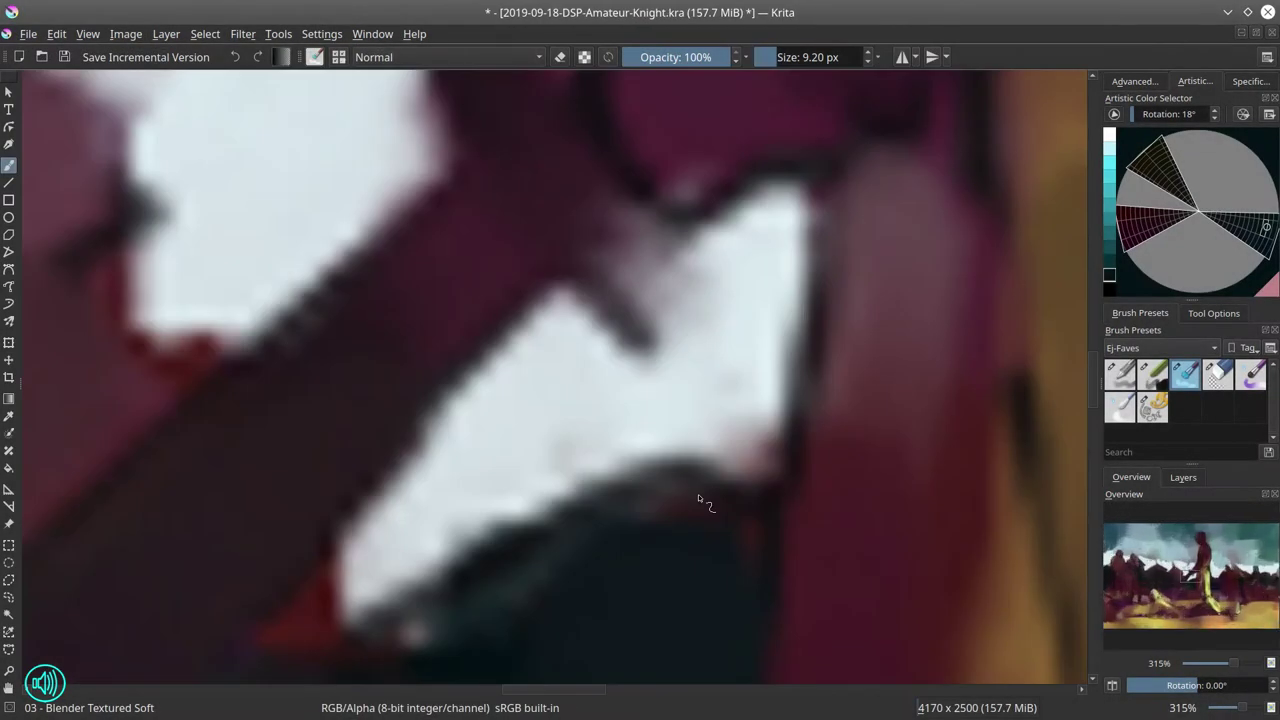
Save the enlarged document and load a larger 01 - Basic-4 Flow Opacity brush
{"action": "key", "text": "ctrl+s"}
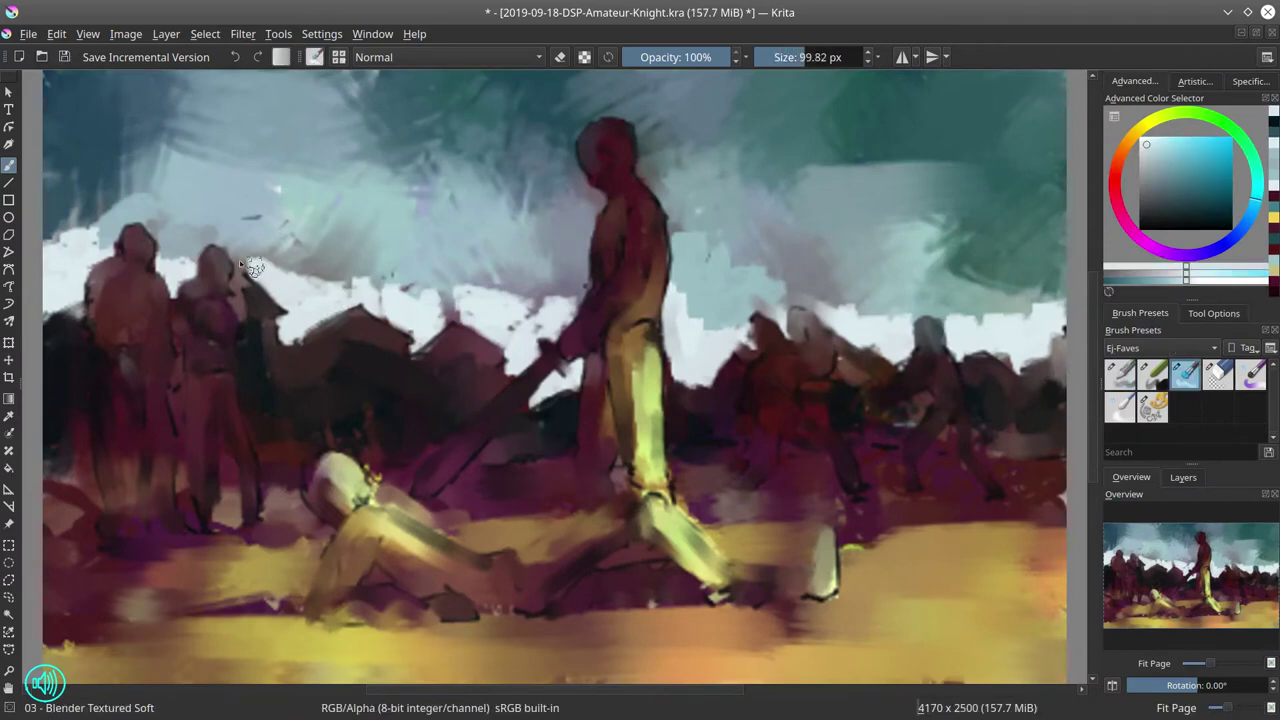
{"action": "mouse_move", "coordinate": [260, 265]}
{"action": "left_mouse_down"}
{"action": "mouse_move", "coordinate": [345, 268]}
{"action": "mouse_move", "coordinate": [301, 301]}
{"action": "mouse_move", "coordinate": [389, 285]}
{"action": "mouse_move", "coordinate": [507, 316]}
{"action": "mouse_move", "coordinate": [549, 299]}
{"action": "mouse_move", "coordinate": [699, 295]}
{"action": "mouse_move", "coordinate": [728, 326]}
{"action": "mouse_move", "coordinate": [777, 299]}
{"action": "mouse_move", "coordinate": [862, 287]}
{"action": "mouse_move", "coordinate": [963, 329]}
{"action": "mouse_move", "coordinate": [980, 311]}
{"action": "mouse_move", "coordinate": [1062, 305]}
{"action": "left_mouse_up"}
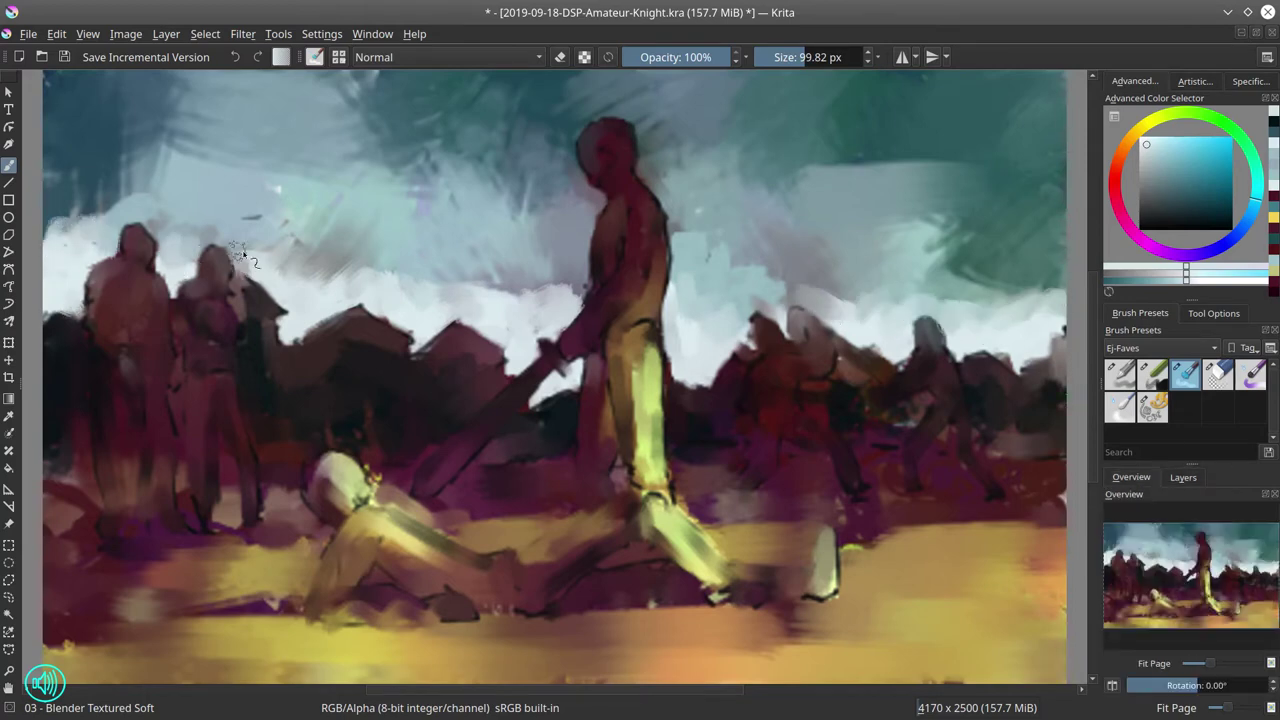
{"action": "key", "text": "slash"}
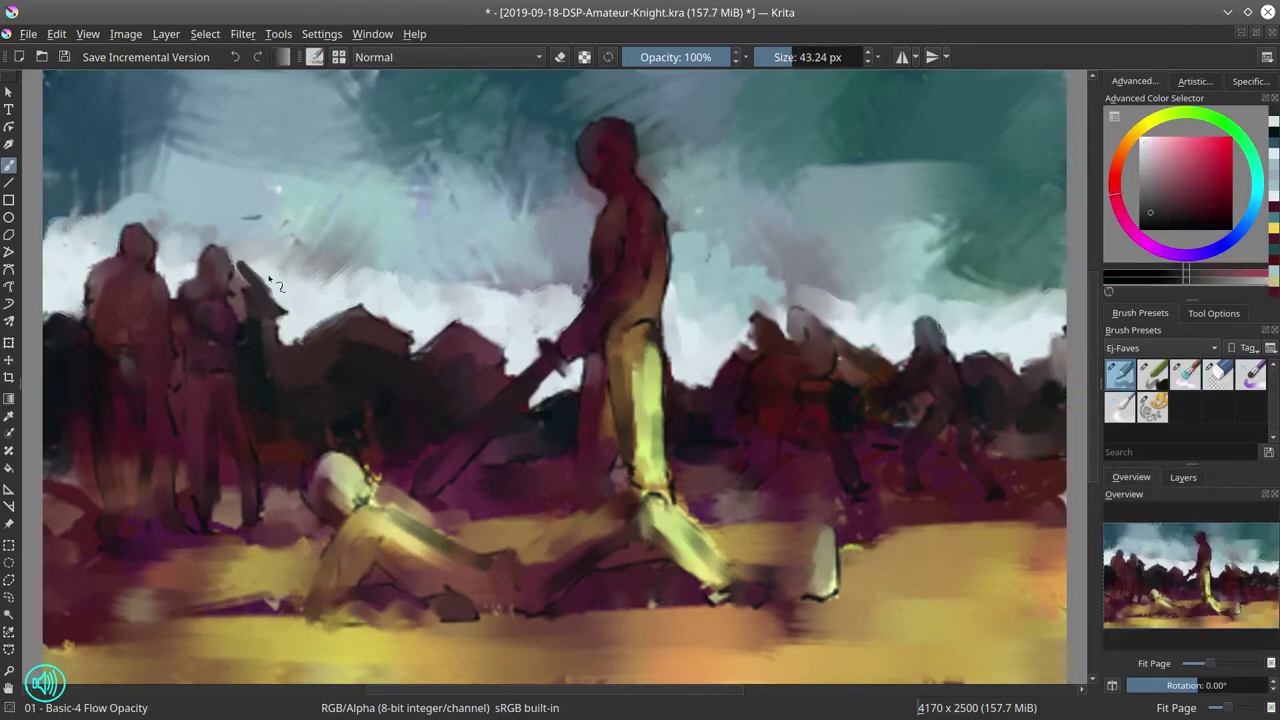
Sample dark red, muted tones and light cyan from the painting
{"action": "left_click", "coordinate": [238, 298], "text": "ctrl"}
{"action": "left_click", "coordinate": [373, 376], "text": "ctrl"}
{"action": "left_click", "coordinate": [428, 363], "text": "ctrl"}
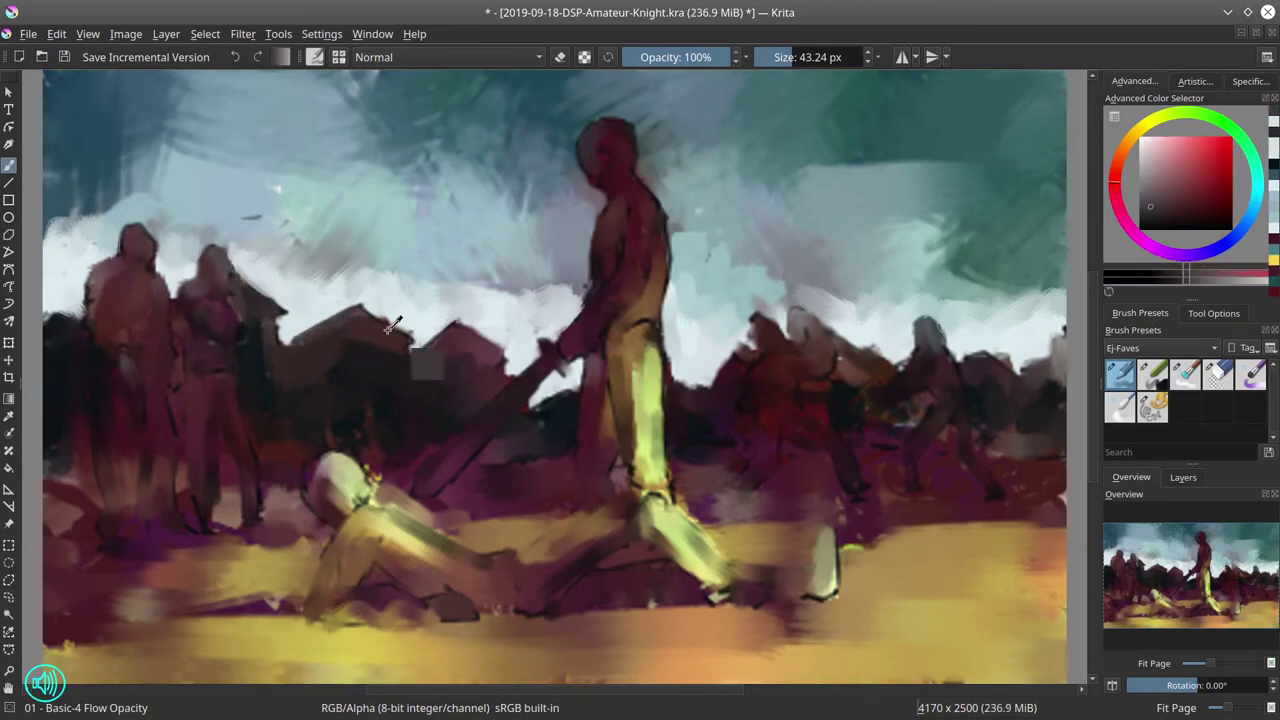
{"action": "left_click", "coordinate": [433, 336], "text": "ctrl"}
{"action": "left_click", "coordinate": [456, 323], "text": "ctrl"}
{"action": "left_click", "coordinate": [518, 364], "text": "ctrl"}
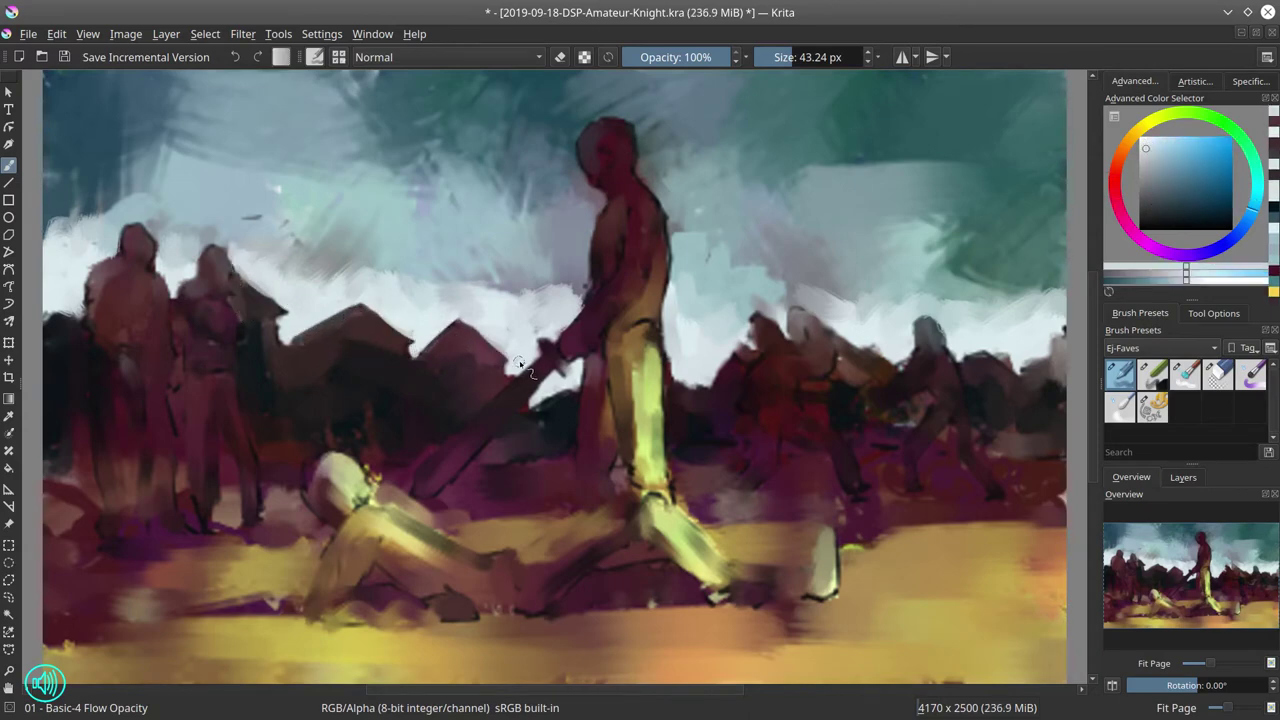
{"action": "left_click", "coordinate": [670, 300], "text": "ctrl"}
{"action": "left_click", "coordinate": [880, 350], "text": "ctrl"}
{"action": "left_click", "coordinate": [1000, 355], "text": "ctrl"}
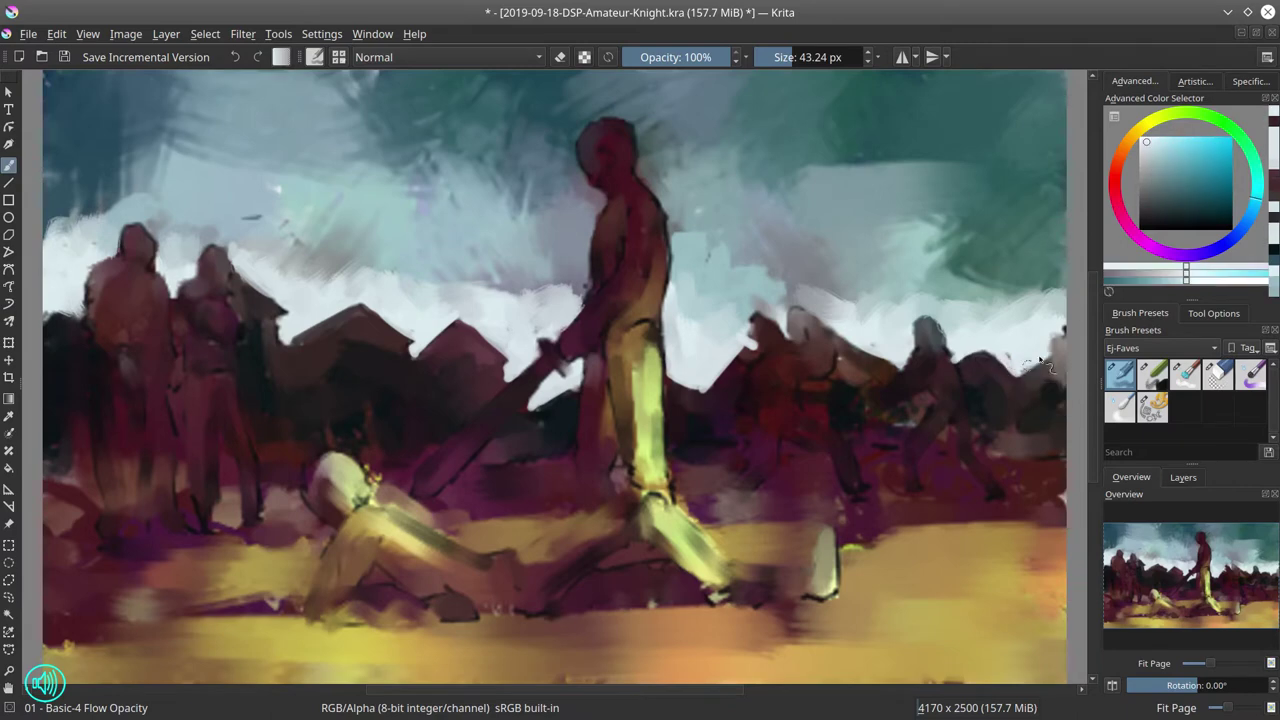
At about 28 px, paint light edge lines and a belt stroke on the two left figures
{"action": "left_click", "coordinate": [178, 292], "text": "ctrl"}
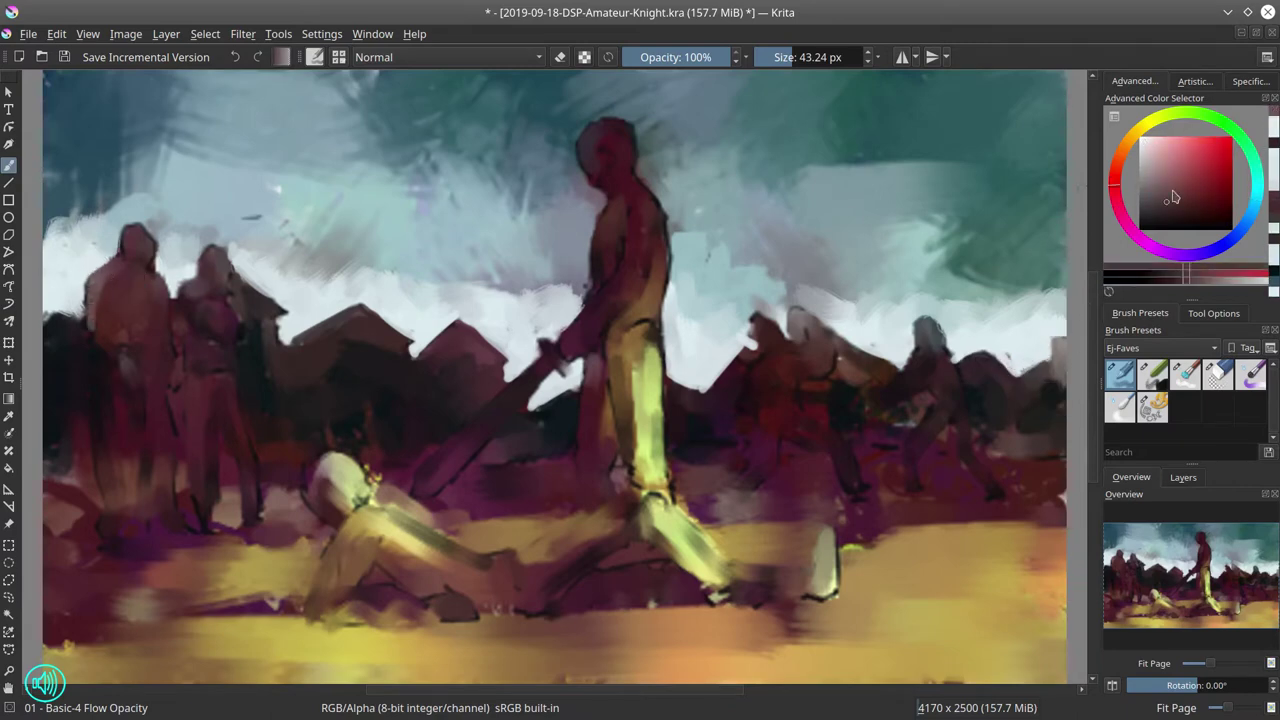
{"action": "mouse_move", "coordinate": [178, 292]}
{"action": "left_mouse_down"}
{"action": "mouse_move", "coordinate": [142, 292]}
{"action": "mouse_move", "coordinate": [170, 366]}
{"action": "left_mouse_up"}
{"action": "left_click_drag", "start_coordinate": [80, 300], "coordinate": [95, 366]}
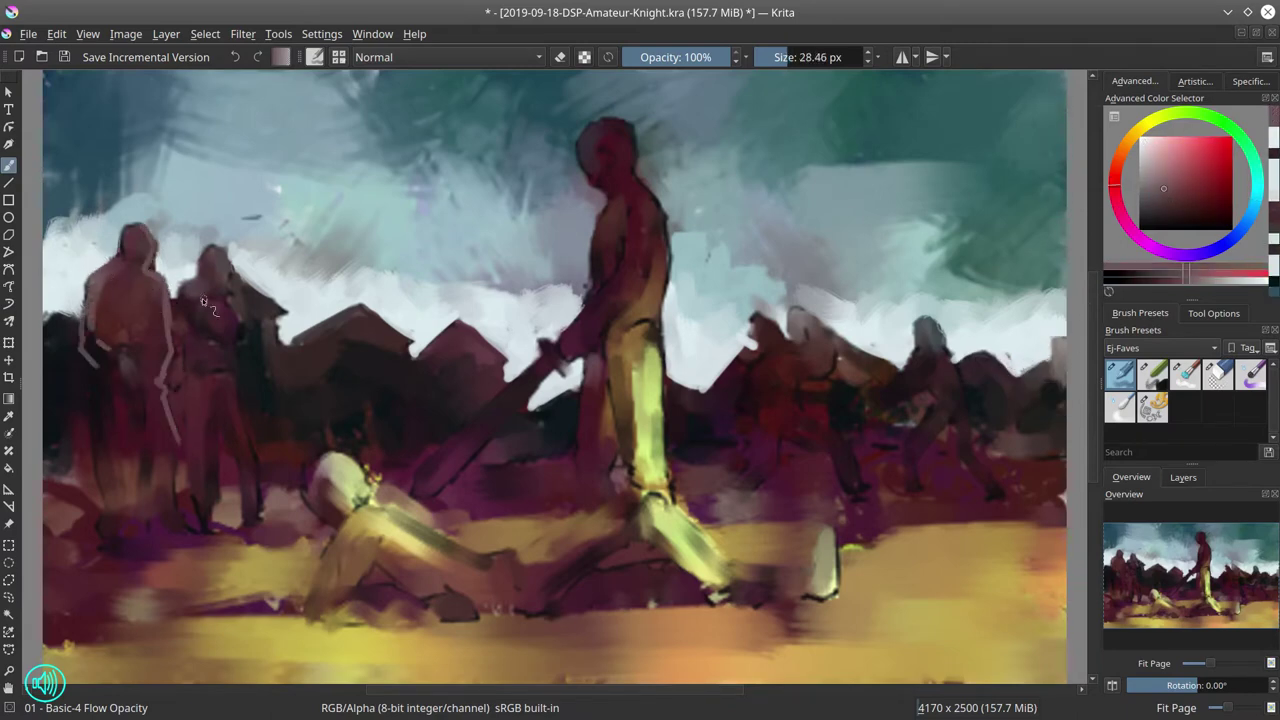
{"action": "left_click_drag", "start_coordinate": [240, 340], "coordinate": [236, 378]}
{"action": "left_click_drag", "start_coordinate": [196, 378], "coordinate": [212, 380]}
{"action": "left_click_drag", "start_coordinate": [234, 386], "coordinate": [260, 470]}
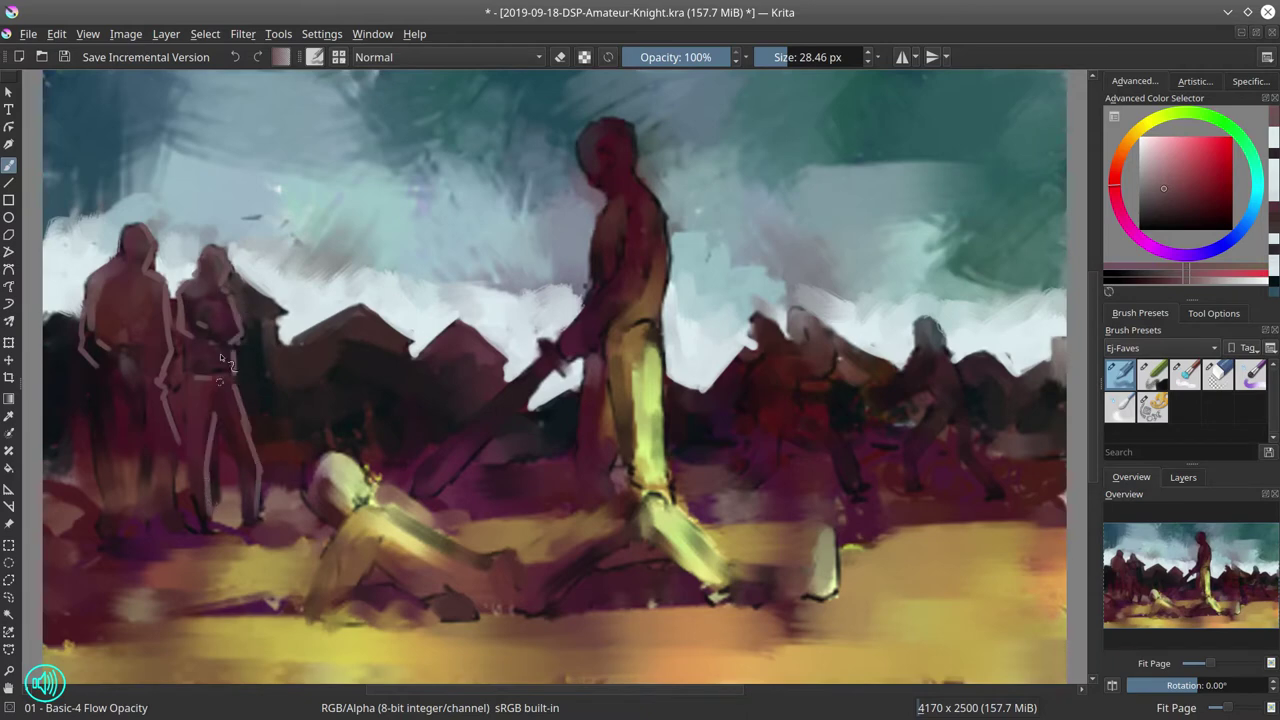
Sample magenta, brownish orange, muted pinks and orange from the painting
{"action": "left_click", "coordinate": [133, 520], "text": "ctrl"}
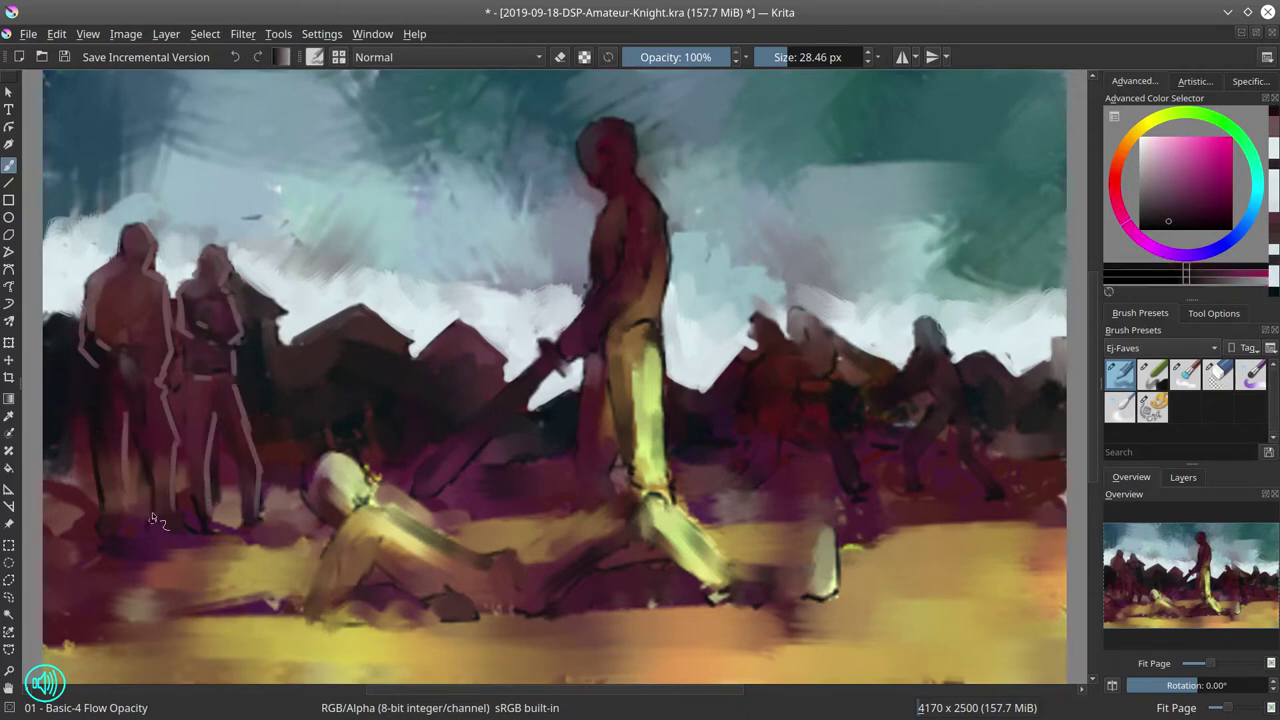
{"action": "left_click", "coordinate": [138, 280], "text": "ctrl"}
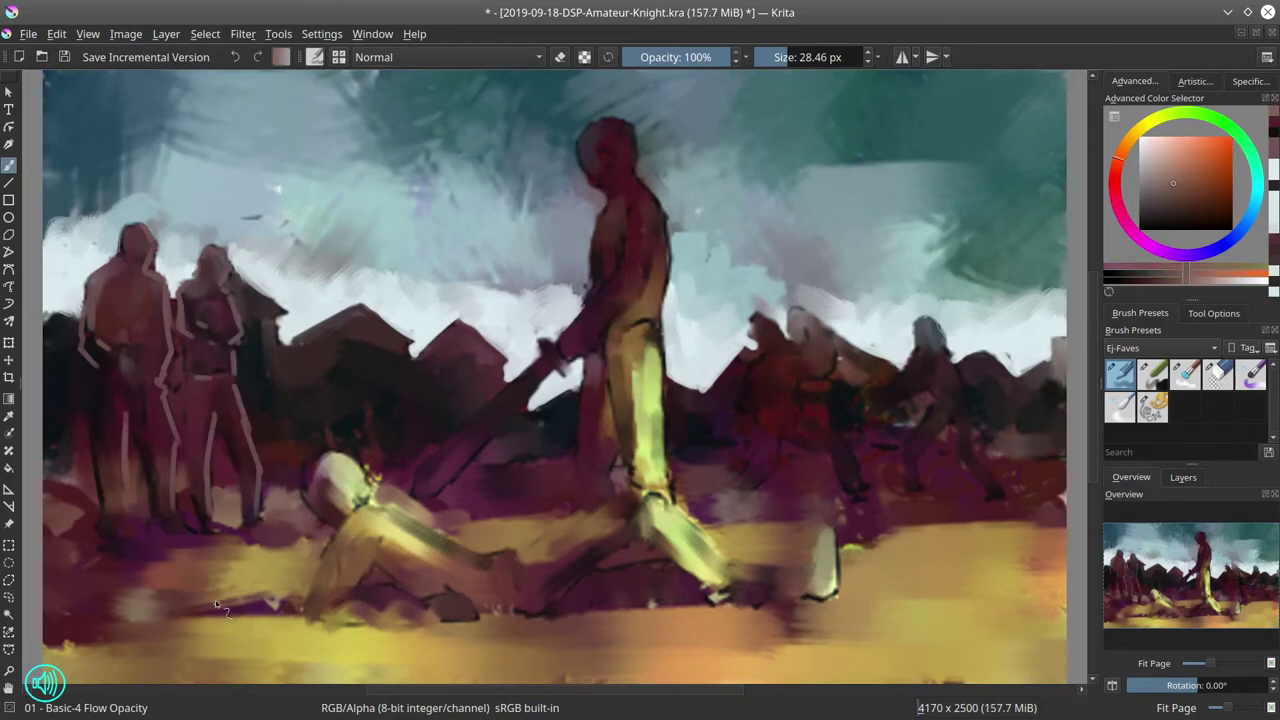
{"action": "scroll", "coordinate": [790, 326], "scroll_direction": "down", "scroll_amount": 3}
{"action": "left_click", "coordinate": [350, 458], "text": "ctrl"}
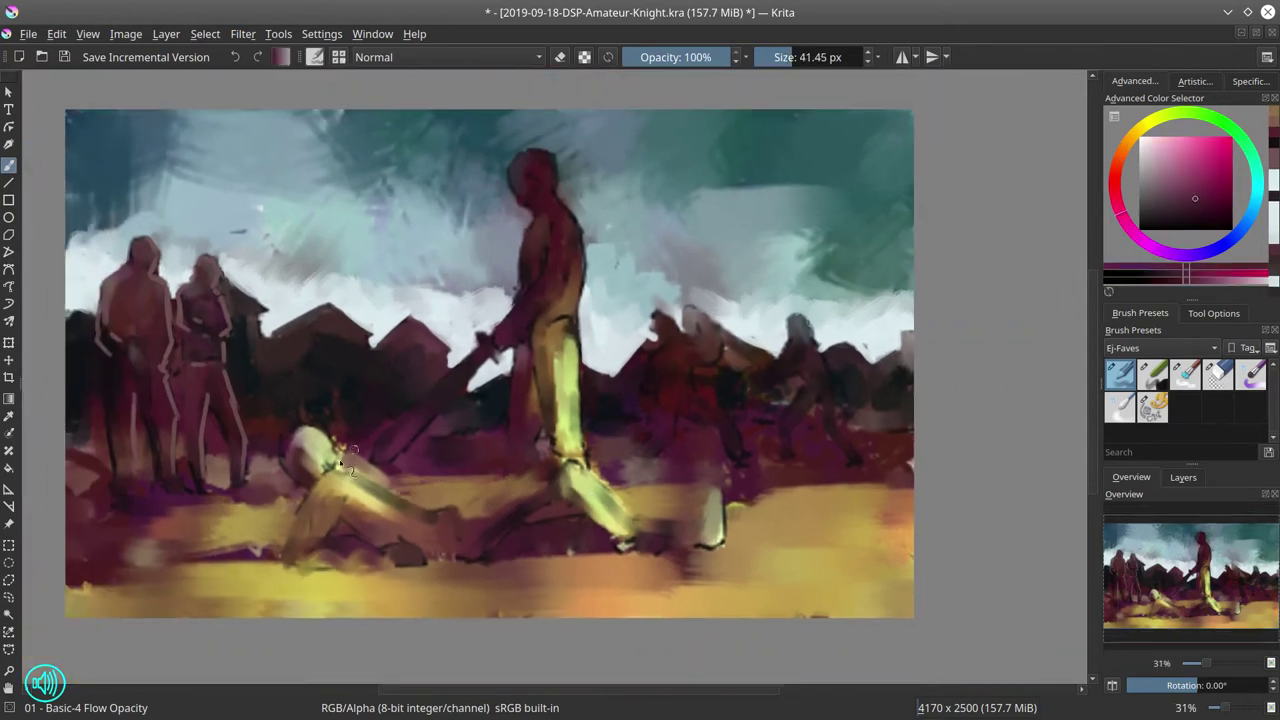
{"action": "left_click", "coordinate": [301, 487], "text": "ctrl"}
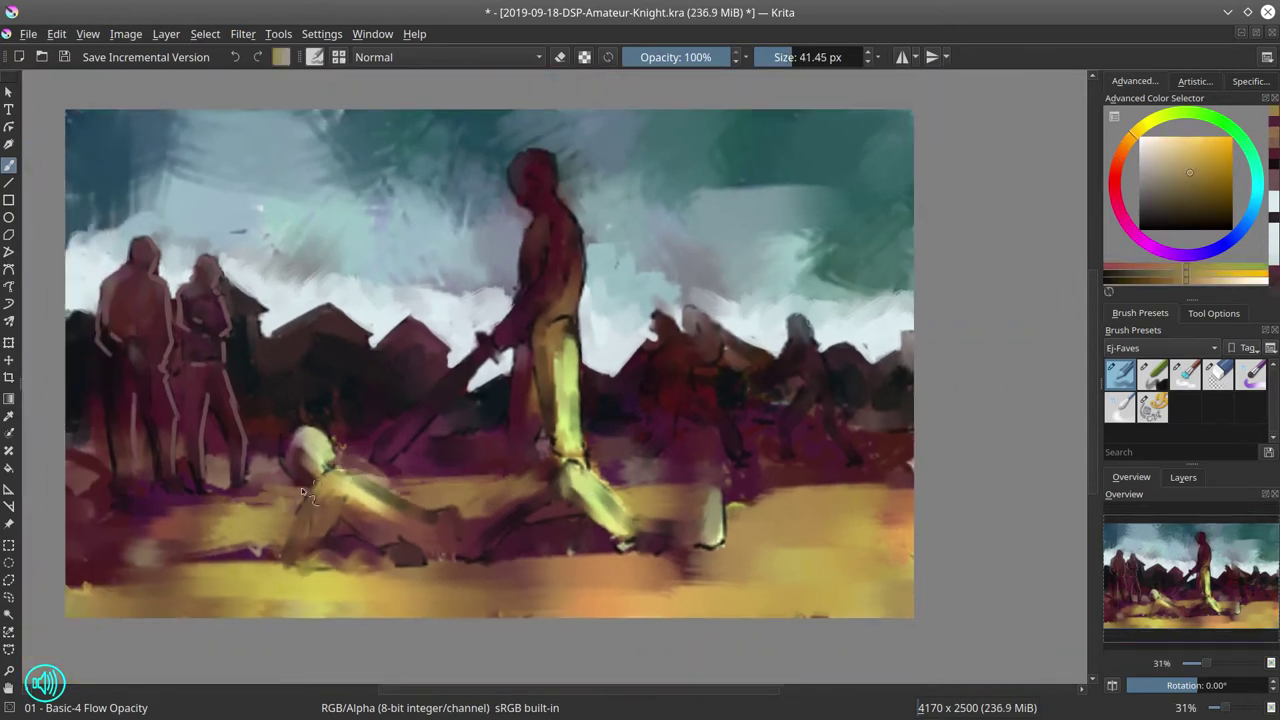
{"action": "left_click", "coordinate": [278, 559], "text": "ctrl"}
{"action": "left_click", "coordinate": [278, 553], "text": "ctrl"}
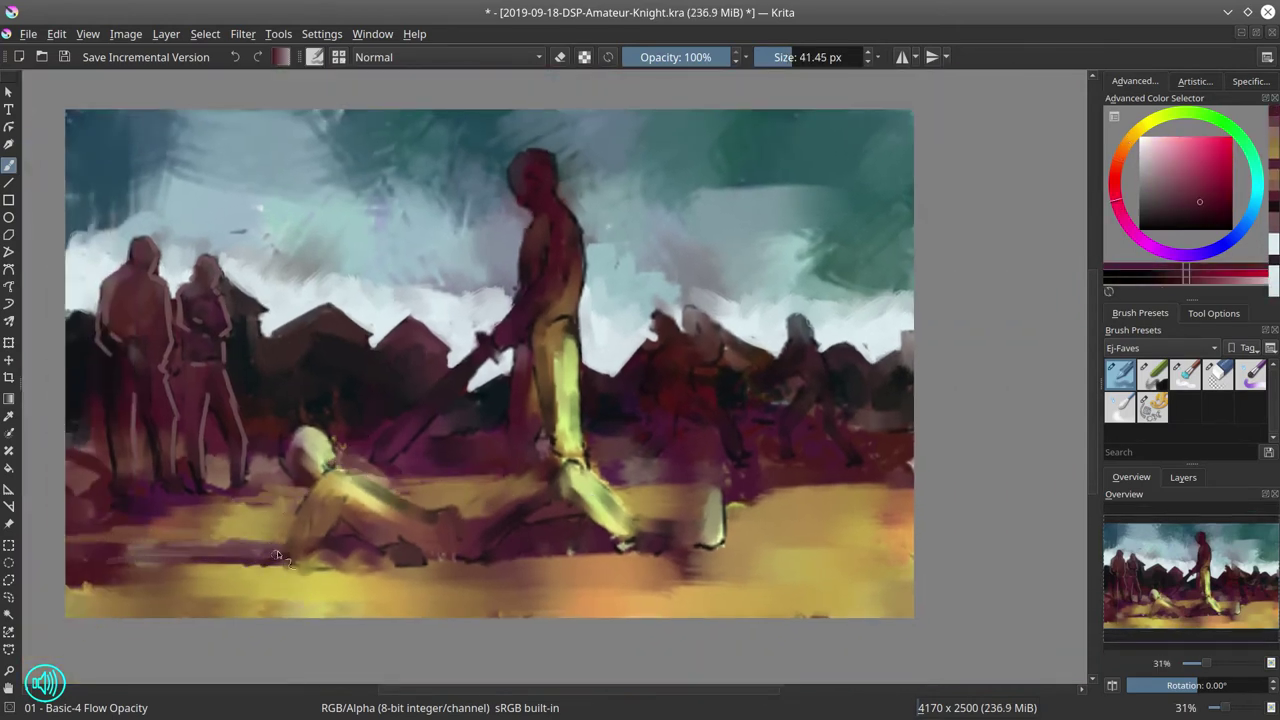
{"action": "left_click", "coordinate": [713, 517], "text": "ctrl"}
Paint a pale yellow zigzag along the bottom of the canvas
{"action": "left_click_drag", "start_coordinate": [137, 563], "coordinate": [808, 540]}
{"action": "left_click", "coordinate": [808, 540], "text": "ctrl"}
{"action": "mouse_move", "coordinate": [420, 566]}
{"action": "left_mouse_down"}
{"action": "mouse_move", "coordinate": [333, 561]}
{"action": "mouse_move", "coordinate": [446, 576]}
{"action": "mouse_move", "coordinate": [730, 568]}
{"action": "mouse_move", "coordinate": [835, 548]}
{"action": "mouse_move", "coordinate": [865, 565]}
{"action": "left_mouse_up"}
{"action": "left_click", "coordinate": [288, 325], "text": "ctrl"}
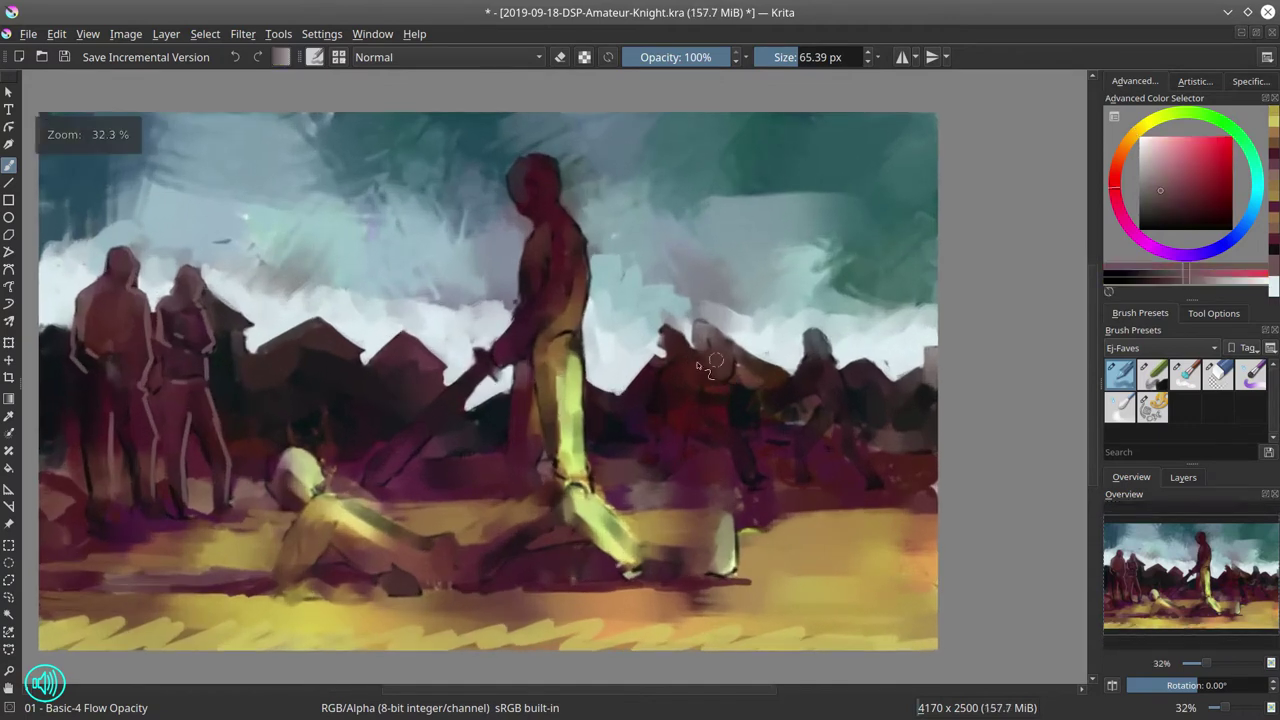
{"action": "scroll", "coordinate": [667, 394], "scroll_direction": "up", "scroll_amount": 2}
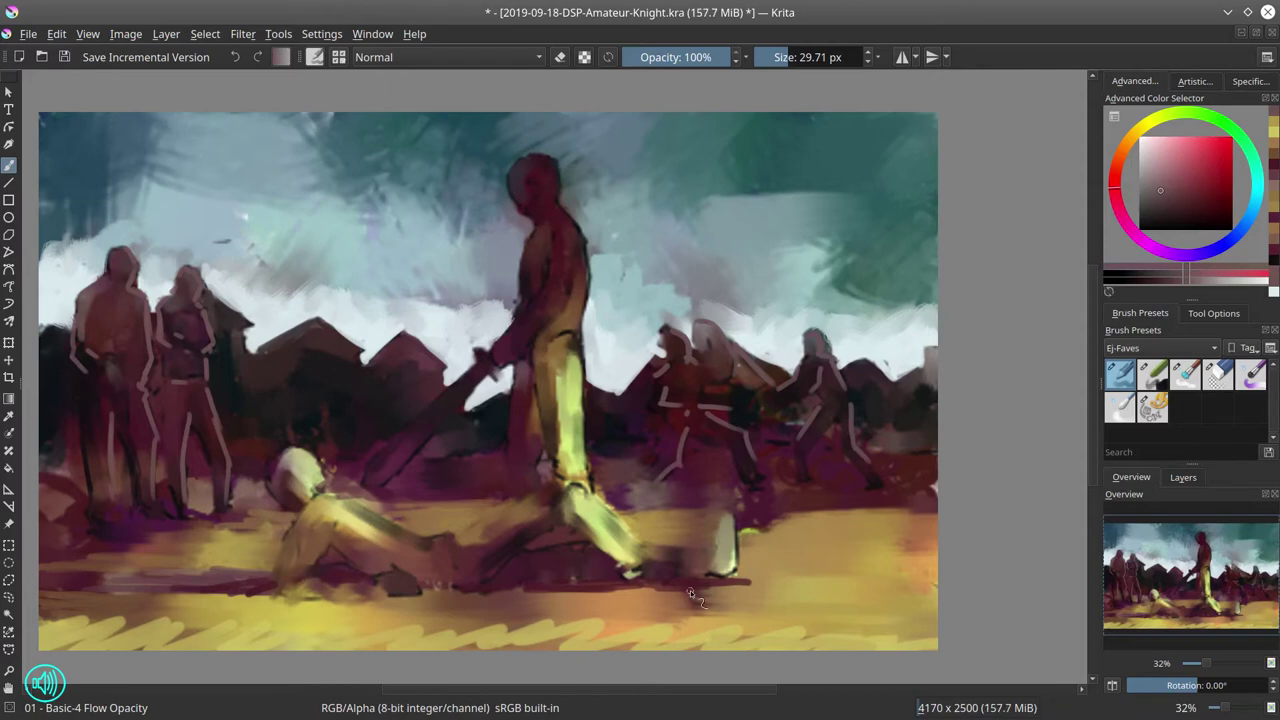
{"action": "scroll", "coordinate": [520, 312], "scroll_direction": "up", "scroll_amount": 2}
Paint teal light strokes beside the knight's shoulder
{"action": "left_click", "coordinate": [520, 312], "text": "ctrl"}
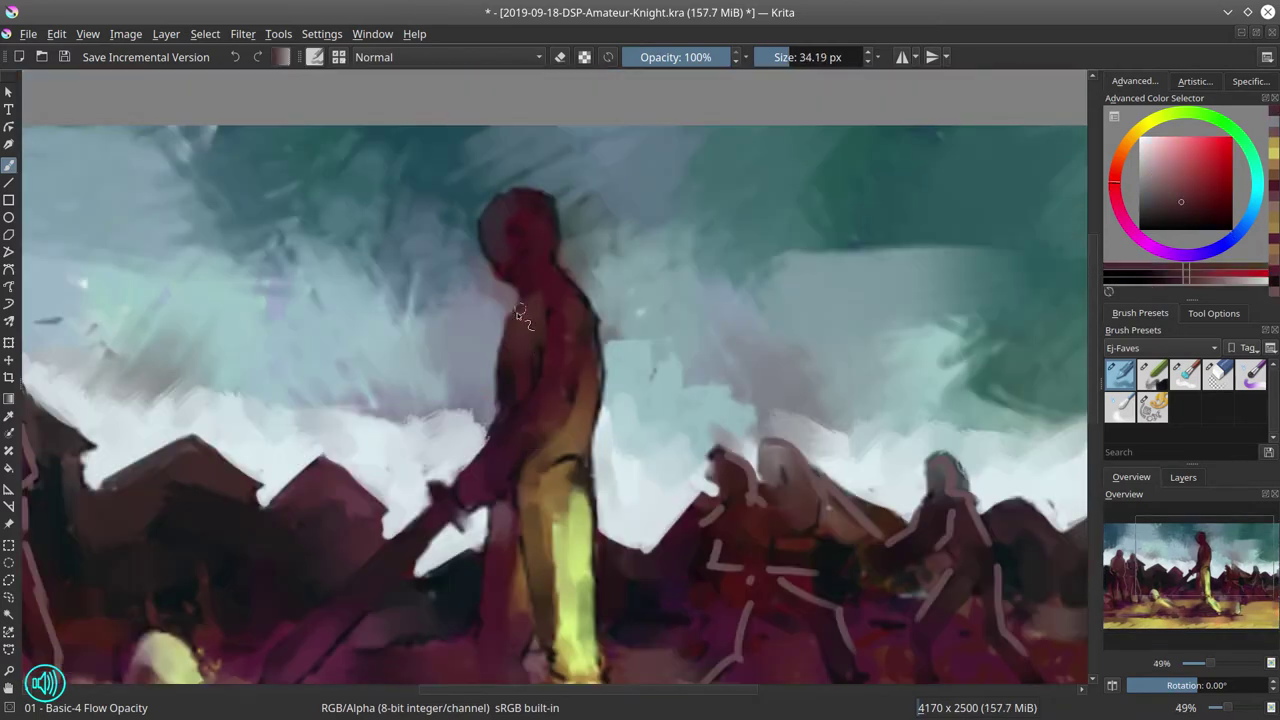
{"action": "left_click", "coordinate": [593, 336], "text": "ctrl"}
{"action": "left_click_drag", "start_coordinate": [593, 336], "coordinate": [598, 306]}
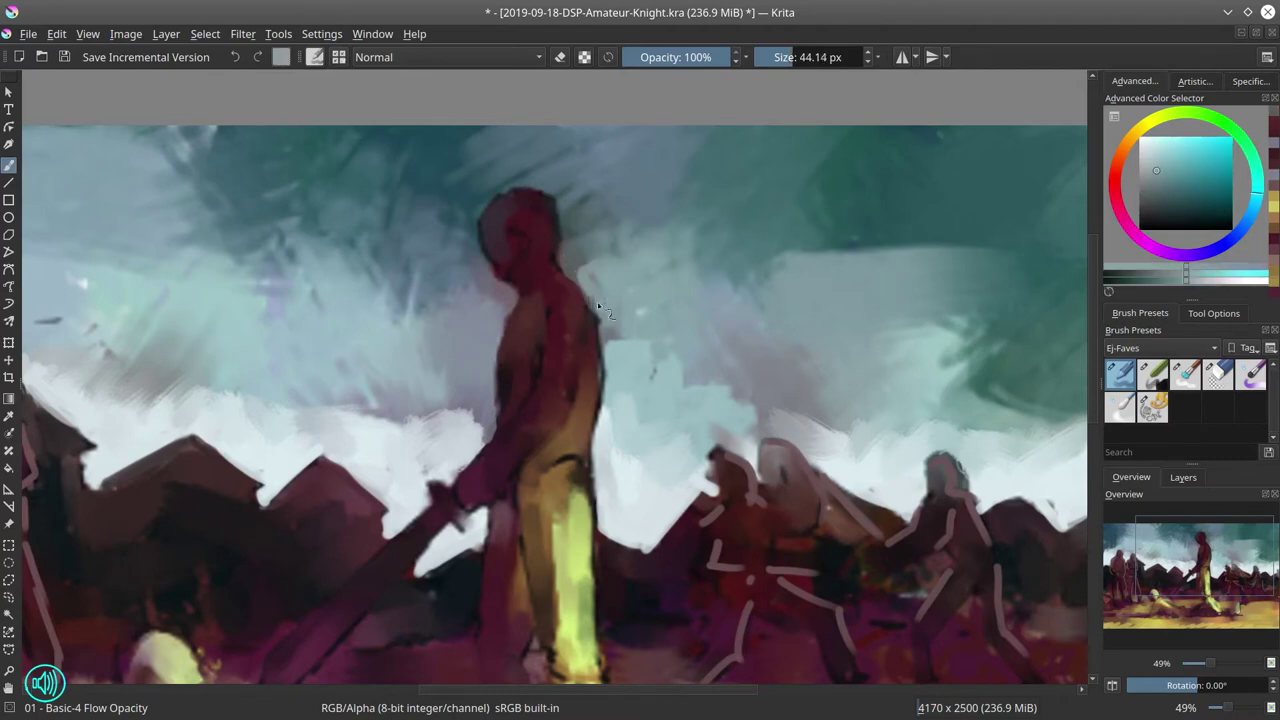
{"action": "left_click", "coordinate": [601, 343], "text": "ctrl"}
{"action": "left_click", "coordinate": [606, 403], "text": "ctrl"}
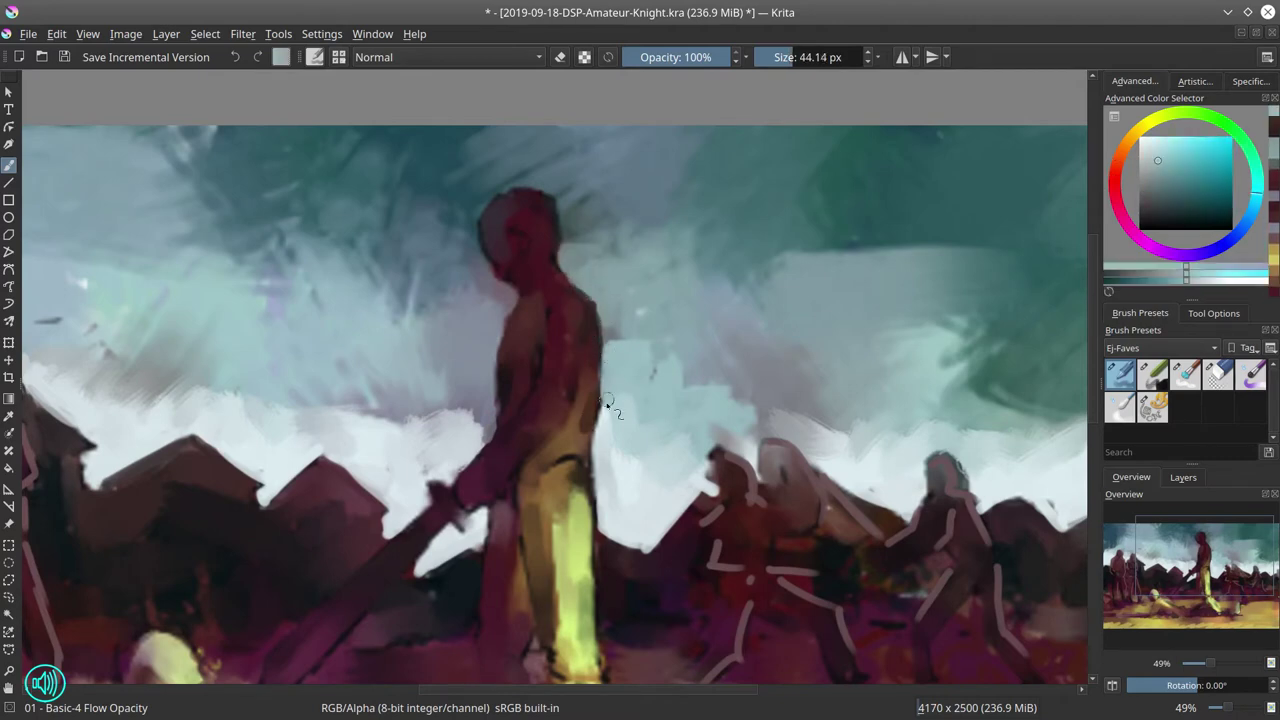
Draw a brownish-orange belt and a yellow-green edge down the knight's right side
{"action": "left_click", "coordinate": [590, 440], "text": "ctrl"}
{"action": "left_click_drag", "start_coordinate": [520, 468], "coordinate": [578, 468]}
{"action": "left_click", "coordinate": [580, 560], "text": "ctrl"}
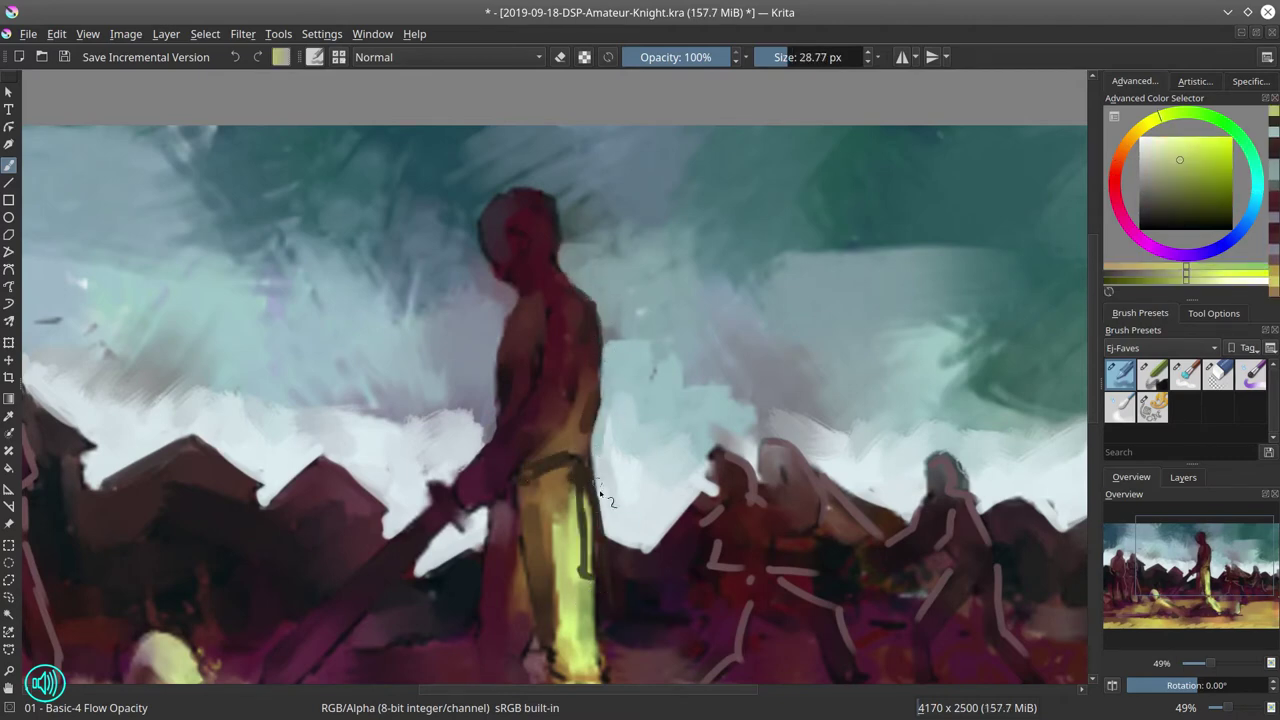
{"action": "left_click_drag", "start_coordinate": [608, 512], "coordinate": [610, 598]}
Paint red along the left of the knight's head and sketch dark facial lines
{"action": "left_click", "coordinate": [540, 550], "text": "ctrl"}
{"action": "left_click", "coordinate": [494, 518], "text": "ctrl"}
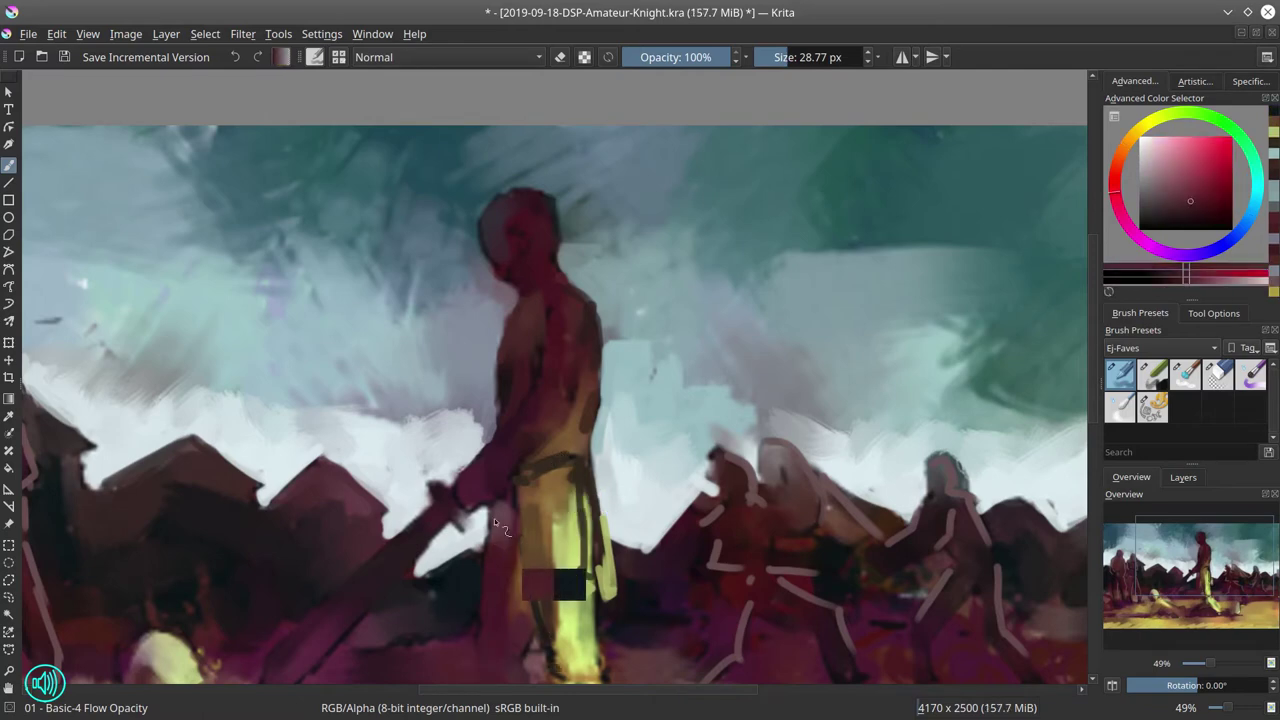
{"action": "scroll", "coordinate": [440, 313], "scroll_direction": "up", "scroll_amount": 3}
{"action": "left_click_drag", "start_coordinate": [440, 313], "coordinate": [475, 405]}
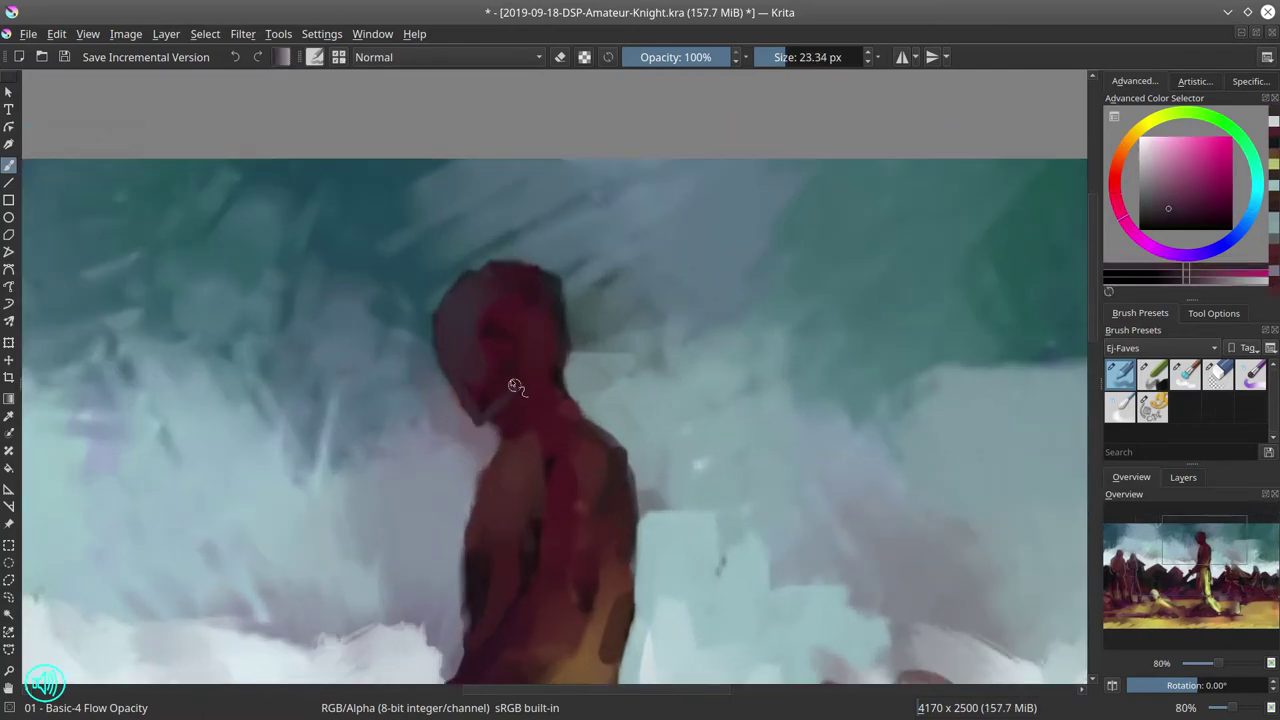
{"action": "left_click", "coordinate": [514, 309], "text": "ctrl"}
{"action": "left_click_drag", "start_coordinate": [487, 333], "coordinate": [463, 361]}
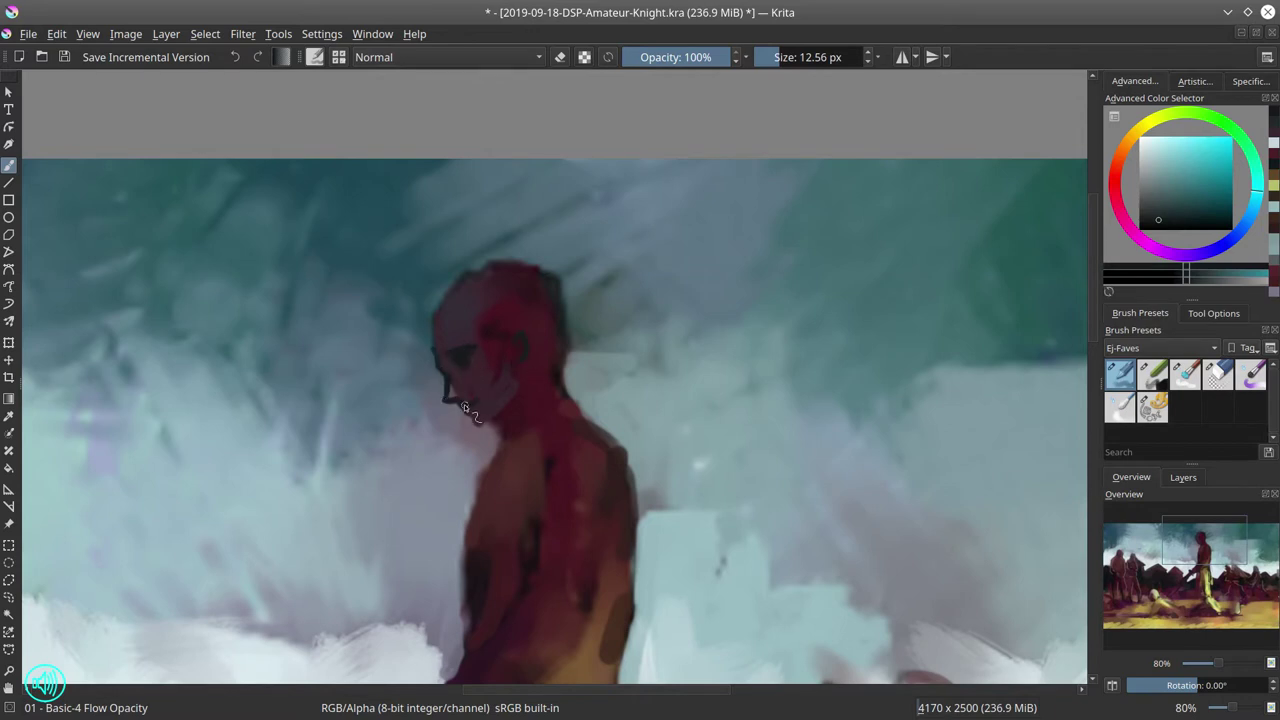
Draw curved dark blue-grey hair strands over the knight's head
{"action": "left_click", "coordinate": [465, 408], "text": "ctrl"}
{"action": "left_click", "coordinate": [448, 356], "text": "ctrl"}
{"action": "left_click", "coordinate": [423, 360], "text": "ctrl"}
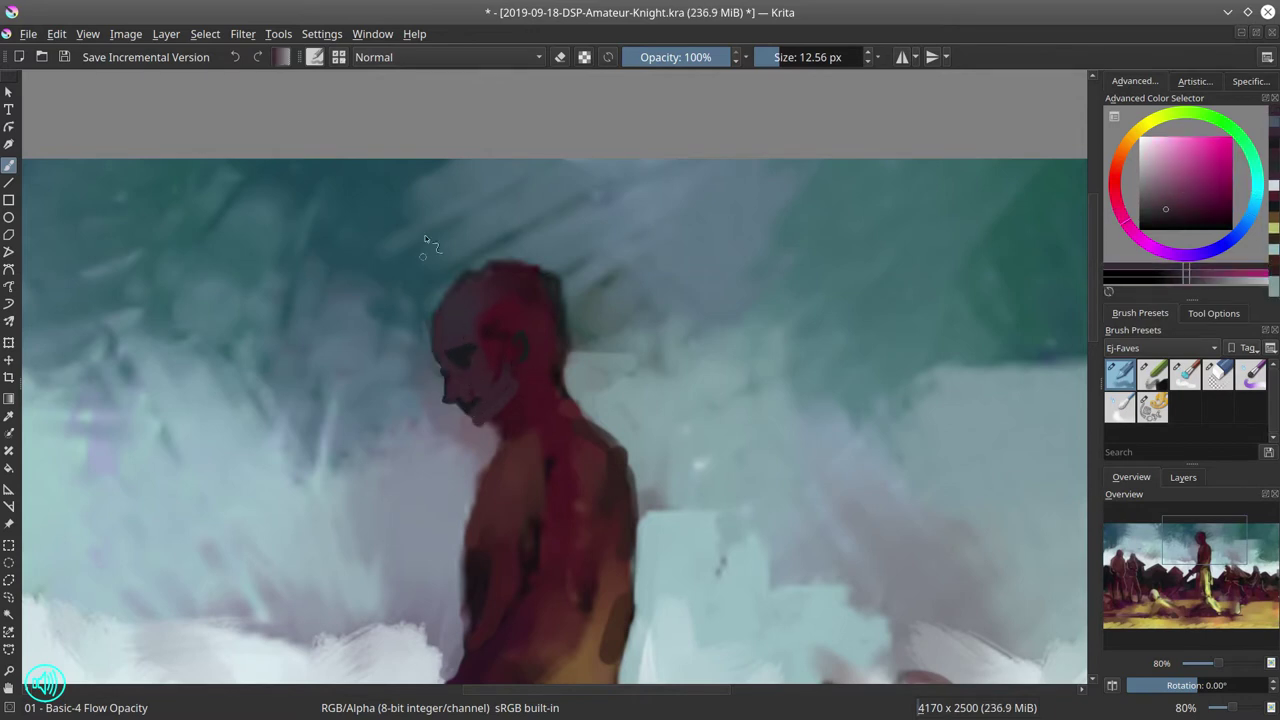
{"action": "left_click", "coordinate": [458, 311], "text": "ctrl"}
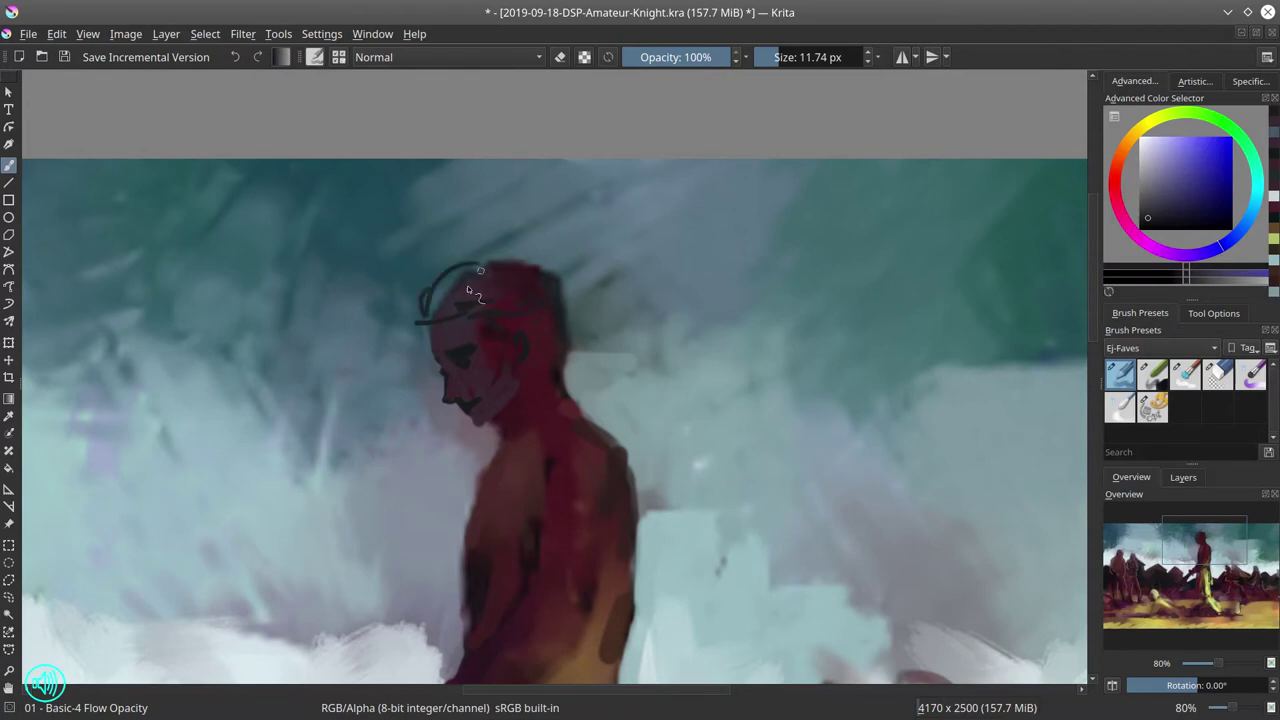
{"action": "mouse_move", "coordinate": [458, 275]}
{"action": "left_mouse_down"}
{"action": "mouse_move", "coordinate": [543, 250]}
{"action": "mouse_move", "coordinate": [562, 292]}
{"action": "left_mouse_up"}
Add dark purple strokes to the face with a 22 px brush
{"action": "left_click", "coordinate": [571, 357], "text": "ctrl"}
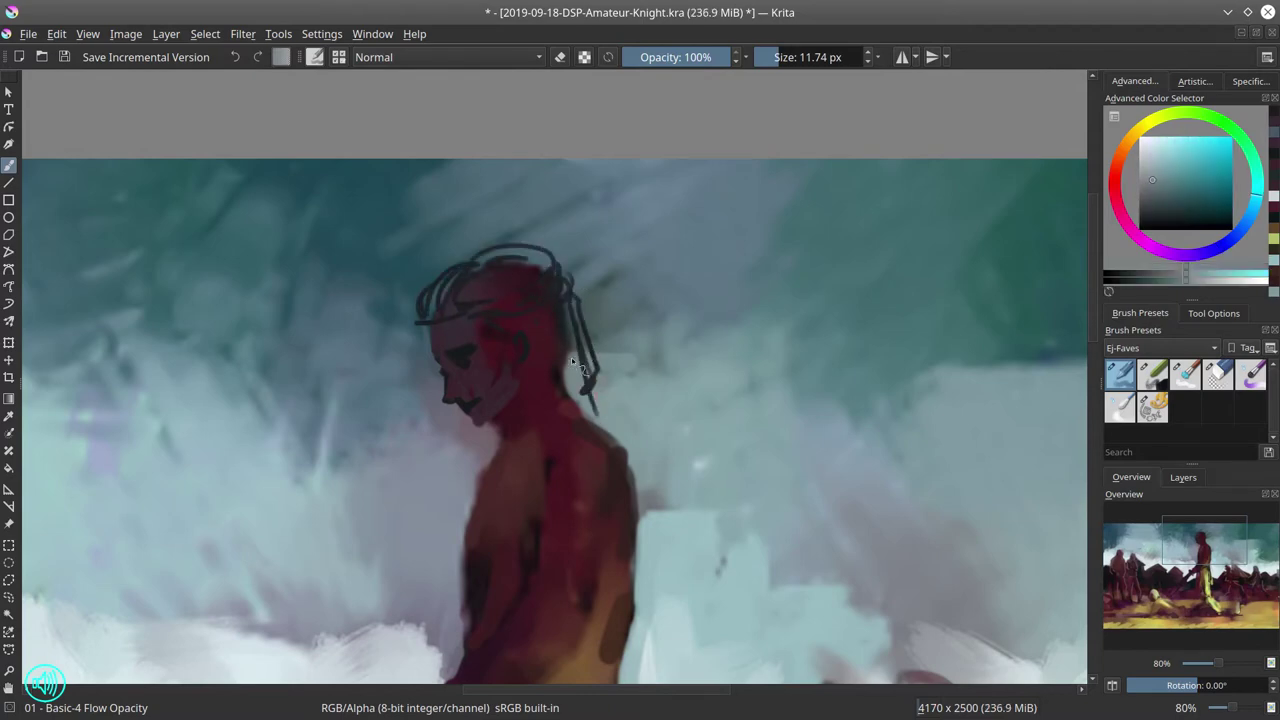
{"action": "left_click", "coordinate": [545, 377], "text": "ctrl"}
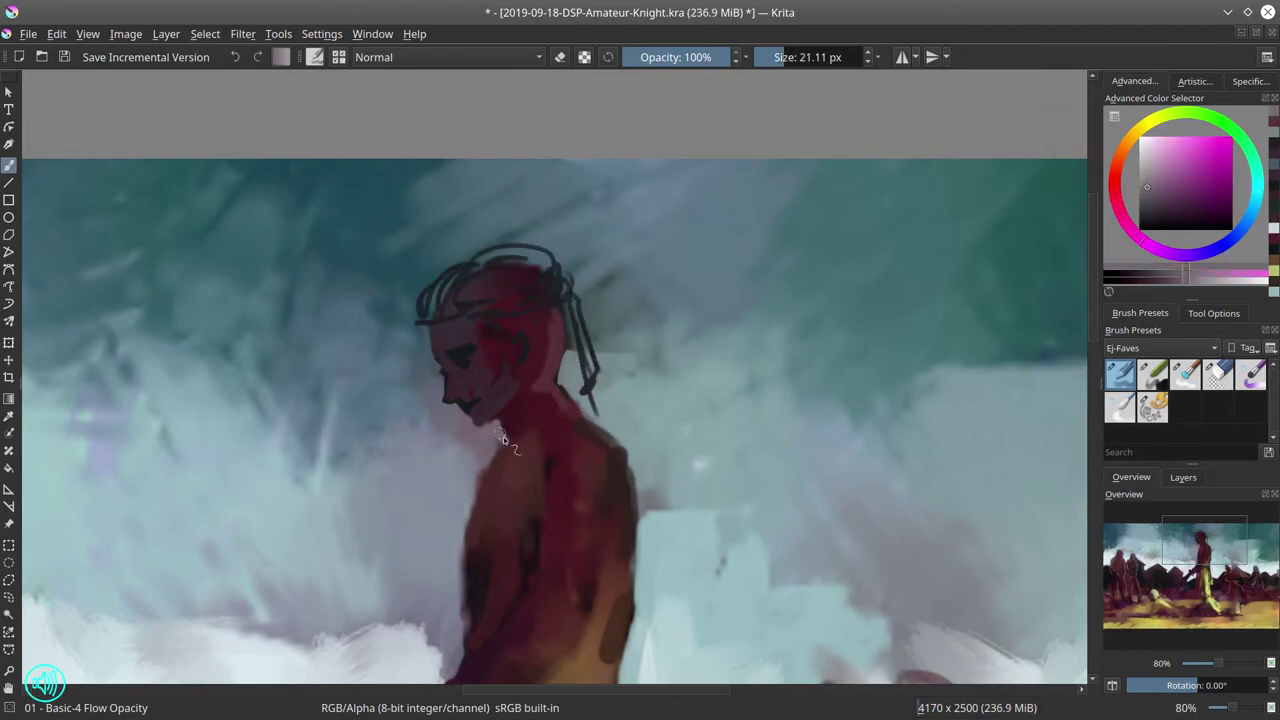
{"action": "left_click", "coordinate": [534, 437], "text": "ctrl"}
{"action": "left_click", "coordinate": [571, 313], "text": "ctrl"}
{"action": "left_click", "coordinate": [441, 367], "text": "ctrl"}
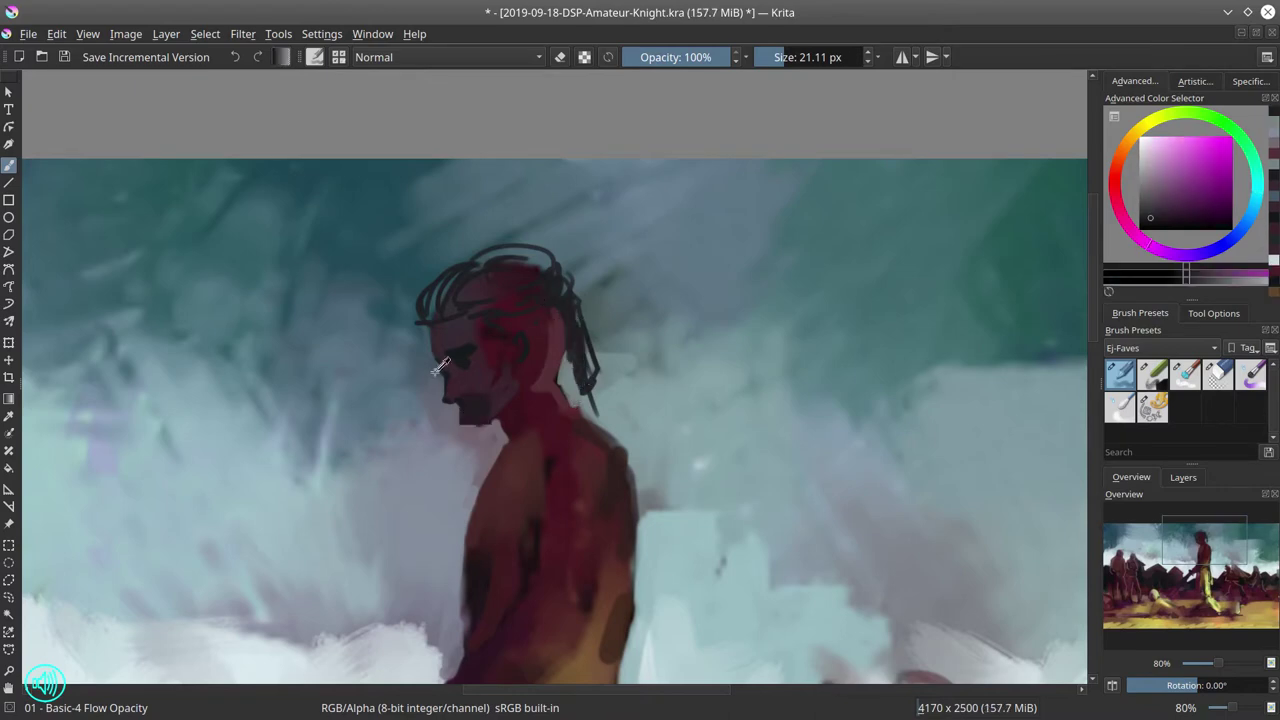
{"action": "key", "text": "bracketleft"}
{"action": "key", "text": "bracketleft"}
{"action": "key", "text": "bracketright"}
{"action": "key", "text": "bracketright"}
{"action": "left_click", "coordinate": [461, 375], "text": "ctrl"}
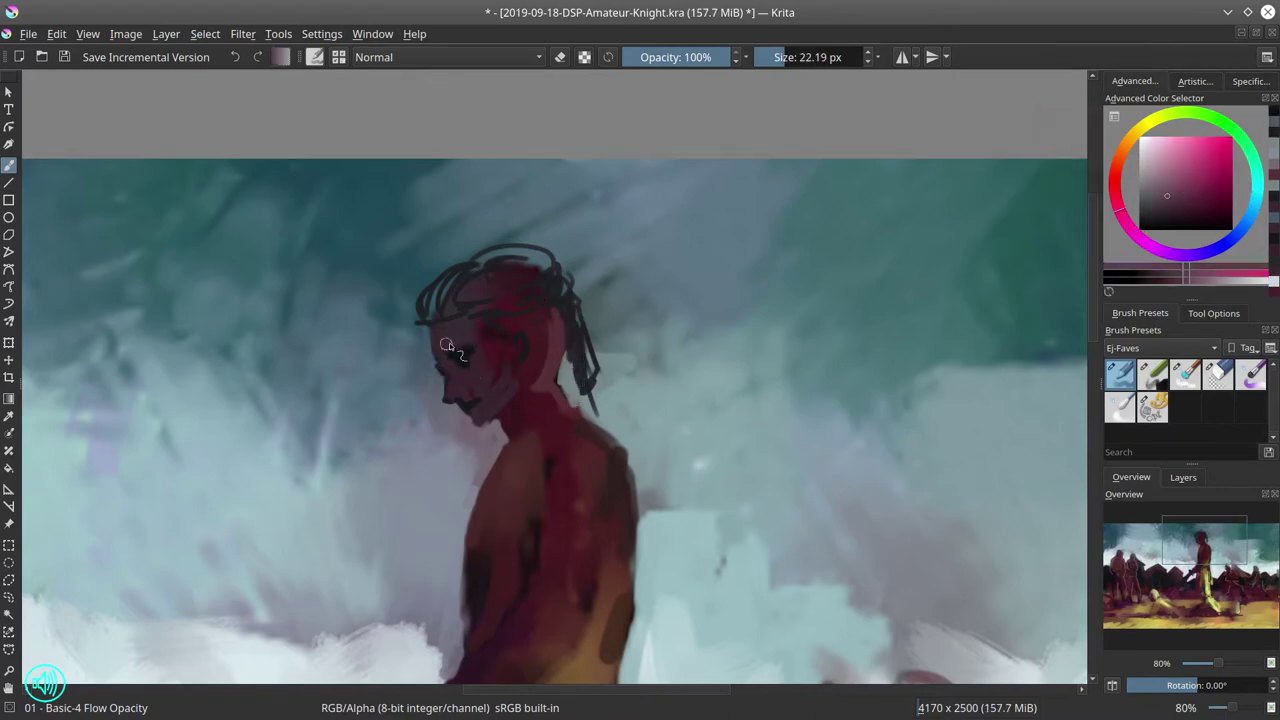
{"action": "left_click_drag", "start_coordinate": [446, 372], "coordinate": [450, 404]}
{"action": "left_click", "coordinate": [475, 434], "text": "ctrl"}
Sample magenta and paint light strokes on the knight's hand
{"action": "scroll", "coordinate": [573, 300], "scroll_direction": "down", "scroll_amount": 3}
{"action": "left_click", "coordinate": [466, 534], "text": "ctrl"}
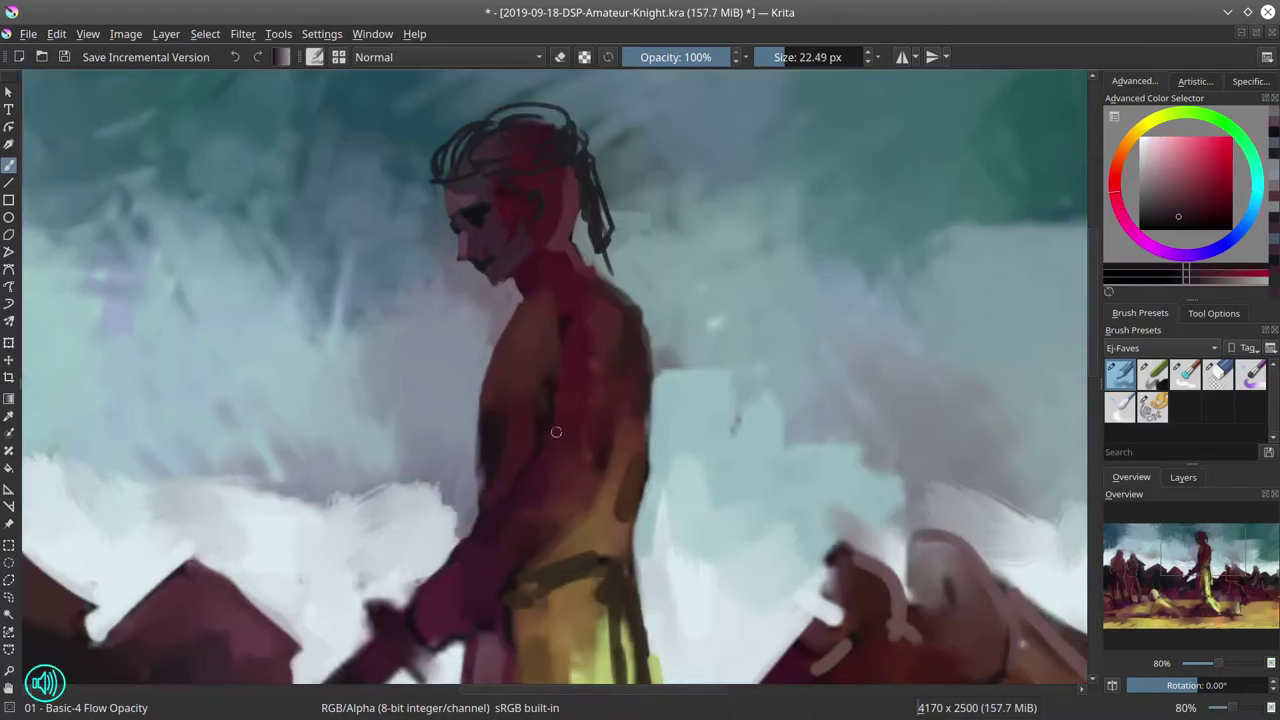
{"action": "key", "text": "bracketleft"}
{"action": "key", "text": "bracketright"}
{"action": "left_click", "coordinate": [476, 511], "text": "ctrl"}
{"action": "scroll", "coordinate": [476, 511], "scroll_direction": "down", "scroll_amount": 3}
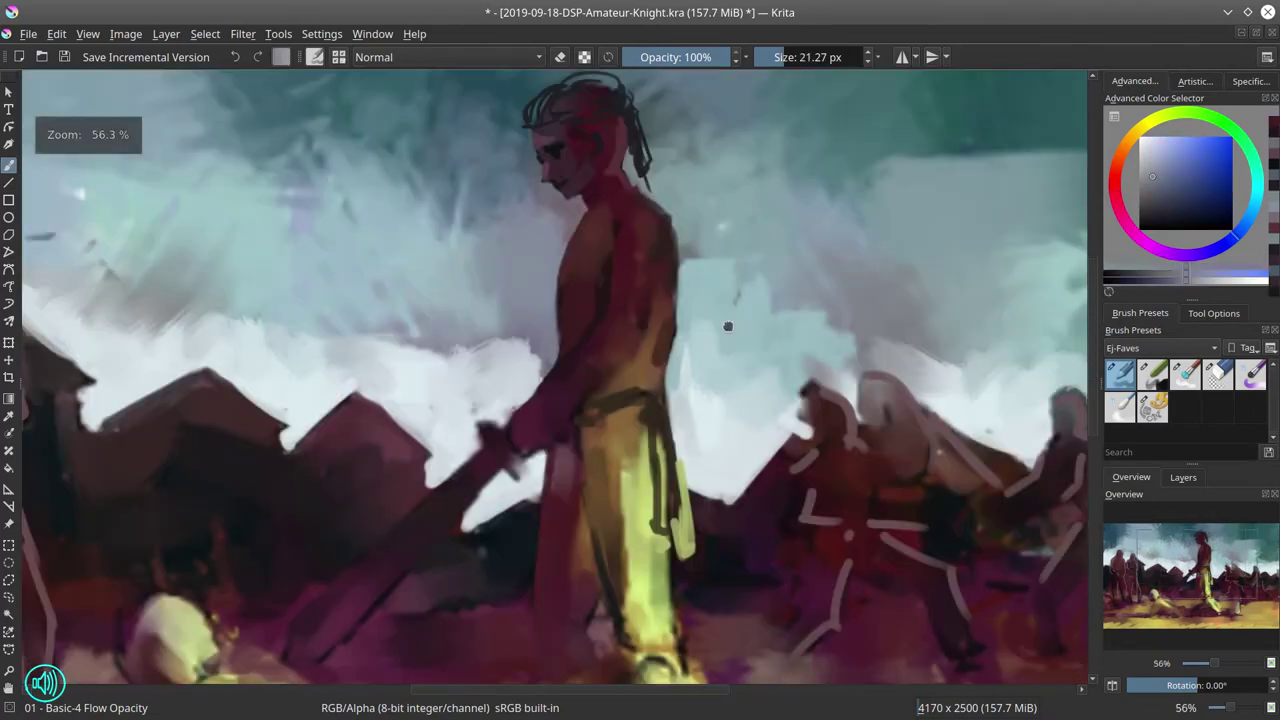
{"action": "left_click", "coordinate": [580, 498], "text": "ctrl"}
{"action": "scroll", "coordinate": [500, 410], "scroll_direction": "up", "scroll_amount": 3}
{"action": "left_click", "coordinate": [500, 410], "text": "ctrl"}
{"action": "key", "text": "bracketleft"}
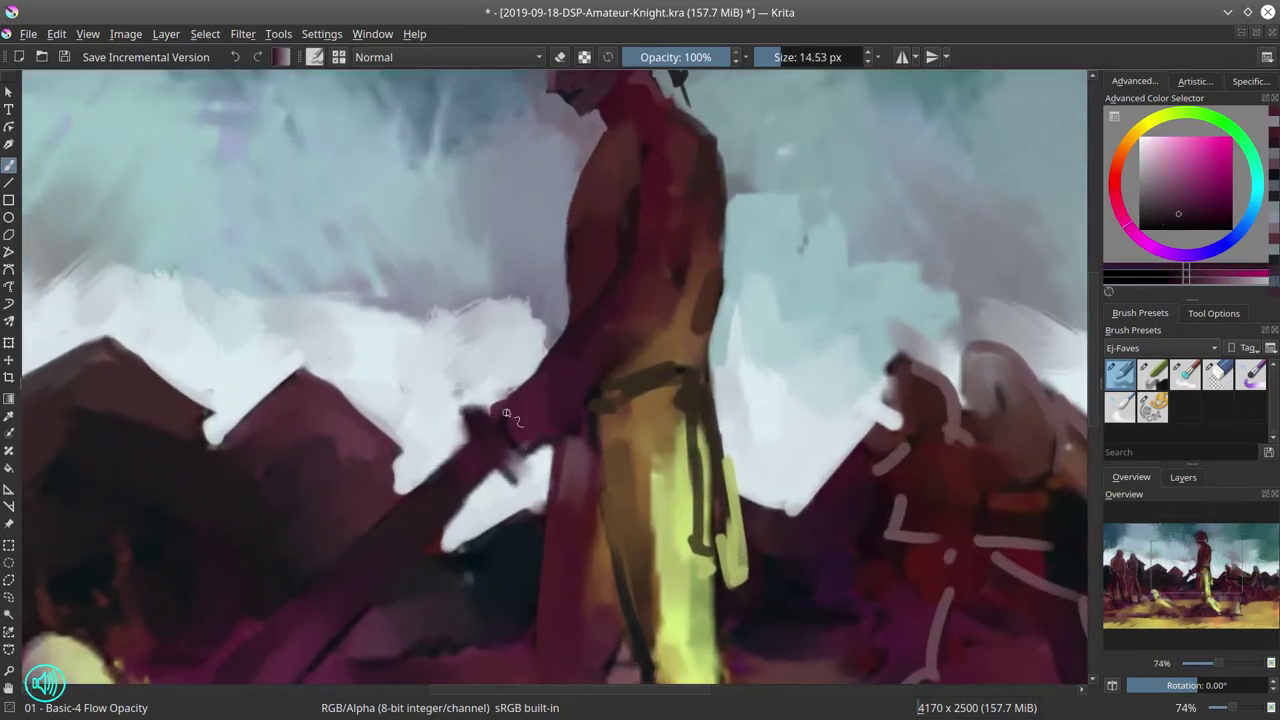
{"action": "left_click_drag", "start_coordinate": [530, 435], "coordinate": [550, 455]}
Draw a pale yellow-green line along the knight's arm and up his side
{"action": "left_click", "coordinate": [547, 432], "text": "ctrl"}
{"action": "left_click", "coordinate": [700, 470], "text": "ctrl"}
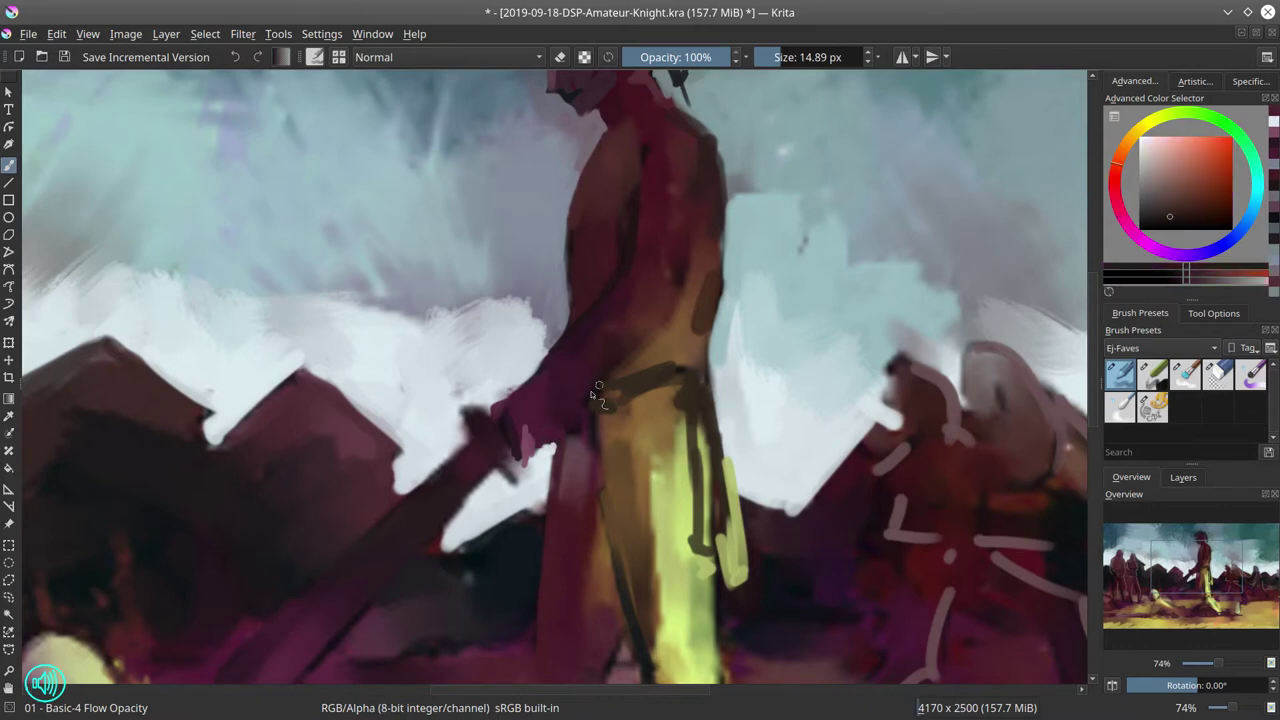
{"action": "left_click_drag", "start_coordinate": [630, 352], "coordinate": [567, 425]}
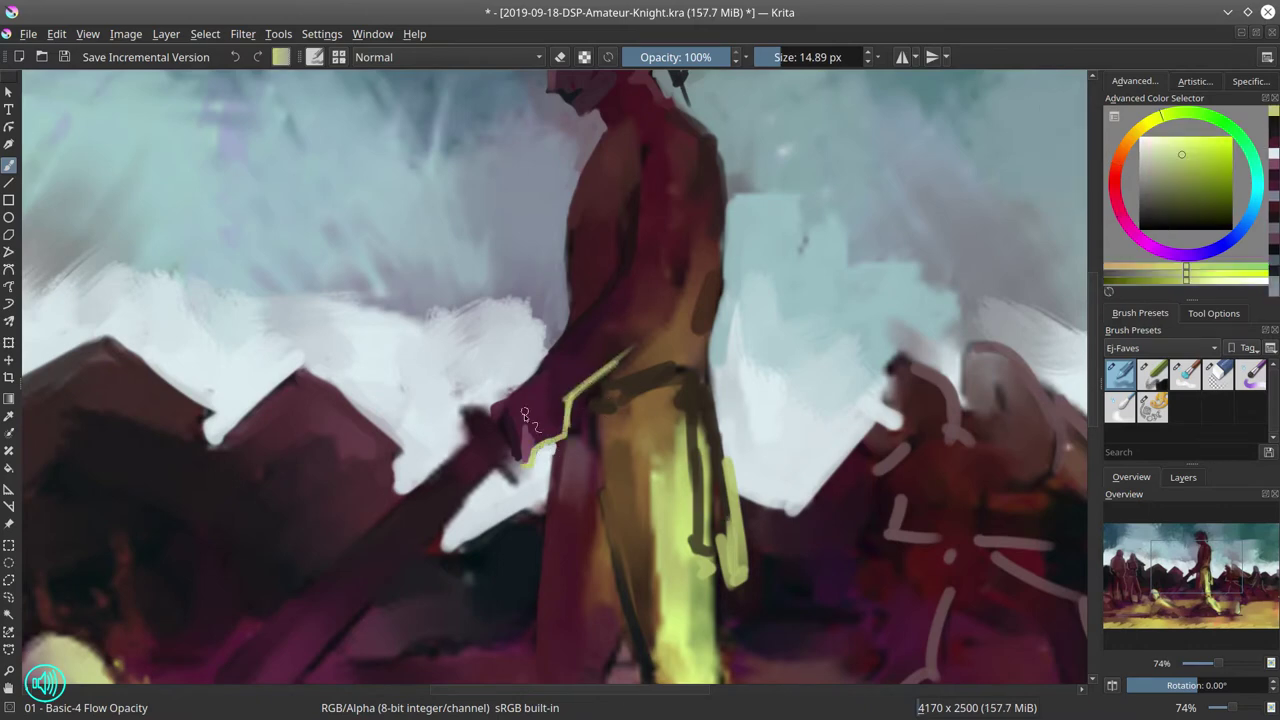
{"action": "left_click_drag", "start_coordinate": [626, 357], "coordinate": [690, 250]}
Draw the yellow-green sword blade down toward the fallen fighter
{"action": "left_click", "coordinate": [471, 394], "text": "ctrl"}
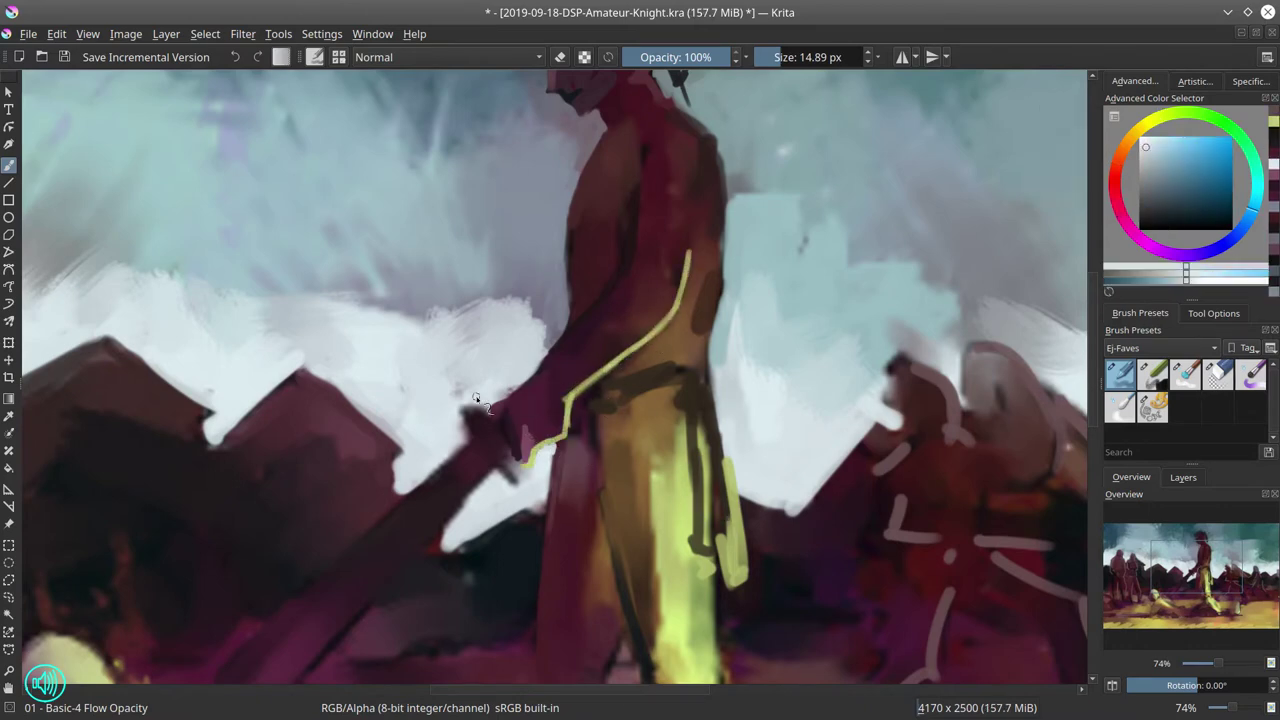
{"action": "key", "text": "bracketright"}
{"action": "key", "text": "bracketright"}
{"action": "key", "text": "bracketright"}
{"action": "left_click_drag", "start_coordinate": [518, 488], "coordinate": [583, 386]}
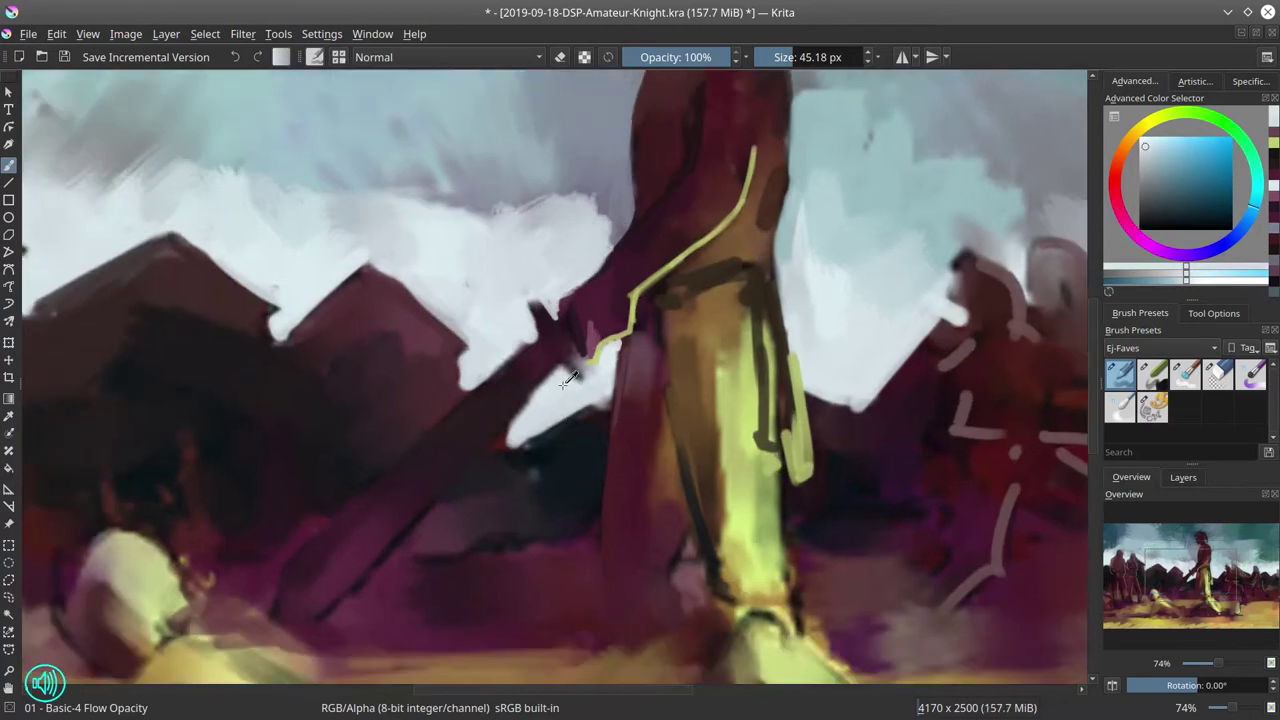
{"action": "key", "text": "bracketleft"}
{"action": "left_click", "coordinate": [525, 347], "text": "ctrl"}
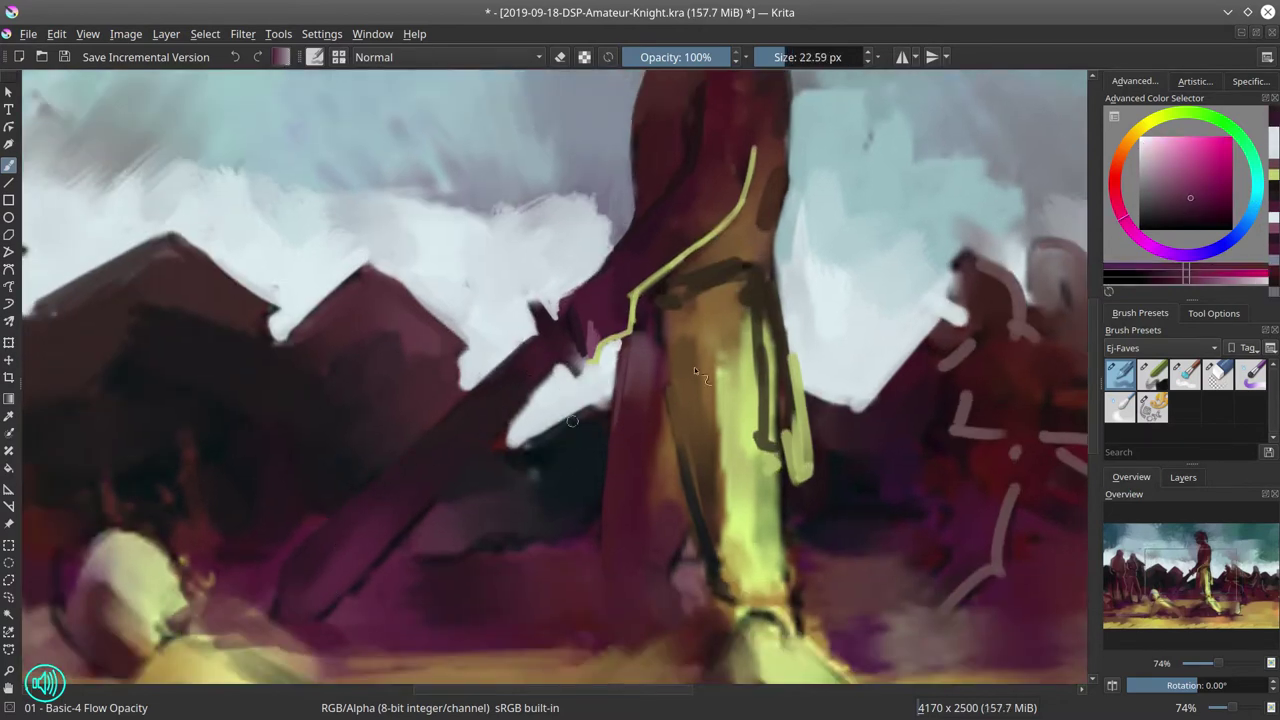
{"action": "left_click", "coordinate": [770, 480], "text": "ctrl"}
{"action": "left_click_drag", "start_coordinate": [275, 625], "coordinate": [466, 467]}
Pick dark magenta and a dark line colour near the fallen fighter's head
{"action": "key", "text": "bracketleft"}
{"action": "left_click", "coordinate": [392, 600], "text": "ctrl"}
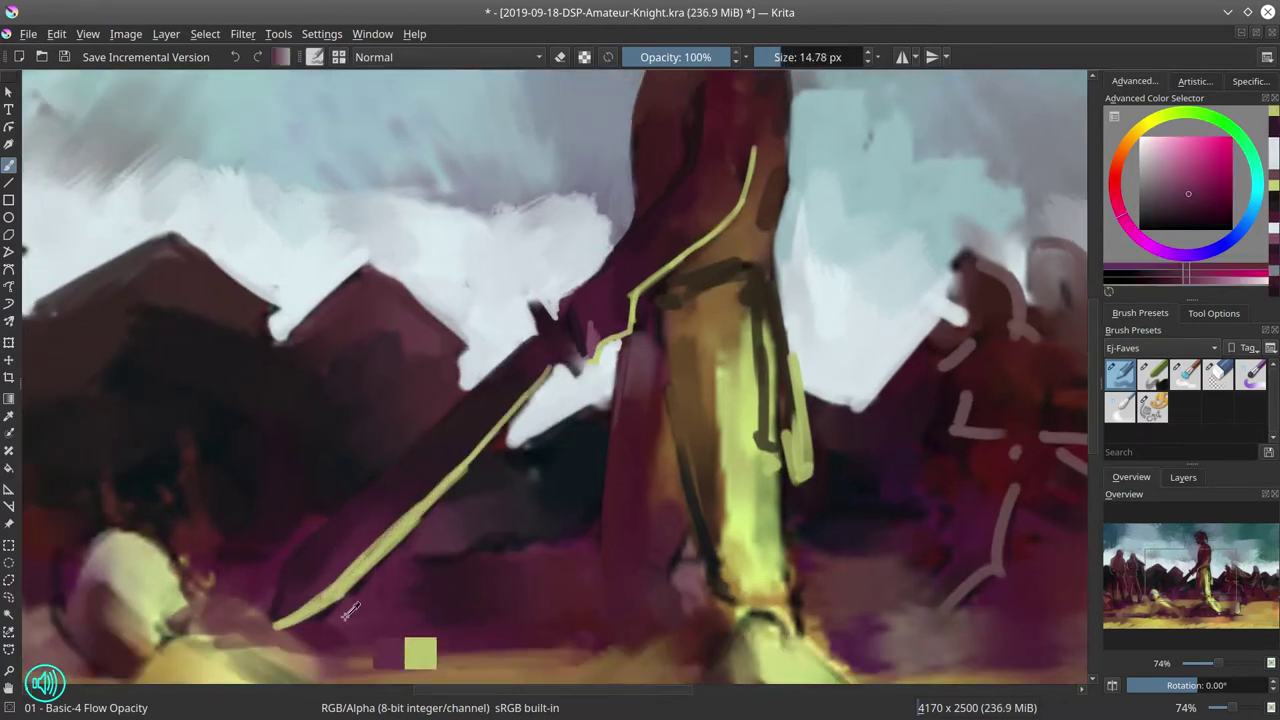
{"action": "mouse_move", "coordinate": [403, 544]}
{"action": "left_mouse_down"}
{"action": "mouse_move", "coordinate": [486, 423]}
{"action": "mouse_move", "coordinate": [466, 486]}
{"action": "mouse_move", "coordinate": [412, 413]}
{"action": "left_mouse_up"}
{"action": "left_click", "coordinate": [404, 438], "text": "ctrl"}
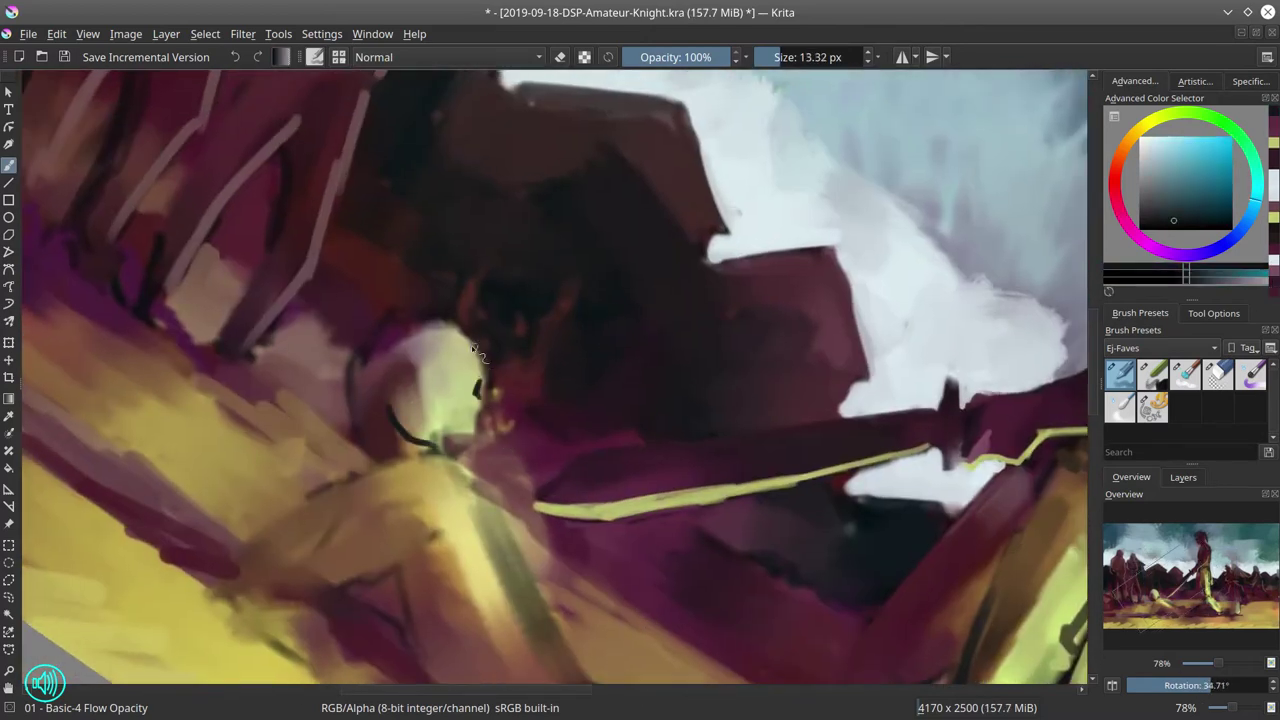
Undo the stray face mark, rotate the view, and paint light skin strokes across the face
{"action": "key", "text": "ctrl+z"}
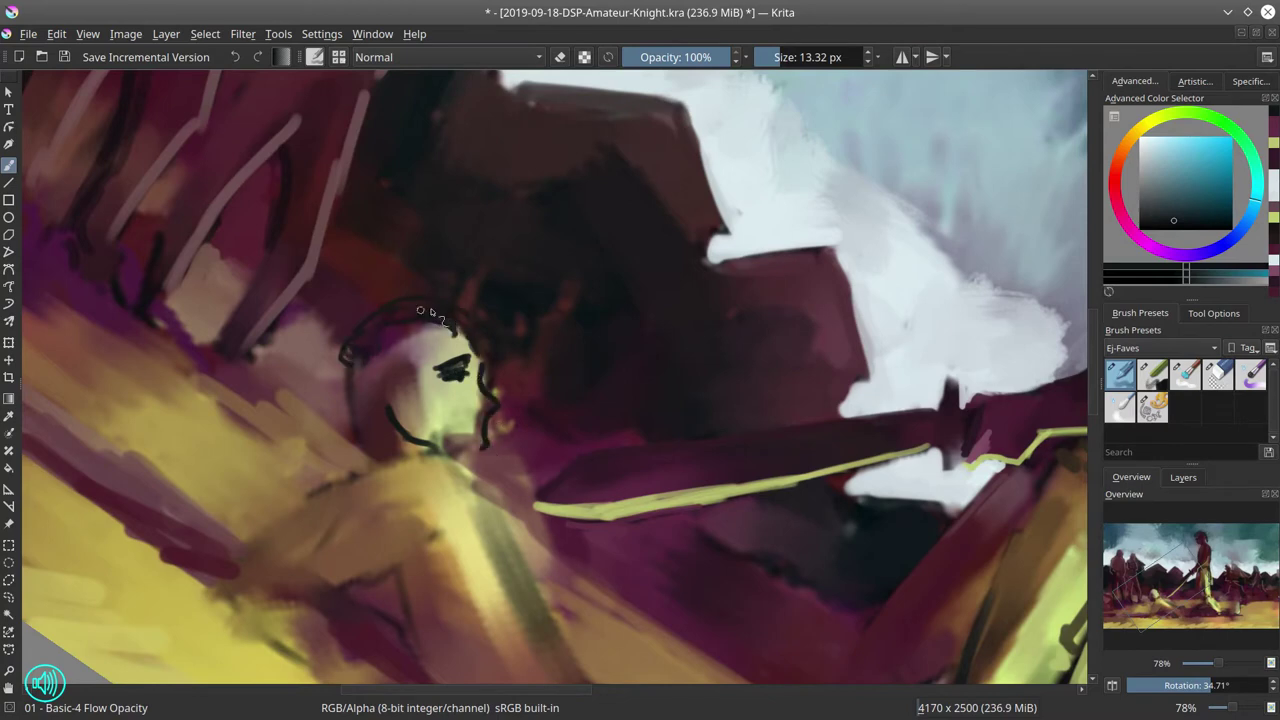
{"action": "key", "text": "5"}
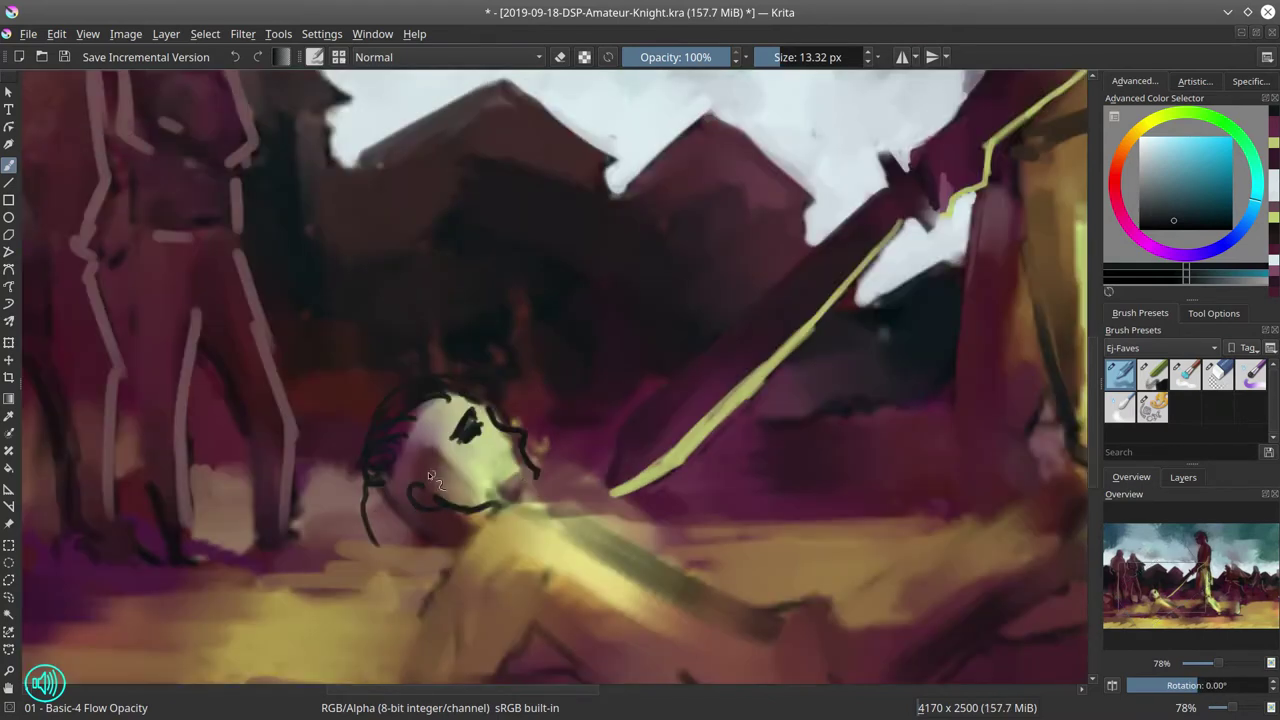
{"action": "left_click_drag", "start_coordinate": [562, 505], "coordinate": [366, 420]}
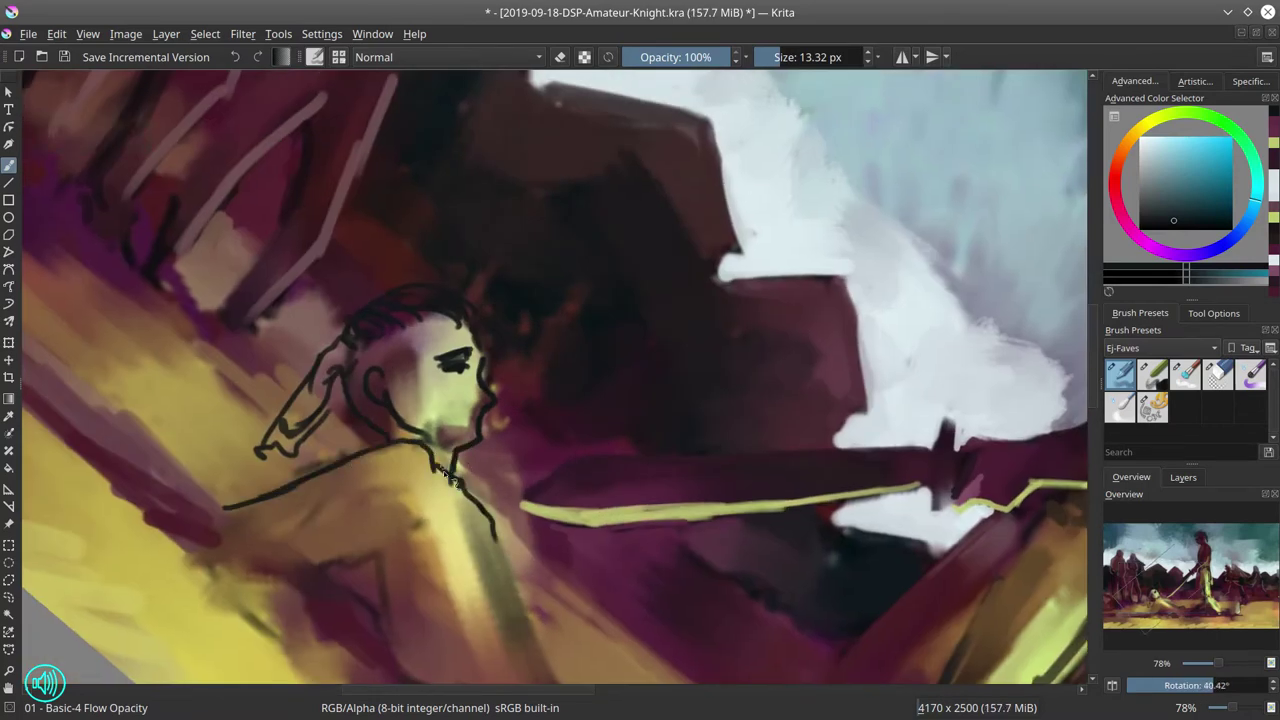
{"action": "left_click_drag", "start_coordinate": [470, 393], "coordinate": [480, 430]}
{"action": "mouse_move", "coordinate": [420, 335]}
{"action": "left_mouse_down"}
{"action": "mouse_move", "coordinate": [472, 346]}
{"action": "mouse_move", "coordinate": [458, 340]}
{"action": "mouse_move", "coordinate": [470, 386]}
{"action": "mouse_move", "coordinate": [452, 442]}
{"action": "left_mouse_up"}
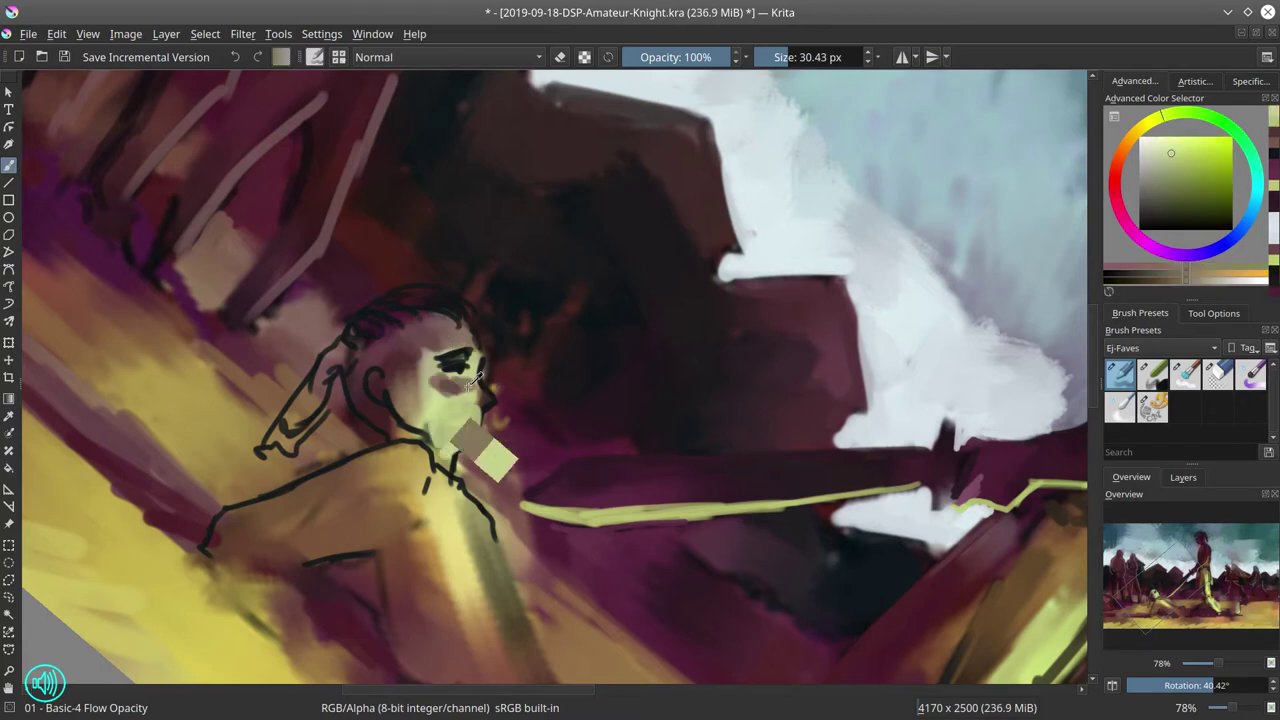
With Blender Textured Soft, blend dark reddish-brown over the face, tan over the arm, and light skin on the head
{"action": "left_click", "coordinate": [380, 383], "text": "ctrl"}
{"action": "key", "text": "slash"}
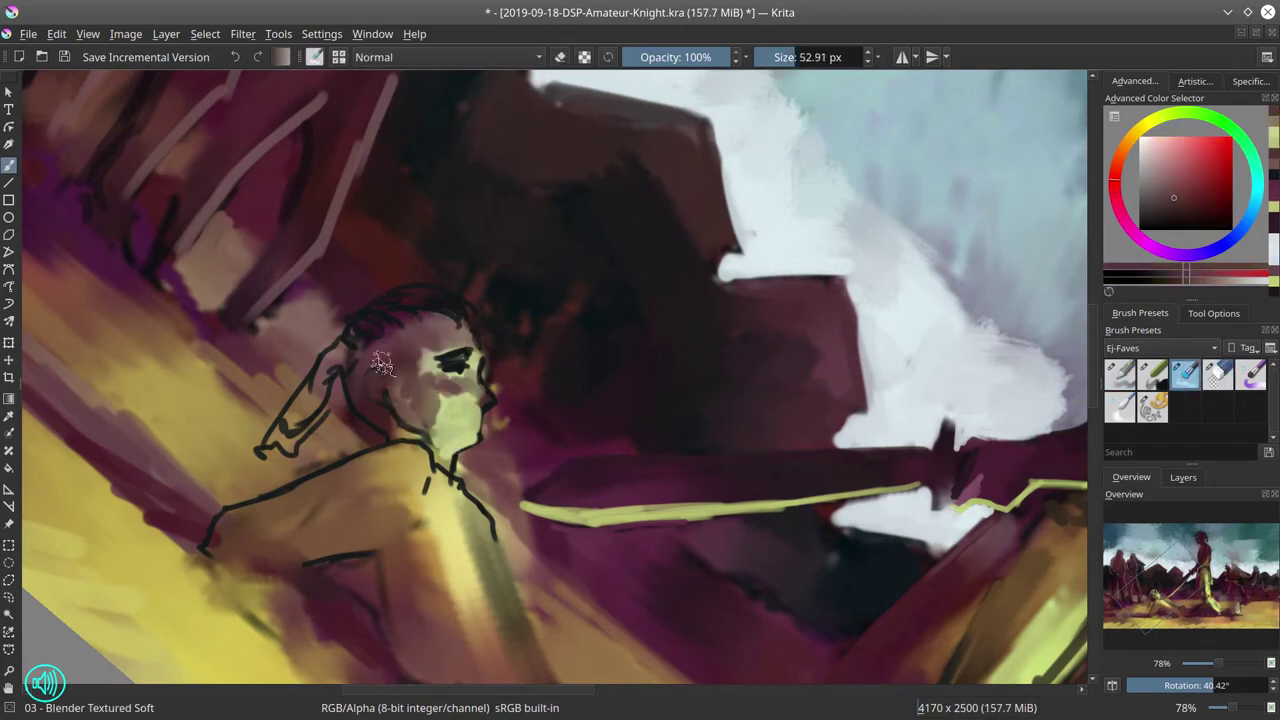
{"action": "left_click_drag", "start_coordinate": [405, 400], "coordinate": [455, 362]}
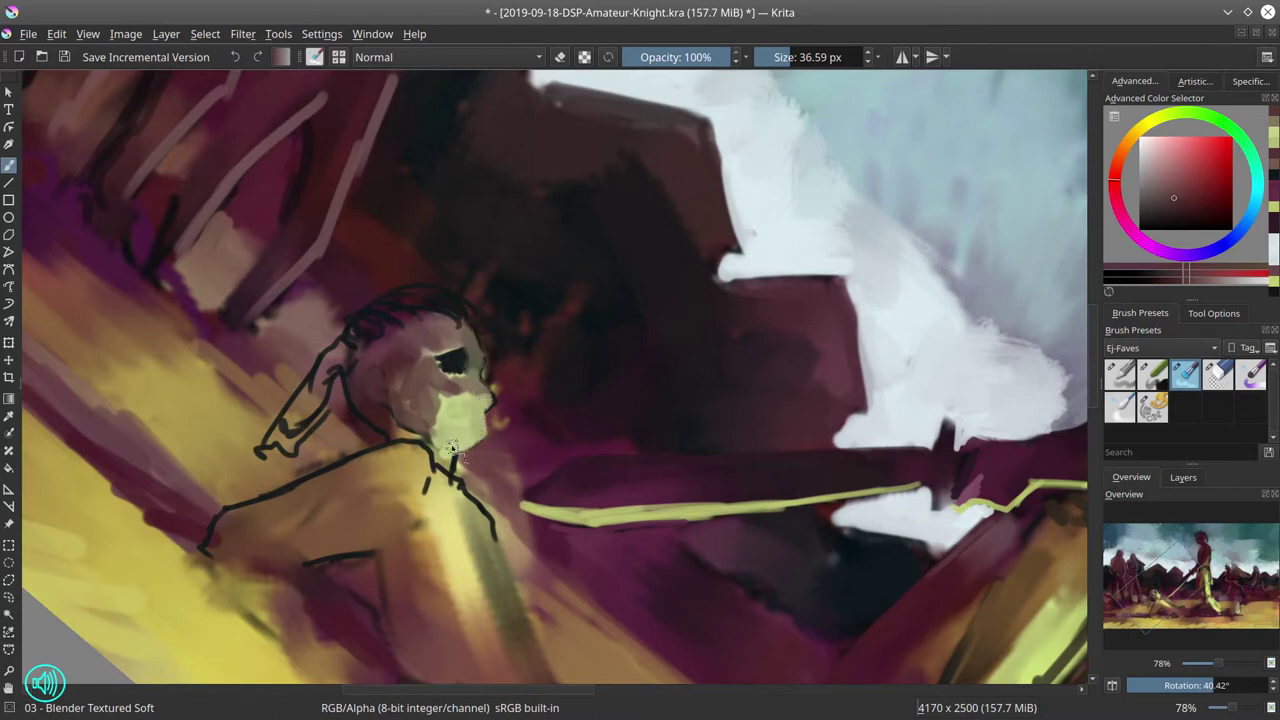
{"action": "mouse_move", "coordinate": [397, 405]}
{"action": "left_mouse_down"}
{"action": "mouse_move", "coordinate": [345, 372]}
{"action": "mouse_move", "coordinate": [300, 390]}
{"action": "mouse_move", "coordinate": [262, 450]}
{"action": "left_mouse_up"}
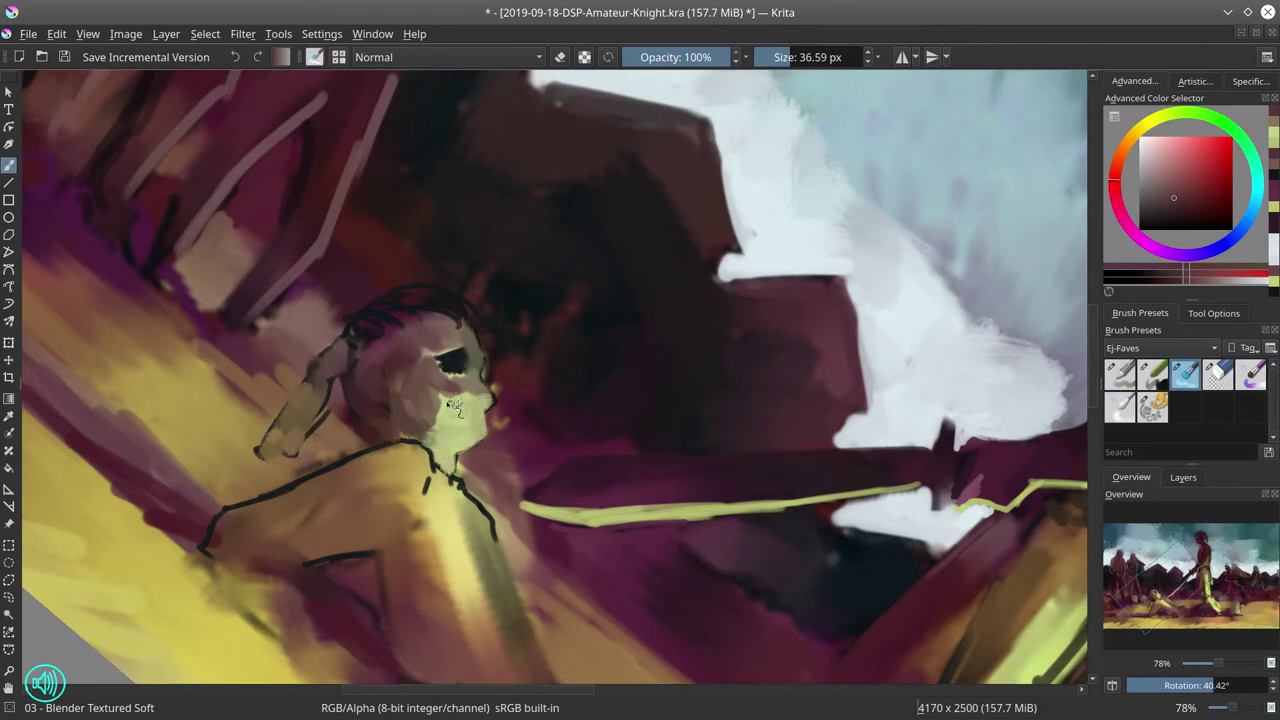
{"action": "left_click_drag", "start_coordinate": [422, 330], "coordinate": [445, 300]}
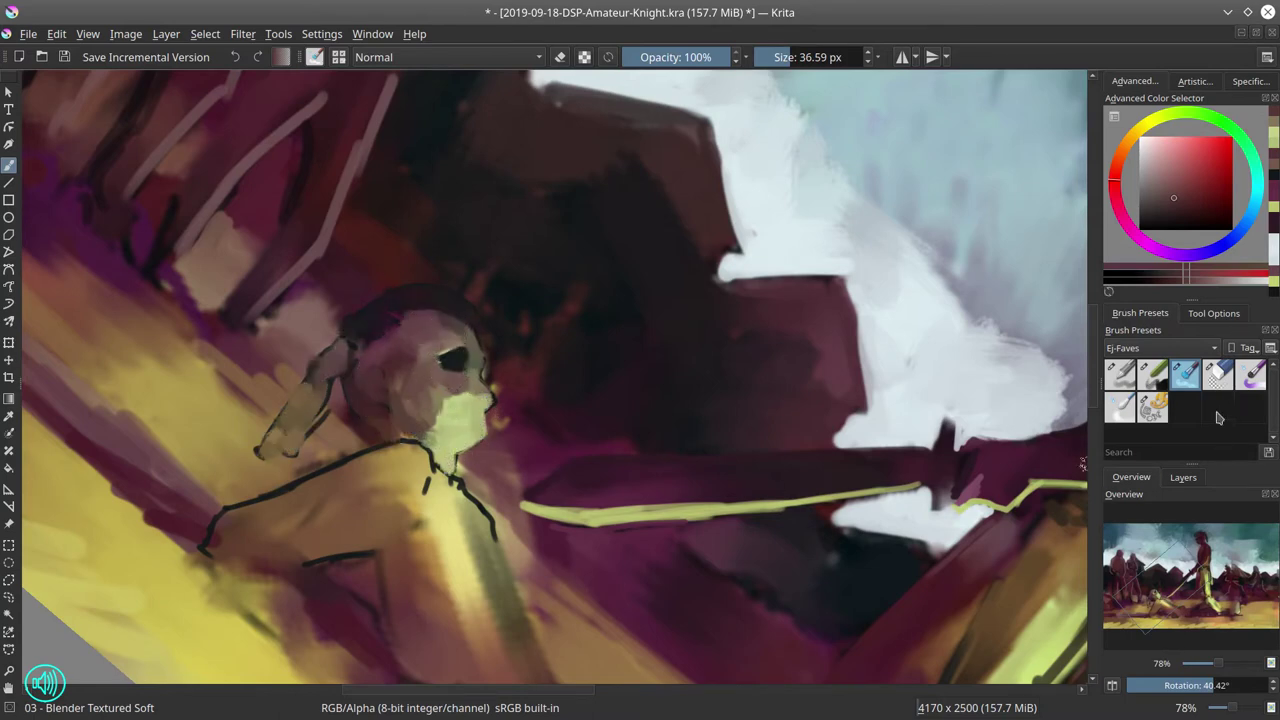
Using a smaller basic flow brush, outline the ear with a dark red curved stroke, then reset the view upright
{"action": "key", "text": "slash"}
{"action": "left_click", "coordinate": [484, 482], "text": "ctrl"}
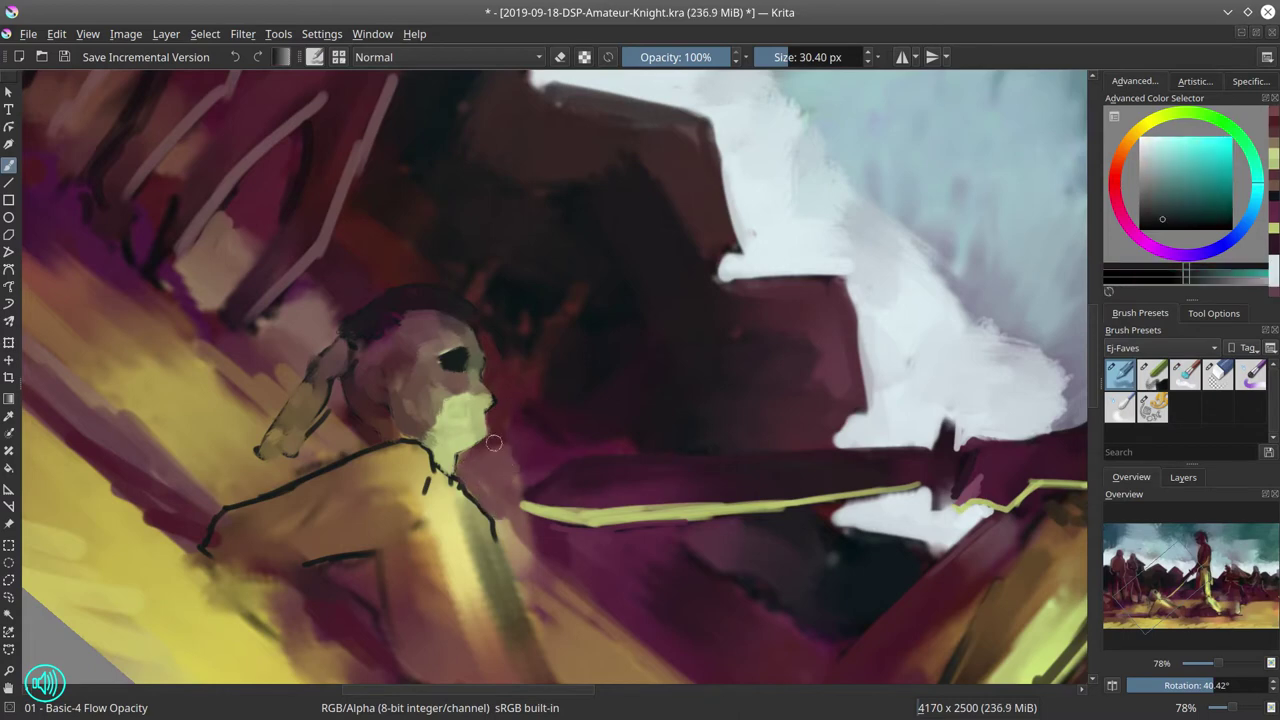
{"action": "key", "text": "bracketleft"}
{"action": "key", "text": "bracketleft"}
{"action": "key", "text": "bracketleft"}
{"action": "left_click", "coordinate": [462, 462], "text": "ctrl"}
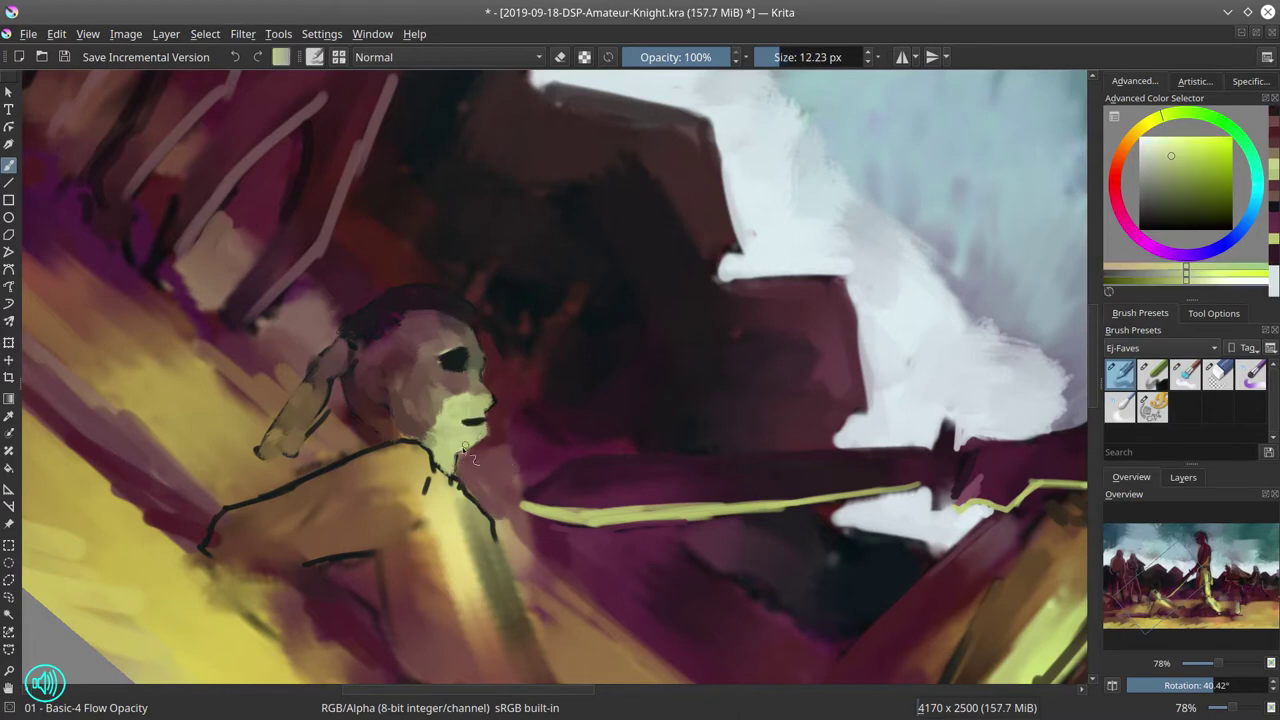
{"action": "left_click", "coordinate": [385, 376], "text": "ctrl"}
{"action": "left_click_drag", "start_coordinate": [382, 374], "coordinate": [378, 405]}
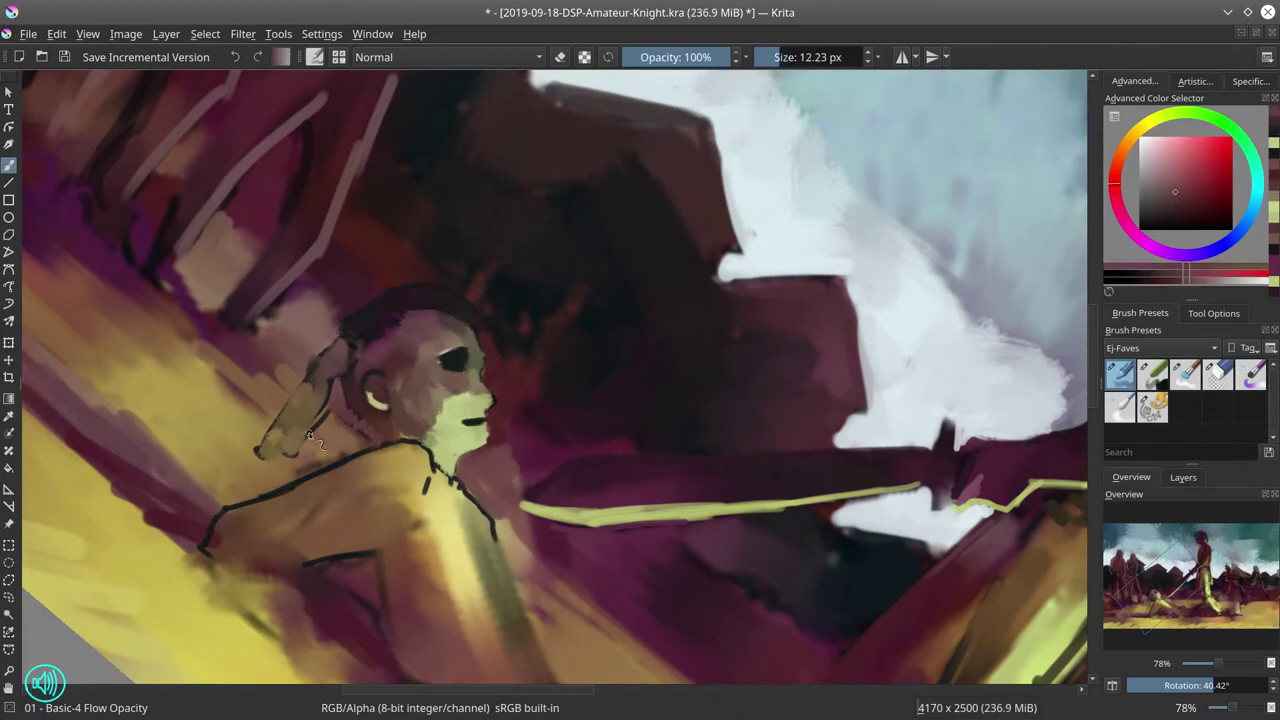
{"action": "key", "text": "5"}
{"action": "scroll", "coordinate": [663, 423], "scroll_direction": "down", "scroll_amount": 4}
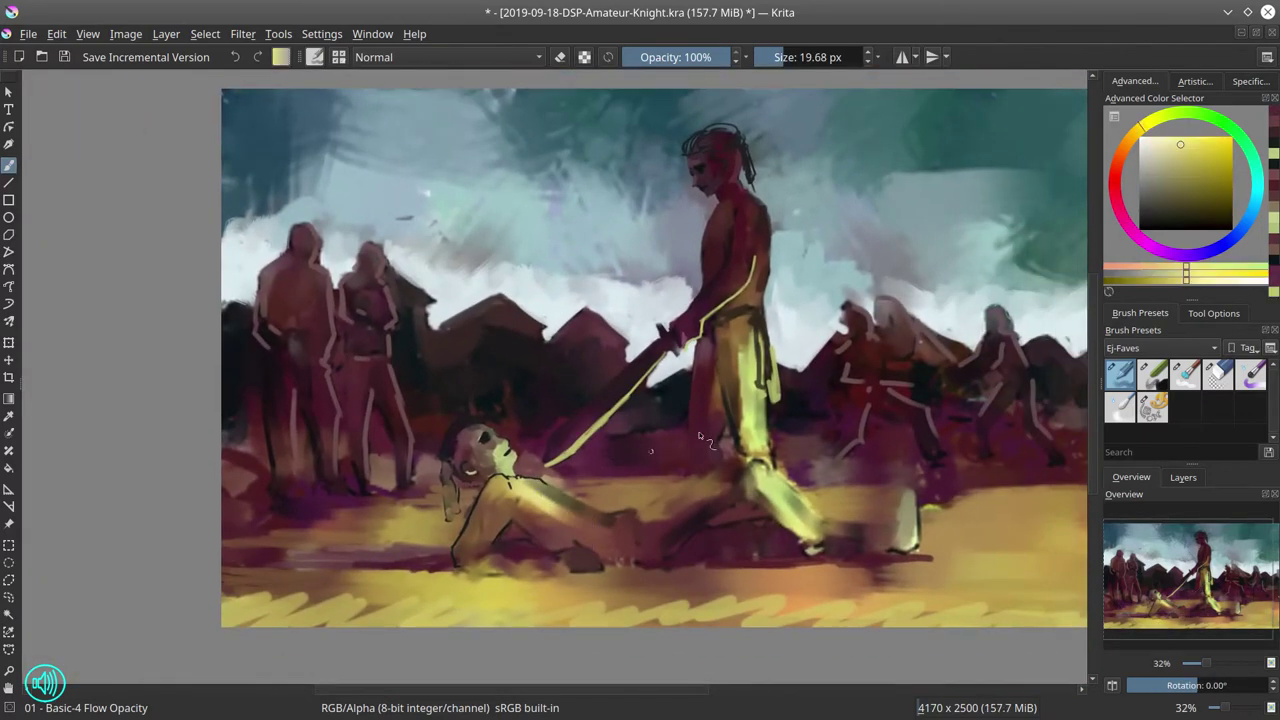
Trace dark magenta lines along the fallen fighter's outline
{"action": "left_click", "coordinate": [493, 530], "text": "ctrl"}
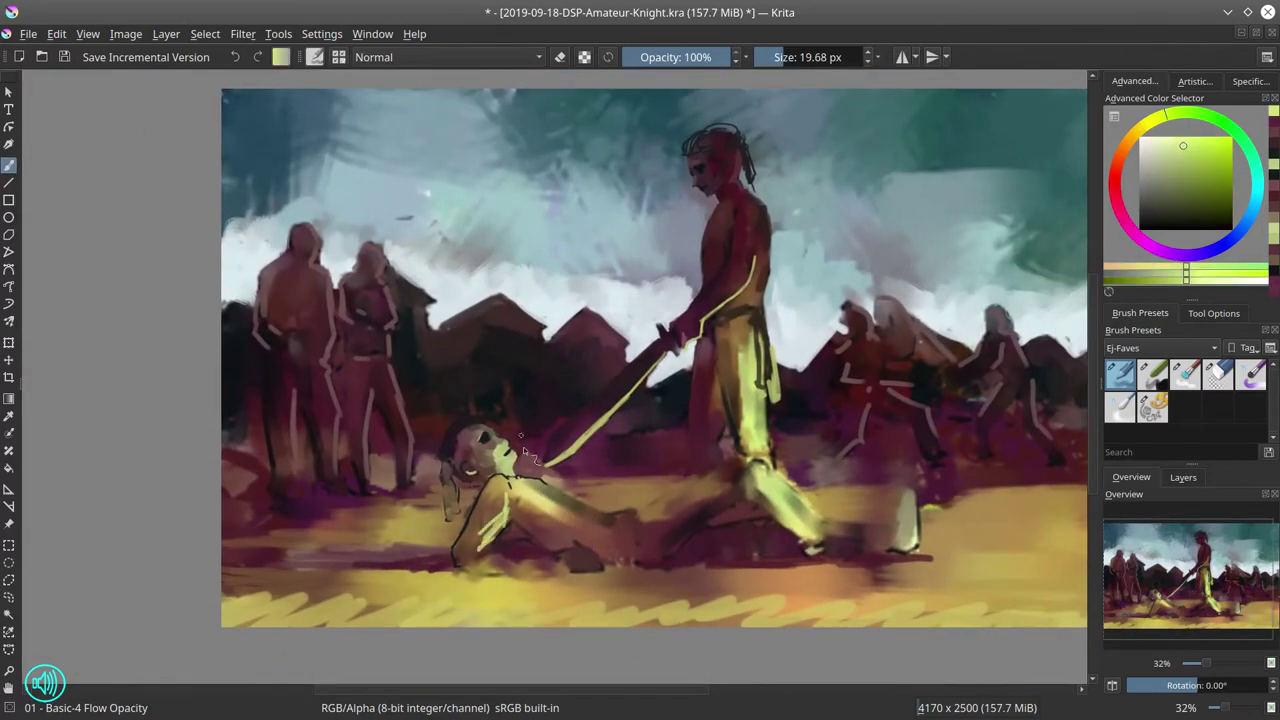
{"action": "left_click", "coordinate": [535, 510], "text": "ctrl"}
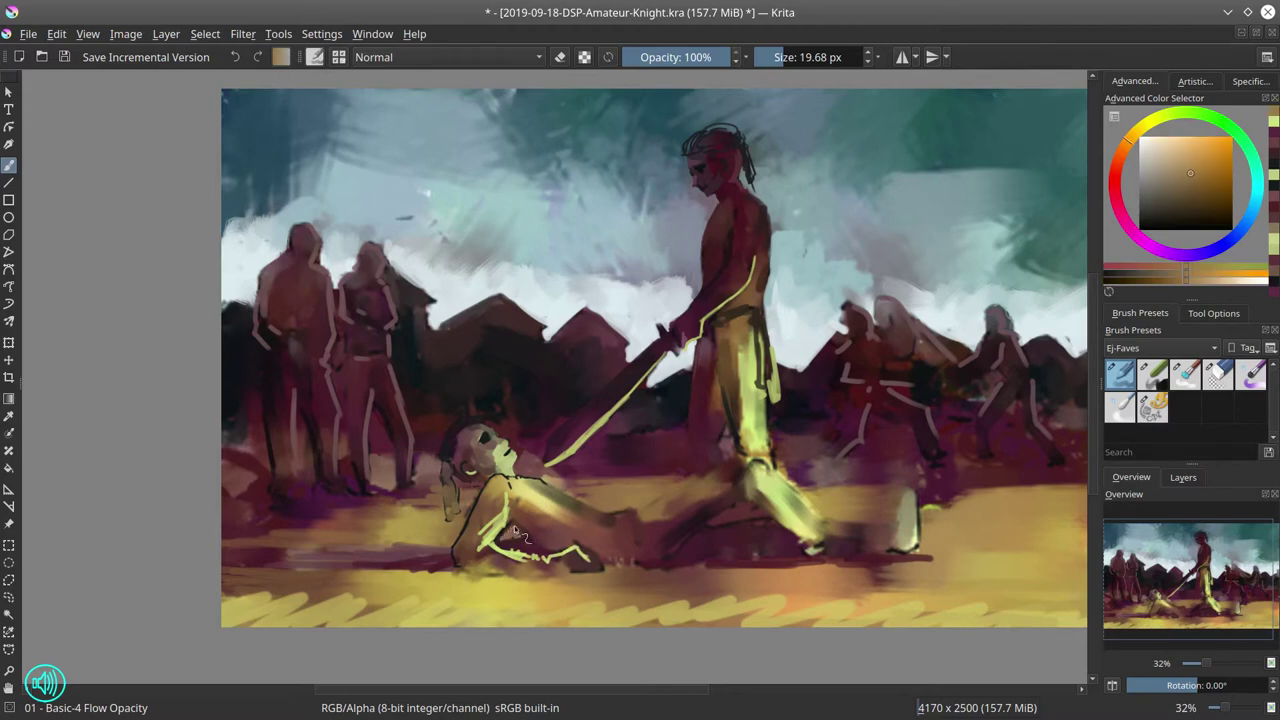
{"action": "left_click", "coordinate": [519, 503], "text": "ctrl"}
{"action": "mouse_move", "coordinate": [452, 478]}
{"action": "left_mouse_down"}
{"action": "mouse_move", "coordinate": [451, 511]}
{"action": "mouse_move", "coordinate": [552, 560]}
{"action": "left_mouse_up"}
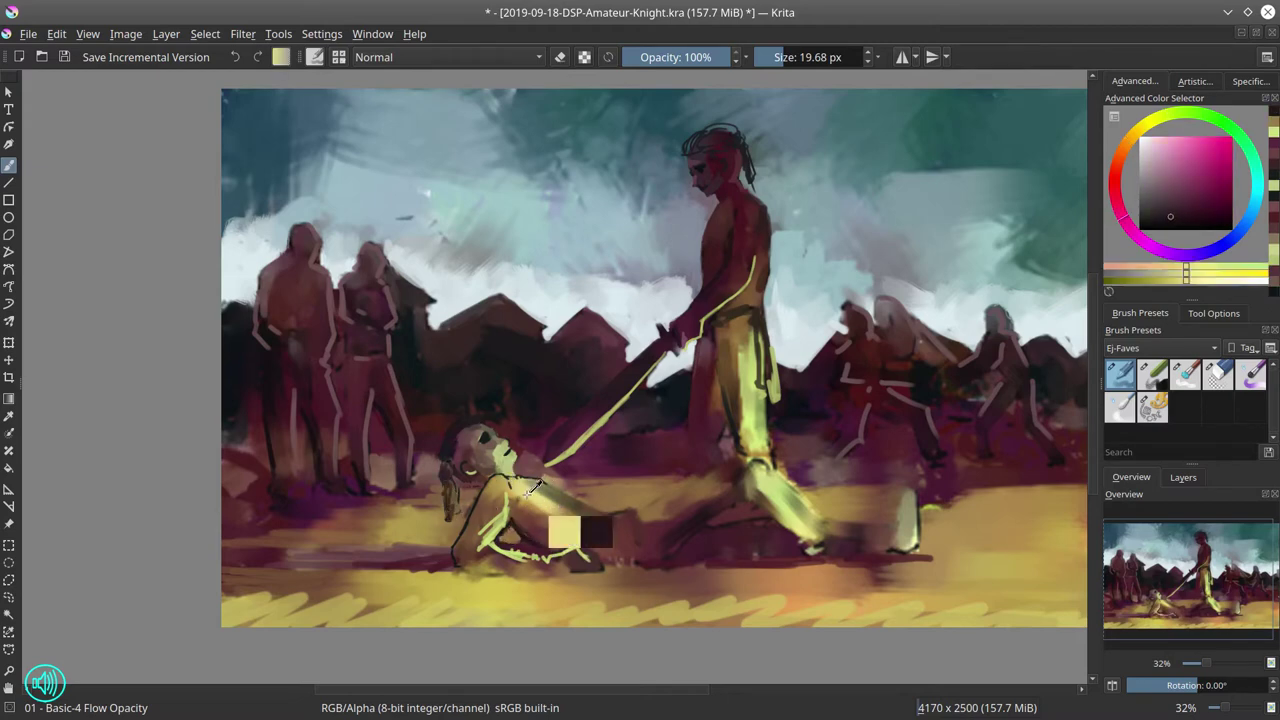
Outline the fallen fighter's legs in dark magenta and shift the view to the knight's legs
{"action": "left_click", "coordinate": [566, 500], "text": "ctrl"}
{"action": "left_click", "coordinate": [622, 527], "text": "ctrl"}
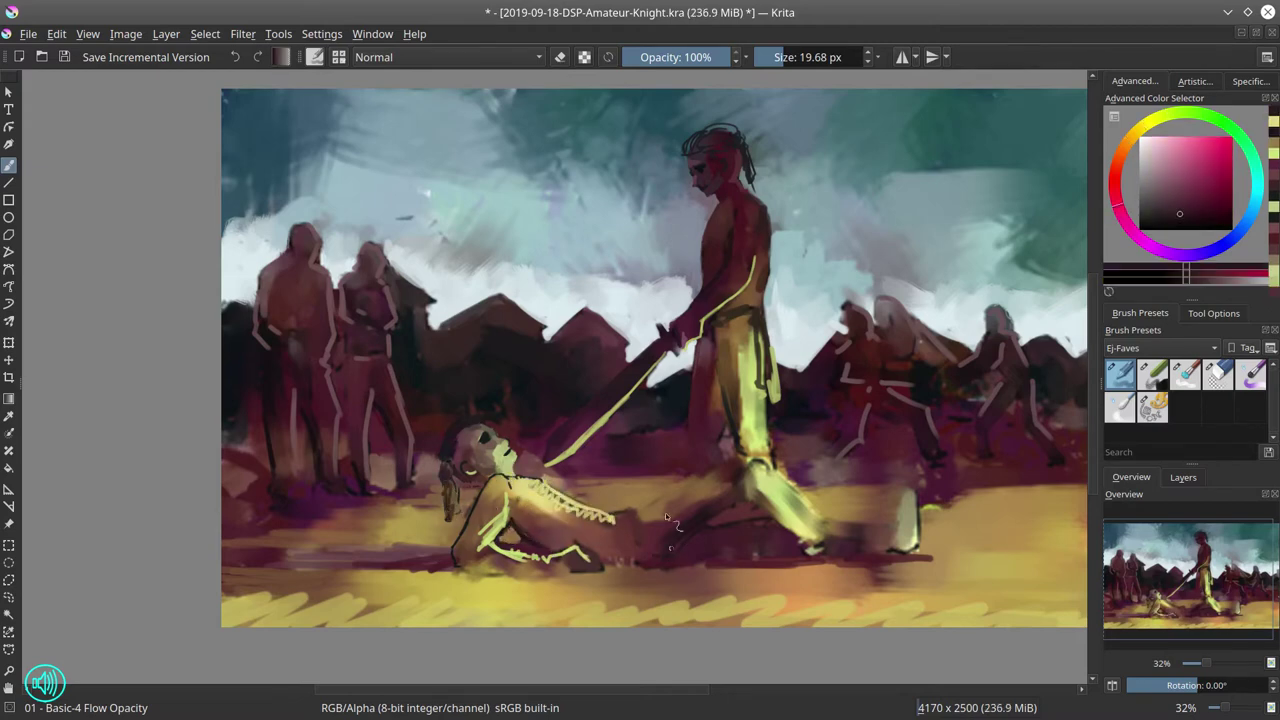
{"action": "left_click_drag", "start_coordinate": [695, 480], "coordinate": [640, 512]}
{"action": "left_click", "coordinate": [630, 555], "text": "ctrl"}
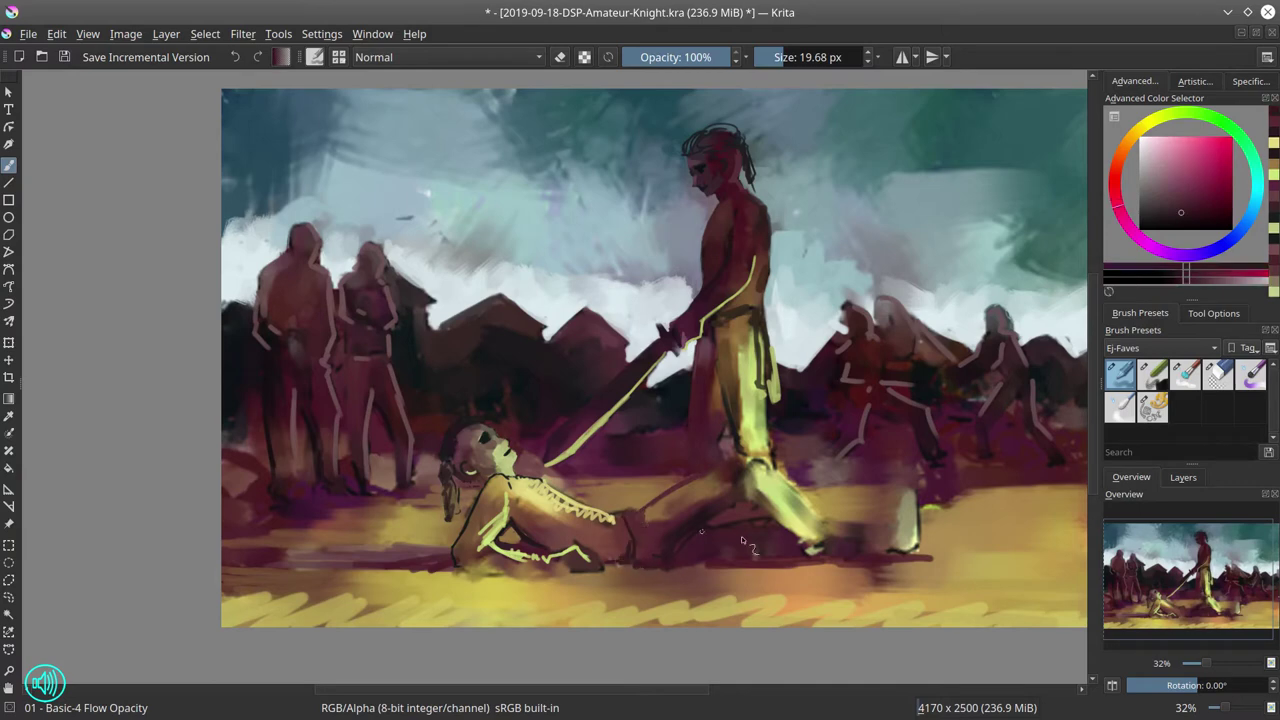
{"action": "left_click_drag", "start_coordinate": [742, 541], "coordinate": [612, 560]}
Sample yellow-green, dark brown and dark magenta tones around the legs and adjust the brush size
{"action": "left_click", "coordinate": [645, 518], "text": "ctrl"}
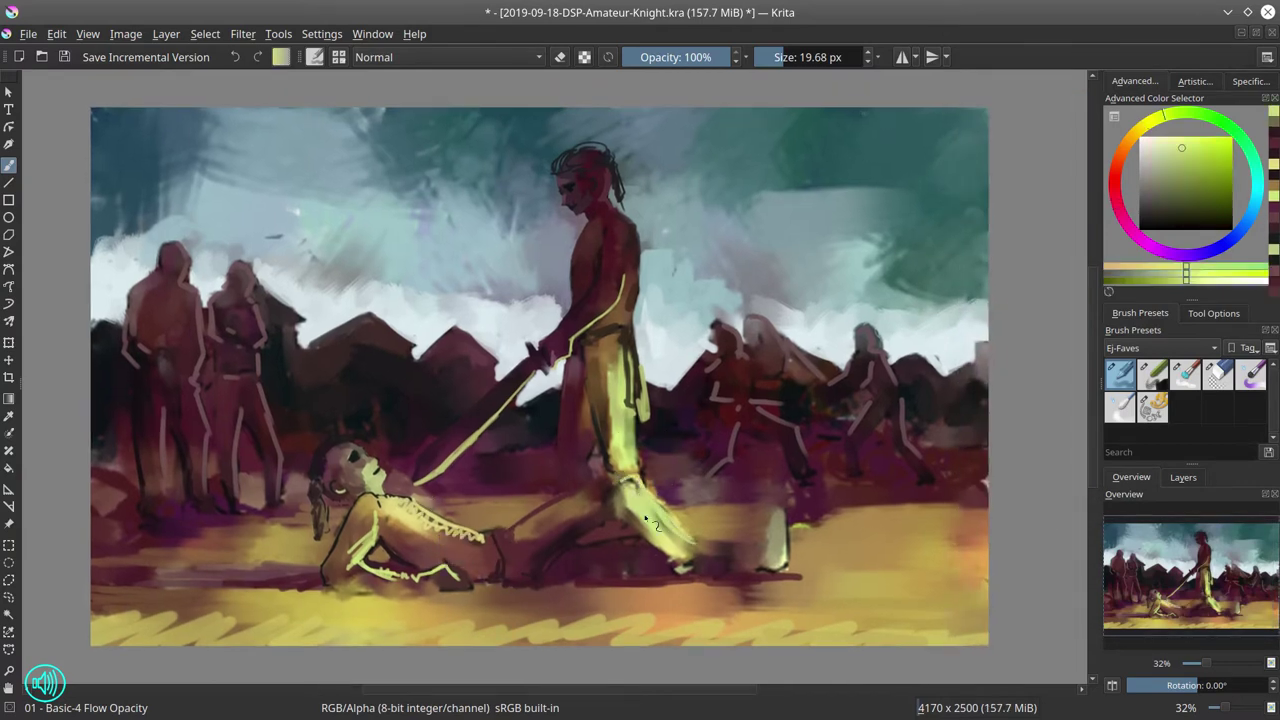
{"action": "left_click", "coordinate": [633, 533], "text": "ctrl"}
{"action": "left_click", "coordinate": [612, 450], "text": "ctrl"}
{"action": "left_click", "coordinate": [625, 435], "text": "ctrl"}
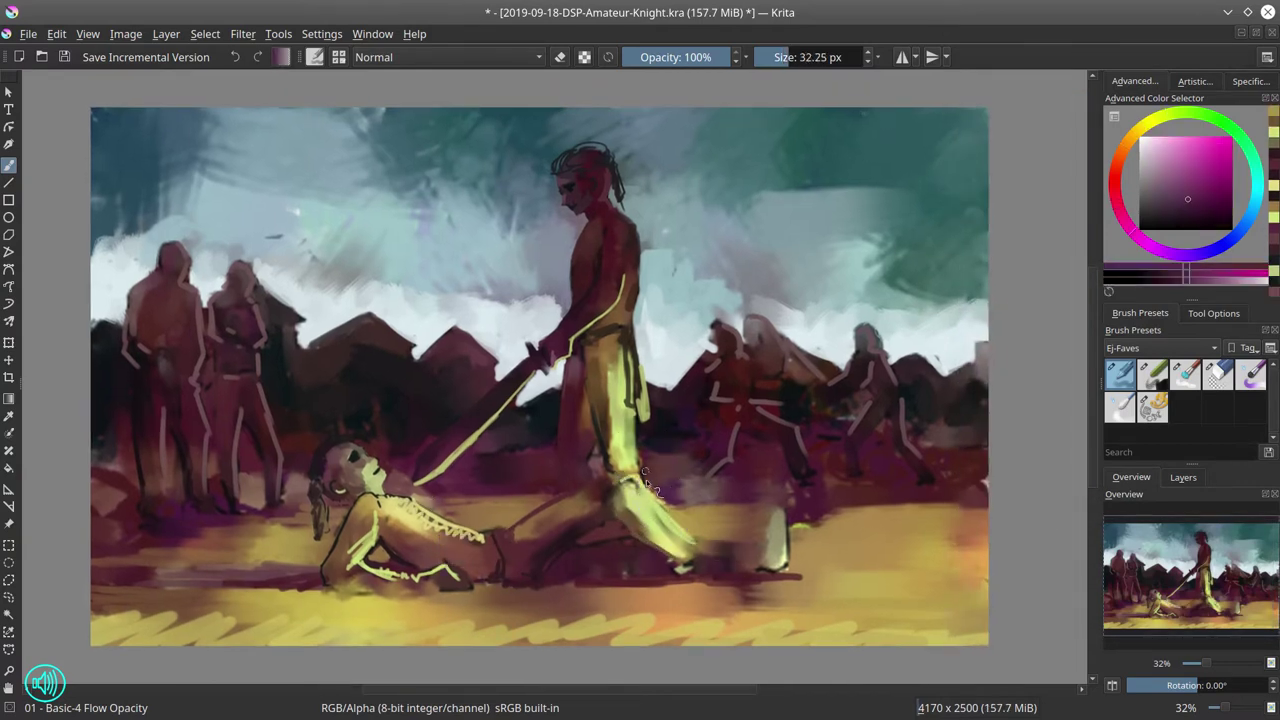
{"action": "key", "text": "bracketright"}
{"action": "key", "text": "bracketright"}
{"action": "key", "text": "bracketright"}
{"action": "key", "text": "bracketleft"}
Repaint the knight's leg in light yellow-green and extend the foot with a light stroke
{"action": "left_click", "coordinate": [640, 418], "text": "ctrl"}
{"action": "left_click", "coordinate": [591, 469], "text": "ctrl"}
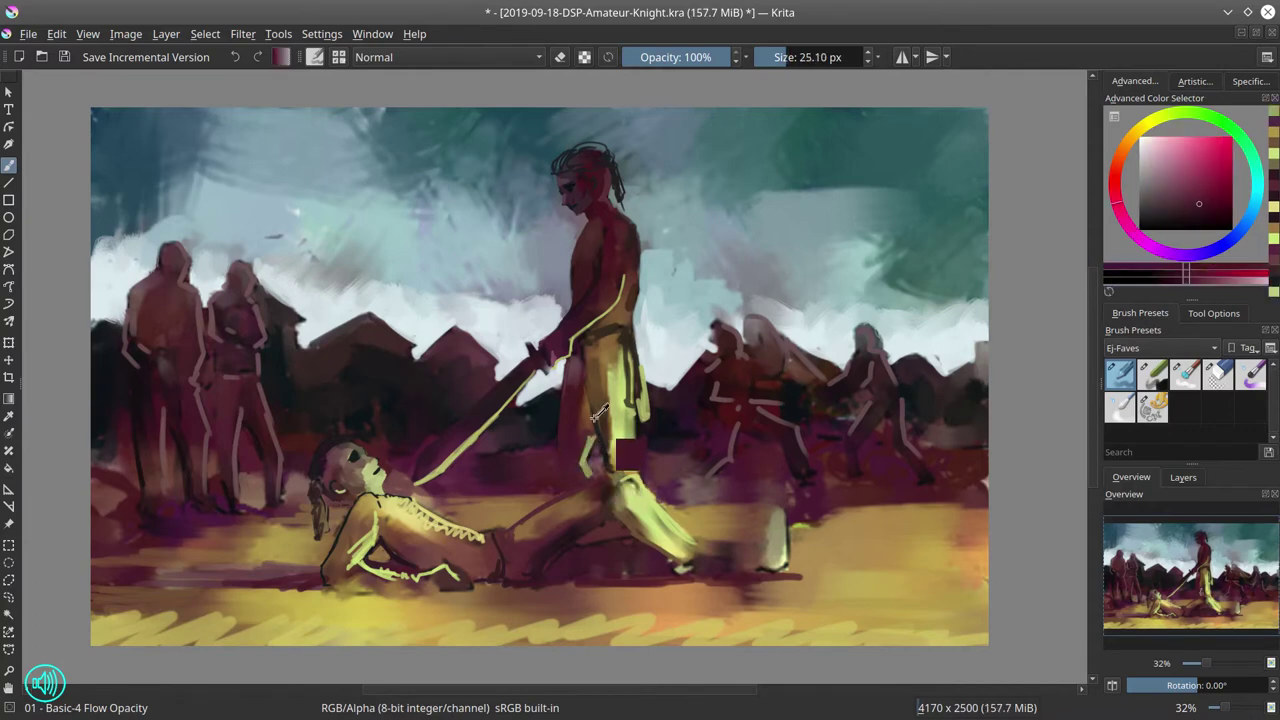
{"action": "left_click", "coordinate": [668, 467], "text": "ctrl"}
{"action": "left_click", "coordinate": [560, 487], "text": "ctrl"}
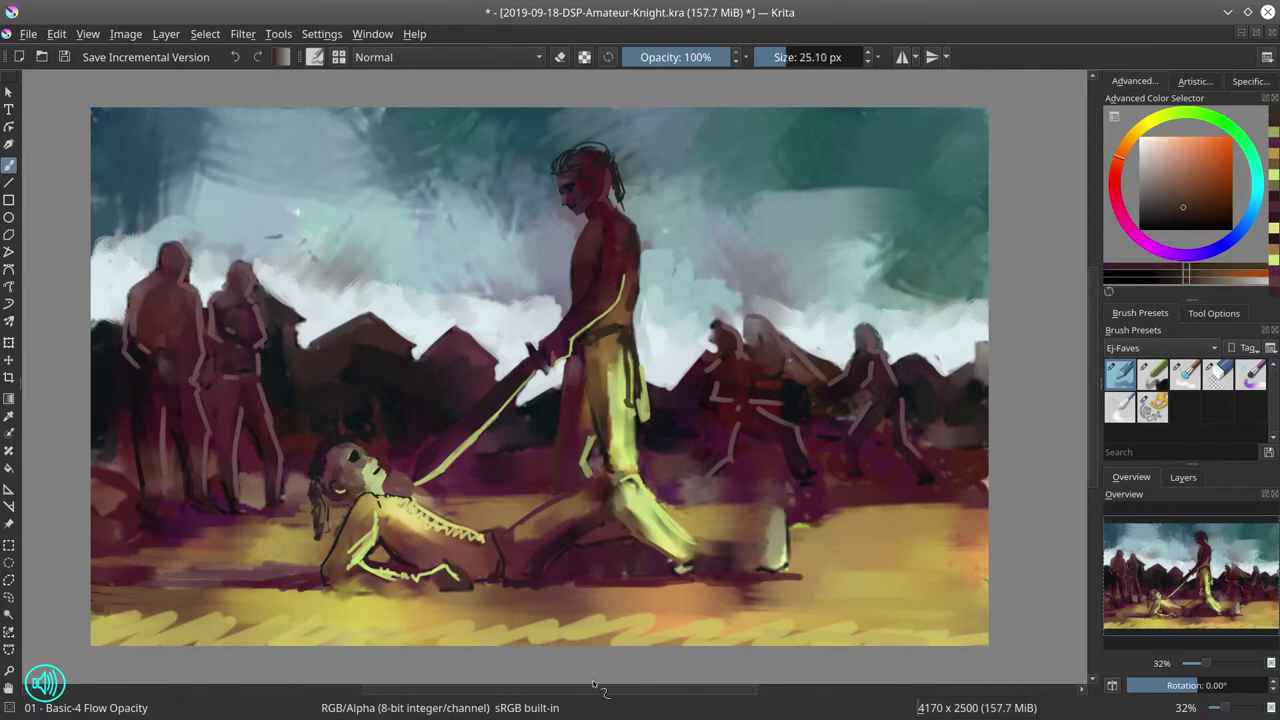
{"action": "left_click", "coordinate": [728, 541], "text": "ctrl"}
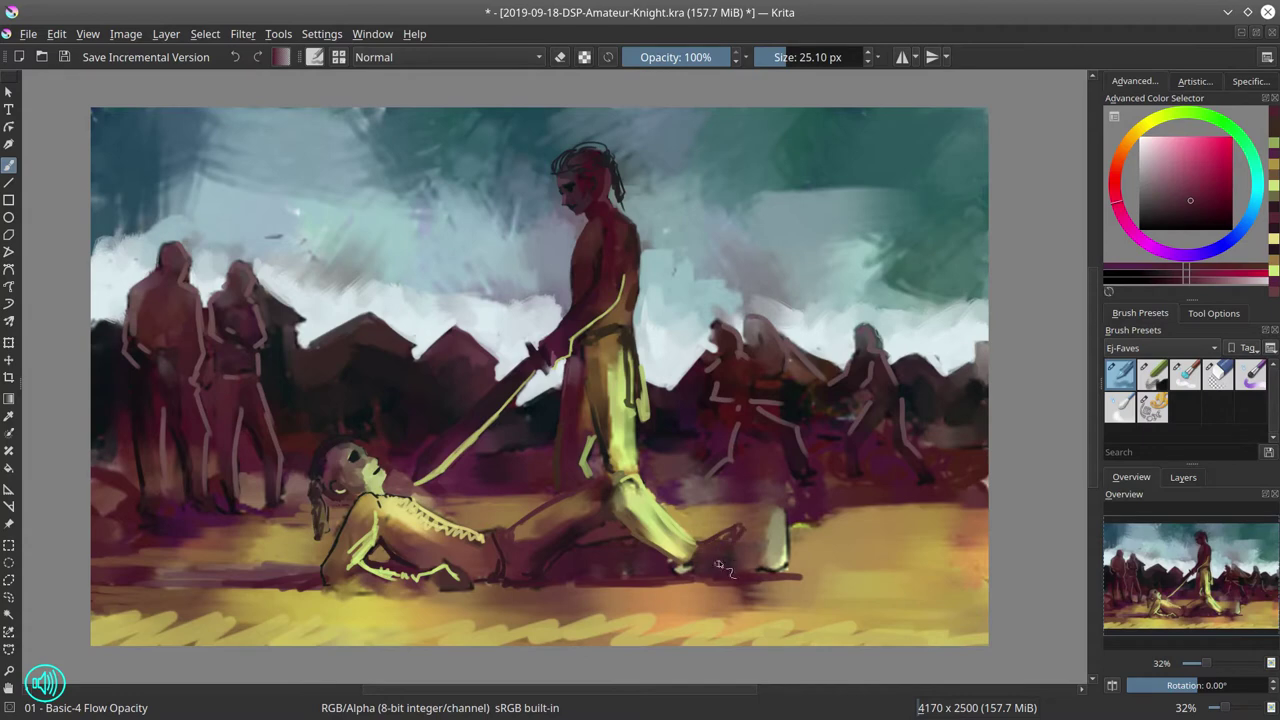
{"action": "left_click", "coordinate": [720, 560], "text": "ctrl"}
{"action": "left_click_drag", "start_coordinate": [700, 545], "coordinate": [750, 574]}
{"action": "left_click", "coordinate": [685, 568], "text": "ctrl"}
Dab dark magenta around the knight's boot, then sample bright yellow with a smaller brush for highlights
{"action": "left_click", "coordinate": [575, 548], "text": "ctrl"}
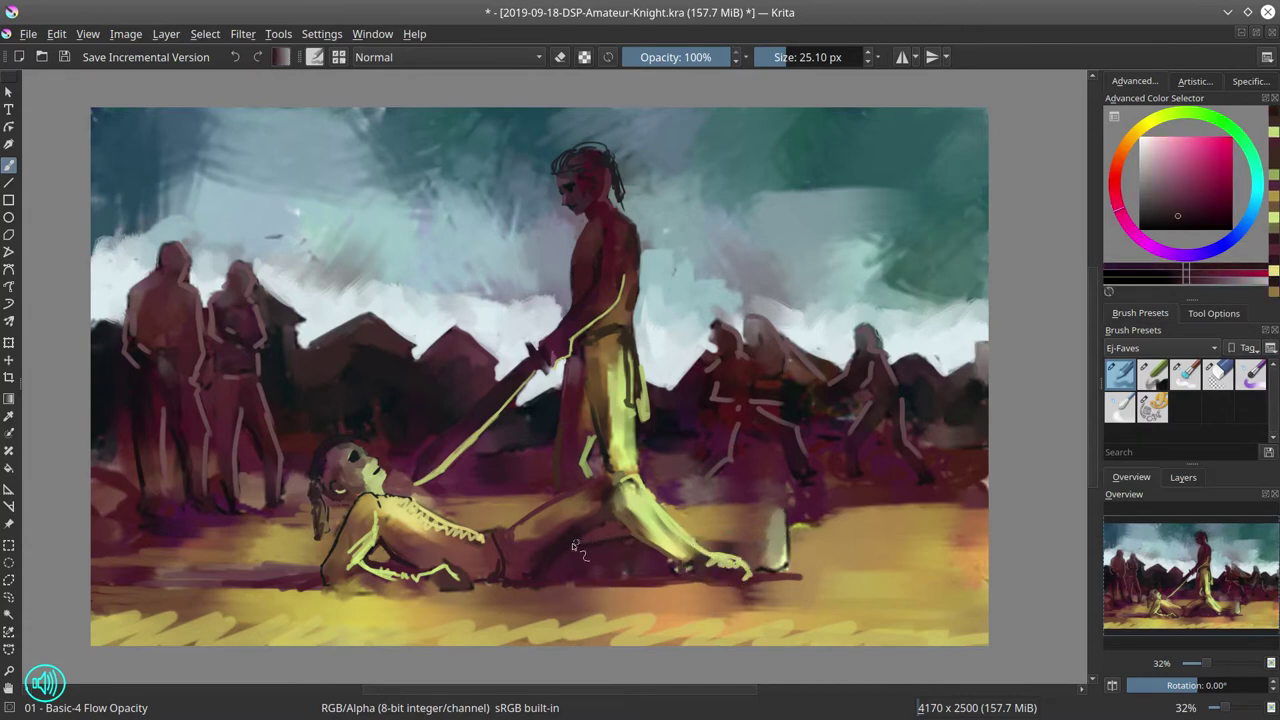
{"action": "mouse_move", "coordinate": [798, 515]}
{"action": "left_mouse_down"}
{"action": "mouse_move", "coordinate": [693, 503]}
{"action": "mouse_move", "coordinate": [871, 503]}
{"action": "mouse_move", "coordinate": [762, 545]}
{"action": "mouse_move", "coordinate": [808, 540]}
{"action": "left_mouse_up"}
{"action": "left_click", "coordinate": [800, 565], "text": "ctrl"}
{"action": "left_click", "coordinate": [775, 548], "text": "ctrl"}
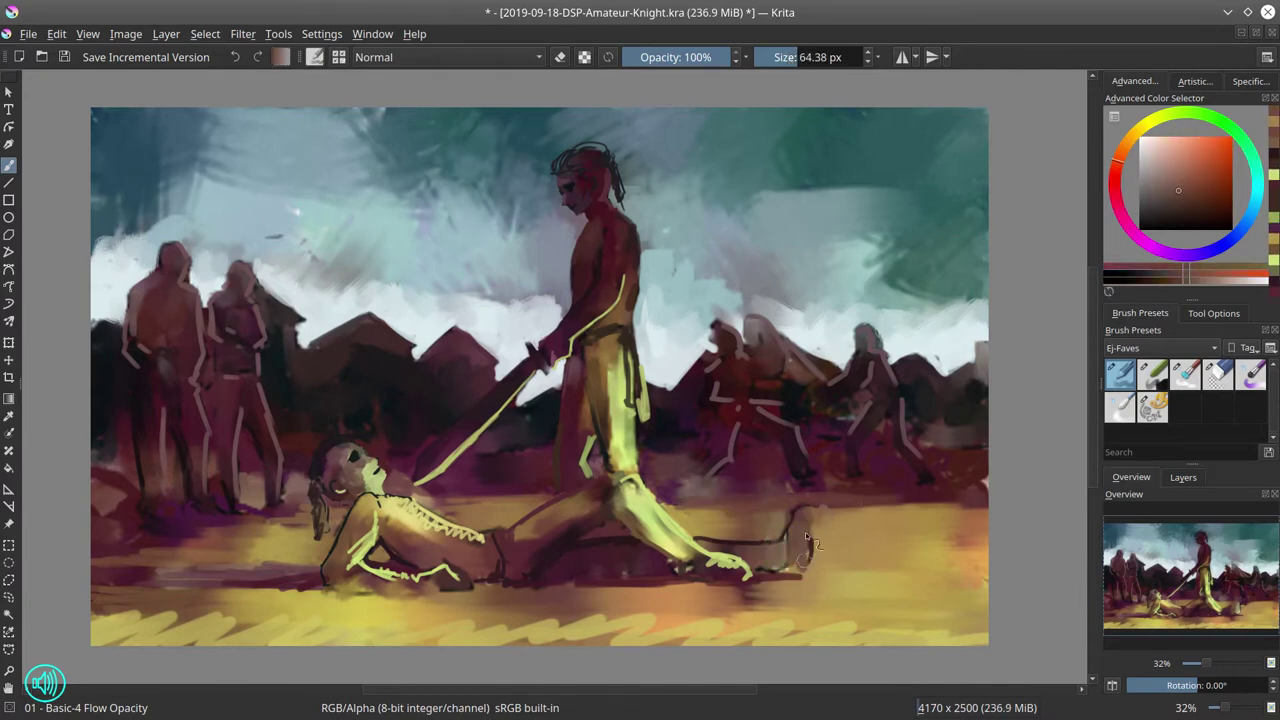
{"action": "left_click", "coordinate": [785, 605], "text": "ctrl"}
{"action": "key", "text": "bracketleft"}
{"action": "key", "text": "bracketleft"}
{"action": "key", "text": "bracketleft"}
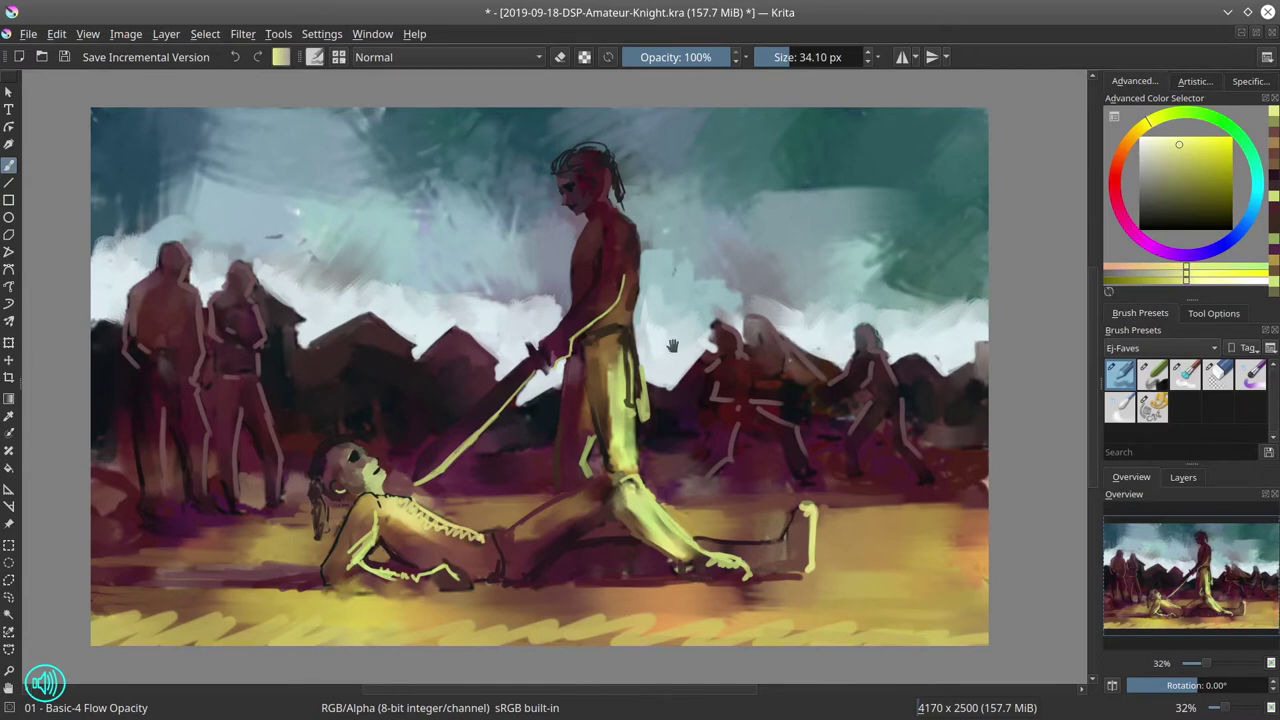
{"action": "scroll", "coordinate": [672, 345], "scroll_direction": "down", "scroll_amount": 4}
Set the brush to Color Dodge at 169 px and brighten the lower-right ground with cyan strokes
{"action": "left_click", "coordinate": [1169, 207]}
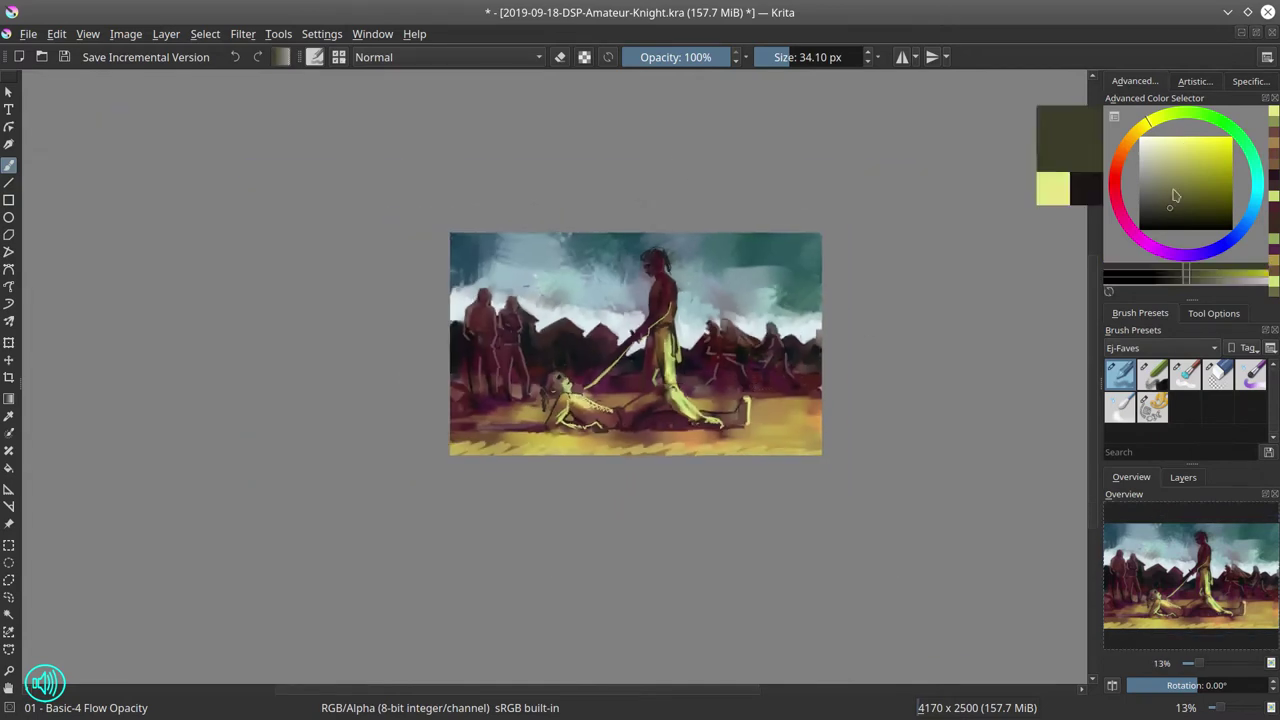
{"action": "left_click", "coordinate": [450, 57]}
{"action": "left_click", "coordinate": [400, 83]}
{"action": "key", "text": "bracketright"}
{"action": "key", "text": "bracketright"}
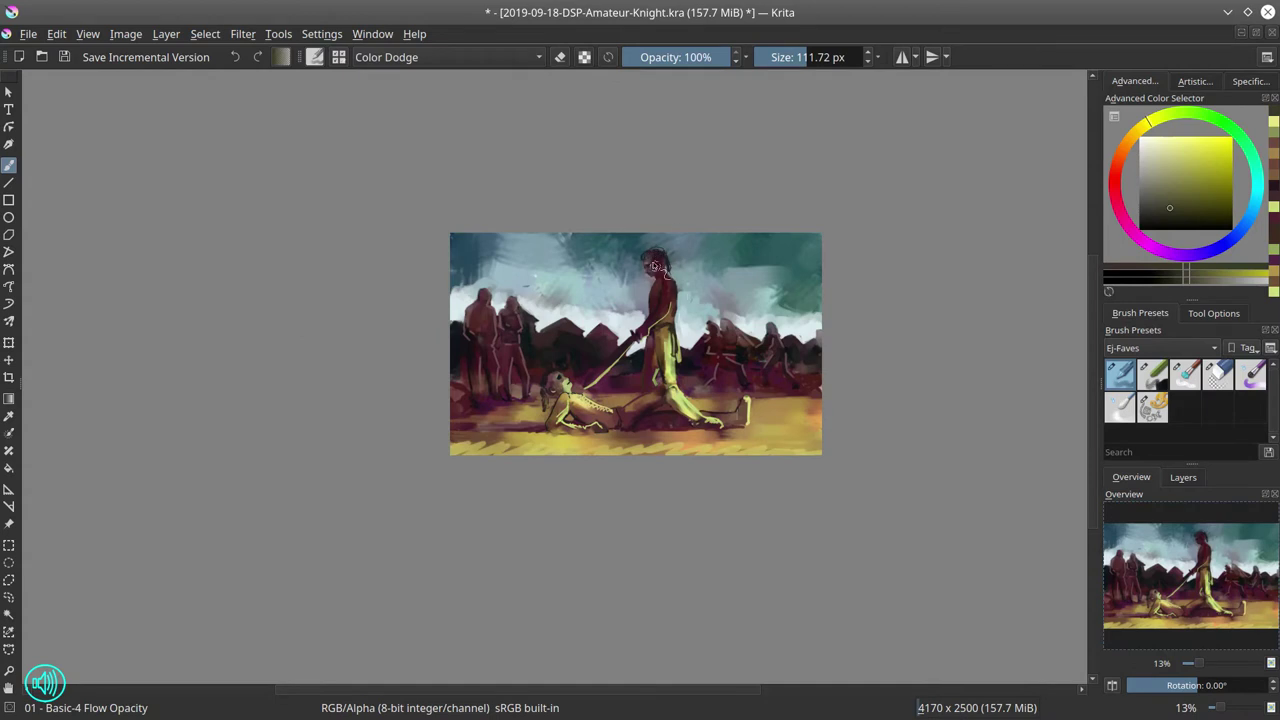
{"action": "key", "text": "bracketright"}
{"action": "left_click", "coordinate": [1146, 204]}
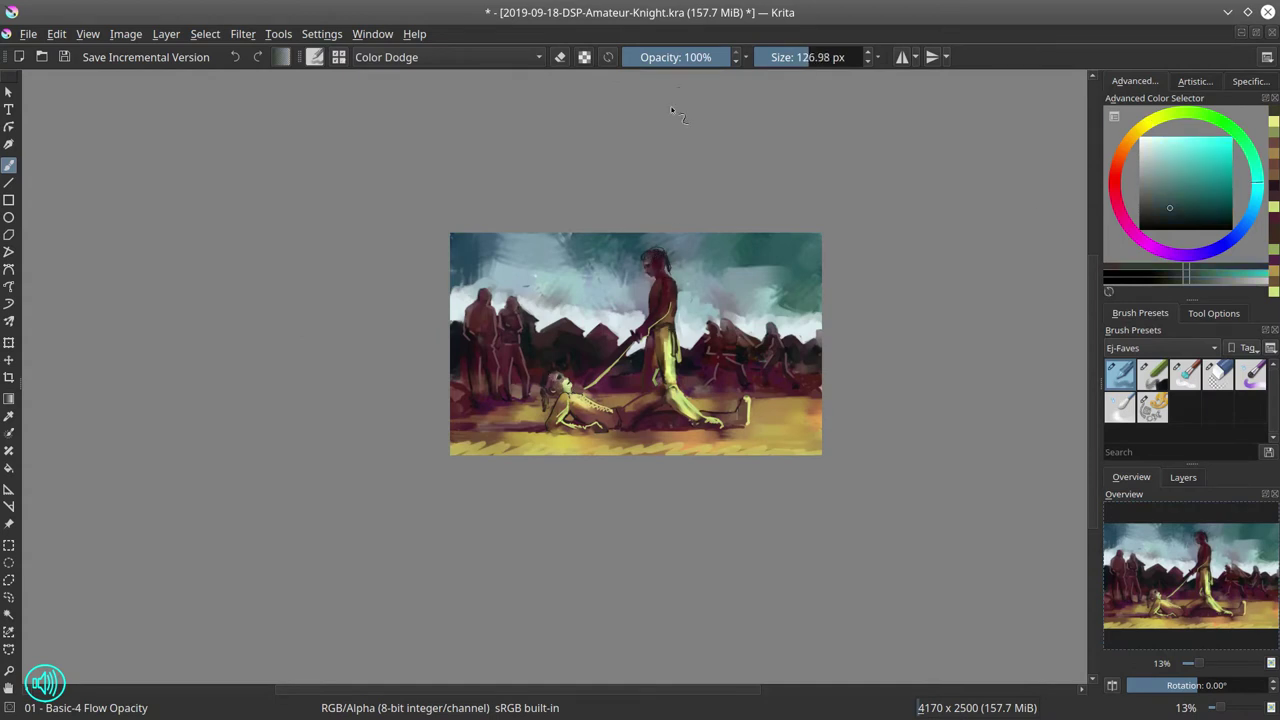
{"action": "key", "text": "bracketright"}
{"action": "key", "text": "bracketright"}
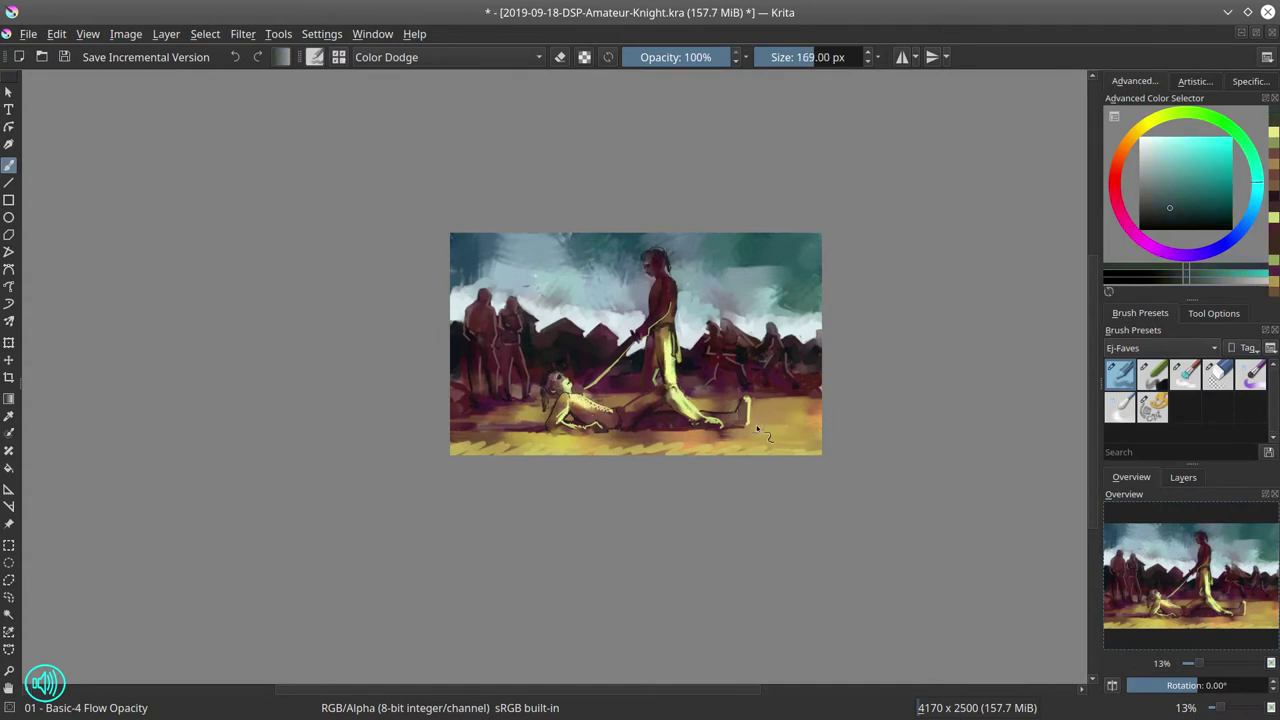
{"action": "left_click_drag", "start_coordinate": [750, 440], "coordinate": [795, 415]}
{"action": "left_click_drag", "start_coordinate": [660, 445], "coordinate": [820, 430]}
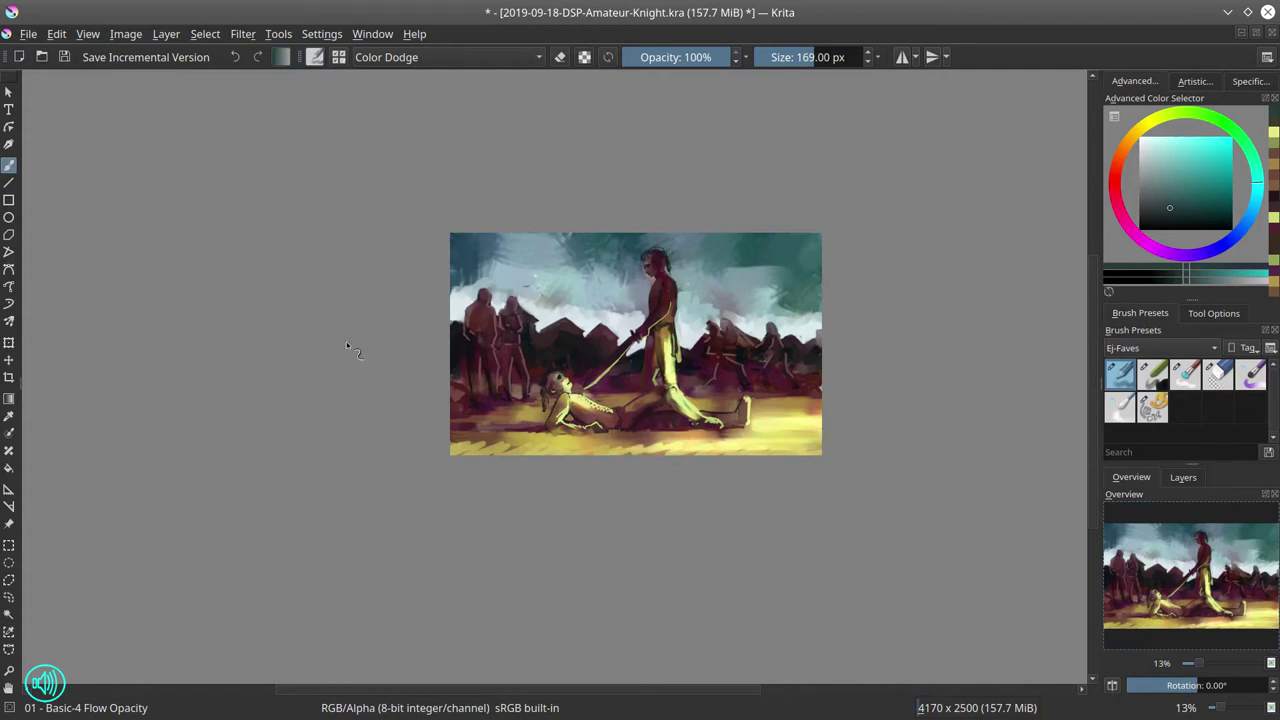
Return the brush to Normal blending and darken the knight's chin with a small stroke
{"action": "left_click", "coordinate": [542, 57]}
{"action": "left_click", "coordinate": [400, 75]}
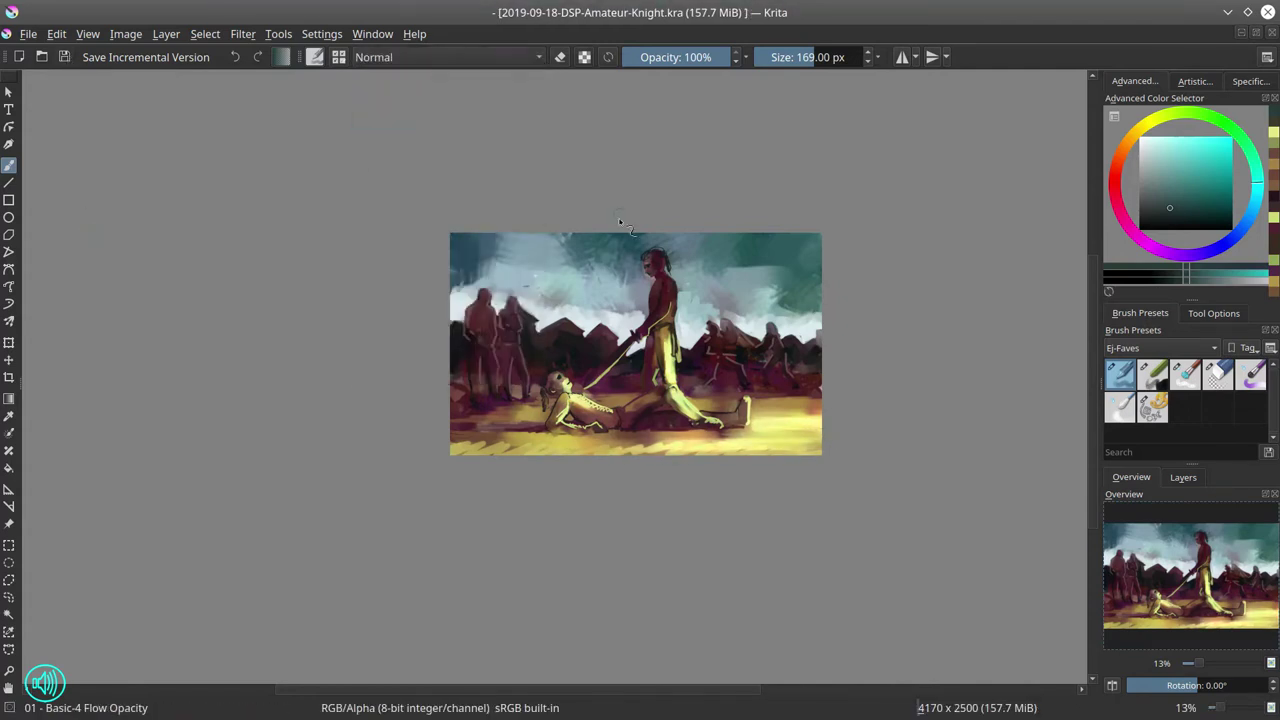
{"action": "scroll", "coordinate": [589, 234], "scroll_direction": "up", "scroll_amount": 5}
{"action": "left_click", "coordinate": [599, 230], "text": "ctrl"}
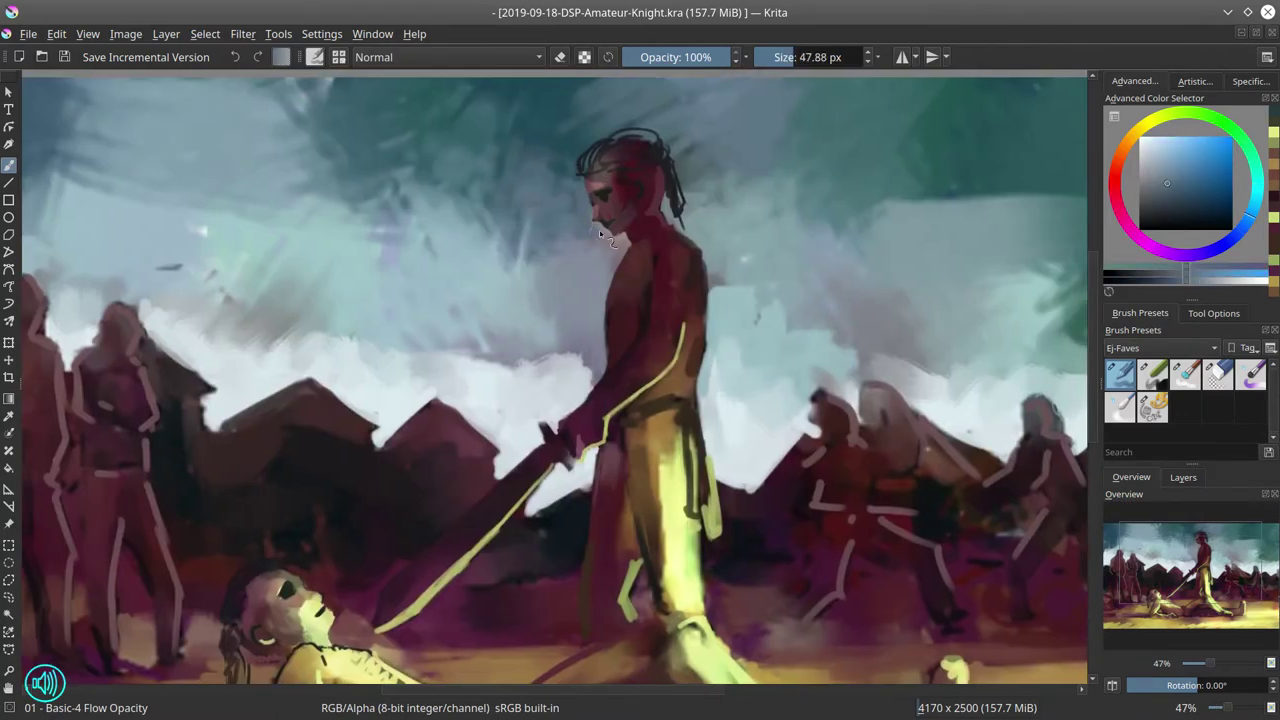
{"action": "left_click_drag", "start_coordinate": [599, 230], "coordinate": [620, 242]}
Switch to Blender Textured Soft and save incremental version 2019-09-18-DSP-Amateur-Knight_001.kra
{"action": "scroll", "coordinate": [598, 223], "scroll_direction": "down", "scroll_amount": 2}
{"action": "scroll", "coordinate": [463, 336], "scroll_direction": "down", "scroll_amount": 4}
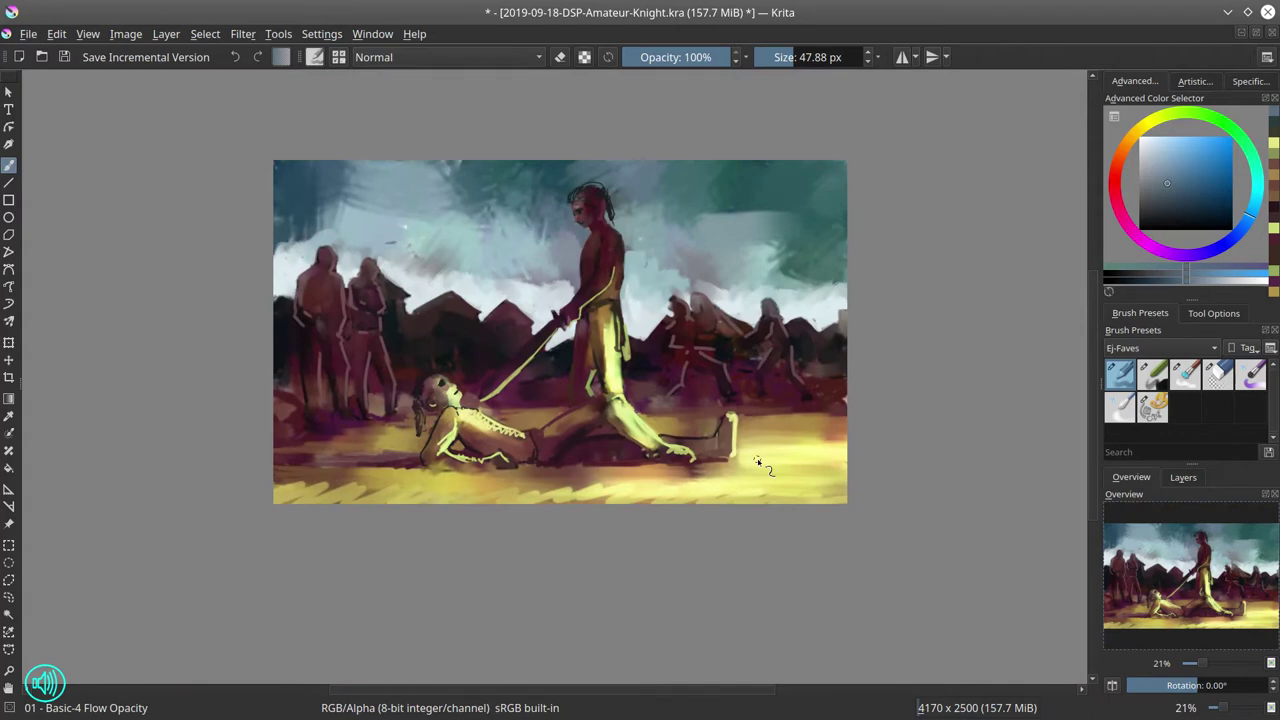
{"action": "key", "text": "slash"}
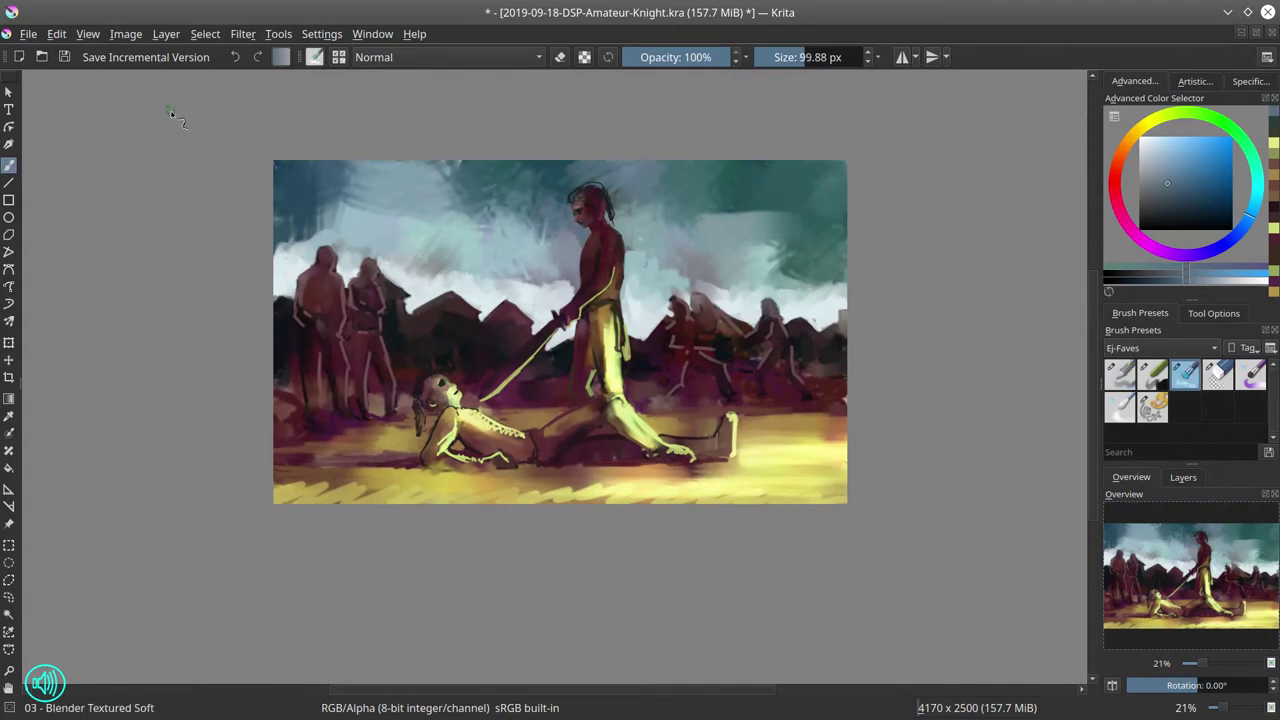
{"action": "key", "text": "ctrl+alt+s"}
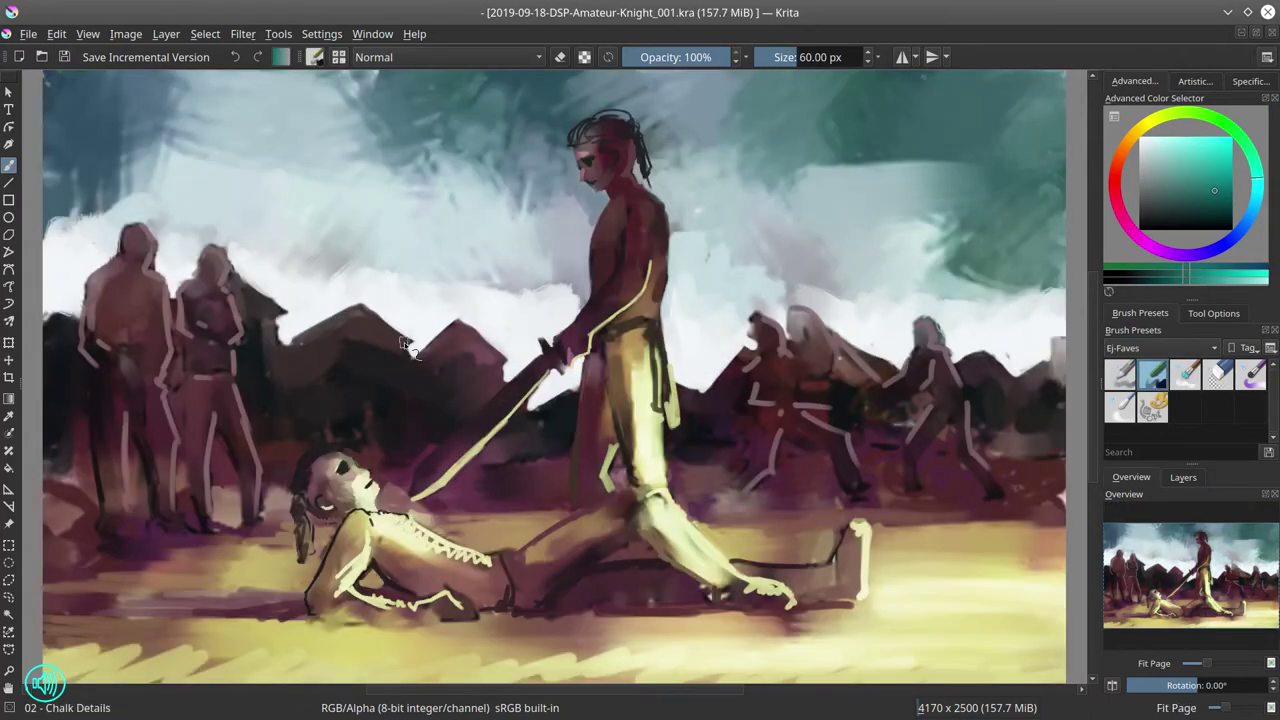
Add Layer 3 above the Background and bucket-fill it with grey at 50% opacity
{"action": "left_click", "coordinate": [1183, 477]}
{"action": "left_click", "coordinate": [1158, 530]}
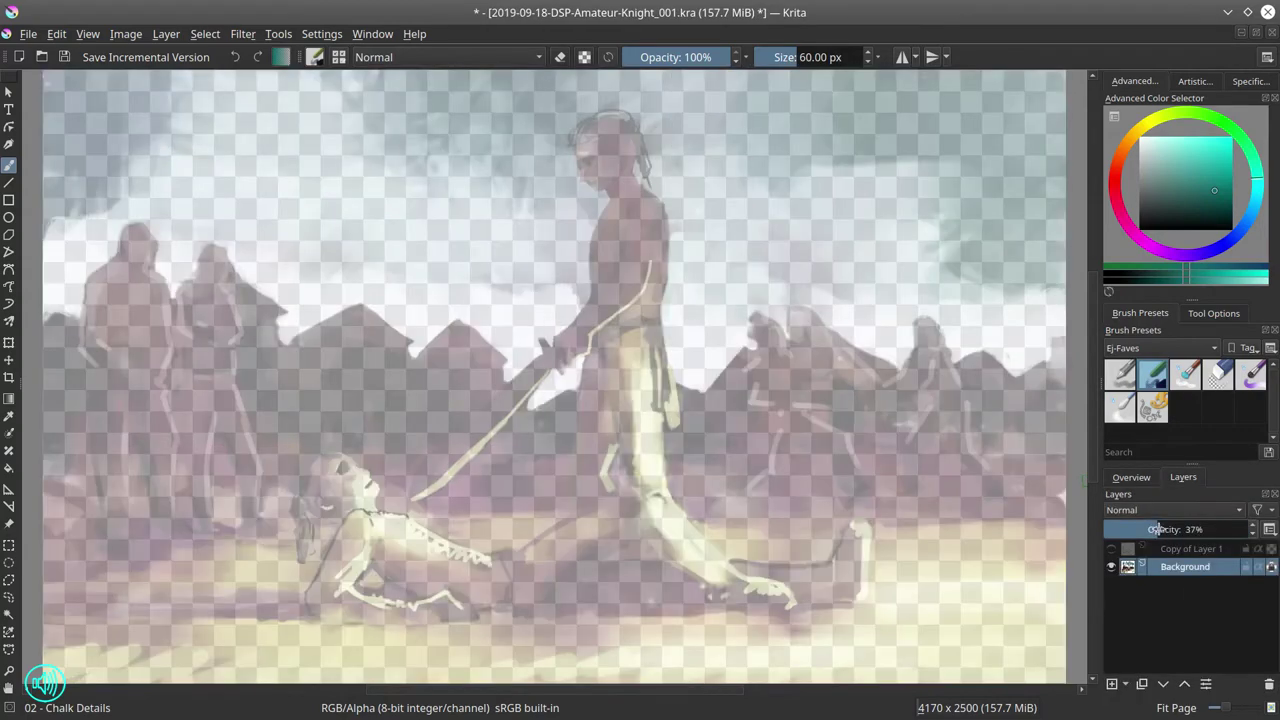
{"action": "left_click_drag", "start_coordinate": [1158, 530], "coordinate": [1249, 529]}
{"action": "key", "text": "Insert"}
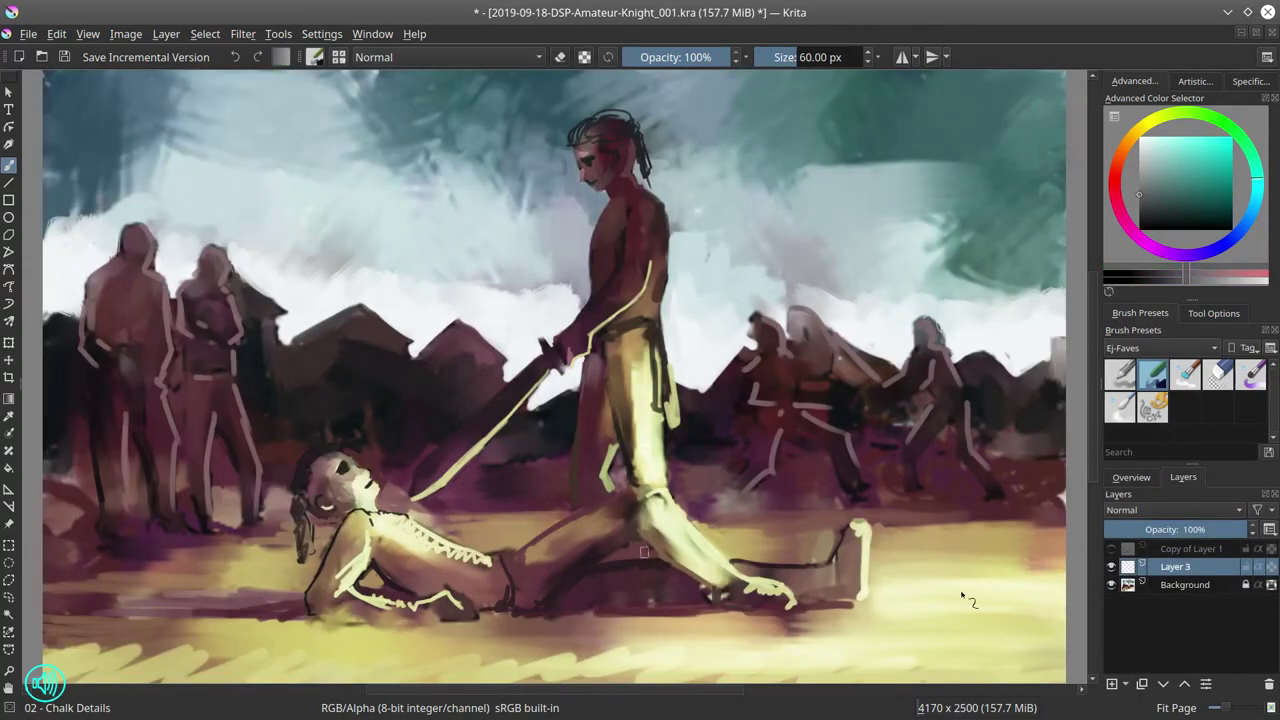
{"action": "key", "text": "f"}
{"action": "left_click", "coordinate": [962, 597]}
{"action": "left_click", "coordinate": [1177, 529]}
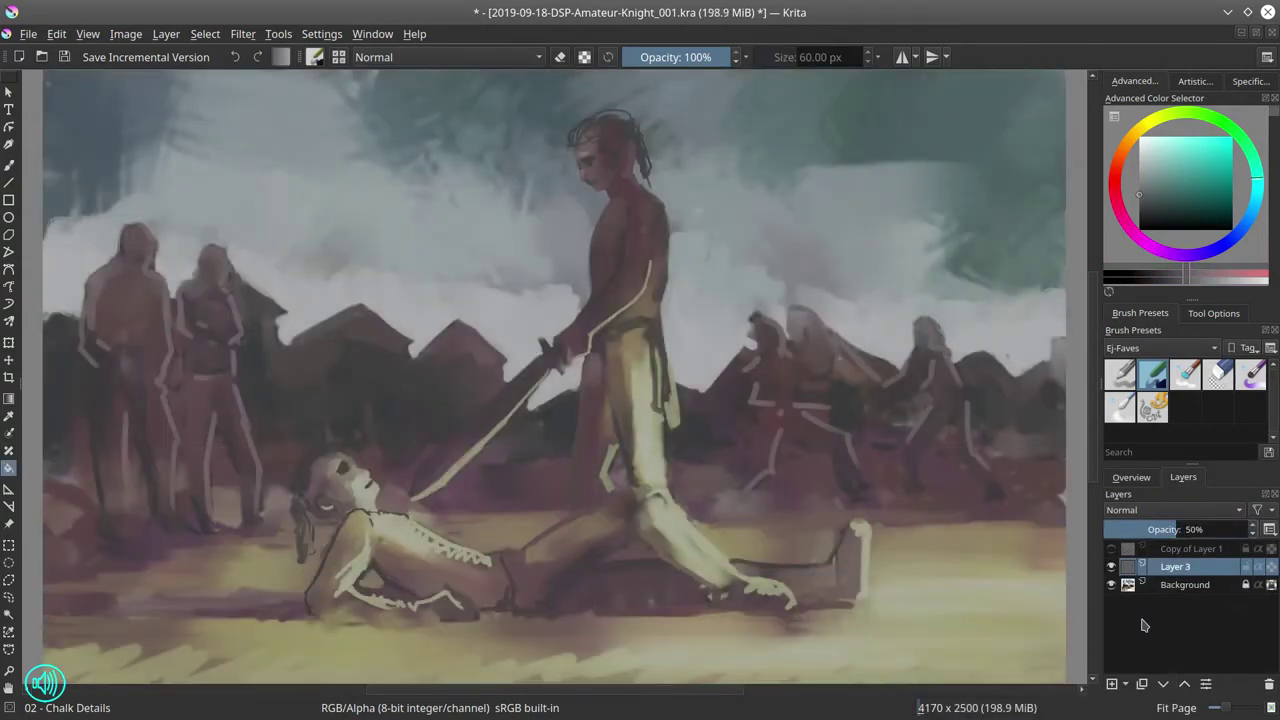
Add Layer 4 with a black Basic-4 Flow Opacity brush, raise Layer 3 to 95%, and hide Background
{"action": "key", "text": "Insert"}
{"action": "left_click", "coordinate": [1140, 228]}
{"action": "left_click", "coordinate": [1120, 374]}
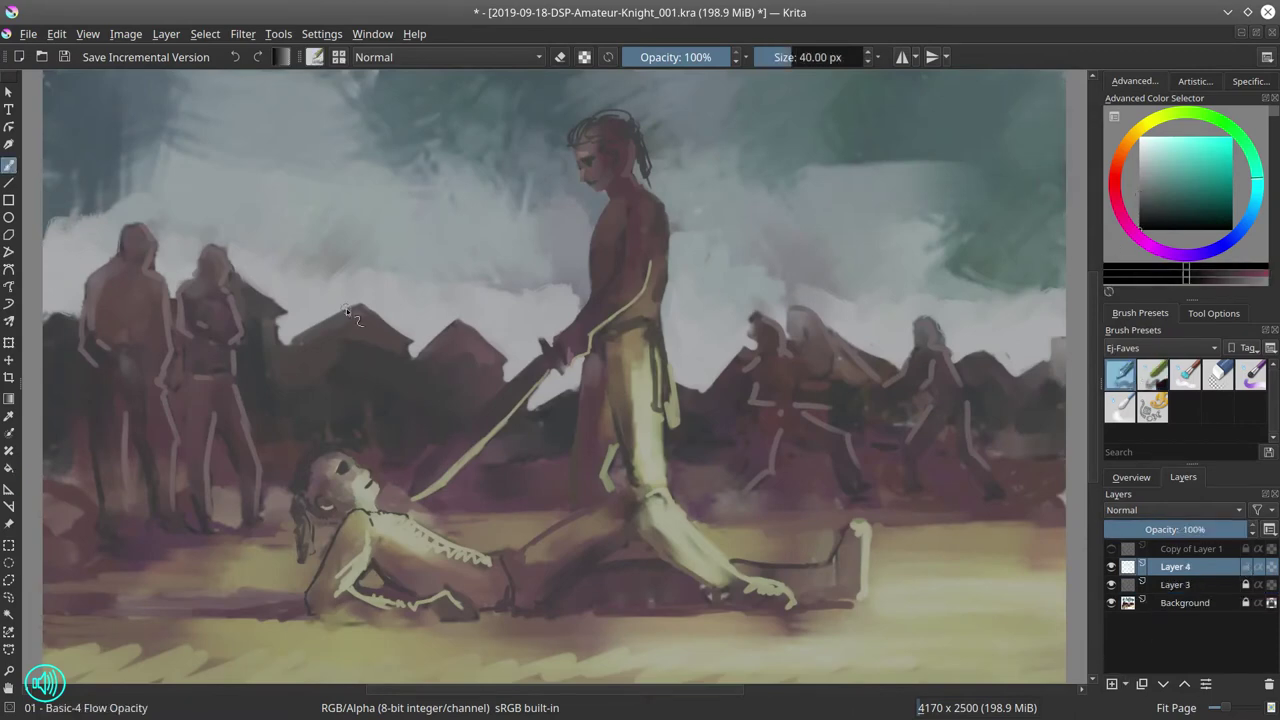
{"action": "left_click", "coordinate": [1190, 592]}
{"action": "left_click", "coordinate": [1240, 529]}
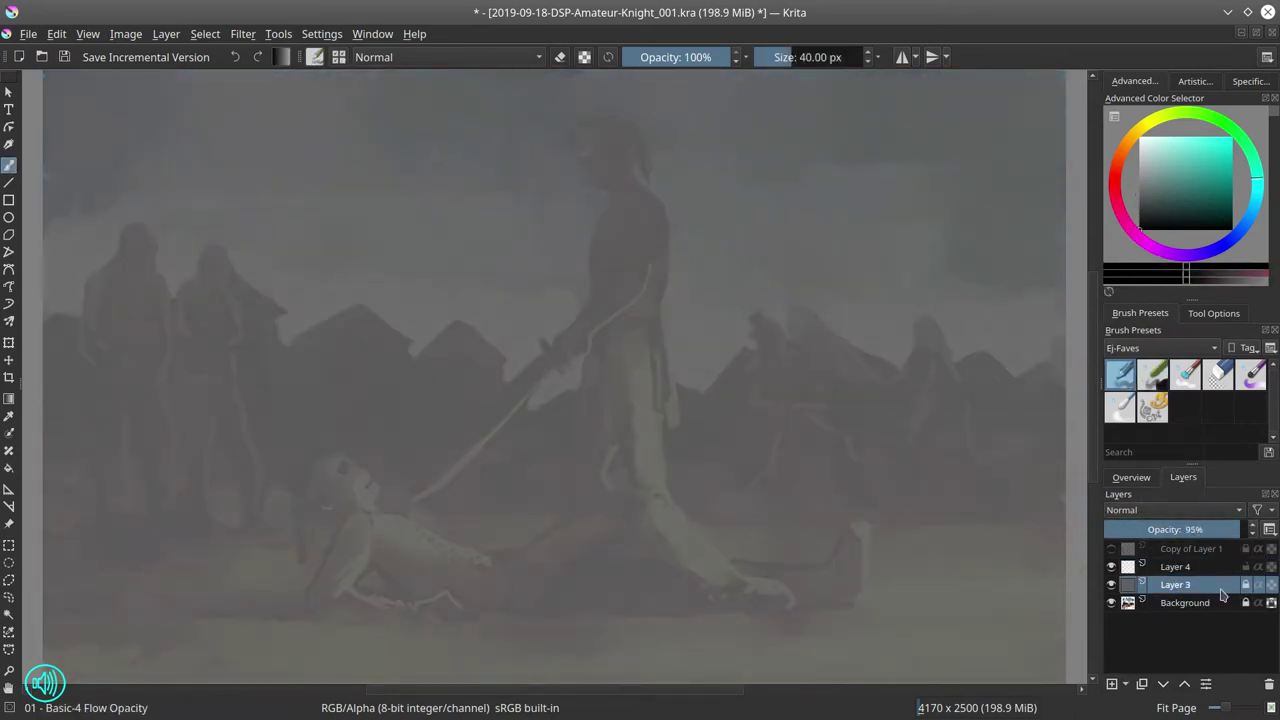
{"action": "left_click", "coordinate": [1207, 568]}
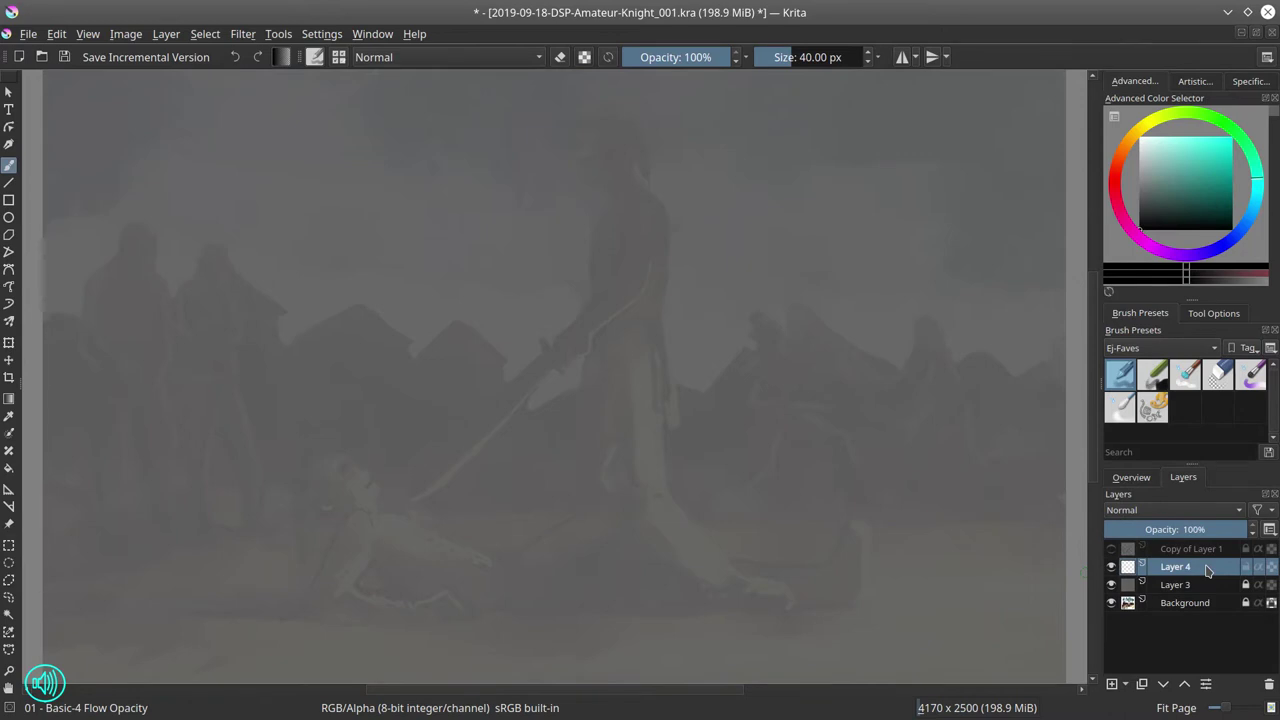
{"action": "left_click", "coordinate": [1111, 603]}
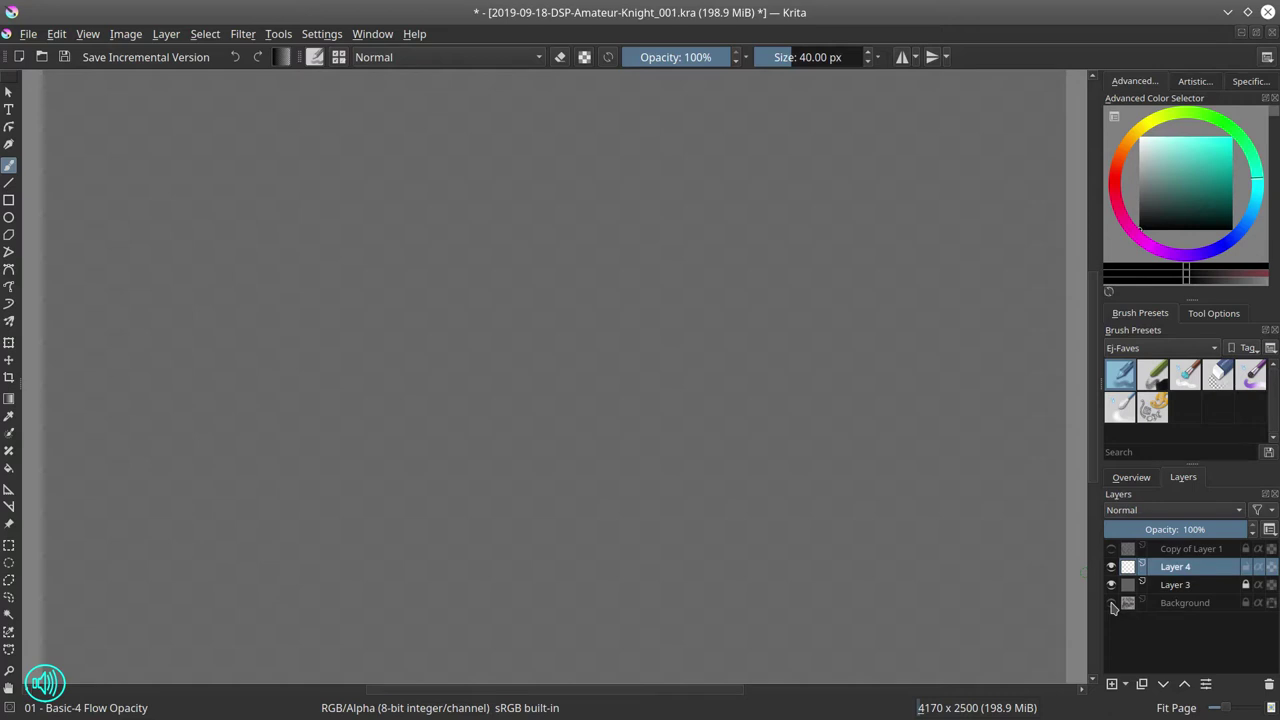
{"action": "key", "text": "bracketleft"}
{"action": "key", "text": "bracketleft"}
{"action": "key", "text": "bracketleft"}
{"action": "key", "text": "bracketleft"}
{"action": "key", "text": "bracketleft"}
{"action": "key", "text": "bracketleft"}
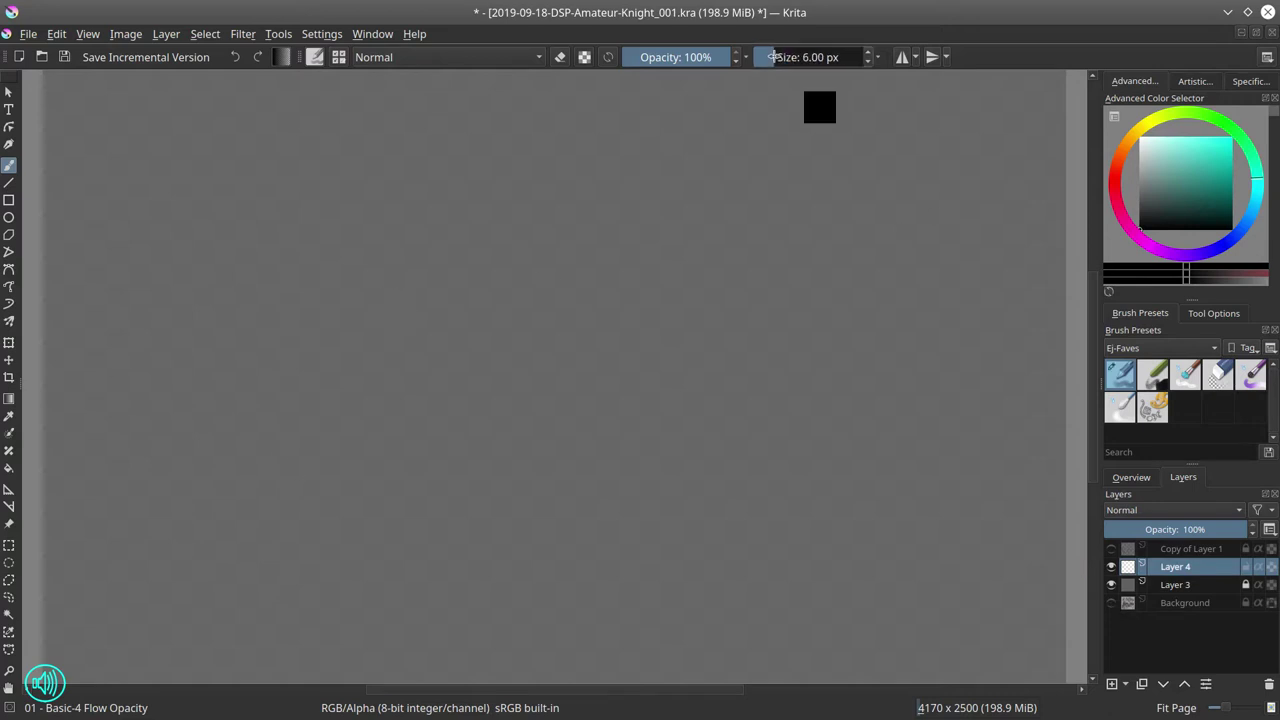
{"action": "mouse_move", "coordinate": [376, 350]}
{"action": "left_mouse_down"}
{"action": "mouse_move", "coordinate": [449, 303]}
{"action": "mouse_move", "coordinate": [404, 380]}
{"action": "left_mouse_up"}
Draw and erase a few trial sketch lines on Layer 4
{"action": "left_click_drag", "start_coordinate": [361, 449], "coordinate": [350, 510]}
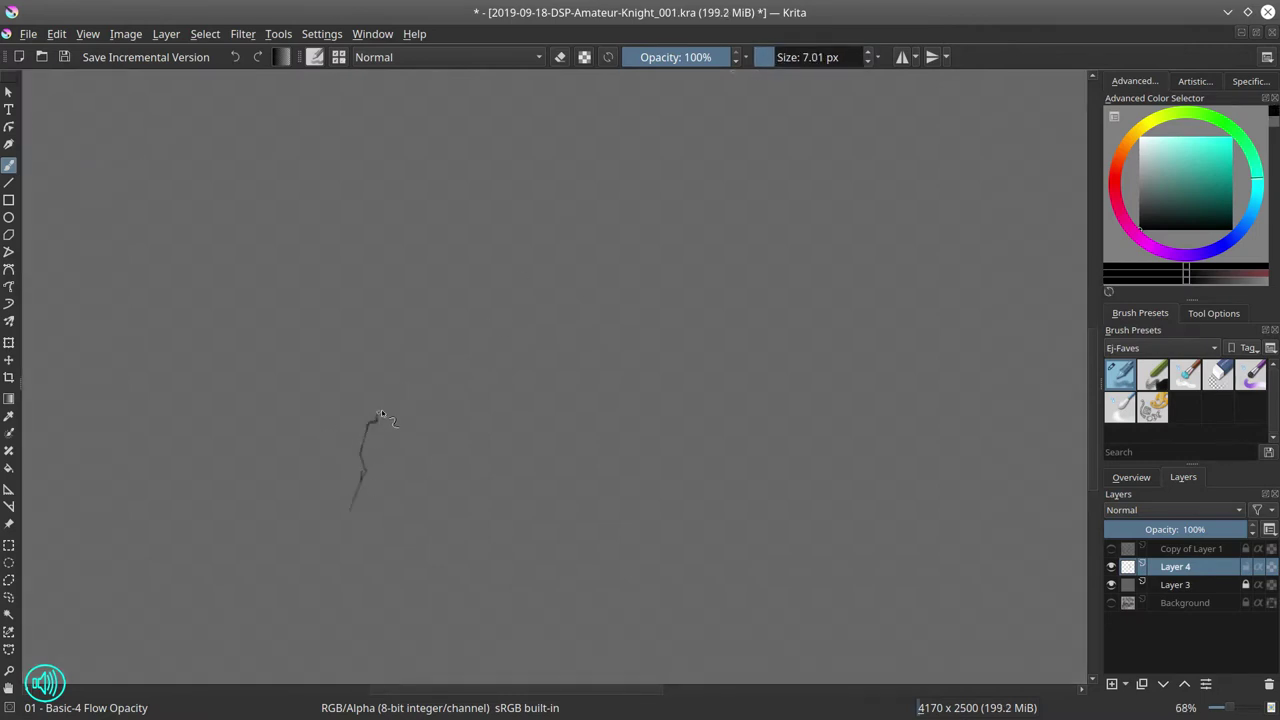
{"action": "left_click_drag", "start_coordinate": [456, 393], "coordinate": [476, 446]}
{"action": "left_click_drag", "start_coordinate": [380, 400], "coordinate": [361, 516]}
{"action": "left_click_drag", "start_coordinate": [422, 383], "coordinate": [476, 442]}
{"action": "mouse_move", "coordinate": [295, 573]}
{"action": "left_mouse_down"}
{"action": "mouse_move", "coordinate": [310, 542]}
{"action": "mouse_move", "coordinate": [371, 558]}
{"action": "mouse_move", "coordinate": [391, 543]}
{"action": "mouse_move", "coordinate": [383, 536]}
{"action": "mouse_move", "coordinate": [379, 559]}
{"action": "mouse_move", "coordinate": [346, 574]}
{"action": "mouse_move", "coordinate": [268, 530]}
{"action": "left_mouse_up"}
{"action": "key", "text": "/"}
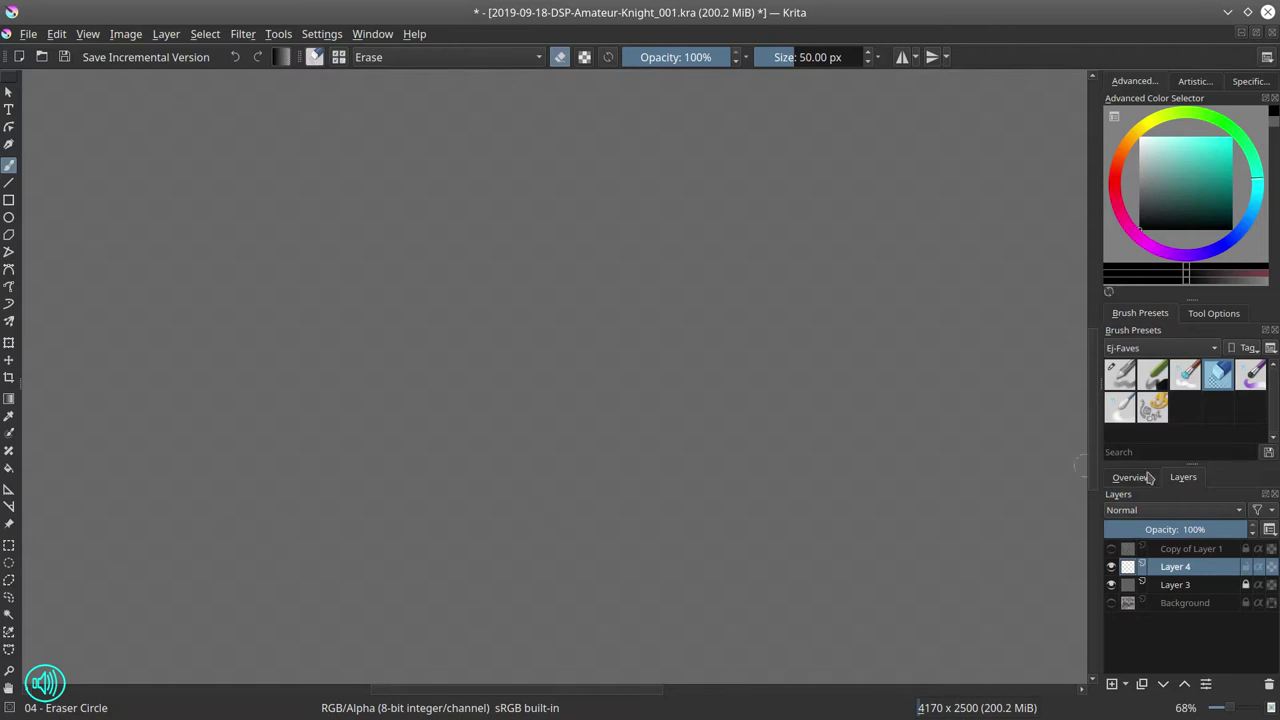
{"action": "key", "text": "slash"}
Sketch the figure's leg and foot and a long curved line from the figure
{"action": "mouse_move", "coordinate": [402, 421]}
{"action": "left_mouse_down"}
{"action": "mouse_move", "coordinate": [389, 474]}
{"action": "mouse_move", "coordinate": [376, 476]}
{"action": "mouse_move", "coordinate": [396, 484]}
{"action": "mouse_move", "coordinate": [367, 503]}
{"action": "mouse_move", "coordinate": [416, 494]}
{"action": "mouse_move", "coordinate": [371, 477]}
{"action": "mouse_move", "coordinate": [398, 508]}
{"action": "left_mouse_up"}
{"action": "key", "text": "/"}
{"action": "key", "text": "/"}
{"action": "mouse_move", "coordinate": [392, 456]}
{"action": "left_mouse_down"}
{"action": "mouse_move", "coordinate": [424, 474]}
{"action": "mouse_move", "coordinate": [405, 384]}
{"action": "left_mouse_up"}
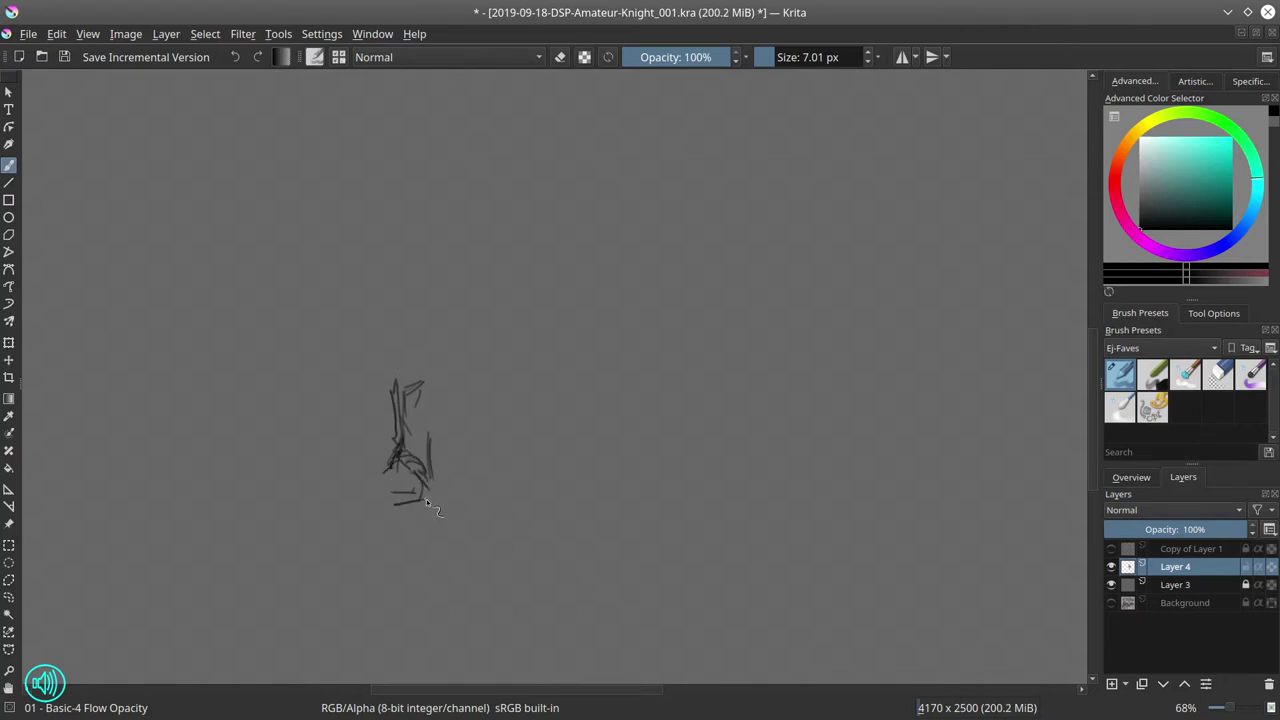
{"action": "mouse_move", "coordinate": [368, 492]}
{"action": "left_mouse_down"}
{"action": "mouse_move", "coordinate": [396, 514]}
{"action": "mouse_move", "coordinate": [376, 511]}
{"action": "mouse_move", "coordinate": [404, 418]}
{"action": "left_mouse_up"}
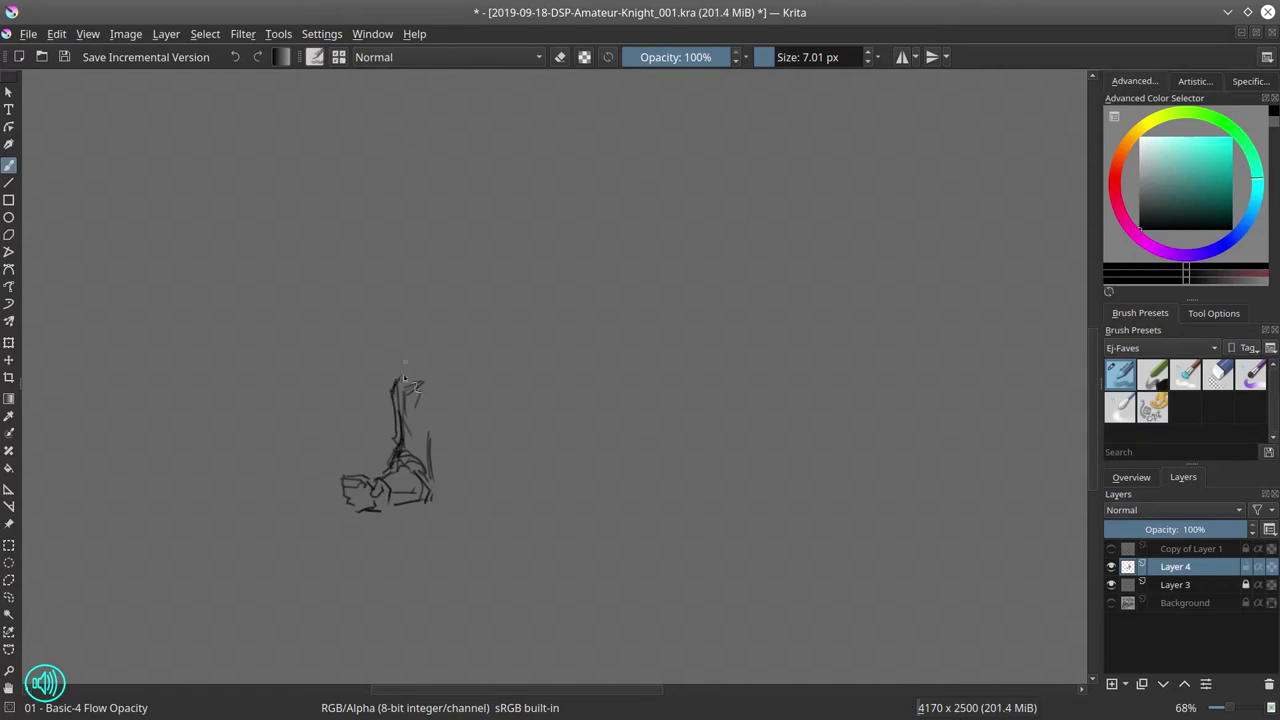
{"action": "mouse_move", "coordinate": [392, 373]}
{"action": "left_mouse_down"}
{"action": "mouse_move", "coordinate": [410, 364]}
{"action": "mouse_move", "coordinate": [482, 487]}
{"action": "left_mouse_up"}
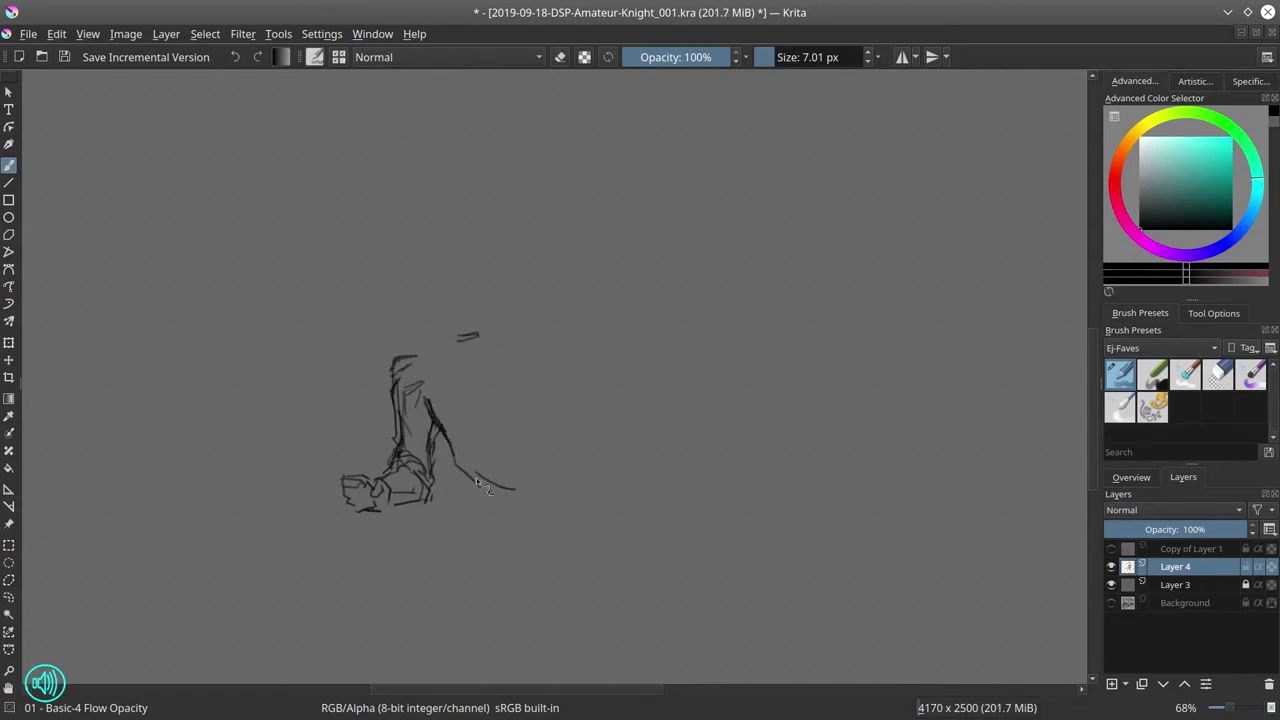
{"action": "left_click_drag", "start_coordinate": [460, 337], "coordinate": [555, 434]}
Erase rough lines, then redraw the foot, leg, shoulder curve, arm and top of the figure
{"action": "key", "text": "e"}
{"action": "mouse_move", "coordinate": [468, 460]}
{"action": "left_mouse_down"}
{"action": "mouse_move", "coordinate": [405, 410]}
{"action": "mouse_move", "coordinate": [410, 381]}
{"action": "mouse_move", "coordinate": [509, 386]}
{"action": "mouse_move", "coordinate": [409, 372]}
{"action": "mouse_move", "coordinate": [412, 338]}
{"action": "mouse_move", "coordinate": [491, 427]}
{"action": "mouse_move", "coordinate": [414, 450]}
{"action": "mouse_move", "coordinate": [402, 393]}
{"action": "mouse_move", "coordinate": [441, 497]}
{"action": "mouse_move", "coordinate": [414, 466]}
{"action": "left_mouse_up"}
{"action": "key", "text": "e"}
{"action": "left_click_drag", "start_coordinate": [444, 394], "coordinate": [430, 420]}
{"action": "mouse_move", "coordinate": [398, 352]}
{"action": "left_mouse_down"}
{"action": "mouse_move", "coordinate": [440, 338]}
{"action": "mouse_move", "coordinate": [470, 372]}
{"action": "mouse_move", "coordinate": [510, 370]}
{"action": "left_mouse_up"}
{"action": "left_click_drag", "start_coordinate": [438, 410], "coordinate": [500, 475]}
{"action": "left_click_drag", "start_coordinate": [490, 468], "coordinate": [510, 478]}
{"action": "mouse_move", "coordinate": [472, 336]}
{"action": "left_mouse_down"}
{"action": "mouse_move", "coordinate": [559, 350]}
{"action": "mouse_move", "coordinate": [526, 333]}
{"action": "mouse_move", "coordinate": [569, 400]}
{"action": "mouse_move", "coordinate": [490, 345]}
{"action": "left_mouse_up"}
{"action": "key", "text": "e"}
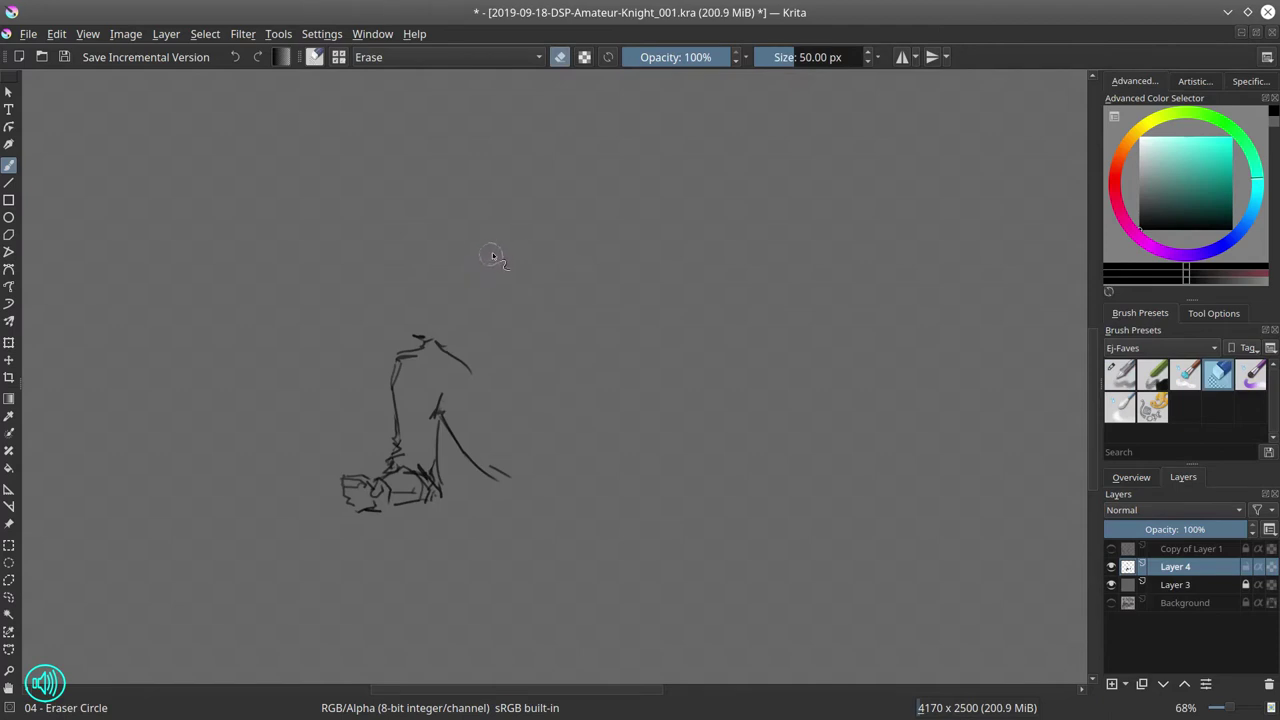
{"action": "key", "text": "e"}
{"action": "left_click_drag", "start_coordinate": [399, 299], "coordinate": [433, 277]}
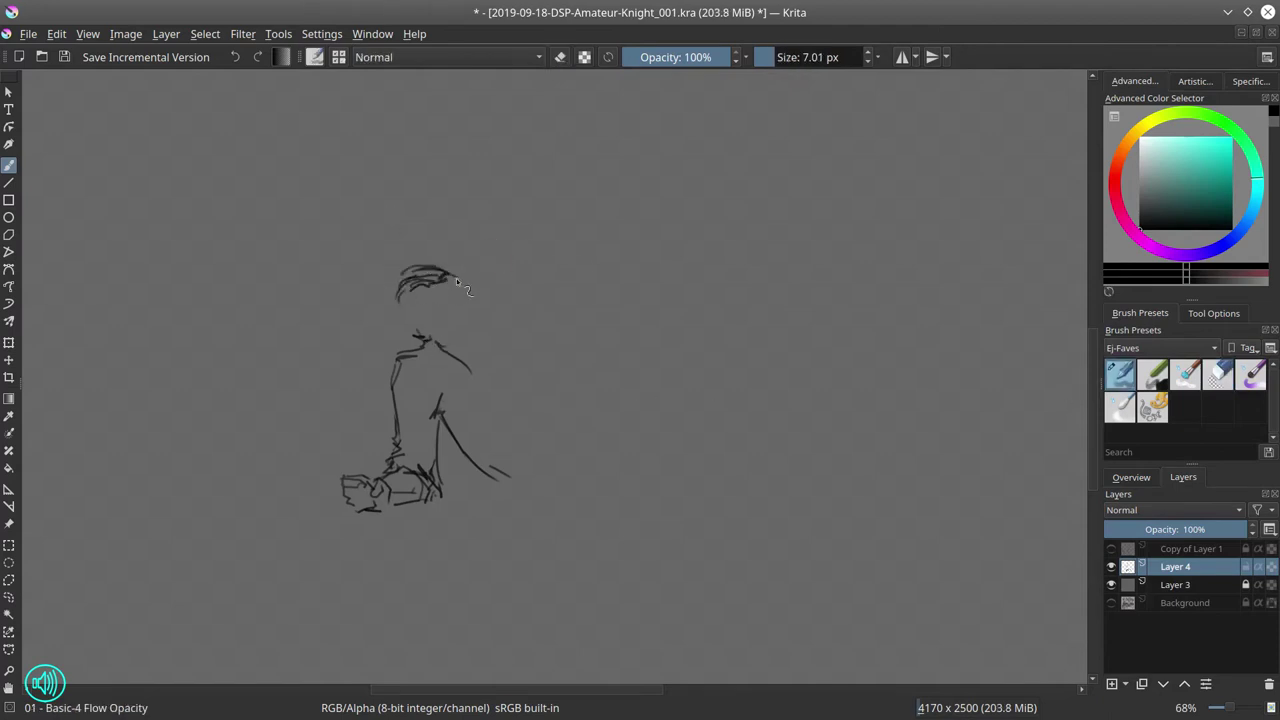
Mirror the view and outline the side of the head plus the neck and jaw line
{"action": "left_click", "coordinate": [1131, 477]}
{"action": "key", "text": "m"}
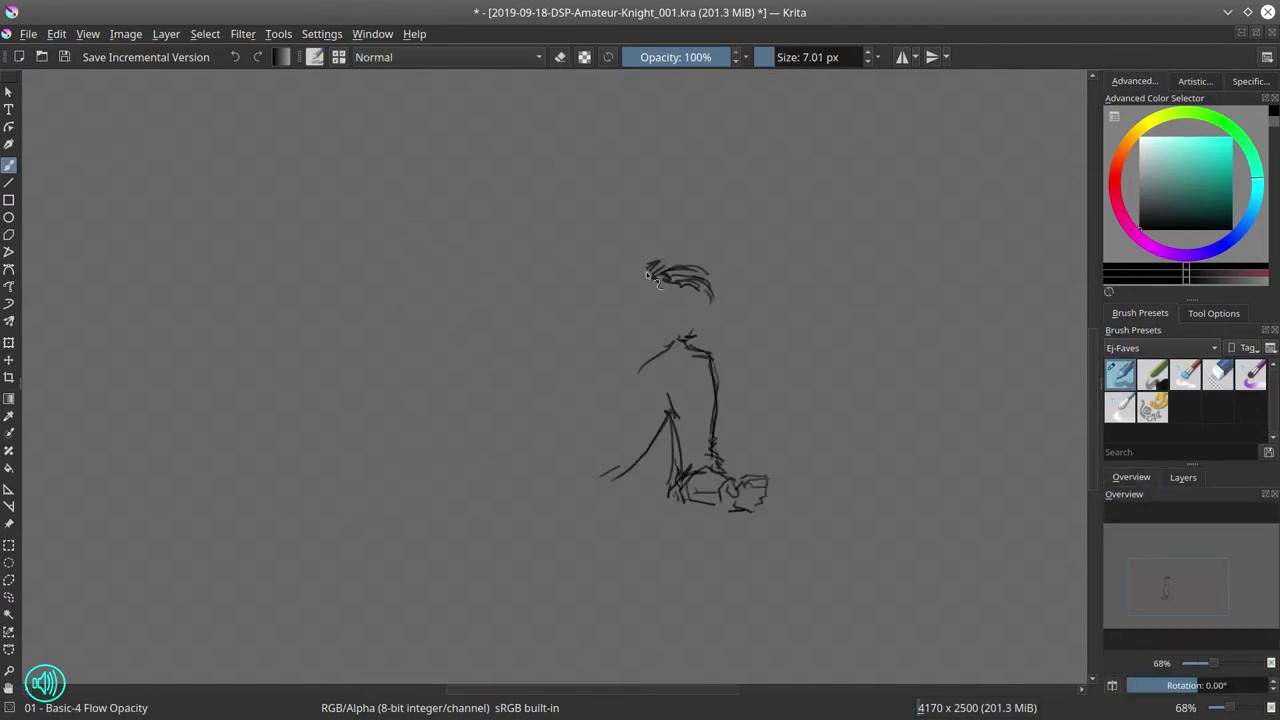
{"action": "left_click_drag", "start_coordinate": [647, 264], "coordinate": [634, 293]}
{"action": "left_click_drag", "start_coordinate": [643, 292], "coordinate": [635, 295]}
{"action": "left_click", "coordinate": [1218, 376]}
{"action": "key", "text": "slash"}
{"action": "mouse_move", "coordinate": [637, 345]}
{"action": "left_mouse_down"}
{"action": "mouse_move", "coordinate": [696, 338]}
{"action": "mouse_move", "coordinate": [708, 354]}
{"action": "left_mouse_up"}
Erase the eye marks and redraw the eye, ear, neck, shoulder and jaw lines
{"action": "key", "text": "slash"}
{"action": "left_click_drag", "start_coordinate": [661, 297], "coordinate": [656, 302]}
{"action": "key", "text": "slash"}
{"action": "mouse_move", "coordinate": [682, 312]}
{"action": "left_mouse_down"}
{"action": "mouse_move", "coordinate": [692, 330]}
{"action": "mouse_move", "coordinate": [716, 322]}
{"action": "mouse_move", "coordinate": [695, 345]}
{"action": "mouse_move", "coordinate": [712, 376]}
{"action": "left_mouse_up"}
{"action": "key", "text": "slash"}
{"action": "key", "text": "slash"}
{"action": "mouse_move", "coordinate": [634, 334]}
{"action": "left_mouse_down"}
{"action": "mouse_move", "coordinate": [630, 366]}
{"action": "mouse_move", "coordinate": [700, 328]}
{"action": "left_mouse_up"}
{"action": "left_click_drag", "start_coordinate": [636, 356], "coordinate": [594, 376]}
Sketch the crouching figure's head arc, contour, hair and shoulders, erasing stray strokes
{"action": "key", "text": "slash"}
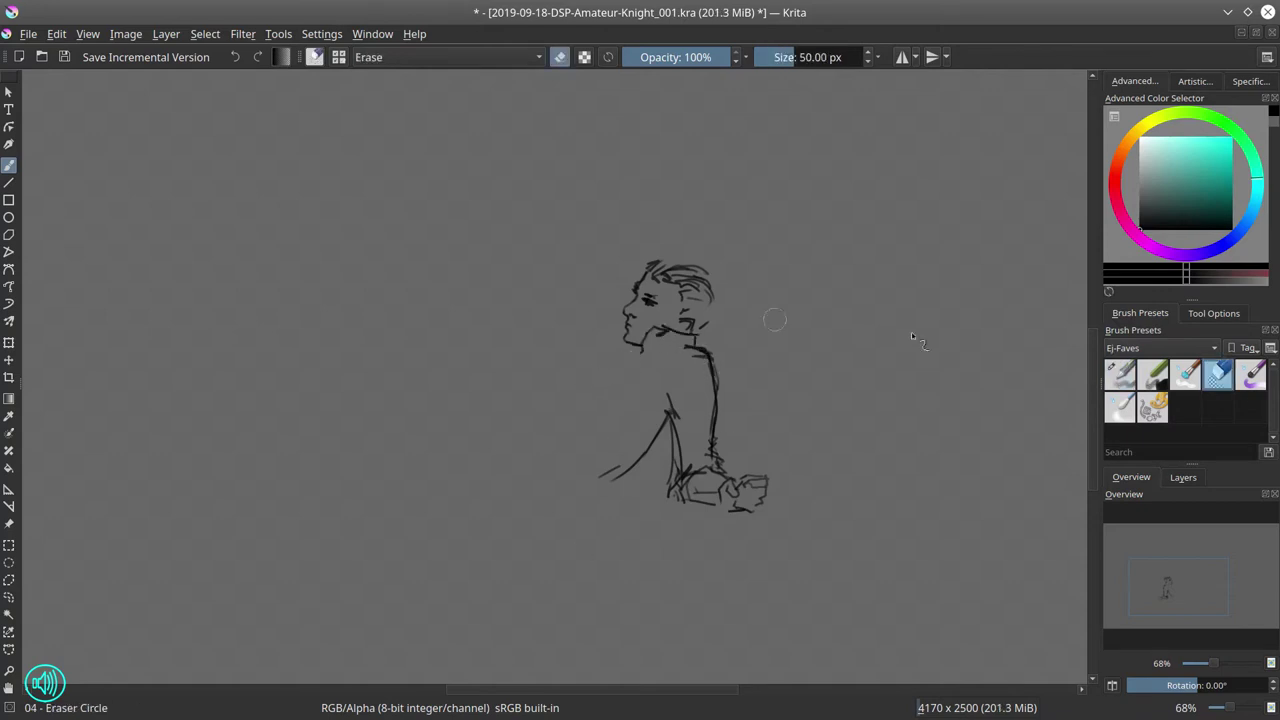
{"action": "key", "text": "slash"}
{"action": "mouse_move", "coordinate": [937, 459]}
{"action": "left_mouse_down"}
{"action": "mouse_move", "coordinate": [714, 474]}
{"action": "mouse_move", "coordinate": [868, 350]}
{"action": "mouse_move", "coordinate": [886, 400]}
{"action": "mouse_move", "coordinate": [800, 500]}
{"action": "mouse_move", "coordinate": [750, 436]}
{"action": "mouse_move", "coordinate": [796, 338]}
{"action": "mouse_move", "coordinate": [850, 342]}
{"action": "left_mouse_up"}
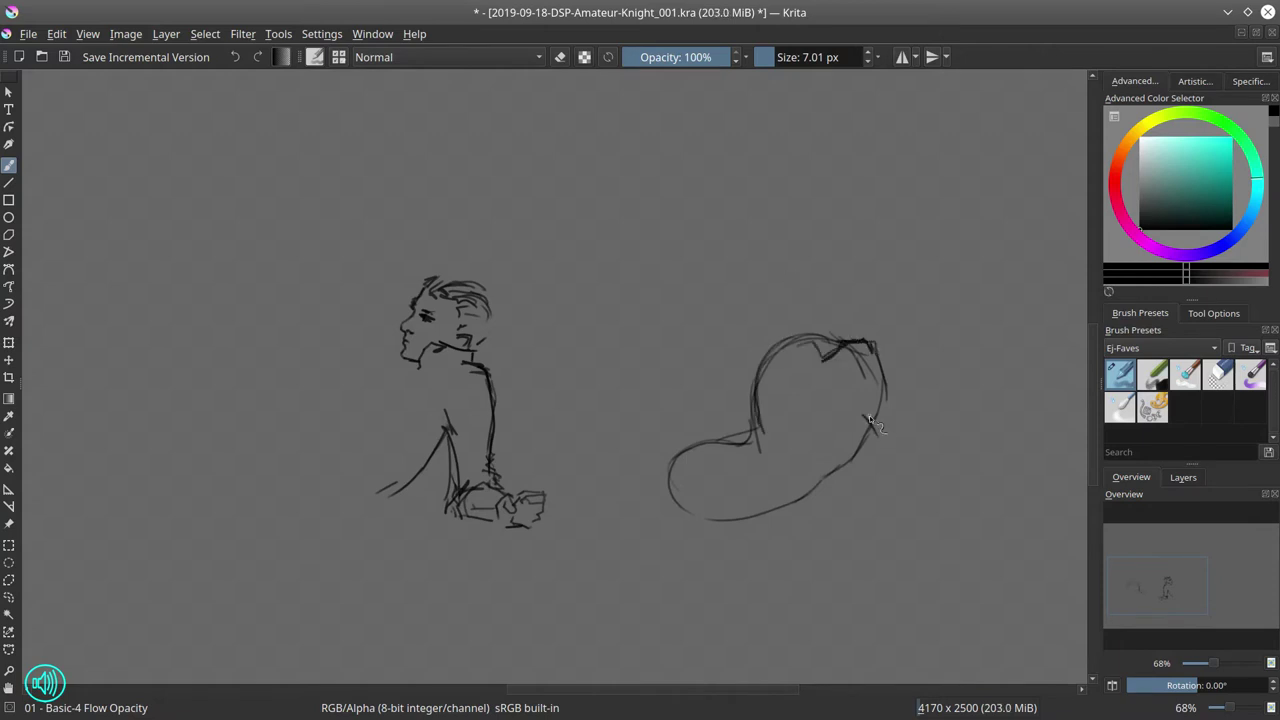
{"action": "left_click_drag", "start_coordinate": [870, 420], "coordinate": [885, 465]}
{"action": "left_click_drag", "start_coordinate": [880, 352], "coordinate": [920, 465]}
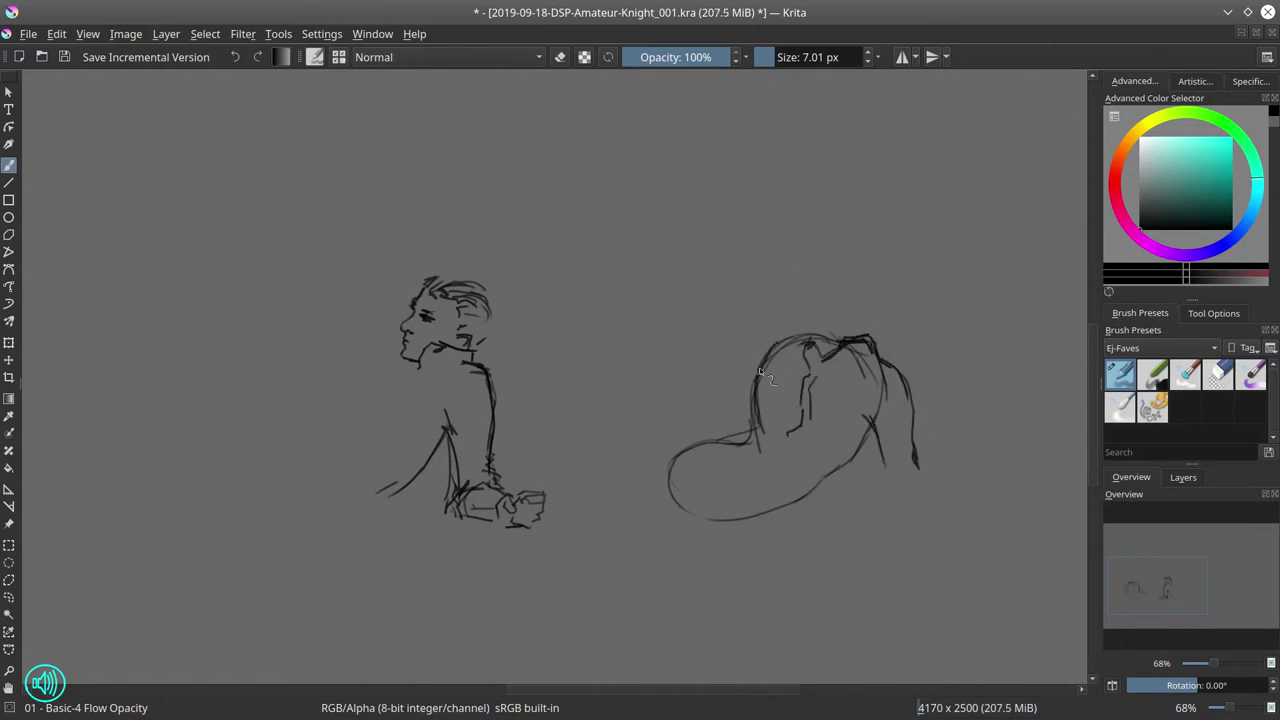
{"action": "mouse_move", "coordinate": [776, 384]}
{"action": "left_mouse_down"}
{"action": "mouse_move", "coordinate": [719, 427]}
{"action": "mouse_move", "coordinate": [759, 436]}
{"action": "mouse_move", "coordinate": [757, 452]}
{"action": "mouse_move", "coordinate": [724, 476]}
{"action": "left_mouse_up"}
{"action": "mouse_move", "coordinate": [772, 434]}
{"action": "left_mouse_down"}
{"action": "mouse_move", "coordinate": [756, 464]}
{"action": "mouse_move", "coordinate": [712, 480]}
{"action": "left_mouse_up"}
{"action": "key", "text": "slash"}
{"action": "left_click_drag", "start_coordinate": [760, 400], "coordinate": [730, 445]}
{"action": "mouse_move", "coordinate": [785, 345]}
{"action": "left_mouse_down"}
{"action": "mouse_move", "coordinate": [755, 410]}
{"action": "mouse_move", "coordinate": [712, 450]}
{"action": "left_mouse_up"}
{"action": "left_click_drag", "start_coordinate": [830, 462], "coordinate": [798, 502]}
Draw the crouching figure's head top, back, and lower back down to the bent limb
{"action": "key", "text": "slash"}
{"action": "mouse_move", "coordinate": [766, 370]}
{"action": "left_mouse_down"}
{"action": "mouse_move", "coordinate": [809, 329]}
{"action": "mouse_move", "coordinate": [916, 398]}
{"action": "left_mouse_up"}
{"action": "left_click_drag", "start_coordinate": [860, 338], "coordinate": [900, 364]}
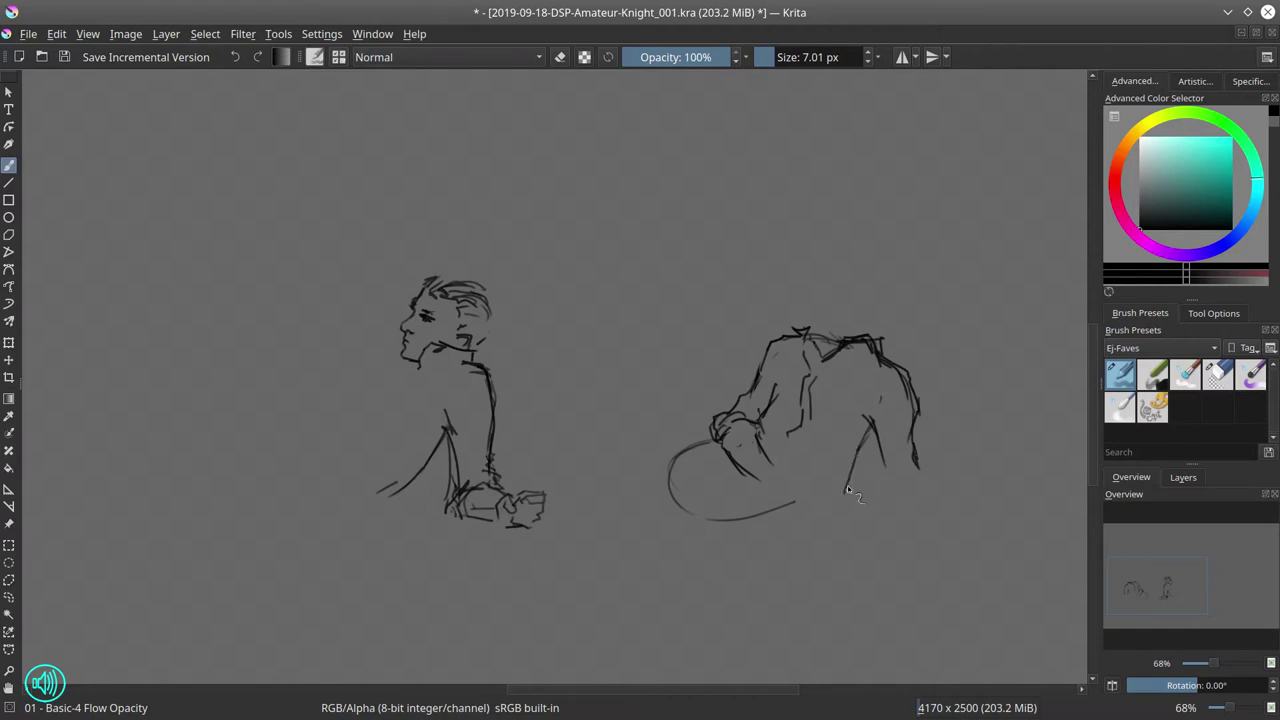
{"action": "left_click_drag", "start_coordinate": [872, 436], "coordinate": [812, 508]}
{"action": "mouse_move", "coordinate": [768, 462]}
{"action": "left_mouse_down"}
{"action": "mouse_move", "coordinate": [812, 510]}
{"action": "mouse_move", "coordinate": [776, 527]}
{"action": "mouse_move", "coordinate": [748, 517]}
{"action": "mouse_move", "coordinate": [700, 444]}
{"action": "left_mouse_up"}
{"action": "left_click", "coordinate": [1218, 373]}
Polygon-select the left figure's hands, move and rotate them onto the crouching figure, then deselect
{"action": "left_click", "coordinate": [9, 579]}
{"action": "left_click", "coordinate": [522, 464]}
{"action": "left_click", "coordinate": [462, 494]}
{"action": "left_click", "coordinate": [460, 532]}
{"action": "left_click", "coordinate": [545, 548]}
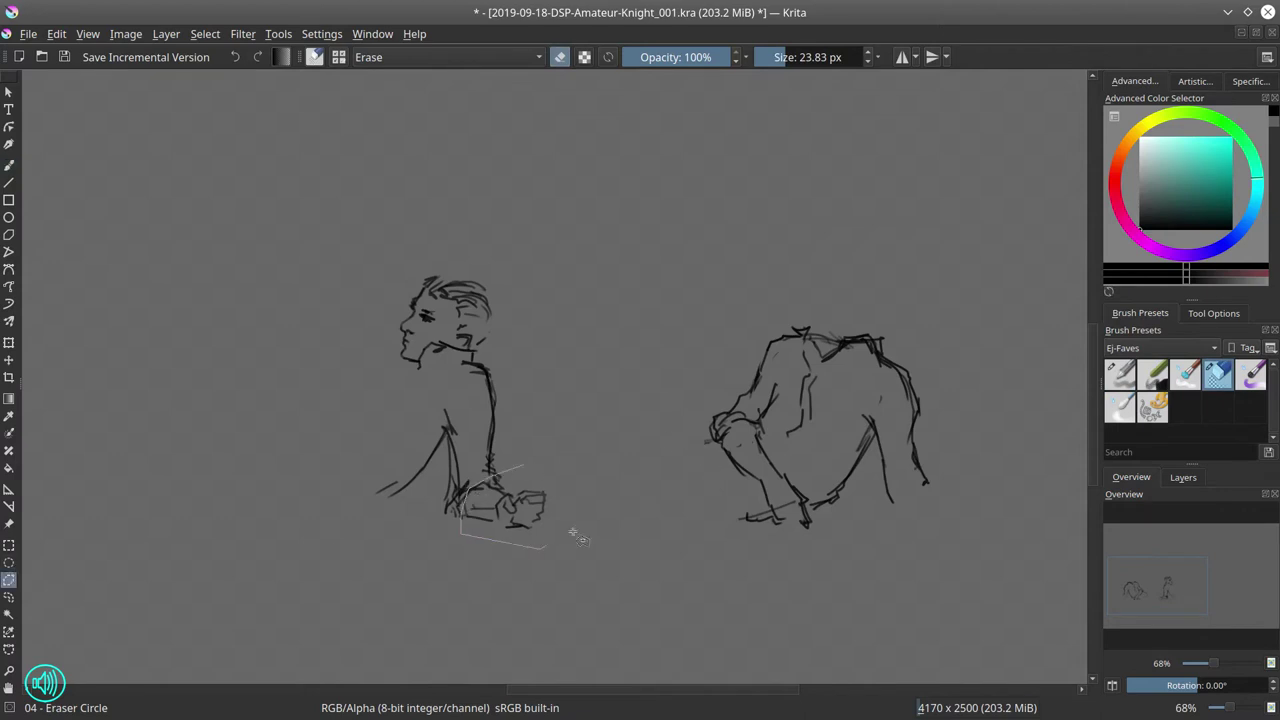
{"action": "left_click", "coordinate": [522, 464]}
{"action": "key", "text": "t"}
{"action": "left_click_drag", "start_coordinate": [516, 520], "coordinate": [958, 522]}
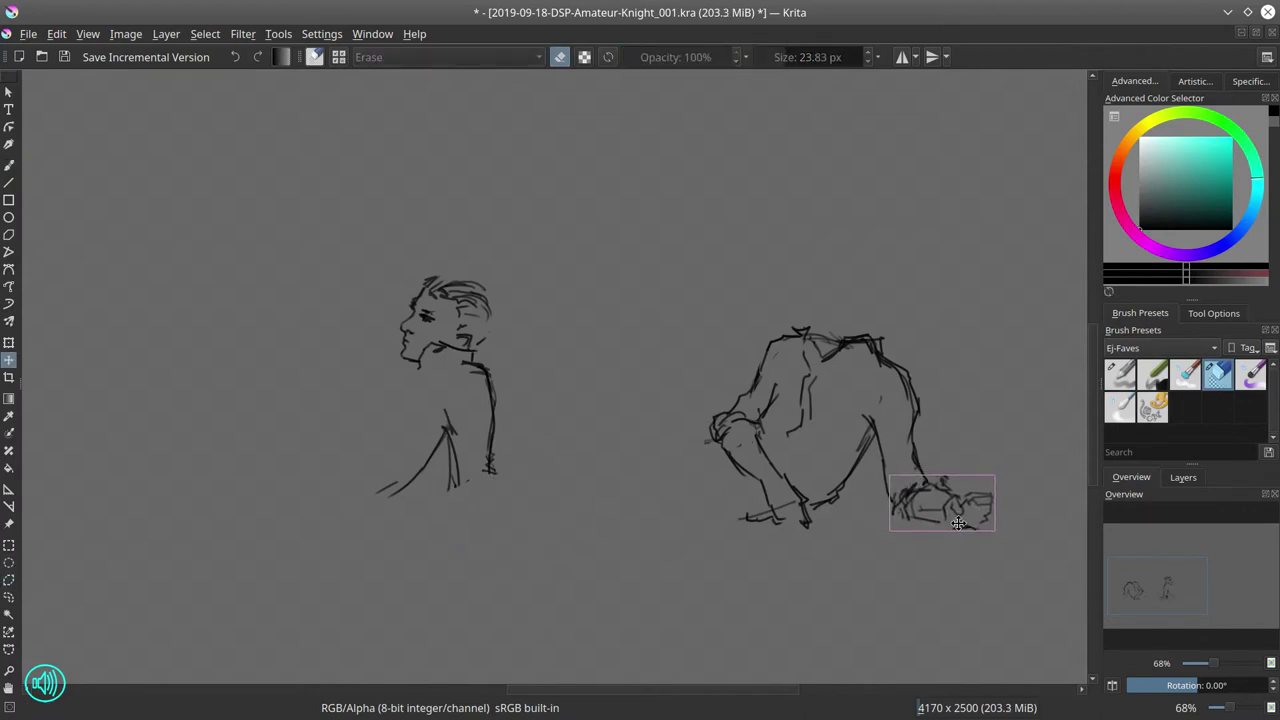
{"action": "key", "text": "ctrl+t"}
{"action": "left_click_drag", "start_coordinate": [623, 428], "coordinate": [500, 332]}
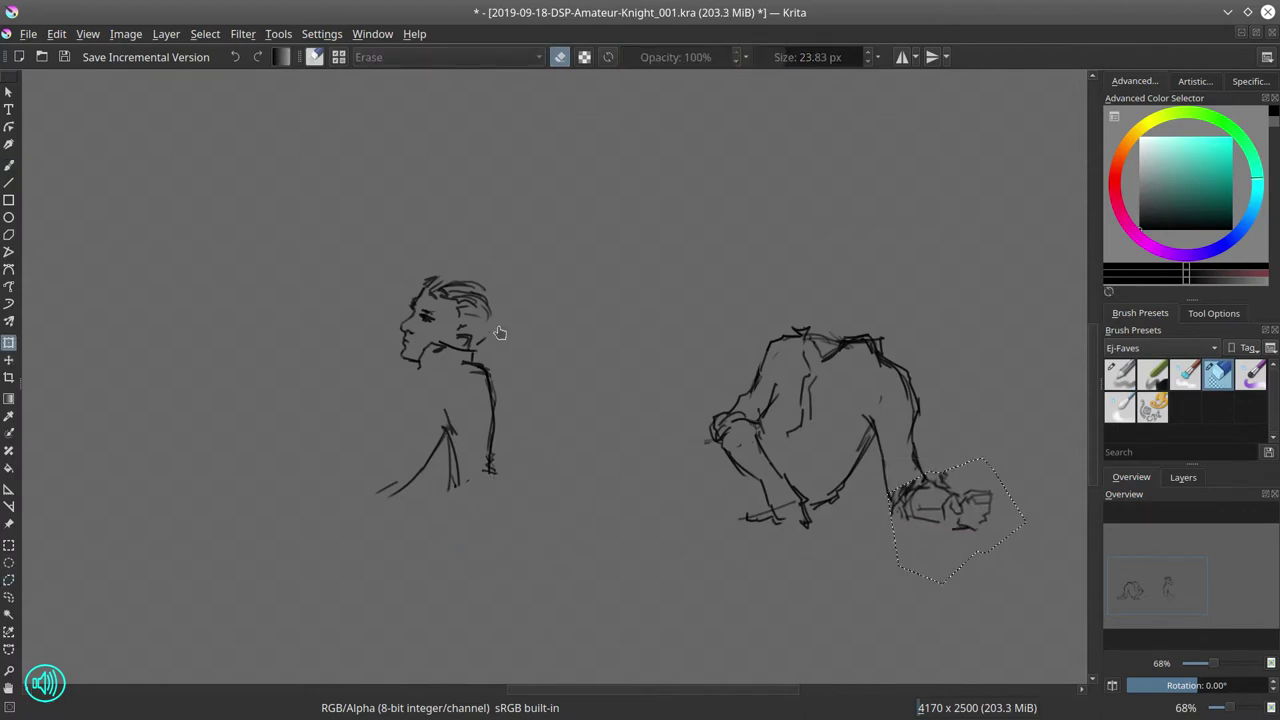
{"action": "key", "text": "Return"}
{"action": "key", "text": "ctrl+shift+a"}
Flip the canvas view horizontally and refine the hands on the crouching figure
{"action": "key", "text": "b"}
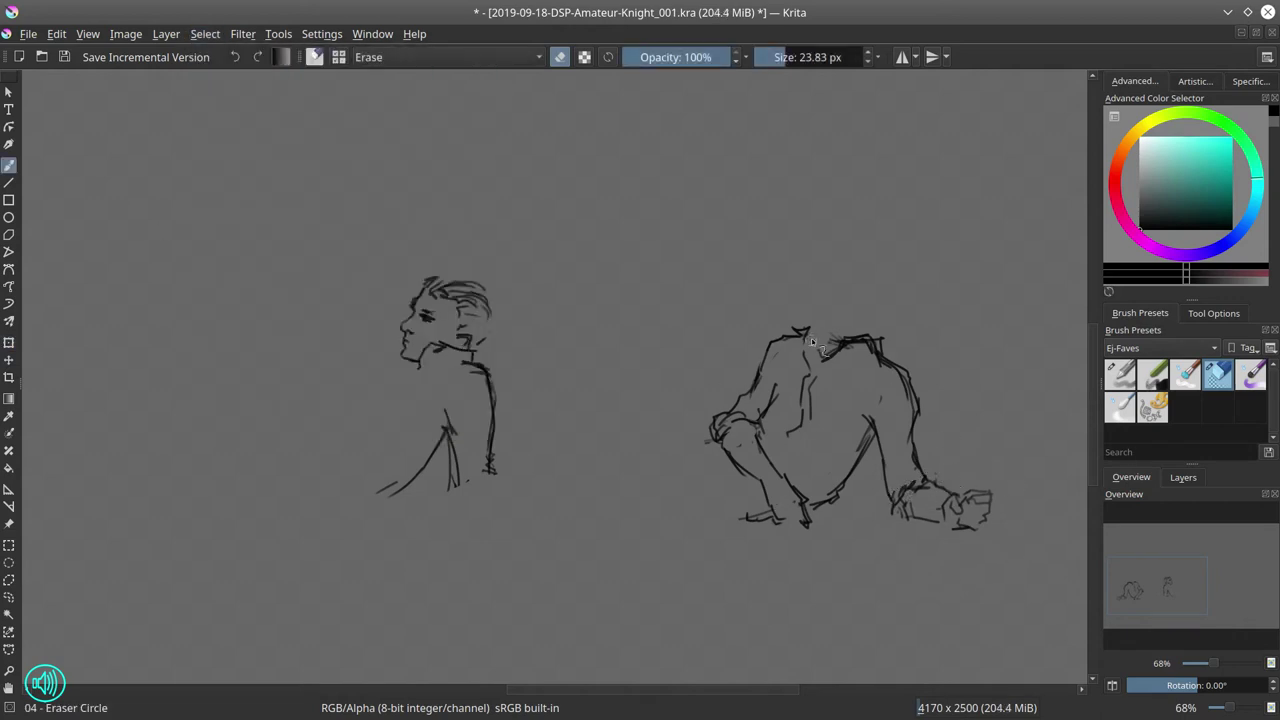
{"action": "key", "text": "slash"}
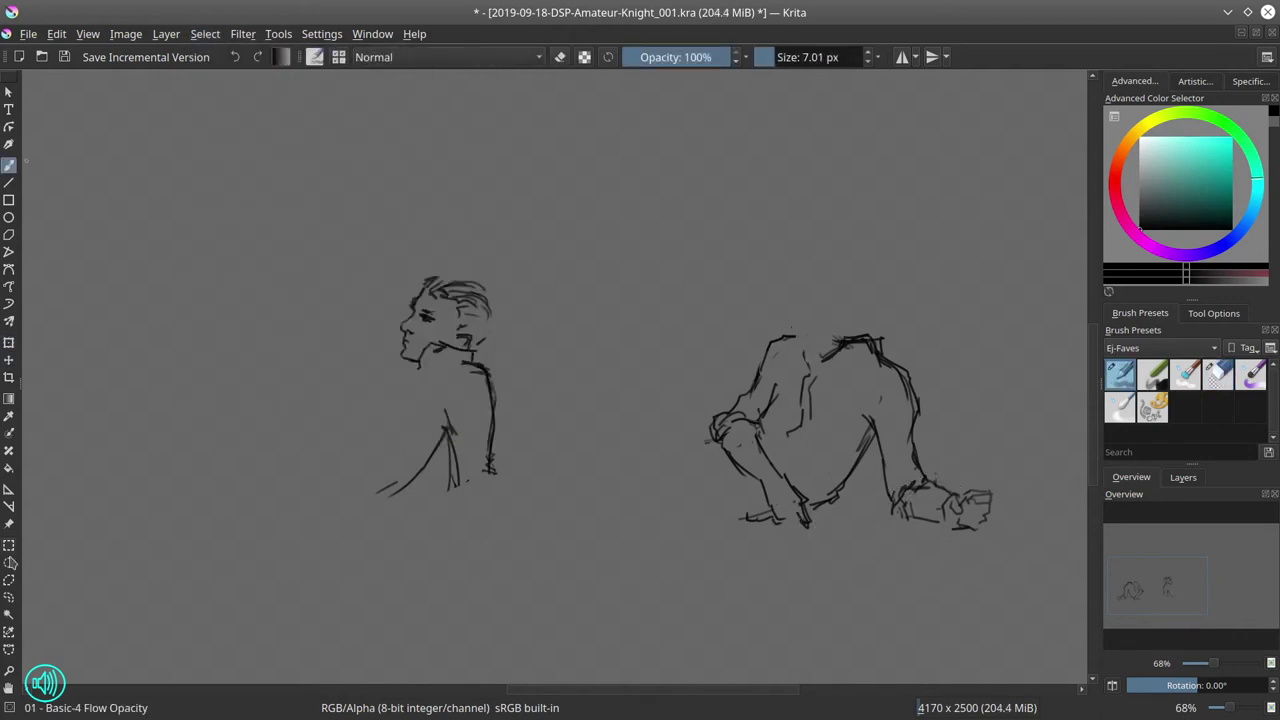
{"action": "key", "text": "m"}
{"action": "left_click_drag", "start_coordinate": [162, 480], "coordinate": [198, 506]}
{"action": "left_click_drag", "start_coordinate": [180, 474], "coordinate": [211, 520]}
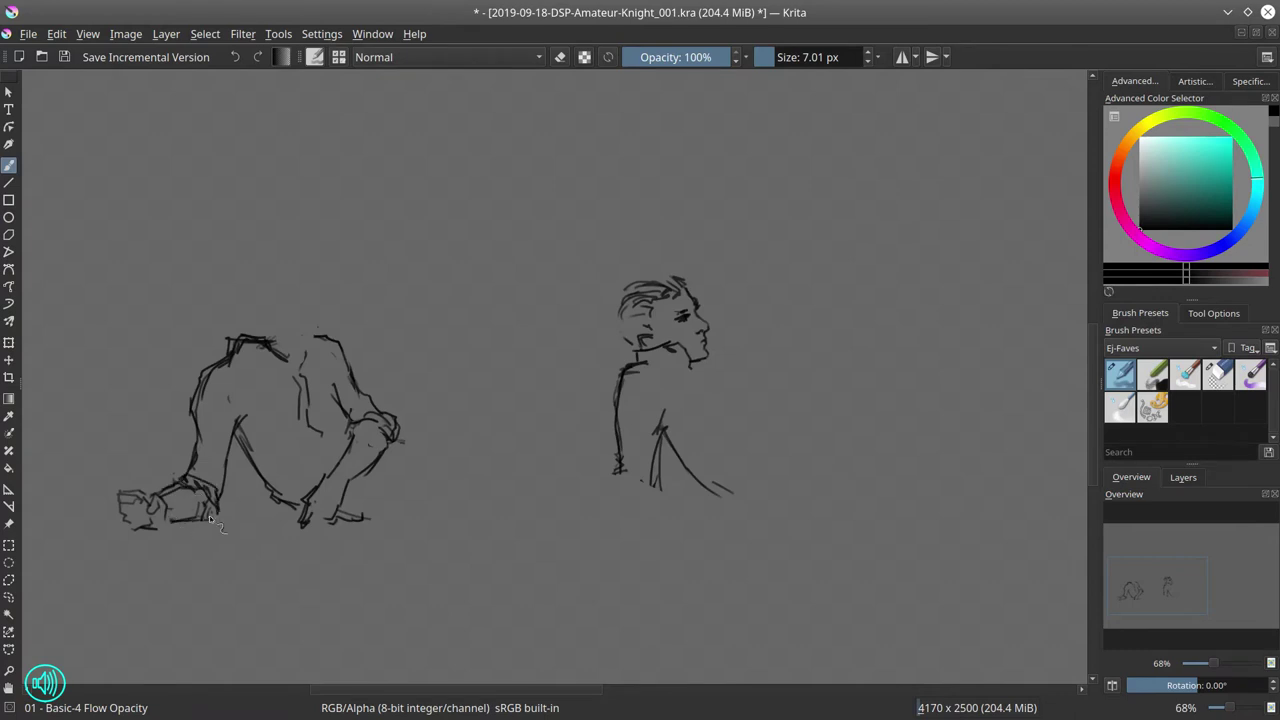
Lasso the standing figure's head, move and tilt it onto the crouching figure's shoulders, and deselect
{"action": "key", "text": "l"}
{"action": "mouse_move", "coordinate": [686, 263]}
{"action": "left_mouse_down"}
{"action": "mouse_move", "coordinate": [682, 350]}
{"action": "mouse_move", "coordinate": [712, 378]}
{"action": "mouse_move", "coordinate": [688, 262]}
{"action": "left_mouse_up"}
{"action": "left_click", "coordinate": [8, 342]}
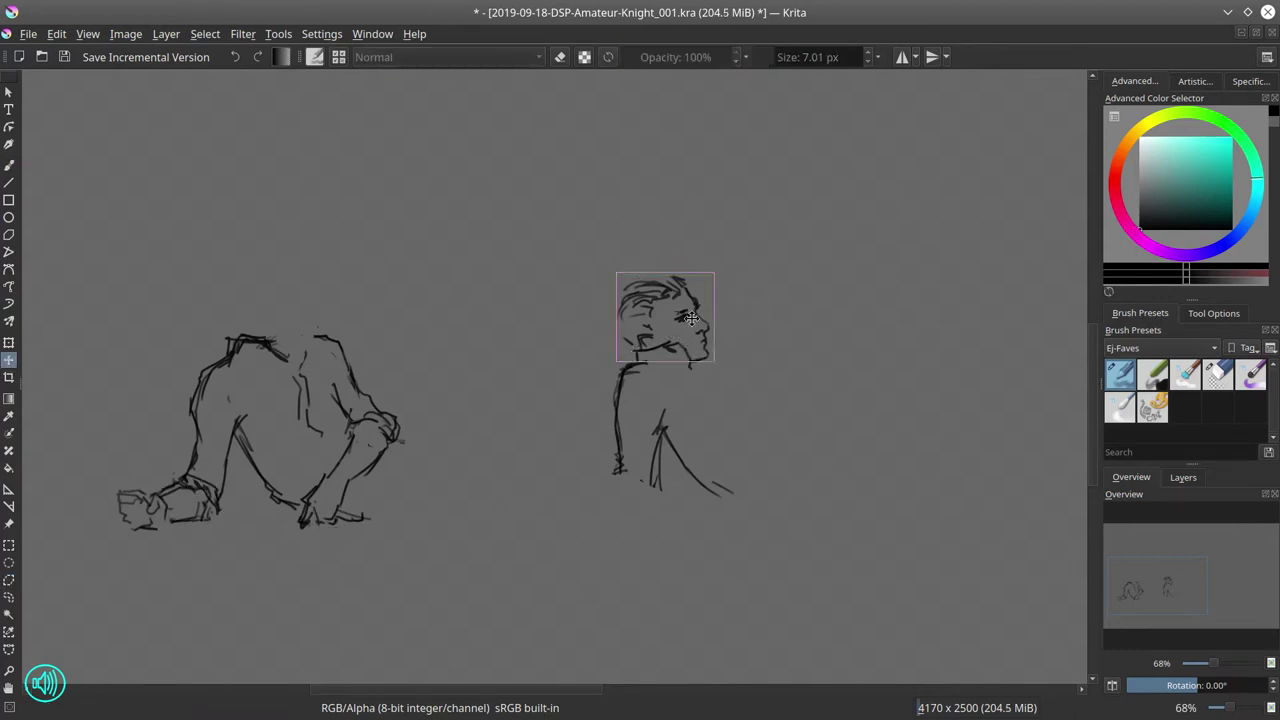
{"action": "mouse_move", "coordinate": [665, 318]}
{"action": "left_mouse_down"}
{"action": "mouse_move", "coordinate": [258, 304]}
{"action": "mouse_move", "coordinate": [418, 250]}
{"action": "left_mouse_up"}
{"action": "left_click_drag", "start_coordinate": [434, 335], "coordinate": [571, 331]}
{"action": "left_click_drag", "start_coordinate": [420, 250], "coordinate": [255, 296]}
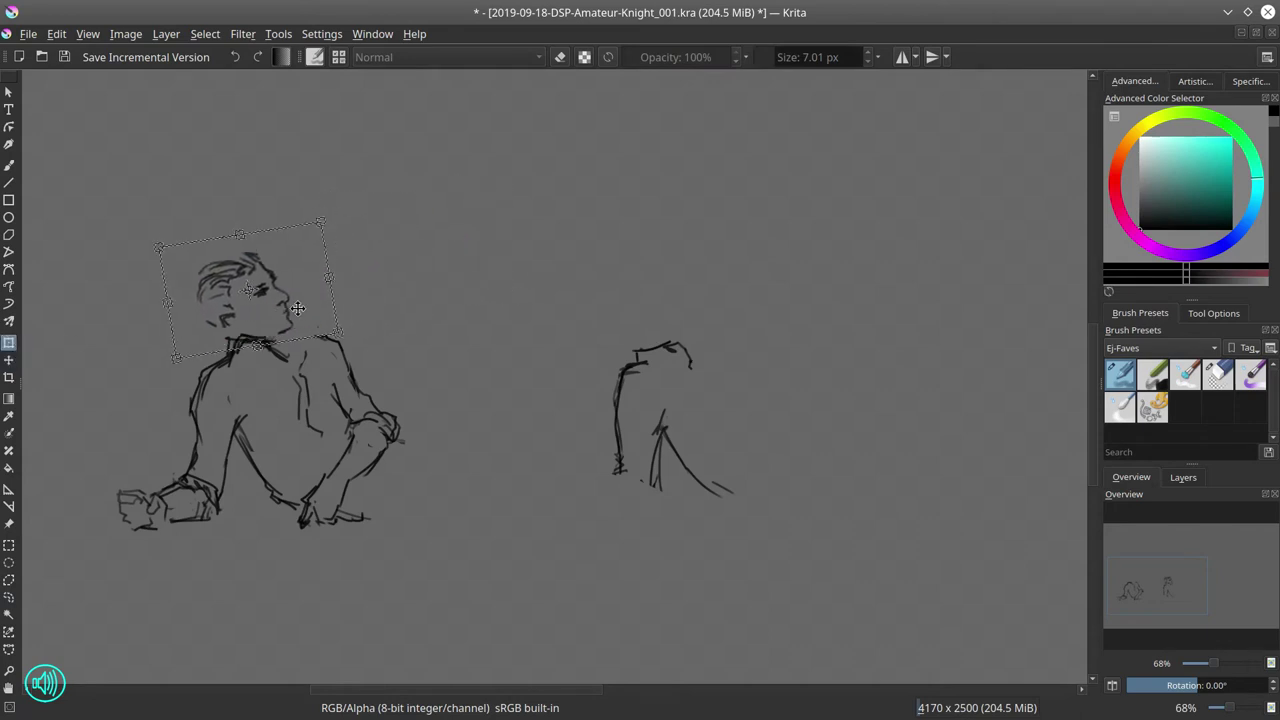
{"action": "left_click_drag", "start_coordinate": [380, 330], "coordinate": [396, 351]}
{"action": "left_click", "coordinate": [205, 33]}
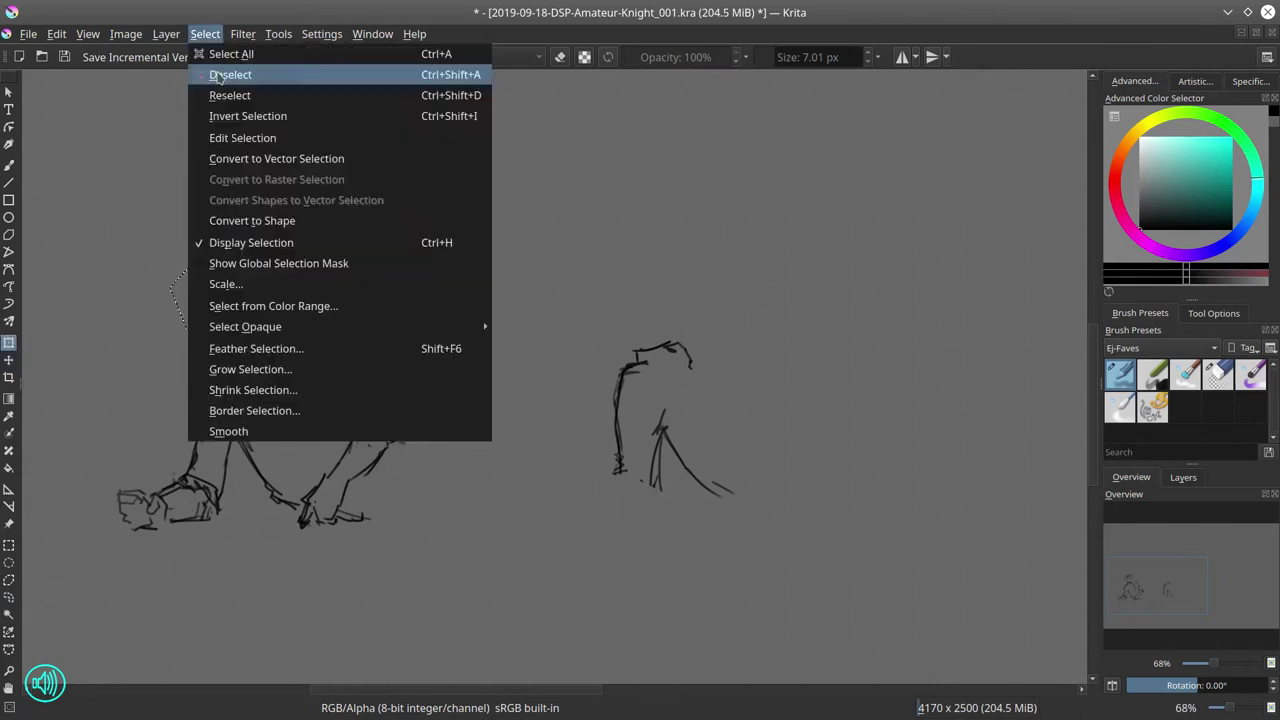
{"action": "left_click", "coordinate": [228, 74]}
{"action": "key", "text": "b"}
{"action": "left_click", "coordinate": [1217, 373]}
Refine the new head's jaw, chest and back lines, and erase the leftover headless torso
{"action": "key", "text": "slash"}
{"action": "left_click_drag", "start_coordinate": [208, 314], "coordinate": [234, 350]}
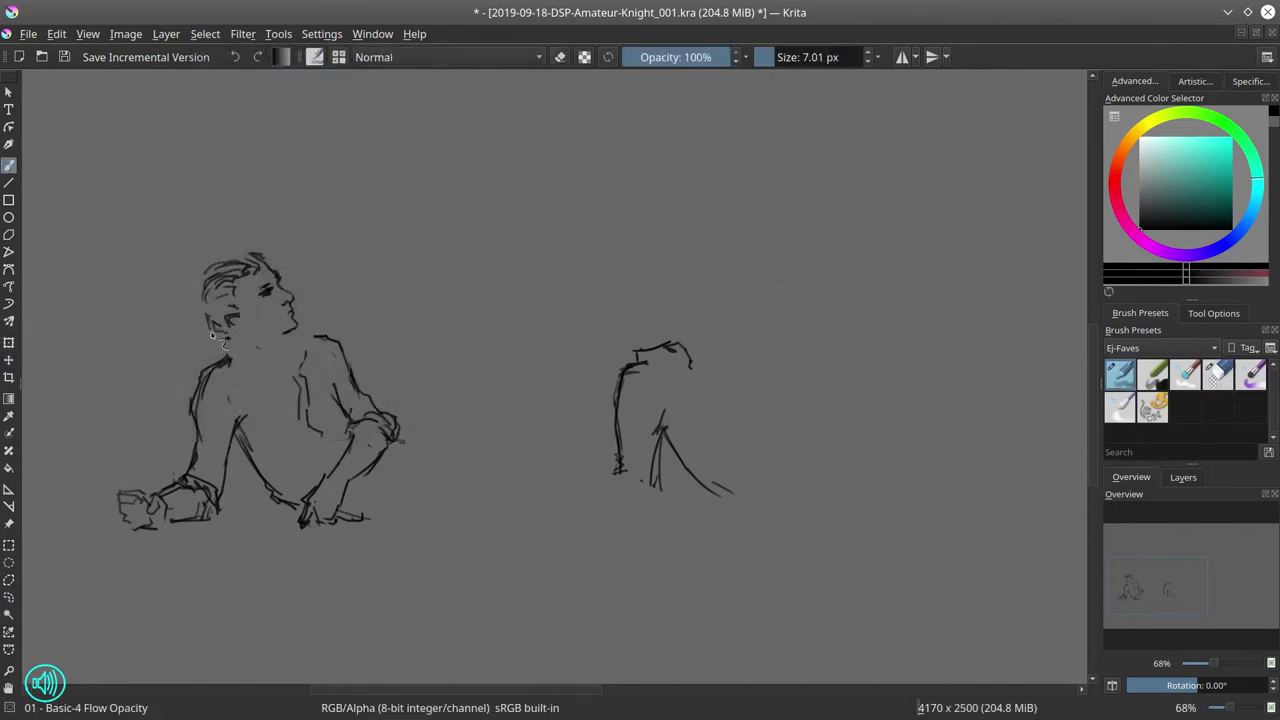
{"action": "left_click_drag", "start_coordinate": [318, 382], "coordinate": [312, 430]}
{"action": "mouse_move", "coordinate": [306, 346]}
{"action": "left_mouse_down"}
{"action": "mouse_move", "coordinate": [304, 386]}
{"action": "mouse_move", "coordinate": [312, 328]}
{"action": "left_mouse_up"}
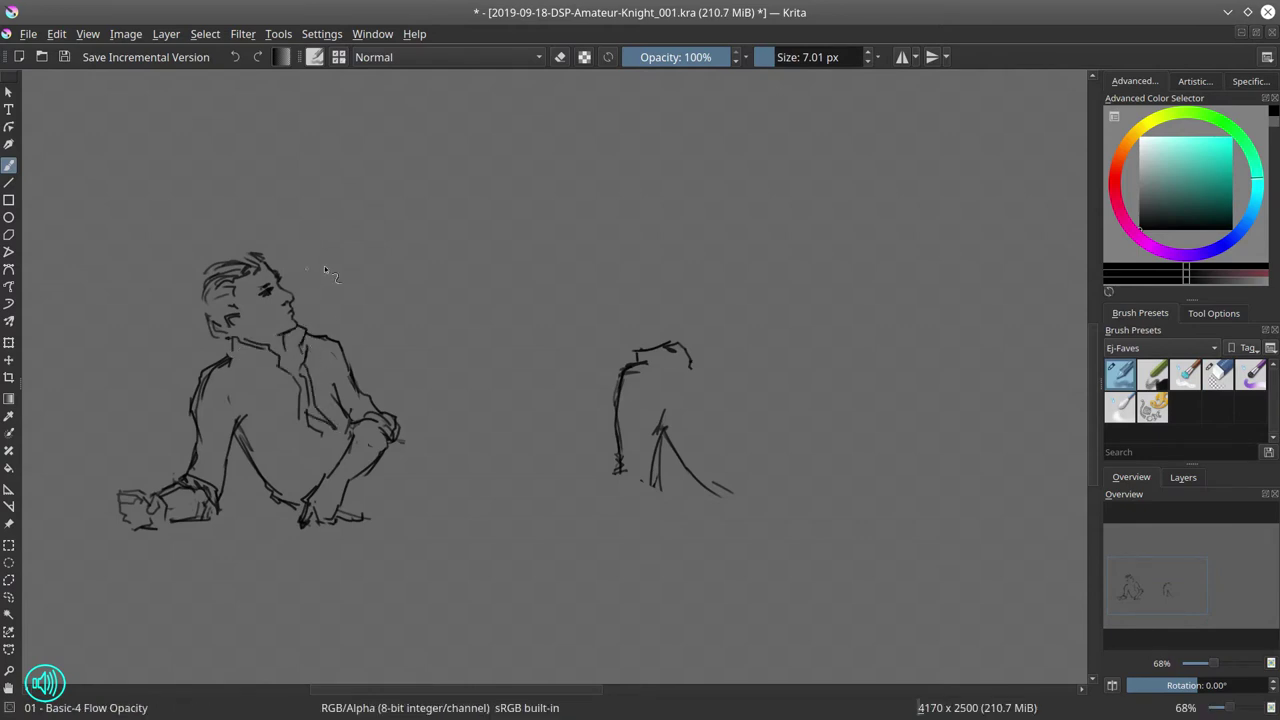
{"action": "key", "text": "slash"}
{"action": "key", "text": "slash"}
{"action": "left_click_drag", "start_coordinate": [228, 357], "coordinate": [198, 412]}
{"action": "key", "text": "slash"}
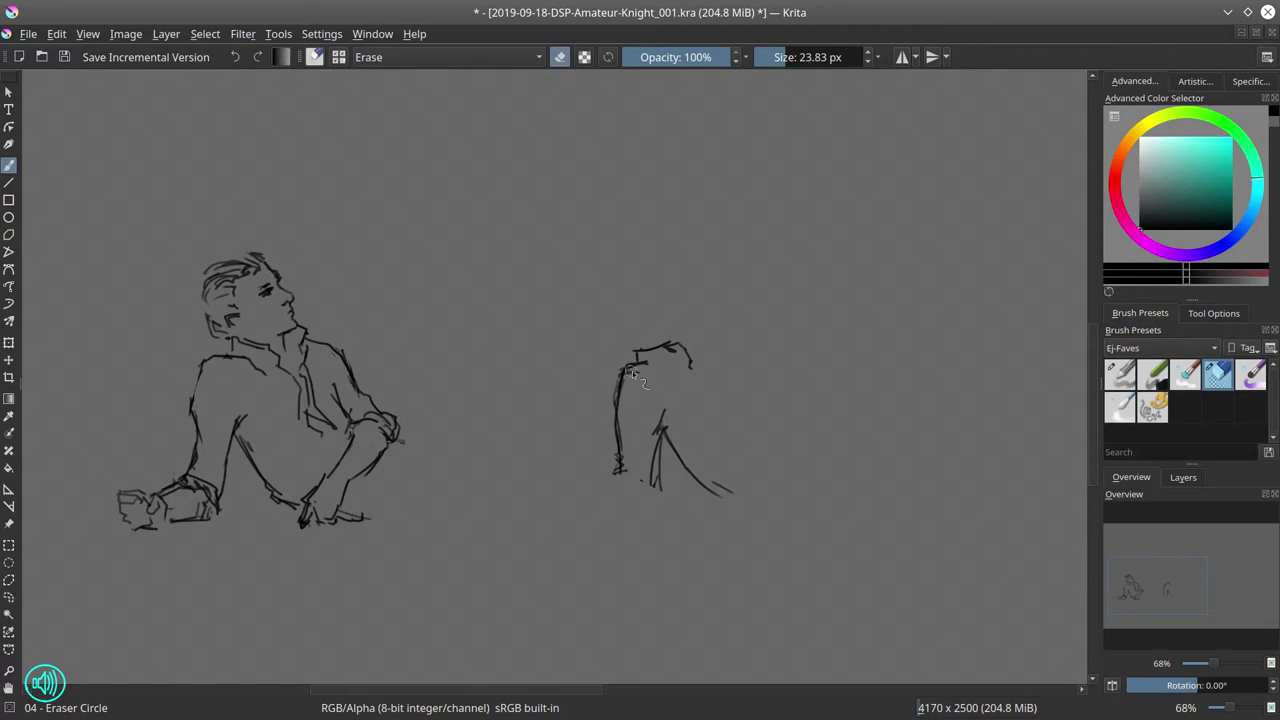
{"action": "mouse_move", "coordinate": [632, 371]}
{"action": "left_mouse_down"}
{"action": "mouse_move", "coordinate": [657, 343]}
{"action": "mouse_move", "coordinate": [715, 490]}
{"action": "left_mouse_up"}
{"action": "key", "text": "slash"}
{"action": "left_click_drag", "start_coordinate": [212, 292], "coordinate": [196, 358]}
{"action": "left_click_drag", "start_coordinate": [222, 338], "coordinate": [242, 381]}
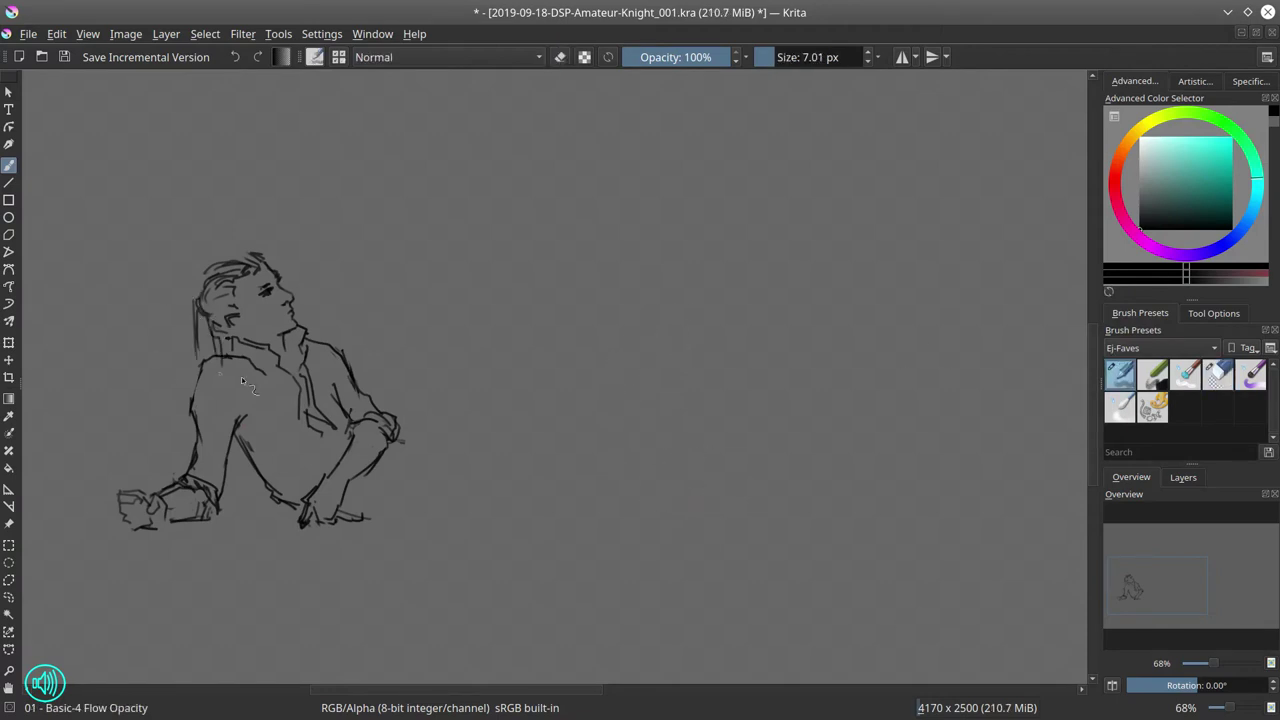
Sketch the raised leg's thigh, knee and lower leg
{"action": "mouse_move", "coordinate": [362, 488]}
{"action": "left_mouse_down"}
{"action": "mouse_move", "coordinate": [348, 530]}
{"action": "mouse_move", "coordinate": [356, 508]}
{"action": "left_mouse_up"}
{"action": "left_click_drag", "start_coordinate": [400, 462], "coordinate": [384, 508]}
{"action": "mouse_move", "coordinate": [404, 418]}
{"action": "left_mouse_down"}
{"action": "mouse_move", "coordinate": [464, 366]}
{"action": "mouse_move", "coordinate": [536, 370]}
{"action": "mouse_move", "coordinate": [467, 452]}
{"action": "left_mouse_up"}
{"action": "left_click_drag", "start_coordinate": [504, 344], "coordinate": [586, 436]}
{"action": "left_click_drag", "start_coordinate": [546, 374], "coordinate": [562, 394]}
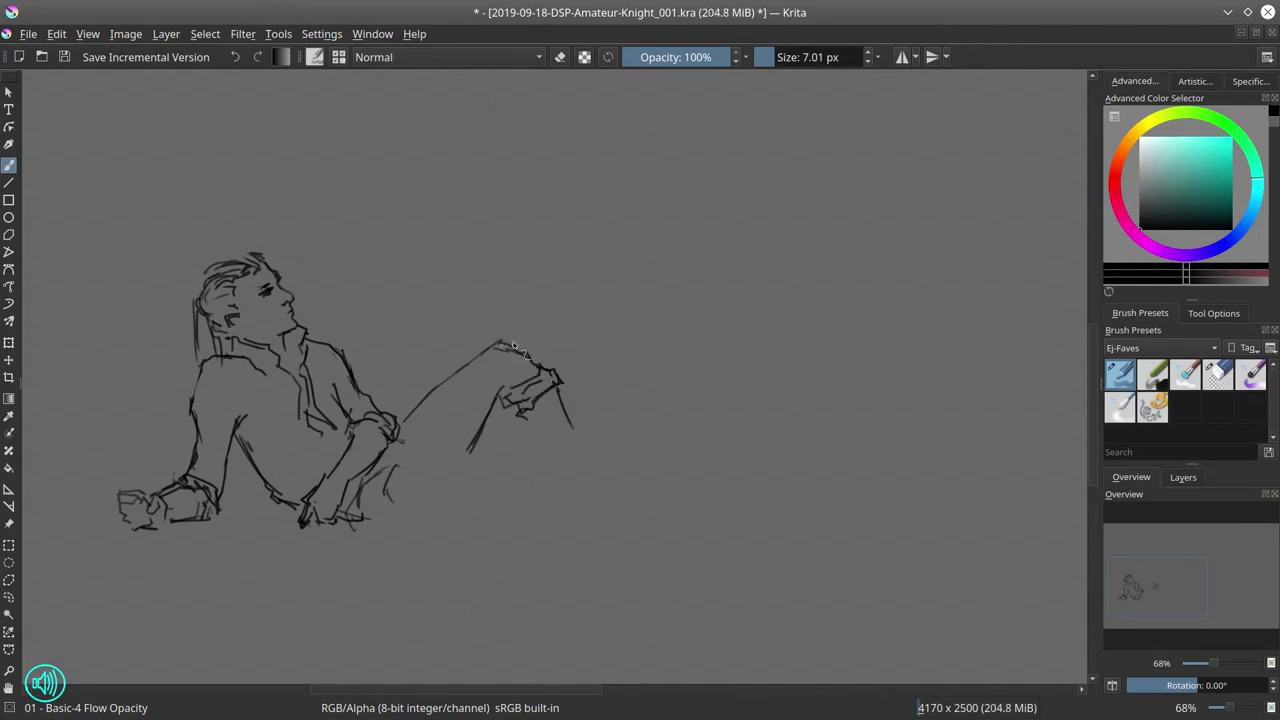
{"action": "mouse_move", "coordinate": [512, 342]}
{"action": "left_mouse_down"}
{"action": "mouse_move", "coordinate": [536, 362]}
{"action": "mouse_move", "coordinate": [565, 468]}
{"action": "left_mouse_up"}
Erase the rough knee lines and redraw the knee, calf and bottom contour
{"action": "key", "text": "slash"}
{"action": "left_click_drag", "start_coordinate": [520, 390], "coordinate": [560, 420]}
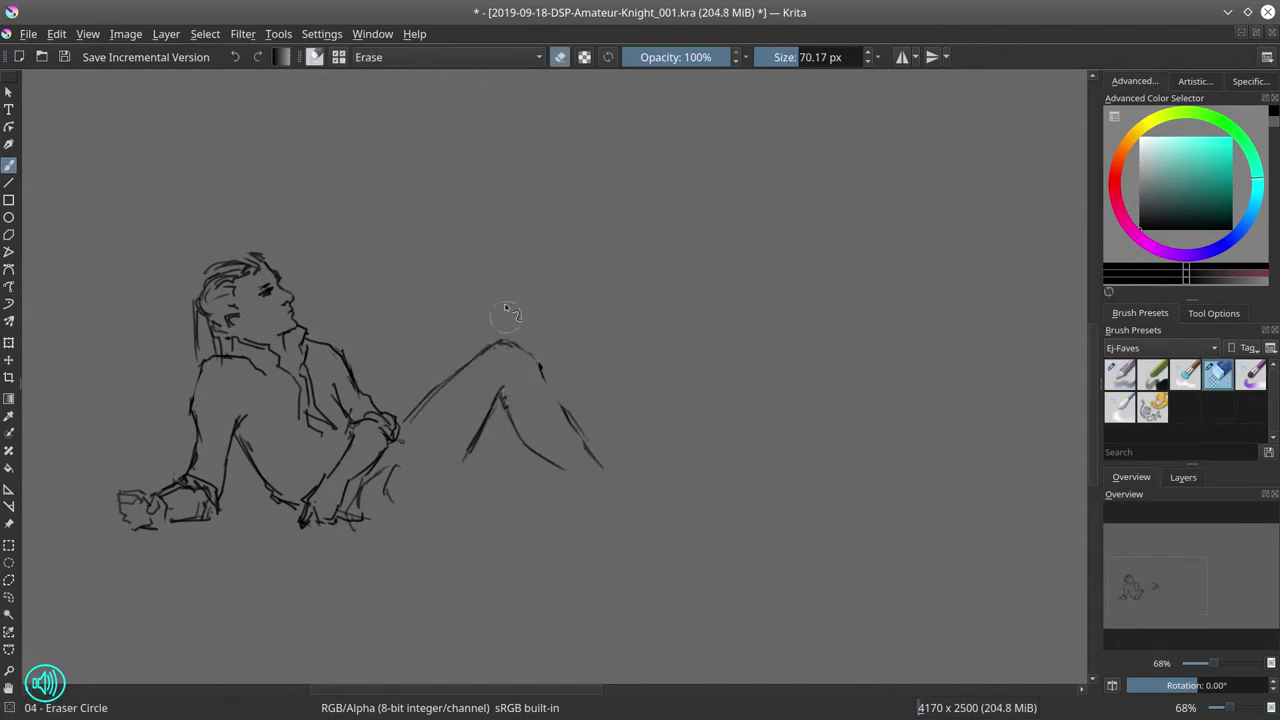
{"action": "left_click_drag", "start_coordinate": [384, 470], "coordinate": [390, 502]}
{"action": "key", "text": "slash"}
{"action": "left_click_drag", "start_coordinate": [512, 340], "coordinate": [558, 402]}
{"action": "left_click_drag", "start_coordinate": [508, 436], "coordinate": [564, 420]}
{"action": "left_click_drag", "start_coordinate": [556, 392], "coordinate": [572, 420]}
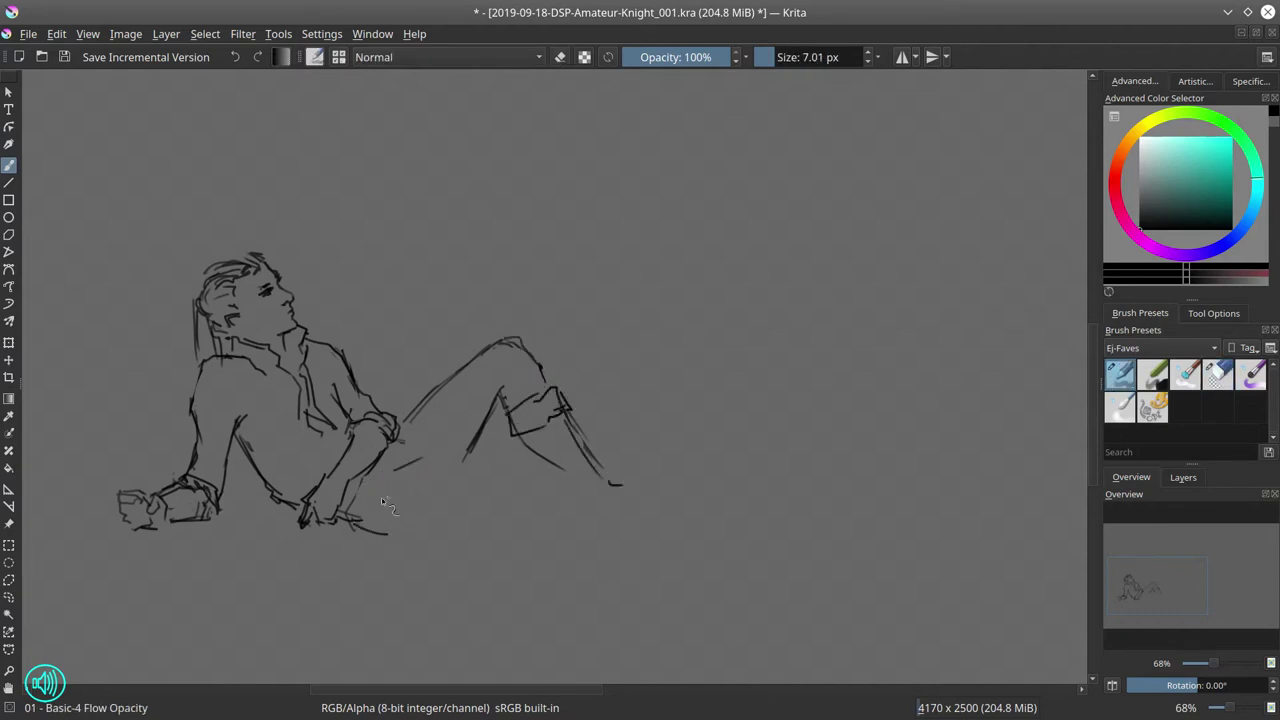
{"action": "left_click_drag", "start_coordinate": [386, 533], "coordinate": [431, 530]}
Draw the ground line and the outstretched leg's foot with sole and toes, cleaning stray lines
{"action": "key", "text": "slash"}
{"action": "mouse_move", "coordinate": [470, 445]}
{"action": "left_mouse_down"}
{"action": "mouse_move", "coordinate": [400, 466]}
{"action": "mouse_move", "coordinate": [419, 508]}
{"action": "mouse_move", "coordinate": [480, 428]}
{"action": "left_mouse_up"}
{"action": "key", "text": "slash"}
{"action": "key", "text": "slash"}
{"action": "mouse_move", "coordinate": [428, 478]}
{"action": "left_mouse_down"}
{"action": "mouse_move", "coordinate": [408, 508]}
{"action": "mouse_move", "coordinate": [492, 478]}
{"action": "left_mouse_up"}
{"action": "key", "text": "slash"}
{"action": "left_click_drag", "start_coordinate": [431, 532], "coordinate": [476, 531]}
{"action": "left_click_drag", "start_coordinate": [488, 480], "coordinate": [522, 490]}
{"action": "left_click_drag", "start_coordinate": [485, 530], "coordinate": [500, 524]}
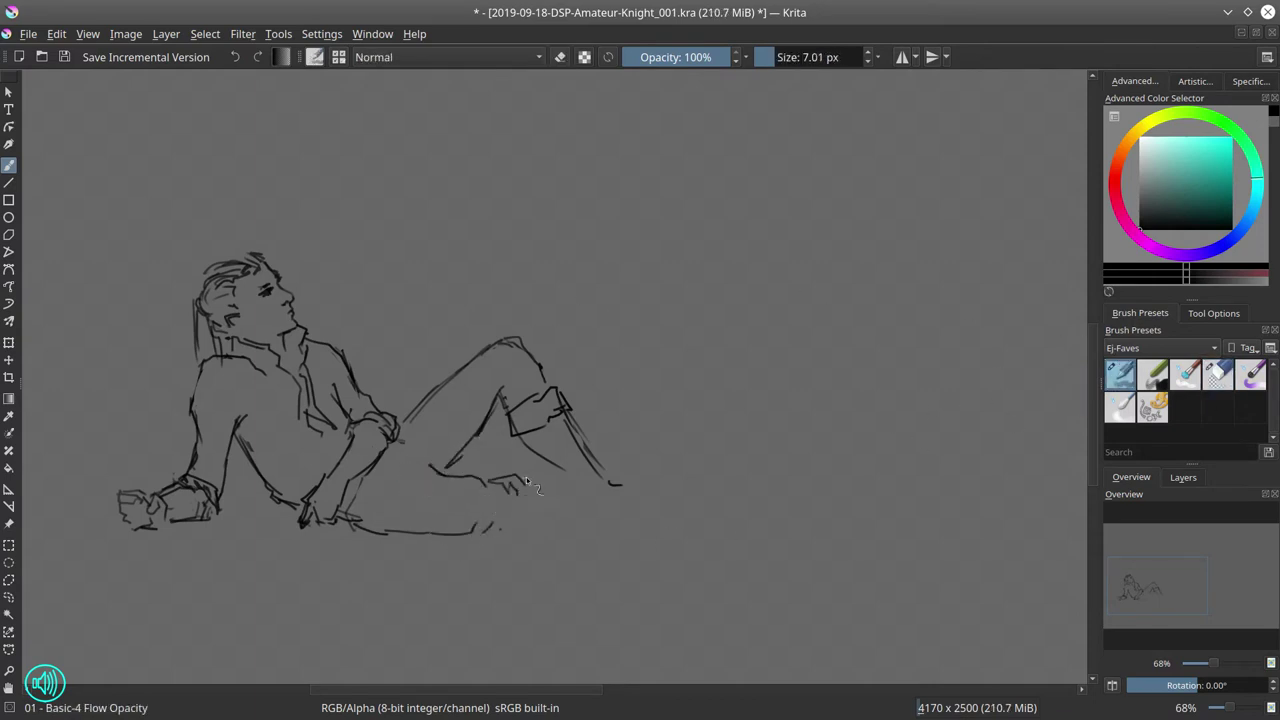
{"action": "left_click_drag", "start_coordinate": [563, 494], "coordinate": [580, 498]}
{"action": "left_click_drag", "start_coordinate": [620, 523], "coordinate": [696, 516]}
{"action": "left_click_drag", "start_coordinate": [532, 482], "coordinate": [544, 525]}
{"action": "key", "text": "slash"}
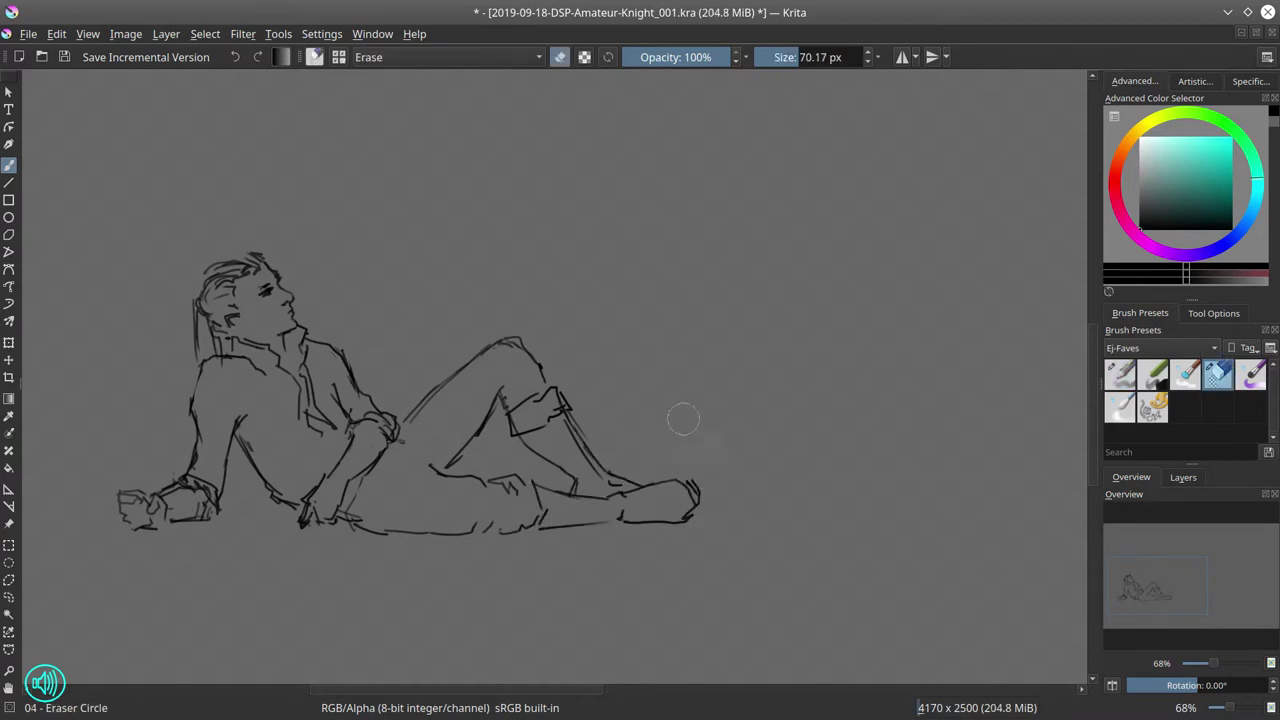
{"action": "left_click_drag", "start_coordinate": [566, 440], "coordinate": [600, 476]}
{"action": "key", "text": "slash"}
Sketch a sword with hilt and blade lying on the ground below the figure
{"action": "left_click_drag", "start_coordinate": [306, 551], "coordinate": [346, 548]}
{"action": "mouse_move", "coordinate": [250, 540]}
{"action": "left_mouse_down"}
{"action": "mouse_move", "coordinate": [283, 559]}
{"action": "mouse_move", "coordinate": [234, 558]}
{"action": "left_mouse_up"}
{"action": "mouse_move", "coordinate": [322, 545]}
{"action": "left_mouse_down"}
{"action": "mouse_move", "coordinate": [358, 550]}
{"action": "mouse_move", "coordinate": [428, 612]}
{"action": "left_mouse_up"}
{"action": "left_click_drag", "start_coordinate": [290, 562], "coordinate": [426, 628]}
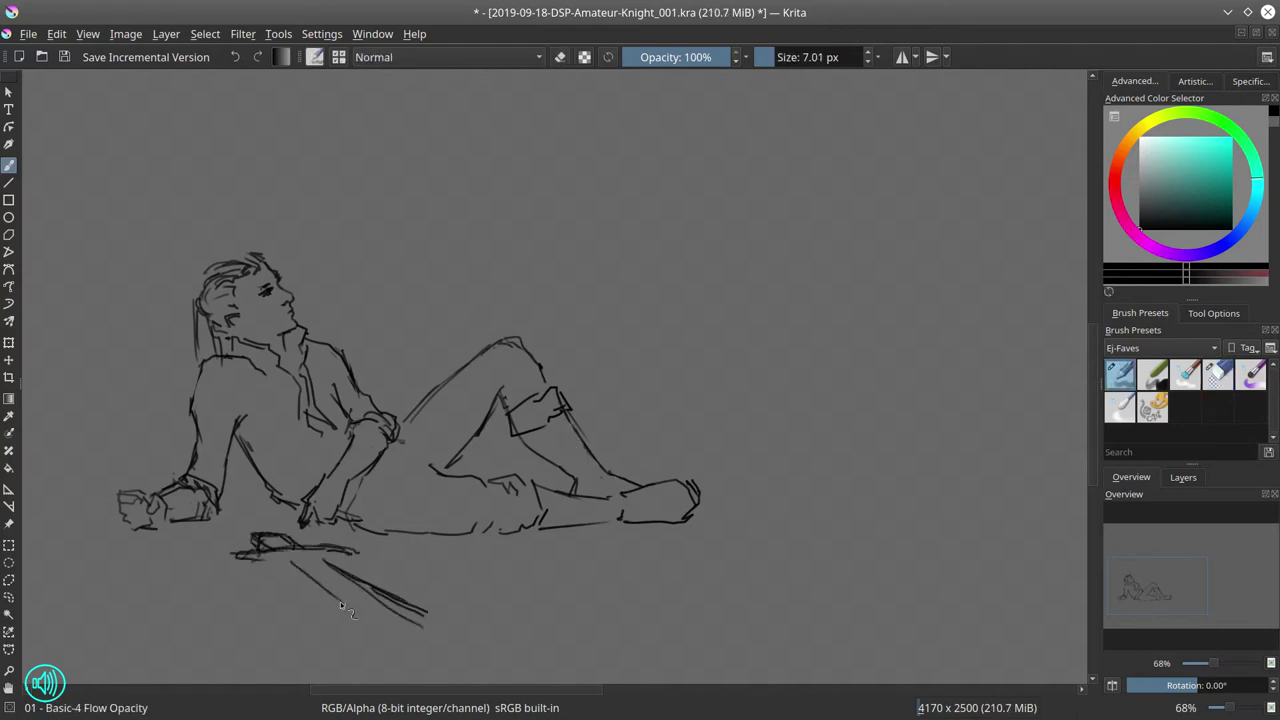
Save, show the Background painting, and enlarge Layer 4's sketch over the painting's fallen figure
{"action": "key", "text": "alt+f"}
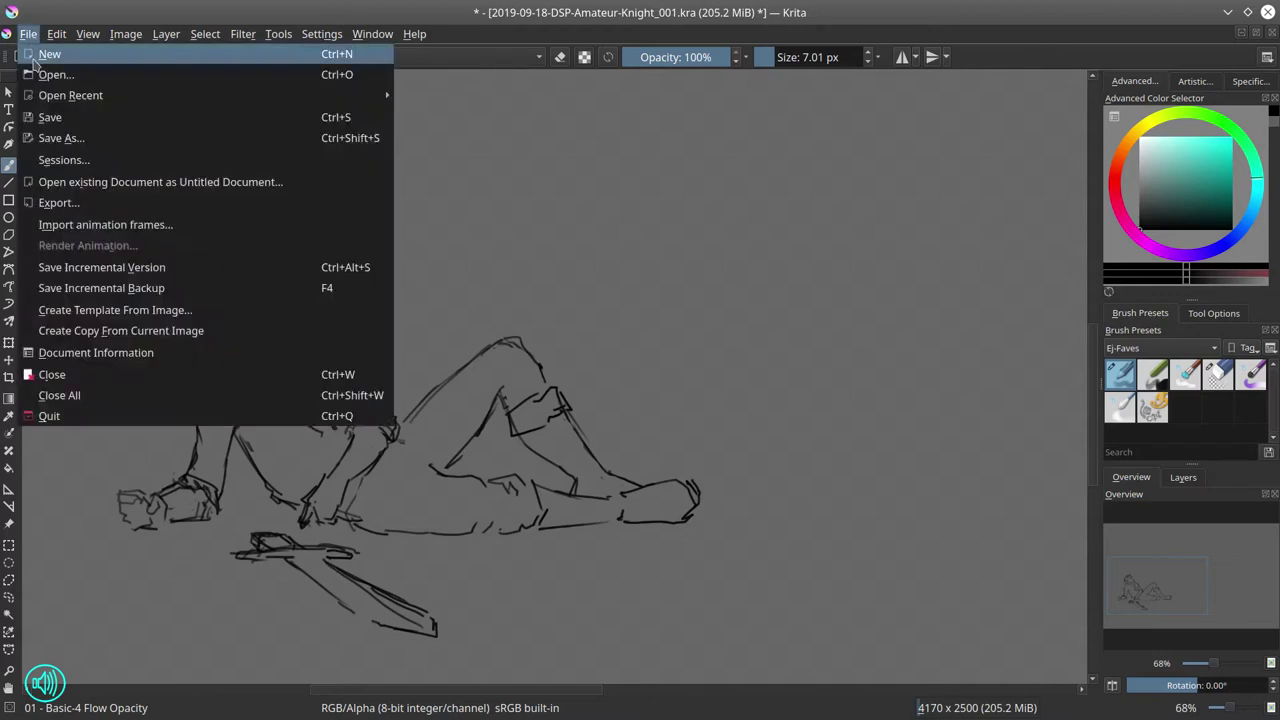
{"action": "key", "text": "ctrl+s"}
{"action": "left_click", "coordinate": [1183, 477]}
{"action": "left_click", "coordinate": [1150, 584]}
{"action": "left_click", "coordinate": [1110, 602]}
{"action": "key", "text": "minus"}
{"action": "key", "text": "minus"}
{"action": "key", "text": "minus"}
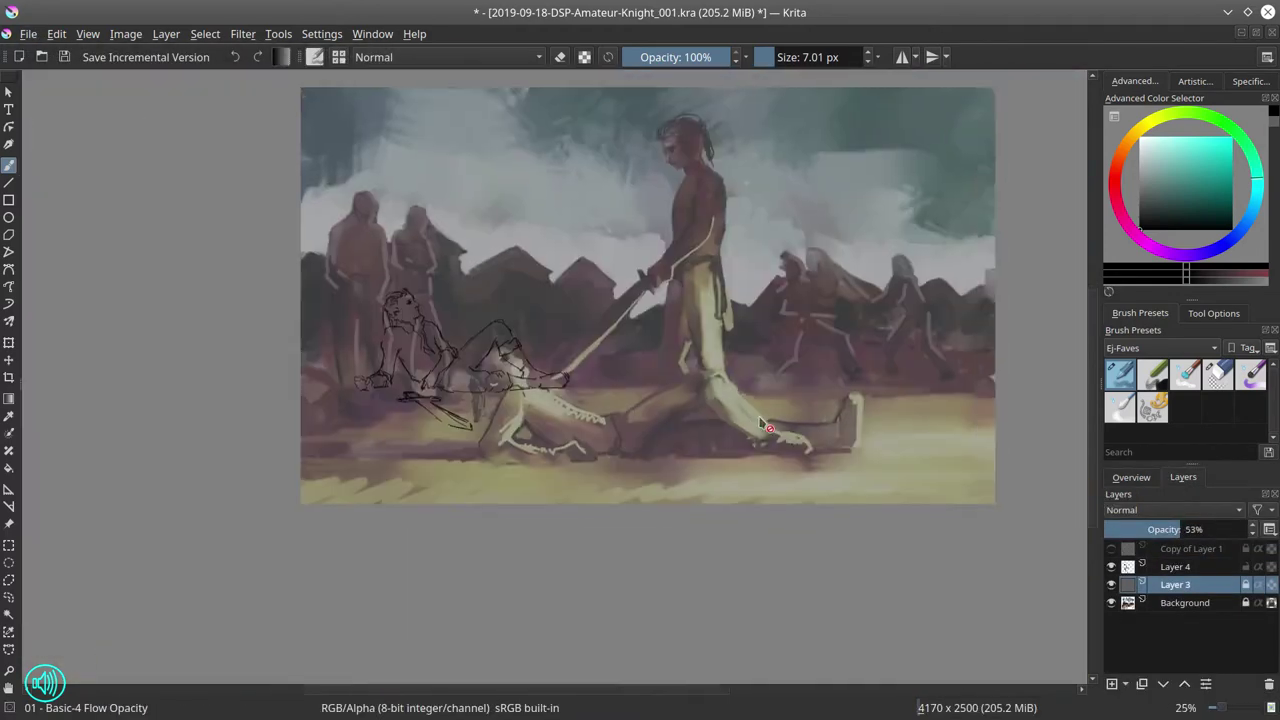
{"action": "key", "text": "Page_Up"}
{"action": "key", "text": "ctrl+t"}
{"action": "left_click_drag", "start_coordinate": [544, 366], "coordinate": [676, 420]}
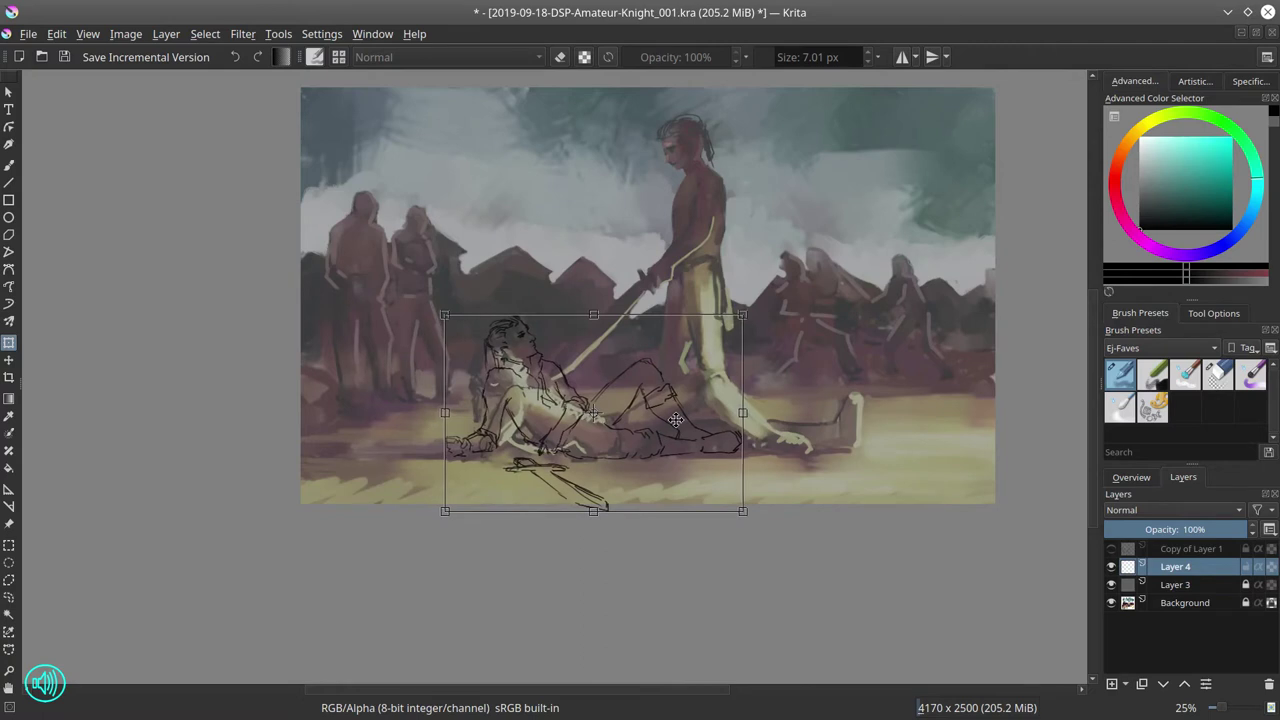
{"action": "key", "text": "Return"}
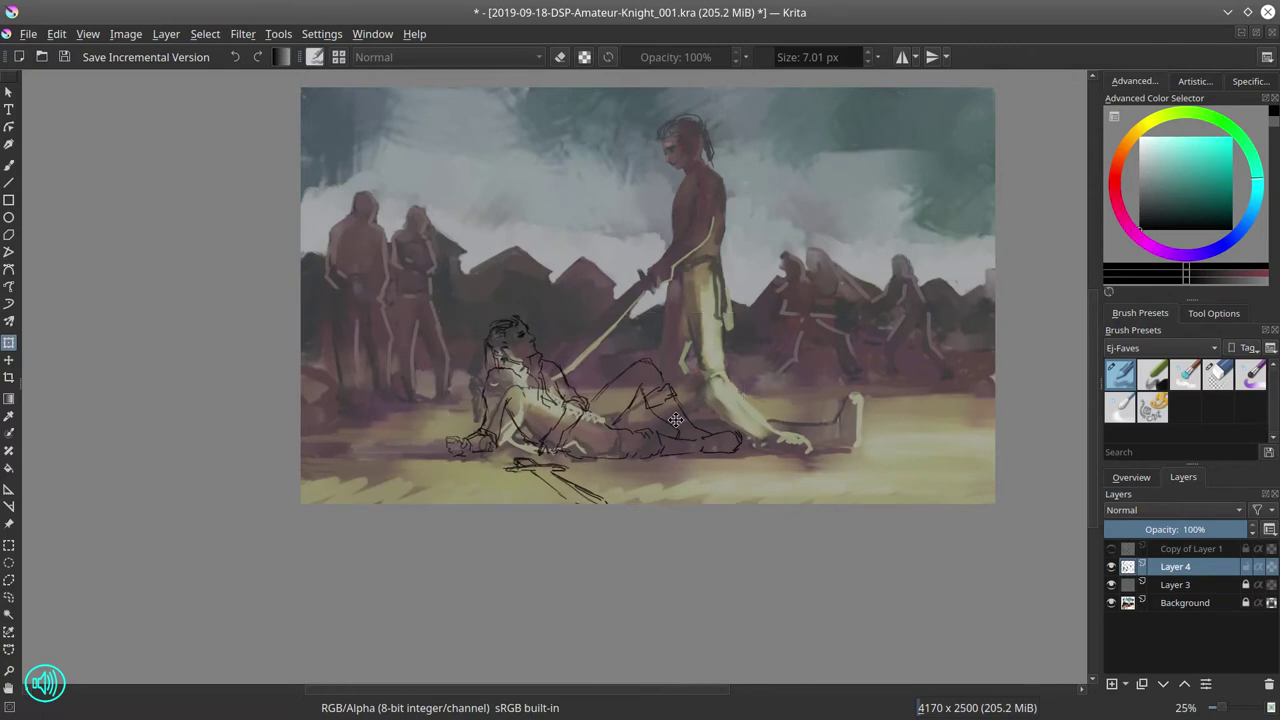
Raise Layer 3 opacity to 89% to fade the painting and add Layer 5 above
{"action": "left_click", "coordinate": [1175, 584]}
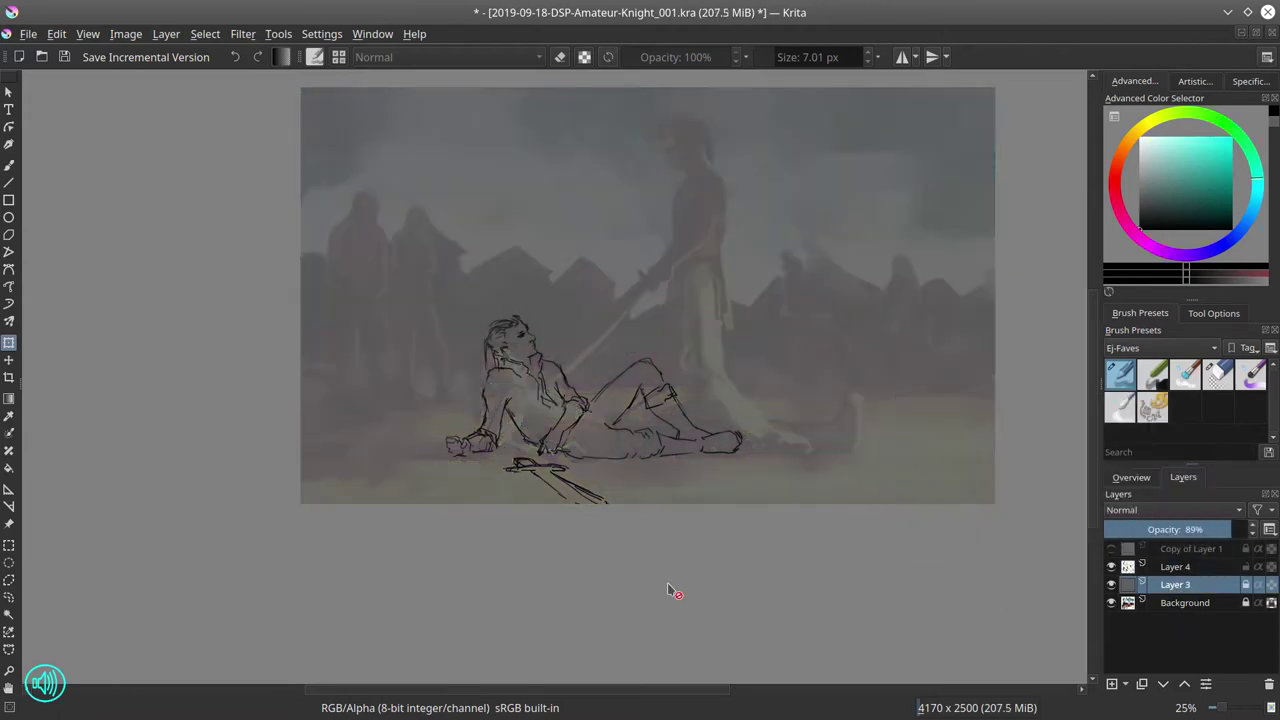
{"action": "left_click", "coordinate": [1110, 602]}
{"action": "key", "text": "Insert"}
{"action": "left_click", "coordinate": [1110, 620]}
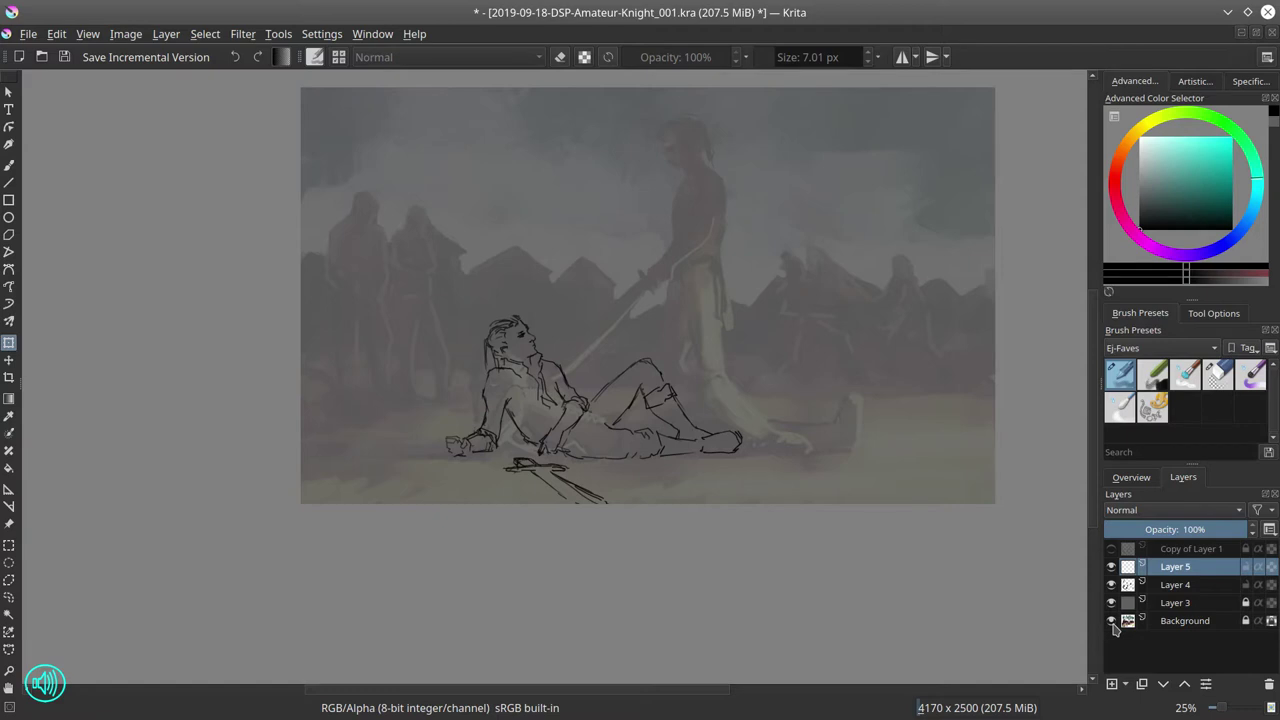
Sketch the knight's head outline, ear, bearded jaw and hair bun on Layer 5
{"action": "key", "text": "b"}
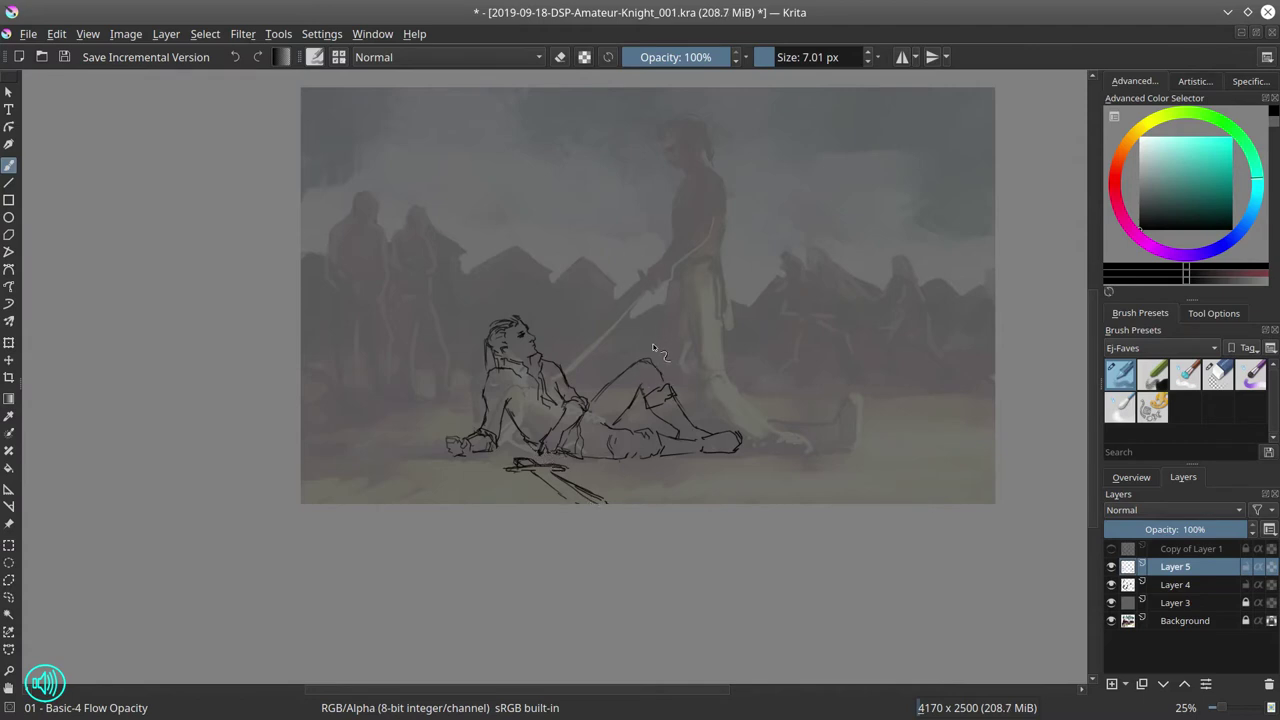
{"action": "scroll", "coordinate": [652, 348], "scroll_direction": "up", "scroll_amount": 5}
{"action": "mouse_move", "coordinate": [527, 243]}
{"action": "left_mouse_down"}
{"action": "mouse_move", "coordinate": [543, 276]}
{"action": "mouse_move", "coordinate": [539, 301]}
{"action": "mouse_move", "coordinate": [535, 276]}
{"action": "mouse_move", "coordinate": [530, 294]}
{"action": "mouse_move", "coordinate": [557, 304]}
{"action": "mouse_move", "coordinate": [546, 301]}
{"action": "mouse_move", "coordinate": [556, 256]}
{"action": "mouse_move", "coordinate": [570, 314]}
{"action": "left_mouse_up"}
{"action": "key", "text": "e"}
{"action": "key", "text": "e"}
{"action": "mouse_move", "coordinate": [538, 272]}
{"action": "left_mouse_down"}
{"action": "mouse_move", "coordinate": [540, 300]}
{"action": "mouse_move", "coordinate": [562, 262]}
{"action": "mouse_move", "coordinate": [575, 307]}
{"action": "mouse_move", "coordinate": [596, 306]}
{"action": "left_mouse_up"}
{"action": "mouse_move", "coordinate": [604, 252]}
{"action": "left_mouse_down"}
{"action": "mouse_move", "coordinate": [612, 304]}
{"action": "mouse_move", "coordinate": [612, 272]}
{"action": "mouse_move", "coordinate": [628, 282]}
{"action": "mouse_move", "coordinate": [588, 340]}
{"action": "left_mouse_up"}
{"action": "left_click", "coordinate": [1218, 375]}
{"action": "left_click", "coordinate": [1120, 375]}
{"action": "mouse_move", "coordinate": [526, 232]}
{"action": "left_mouse_down"}
{"action": "mouse_move", "coordinate": [657, 220]}
{"action": "mouse_move", "coordinate": [647, 280]}
{"action": "mouse_move", "coordinate": [652, 200]}
{"action": "left_mouse_up"}
{"action": "left_click_drag", "start_coordinate": [521, 228], "coordinate": [534, 198]}
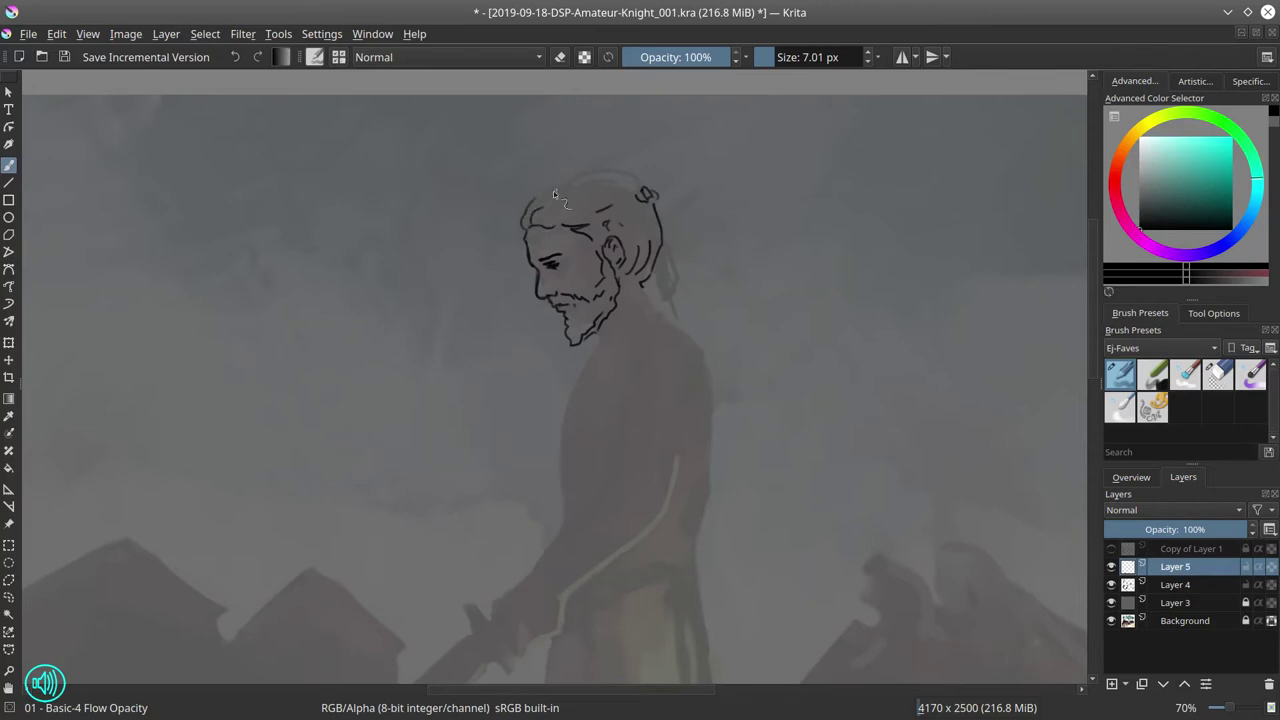
Add a ponytail, redraw the knight's shoulder and back, draw his arm reaching down, and zoom out to 31%
{"action": "key", "text": "slash"}
{"action": "left_click_drag", "start_coordinate": [652, 216], "coordinate": [648, 286]}
{"action": "key", "text": "slash"}
{"action": "mouse_move", "coordinate": [656, 200]}
{"action": "left_mouse_down"}
{"action": "mouse_move", "coordinate": [685, 308]}
{"action": "mouse_move", "coordinate": [656, 300]}
{"action": "mouse_move", "coordinate": [699, 350]}
{"action": "left_mouse_up"}
{"action": "mouse_move", "coordinate": [694, 372]}
{"action": "left_mouse_down"}
{"action": "mouse_move", "coordinate": [686, 431]}
{"action": "mouse_move", "coordinate": [610, 448]}
{"action": "left_mouse_up"}
{"action": "left_click_drag", "start_coordinate": [690, 385], "coordinate": [658, 515]}
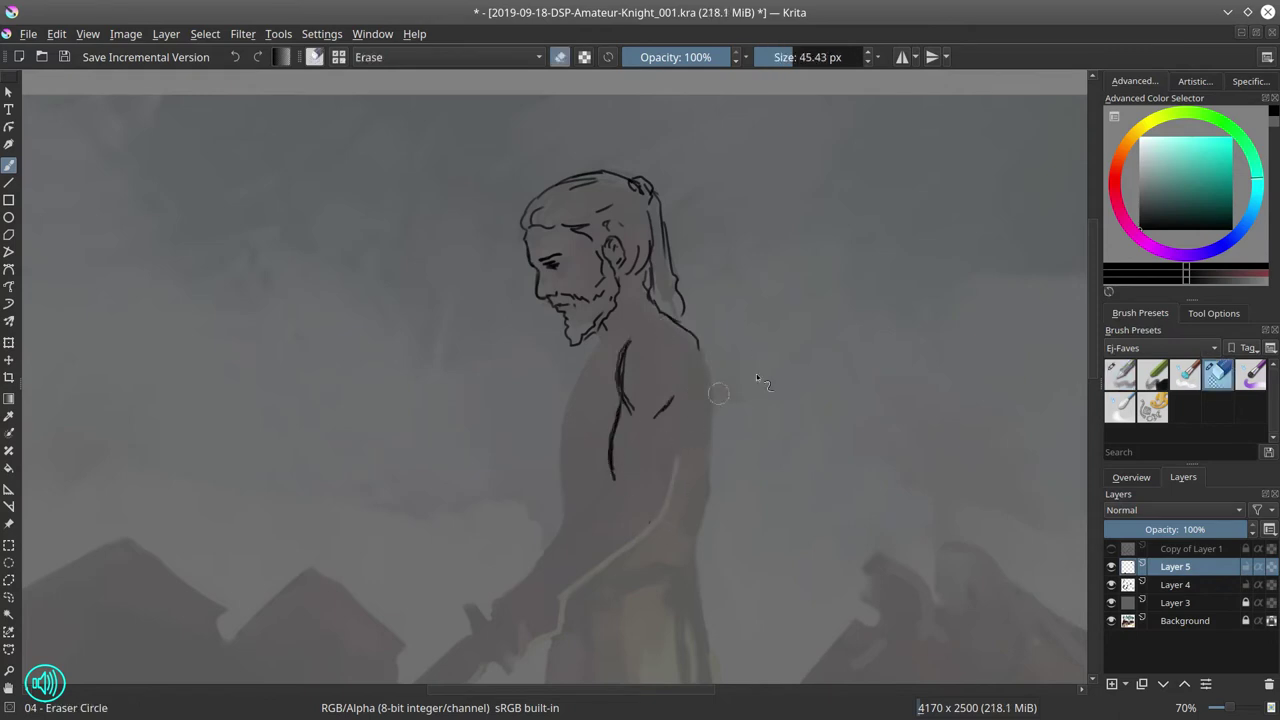
{"action": "left_click_drag", "start_coordinate": [680, 465], "coordinate": [652, 522]}
{"action": "left_click_drag", "start_coordinate": [688, 380], "coordinate": [678, 462]}
{"action": "left_click_drag", "start_coordinate": [521, 581], "coordinate": [613, 485]}
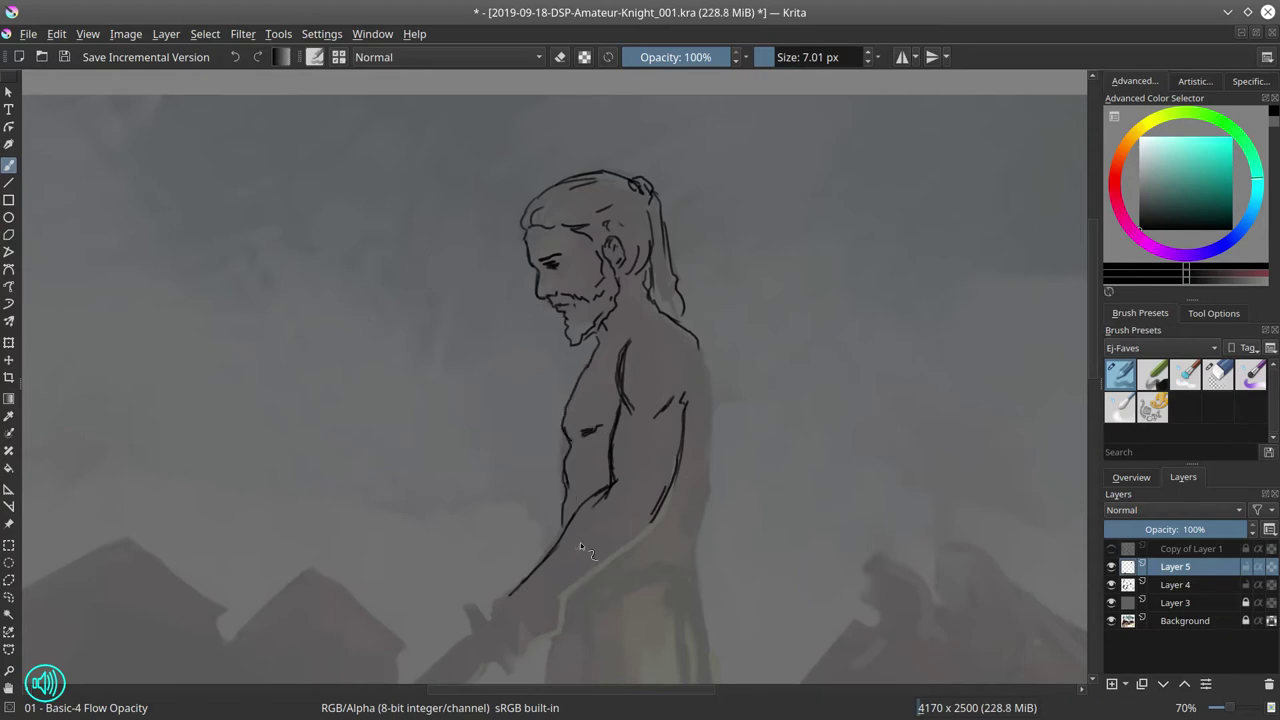
{"action": "left_click_drag", "start_coordinate": [696, 340], "coordinate": [714, 406]}
{"action": "scroll", "coordinate": [714, 449], "scroll_direction": "down", "scroll_amount": 4}
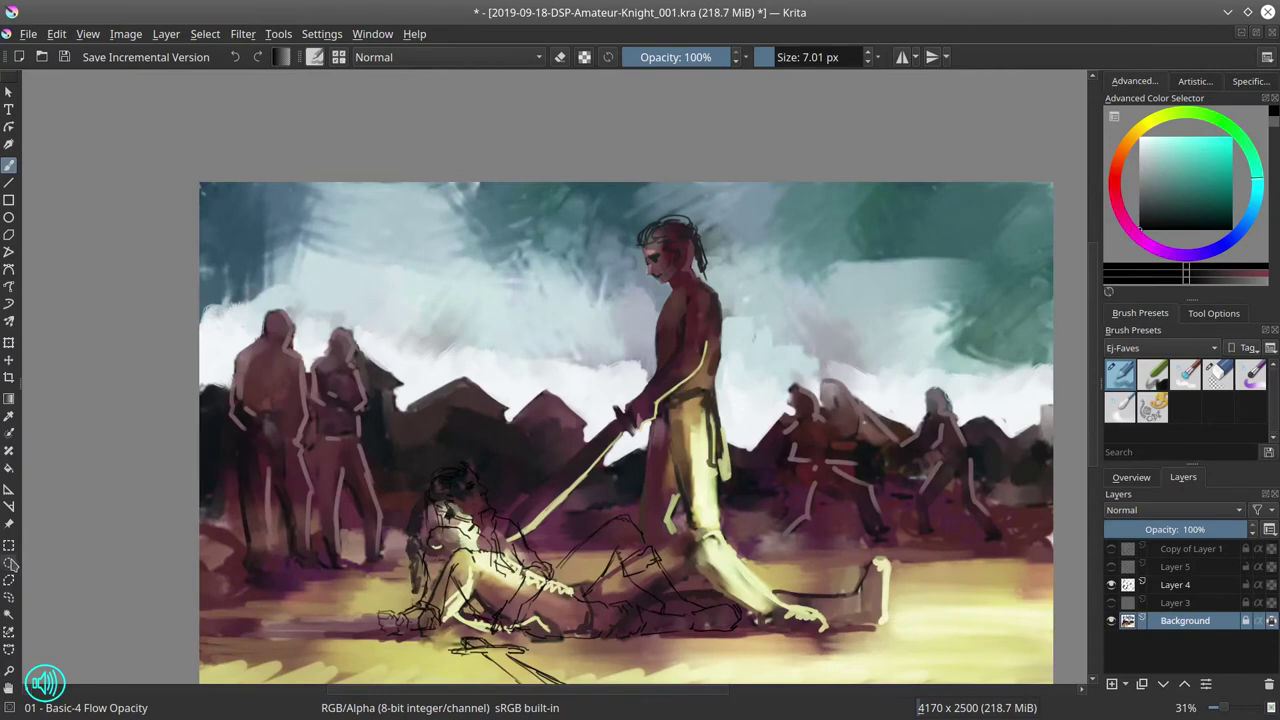
Lasso the left and right bystander areas of the colour study and paste them as a new layer
{"action": "left_click", "coordinate": [9, 579]}
{"action": "mouse_move", "coordinate": [178, 238]}
{"action": "left_mouse_down"}
{"action": "mouse_move", "coordinate": [236, 470]}
{"action": "mouse_move", "coordinate": [248, 340]}
{"action": "mouse_move", "coordinate": [306, 343]}
{"action": "mouse_move", "coordinate": [318, 372]}
{"action": "mouse_move", "coordinate": [365, 350]}
{"action": "mouse_move", "coordinate": [378, 462]}
{"action": "mouse_move", "coordinate": [502, 513]}
{"action": "mouse_move", "coordinate": [648, 392]}
{"action": "mouse_move", "coordinate": [608, 163]}
{"action": "mouse_move", "coordinate": [182, 116]}
{"action": "left_mouse_up"}
{"action": "mouse_move", "coordinate": [718, 182]}
{"action": "left_mouse_down"}
{"action": "mouse_move", "coordinate": [724, 312]}
{"action": "mouse_move", "coordinate": [954, 508]}
{"action": "mouse_move", "coordinate": [720, 182]}
{"action": "left_mouse_up"}
{"action": "left_click", "coordinate": [56, 33]}
{"action": "left_click", "coordinate": [59, 90]}
{"action": "left_click", "coordinate": [56, 33]}
{"action": "left_click", "coordinate": [70, 180]}
Shift the pasted bystander layer slightly upward
{"action": "left_click", "coordinate": [205, 33]}
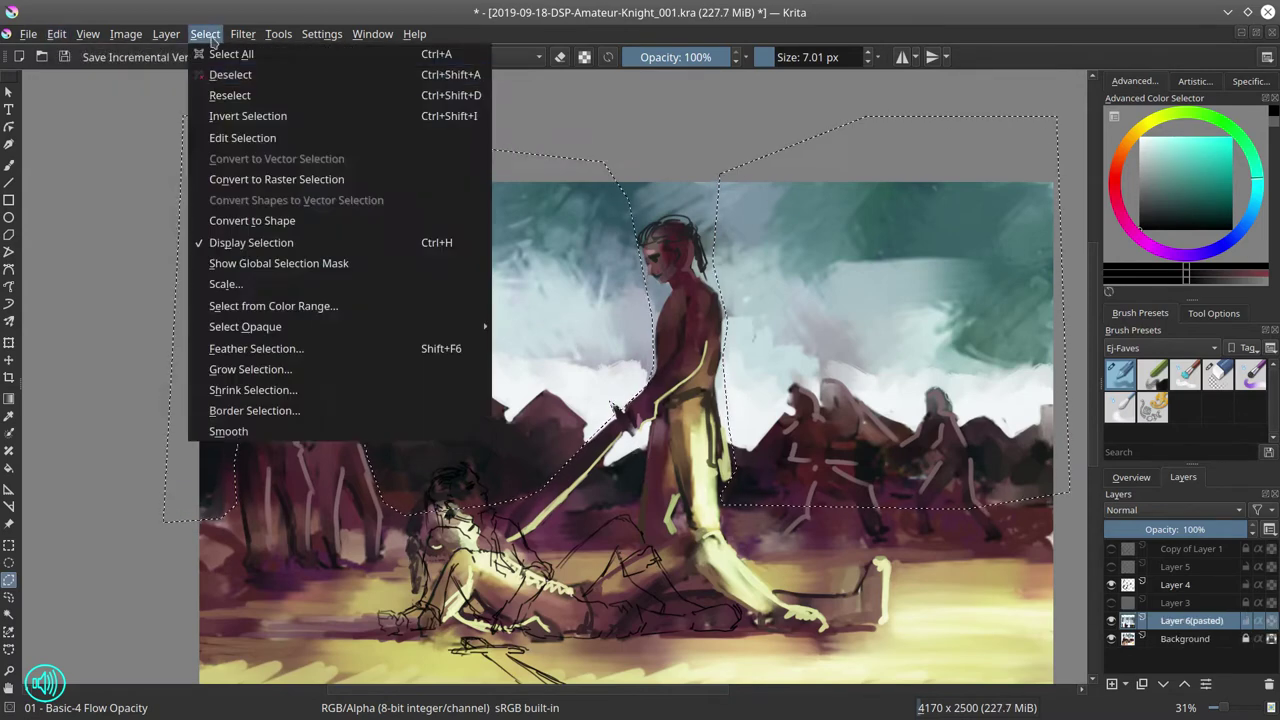
{"action": "left_click", "coordinate": [225, 74]}
{"action": "key", "text": "t"}
{"action": "left_click_drag", "start_coordinate": [787, 497], "coordinate": [788, 468]}
{"action": "left_click", "coordinate": [207, 34]}
{"action": "left_click", "coordinate": [216, 40]}
Erase the stray dark shapes on the right with an enlarged circular eraser
{"action": "left_click", "coordinate": [1217, 373]}
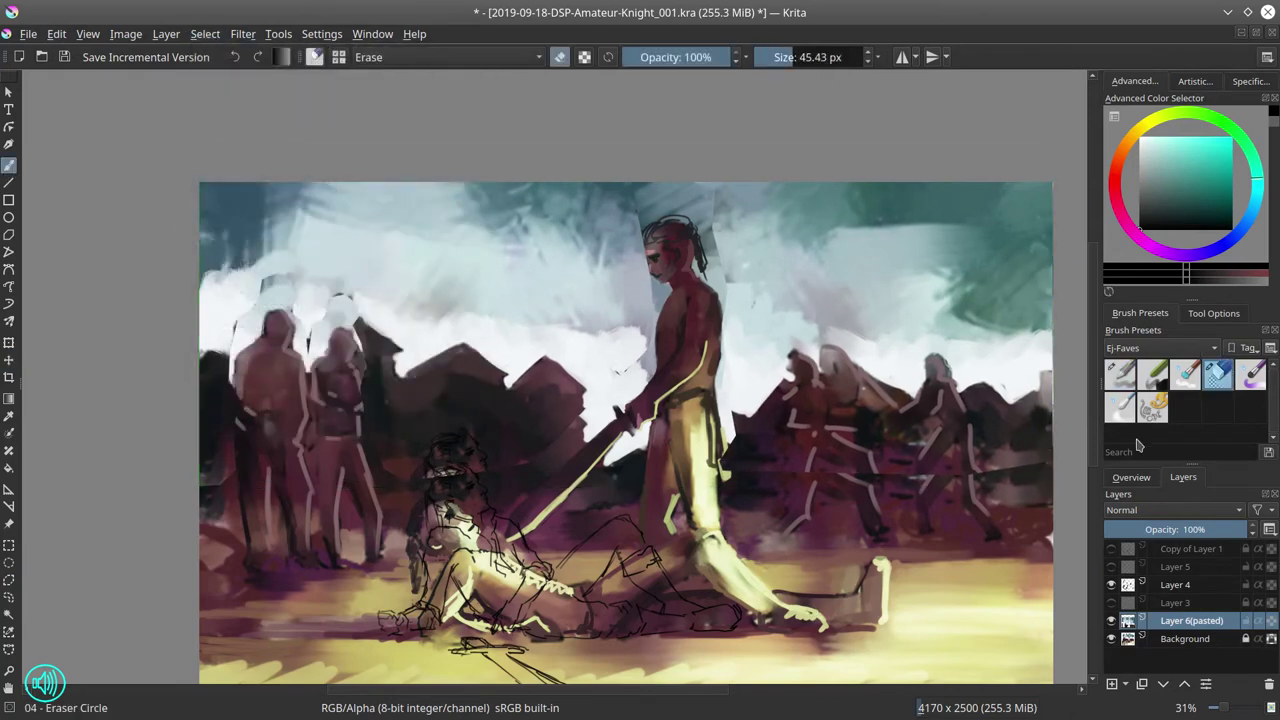
{"action": "key", "text": "bracketright"}
{"action": "left_click_drag", "start_coordinate": [938, 370], "coordinate": [960, 390]}
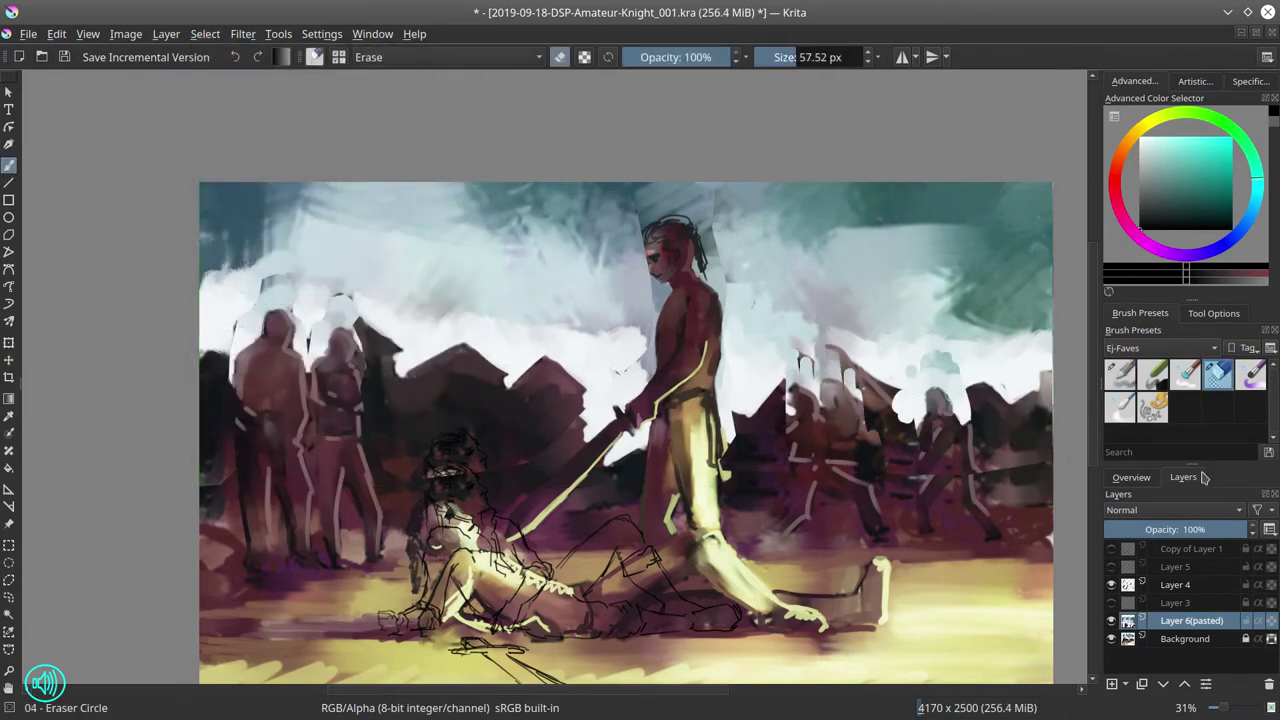
Duplicate the Background layer and merge the pasted layer down into the copy
{"action": "right_click", "coordinate": [1210, 638]}
{"action": "left_click", "coordinate": [1070, 366]}
{"action": "right_click", "coordinate": [1208, 624]}
{"action": "left_click", "coordinate": [1052, 364]}
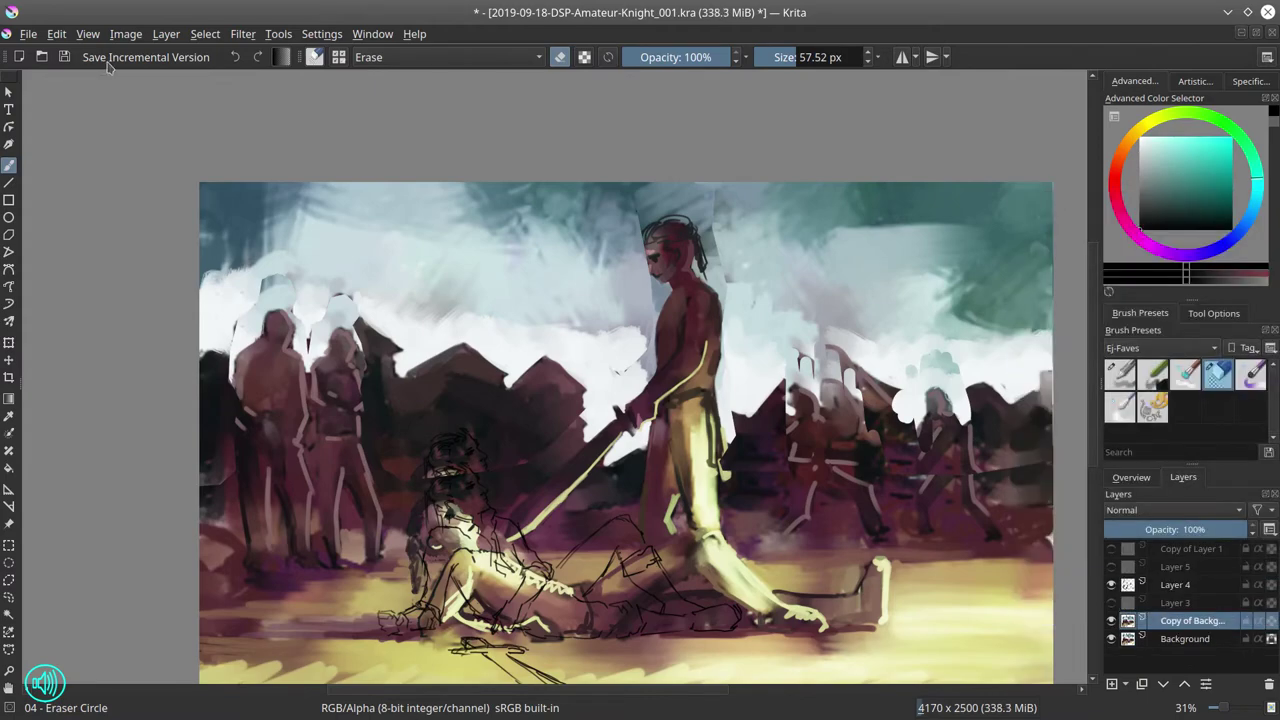
Save an incremental version as _002.kra, then briefly view the open-image browser
{"action": "left_click", "coordinate": [70, 59]}
{"action": "left_click", "coordinate": [28, 34]}
{"action": "left_click", "coordinate": [80, 71]}
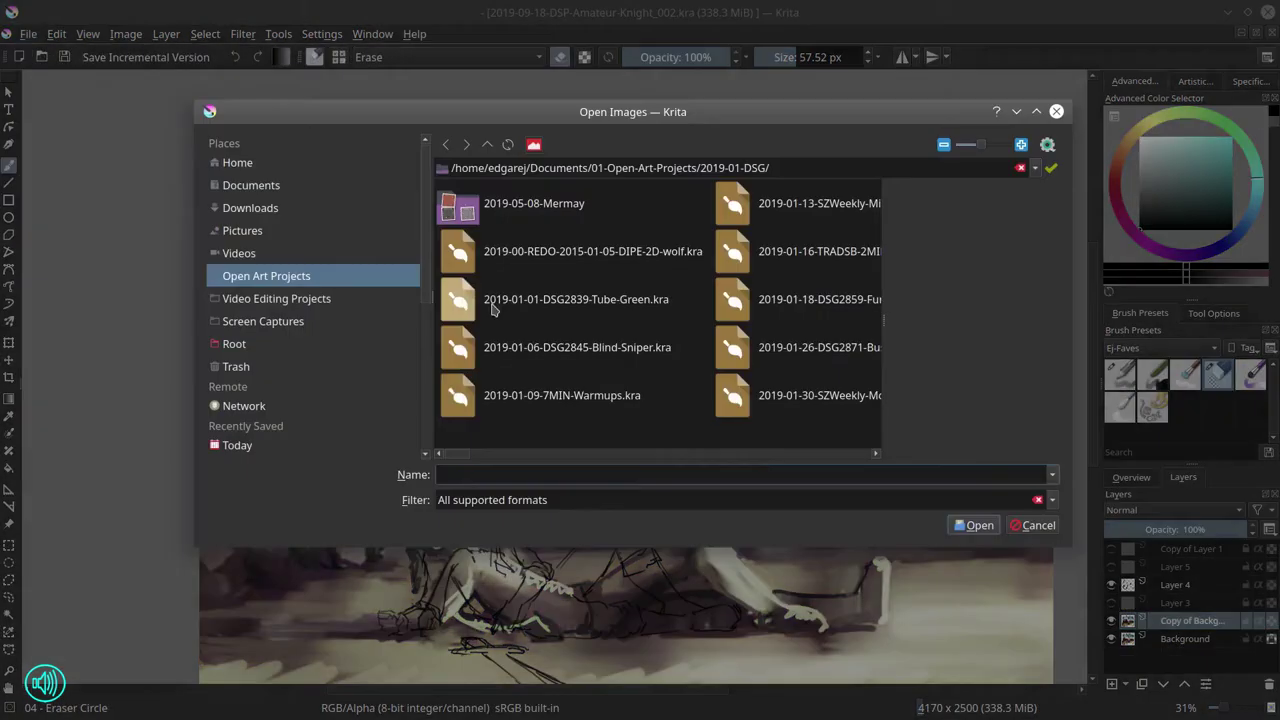
{"action": "scroll", "coordinate": [600, 300], "scroll_direction": "up", "scroll_amount": 3}
{"action": "key", "text": "Escape"}
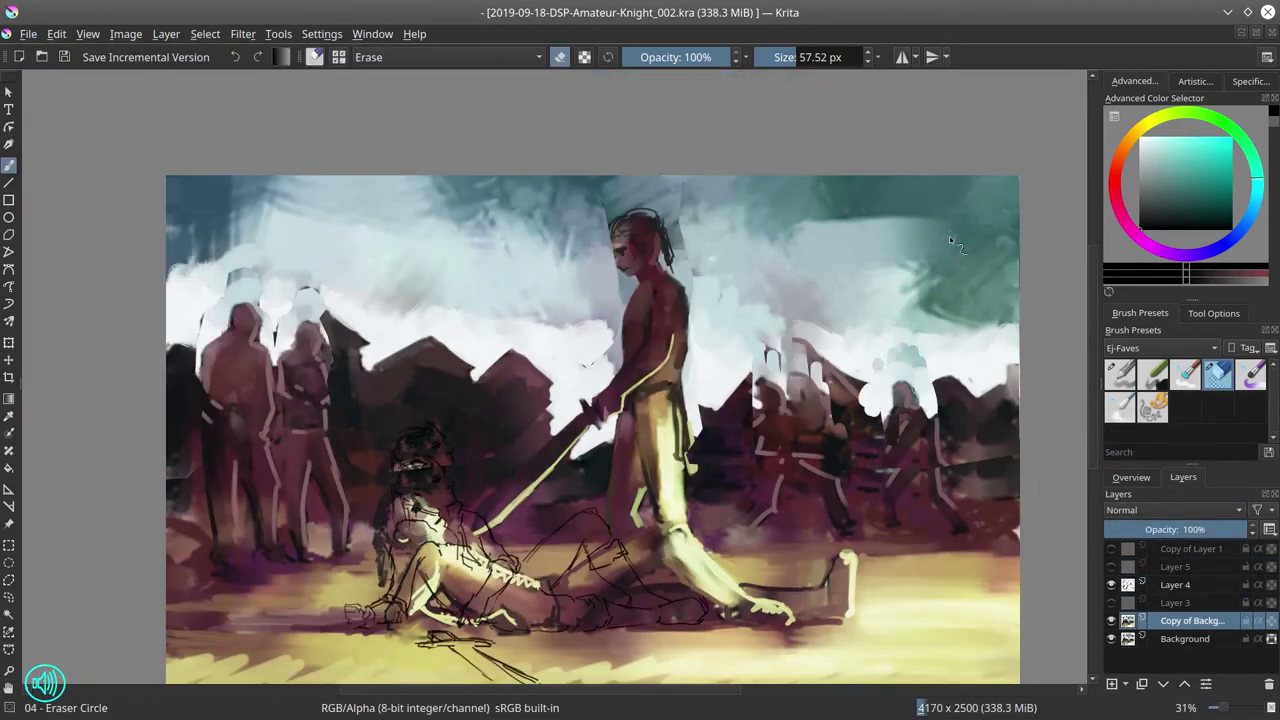
Delete the background copy, show the line-art layers, and make Layer 5 active with the Basic-4 brush
{"action": "right_click", "coordinate": [1216, 626]}
{"action": "left_click", "coordinate": [1060, 340]}
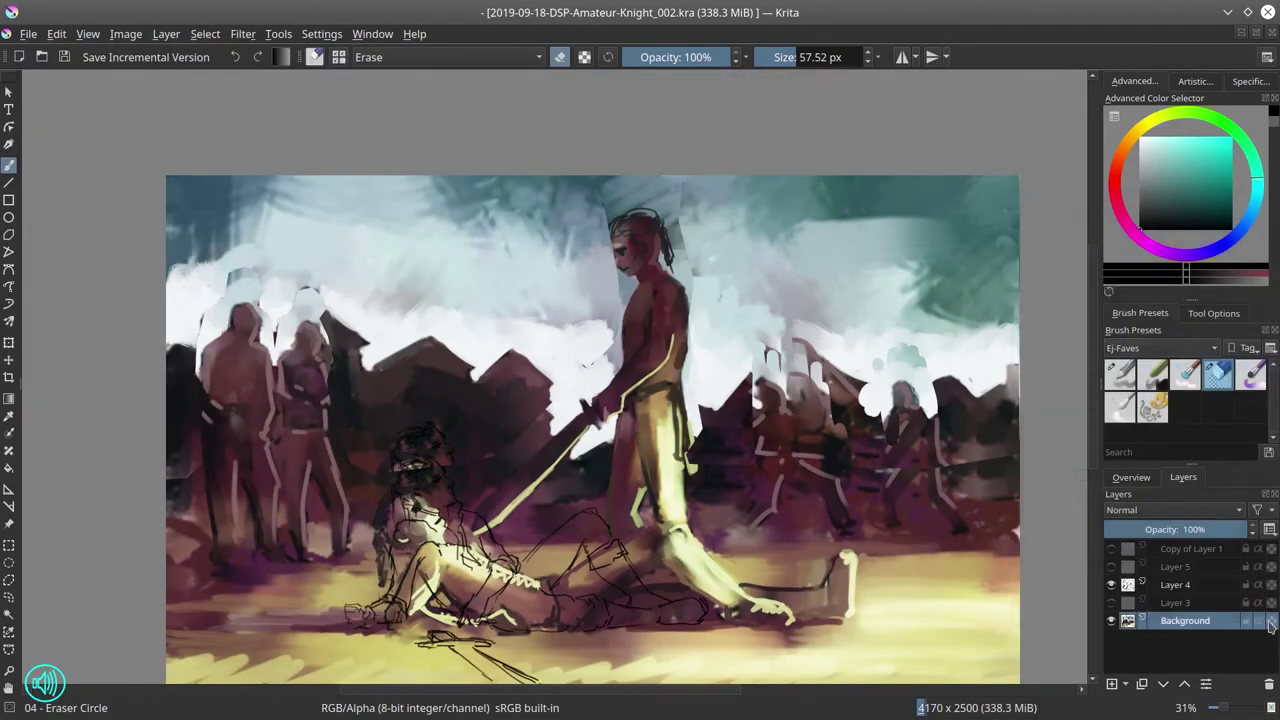
{"action": "left_click", "coordinate": [1111, 602]}
{"action": "left_click", "coordinate": [1111, 566]}
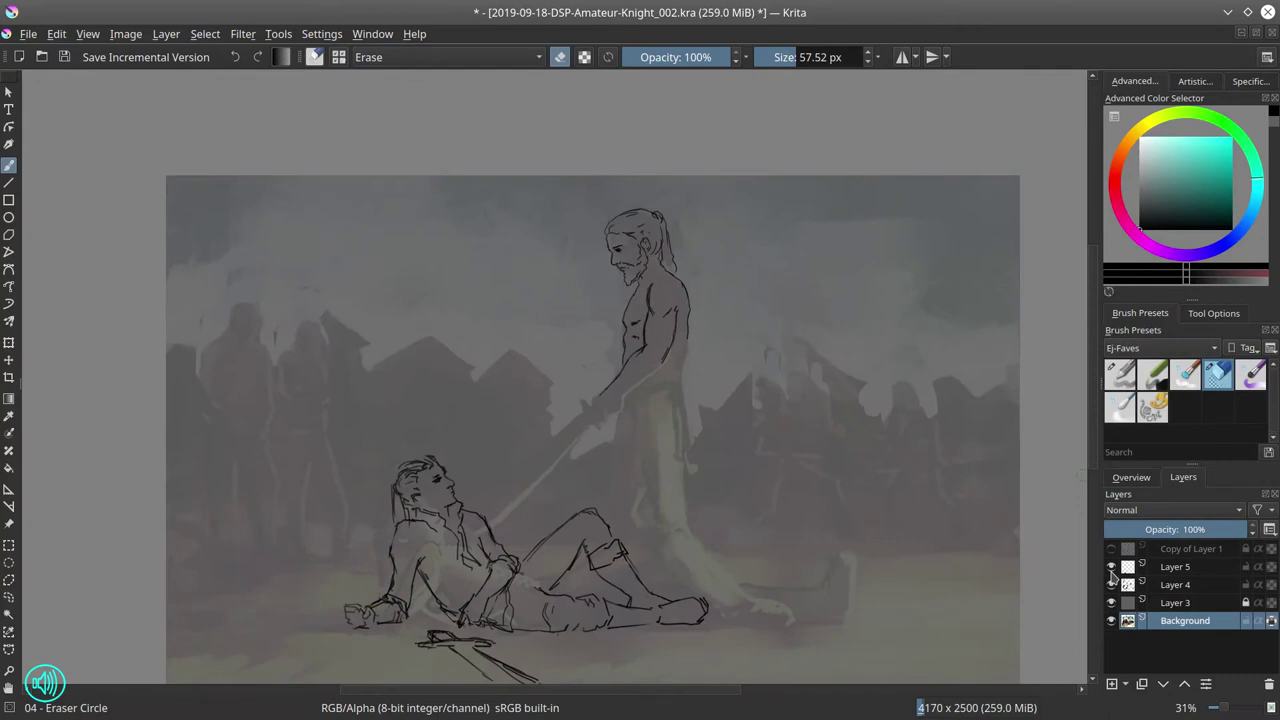
{"action": "left_click", "coordinate": [1210, 567]}
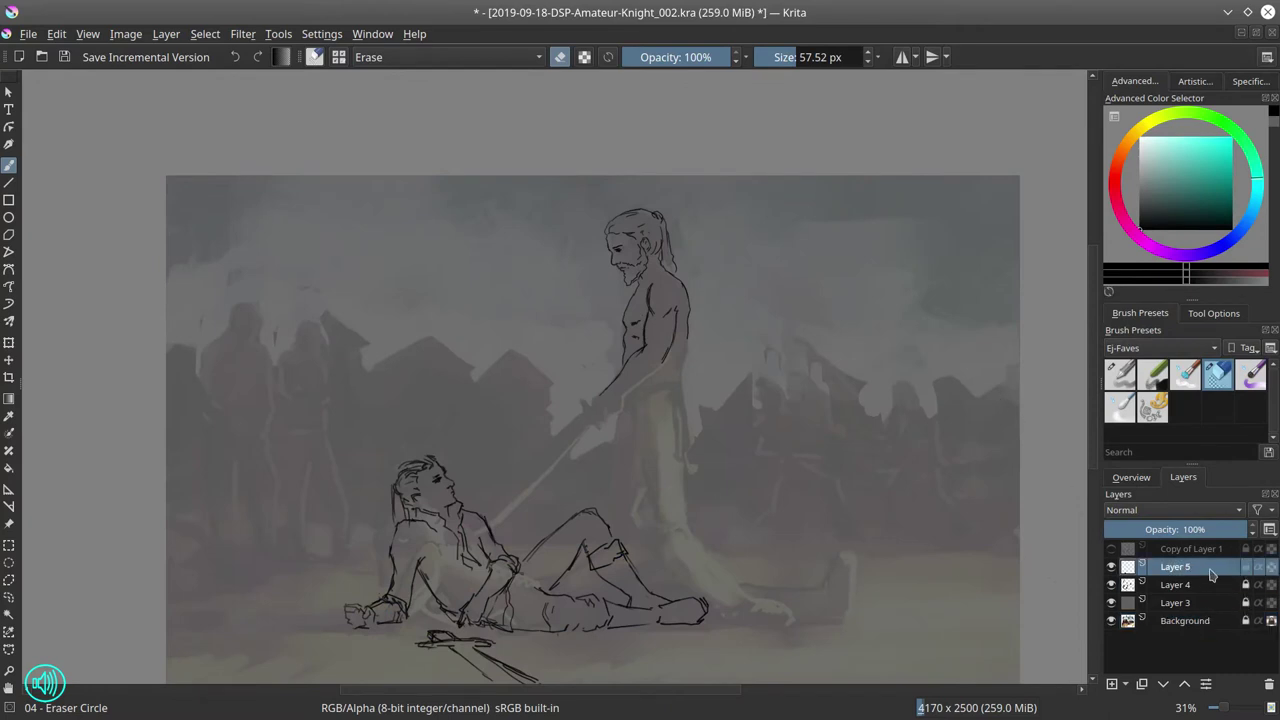
{"action": "left_click", "coordinate": [1120, 376]}
Sketch the sword hilt in the knight's hand, his lower arm, and his back and belt
{"action": "scroll", "coordinate": [632, 442], "scroll_direction": "up", "scroll_amount": 3}
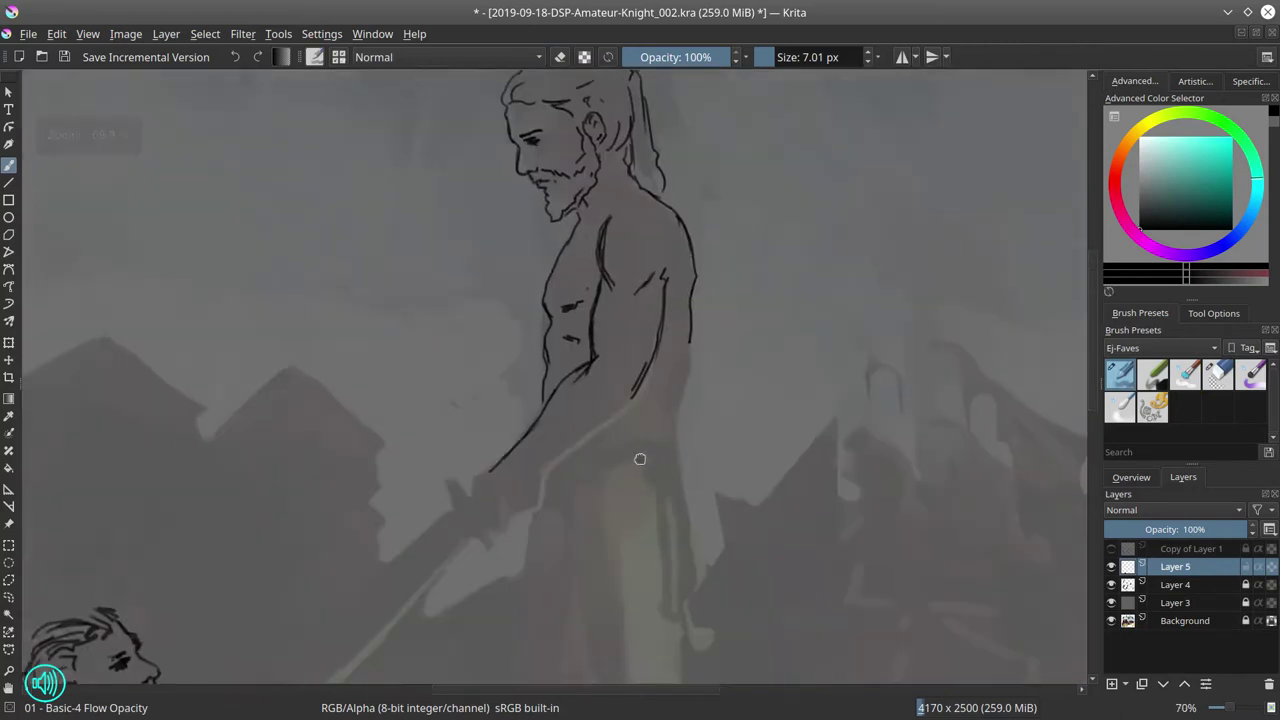
{"action": "mouse_move", "coordinate": [487, 521]}
{"action": "left_mouse_down"}
{"action": "mouse_move", "coordinate": [523, 446]}
{"action": "mouse_move", "coordinate": [491, 473]}
{"action": "mouse_move", "coordinate": [511, 465]}
{"action": "mouse_move", "coordinate": [520, 512]}
{"action": "left_mouse_up"}
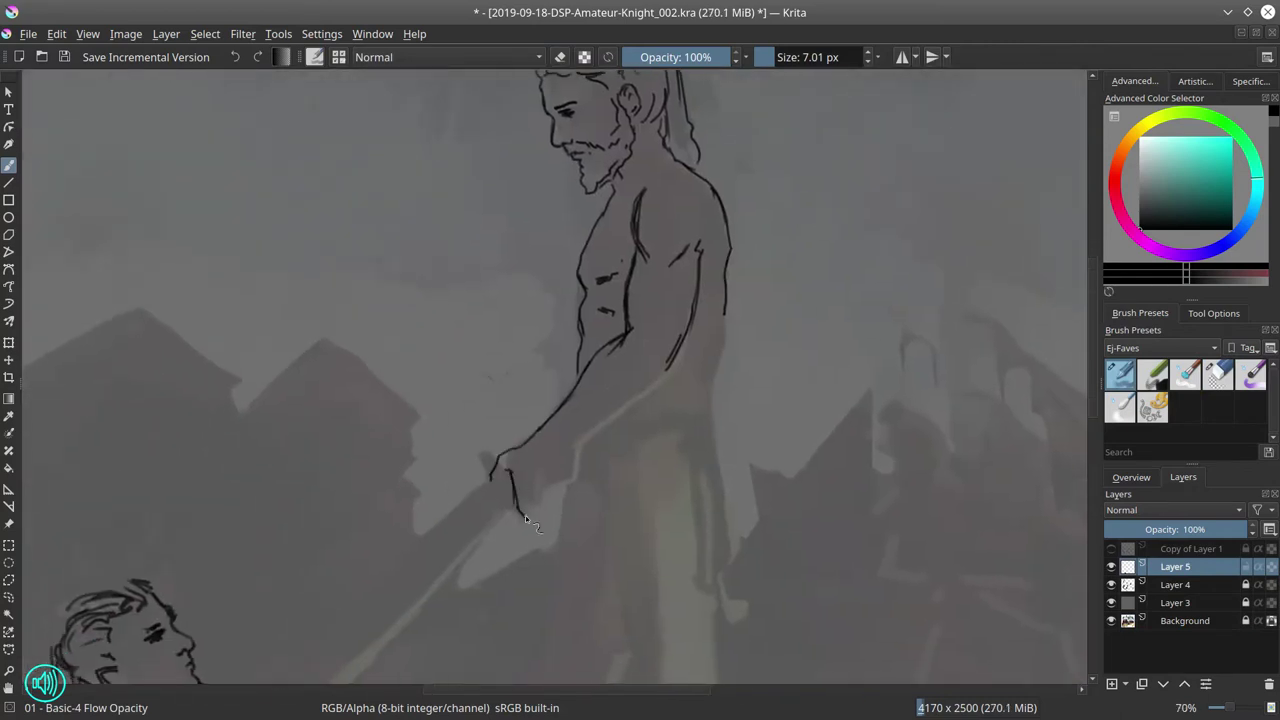
{"action": "left_click_drag", "start_coordinate": [469, 455], "coordinate": [527, 538]}
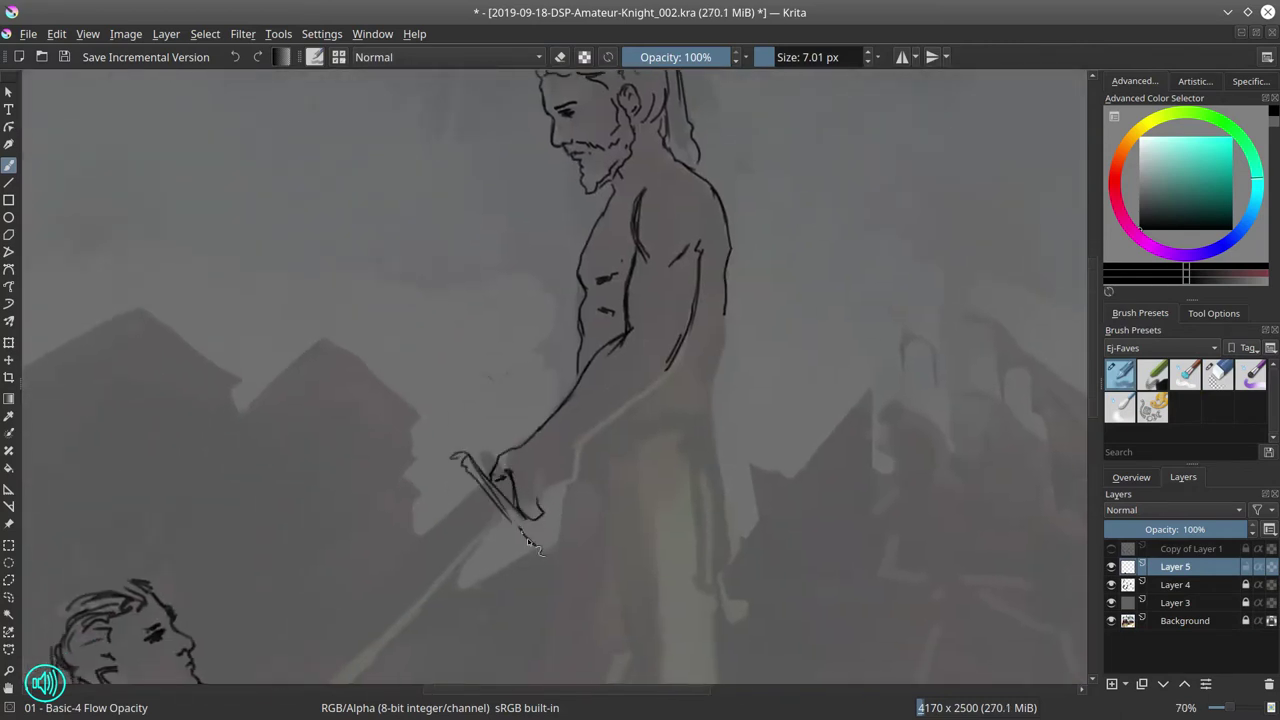
{"action": "mouse_move", "coordinate": [566, 490]}
{"action": "left_mouse_down"}
{"action": "mouse_move", "coordinate": [562, 455]}
{"action": "mouse_move", "coordinate": [604, 421]}
{"action": "mouse_move", "coordinate": [616, 343]}
{"action": "mouse_move", "coordinate": [702, 430]}
{"action": "left_mouse_up"}
{"action": "key", "text": "e"}
{"action": "key", "text": "/"}
{"action": "mouse_move", "coordinate": [596, 437]}
{"action": "left_mouse_down"}
{"action": "mouse_move", "coordinate": [704, 426]}
{"action": "mouse_move", "coordinate": [706, 442]}
{"action": "left_mouse_up"}
Draw the knight's upper legs and the strap hanging from his belt
{"action": "scroll", "coordinate": [706, 441], "scroll_direction": "down", "scroll_amount": 2}
{"action": "left_click_drag", "start_coordinate": [598, 330], "coordinate": [606, 350]}
{"action": "left_click_drag", "start_coordinate": [614, 448], "coordinate": [630, 548]}
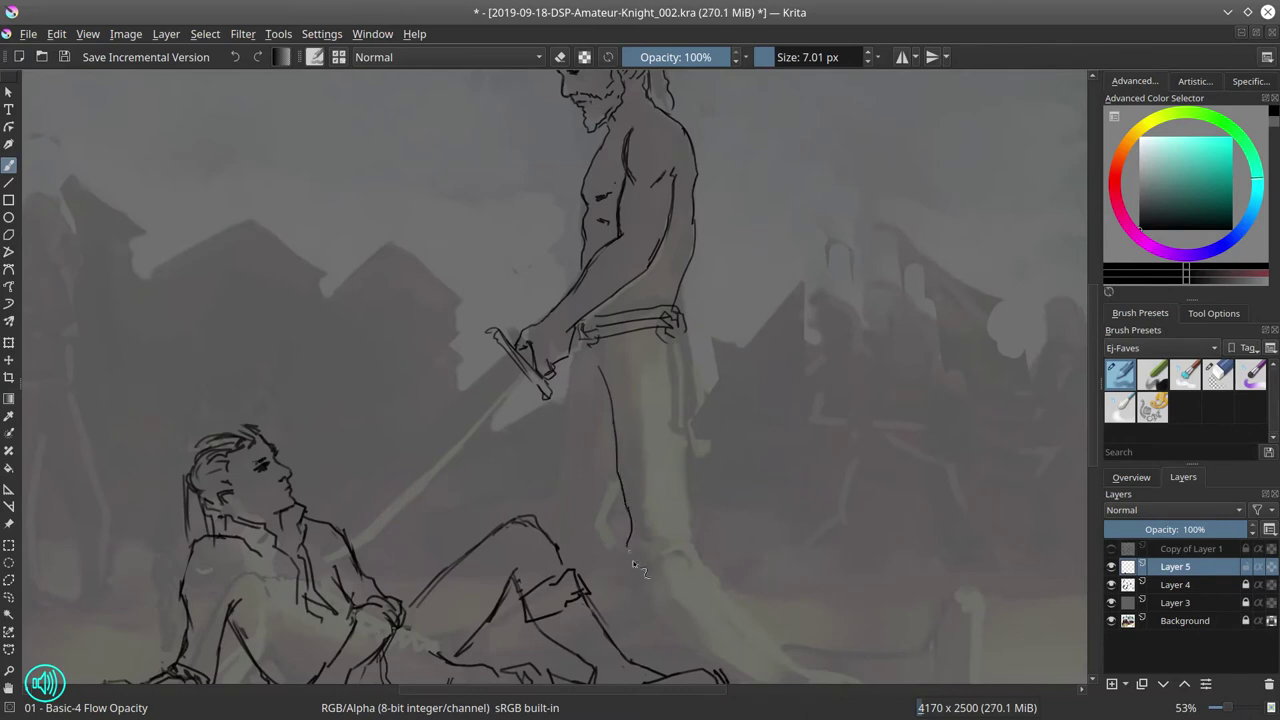
{"action": "left_click_drag", "start_coordinate": [668, 342], "coordinate": [672, 432]}
{"action": "left_click_drag", "start_coordinate": [690, 372], "coordinate": [702, 480]}
{"action": "left_click_drag", "start_coordinate": [678, 442], "coordinate": [692, 468]}
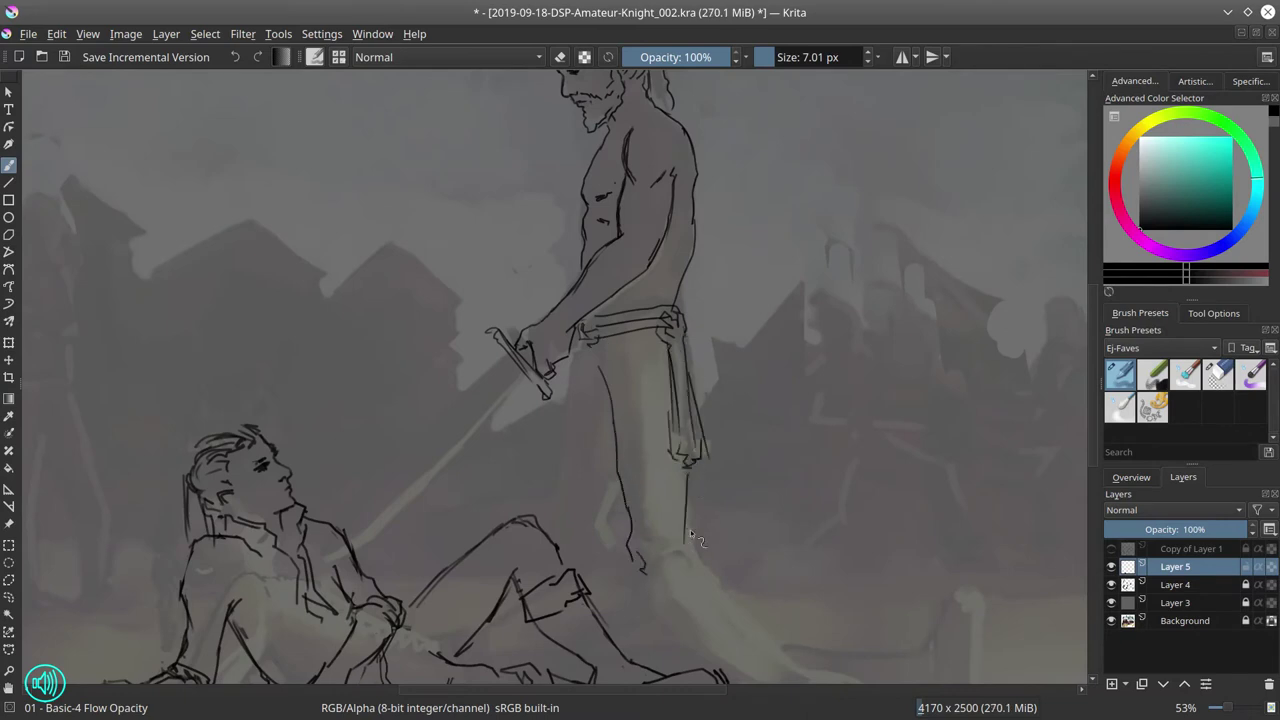
Try several lower-leg and knee strokes for the knight, undoing the unwanted ones
{"action": "left_click_drag", "start_coordinate": [642, 570], "coordinate": [690, 590]}
{"action": "scroll", "coordinate": [660, 560], "scroll_direction": "down", "scroll_amount": 2}
{"action": "left_click_drag", "start_coordinate": [688, 526], "coordinate": [698, 580]}
{"action": "left_click_drag", "start_coordinate": [630, 480], "coordinate": [644, 541]}
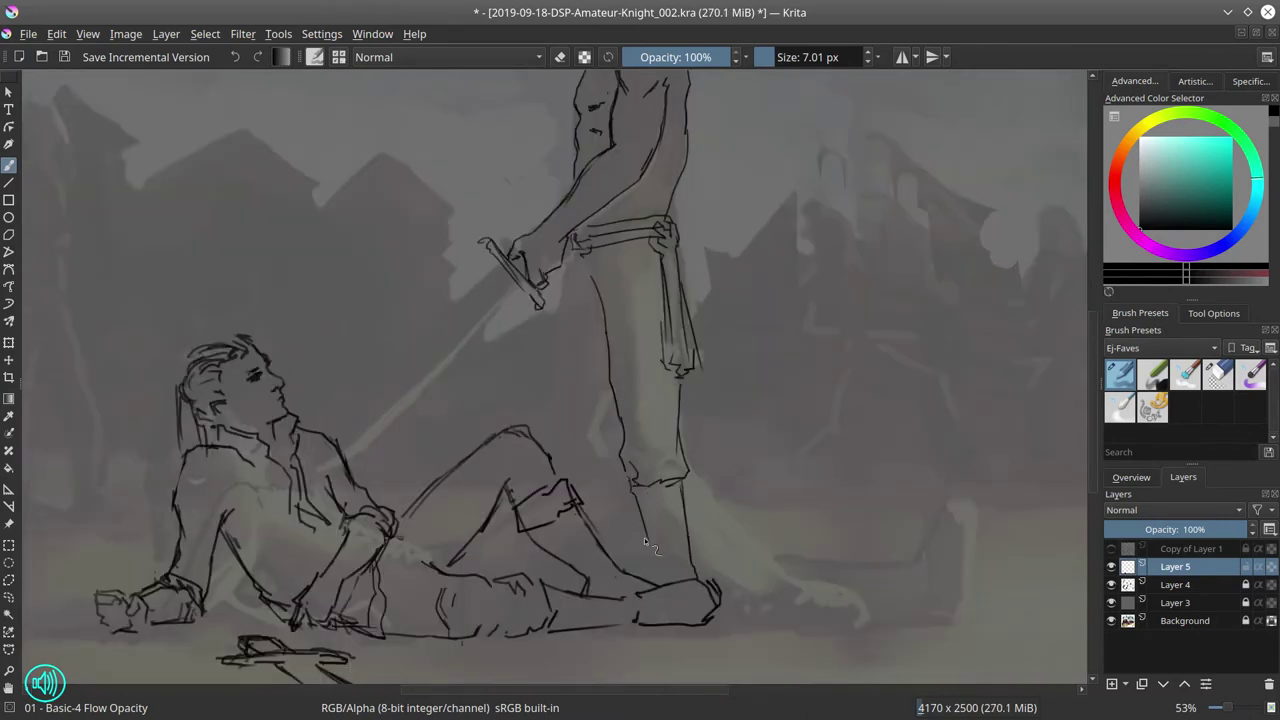
{"action": "key", "text": "ctrl+z"}
{"action": "left_click_drag", "start_coordinate": [549, 384], "coordinate": [540, 450]}
{"action": "mouse_move", "coordinate": [608, 398]}
{"action": "left_mouse_down"}
{"action": "mouse_move", "coordinate": [584, 454]}
{"action": "mouse_move", "coordinate": [590, 486]}
{"action": "left_mouse_up"}
{"action": "key", "text": "ctrl+z"}
{"action": "left_click_drag", "start_coordinate": [615, 527], "coordinate": [650, 572]}
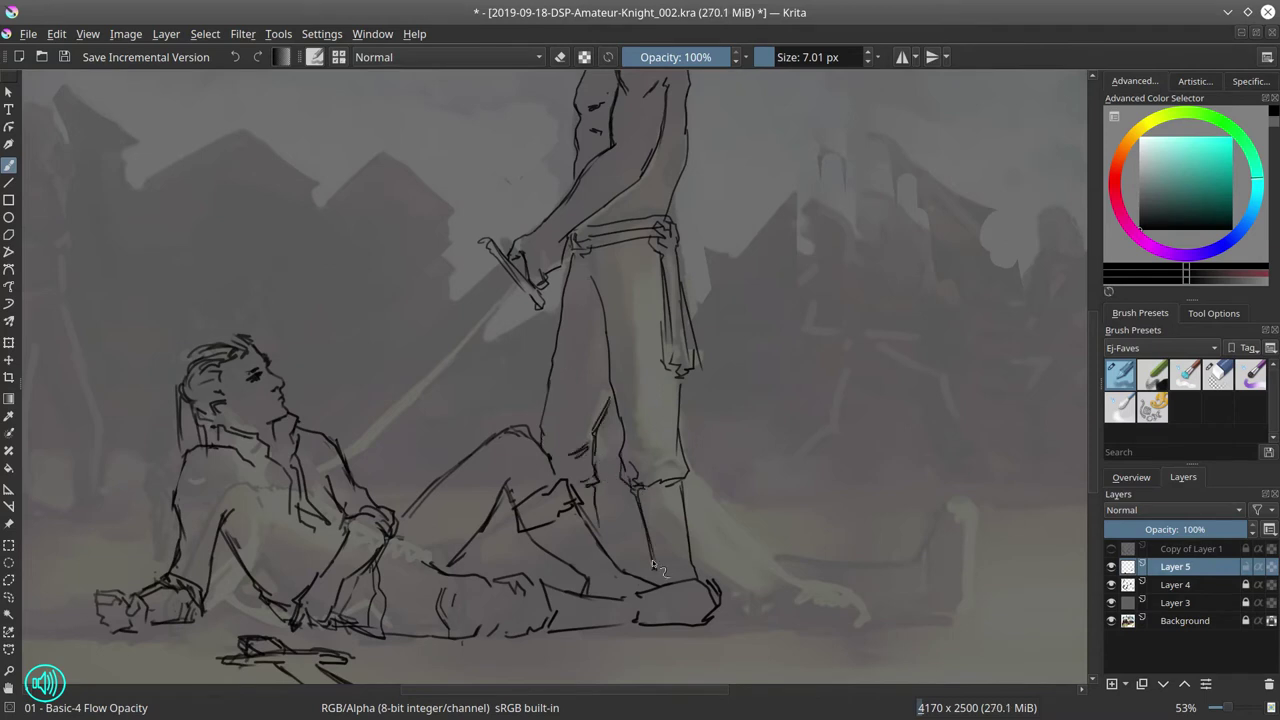
{"action": "key", "text": "ctrl+z"}
Hide the Background and rework the knight's leg lines and feet with eraser and brush
{"action": "left_click", "coordinate": [1111, 620]}
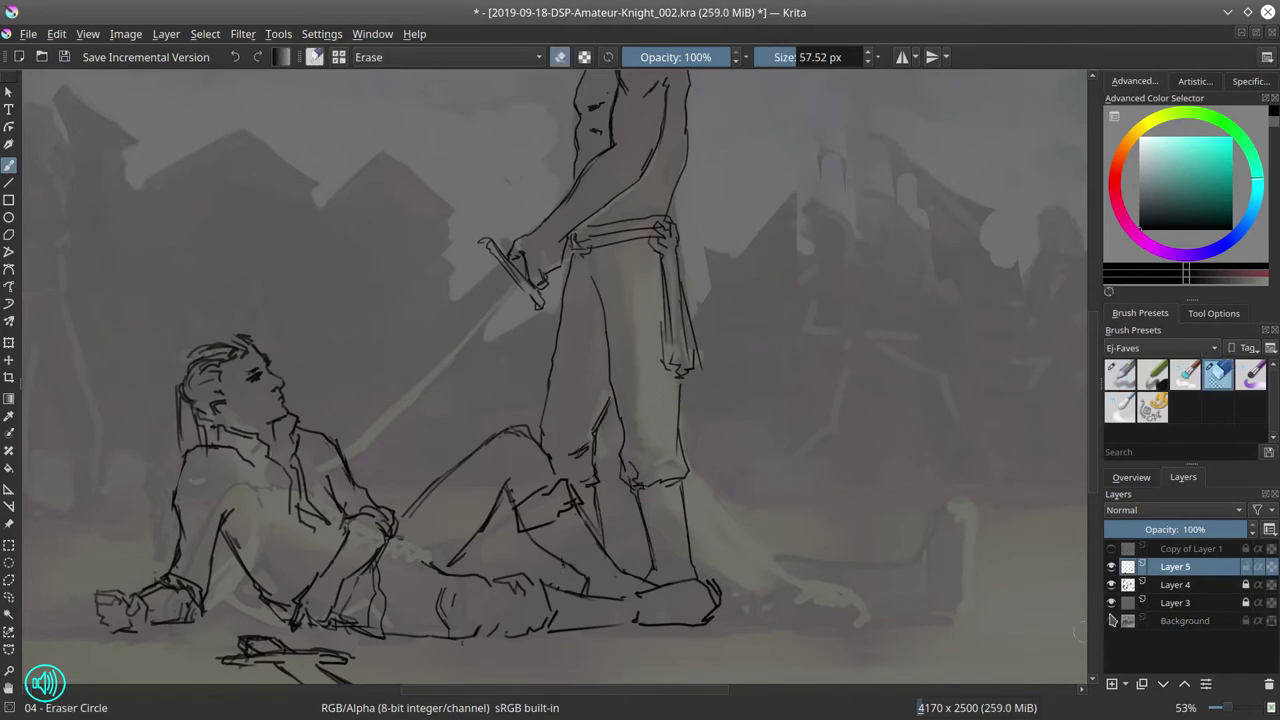
{"action": "key", "text": "slash"}
{"action": "mouse_move", "coordinate": [600, 470]}
{"action": "left_mouse_down"}
{"action": "mouse_move", "coordinate": [559, 589]}
{"action": "mouse_move", "coordinate": [554, 554]}
{"action": "mouse_move", "coordinate": [591, 460]}
{"action": "mouse_move", "coordinate": [588, 495]}
{"action": "left_mouse_up"}
{"action": "key", "text": "slash"}
{"action": "left_click_drag", "start_coordinate": [608, 408], "coordinate": [596, 438]}
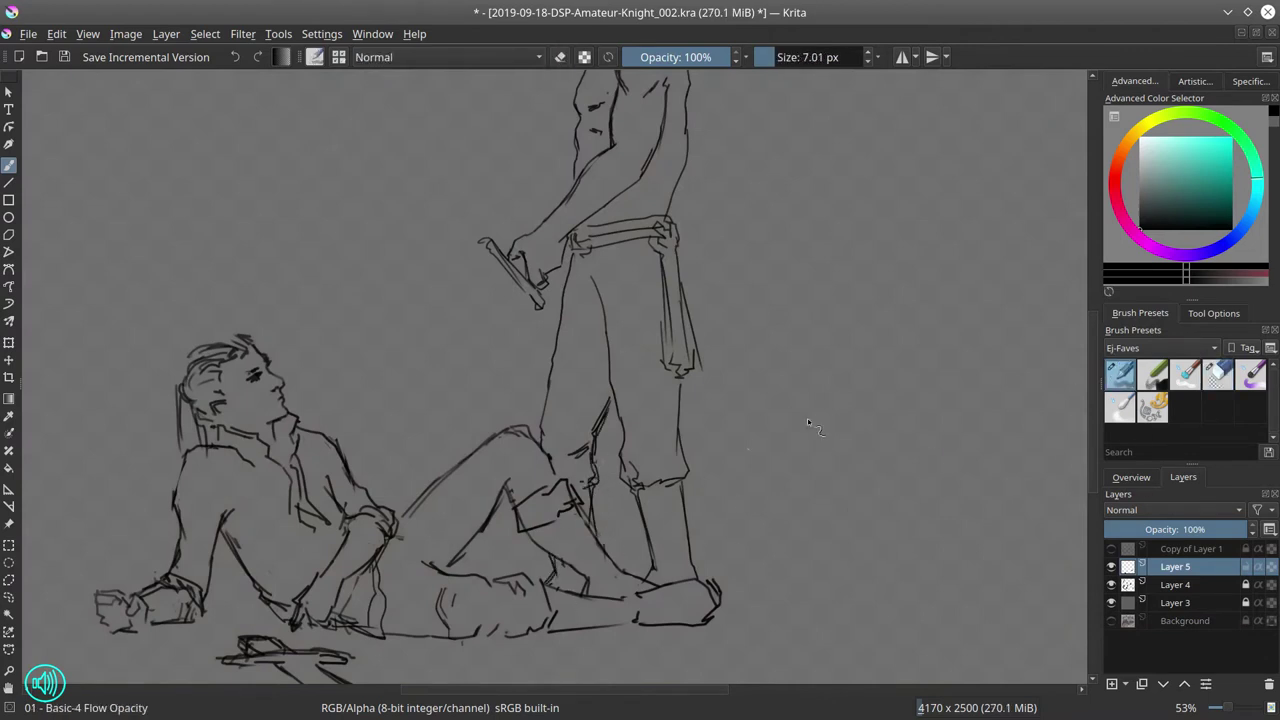
{"action": "key", "text": "slash"}
{"action": "mouse_move", "coordinate": [640, 390]}
{"action": "left_mouse_down"}
{"action": "mouse_move", "coordinate": [686, 451]}
{"action": "mouse_move", "coordinate": [645, 530]}
{"action": "left_mouse_up"}
{"action": "key", "text": "slash"}
{"action": "mouse_move", "coordinate": [614, 345]}
{"action": "left_mouse_down"}
{"action": "mouse_move", "coordinate": [624, 390]}
{"action": "mouse_move", "coordinate": [606, 384]}
{"action": "left_mouse_up"}
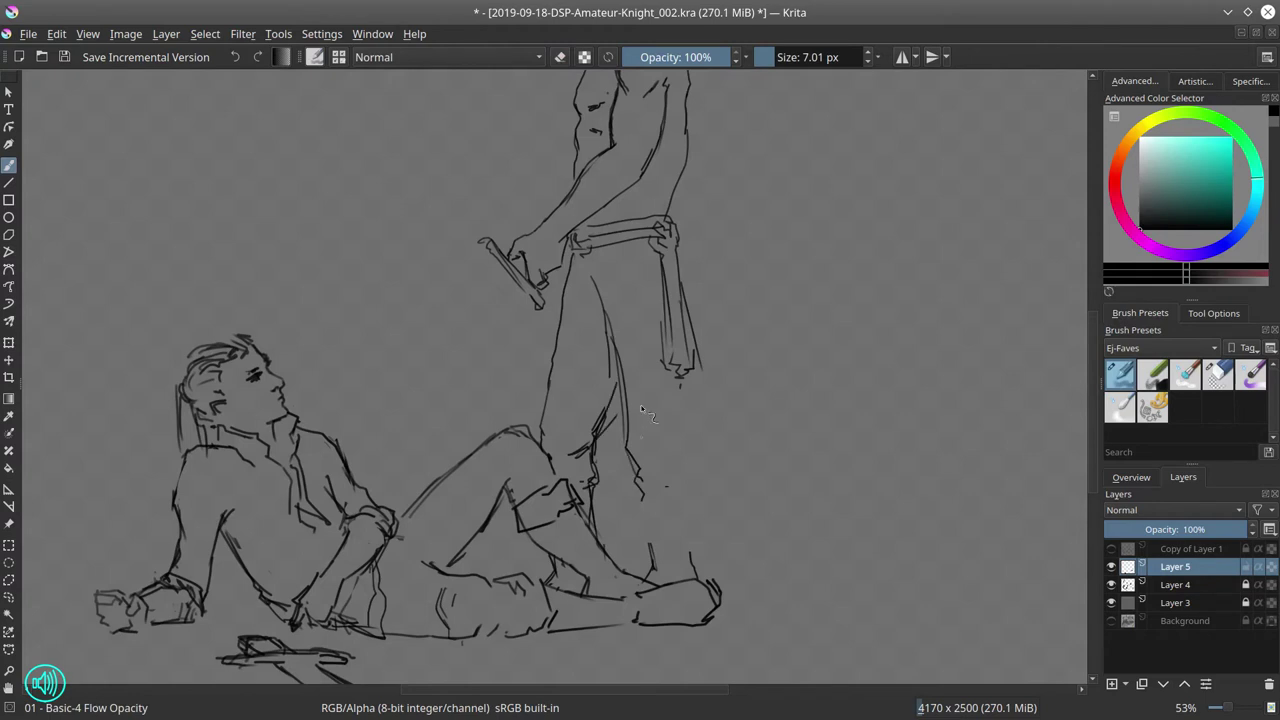
{"action": "scroll", "coordinate": [703, 466], "scroll_direction": "down", "scroll_amount": 2}
{"action": "mouse_move", "coordinate": [665, 430]}
{"action": "left_mouse_down"}
{"action": "mouse_move", "coordinate": [700, 472]}
{"action": "mouse_move", "coordinate": [670, 532]}
{"action": "left_mouse_up"}
{"action": "left_click_drag", "start_coordinate": [702, 478], "coordinate": [700, 542]}
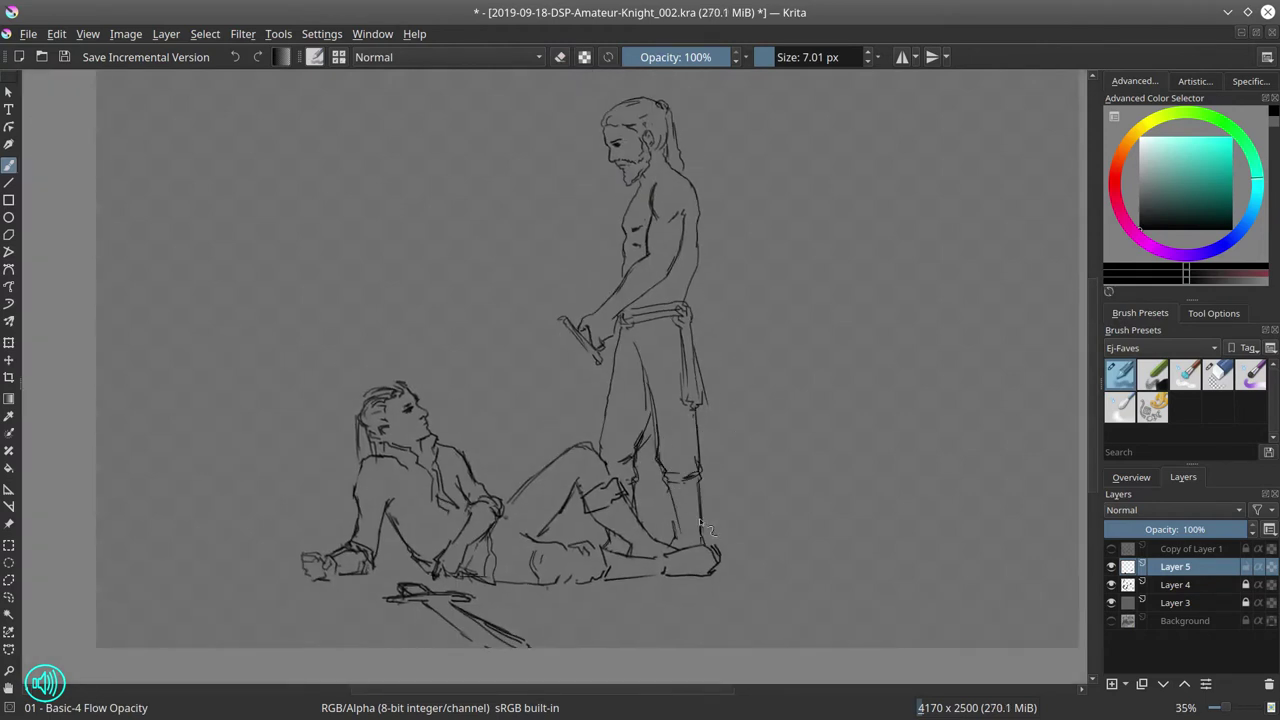
Refine the knight's lower legs and feet on a mirrored view, then flip it back and finish the right leg
{"action": "left_click", "coordinate": [1132, 478]}
{"action": "key", "text": "m"}
{"action": "key", "text": "slash"}
{"action": "mouse_move", "coordinate": [411, 530]}
{"action": "left_mouse_down"}
{"action": "mouse_move", "coordinate": [410, 425]}
{"action": "mouse_move", "coordinate": [482, 512]}
{"action": "mouse_move", "coordinate": [476, 460]}
{"action": "left_mouse_up"}
{"action": "key", "text": "slash"}
{"action": "left_click_drag", "start_coordinate": [422, 402], "coordinate": [418, 498]}
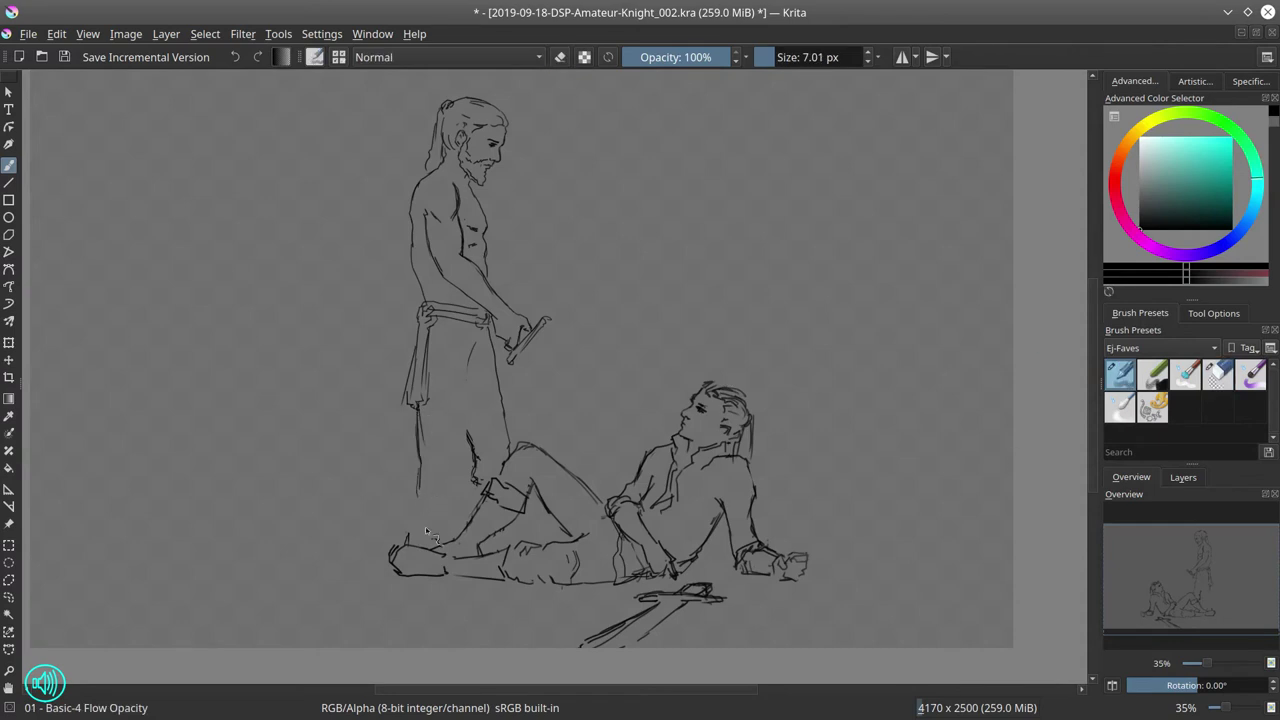
{"action": "left_click_drag", "start_coordinate": [452, 374], "coordinate": [470, 456]}
{"action": "left_click_drag", "start_coordinate": [420, 498], "coordinate": [430, 536]}
{"action": "mouse_move", "coordinate": [456, 394]}
{"action": "left_mouse_down"}
{"action": "mouse_move", "coordinate": [478, 486]}
{"action": "mouse_move", "coordinate": [456, 526]}
{"action": "left_mouse_up"}
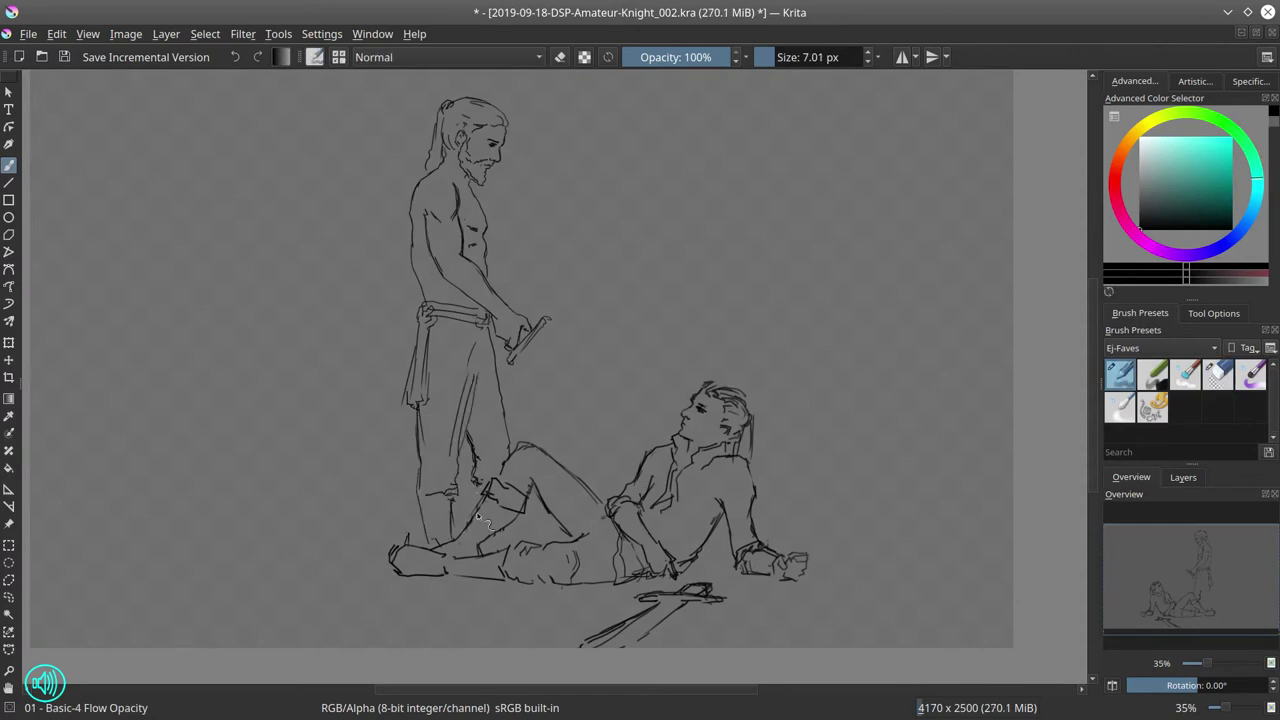
{"action": "left_click", "coordinate": [1113, 686]}
{"action": "left_click_drag", "start_coordinate": [690, 470], "coordinate": [688, 540]}
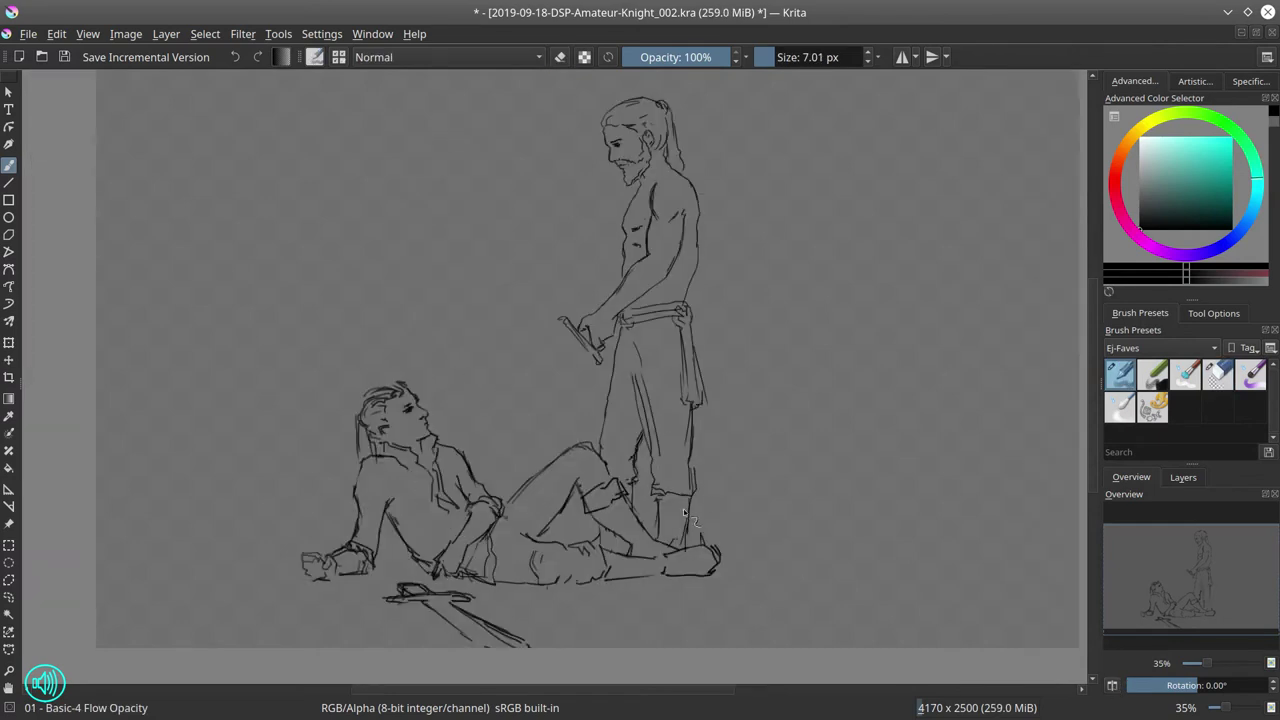
{"action": "left_click", "coordinate": [1183, 477]}
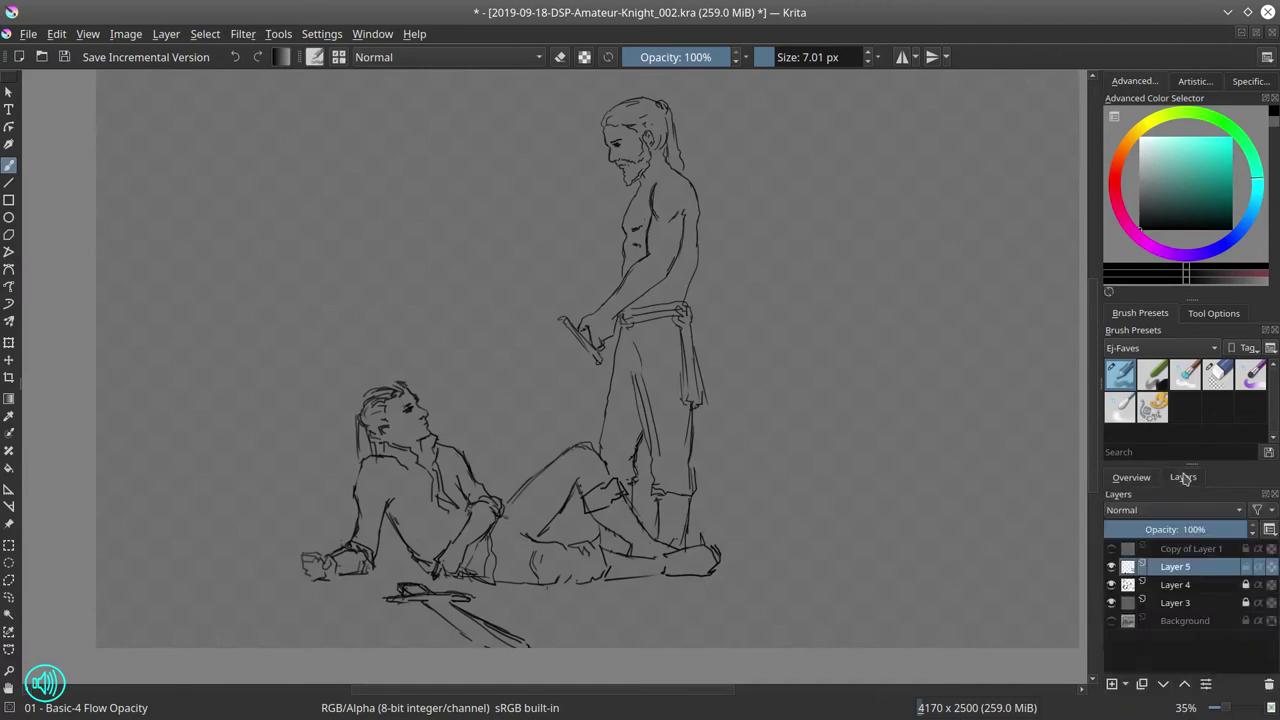
With the Background briefly visible, extend the long sword blade toward the fallen fighter
{"action": "right_click", "coordinate": [1212, 572]}
{"action": "key", "text": "Escape"}
{"action": "left_click", "coordinate": [1113, 603]}
{"action": "key", "text": "e"}
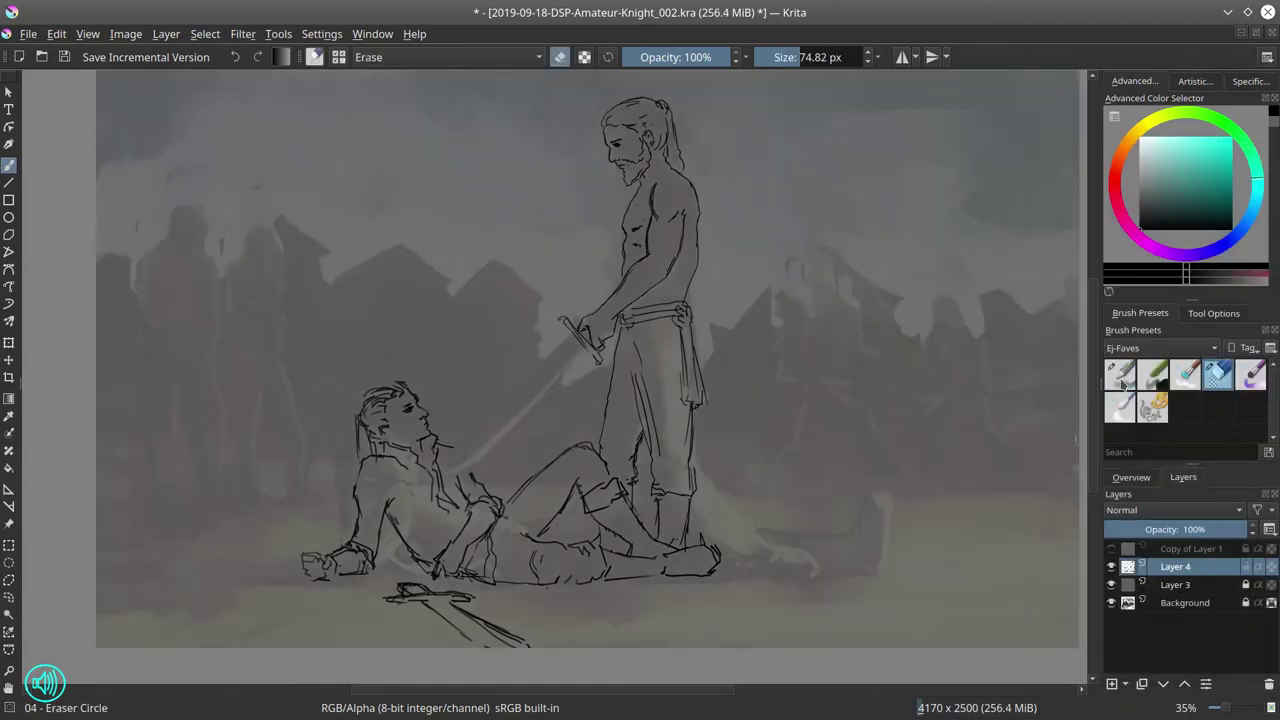
{"action": "key", "text": "e"}
{"action": "scroll", "coordinate": [517, 456], "scroll_direction": "up", "scroll_amount": 2}
{"action": "scroll", "coordinate": [517, 456], "scroll_direction": "up", "scroll_amount": 1}
{"action": "left_click_drag", "start_coordinate": [620, 226], "coordinate": [423, 404]}
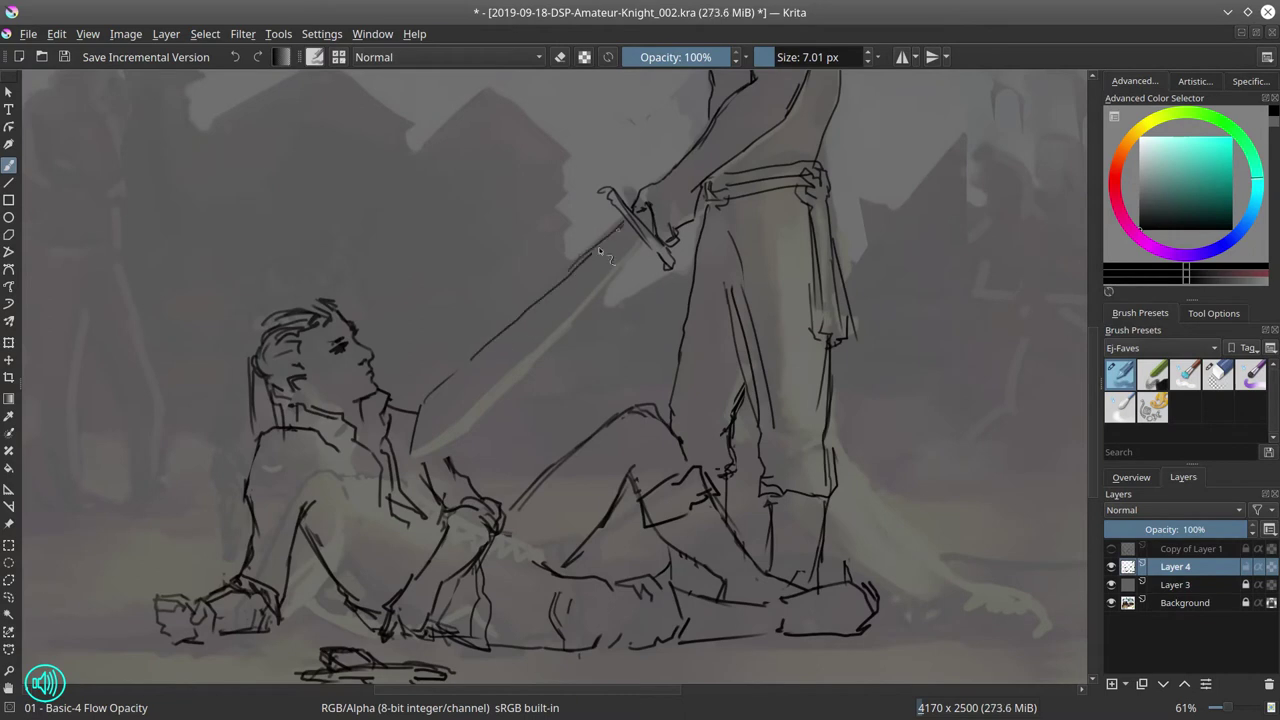
{"action": "mouse_move", "coordinate": [612, 252]}
{"action": "left_mouse_down"}
{"action": "mouse_move", "coordinate": [412, 450]}
{"action": "mouse_move", "coordinate": [465, 431]}
{"action": "mouse_move", "coordinate": [640, 244]}
{"action": "left_mouse_up"}
{"action": "left_click_drag", "start_coordinate": [502, 396], "coordinate": [588, 300]}
{"action": "left_click", "coordinate": [1111, 603]}
{"action": "scroll", "coordinate": [817, 366], "scroll_direction": "down", "scroll_amount": 4}
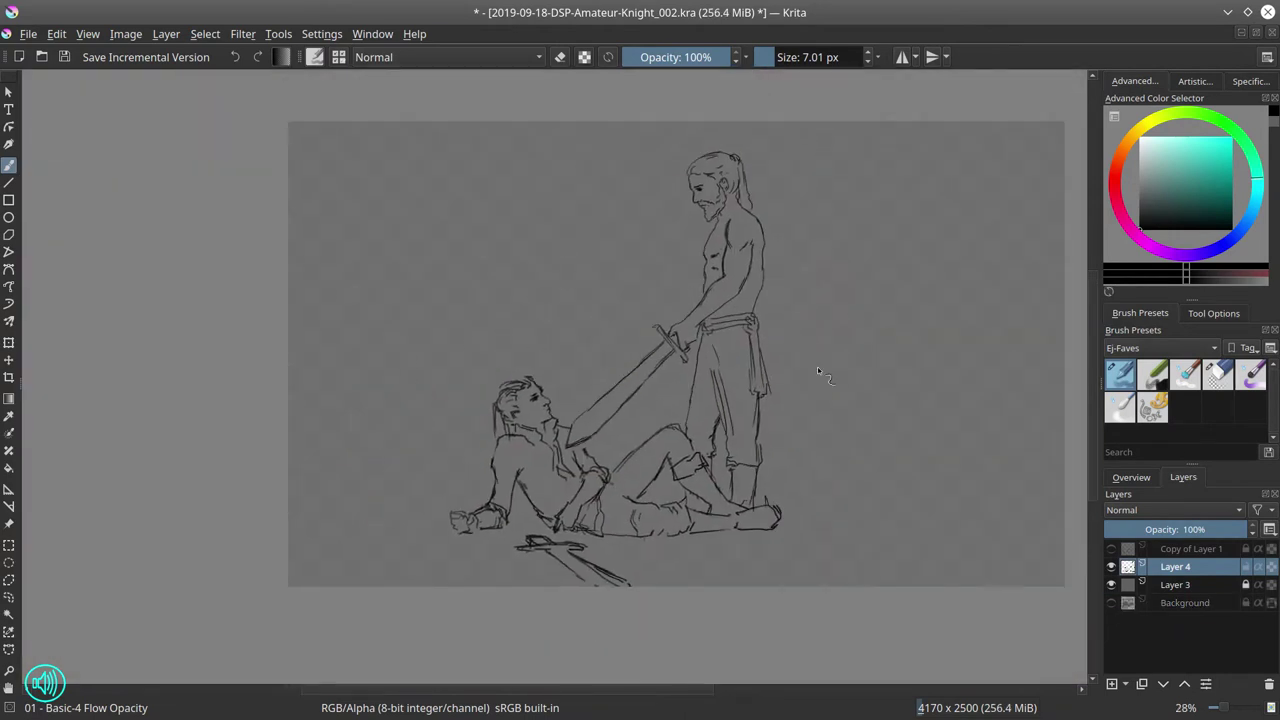
Lasso the knight's head and nudge it slightly into place with a transform
{"action": "left_click", "coordinate": [9, 580]}
{"action": "left_click_drag", "start_coordinate": [707, 240], "coordinate": [690, 236]}
{"action": "key", "text": "ctrl+t"}
{"action": "left_click_drag", "start_coordinate": [663, 131], "coordinate": [669, 134]}
{"action": "key", "text": "Return"}
{"action": "left_click", "coordinate": [205, 33]}
{"action": "left_click", "coordinate": [210, 73]}
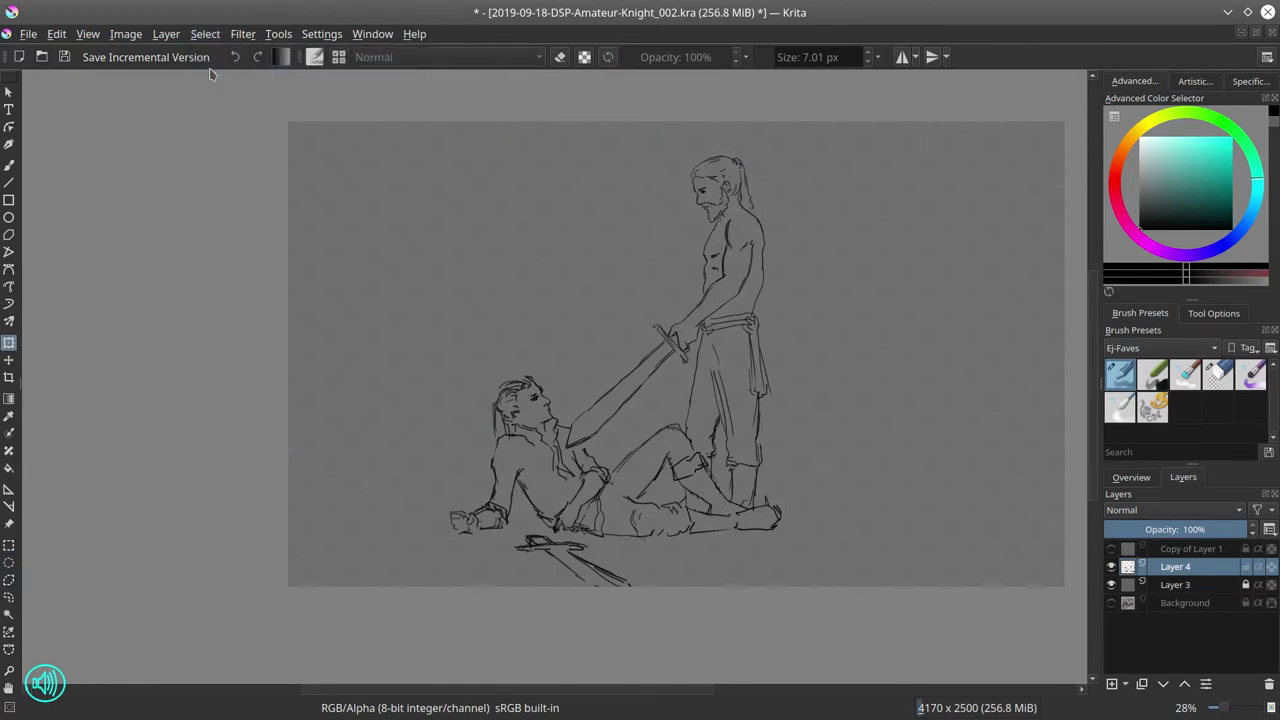
Return to the Basic-4 brush and bring the Background colour study back into view
{"action": "key", "text": "e"}
{"action": "key", "text": "b"}
{"action": "key", "text": "e"}
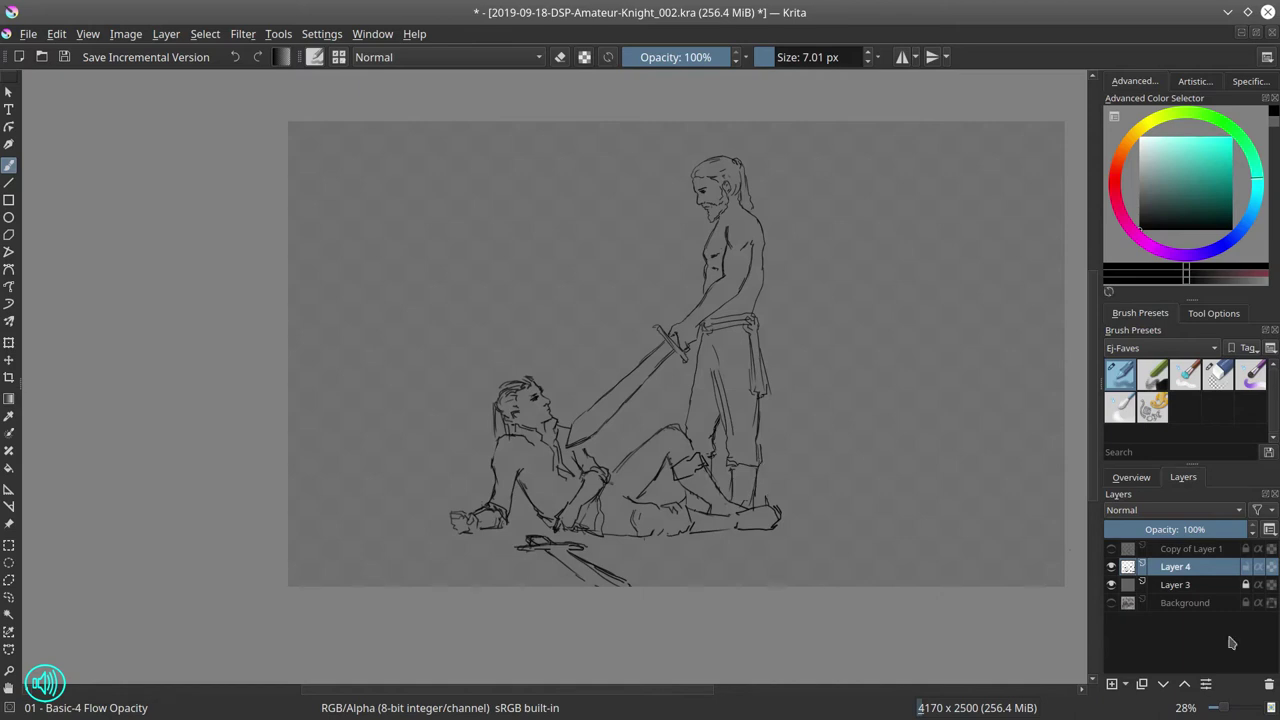
{"action": "key", "text": "ctrl+z"}
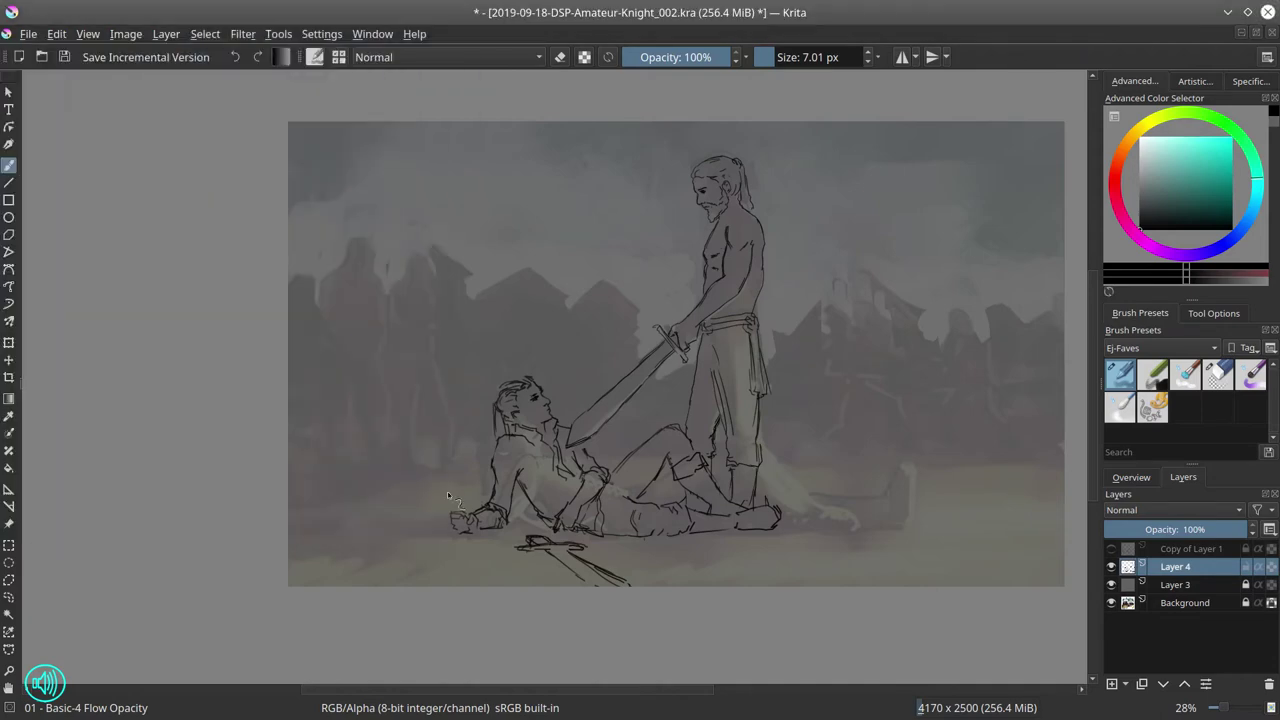
Draw the armoured bystander's eyes, mouth, head, hair, neck, shoulders and torso outline
{"action": "scroll", "coordinate": [469, 514], "scroll_direction": "up", "scroll_amount": 3}
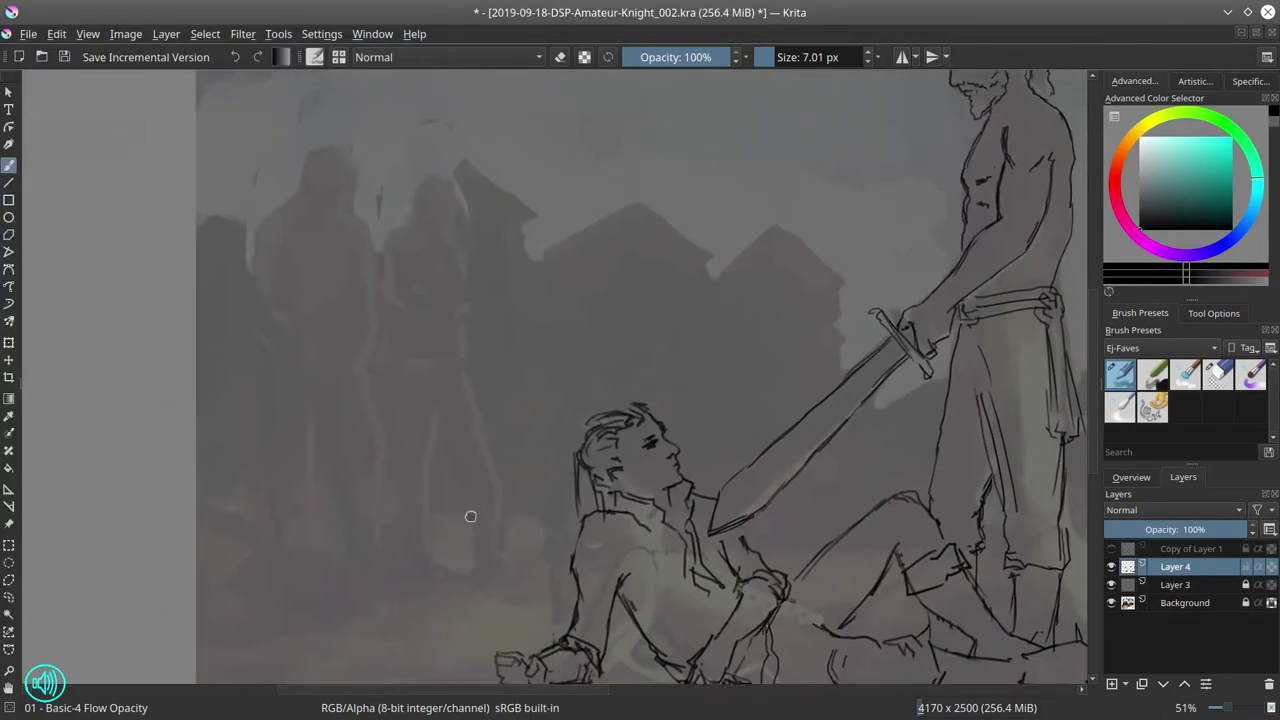
{"action": "scroll", "coordinate": [325, 217], "scroll_direction": "up", "scroll_amount": 2}
{"action": "left_click_drag", "start_coordinate": [342, 241], "coordinate": [352, 241]}
{"action": "mouse_move", "coordinate": [369, 241]}
{"action": "left_mouse_down"}
{"action": "mouse_move", "coordinate": [380, 240]}
{"action": "mouse_move", "coordinate": [375, 270]}
{"action": "left_mouse_up"}
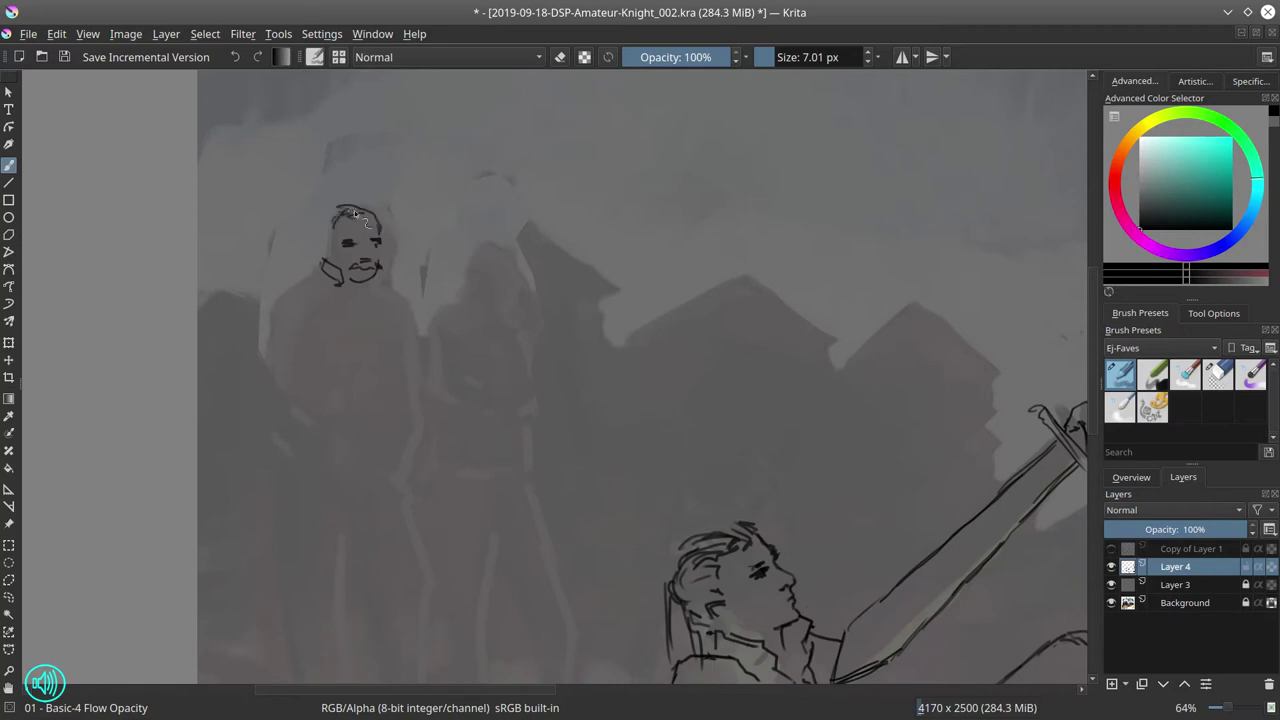
{"action": "mouse_move", "coordinate": [354, 210]}
{"action": "left_mouse_down"}
{"action": "mouse_move", "coordinate": [328, 248]}
{"action": "mouse_move", "coordinate": [376, 292]}
{"action": "left_mouse_up"}
{"action": "mouse_move", "coordinate": [302, 272]}
{"action": "left_mouse_down"}
{"action": "mouse_move", "coordinate": [352, 290]}
{"action": "mouse_move", "coordinate": [345, 330]}
{"action": "mouse_move", "coordinate": [388, 308]}
{"action": "mouse_move", "coordinate": [412, 316]}
{"action": "left_mouse_up"}
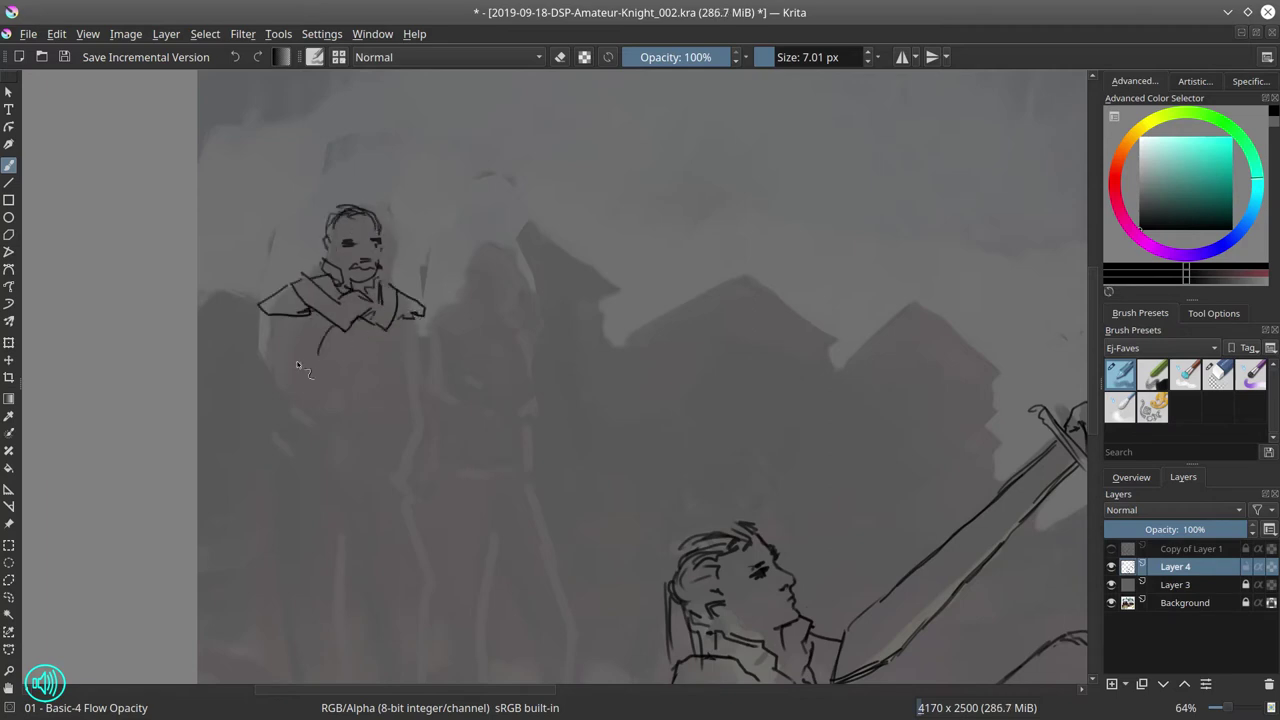
{"action": "left_click_drag", "start_coordinate": [290, 356], "coordinate": [293, 374]}
{"action": "mouse_move", "coordinate": [398, 342]}
{"action": "left_mouse_down"}
{"action": "mouse_move", "coordinate": [386, 372]}
{"action": "mouse_move", "coordinate": [410, 420]}
{"action": "left_mouse_up"}
{"action": "left_click_drag", "start_coordinate": [294, 380], "coordinate": [302, 426]}
{"action": "left_click_drag", "start_coordinate": [286, 356], "coordinate": [292, 382]}
Sketch his arms, clasped hands and armour detail on the chest
{"action": "left_click_drag", "start_coordinate": [264, 306], "coordinate": [288, 384]}
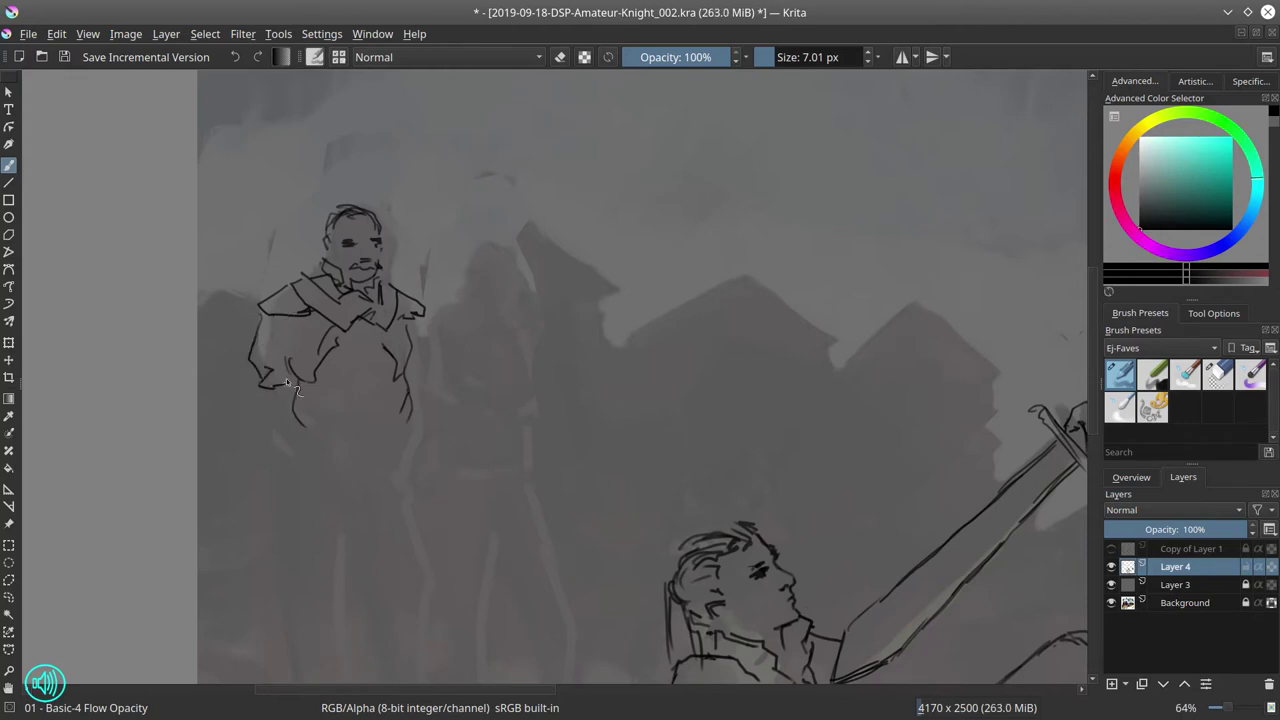
{"action": "left_click_drag", "start_coordinate": [296, 340], "coordinate": [300, 384]}
{"action": "left_click_drag", "start_coordinate": [420, 318], "coordinate": [433, 400]}
{"action": "mouse_move", "coordinate": [290, 410]}
{"action": "left_mouse_down"}
{"action": "mouse_move", "coordinate": [250, 440]}
{"action": "mouse_move", "coordinate": [346, 456]}
{"action": "left_mouse_up"}
{"action": "mouse_move", "coordinate": [262, 440]}
{"action": "left_mouse_down"}
{"action": "mouse_move", "coordinate": [340, 480]}
{"action": "mouse_move", "coordinate": [375, 474]}
{"action": "mouse_move", "coordinate": [402, 432]}
{"action": "mouse_move", "coordinate": [436, 418]}
{"action": "left_mouse_up"}
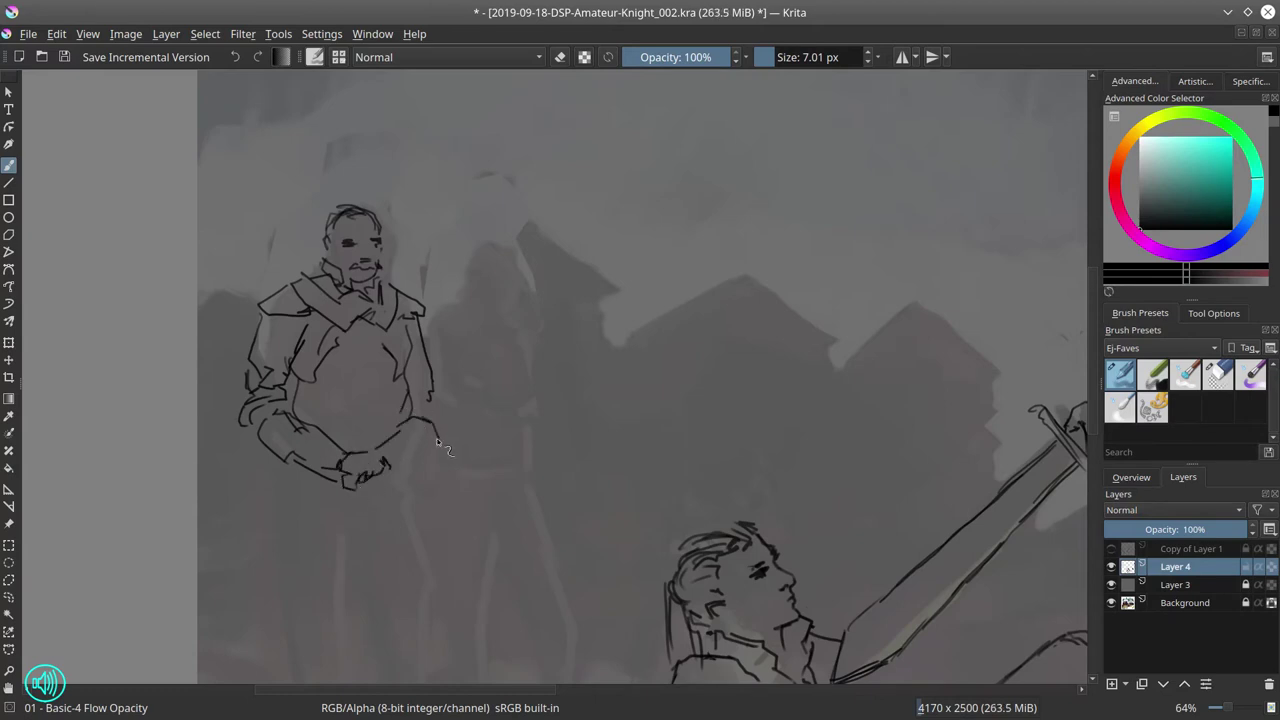
{"action": "left_click_drag", "start_coordinate": [388, 468], "coordinate": [424, 454]}
{"action": "mouse_move", "coordinate": [428, 408]}
{"action": "left_mouse_down"}
{"action": "mouse_move", "coordinate": [440, 430]}
{"action": "mouse_move", "coordinate": [436, 404]}
{"action": "left_mouse_up"}
{"action": "left_click_drag", "start_coordinate": [420, 322], "coordinate": [440, 366]}
{"action": "mouse_move", "coordinate": [378, 344]}
{"action": "left_mouse_down"}
{"action": "mouse_move", "coordinate": [414, 382]}
{"action": "mouse_move", "coordinate": [424, 374]}
{"action": "left_mouse_up"}
{"action": "mouse_move", "coordinate": [363, 338]}
{"action": "left_mouse_down"}
{"action": "mouse_move", "coordinate": [373, 294]}
{"action": "mouse_move", "coordinate": [404, 362]}
{"action": "mouse_move", "coordinate": [397, 377]}
{"action": "mouse_move", "coordinate": [329, 378]}
{"action": "mouse_move", "coordinate": [362, 387]}
{"action": "mouse_move", "coordinate": [381, 360]}
{"action": "mouse_move", "coordinate": [339, 417]}
{"action": "mouse_move", "coordinate": [393, 423]}
{"action": "mouse_move", "coordinate": [406, 398]}
{"action": "mouse_move", "coordinate": [296, 388]}
{"action": "mouse_move", "coordinate": [416, 432]}
{"action": "mouse_move", "coordinate": [278, 411]}
{"action": "mouse_move", "coordinate": [415, 413]}
{"action": "mouse_move", "coordinate": [291, 499]}
{"action": "left_mouse_up"}
{"action": "scroll", "coordinate": [457, 406], "scroll_direction": "down", "scroll_amount": 1}
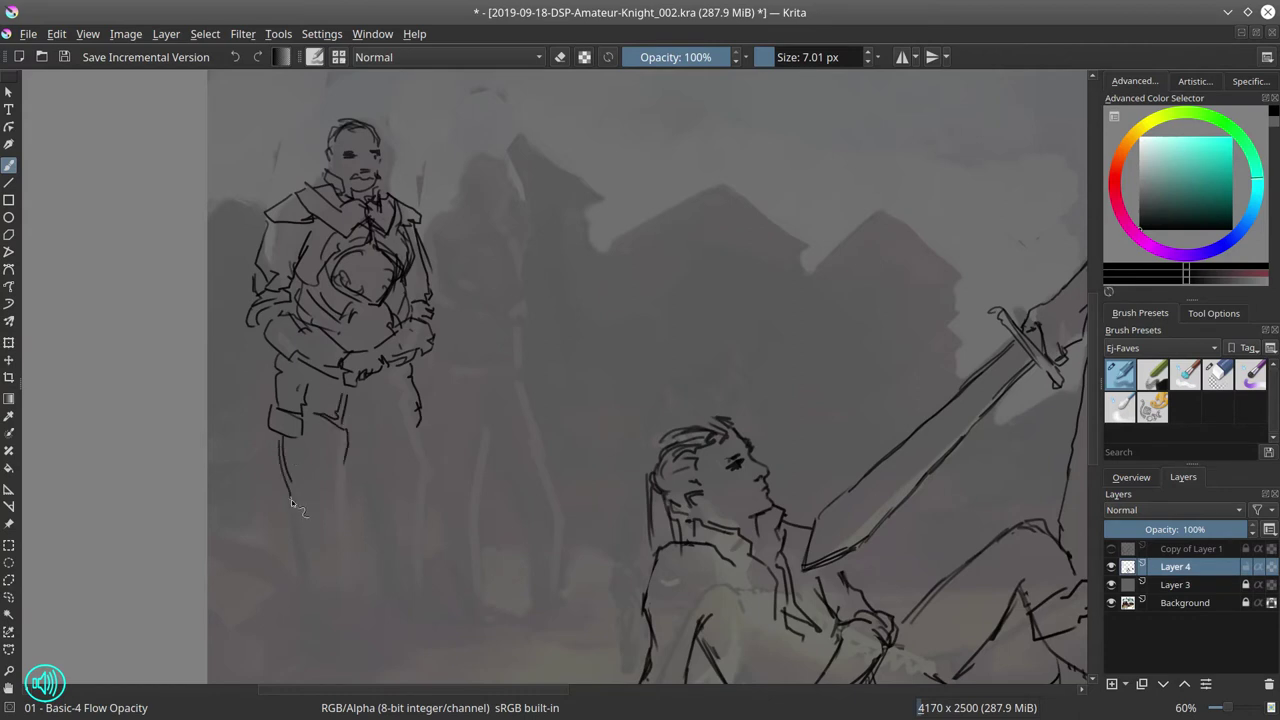
In a mirrored view, draw his legs, feet, belt and the sword he rests on
{"action": "left_click", "coordinate": [1131, 477]}
{"action": "key", "text": "m"}
{"action": "mouse_move", "coordinate": [708, 483]}
{"action": "left_mouse_down"}
{"action": "mouse_move", "coordinate": [735, 497]}
{"action": "mouse_move", "coordinate": [737, 511]}
{"action": "mouse_move", "coordinate": [706, 520]}
{"action": "mouse_move", "coordinate": [741, 579]}
{"action": "mouse_move", "coordinate": [708, 589]}
{"action": "mouse_move", "coordinate": [752, 605]}
{"action": "mouse_move", "coordinate": [713, 602]}
{"action": "mouse_move", "coordinate": [691, 628]}
{"action": "left_mouse_up"}
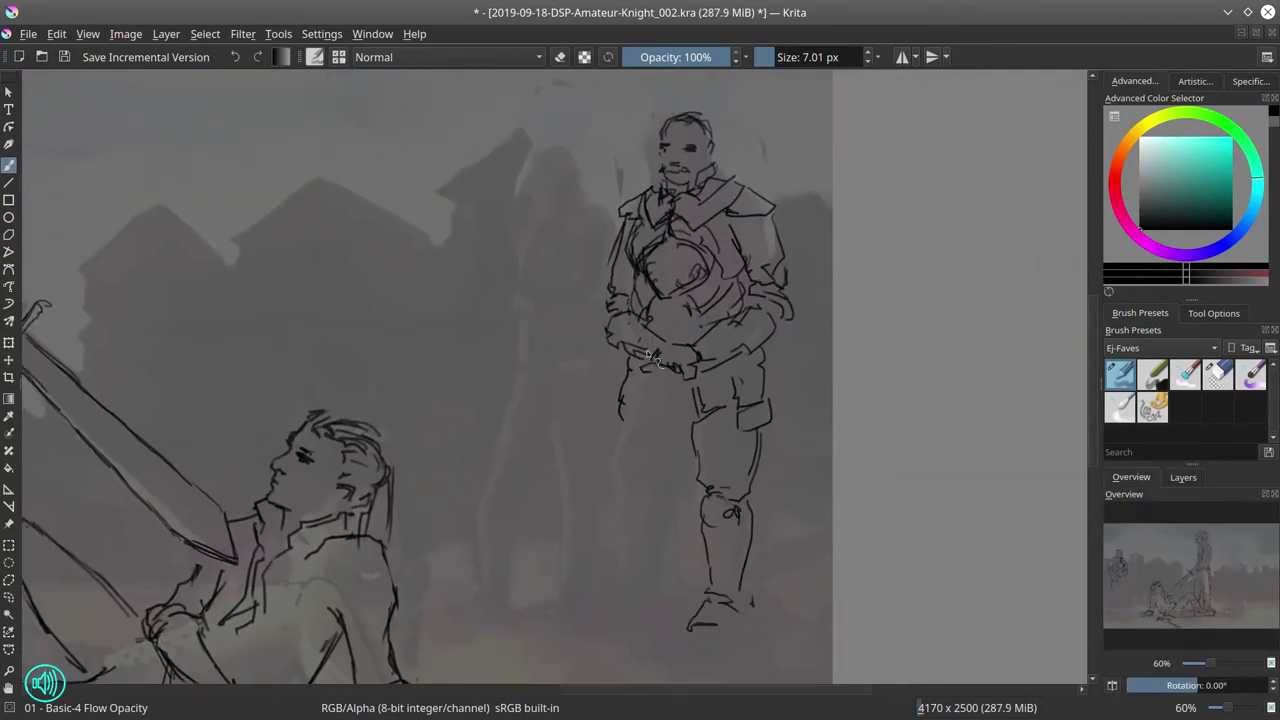
{"action": "mouse_move", "coordinate": [652, 355]}
{"action": "left_mouse_down"}
{"action": "mouse_move", "coordinate": [672, 388]}
{"action": "mouse_move", "coordinate": [653, 413]}
{"action": "mouse_move", "coordinate": [666, 437]}
{"action": "mouse_move", "coordinate": [654, 490]}
{"action": "mouse_move", "coordinate": [675, 427]}
{"action": "mouse_move", "coordinate": [682, 443]}
{"action": "mouse_move", "coordinate": [668, 582]}
{"action": "left_mouse_up"}
{"action": "left_click_drag", "start_coordinate": [680, 428], "coordinate": [676, 542]}
{"action": "left_click_drag", "start_coordinate": [645, 592], "coordinate": [670, 614]}
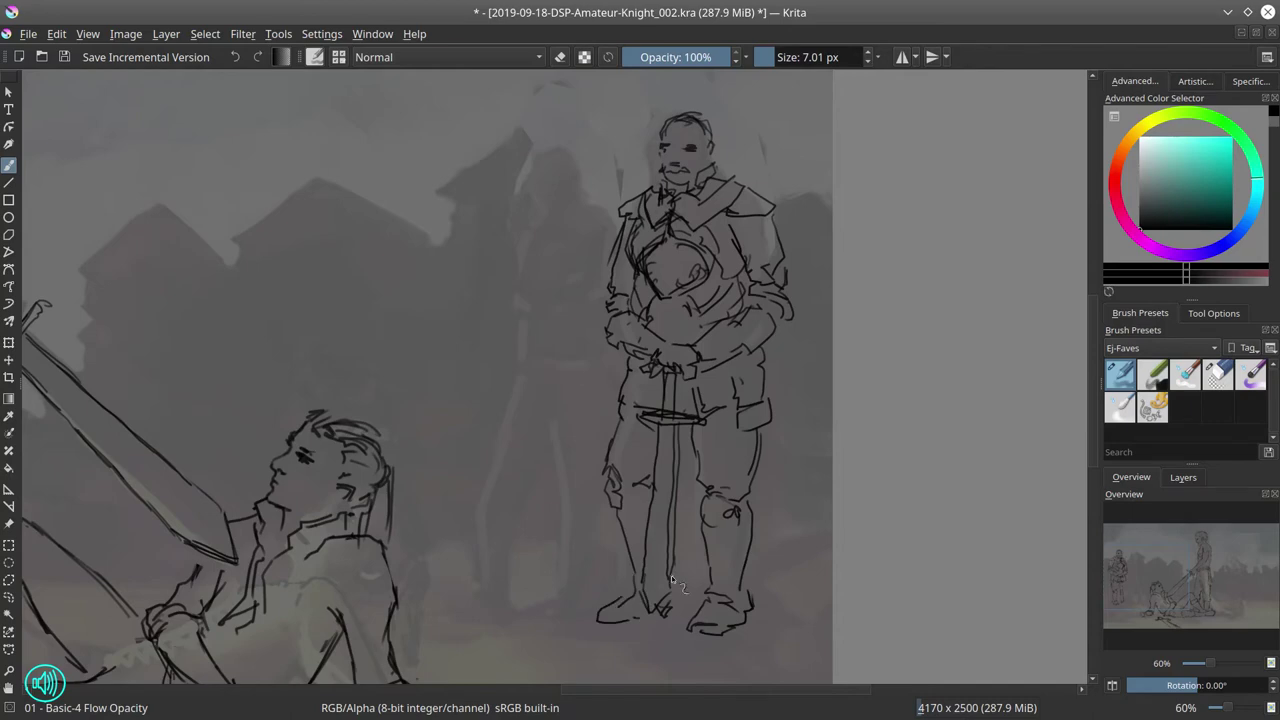
{"action": "left_click_drag", "start_coordinate": [752, 494], "coordinate": [752, 590]}
{"action": "left_click_drag", "start_coordinate": [716, 512], "coordinate": [704, 596]}
{"action": "left_click_drag", "start_coordinate": [748, 546], "coordinate": [754, 622]}
{"action": "scroll", "coordinate": [783, 483], "scroll_direction": "down", "scroll_amount": 3}
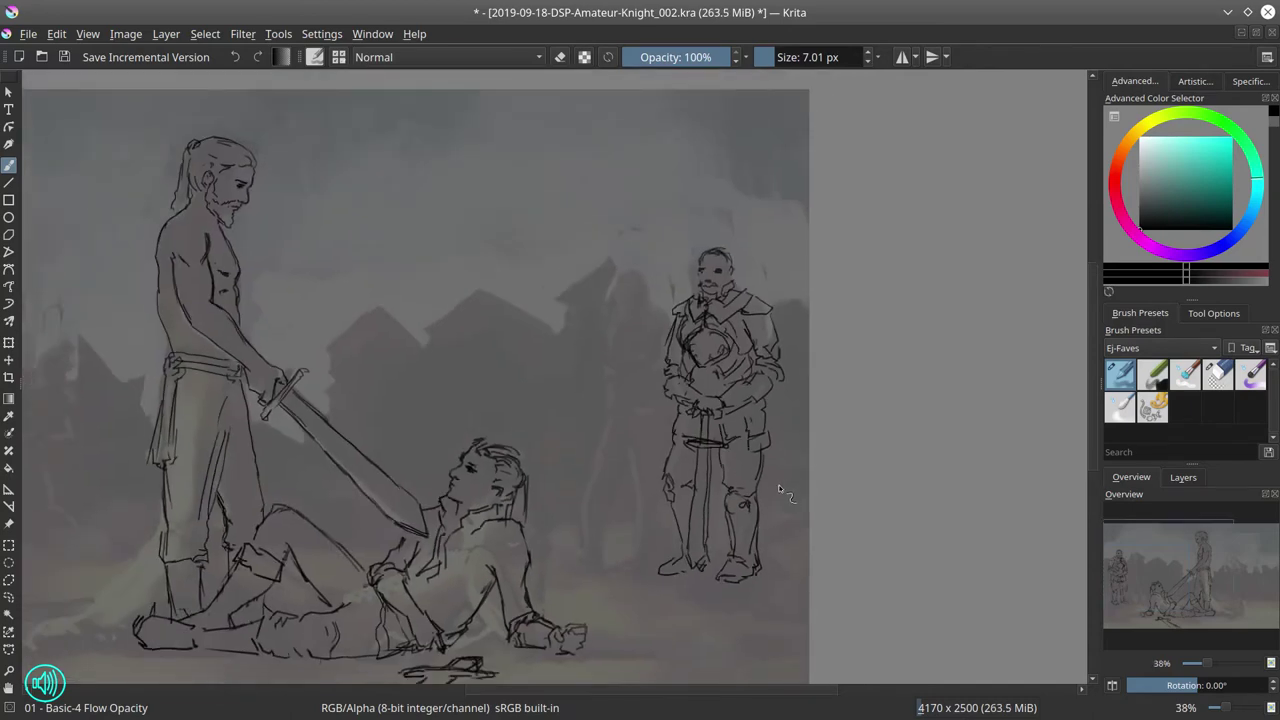
{"action": "key", "text": "m"}
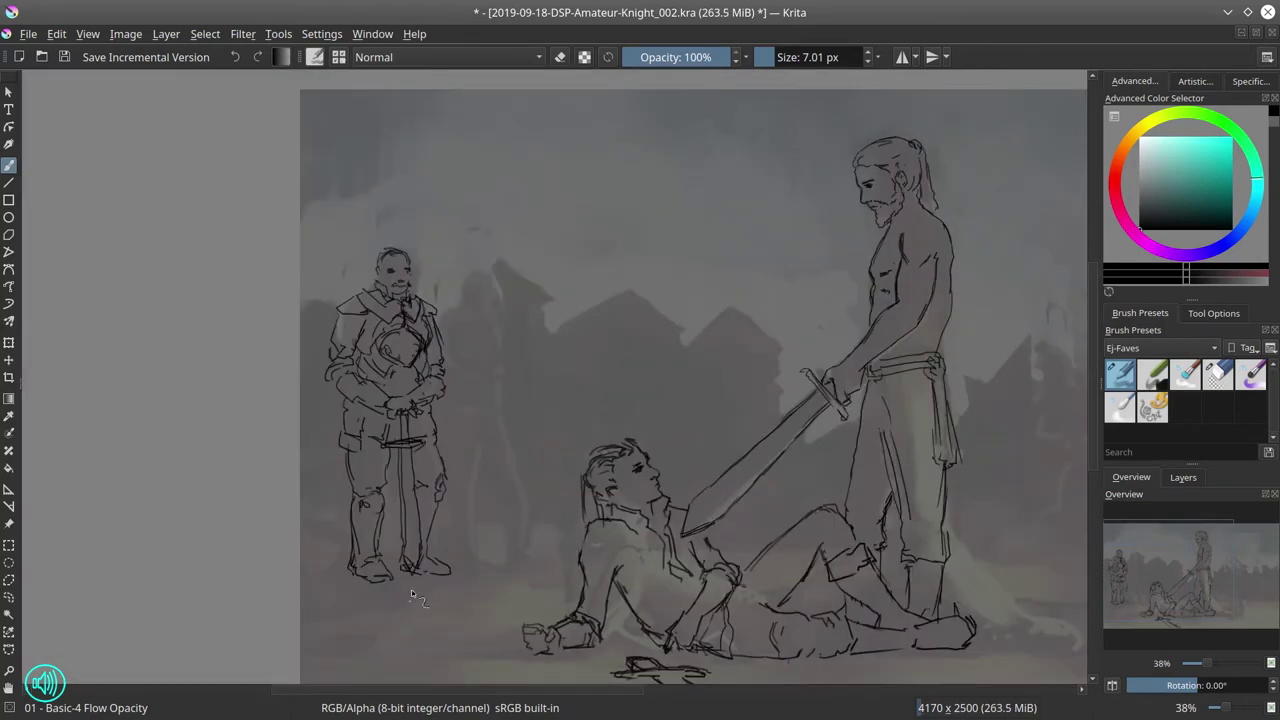
Start the second bystander beside him with shoulders, torso and folded arms
{"action": "scroll", "coordinate": [512, 471], "scroll_direction": "up", "scroll_amount": 3}
{"action": "left_click_drag", "start_coordinate": [512, 471], "coordinate": [529, 538]}
{"action": "left_click_drag", "start_coordinate": [414, 272], "coordinate": [438, 266]}
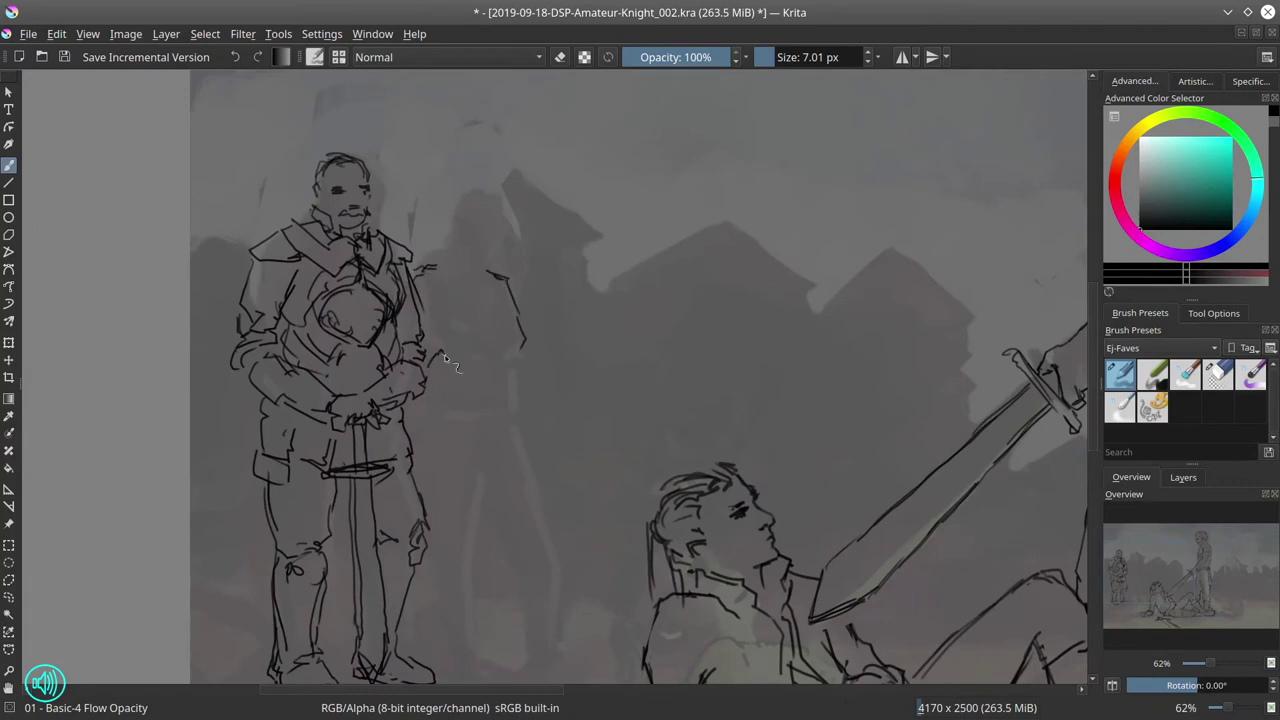
{"action": "mouse_move", "coordinate": [445, 357]}
{"action": "left_mouse_down"}
{"action": "mouse_move", "coordinate": [486, 381]}
{"action": "mouse_move", "coordinate": [520, 378]}
{"action": "left_mouse_up"}
{"action": "left_click_drag", "start_coordinate": [518, 290], "coordinate": [538, 362]}
{"action": "left_click_drag", "start_coordinate": [510, 312], "coordinate": [526, 340]}
{"action": "mouse_move", "coordinate": [476, 276]}
{"action": "left_mouse_down"}
{"action": "mouse_move", "coordinate": [460, 330]}
{"action": "mouse_move", "coordinate": [476, 330]}
{"action": "left_mouse_up"}
{"action": "left_click_drag", "start_coordinate": [480, 266], "coordinate": [498, 272]}
{"action": "left_click_drag", "start_coordinate": [514, 380], "coordinate": [506, 424]}
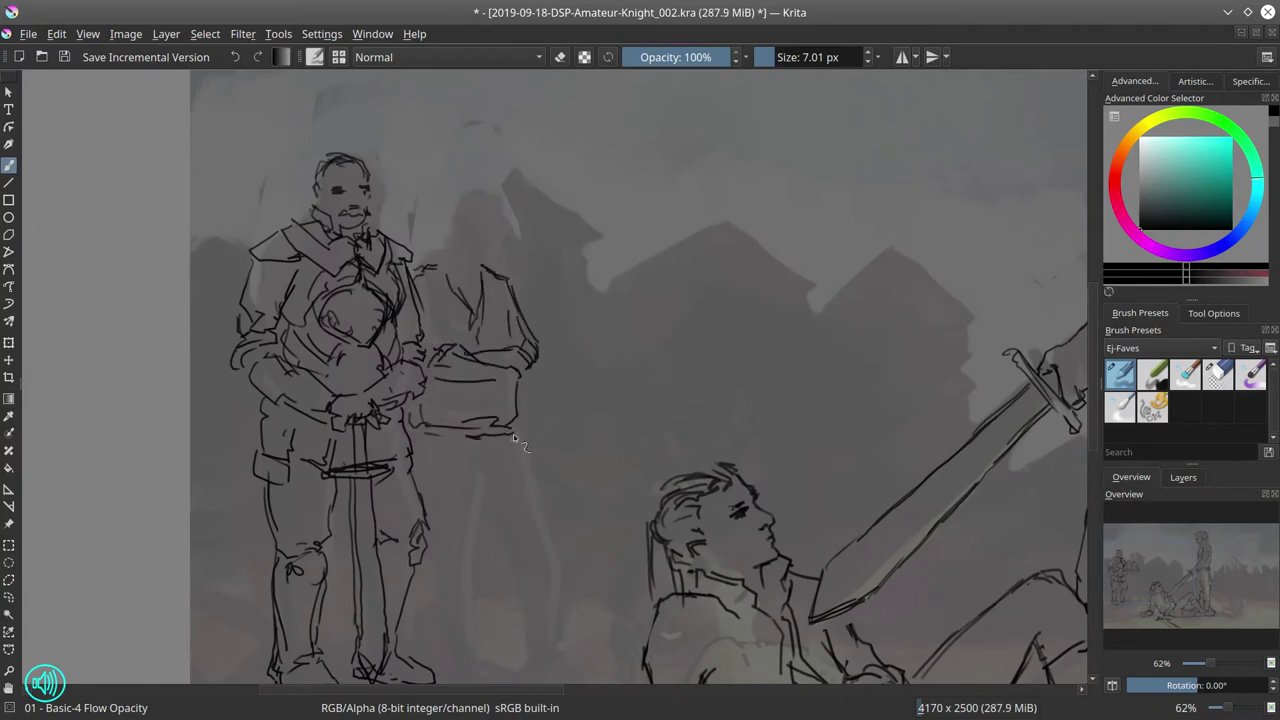
Draw both legs of the second bystander
{"action": "left_click_drag", "start_coordinate": [514, 474], "coordinate": [510, 530]}
{"action": "left_click_drag", "start_coordinate": [594, 483], "coordinate": [614, 403]}
{"action": "left_click_drag", "start_coordinate": [488, 383], "coordinate": [476, 512]}
{"action": "left_click_drag", "start_coordinate": [501, 400], "coordinate": [488, 538]}
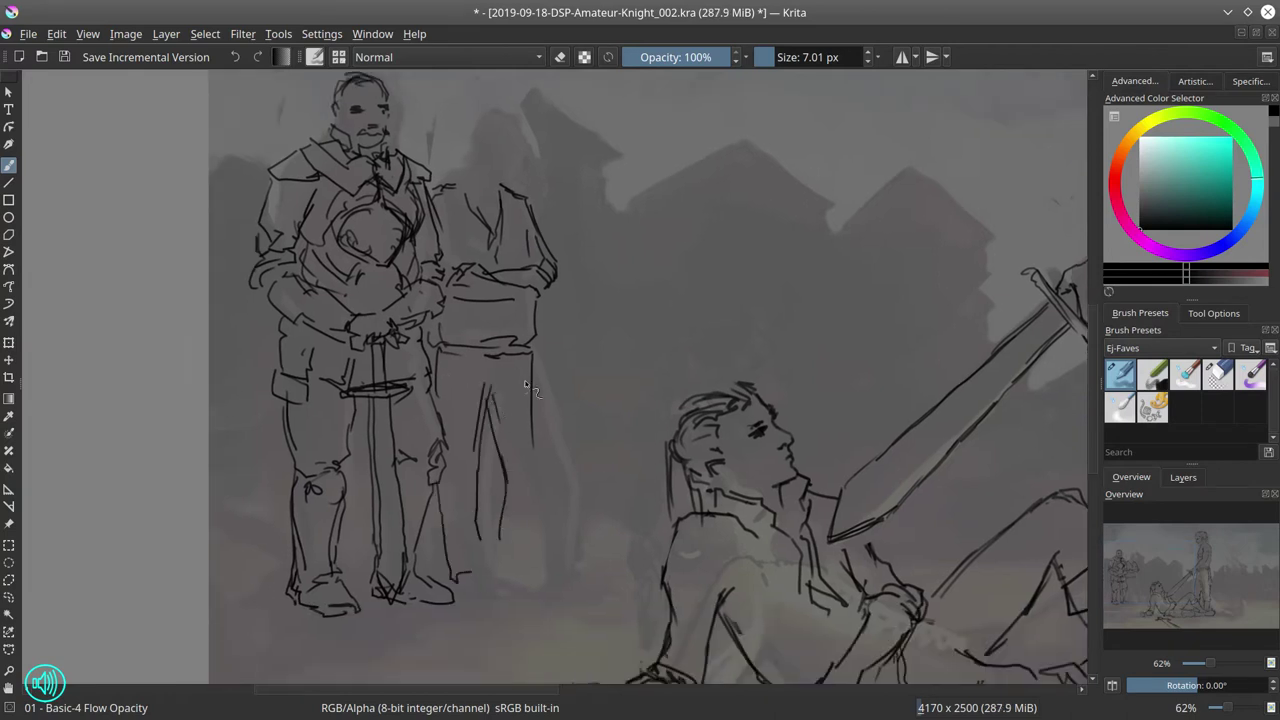
{"action": "left_click_drag", "start_coordinate": [530, 358], "coordinate": [536, 502]}
{"action": "left_click_drag", "start_coordinate": [510, 484], "coordinate": [508, 564]}
{"action": "mouse_move", "coordinate": [530, 482]}
{"action": "left_mouse_down"}
{"action": "mouse_move", "coordinate": [544, 564]}
{"action": "mouse_move", "coordinate": [572, 578]}
{"action": "mouse_move", "coordinate": [548, 596]}
{"action": "mouse_move", "coordinate": [620, 596]}
{"action": "left_mouse_up"}
In the mirrored view, add his feet and erase a stray stroke beside the leg
{"action": "key", "text": "m"}
{"action": "key", "text": "e"}
{"action": "key", "text": "e"}
{"action": "left_click_drag", "start_coordinate": [582, 392], "coordinate": [572, 536]}
{"action": "key", "text": "e"}
{"action": "left_click_drag", "start_coordinate": [558, 373], "coordinate": [575, 415]}
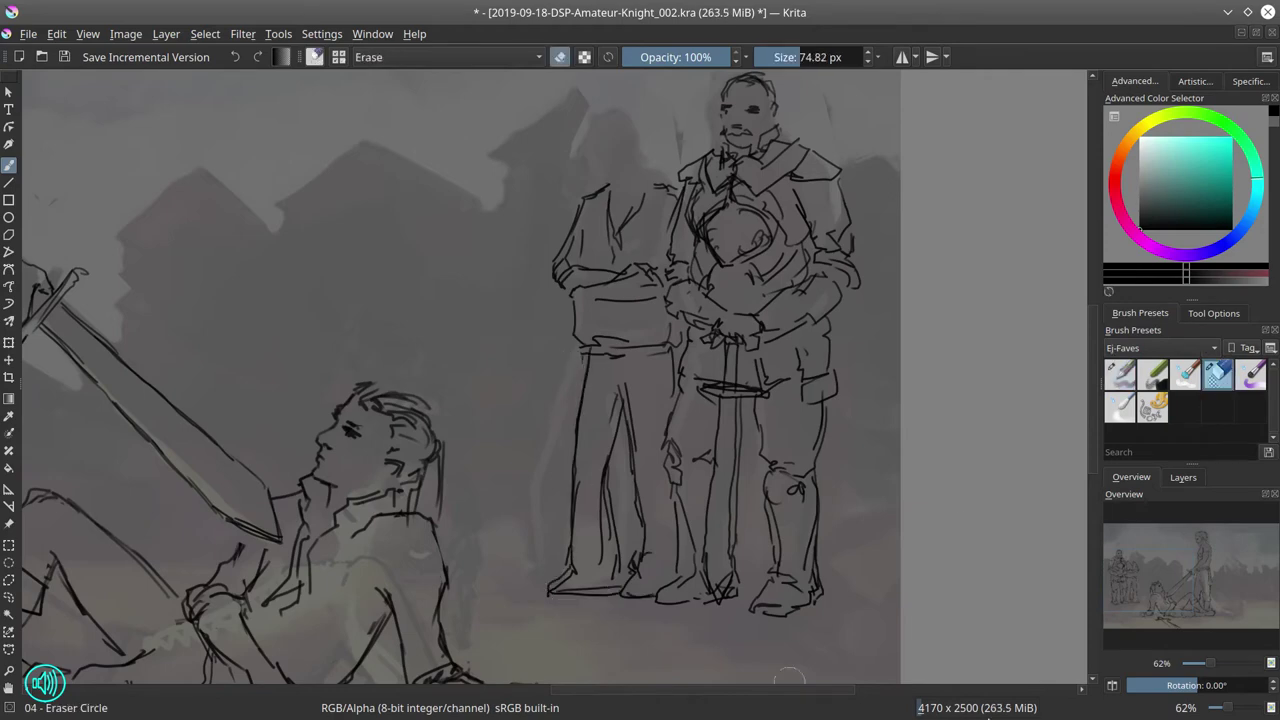
{"action": "key", "text": "m"}
{"action": "key", "text": "e"}
{"action": "scroll", "coordinate": [442, 304], "scroll_direction": "up", "scroll_amount": 2}
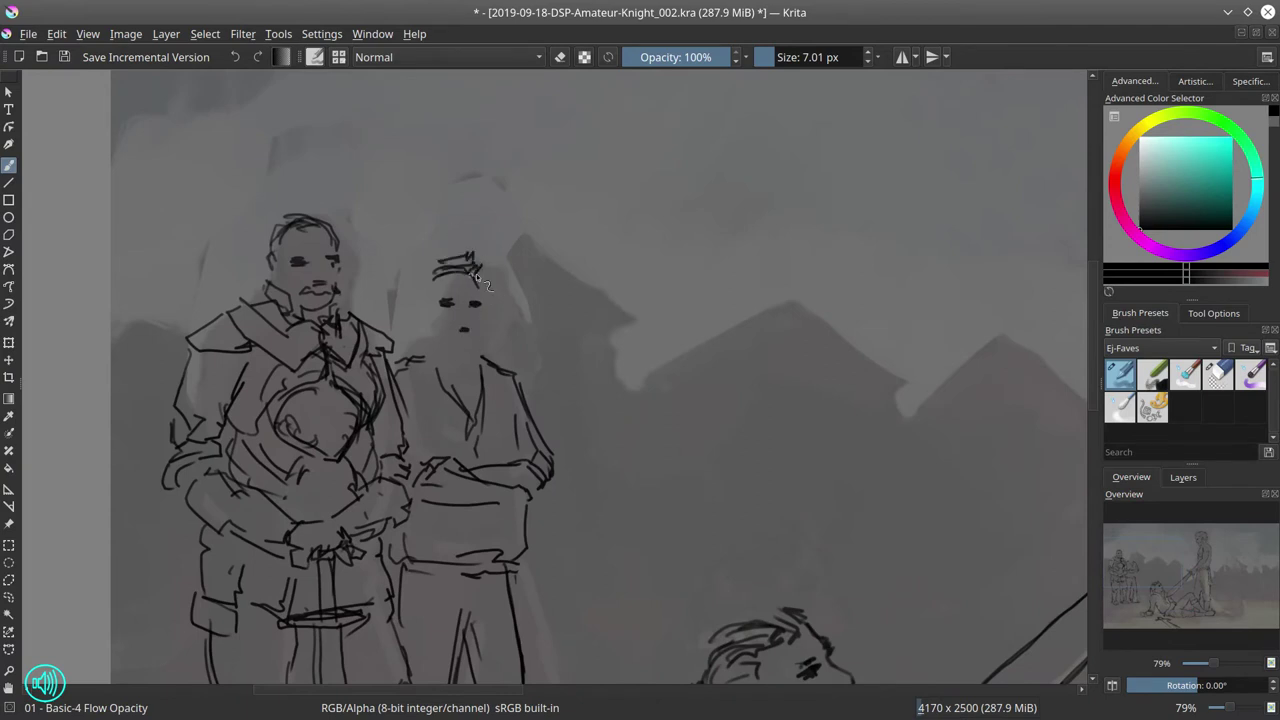
Add the second bystander's beard, mouth, hair and lines down the neck and chest
{"action": "mouse_move", "coordinate": [476, 342]}
{"action": "left_mouse_down"}
{"action": "mouse_move", "coordinate": [462, 368]}
{"action": "mouse_move", "coordinate": [455, 356]}
{"action": "left_mouse_up"}
{"action": "left_click_drag", "start_coordinate": [421, 306], "coordinate": [416, 268]}
{"action": "left_click_drag", "start_coordinate": [420, 322], "coordinate": [430, 388]}
{"action": "left_click_drag", "start_coordinate": [430, 342], "coordinate": [440, 392]}
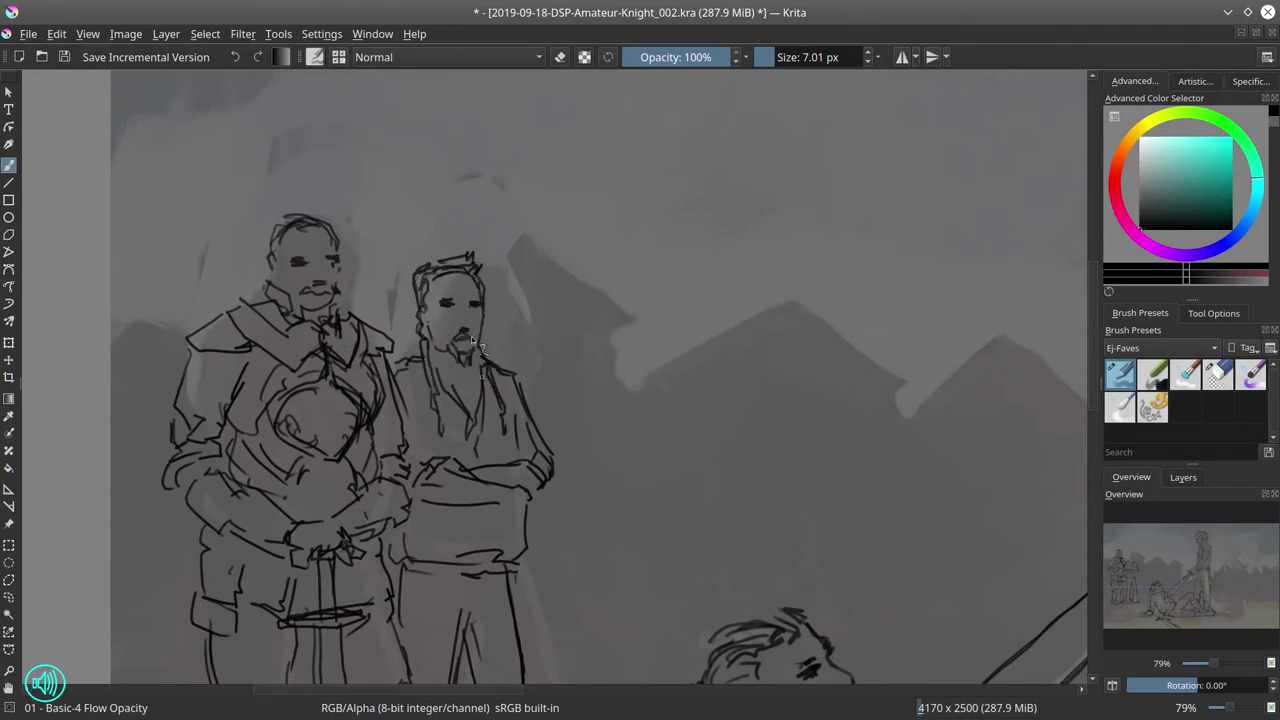
{"action": "scroll", "coordinate": [539, 188], "scroll_direction": "down", "scroll_amount": 4}
{"action": "scroll", "coordinate": [557, 298], "scroll_direction": "down", "scroll_amount": 2}
{"action": "left_click", "coordinate": [1183, 477]}
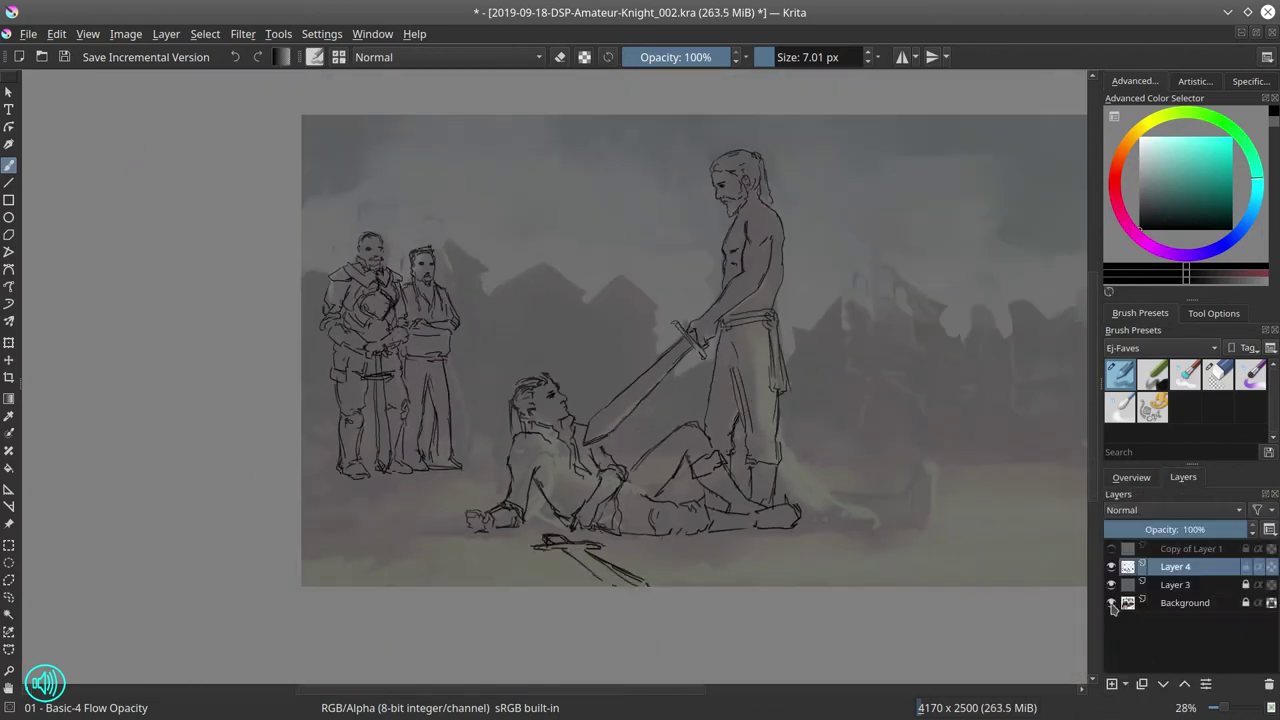
Hide the colour study, shrink and raise the two bystanders, and save _002.kra
{"action": "left_click", "coordinate": [1111, 549]}
{"action": "key", "text": "ctrl+r"}
{"action": "key", "text": "ctrl+t"}
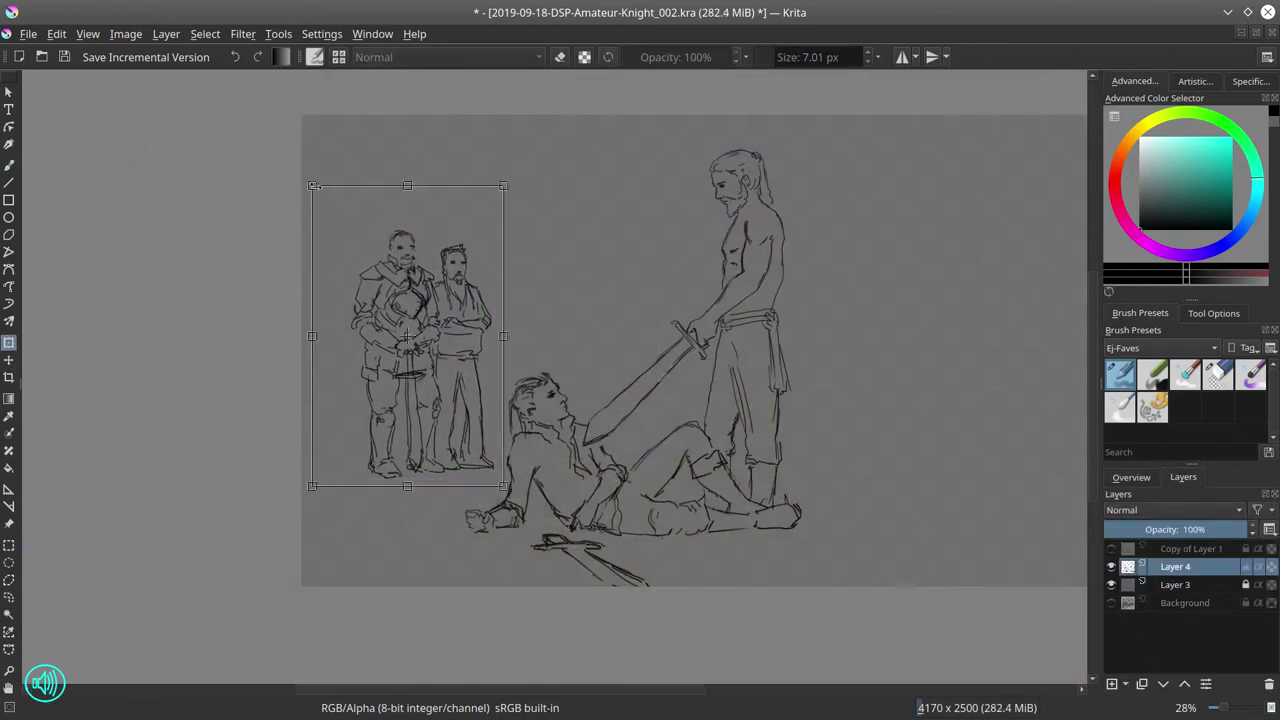
{"action": "left_click_drag", "start_coordinate": [306, 180], "coordinate": [328, 225]}
{"action": "left_click_drag", "start_coordinate": [444, 378], "coordinate": [439, 358]}
{"action": "key", "text": "Return"}
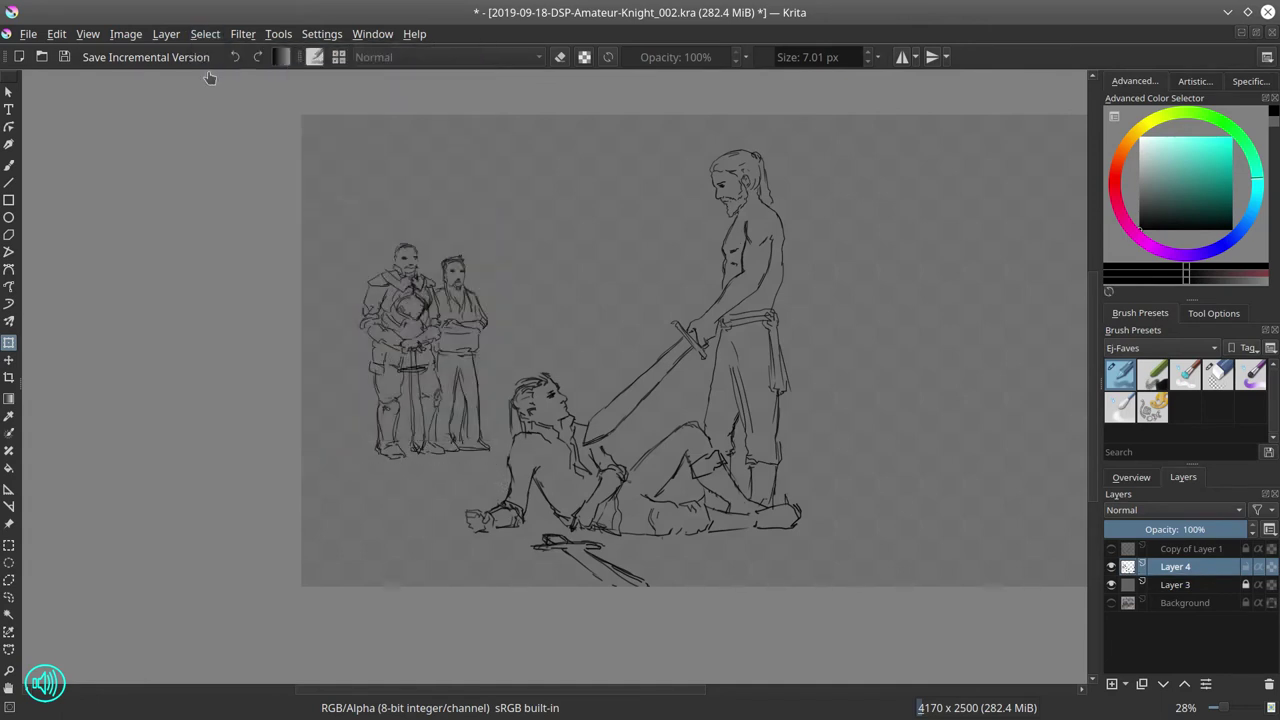
{"action": "left_click_drag", "start_coordinate": [788, 268], "coordinate": [650, 268]}
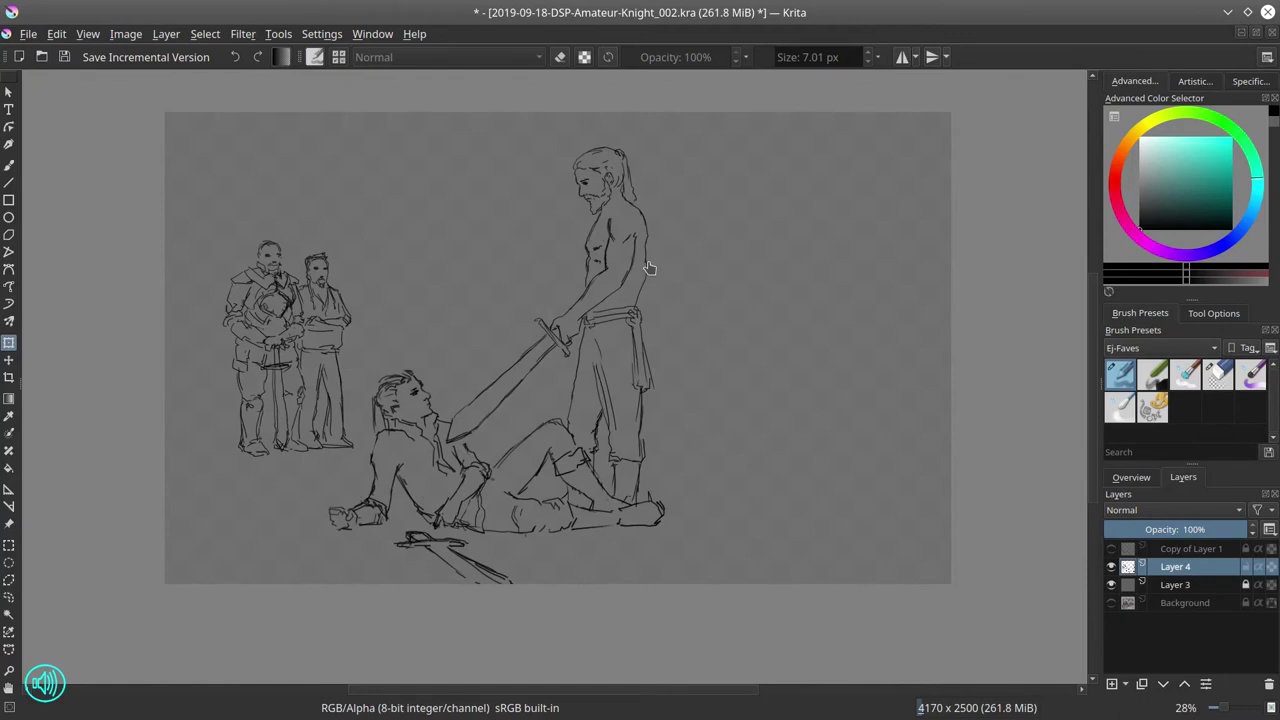
{"action": "left_click", "coordinate": [66, 57]}
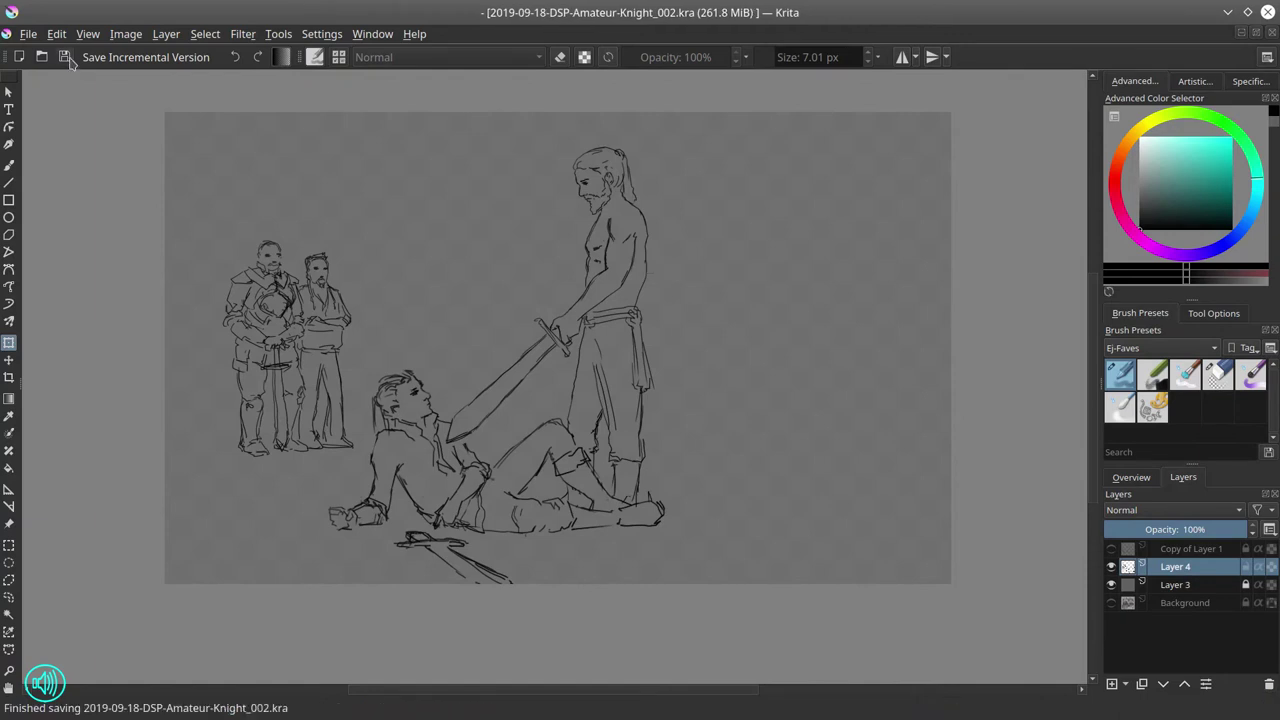
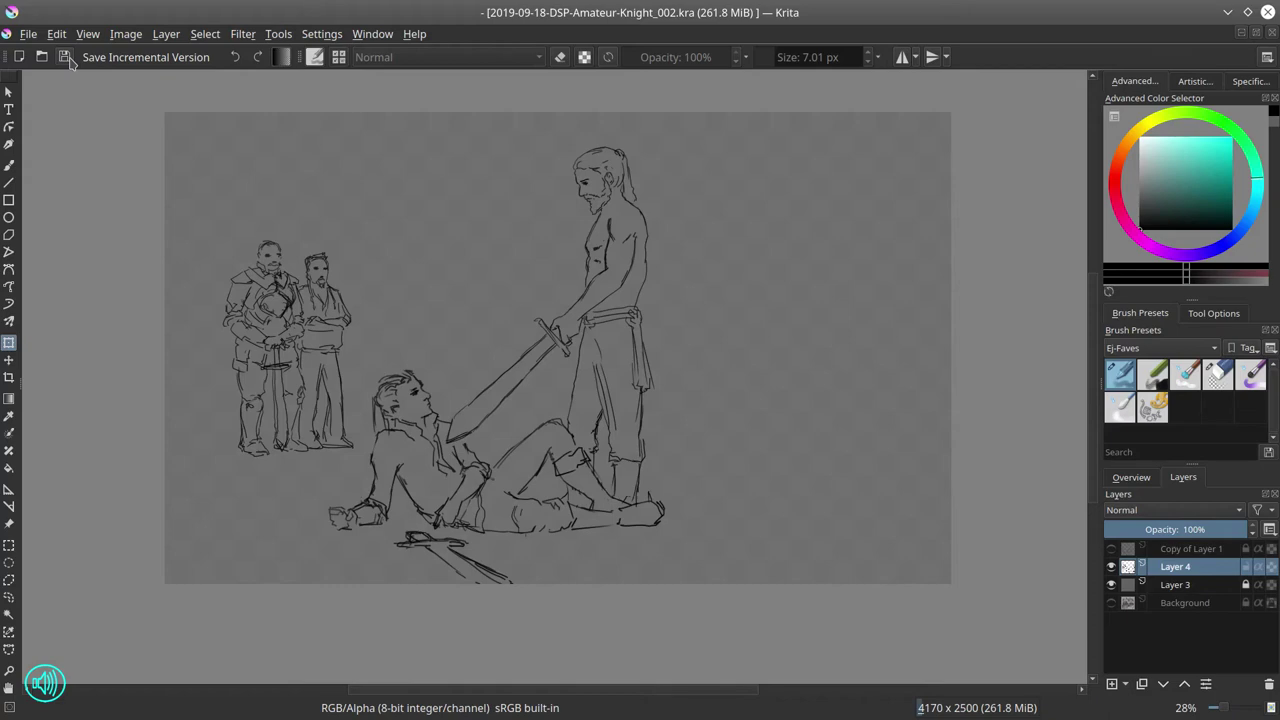
Zoom in and sketch a hooded duelist with an outstretched long sword and feet
{"action": "key", "text": "b"}
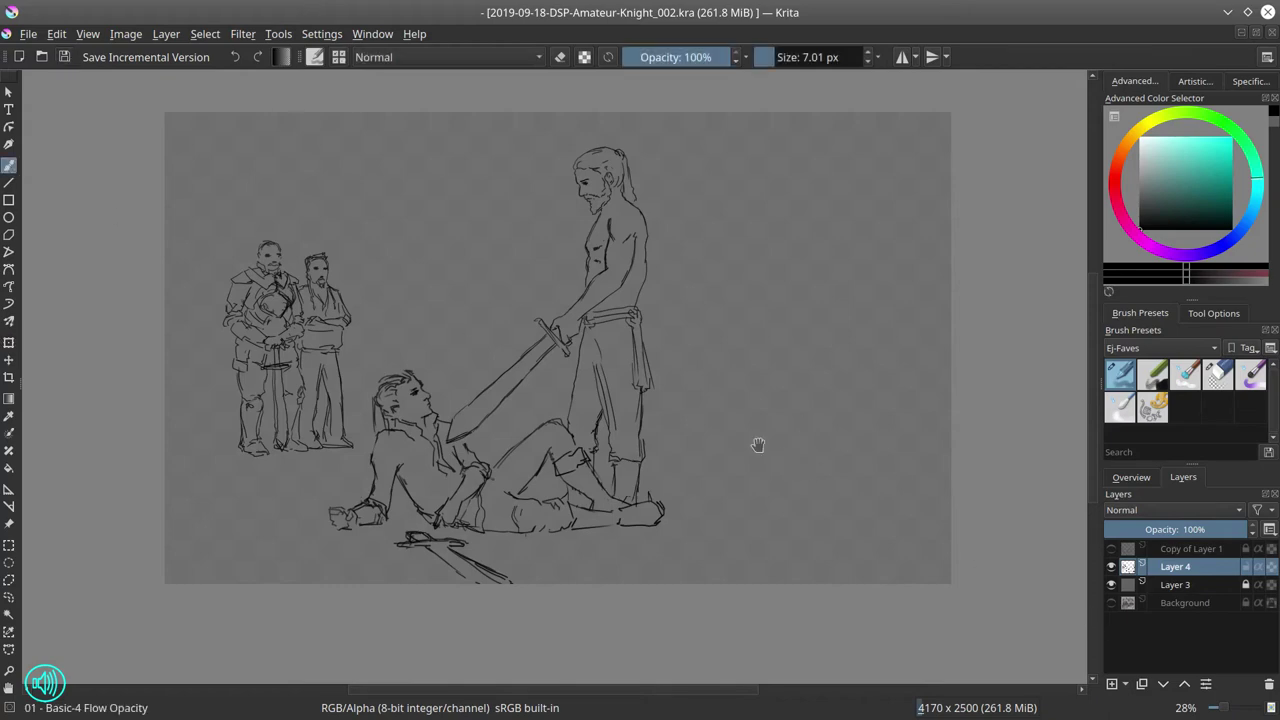
{"action": "scroll", "coordinate": [757, 443], "scroll_direction": "up", "scroll_amount": 6}
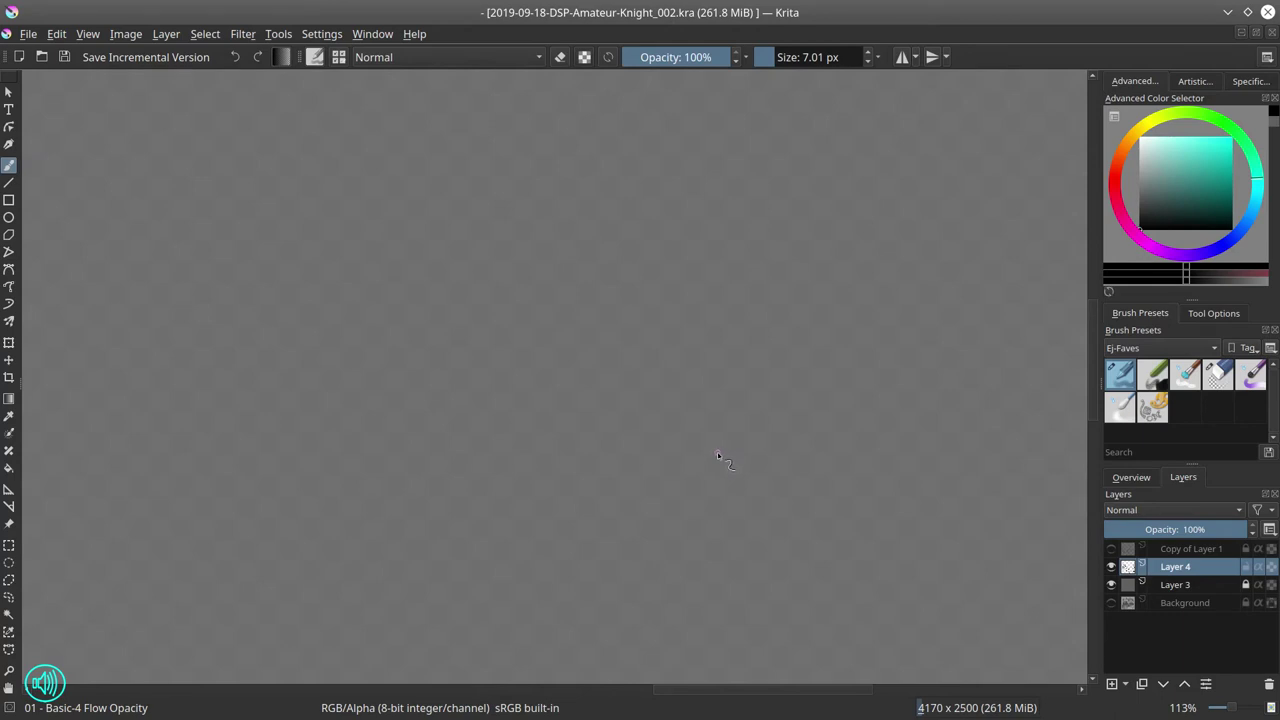
{"action": "mouse_move", "coordinate": [413, 256]}
{"action": "left_mouse_down"}
{"action": "mouse_move", "coordinate": [458, 242]}
{"action": "mouse_move", "coordinate": [401, 360]}
{"action": "mouse_move", "coordinate": [446, 365]}
{"action": "left_mouse_up"}
{"action": "left_click_drag", "start_coordinate": [441, 316], "coordinate": [474, 326]}
{"action": "mouse_move", "coordinate": [456, 285]}
{"action": "left_mouse_down"}
{"action": "mouse_move", "coordinate": [487, 311]}
{"action": "mouse_move", "coordinate": [595, 287]}
{"action": "mouse_move", "coordinate": [626, 280]}
{"action": "left_mouse_up"}
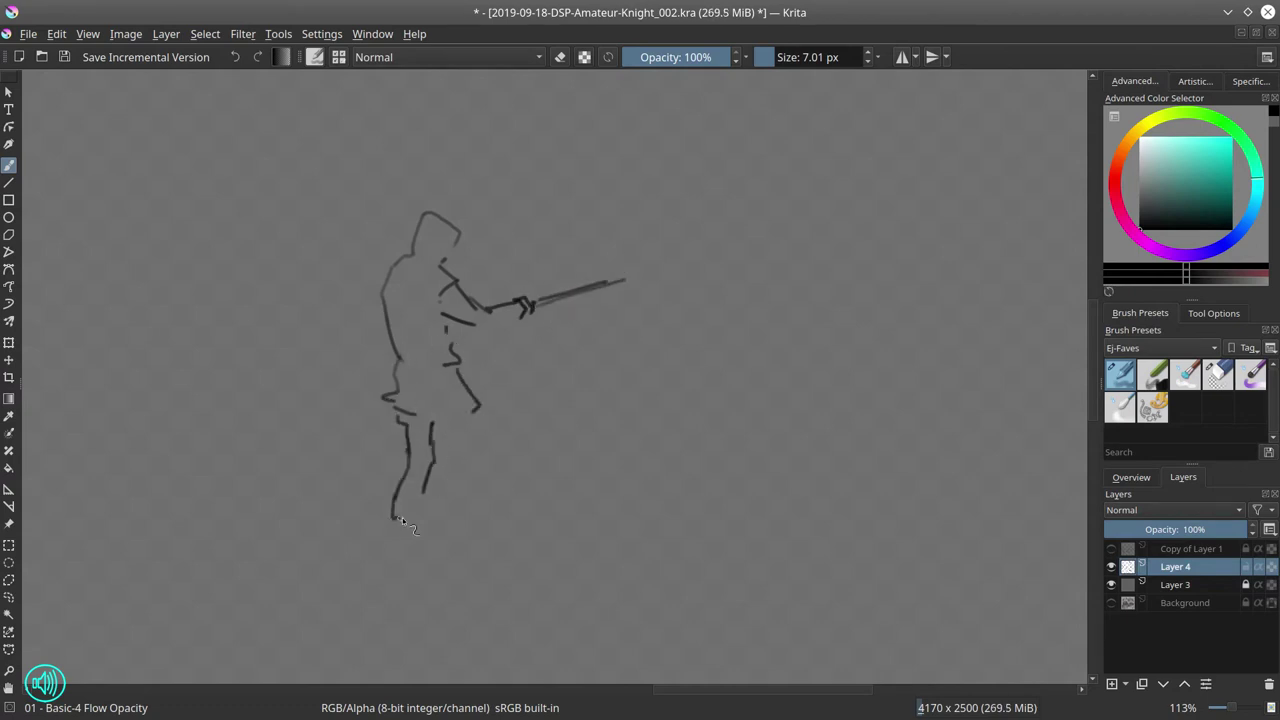
{"action": "left_click_drag", "start_coordinate": [494, 509], "coordinate": [499, 515]}
{"action": "left_click_drag", "start_coordinate": [468, 498], "coordinate": [469, 513]}
Mirror the canvas view and draw the opposing duelist's head, body, crossing sword and legs
{"action": "left_click_drag", "start_coordinate": [420, 500], "coordinate": [422, 512]}
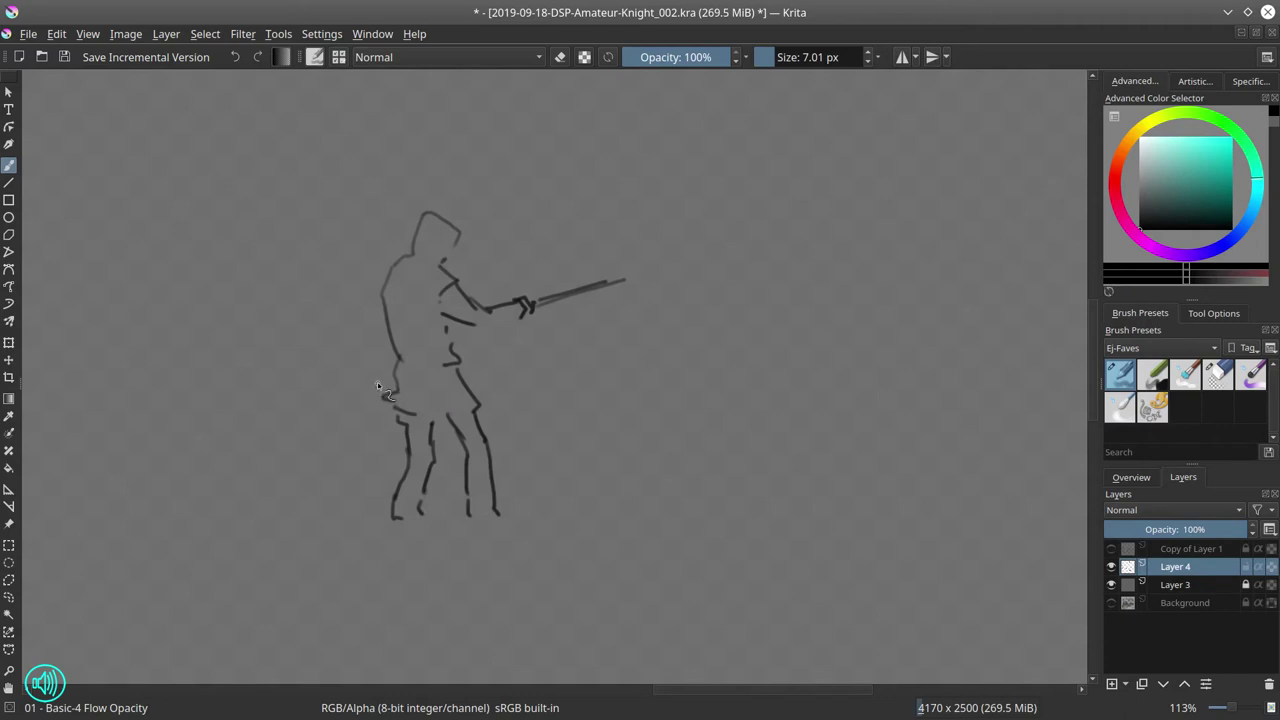
{"action": "left_click", "coordinate": [1131, 477]}
{"action": "left_click", "coordinate": [1112, 687]}
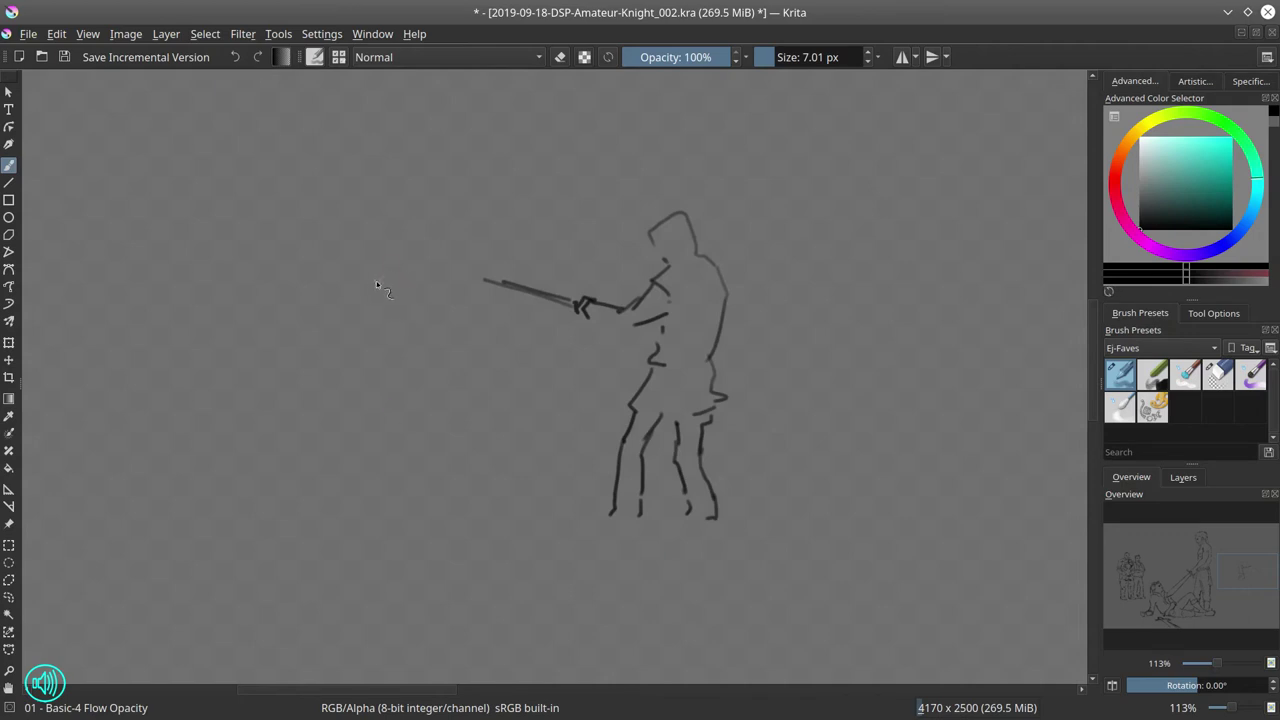
{"action": "left_click_drag", "start_coordinate": [366, 282], "coordinate": [415, 256]}
{"action": "left_click_drag", "start_coordinate": [387, 245], "coordinate": [379, 268]}
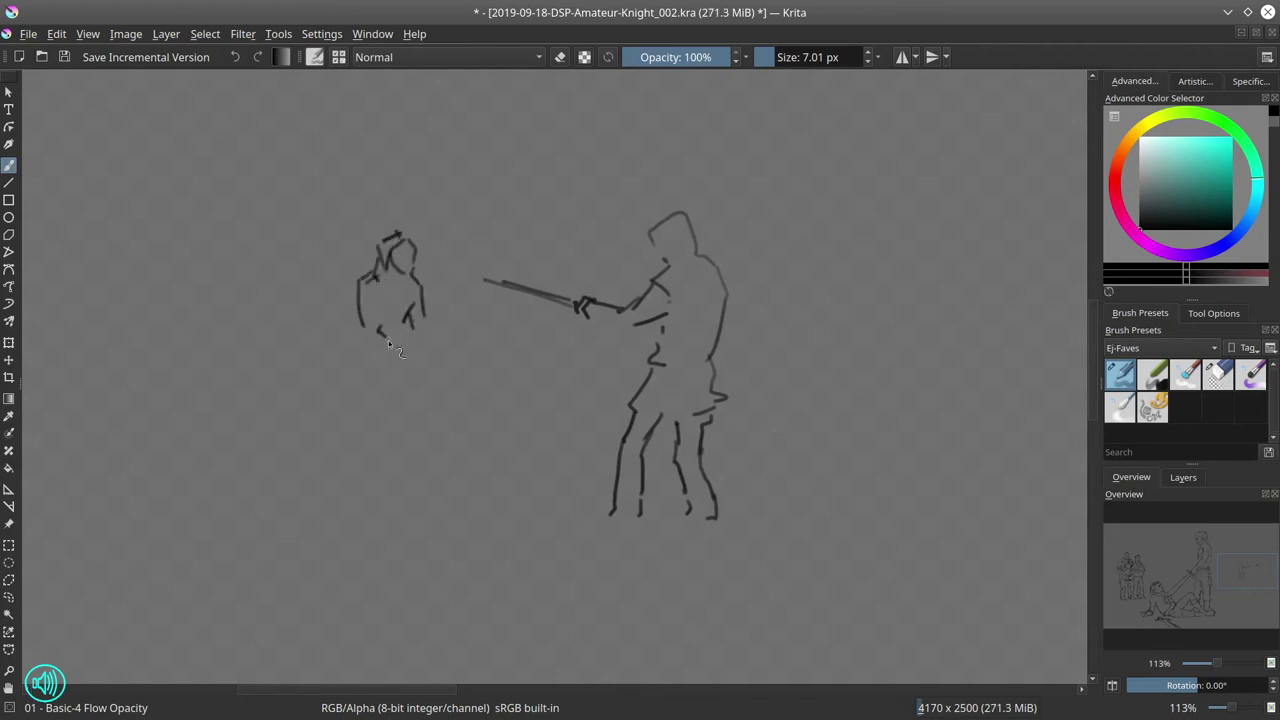
{"action": "left_click_drag", "start_coordinate": [401, 320], "coordinate": [438, 358]}
{"action": "left_click_drag", "start_coordinate": [524, 282], "coordinate": [472, 270]}
{"action": "mouse_move", "coordinate": [357, 312]}
{"action": "left_mouse_down"}
{"action": "mouse_move", "coordinate": [349, 364]}
{"action": "mouse_move", "coordinate": [422, 412]}
{"action": "mouse_move", "coordinate": [356, 428]}
{"action": "left_mouse_up"}
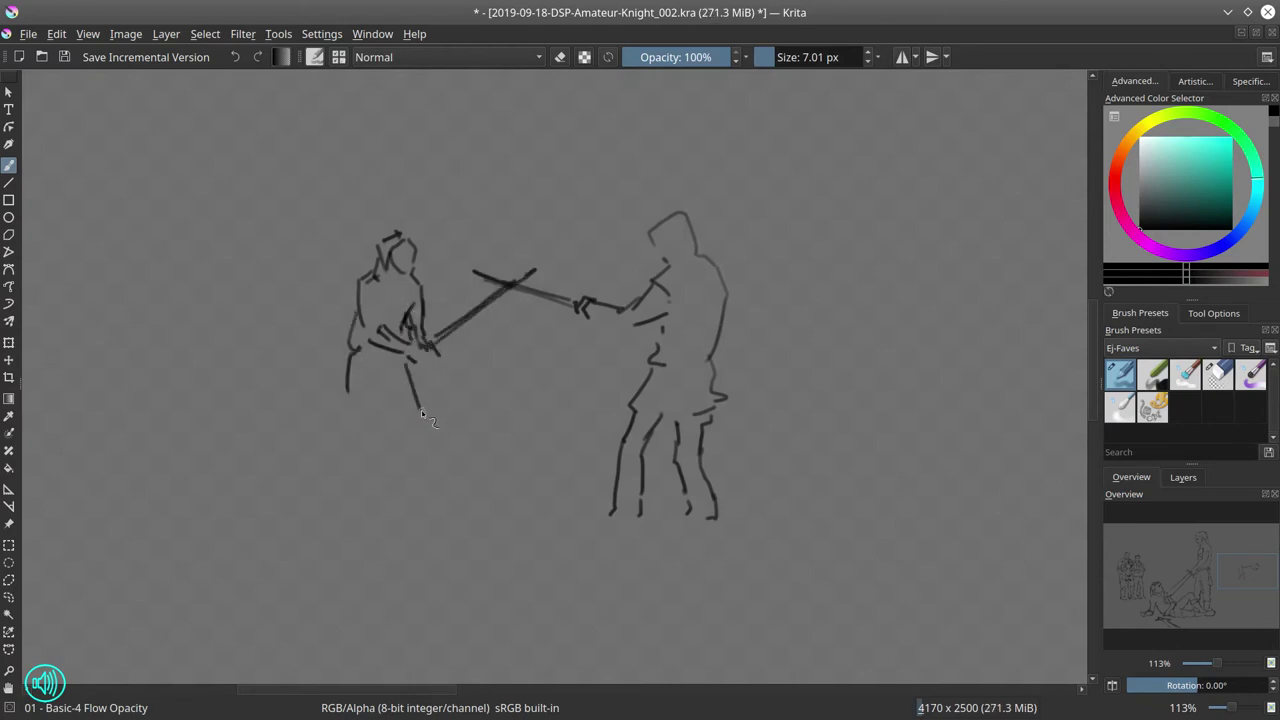
{"action": "left_click_drag", "start_coordinate": [406, 364], "coordinate": [420, 408]}
{"action": "left_click_drag", "start_coordinate": [347, 430], "coordinate": [362, 485]}
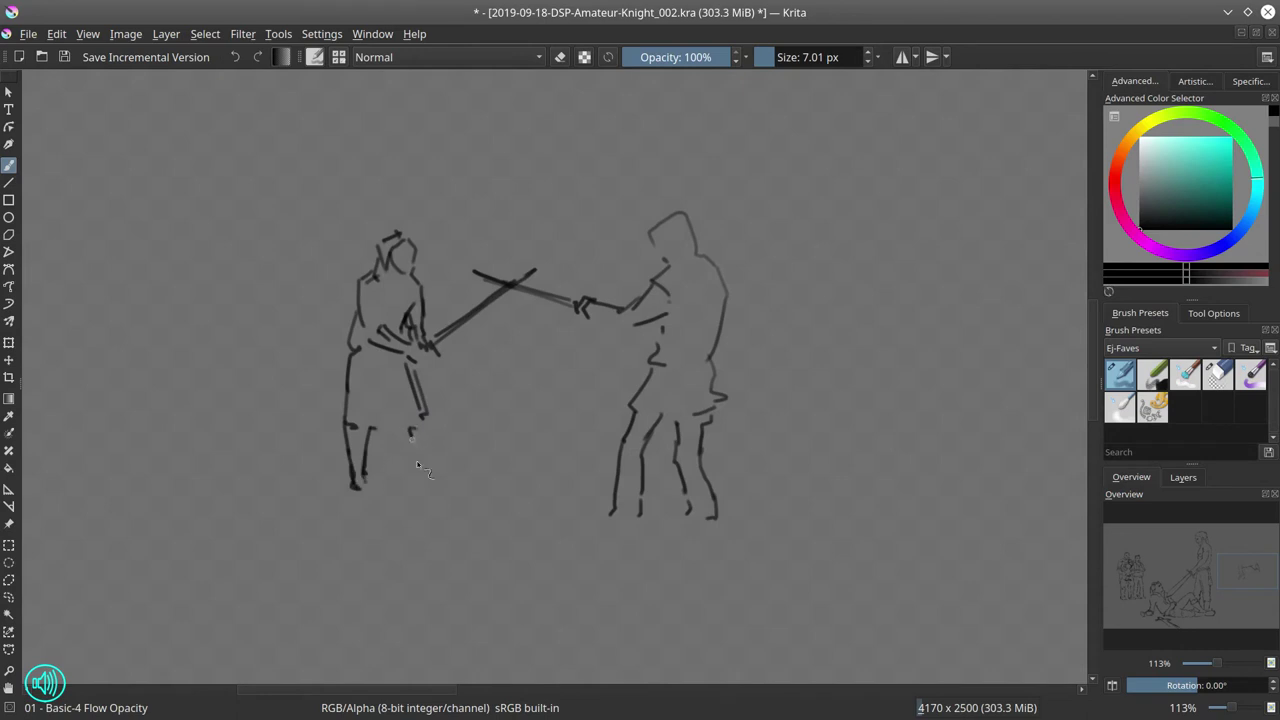
{"action": "left_click_drag", "start_coordinate": [408, 430], "coordinate": [420, 480]}
{"action": "left_click_drag", "start_coordinate": [424, 418], "coordinate": [446, 480]}
{"action": "left_click_drag", "start_coordinate": [370, 424], "coordinate": [400, 418]}
Add ground lines under the first duelist's feet and zoom out to the whole painting
{"action": "left_click_drag", "start_coordinate": [601, 529], "coordinate": [644, 527]}
{"action": "left_click_drag", "start_coordinate": [683, 523], "coordinate": [718, 520]}
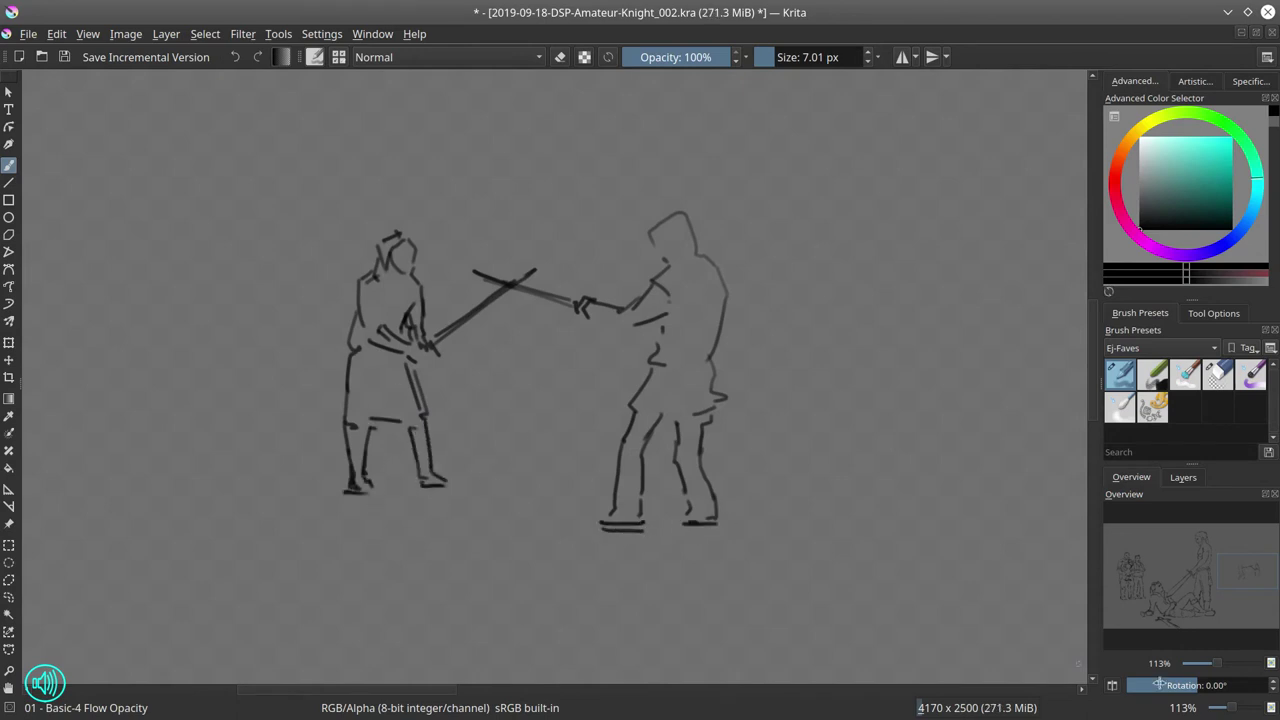
{"action": "key", "text": "minus"}
{"action": "key", "text": "minus"}
{"action": "key", "text": "minus"}
{"action": "key", "text": "minus"}
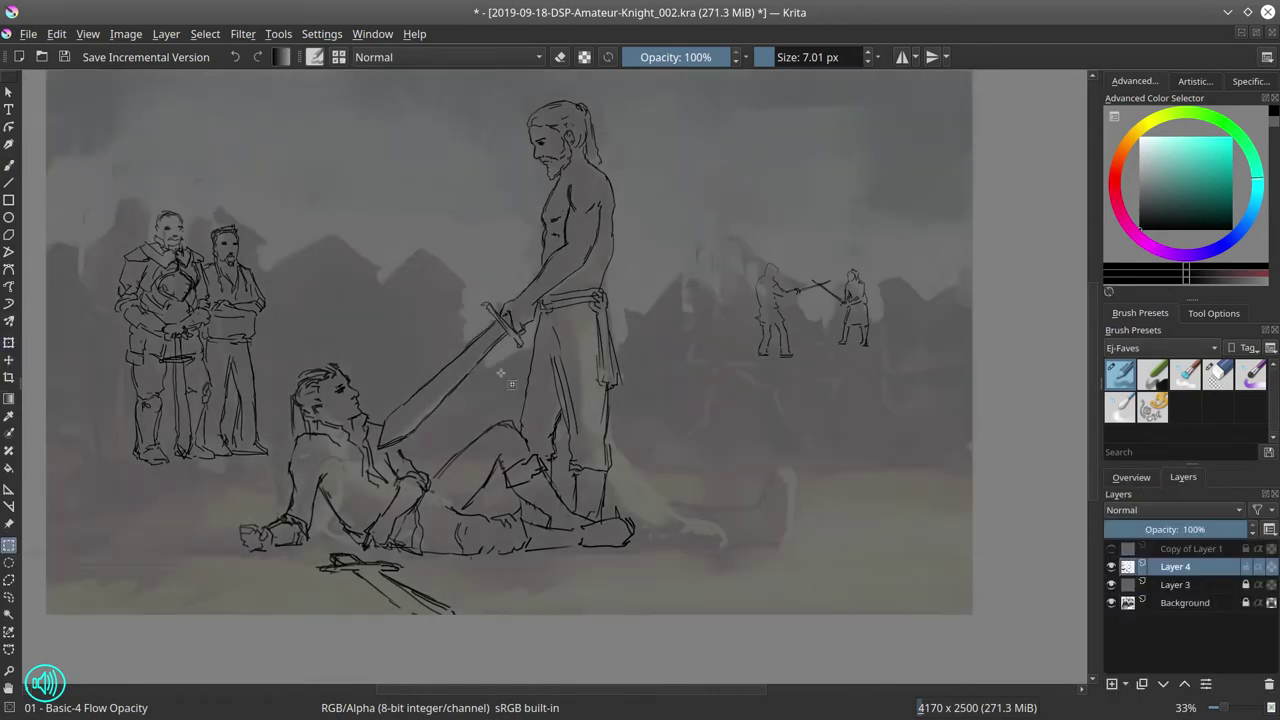
Enlarge and move the duelists, hide the painted Background, then shift them up-right
{"action": "left_click", "coordinate": [9, 343]}
{"action": "left_click_drag", "start_coordinate": [723, 380], "coordinate": [808, 406]}
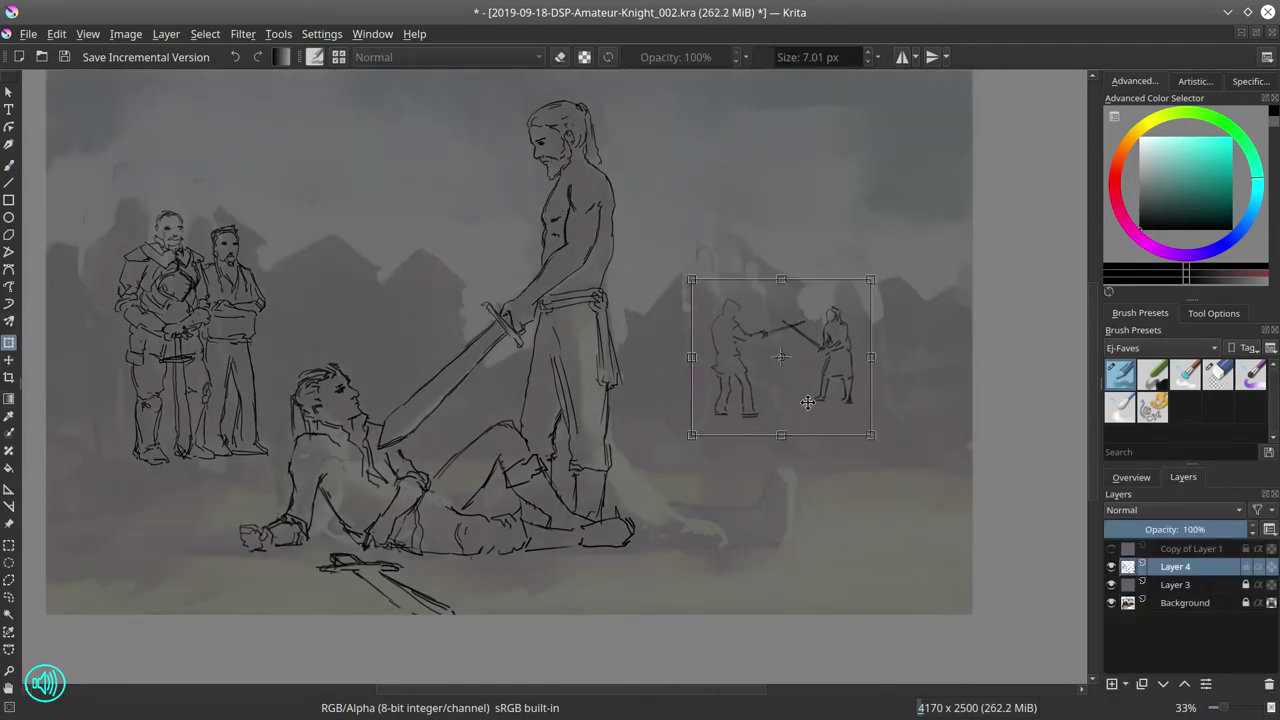
{"action": "key", "text": "Return"}
{"action": "left_click", "coordinate": [1111, 602]}
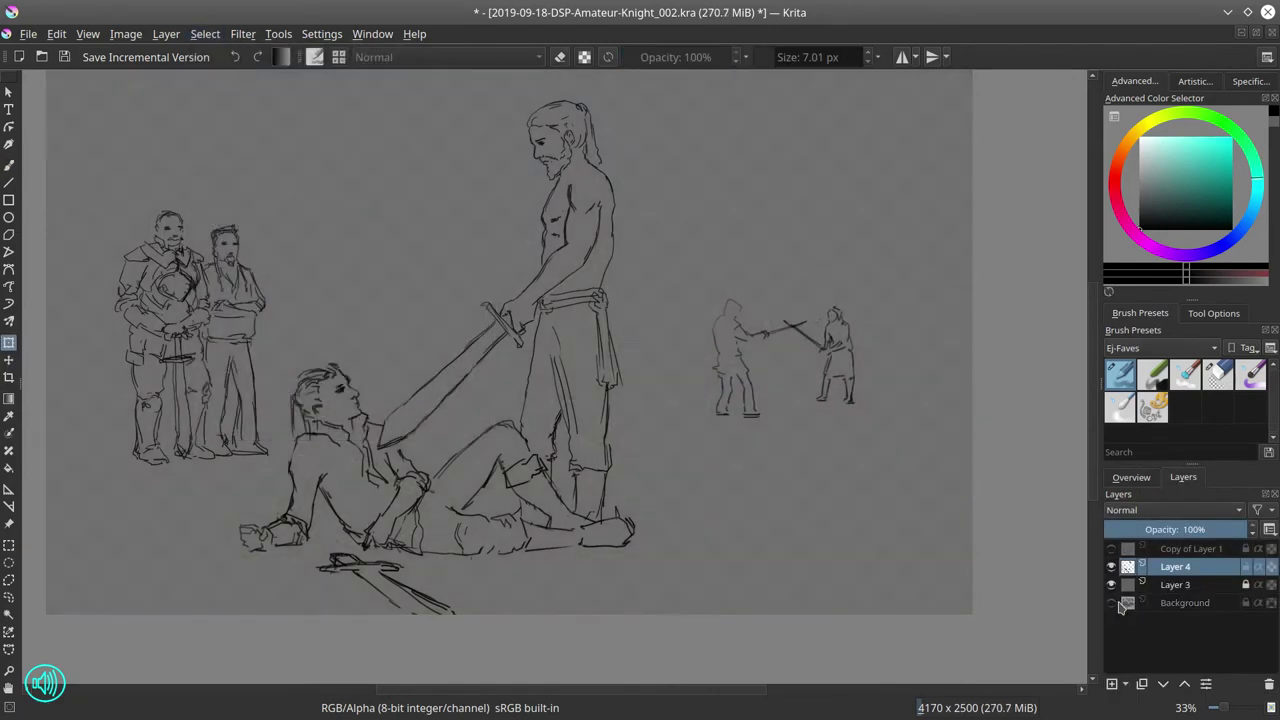
{"action": "key", "text": "t"}
{"action": "left_click_drag", "start_coordinate": [910, 492], "coordinate": [938, 476]}
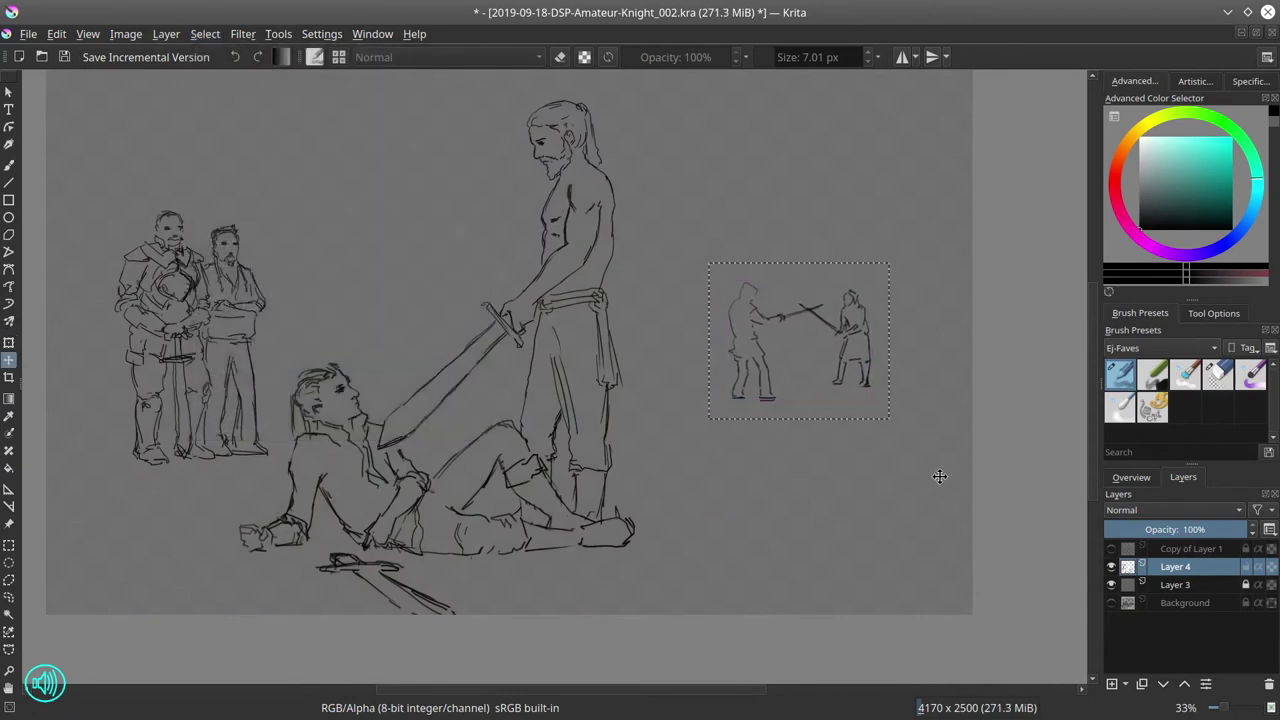
Reselect the duelists, enlarge them from the top-left corner, then deselect
{"action": "left_click", "coordinate": [205, 33]}
{"action": "key", "text": "Escape"}
{"action": "left_click", "coordinate": [205, 33]}
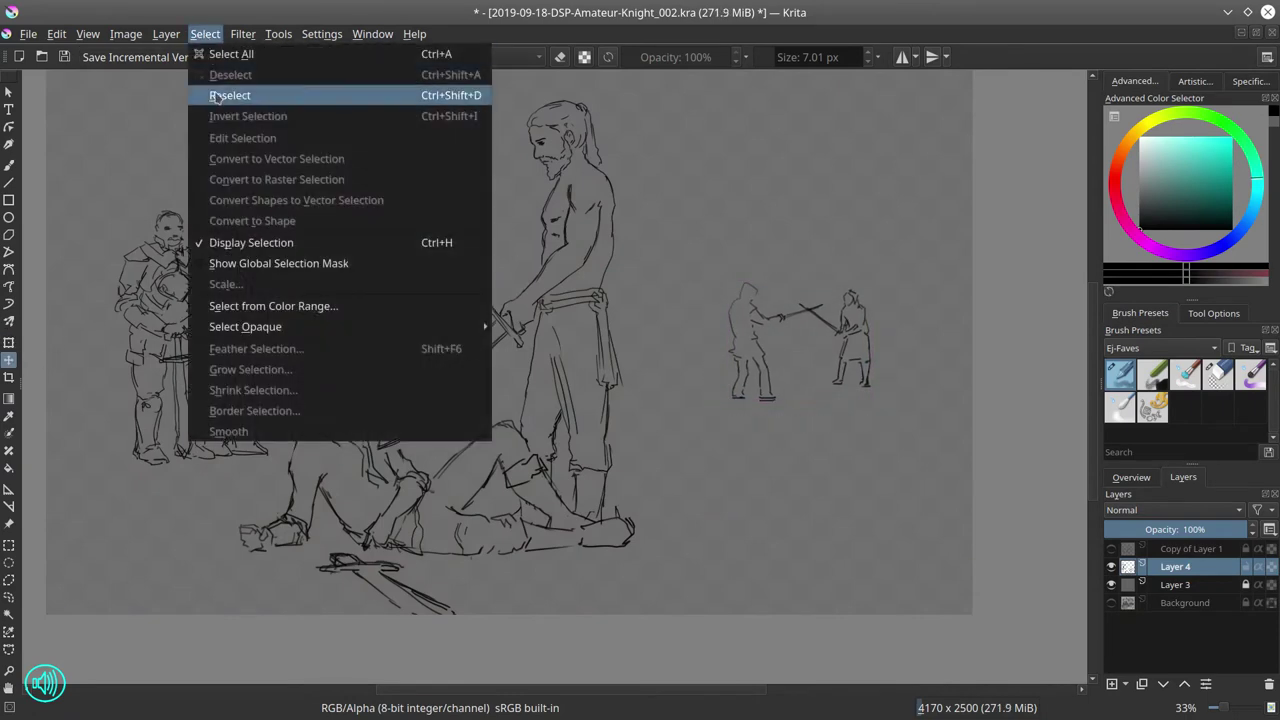
{"action": "key", "text": "Escape"}
{"action": "key", "text": "ctrl+t"}
{"action": "left_click_drag", "start_coordinate": [710, 263], "coordinate": [699, 251]}
{"action": "key", "text": "t"}
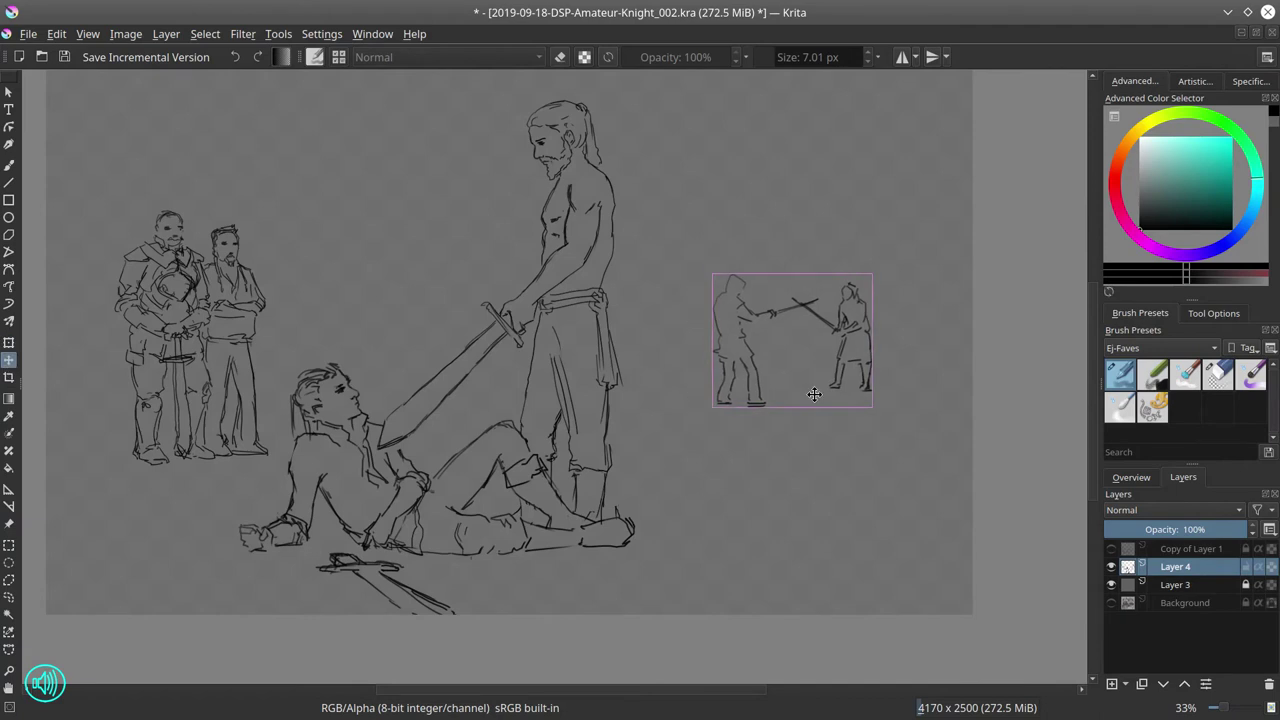
{"action": "left_click", "coordinate": [205, 33]}
{"action": "left_click", "coordinate": [230, 75]}
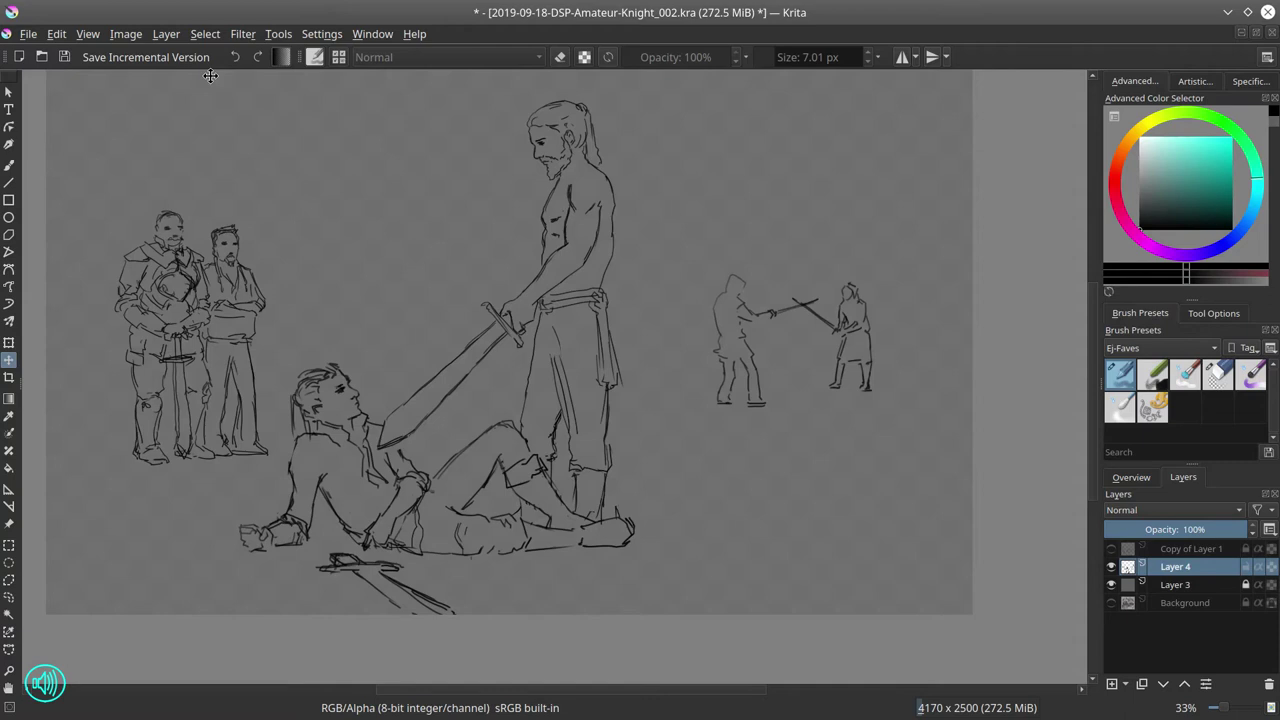
On a new layer with the figure sketch hidden, sketch onlookers, a tent roof and pole, and a roof above
{"action": "left_click", "coordinate": [1111, 684]}
{"action": "left_click", "coordinate": [1111, 584]}
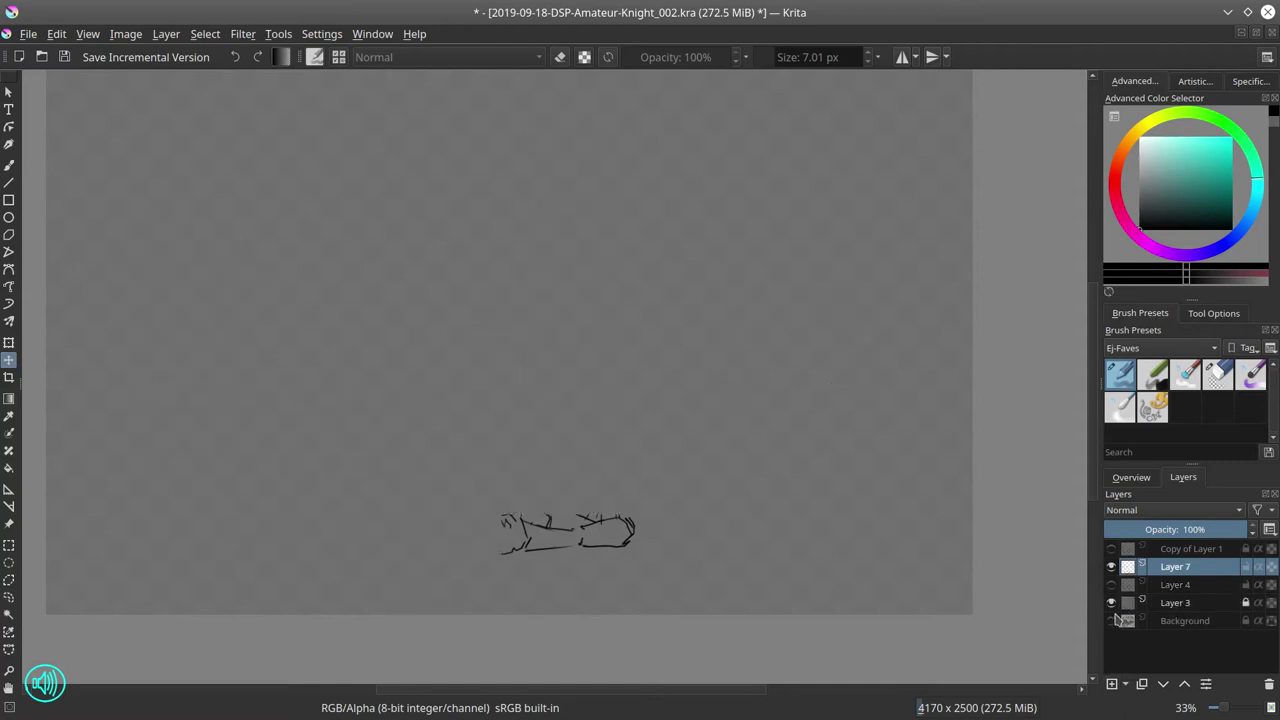
{"action": "key", "text": "b"}
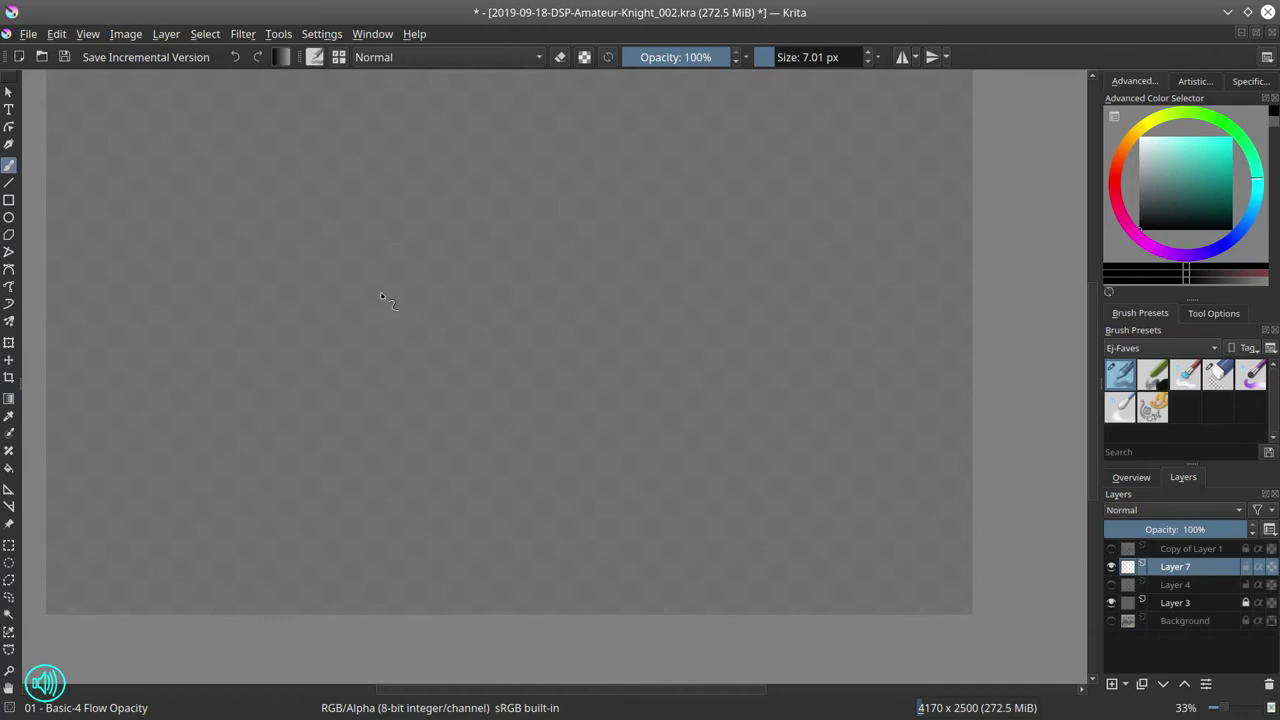
{"action": "left_click_drag", "start_coordinate": [322, 236], "coordinate": [346, 256]}
{"action": "mouse_move", "coordinate": [172, 265]}
{"action": "left_mouse_down"}
{"action": "mouse_move", "coordinate": [190, 296]}
{"action": "mouse_move", "coordinate": [312, 258]}
{"action": "mouse_move", "coordinate": [328, 312]}
{"action": "left_mouse_up"}
{"action": "left_click_drag", "start_coordinate": [284, 282], "coordinate": [293, 308]}
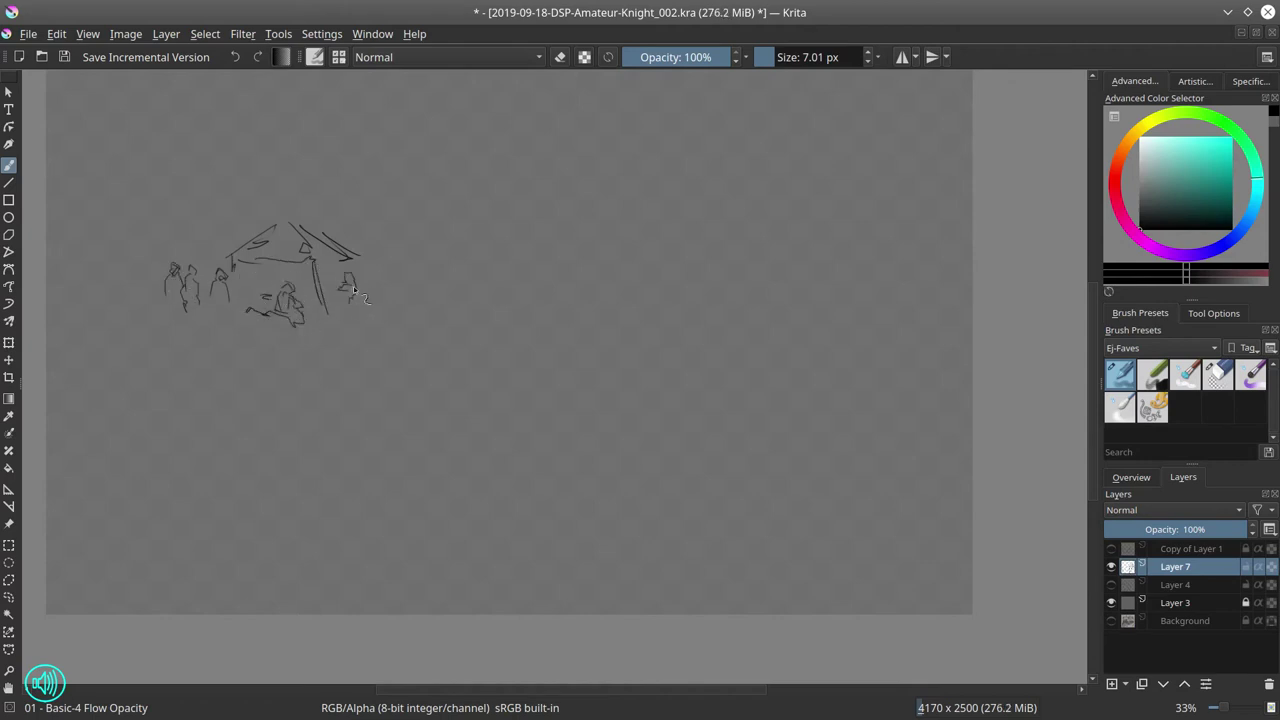
{"action": "mouse_move", "coordinate": [230, 219]}
{"action": "left_mouse_down"}
{"action": "mouse_move", "coordinate": [149, 224]}
{"action": "mouse_move", "coordinate": [228, 172]}
{"action": "left_mouse_up"}
{"action": "mouse_move", "coordinate": [228, 170]}
{"action": "left_mouse_down"}
{"action": "mouse_move", "coordinate": [266, 208]}
{"action": "mouse_move", "coordinate": [292, 178]}
{"action": "left_mouse_up"}
{"action": "left_click_drag", "start_coordinate": [292, 174], "coordinate": [318, 195]}
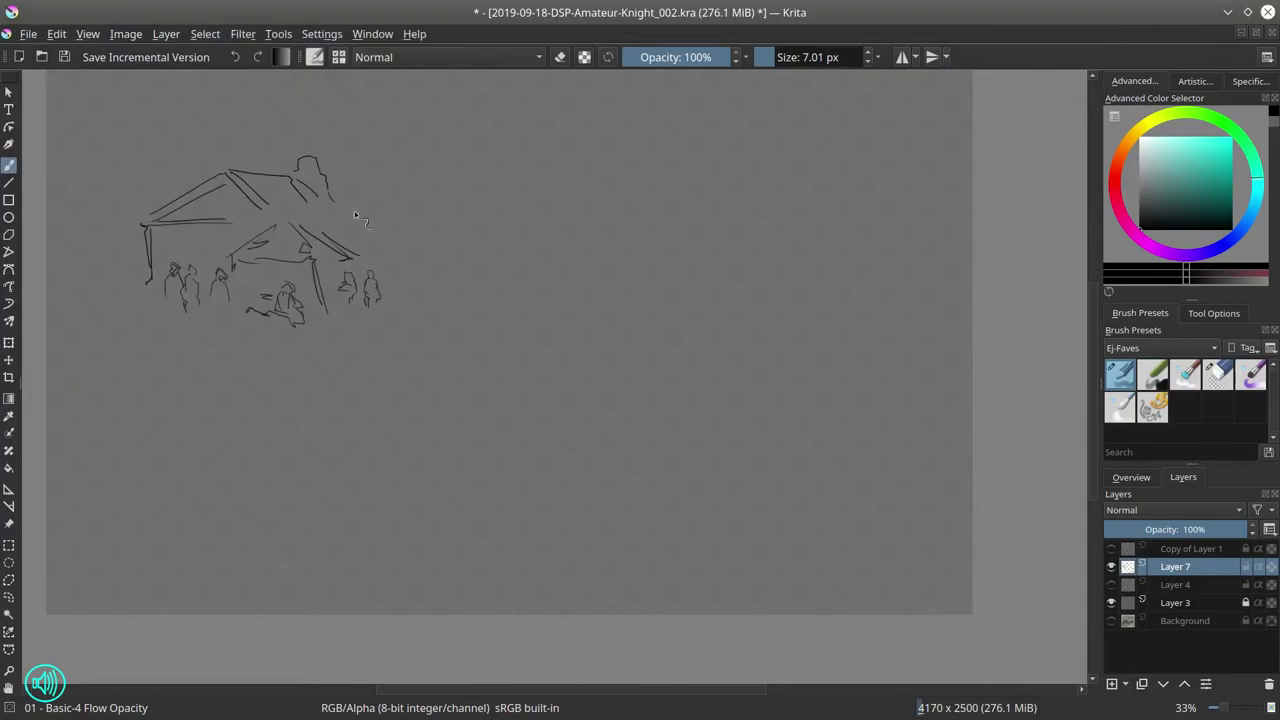
Extend the roofline right, adding a roof with slanted pole, small figures, a wall and a tower building
{"action": "left_click_drag", "start_coordinate": [330, 216], "coordinate": [466, 212]}
{"action": "left_click_drag", "start_coordinate": [330, 196], "coordinate": [398, 183]}
{"action": "left_click", "coordinate": [1111, 584]}
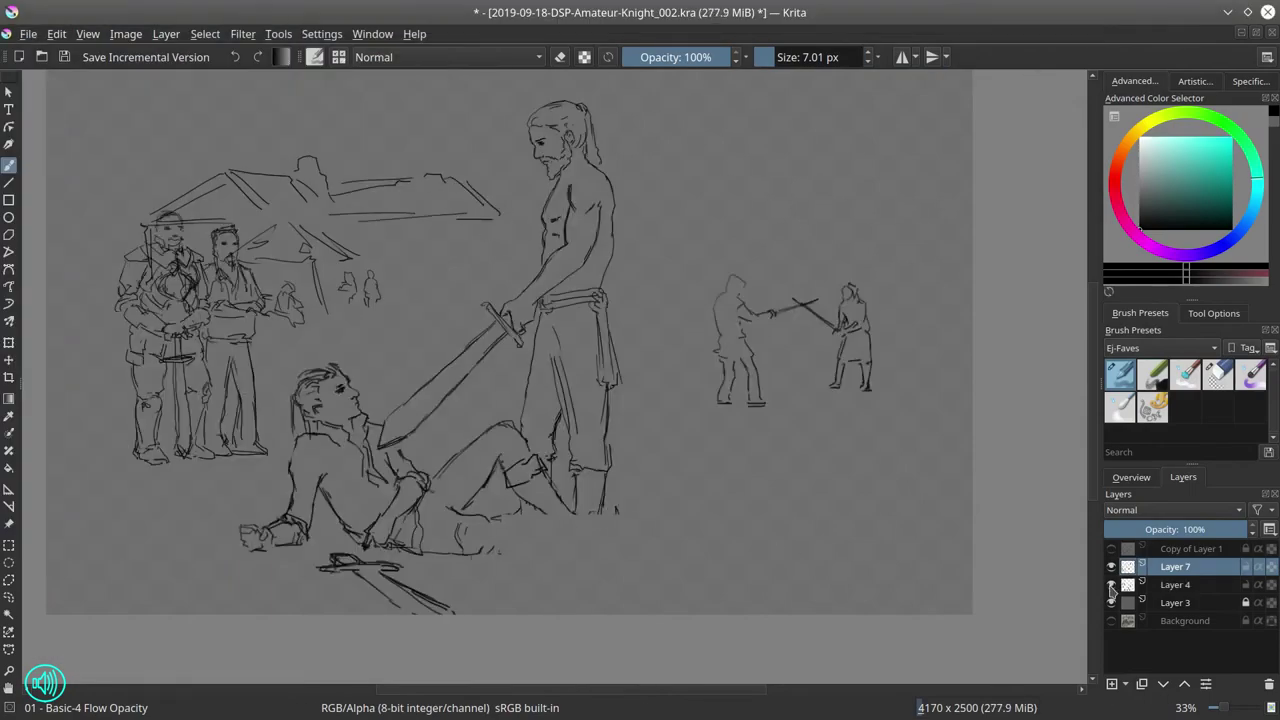
{"action": "left_click", "coordinate": [1111, 584]}
{"action": "mouse_move", "coordinate": [372, 256]}
{"action": "left_mouse_down"}
{"action": "mouse_move", "coordinate": [424, 224]}
{"action": "mouse_move", "coordinate": [440, 230]}
{"action": "left_mouse_up"}
{"action": "left_click_drag", "start_coordinate": [420, 258], "coordinate": [404, 306]}
{"action": "left_click_drag", "start_coordinate": [452, 264], "coordinate": [464, 296]}
{"action": "left_click_drag", "start_coordinate": [486, 228], "coordinate": [520, 230]}
{"action": "left_click_drag", "start_coordinate": [514, 200], "coordinate": [598, 196]}
{"action": "mouse_move", "coordinate": [600, 160]}
{"action": "left_mouse_down"}
{"action": "mouse_move", "coordinate": [615, 228]}
{"action": "mouse_move", "coordinate": [582, 227]}
{"action": "left_mouse_up"}
{"action": "mouse_move", "coordinate": [592, 242]}
{"action": "left_mouse_down"}
{"action": "mouse_move", "coordinate": [613, 240]}
{"action": "mouse_move", "coordinate": [587, 282]}
{"action": "left_mouse_up"}
Add a small house, upper-left cliffs, a wall, ground line, small figures and a ridge line
{"action": "mouse_move", "coordinate": [628, 248]}
{"action": "left_mouse_down"}
{"action": "mouse_move", "coordinate": [660, 232]}
{"action": "mouse_move", "coordinate": [688, 252]}
{"action": "left_mouse_up"}
{"action": "left_click_drag", "start_coordinate": [618, 213], "coordinate": [646, 228]}
{"action": "left_click_drag", "start_coordinate": [143, 160], "coordinate": [180, 172]}
{"action": "left_click_drag", "start_coordinate": [62, 115], "coordinate": [142, 146]}
{"action": "left_click_drag", "start_coordinate": [60, 196], "coordinate": [140, 194]}
{"action": "left_click_drag", "start_coordinate": [106, 172], "coordinate": [148, 172]}
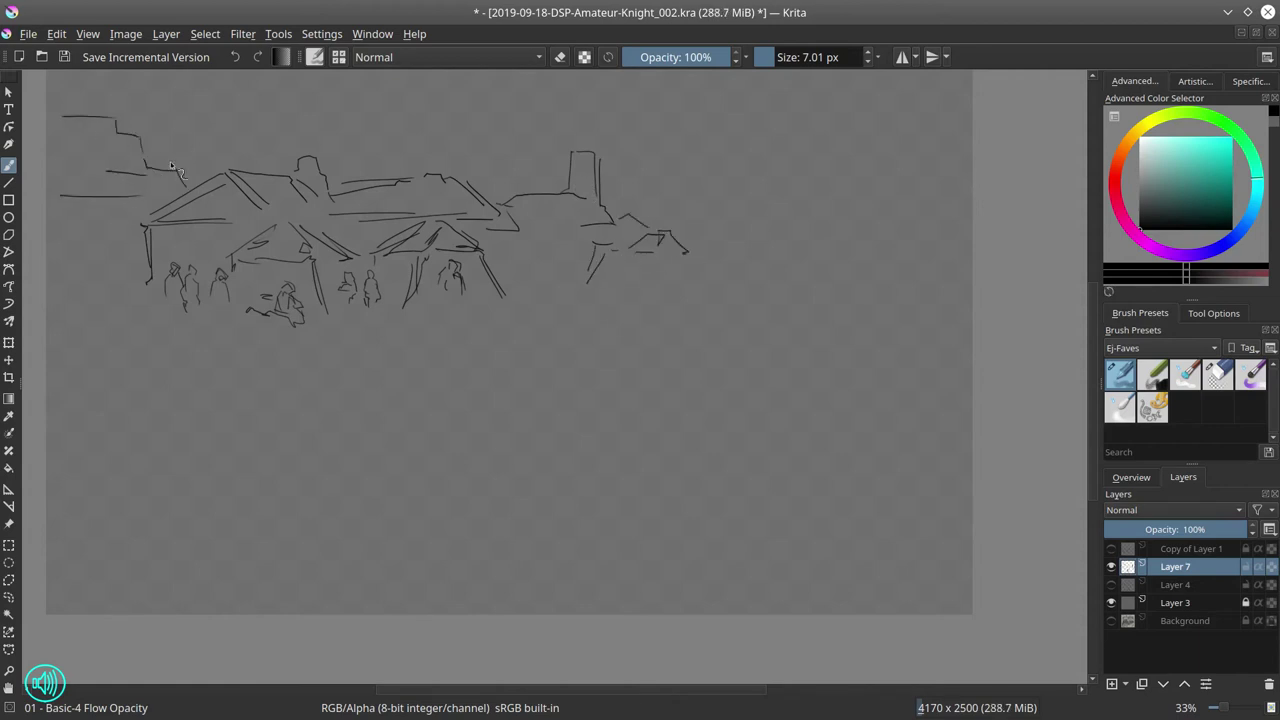
{"action": "left_click_drag", "start_coordinate": [114, 120], "coordinate": [184, 184]}
{"action": "mouse_move", "coordinate": [74, 212]}
{"action": "left_mouse_down"}
{"action": "mouse_move", "coordinate": [120, 208]}
{"action": "mouse_move", "coordinate": [122, 280]}
{"action": "left_mouse_up"}
{"action": "left_click_drag", "start_coordinate": [54, 242], "coordinate": [116, 260]}
{"action": "left_click_drag", "start_coordinate": [690, 262], "coordinate": [712, 276]}
{"action": "left_click_drag", "start_coordinate": [716, 278], "coordinate": [757, 278]}
{"action": "mouse_move", "coordinate": [664, 262]}
{"action": "left_mouse_down"}
{"action": "mouse_move", "coordinate": [660, 300]}
{"action": "mouse_move", "coordinate": [676, 302]}
{"action": "mouse_move", "coordinate": [630, 282]}
{"action": "left_mouse_up"}
{"action": "left_click_drag", "start_coordinate": [630, 262], "coordinate": [636, 282]}
{"action": "left_click_drag", "start_coordinate": [753, 242], "coordinate": [826, 213]}
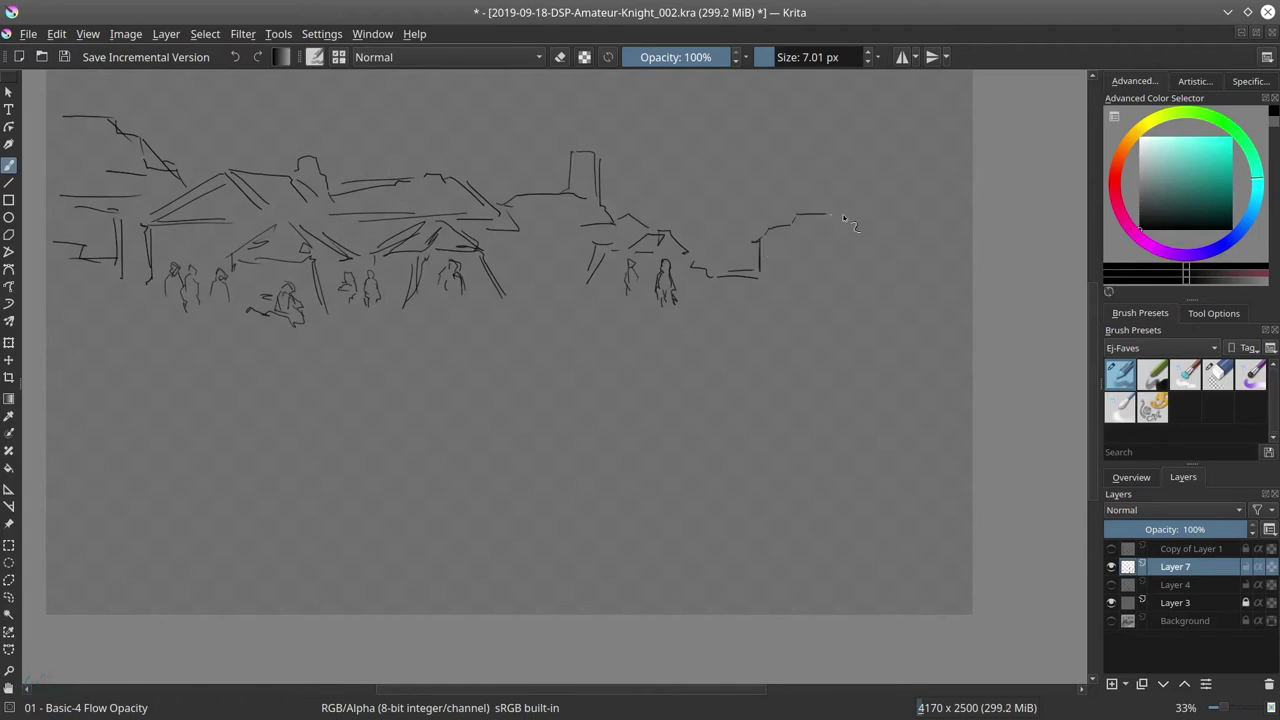
Show the figure sketch, then shift the background sketch down, flip it horizontally and reposition it
{"action": "left_click", "coordinate": [1110, 584]}
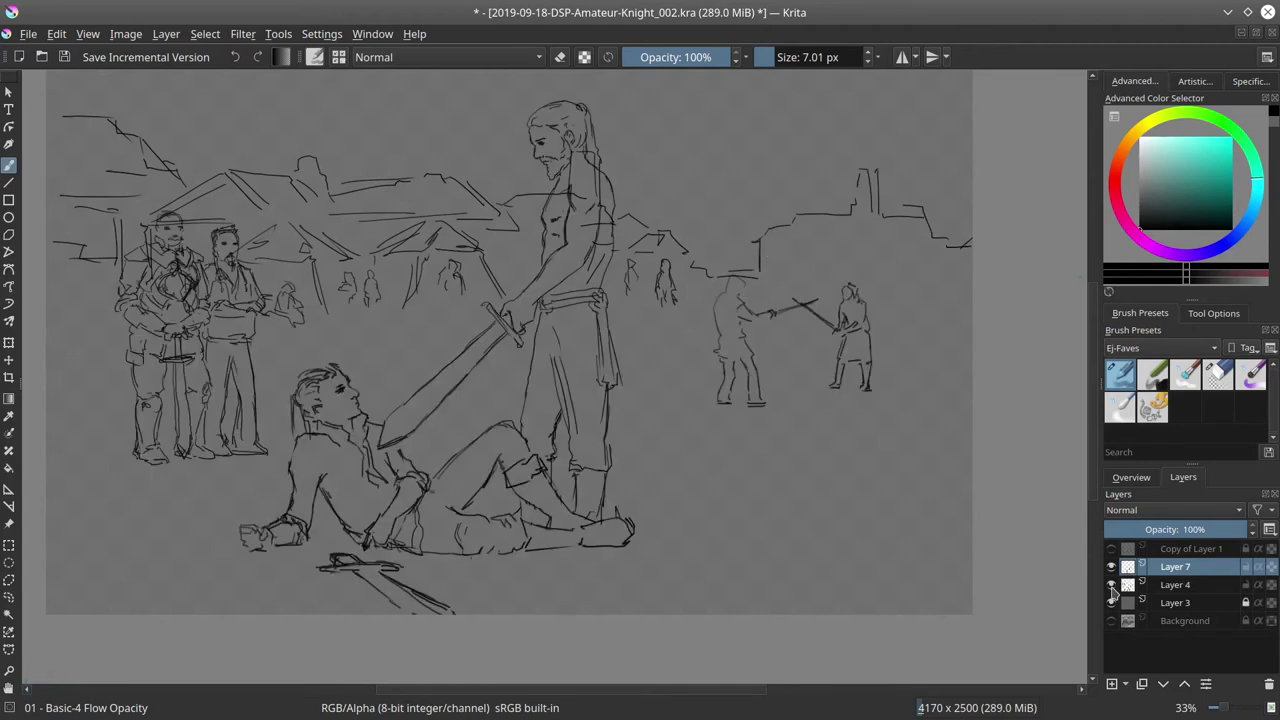
{"action": "key", "text": "t"}
{"action": "left_click_drag", "start_coordinate": [658, 287], "coordinate": [652, 307]}
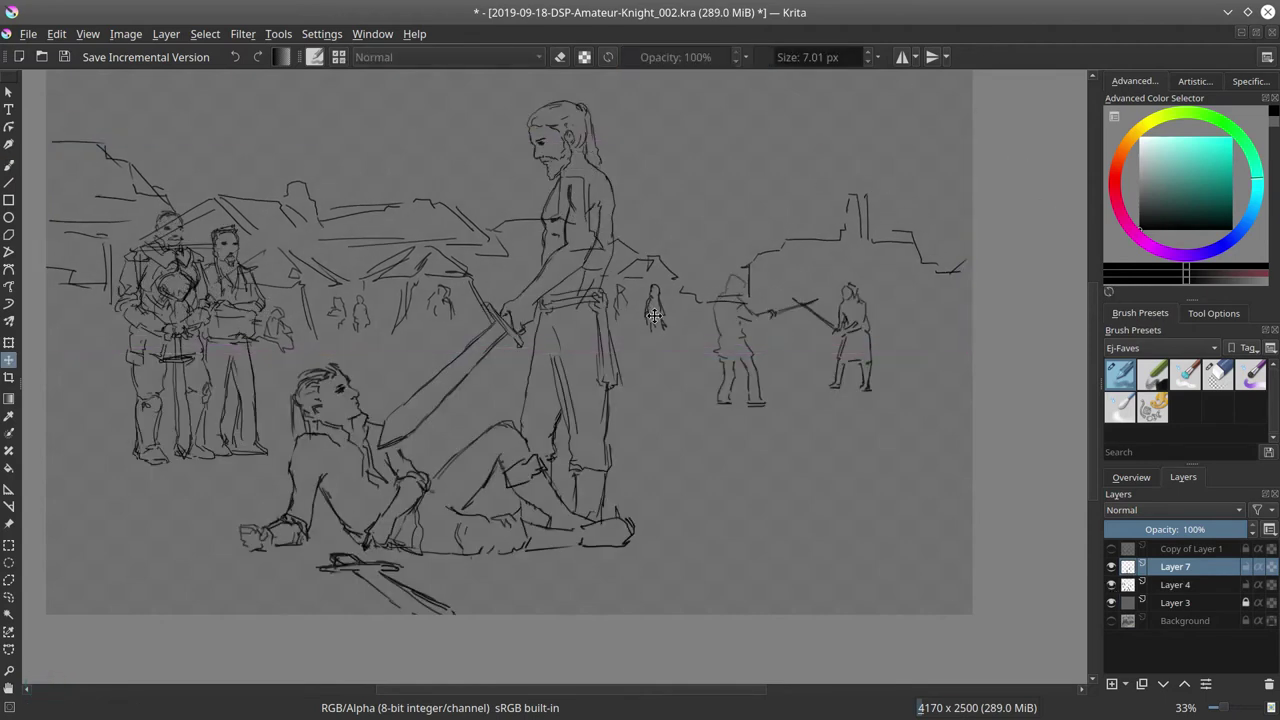
{"action": "left_click", "coordinate": [166, 33]}
{"action": "mouse_move", "coordinate": [330, 222]}
{"action": "mouse_move", "coordinate": [515, 289]}
{"action": "left_click", "coordinate": [570, 243]}
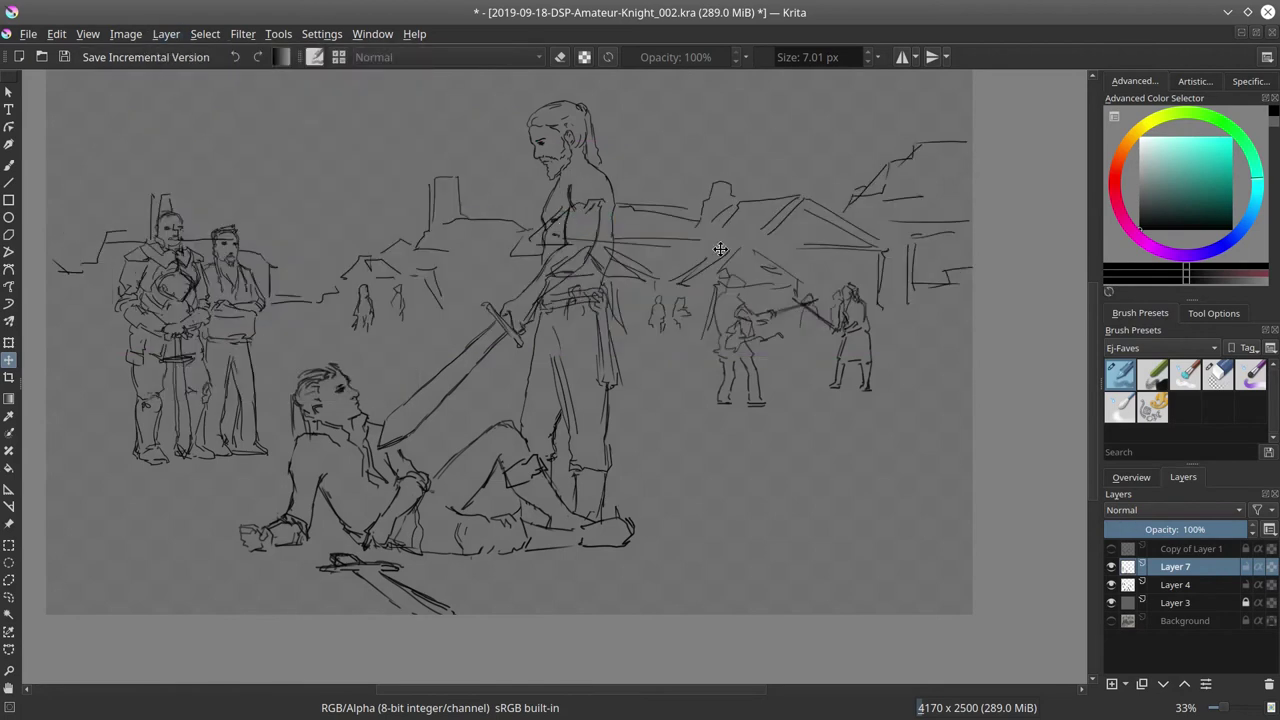
{"action": "mouse_move", "coordinate": [720, 250]}
{"action": "left_mouse_down"}
{"action": "mouse_move", "coordinate": [700, 254]}
{"action": "mouse_move", "coordinate": [757, 248]}
{"action": "mouse_move", "coordinate": [763, 262]}
{"action": "mouse_move", "coordinate": [748, 258]}
{"action": "left_mouse_up"}
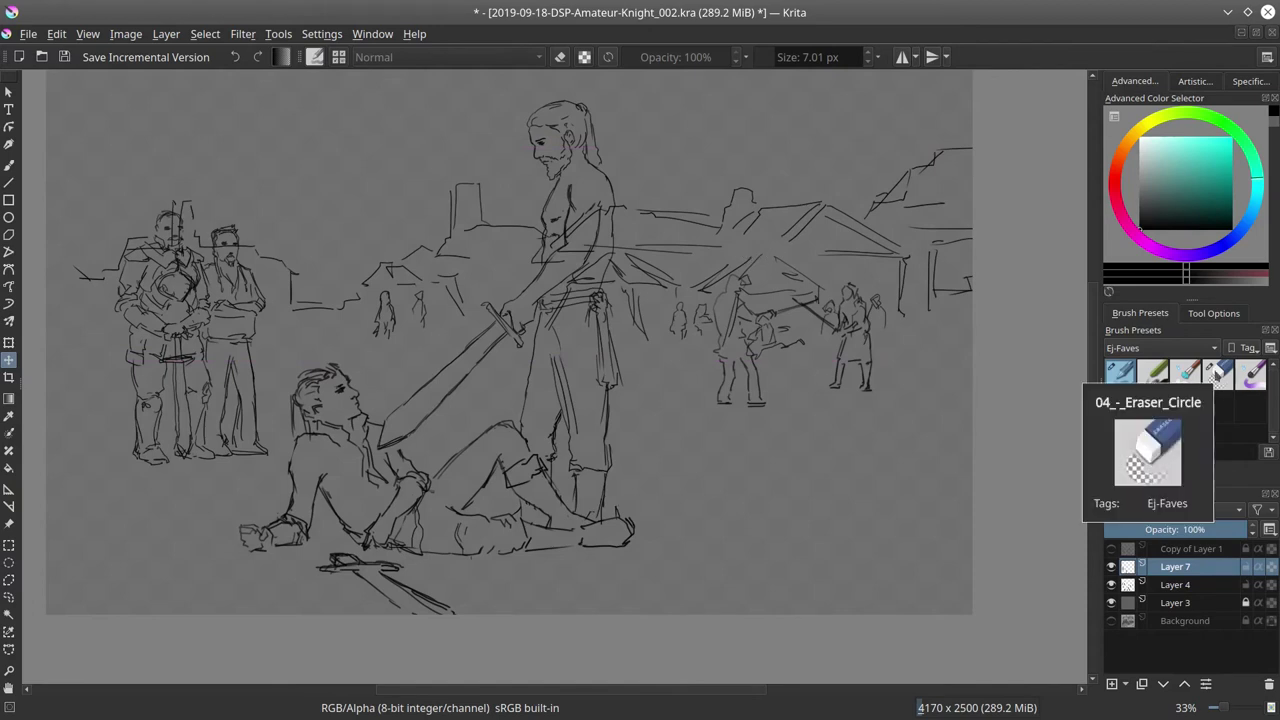
Sketch small figures at the left edge, pick the circular eraser and fade the background sketch to 13% opacity
{"action": "key", "text": "b"}
{"action": "mouse_move", "coordinate": [50, 262]}
{"action": "left_mouse_down"}
{"action": "mouse_move", "coordinate": [86, 306]}
{"action": "mouse_move", "coordinate": [86, 350]}
{"action": "mouse_move", "coordinate": [62, 336]}
{"action": "left_mouse_up"}
{"action": "left_click", "coordinate": [1218, 373]}
{"action": "left_click", "coordinate": [1122, 529]}
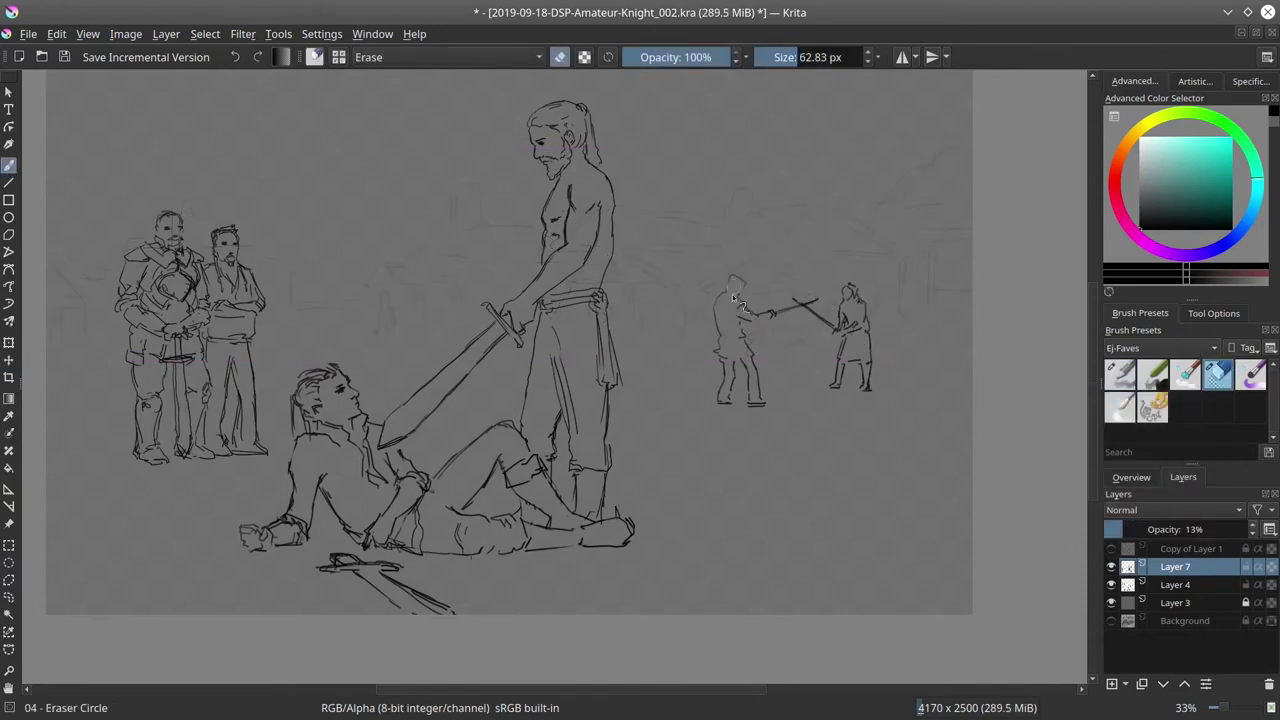
{"action": "key", "text": "bracketleft"}
{"action": "key", "text": "bracketleft"}
{"action": "key", "text": "bracketright"}
{"action": "key", "text": "bracketright"}
{"action": "key", "text": "bracketright"}
{"action": "key", "text": "bracketright"}
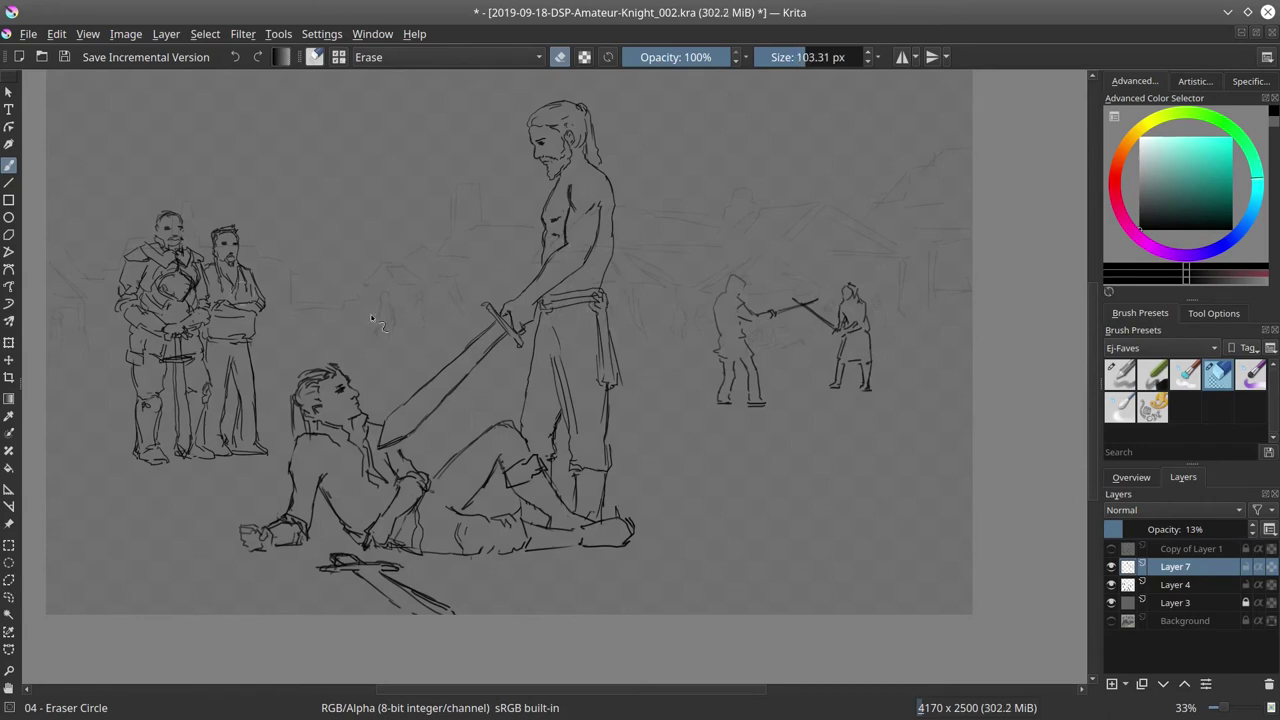
Select the copied town sketch layer, make it visible and begin renaming it
{"action": "left_click", "coordinate": [1181, 549]}
{"action": "left_click", "coordinate": [1111, 549]}
{"action": "double_click", "coordinate": [1181, 549]}
Name the layer '1st sketch' and merge it into the layer below
{"action": "type", "text": "1st sketch"}
{"action": "right_click", "coordinate": [1200, 574]}
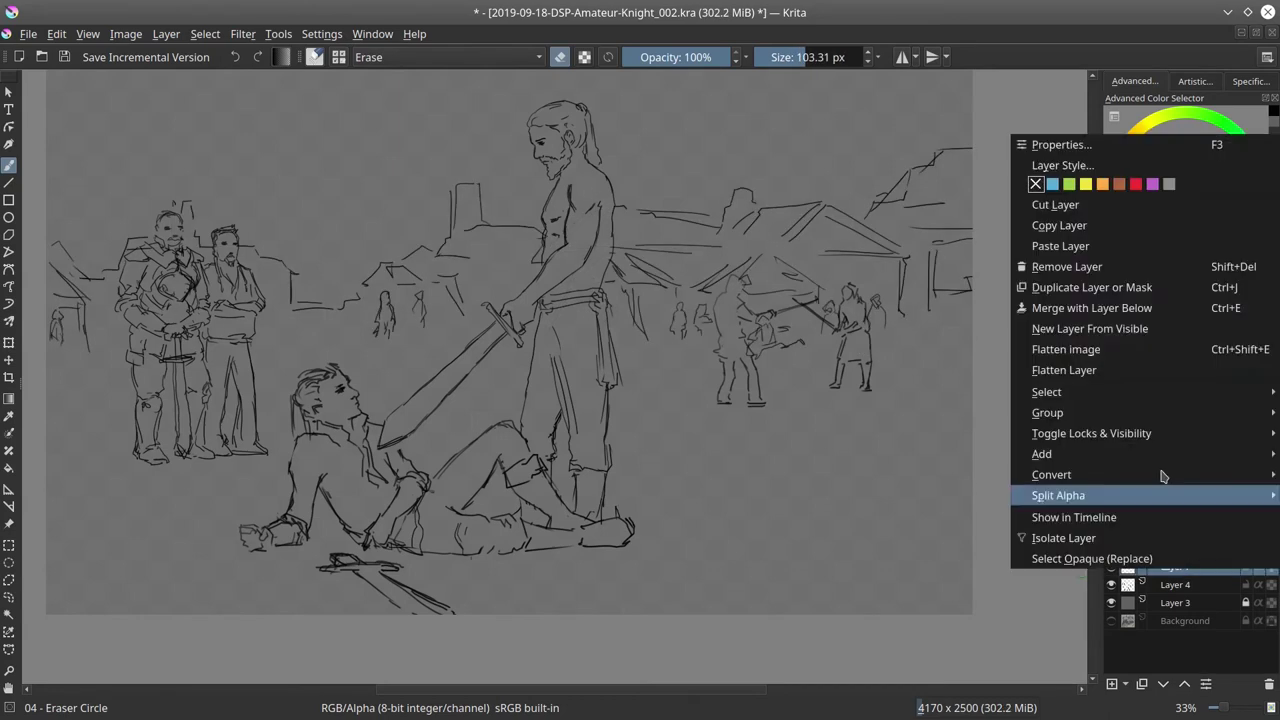
{"action": "left_click", "coordinate": [1140, 310]}
{"action": "right_click", "coordinate": [1205, 572]}
{"action": "left_click", "coordinate": [1140, 297]}
{"action": "right_click", "coordinate": [1208, 570]}
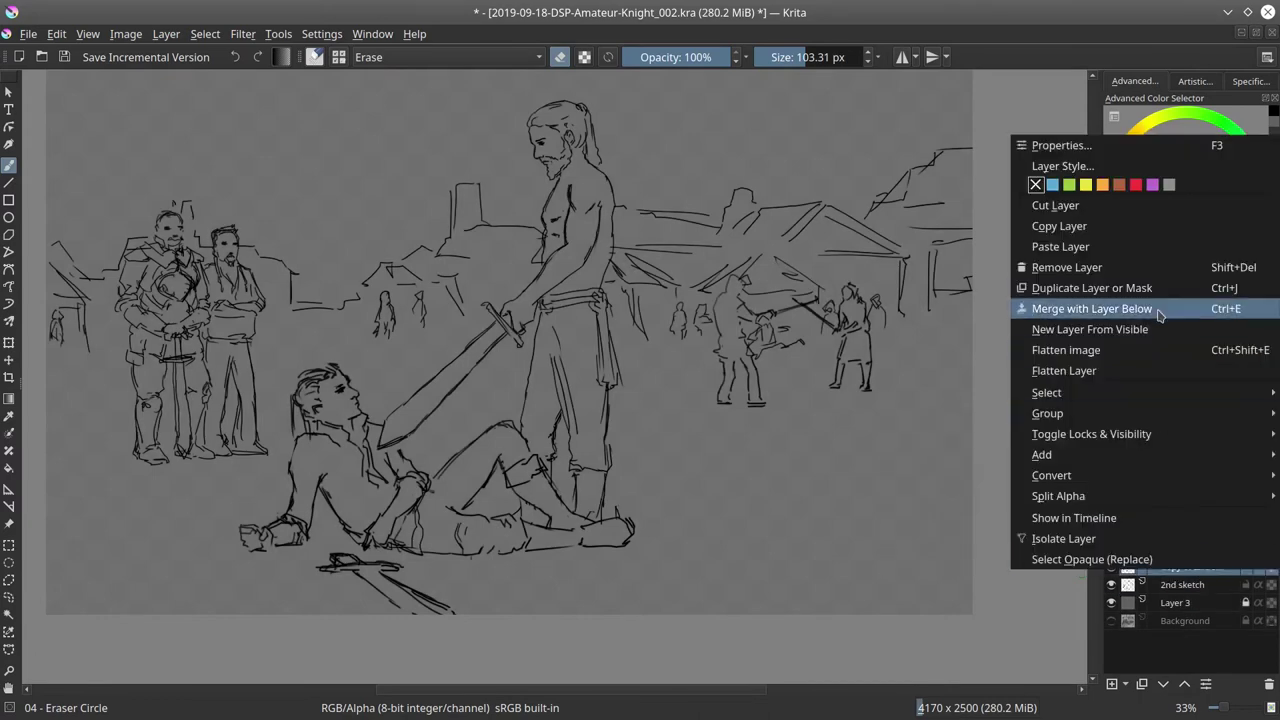
{"action": "left_click", "coordinate": [1100, 323]}
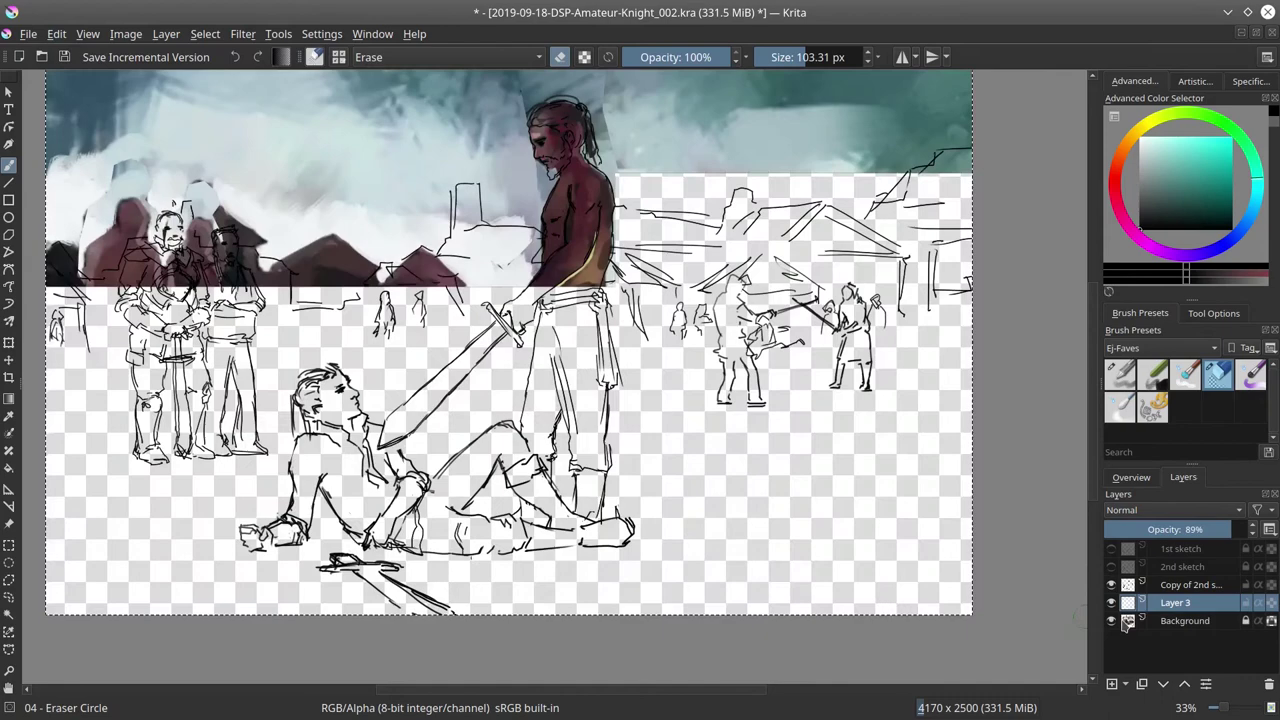
Select the Background layer, zoom out, deselect all and browse the filters and gamut masks
{"action": "left_click", "coordinate": [1127, 622]}
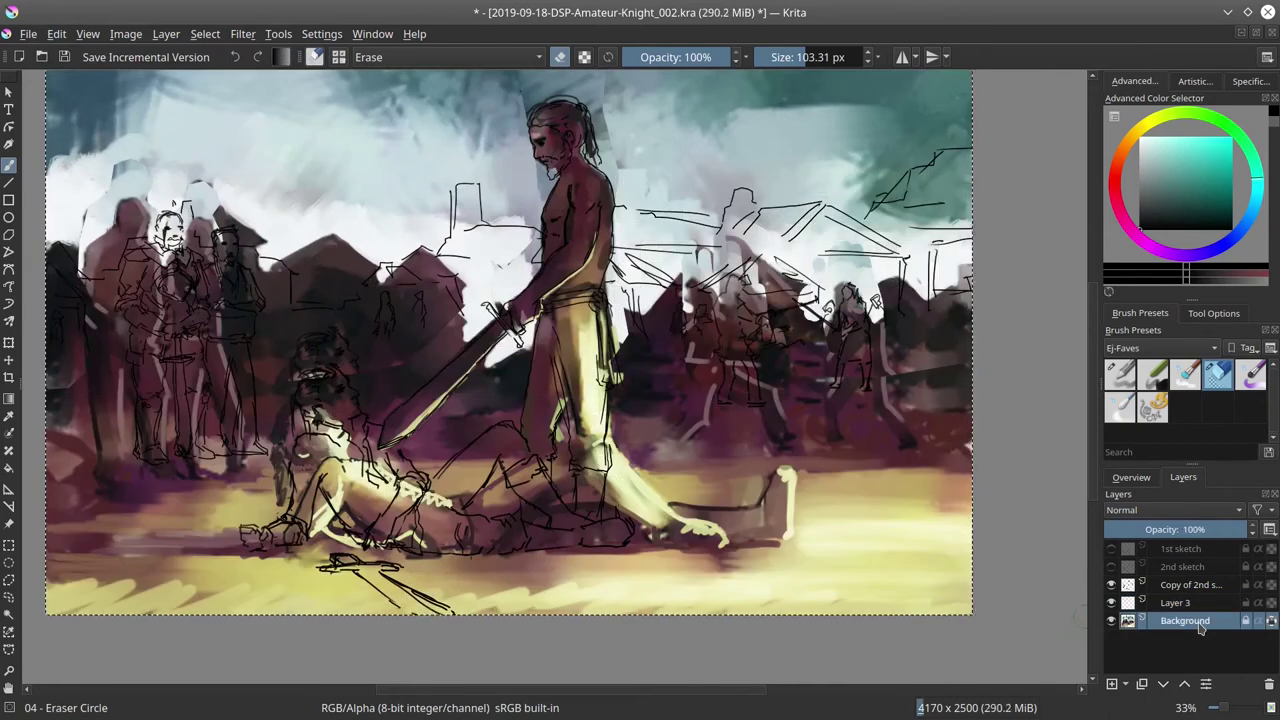
{"action": "key", "text": "minus"}
{"action": "key", "text": "ctrl+shift+a"}
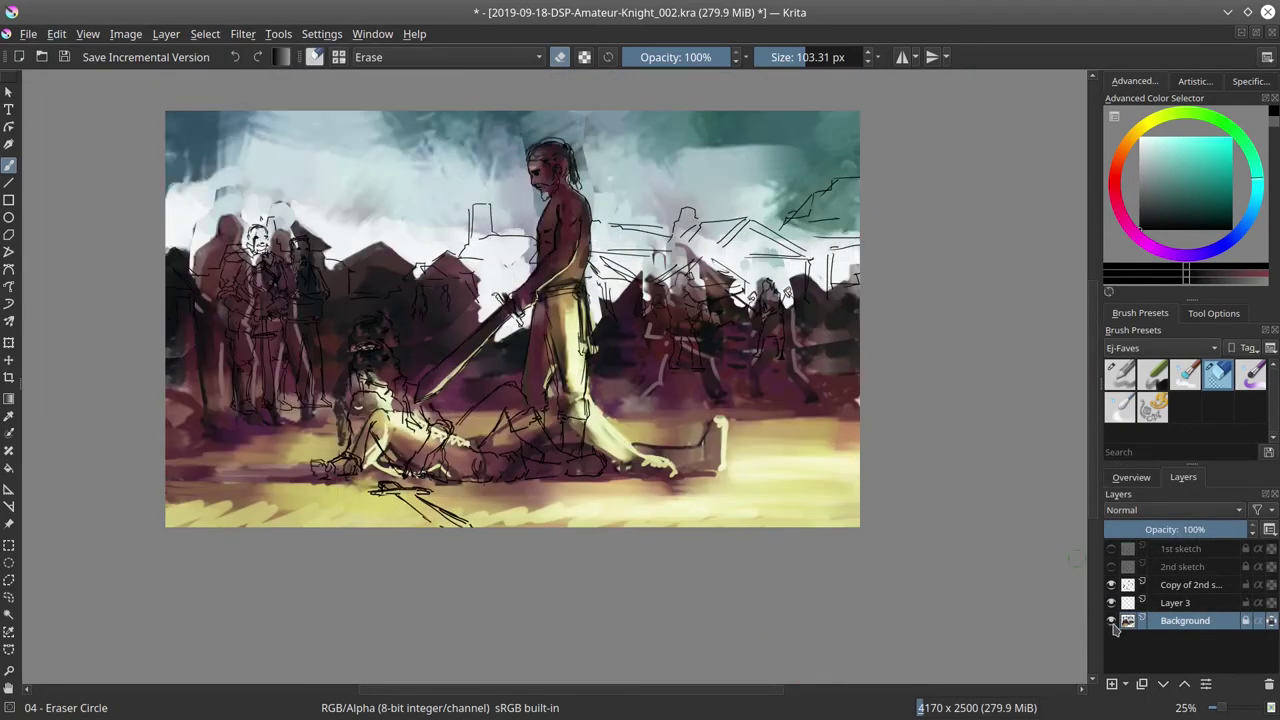
{"action": "left_click", "coordinate": [243, 34]}
{"action": "mouse_move", "coordinate": [323, 38]}
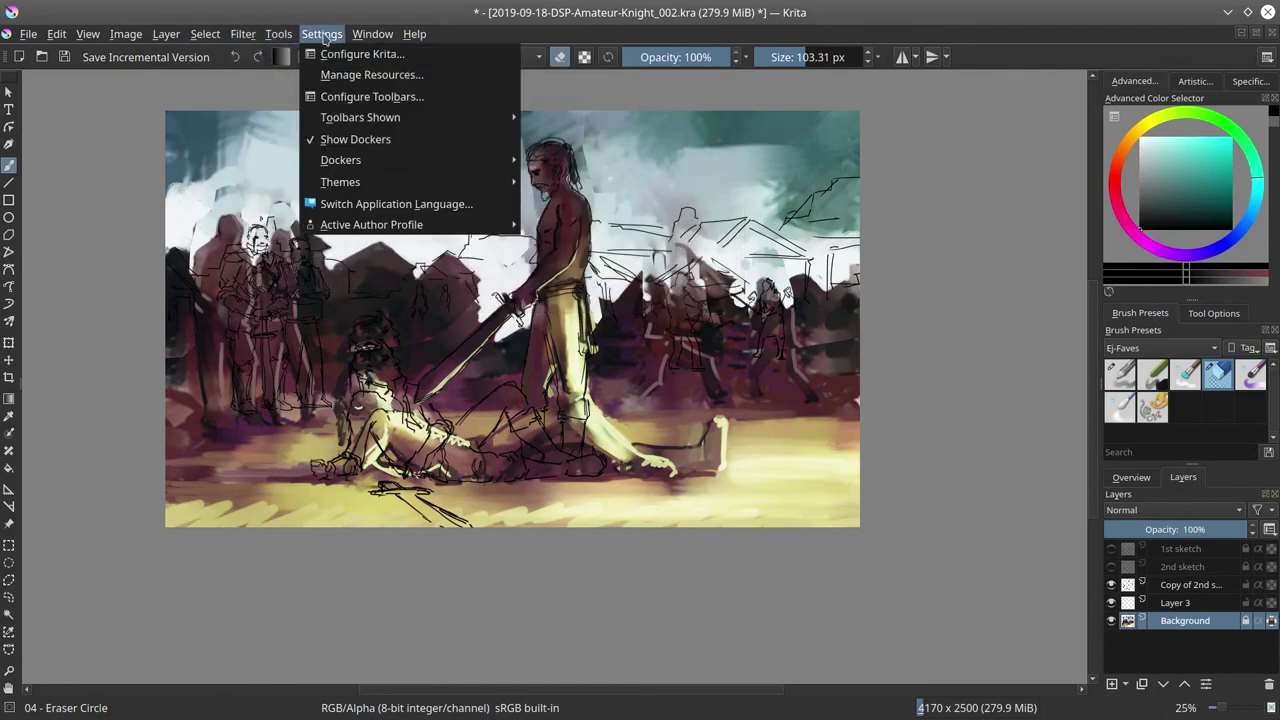
{"action": "left_click", "coordinate": [580, 358]}
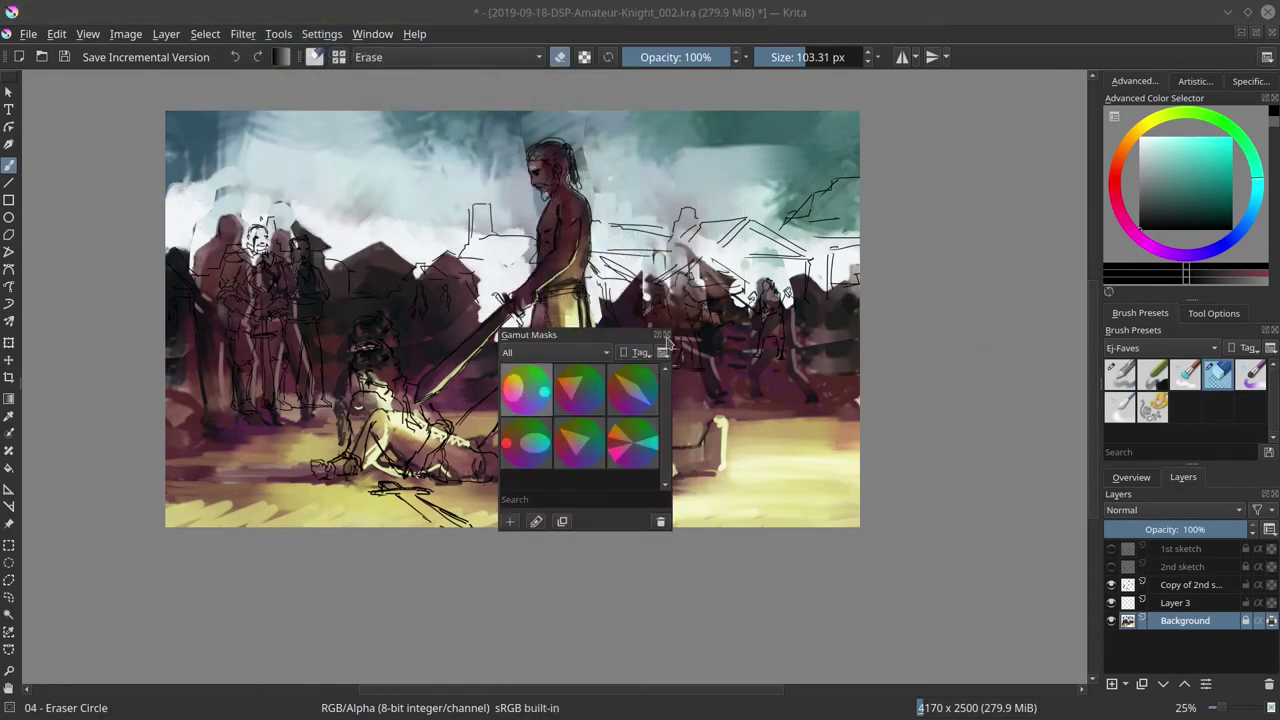
{"action": "left_click", "coordinate": [667, 334]}
Switch to the artistic colour selector, select Layer 3 and hide the painted Background
{"action": "left_click", "coordinate": [1195, 81]}
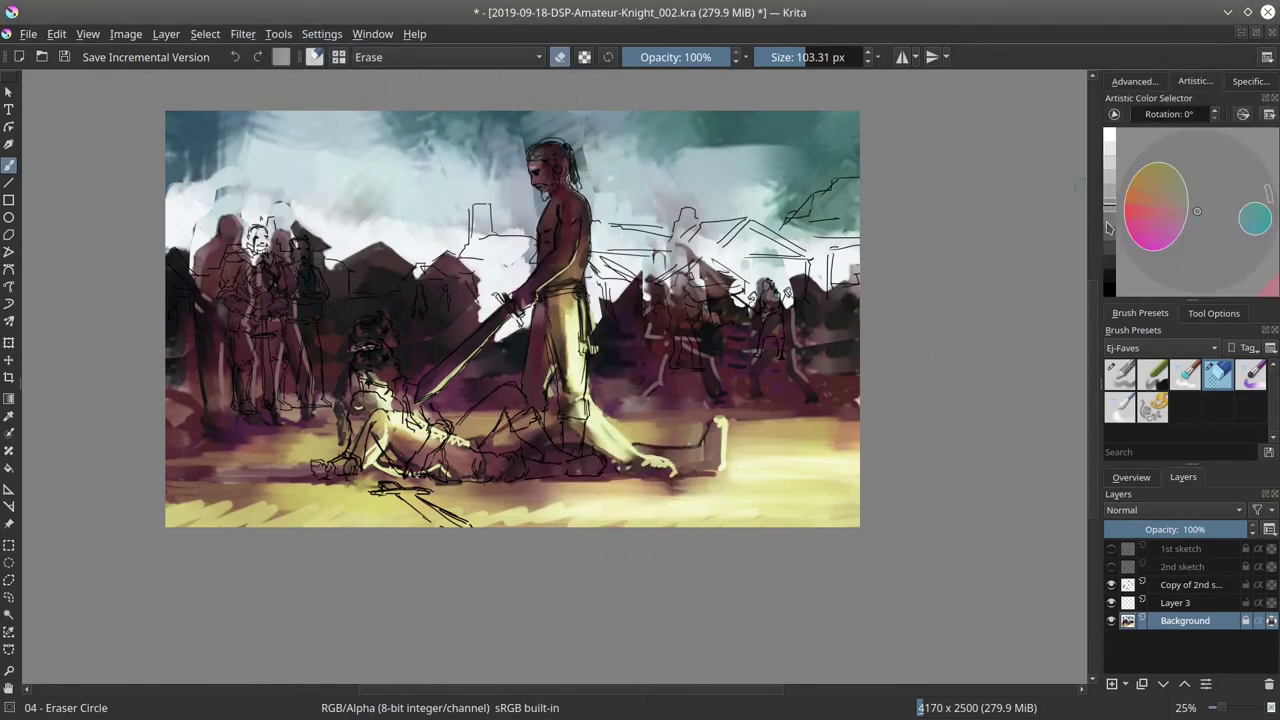
{"action": "left_click", "coordinate": [1172, 602]}
{"action": "left_click", "coordinate": [1111, 620]}
With a deep magenta and the 07 Shapes Mecha Hue brush, paint over the left-edge figures
{"action": "left_click", "coordinate": [1133, 226]}
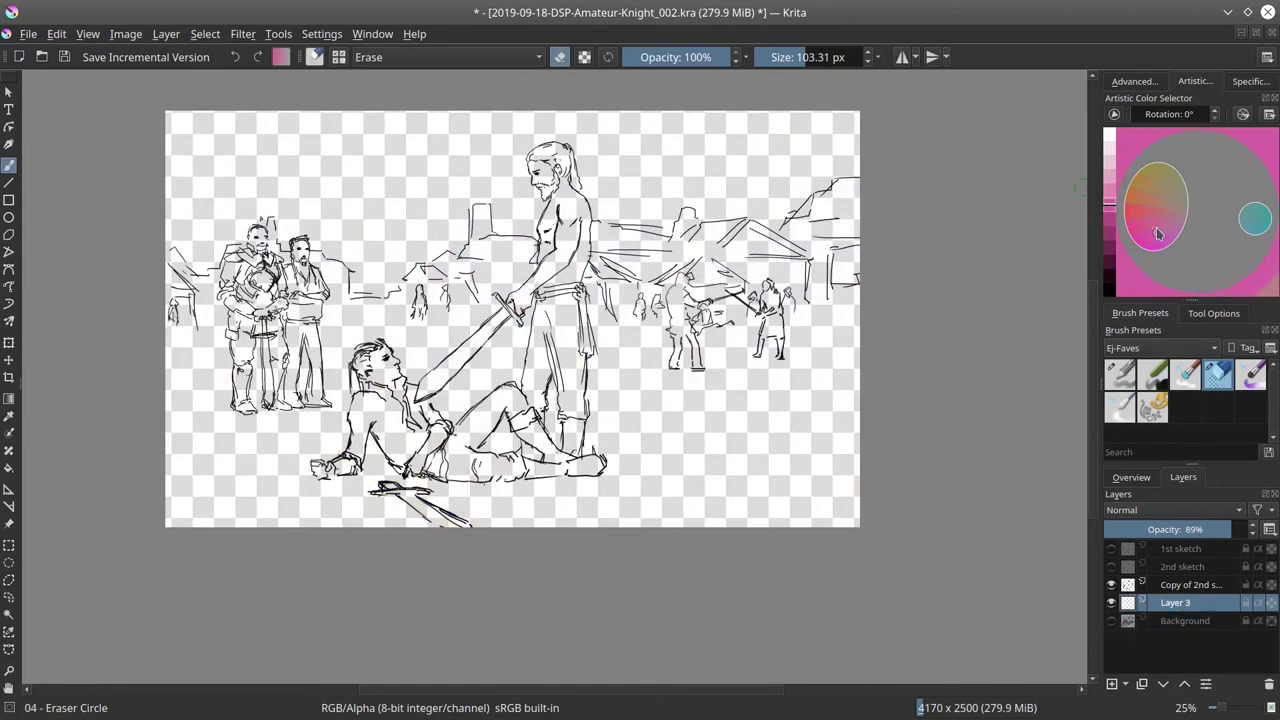
{"action": "left_click", "coordinate": [1110, 275]}
{"action": "left_click", "coordinate": [1109, 262]}
{"action": "left_click", "coordinate": [1152, 405]}
{"action": "mouse_move", "coordinate": [200, 265]}
{"action": "left_mouse_down"}
{"action": "mouse_move", "coordinate": [180, 330]}
{"action": "mouse_move", "coordinate": [250, 255]}
{"action": "left_mouse_up"}
{"action": "mouse_move", "coordinate": [240, 300]}
{"action": "left_mouse_down"}
{"action": "mouse_move", "coordinate": [280, 240]}
{"action": "mouse_move", "coordinate": [330, 320]}
{"action": "mouse_move", "coordinate": [230, 370]}
{"action": "left_mouse_up"}
Lay pale pink tones over the swordsman and fallen man, then reddish-purple over the legs and ground
{"action": "left_click", "coordinate": [1181, 198]}
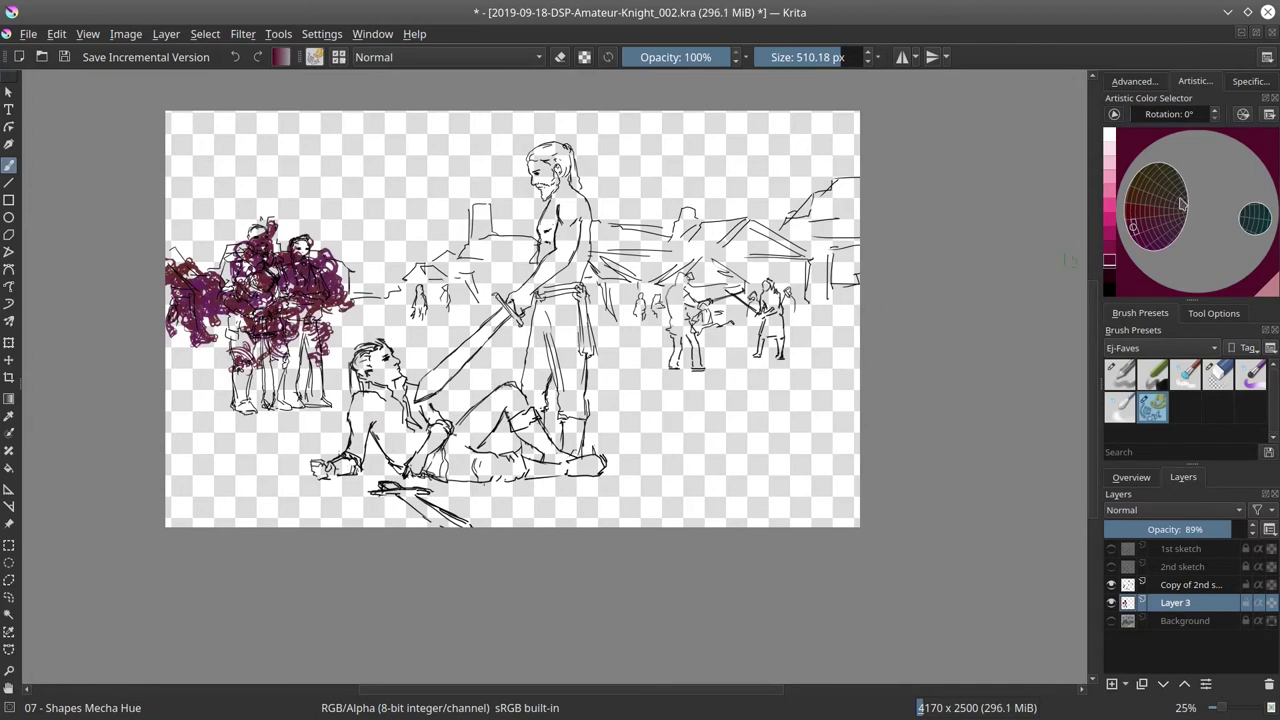
{"action": "mouse_move", "coordinate": [725, 400]}
{"action": "left_mouse_down"}
{"action": "mouse_move", "coordinate": [705, 465]}
{"action": "mouse_move", "coordinate": [830, 420]}
{"action": "mouse_move", "coordinate": [600, 490]}
{"action": "mouse_move", "coordinate": [480, 500]}
{"action": "mouse_move", "coordinate": [560, 440]}
{"action": "mouse_move", "coordinate": [510, 420]}
{"action": "mouse_move", "coordinate": [585, 480]}
{"action": "left_mouse_up"}
{"action": "mouse_move", "coordinate": [430, 395]}
{"action": "left_mouse_down"}
{"action": "mouse_move", "coordinate": [385, 350]}
{"action": "mouse_move", "coordinate": [345, 465]}
{"action": "left_mouse_up"}
{"action": "left_click_drag", "start_coordinate": [580, 440], "coordinate": [580, 250]}
{"action": "left_click", "coordinate": [1164, 197]}
{"action": "mouse_move", "coordinate": [550, 150]}
{"action": "left_mouse_down"}
{"action": "mouse_move", "coordinate": [560, 240]}
{"action": "mouse_move", "coordinate": [580, 240]}
{"action": "mouse_move", "coordinate": [558, 313]}
{"action": "left_mouse_up"}
{"action": "left_click", "coordinate": [1146, 211]}
{"action": "mouse_move", "coordinate": [560, 300]}
{"action": "left_mouse_down"}
{"action": "mouse_move", "coordinate": [470, 440]}
{"action": "mouse_move", "coordinate": [430, 460]}
{"action": "mouse_move", "coordinate": [320, 470]}
{"action": "mouse_move", "coordinate": [460, 480]}
{"action": "mouse_move", "coordinate": [440, 520]}
{"action": "left_mouse_up"}
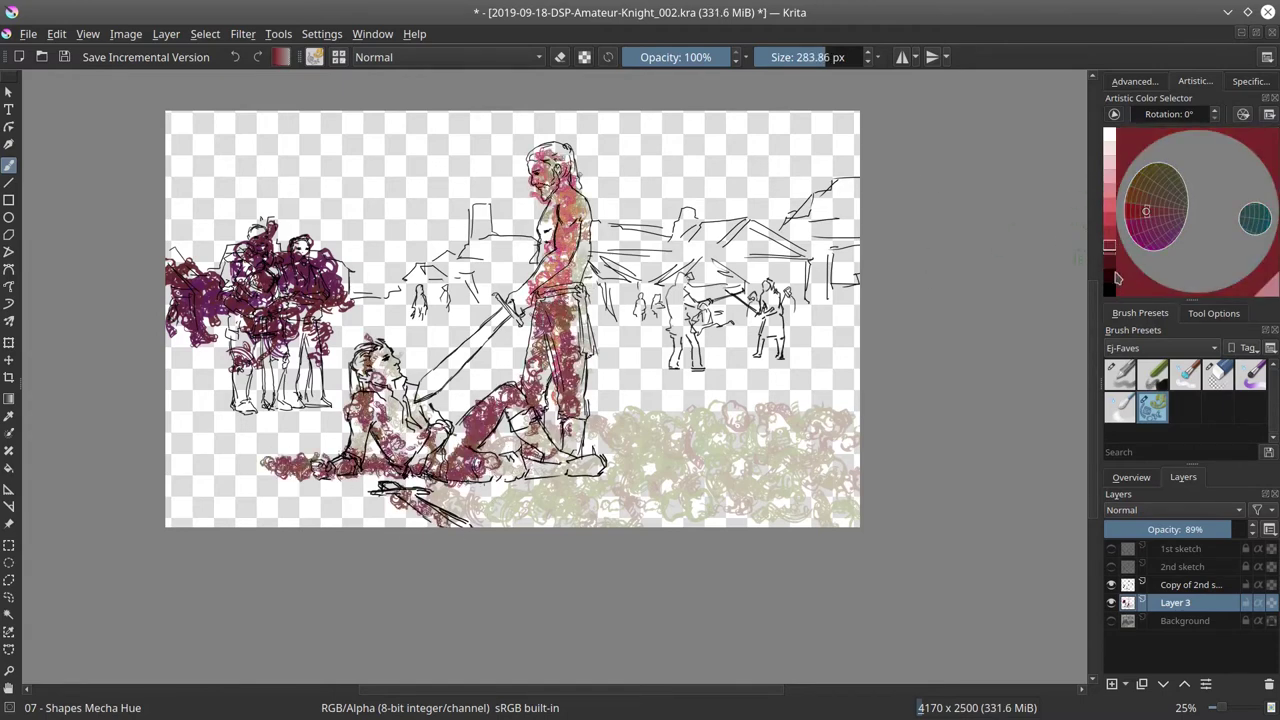
Paint a dark brown band behind the figures, from around the sword to the right edge
{"action": "left_click_drag", "start_coordinate": [480, 270], "coordinate": [340, 330]}
{"action": "left_click_drag", "start_coordinate": [490, 215], "coordinate": [390, 300]}
{"action": "left_click_drag", "start_coordinate": [500, 290], "coordinate": [200, 330]}
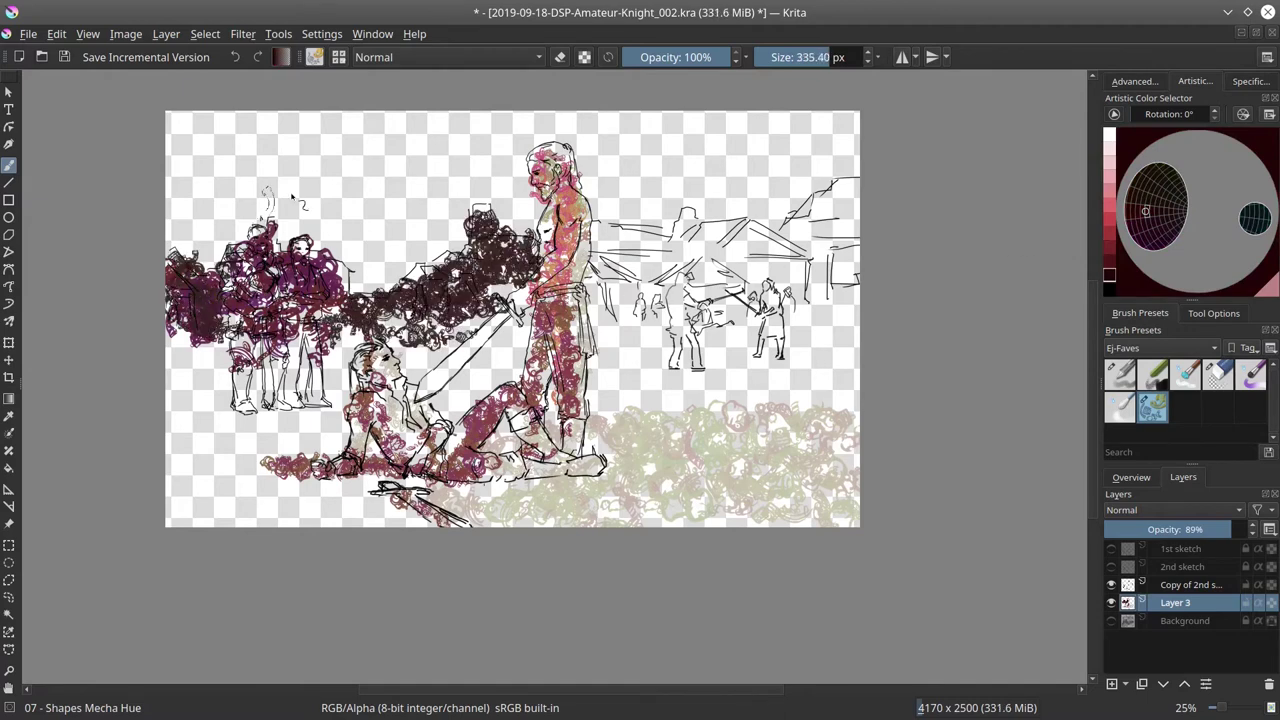
{"action": "mouse_move", "coordinate": [590, 300]}
{"action": "left_mouse_down"}
{"action": "mouse_move", "coordinate": [815, 235]}
{"action": "mouse_move", "coordinate": [855, 190]}
{"action": "left_mouse_up"}
Paint magenta over the right-hand and left-hand figure groups
{"action": "left_click", "coordinate": [1110, 232]}
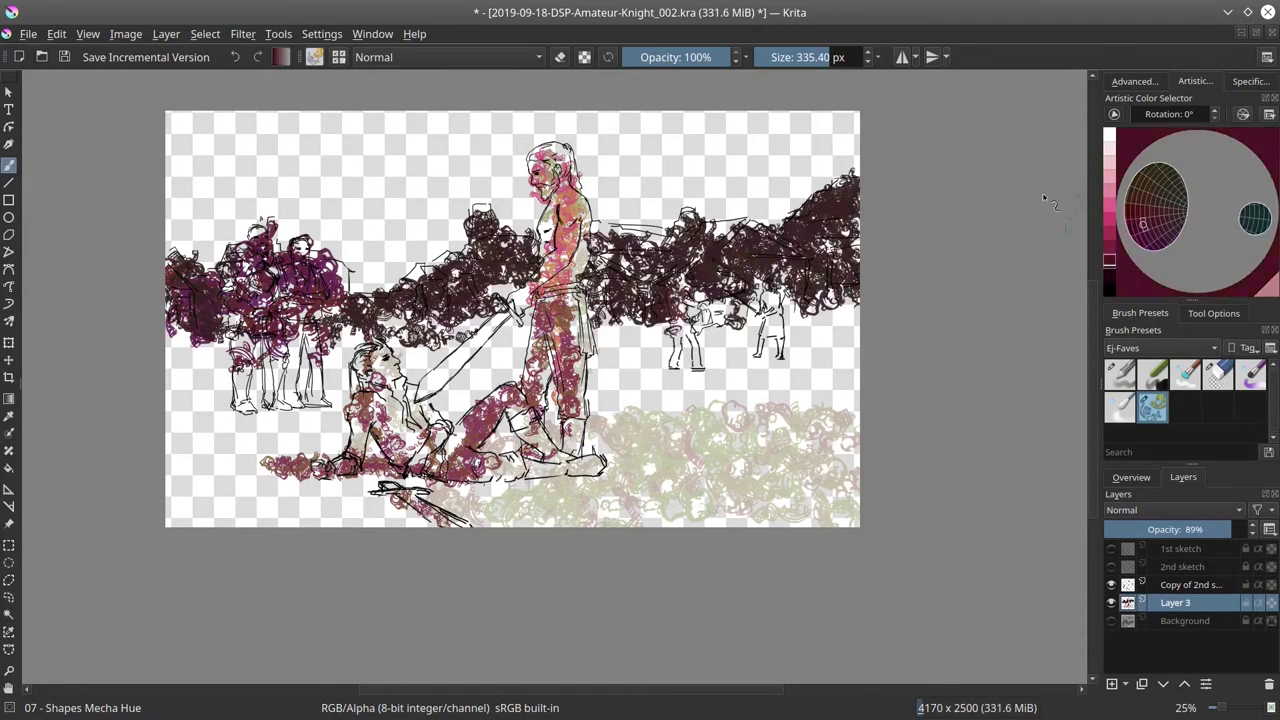
{"action": "left_click_drag", "start_coordinate": [690, 290], "coordinate": [690, 350]}
{"action": "left_click_drag", "start_coordinate": [760, 290], "coordinate": [785, 345]}
{"action": "left_click_drag", "start_coordinate": [240, 315], "coordinate": [280, 410]}
{"action": "left_click_drag", "start_coordinate": [300, 320], "coordinate": [320, 395]}
{"action": "left_click", "coordinate": [1143, 224]}
{"action": "left_click_drag", "start_coordinate": [240, 365], "coordinate": [300, 410]}
{"action": "left_click_drag", "start_coordinate": [315, 355], "coordinate": [330, 405]}
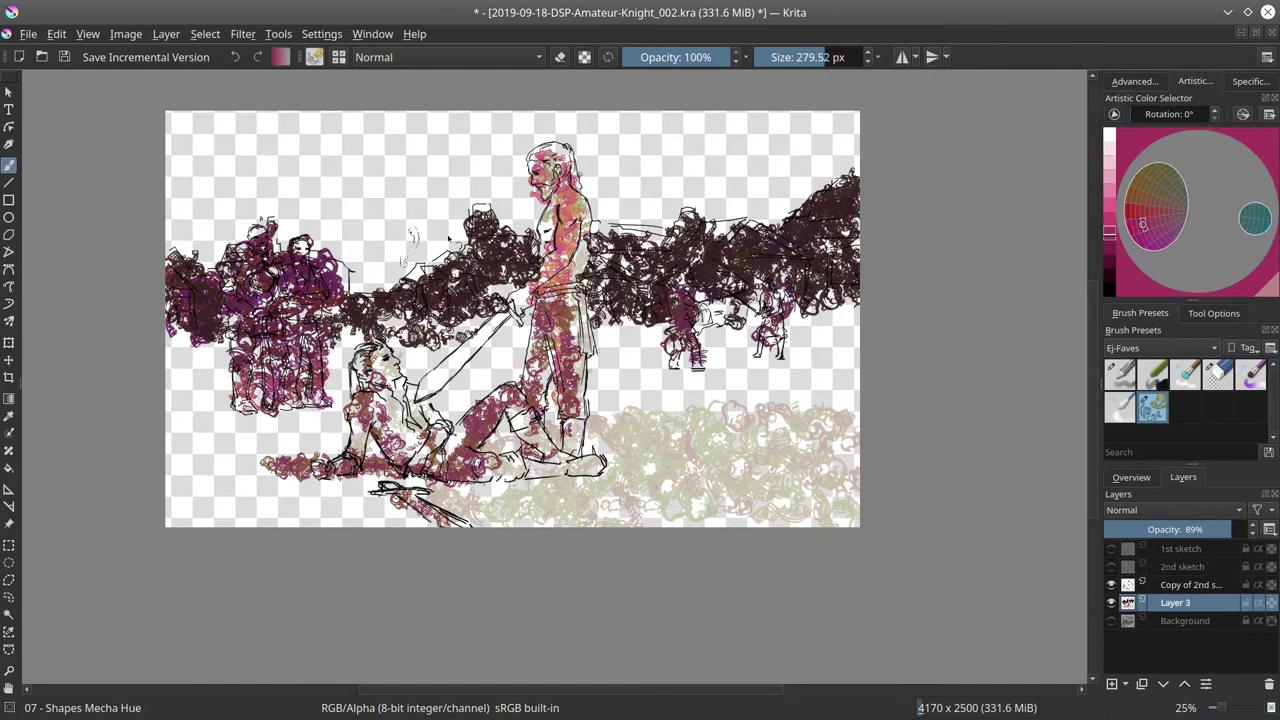
{"action": "left_click_drag", "start_coordinate": [545, 255], "coordinate": [575, 285]}
{"action": "mouse_move", "coordinate": [550, 150]}
{"action": "left_mouse_down"}
{"action": "mouse_move", "coordinate": [560, 260]}
{"action": "mouse_move", "coordinate": [575, 175]}
{"action": "left_mouse_up"}
Fill the middle crowd band across the canvas with darker magenta tones
{"action": "left_click", "coordinate": [1110, 245]}
{"action": "left_click_drag", "start_coordinate": [330, 340], "coordinate": [345, 375]}
{"action": "mouse_move", "coordinate": [175, 340]}
{"action": "left_mouse_down"}
{"action": "mouse_move", "coordinate": [245, 440]}
{"action": "mouse_move", "coordinate": [335, 415]}
{"action": "left_mouse_up"}
{"action": "left_click_drag", "start_coordinate": [385, 315], "coordinate": [540, 375]}
{"action": "left_click", "coordinate": [1109, 260]}
{"action": "left_click_drag", "start_coordinate": [420, 300], "coordinate": [540, 390]}
{"action": "left_click_drag", "start_coordinate": [590, 345], "coordinate": [740, 300]}
{"action": "mouse_move", "coordinate": [800, 340]}
{"action": "left_mouse_down"}
{"action": "mouse_move", "coordinate": [600, 390]}
{"action": "mouse_move", "coordinate": [820, 400]}
{"action": "left_mouse_up"}
Paint the ground along the bottom of the canvas in pale yellow-tan
{"action": "left_click", "coordinate": [1109, 190]}
{"action": "mouse_move", "coordinate": [590, 420]}
{"action": "left_mouse_down"}
{"action": "mouse_move", "coordinate": [785, 400]}
{"action": "mouse_move", "coordinate": [860, 410]}
{"action": "left_mouse_up"}
{"action": "left_click_drag", "start_coordinate": [505, 410], "coordinate": [425, 440]}
{"action": "left_click_drag", "start_coordinate": [375, 425], "coordinate": [260, 440]}
{"action": "mouse_move", "coordinate": [300, 400]}
{"action": "left_mouse_down"}
{"action": "mouse_move", "coordinate": [170, 460]}
{"action": "mouse_move", "coordinate": [440, 525]}
{"action": "left_mouse_up"}
{"action": "mouse_move", "coordinate": [230, 460]}
{"action": "left_mouse_down"}
{"action": "mouse_move", "coordinate": [520, 500]}
{"action": "mouse_move", "coordinate": [850, 500]}
{"action": "left_mouse_up"}
{"action": "left_click_drag", "start_coordinate": [600, 450], "coordinate": [708, 455]}
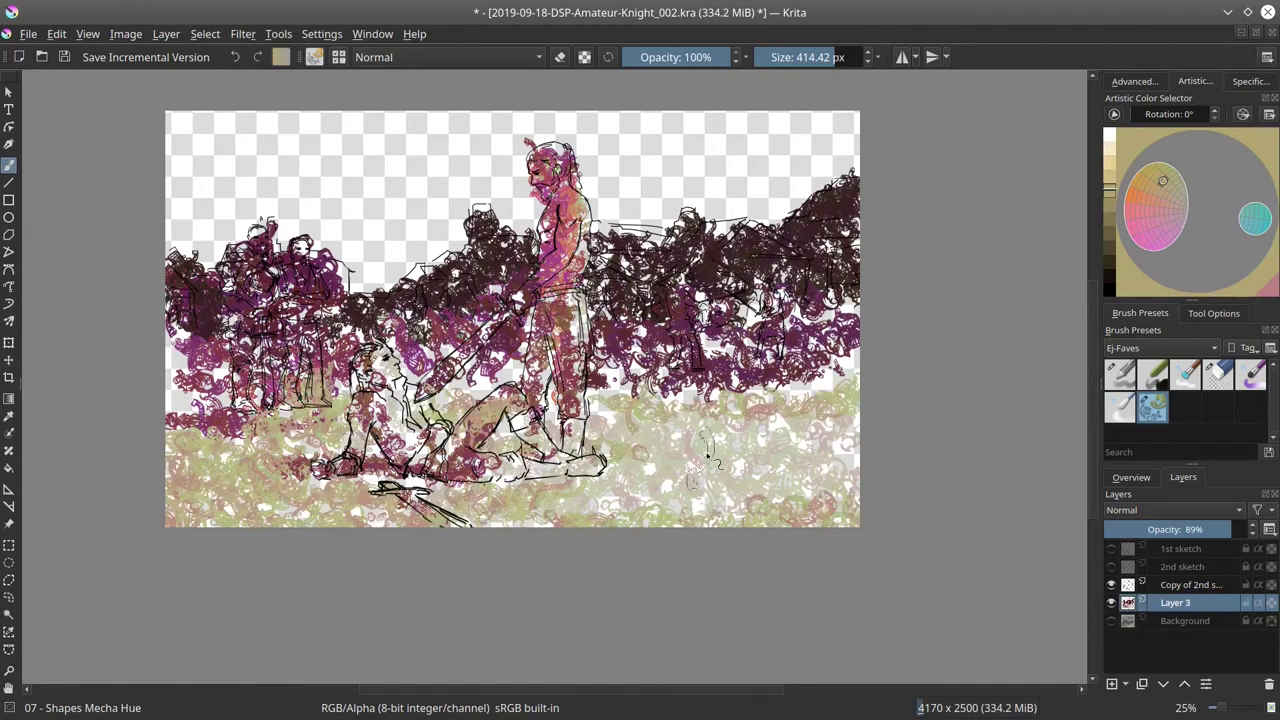
Scribble a teal sky across the top of the canvas, lightening the colour as you go
{"action": "left_click", "coordinate": [1260, 225]}
{"action": "mouse_move", "coordinate": [175, 140]}
{"action": "left_mouse_down"}
{"action": "mouse_move", "coordinate": [194, 120]}
{"action": "mouse_move", "coordinate": [488, 150]}
{"action": "mouse_move", "coordinate": [736, 115]}
{"action": "mouse_move", "coordinate": [406, 140]}
{"action": "mouse_move", "coordinate": [520, 185]}
{"action": "left_mouse_up"}
{"action": "key", "text": "l"}
{"action": "mouse_move", "coordinate": [185, 190]}
{"action": "left_mouse_down"}
{"action": "mouse_move", "coordinate": [200, 250]}
{"action": "mouse_move", "coordinate": [250, 260]}
{"action": "mouse_move", "coordinate": [343, 213]}
{"action": "mouse_move", "coordinate": [810, 170]}
{"action": "left_mouse_up"}
{"action": "key", "text": "l"}
{"action": "key", "text": "l"}
{"action": "key", "text": "l"}
Show the painted Background layer again and select the Copy of 2nd sketch layer
{"action": "left_click", "coordinate": [1111, 621]}
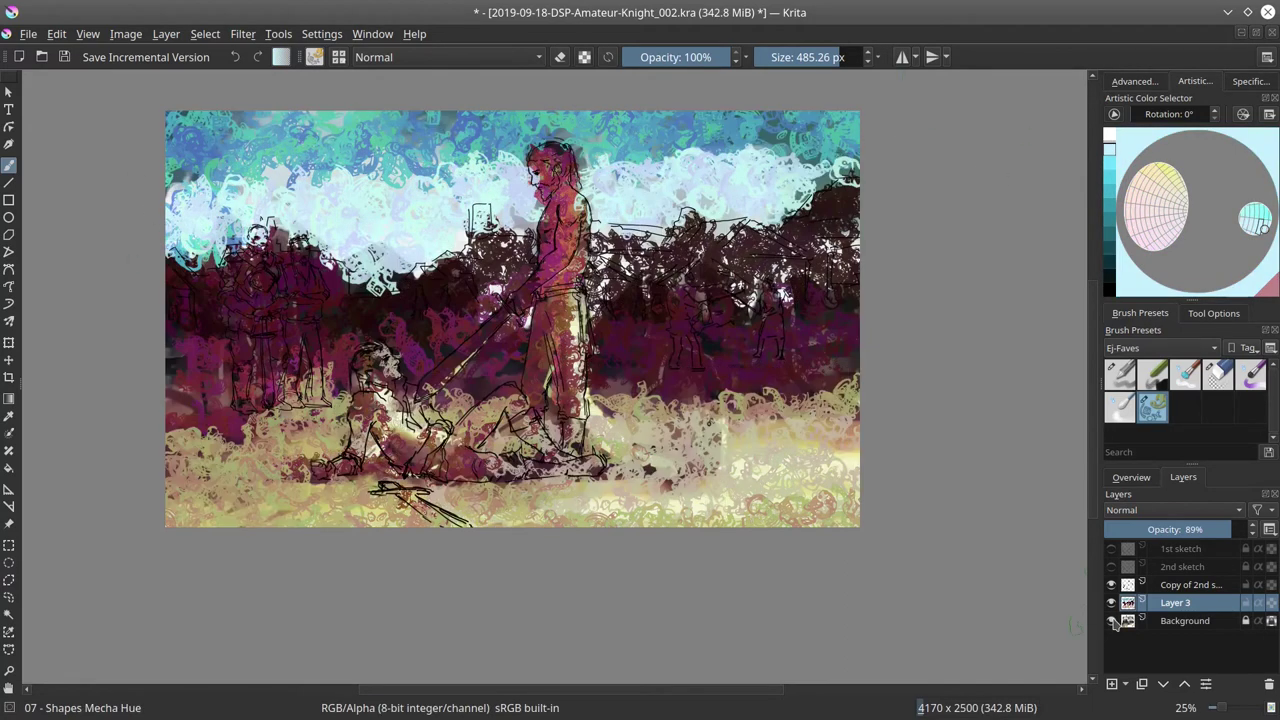
{"action": "right_click", "coordinate": [1180, 584]}
{"action": "left_click", "coordinate": [1150, 305]}
Cancel the layer duplicate and select Layer 3, the colour layer
{"action": "right_click", "coordinate": [1180, 588]}
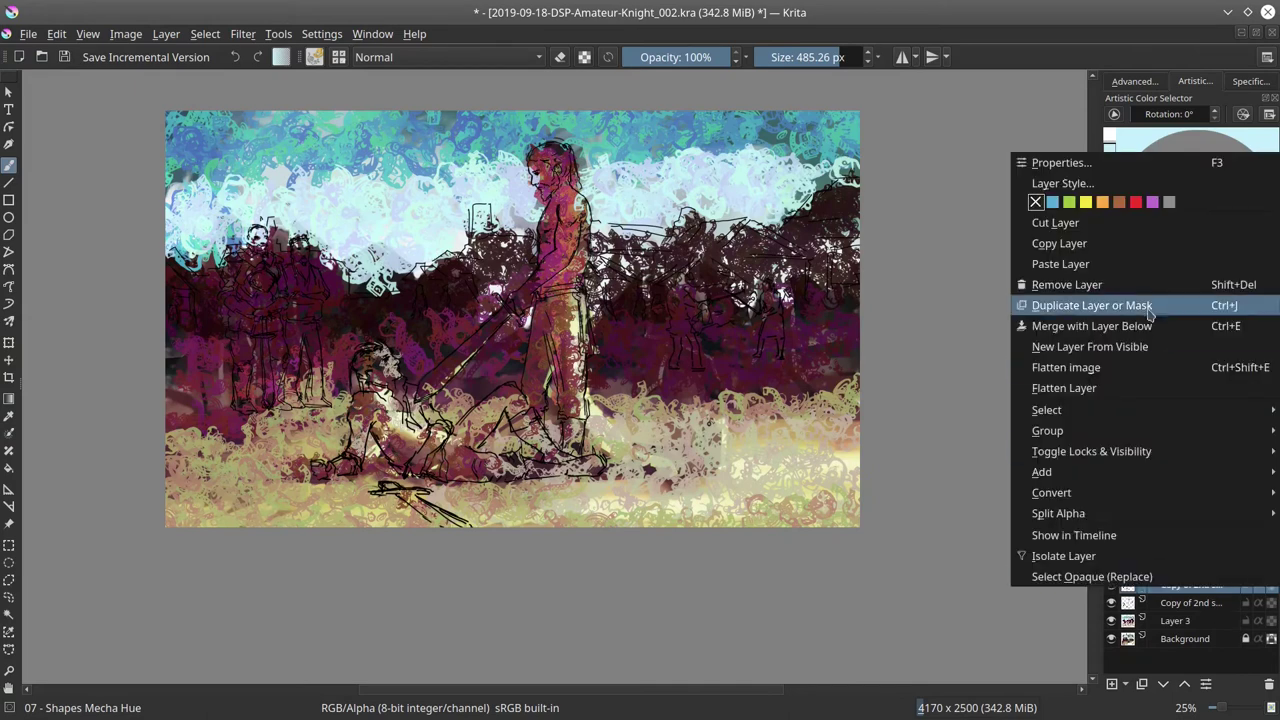
{"action": "left_click", "coordinate": [1067, 284]}
{"action": "right_click", "coordinate": [1190, 584]}
{"action": "key", "text": "Escape"}
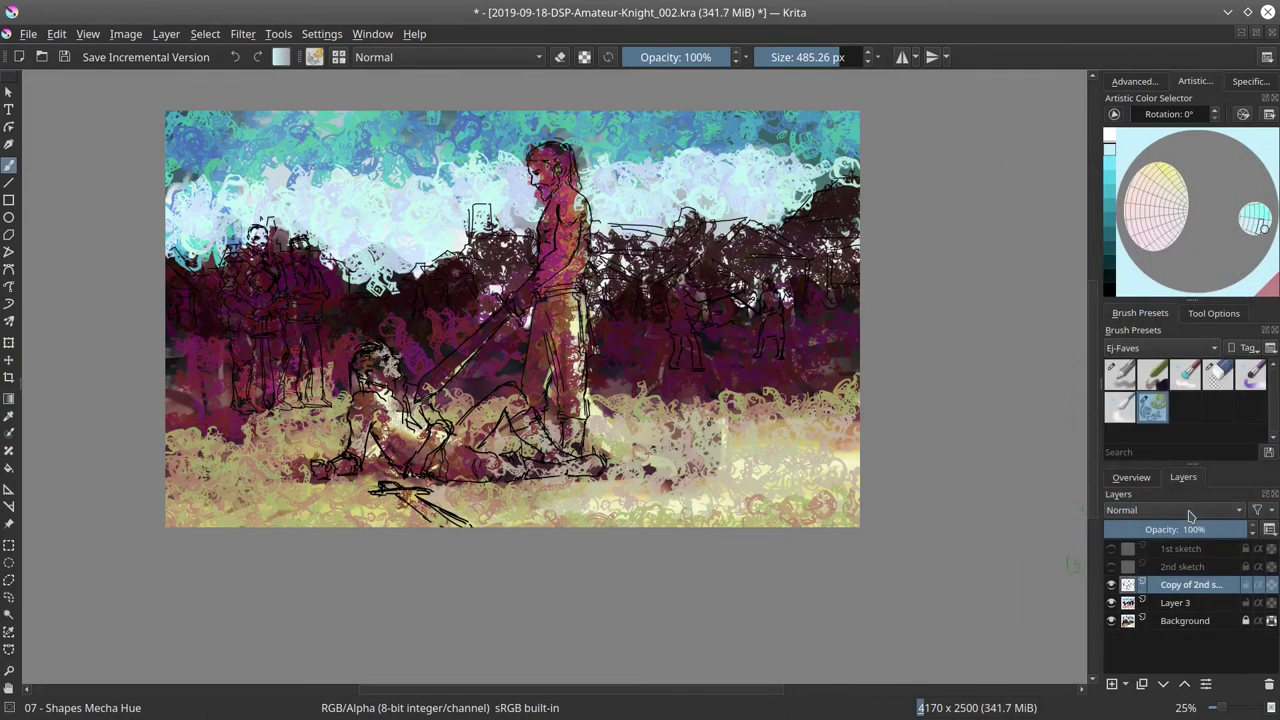
{"action": "left_click", "coordinate": [1175, 603]}
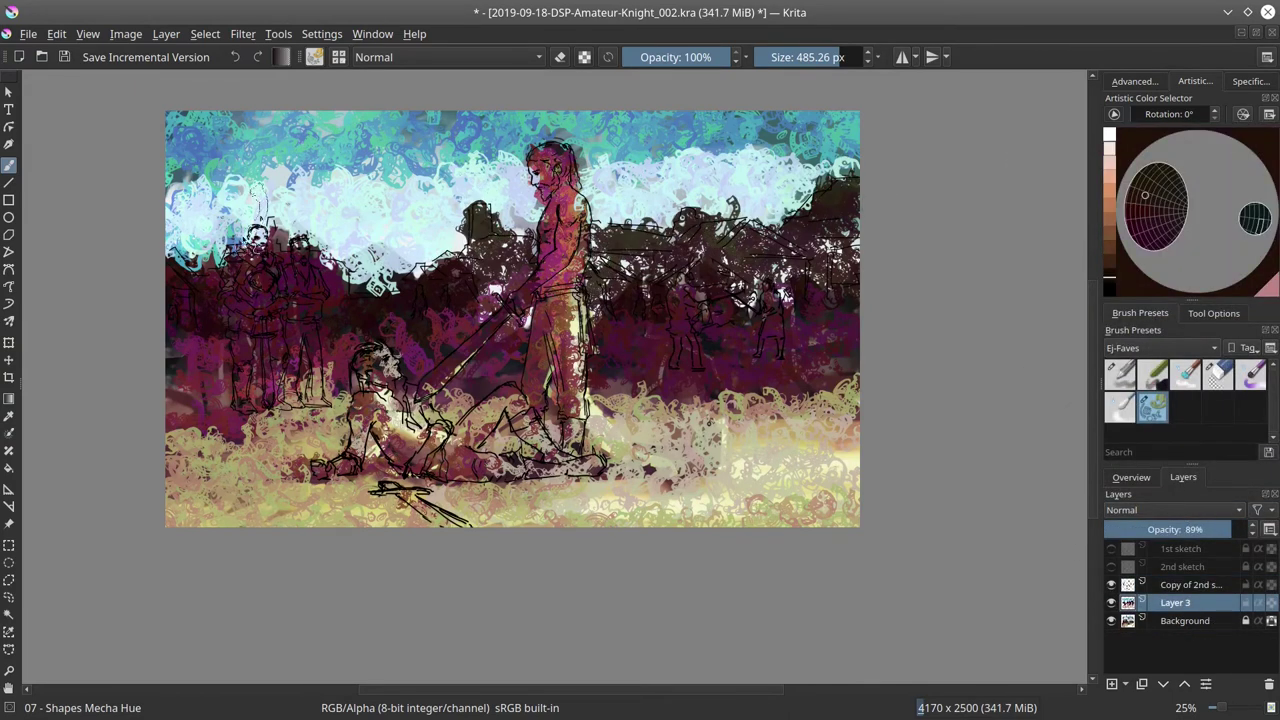
Save the painting, then darken the swordsman's head with a smaller dark-red brush and save again
{"action": "left_click", "coordinate": [243, 33]}
{"action": "left_click", "coordinate": [63, 57]}
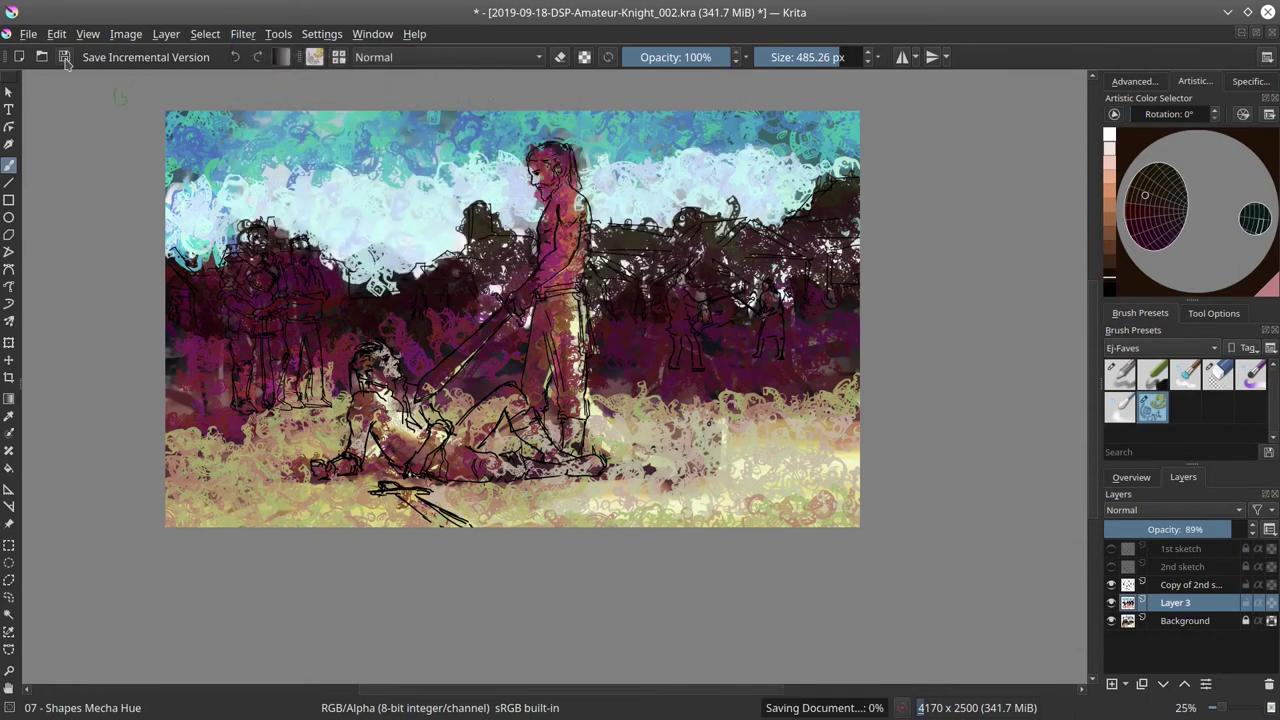
{"action": "key", "text": "bracketleft"}
{"action": "key", "text": "bracketleft"}
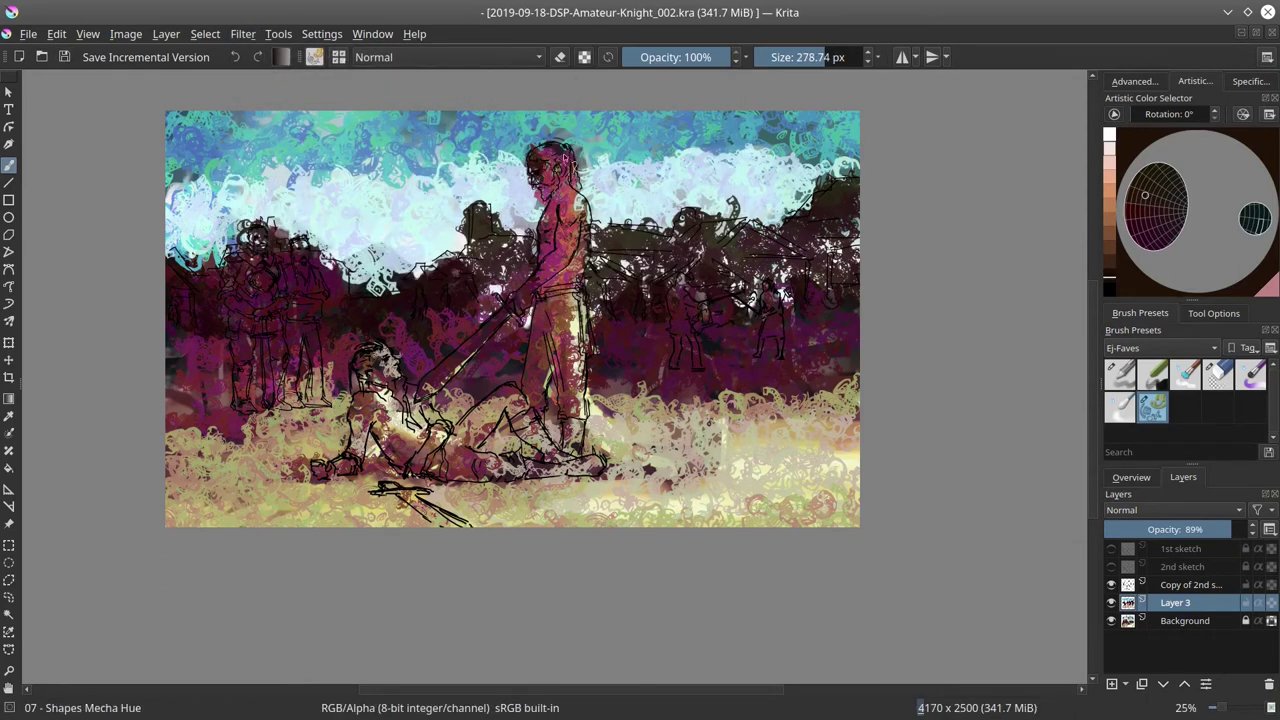
{"action": "left_click", "coordinate": [545, 165], "text": "ctrl"}
{"action": "key", "text": "bracketleft"}
{"action": "left_click", "coordinate": [541, 167]}
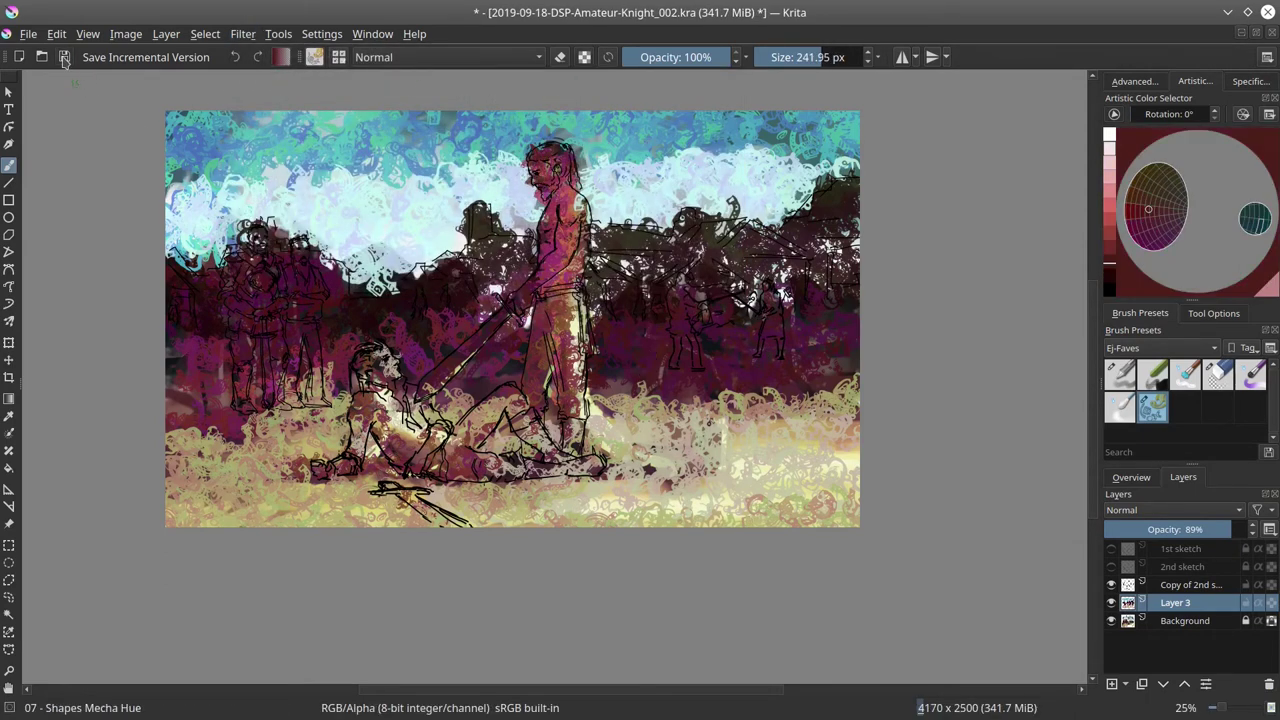
{"action": "left_click", "coordinate": [63, 57]}
Apply an 86.53 px Gaussian Blur to Layer 3 and set its opacity to 80%
{"action": "left_click", "coordinate": [1197, 529]}
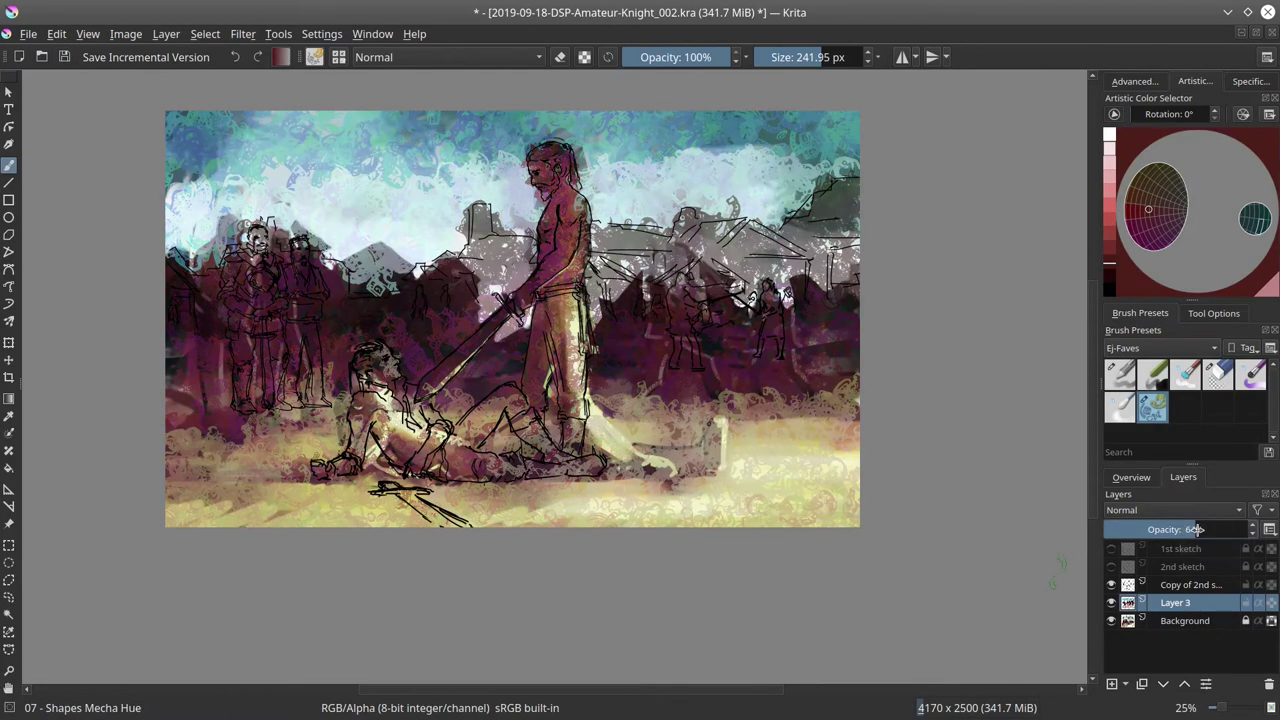
{"action": "left_click_drag", "start_coordinate": [1197, 529], "coordinate": [1248, 529]}
{"action": "left_click", "coordinate": [243, 34]}
{"action": "mouse_move", "coordinate": [257, 117]}
{"action": "left_click", "coordinate": [525, 134]}
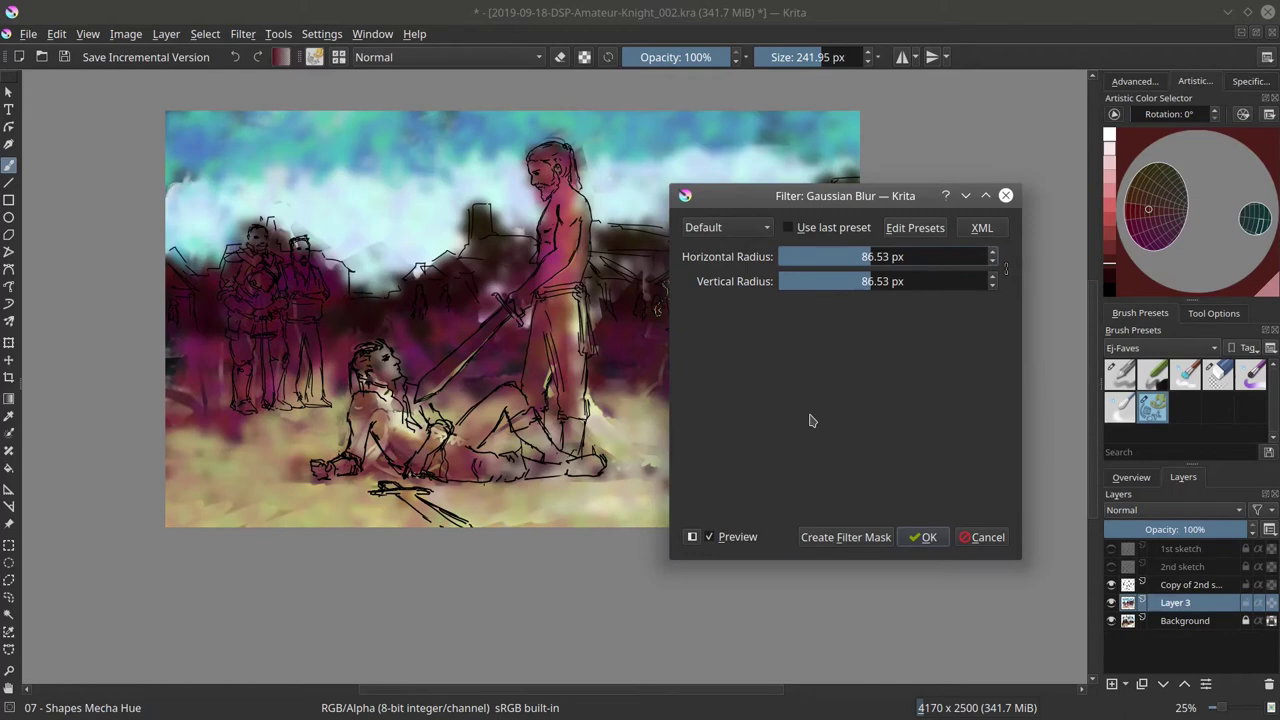
{"action": "left_click", "coordinate": [922, 537]}
{"action": "left_click", "coordinate": [1218, 531]}
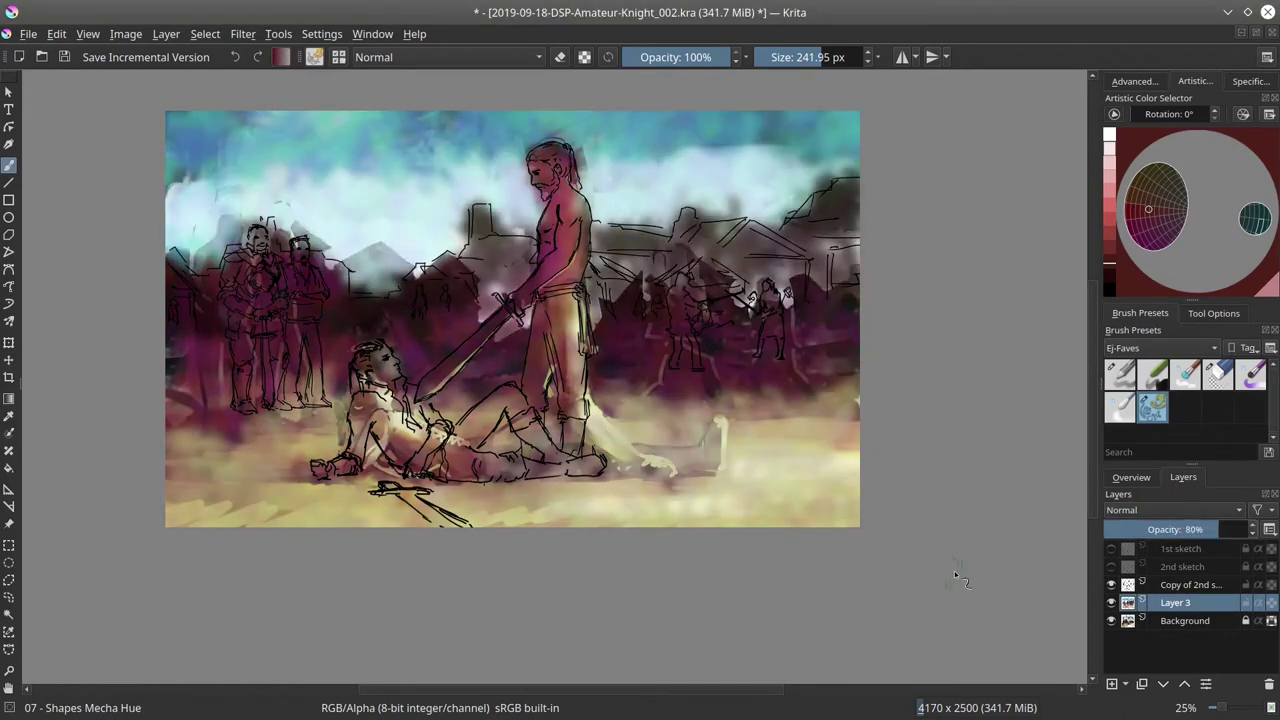
Make Background active, switch to the Chalk Details brush at about 141 px, and sample canvas colours
{"action": "key", "text": "Page_Down"}
{"action": "key", "text": "slash"}
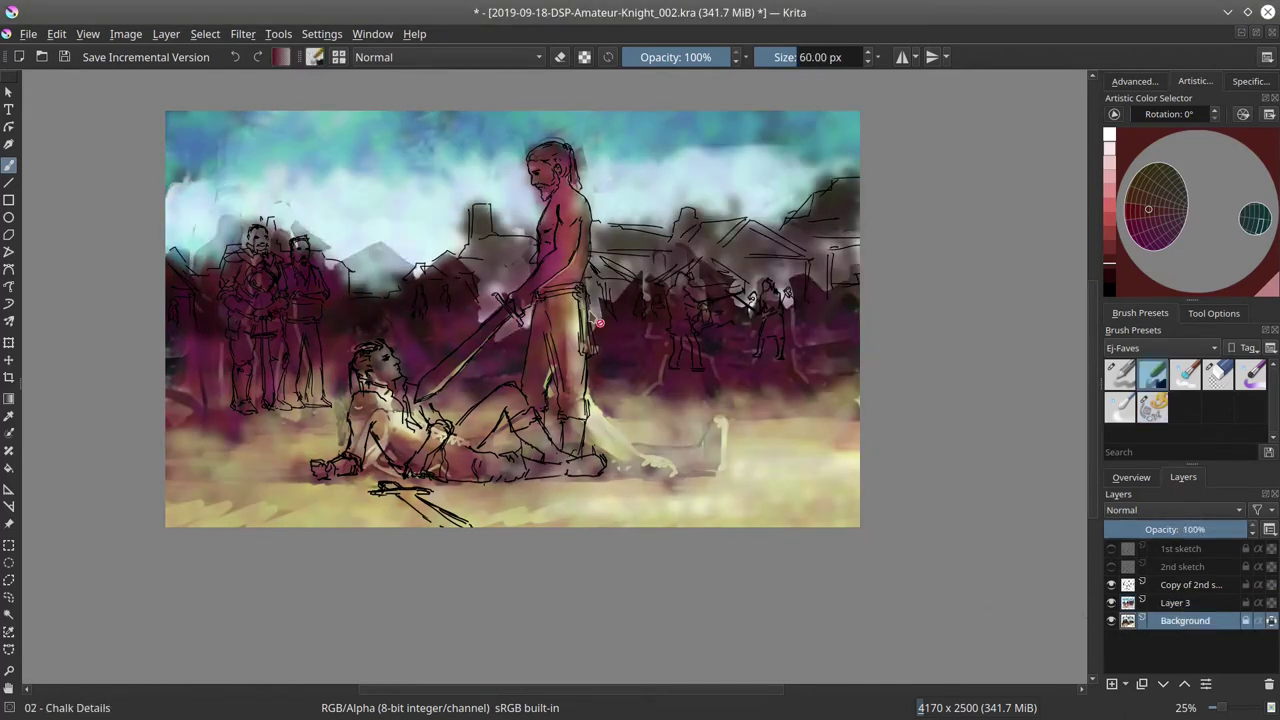
{"action": "key", "text": "bracketright"}
{"action": "key", "text": "bracketright"}
{"action": "key", "text": "bracketright"}
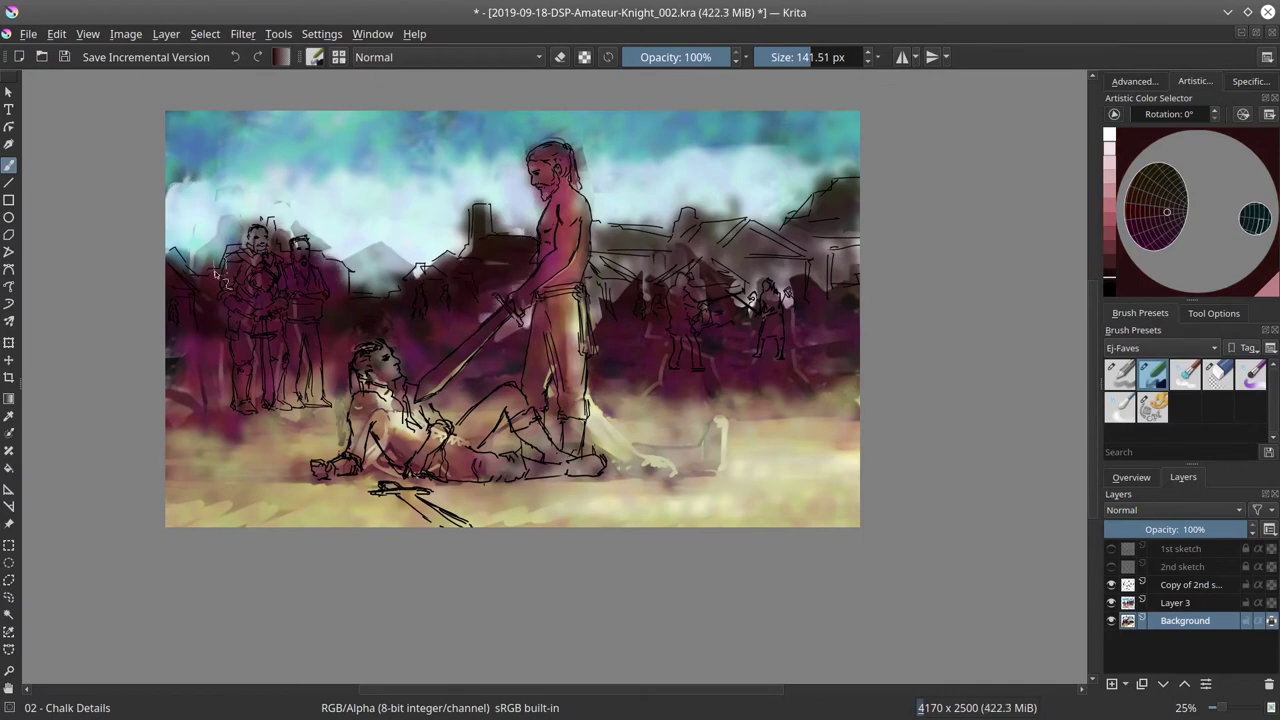
{"action": "left_click", "coordinate": [240, 228], "text": "ctrl"}
{"action": "left_click", "coordinate": [363, 346], "text": "ctrl"}
{"action": "left_click", "coordinate": [279, 433], "text": "ctrl"}
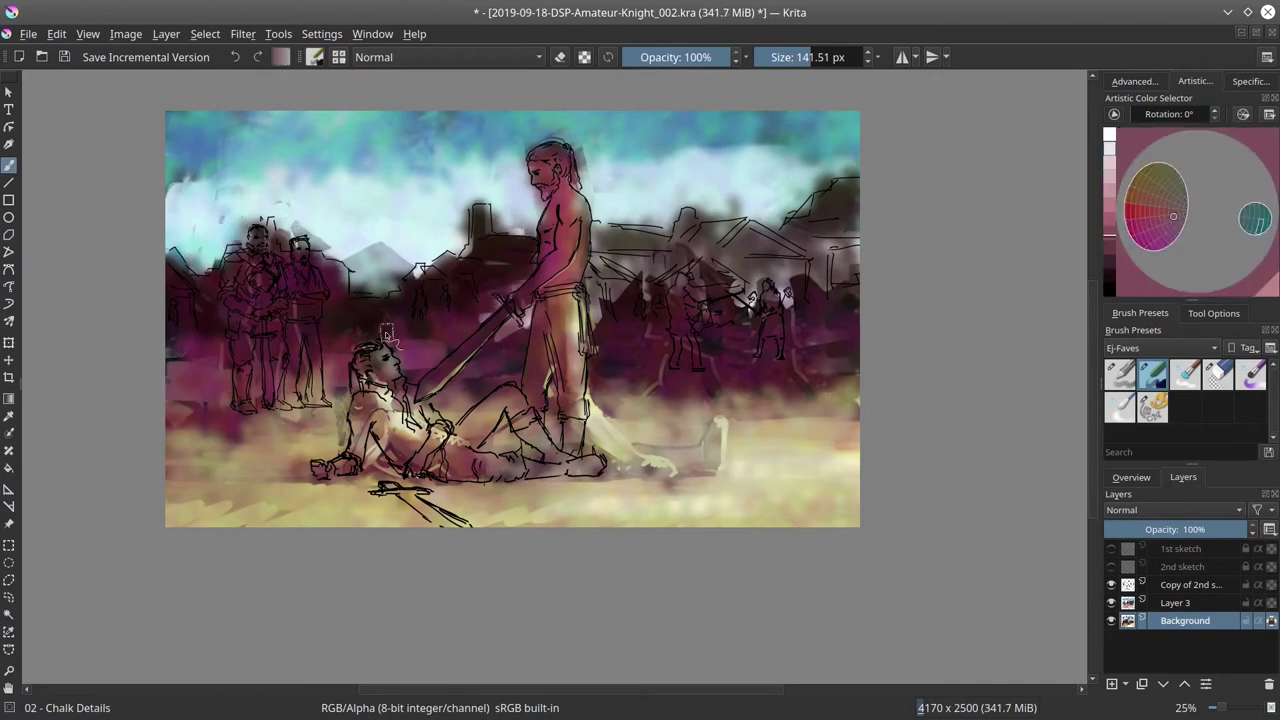
{"action": "left_click", "coordinate": [787, 421], "text": "ctrl"}
{"action": "key", "text": "bracketleft"}
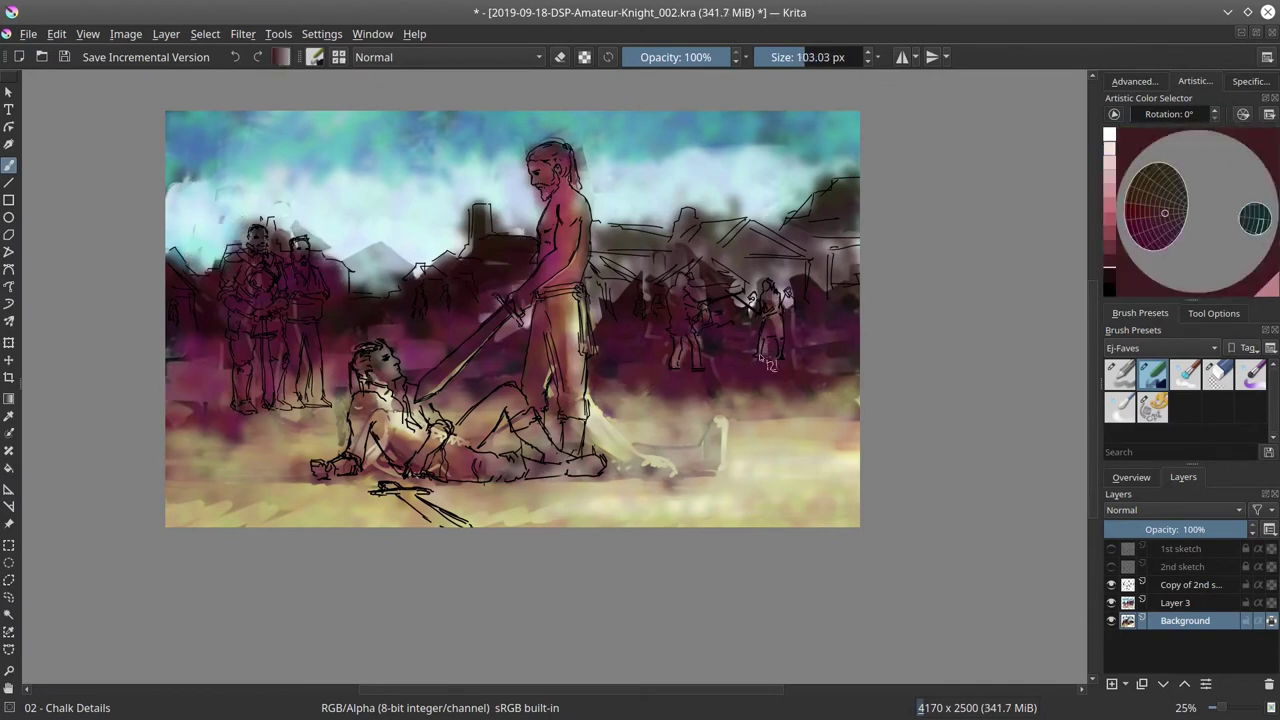
Darken the right-hand buildings and paint a lighter tone beside the standing knight
{"action": "left_click", "coordinate": [808, 280], "text": "ctrl"}
{"action": "left_click", "coordinate": [740, 250], "text": "ctrl"}
{"action": "mouse_move", "coordinate": [700, 240]}
{"action": "left_mouse_down"}
{"action": "mouse_move", "coordinate": [672, 226]}
{"action": "mouse_move", "coordinate": [601, 278]}
{"action": "mouse_move", "coordinate": [639, 293]}
{"action": "mouse_move", "coordinate": [682, 236]}
{"action": "mouse_move", "coordinate": [602, 234]}
{"action": "mouse_move", "coordinate": [718, 226]}
{"action": "left_mouse_up"}
{"action": "left_click", "coordinate": [380, 265], "text": "ctrl"}
{"action": "left_click_drag", "start_coordinate": [360, 260], "coordinate": [405, 285]}
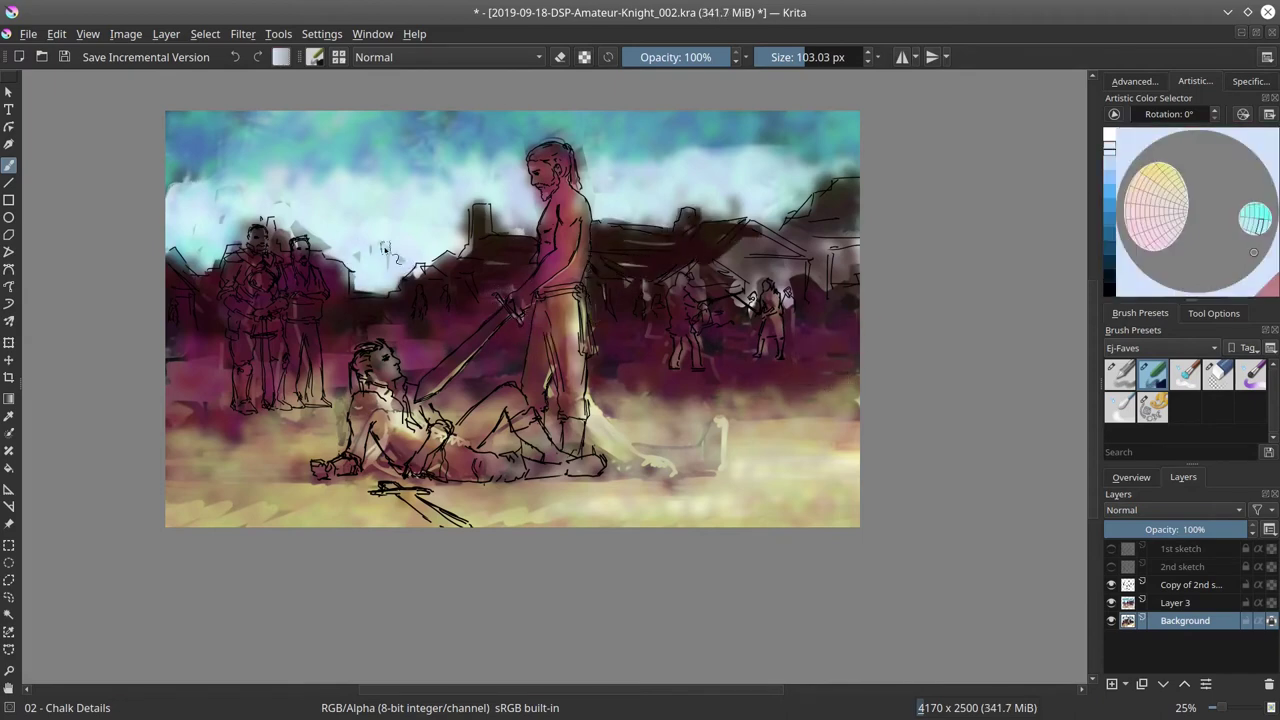
Sample a tan tone, then darken the right-hand rooftops with a dark purple
{"action": "left_click", "coordinate": [372, 328], "text": "ctrl"}
{"action": "left_click", "coordinate": [467, 393], "text": "ctrl"}
{"action": "left_click", "coordinate": [497, 360], "text": "ctrl"}
{"action": "left_click", "coordinate": [232, 430], "text": "ctrl"}
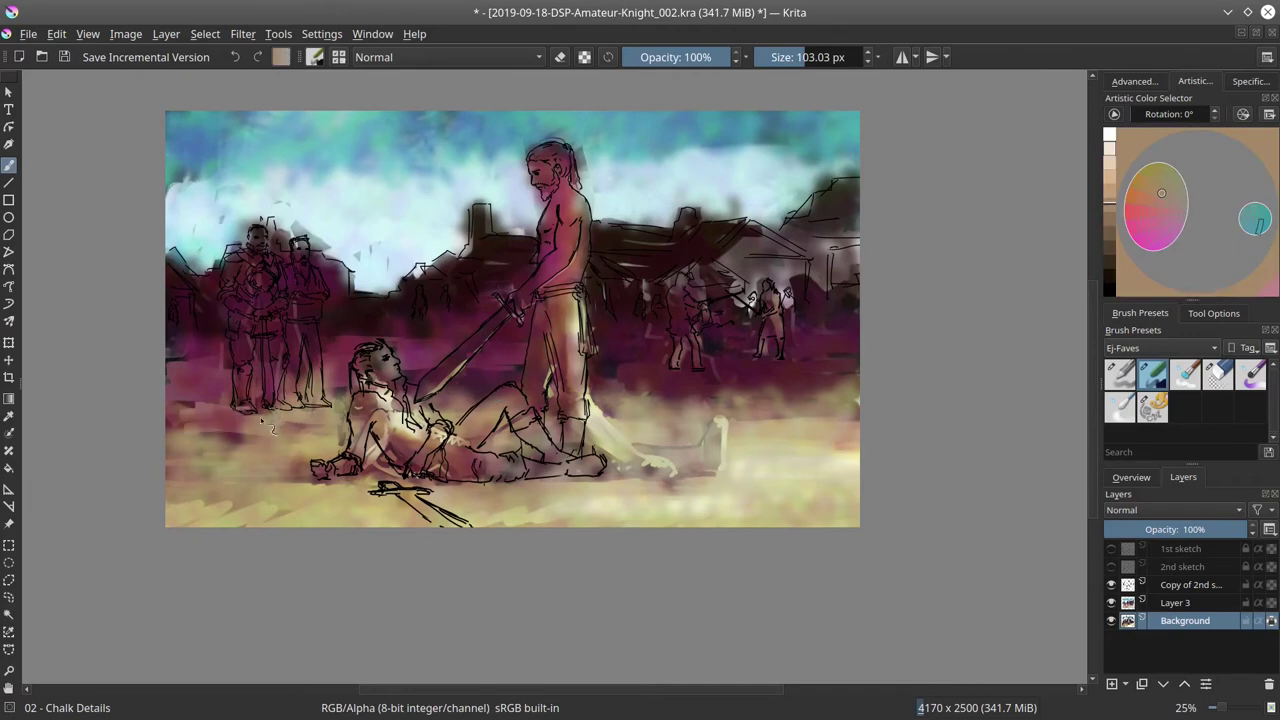
{"action": "left_click", "coordinate": [755, 290], "text": "ctrl"}
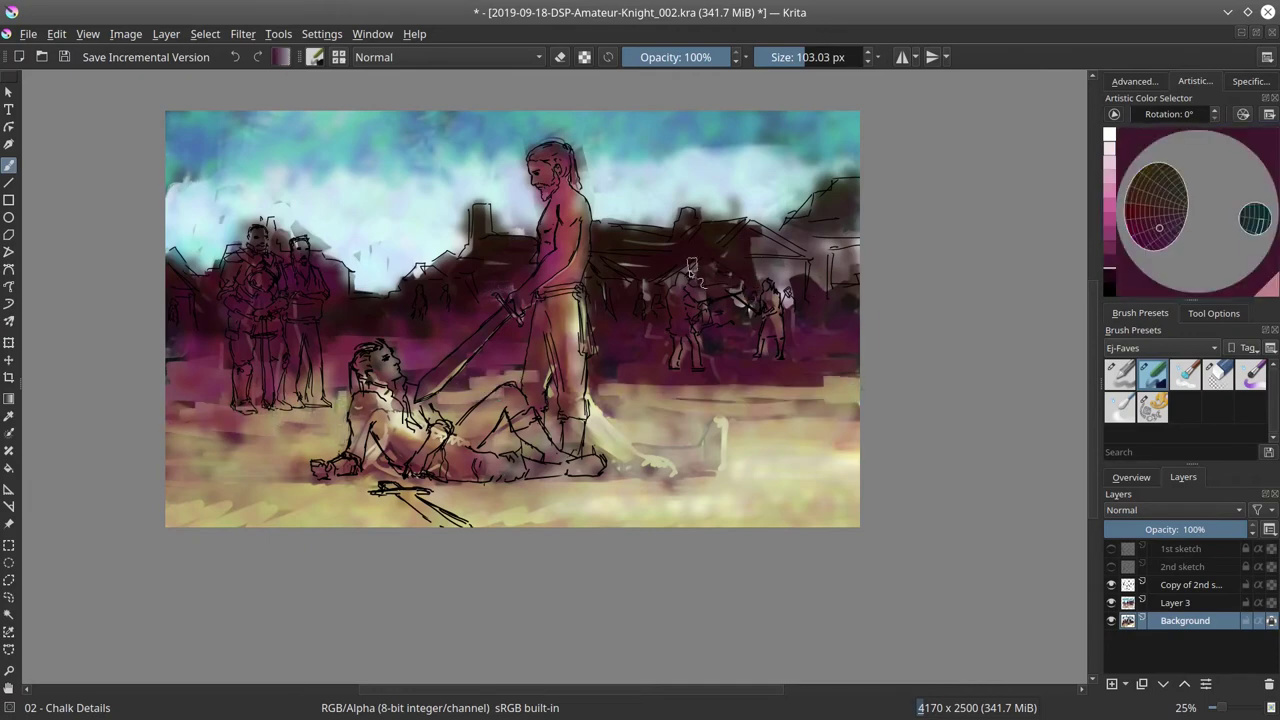
{"action": "left_click_drag", "start_coordinate": [772, 258], "coordinate": [845, 205]}
{"action": "left_click_drag", "start_coordinate": [835, 255], "coordinate": [836, 290]}
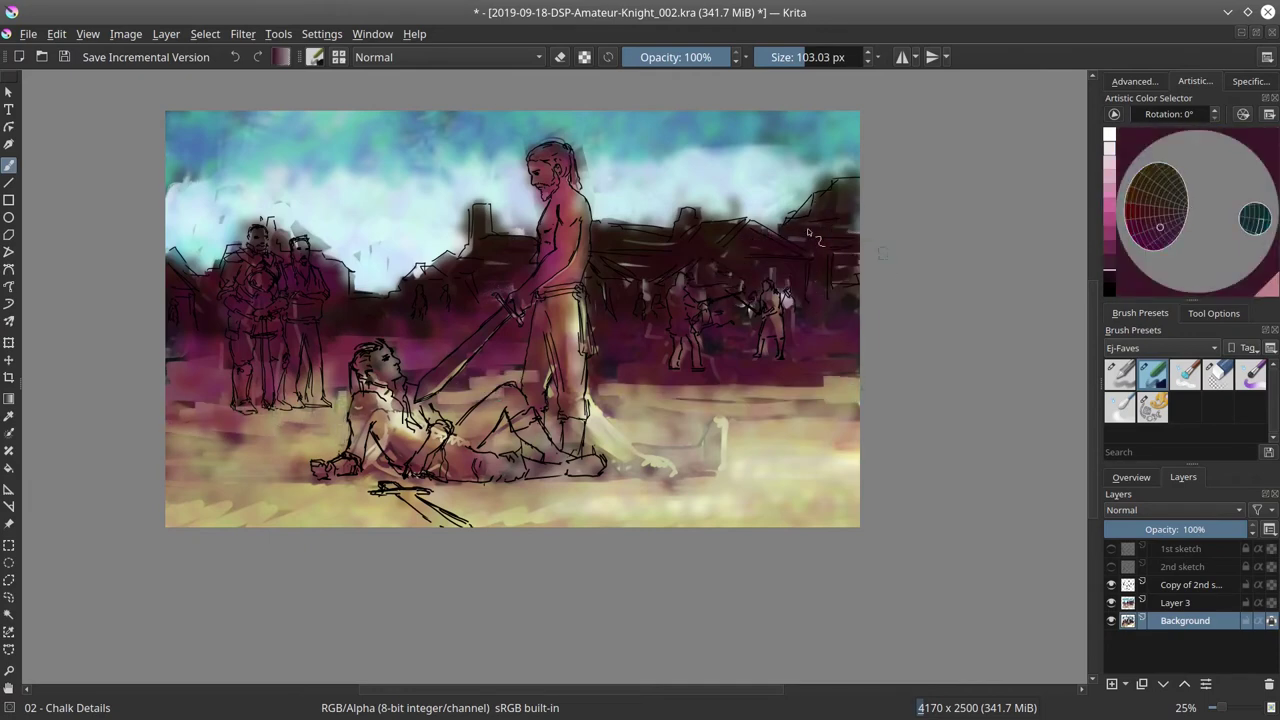
{"action": "left_click_drag", "start_coordinate": [846, 182], "coordinate": [848, 230]}
Lighten the ground to the right of the fallen knight with sampled light colours
{"action": "left_click", "coordinate": [490, 320], "text": "ctrl"}
{"action": "left_click_drag", "start_coordinate": [418, 300], "coordinate": [380, 300]}
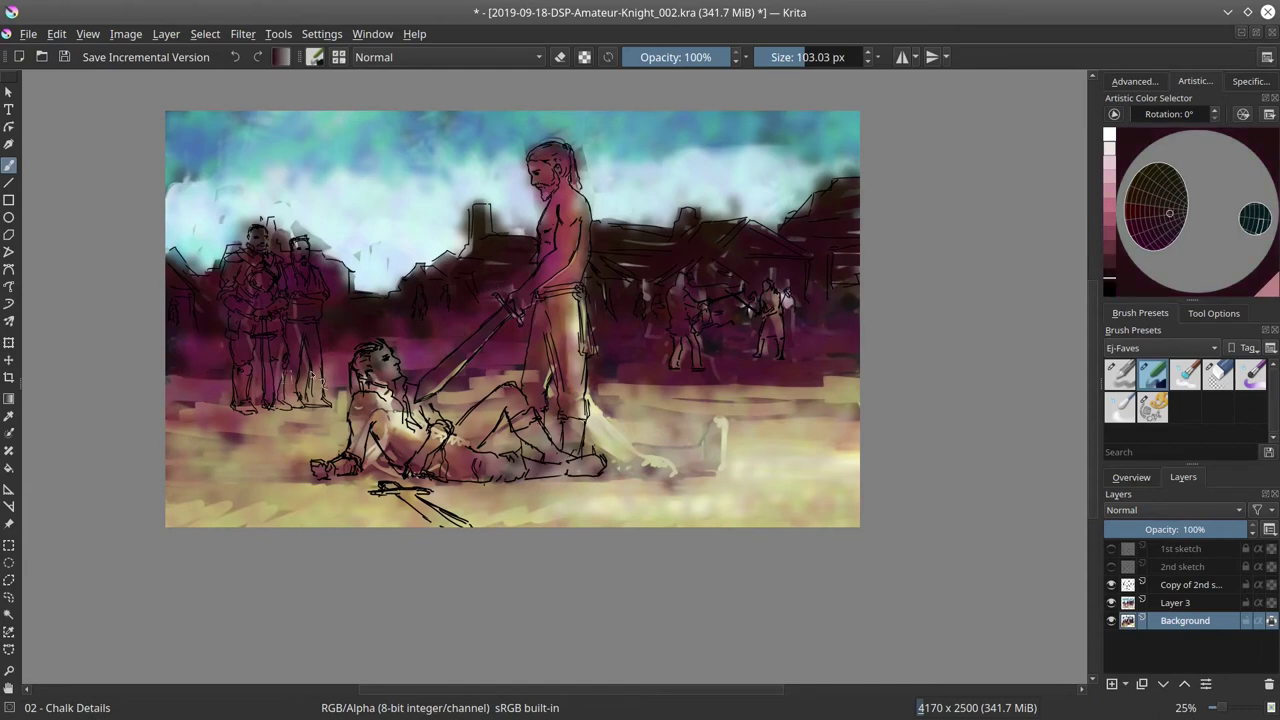
{"action": "left_click", "coordinate": [418, 292], "text": "ctrl"}
{"action": "left_click", "coordinate": [660, 335], "text": "ctrl"}
{"action": "left_click_drag", "start_coordinate": [600, 420], "coordinate": [650, 420]}
{"action": "left_click_drag", "start_coordinate": [600, 445], "coordinate": [710, 470]}
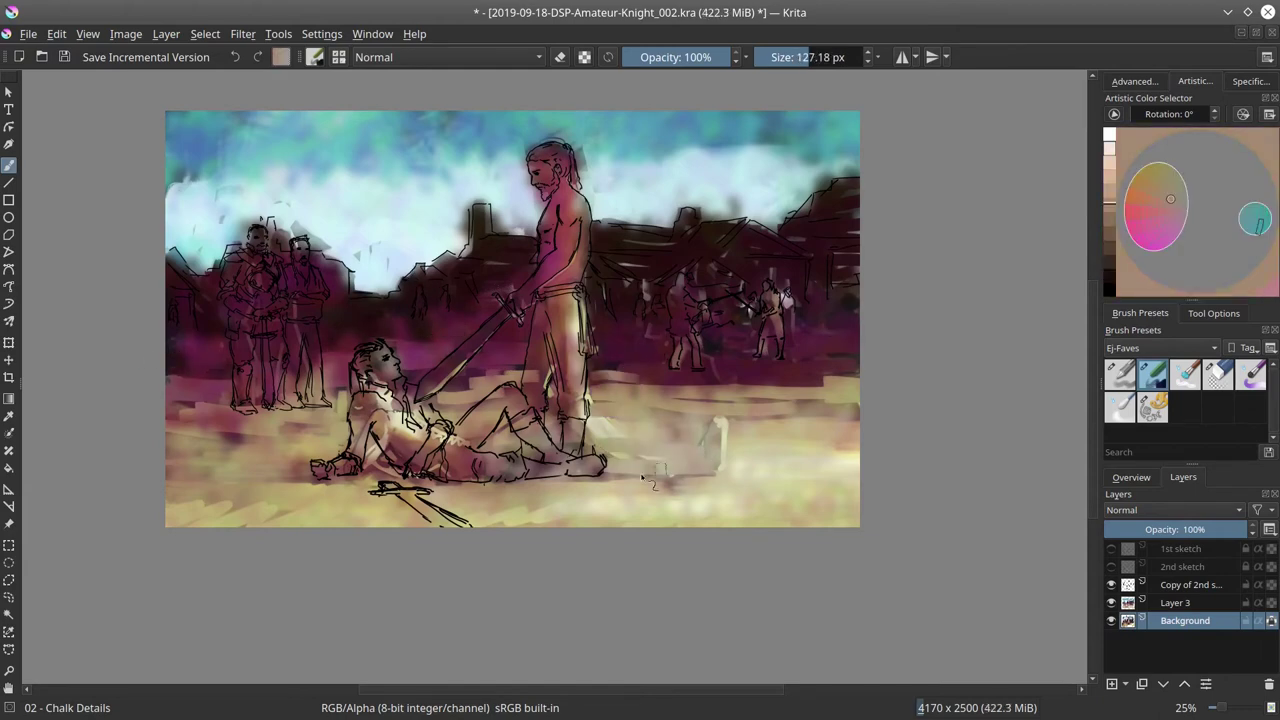
{"action": "left_click_drag", "start_coordinate": [640, 425], "coordinate": [750, 485]}
{"action": "left_click", "coordinate": [690, 470], "text": "ctrl"}
{"action": "left_click_drag", "start_coordinate": [670, 480], "coordinate": [525, 505]}
Darken parts of the fallen knight with a smaller brush, then switch painting onto Layer 3
{"action": "left_click", "coordinate": [432, 491], "text": "ctrl"}
{"action": "mouse_move", "coordinate": [432, 491]}
{"action": "left_mouse_down"}
{"action": "mouse_move", "coordinate": [415, 491]}
{"action": "mouse_move", "coordinate": [375, 365]}
{"action": "mouse_move", "coordinate": [400, 415]}
{"action": "left_mouse_up"}
{"action": "left_click_drag", "start_coordinate": [320, 465], "coordinate": [355, 445]}
{"action": "mouse_move", "coordinate": [405, 470]}
{"action": "left_mouse_down"}
{"action": "mouse_move", "coordinate": [510, 438]}
{"action": "mouse_move", "coordinate": [572, 400]}
{"action": "left_mouse_up"}
{"action": "left_click", "coordinate": [470, 440], "text": "ctrl"}
{"action": "key", "text": "Page_Up"}
{"action": "left_click", "coordinate": [495, 420], "text": "ctrl"}
Paint light yellow-pink highlights over the knights
{"action": "left_click", "coordinate": [1175, 190]}
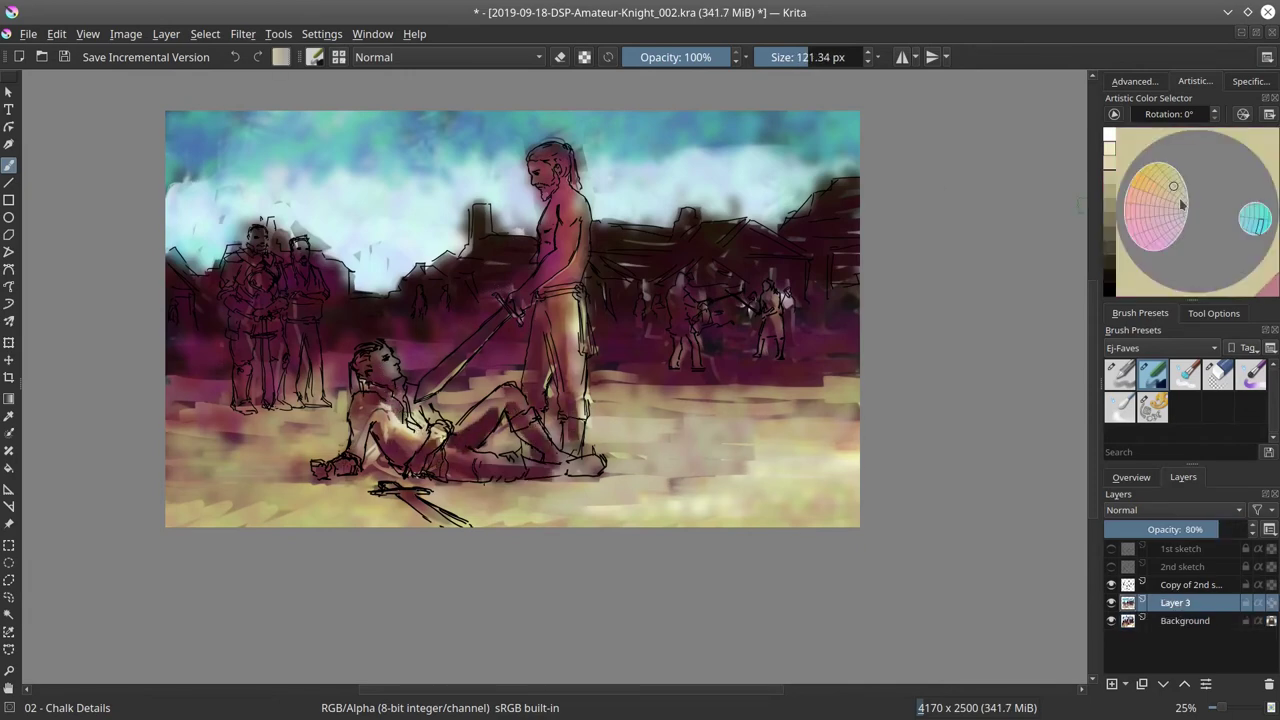
{"action": "left_click", "coordinate": [1177, 206]}
{"action": "left_click_drag", "start_coordinate": [440, 420], "coordinate": [425, 420]}
{"action": "left_click_drag", "start_coordinate": [522, 414], "coordinate": [600, 470]}
{"action": "left_click_drag", "start_coordinate": [580, 375], "coordinate": [440, 430]}
{"action": "left_click_drag", "start_coordinate": [440, 420], "coordinate": [385, 395]}
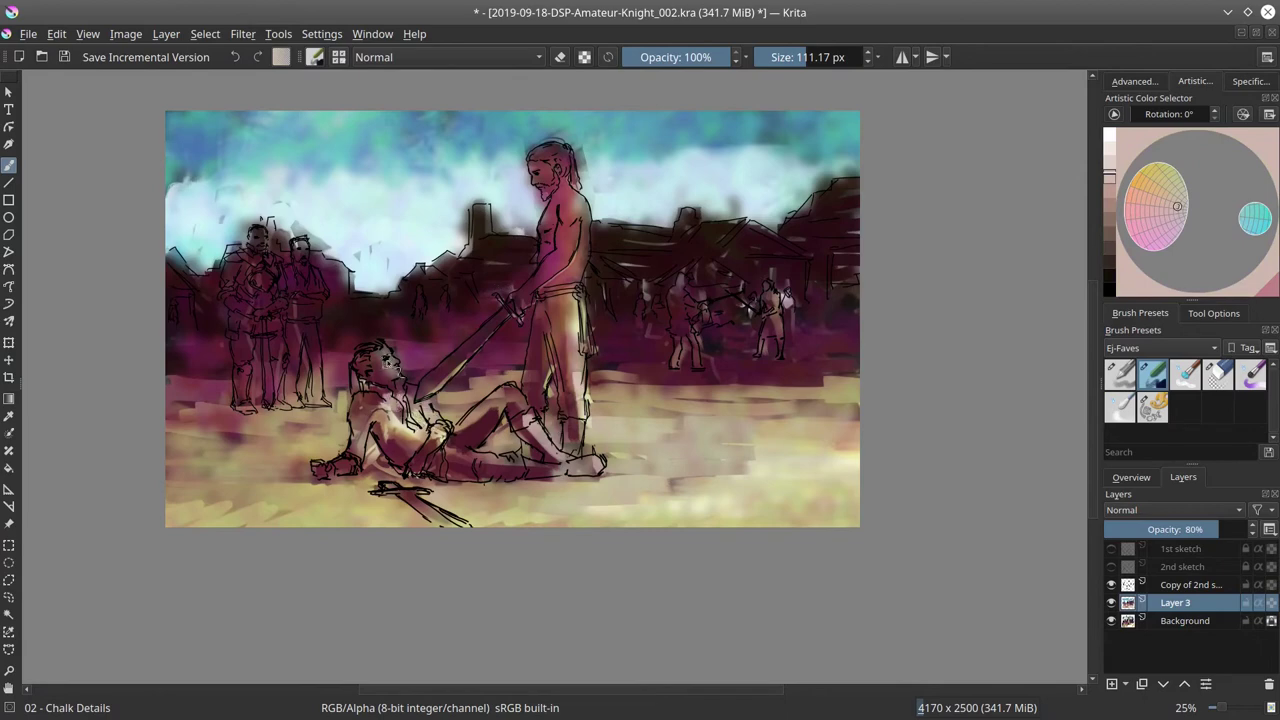
Add dark strokes down the standing knight's body and save the painting
{"action": "left_click", "coordinate": [1131, 478]}
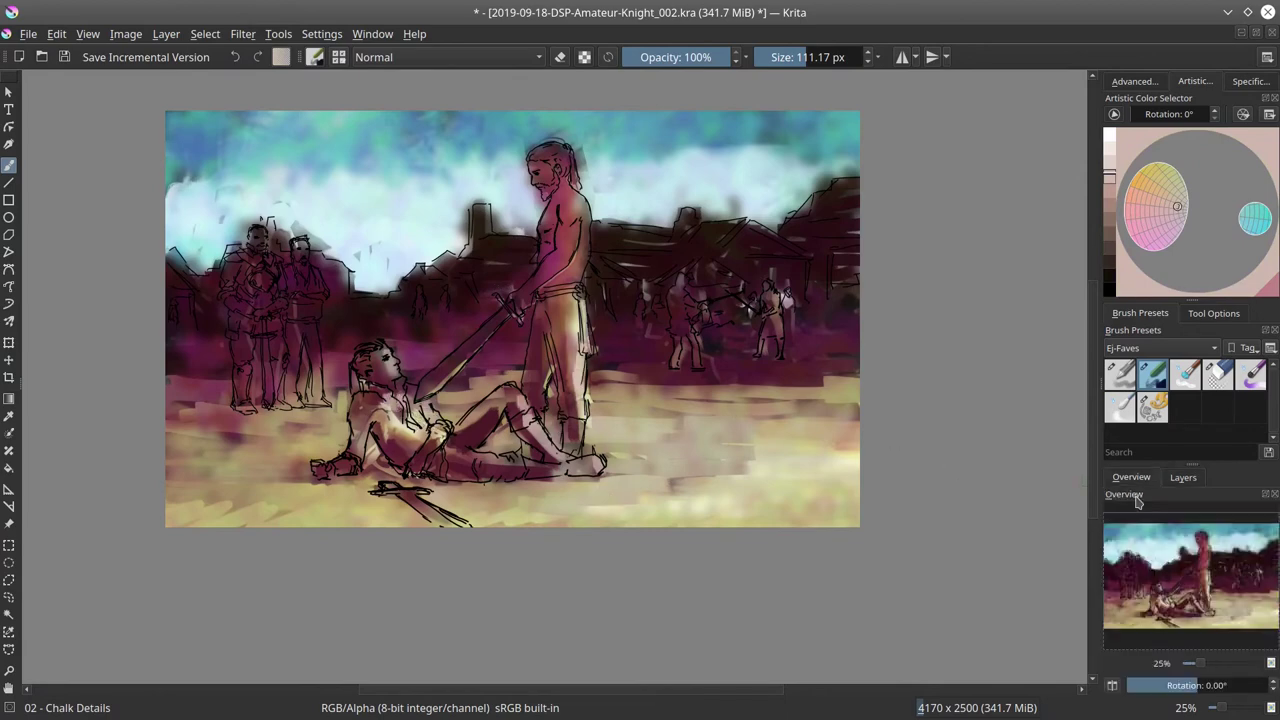
{"action": "left_click", "coordinate": [490, 341], "text": "ctrl"}
{"action": "mouse_move", "coordinate": [540, 165]}
{"action": "left_mouse_down"}
{"action": "mouse_move", "coordinate": [555, 205]}
{"action": "mouse_move", "coordinate": [568, 418]}
{"action": "left_mouse_up"}
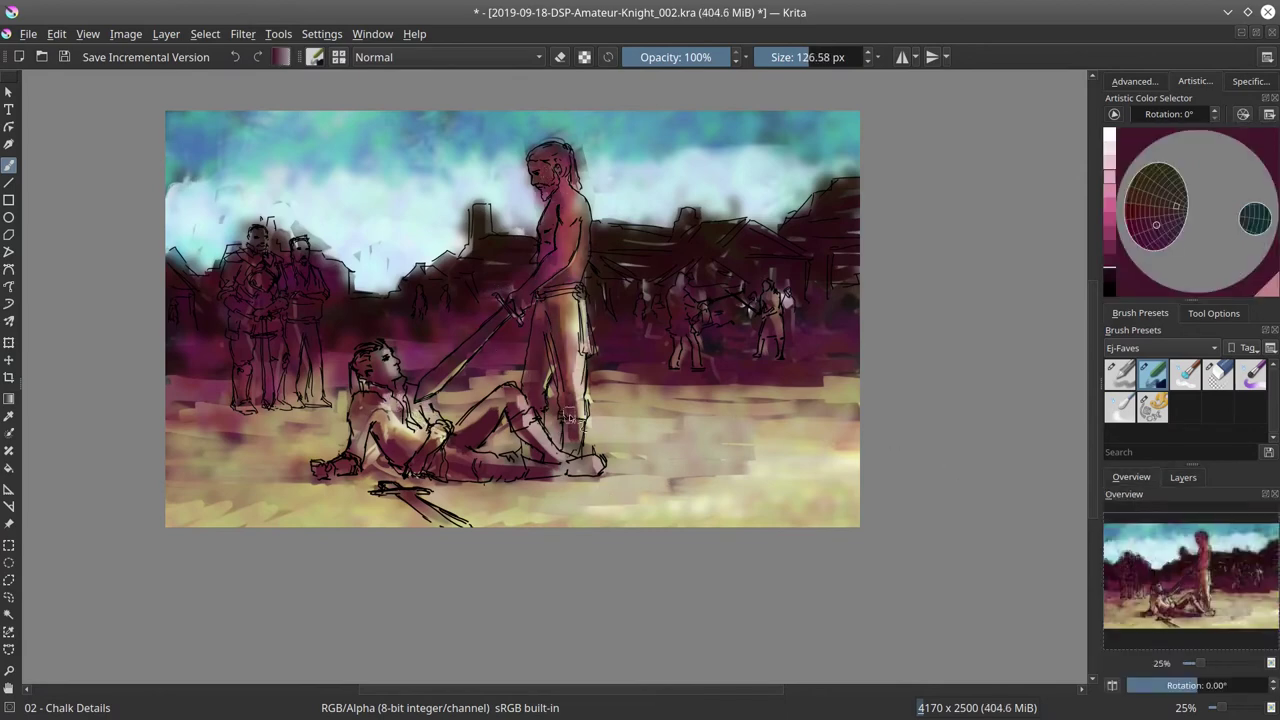
{"action": "left_click", "coordinate": [63, 57]}
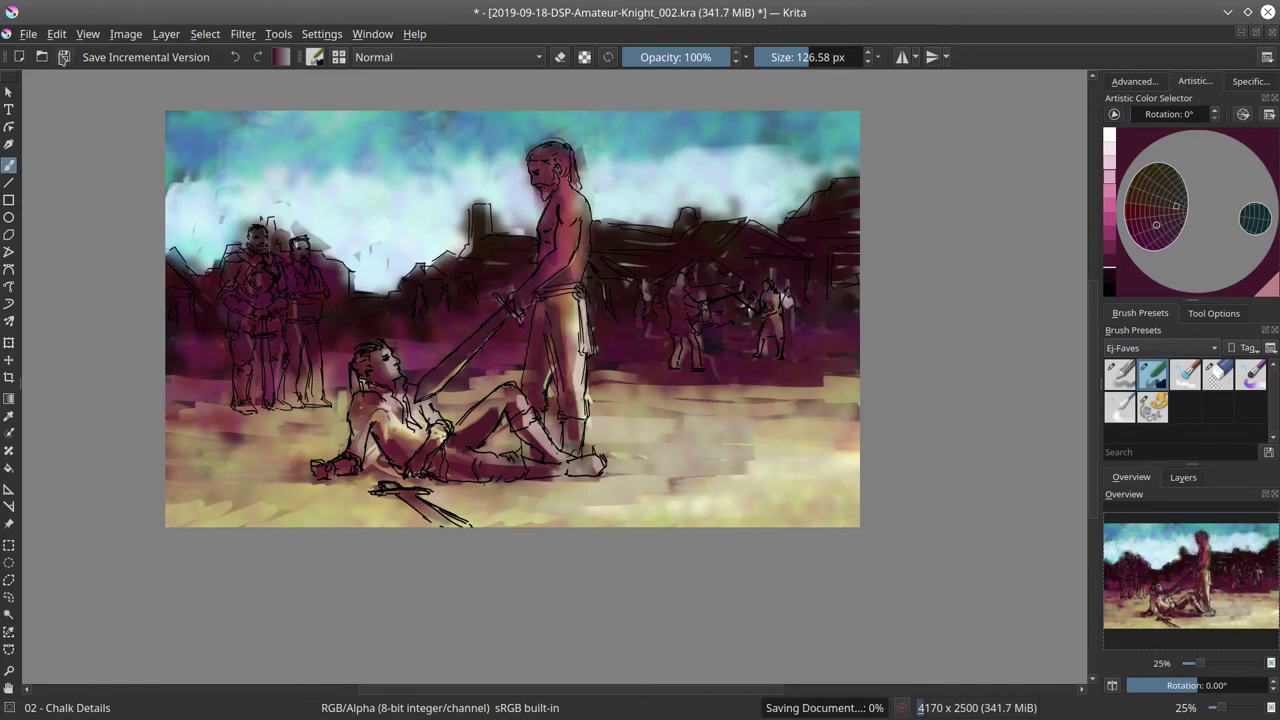
{"action": "left_click", "coordinate": [1183, 477]}
Merge Layer 3 down into Background and blend the ground with the Blender Textured Soft brush
{"action": "right_click", "coordinate": [1175, 603]}
{"action": "left_click", "coordinate": [1090, 263]}
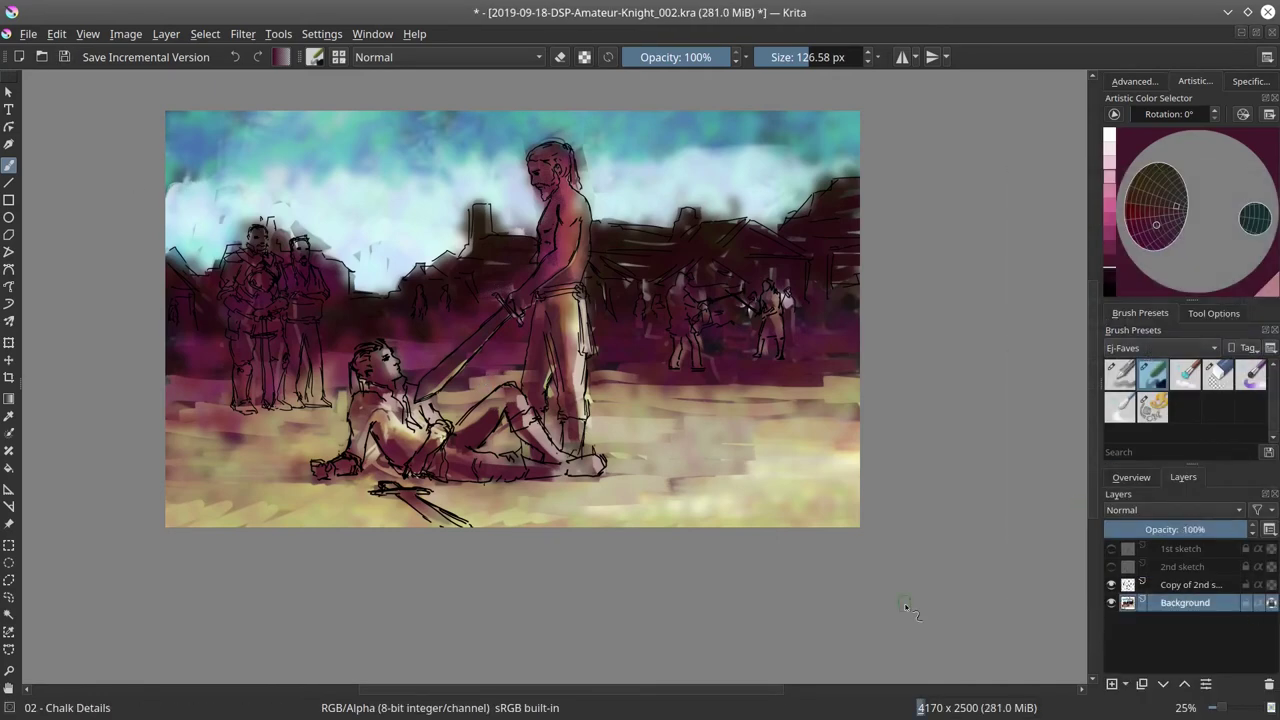
{"action": "key", "text": "period"}
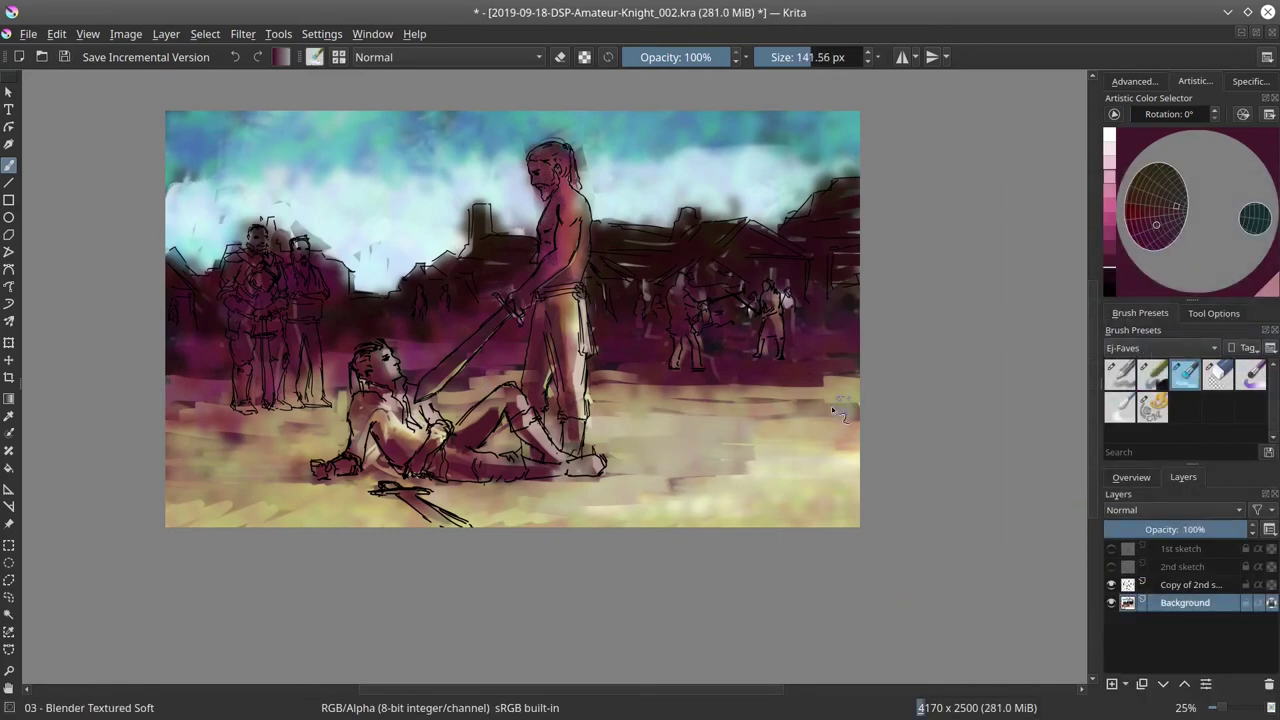
{"action": "key", "text": "bracketleft"}
{"action": "key", "text": "bracketleft"}
{"action": "left_click", "coordinate": [1131, 477]}
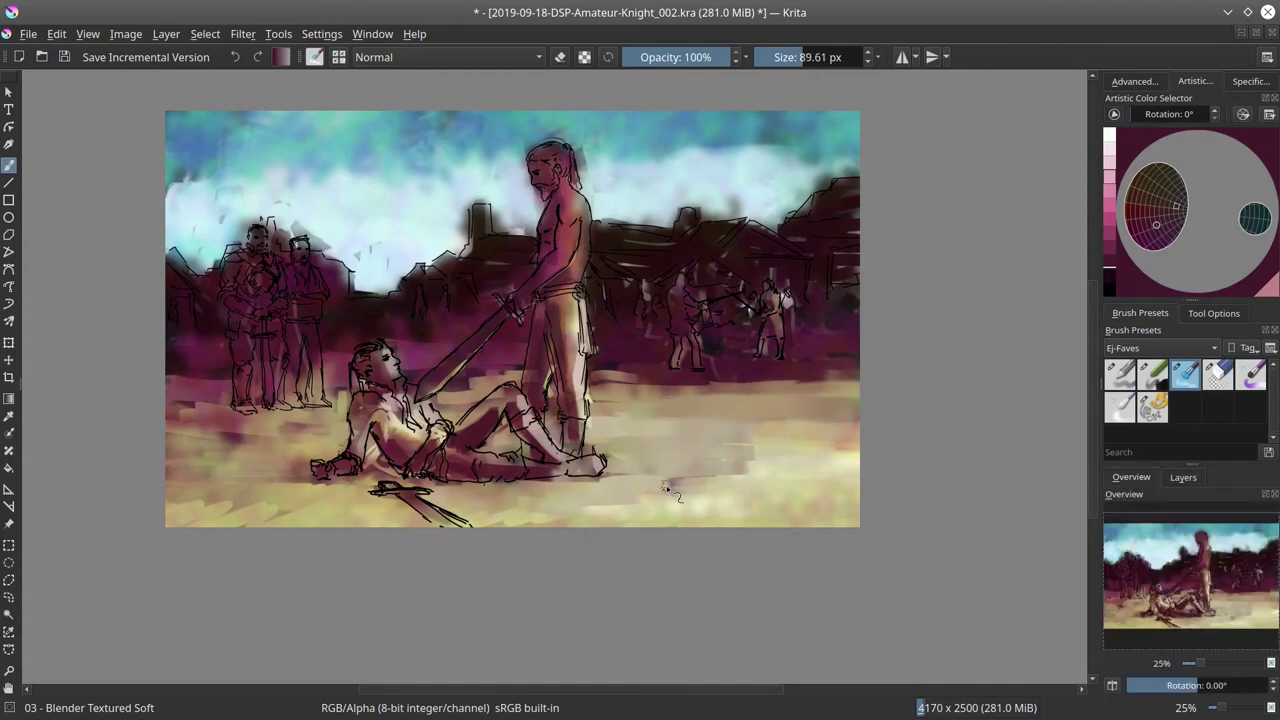
{"action": "mouse_move", "coordinate": [648, 393]}
{"action": "left_mouse_down"}
{"action": "mouse_move", "coordinate": [592, 385]}
{"action": "mouse_move", "coordinate": [634, 424]}
{"action": "left_mouse_up"}
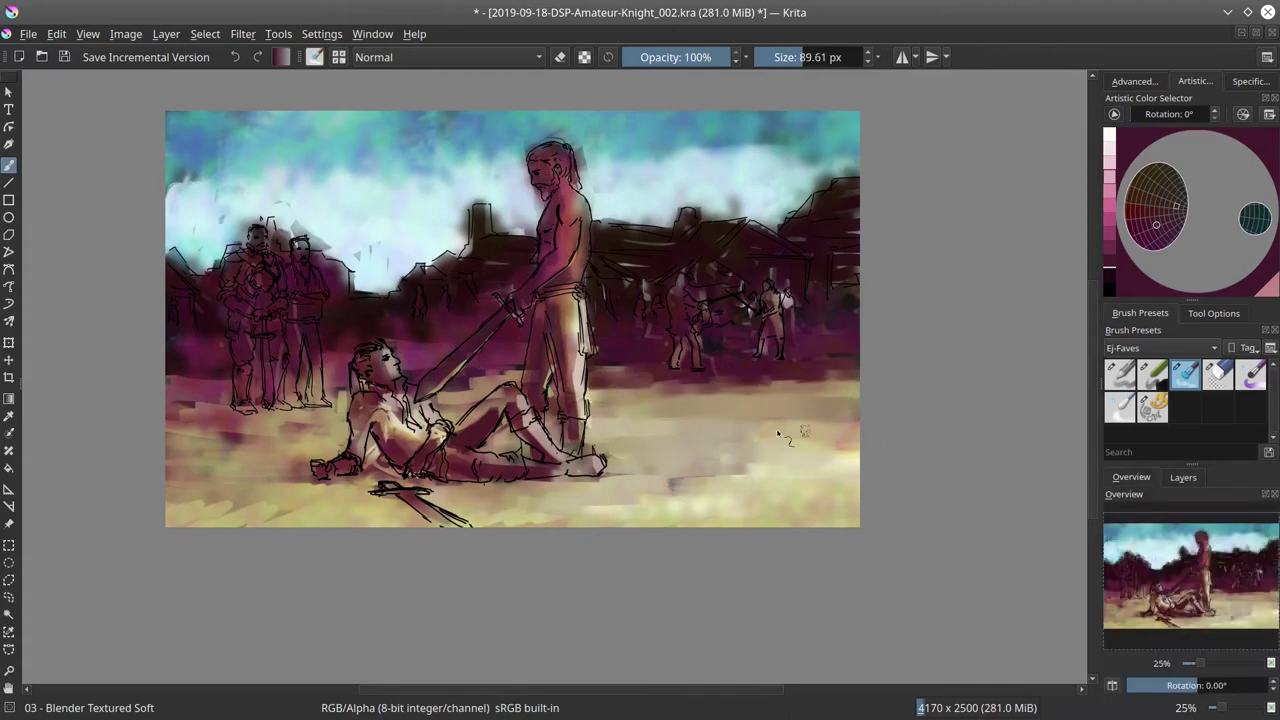
With the Blender Blur brush, smooth the ground and the seated figure's legs
{"action": "key", "text": "comma"}
{"action": "left_click", "coordinate": [335, 426], "text": "ctrl"}
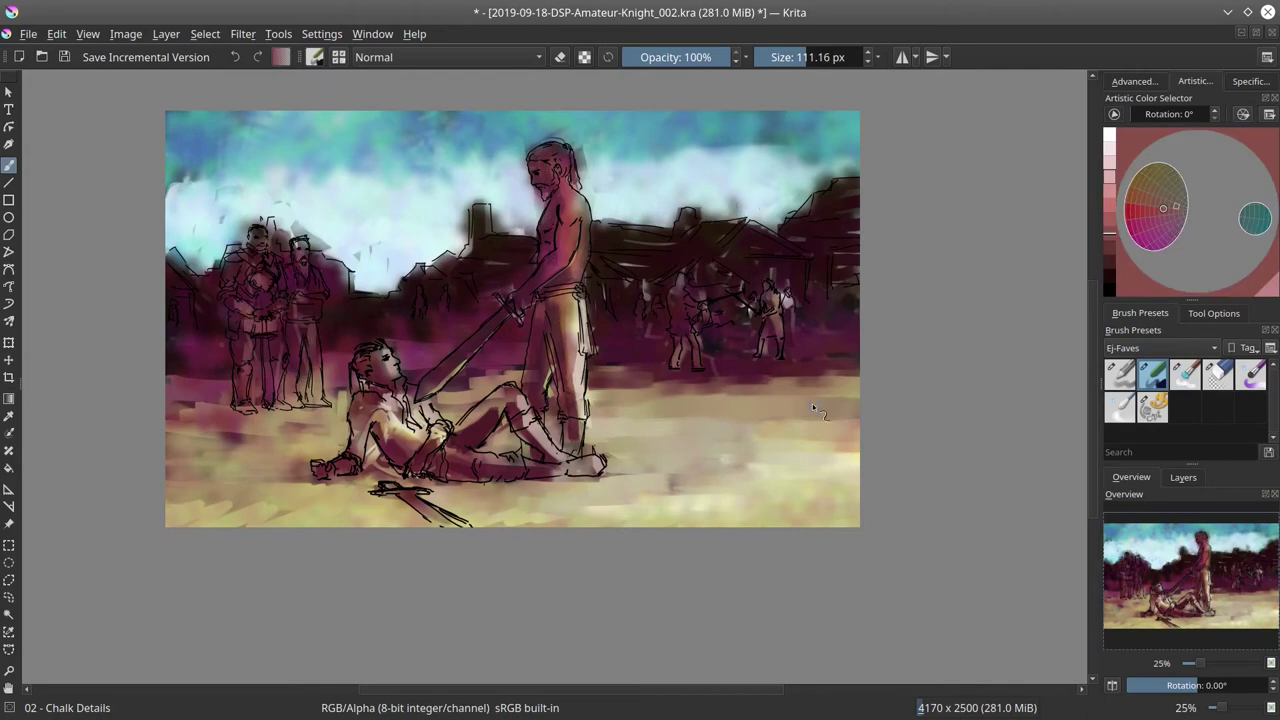
{"action": "left_click", "coordinate": [1121, 405]}
{"action": "mouse_move", "coordinate": [208, 436]}
{"action": "left_mouse_down"}
{"action": "mouse_move", "coordinate": [307, 424]}
{"action": "mouse_move", "coordinate": [340, 405]}
{"action": "left_mouse_up"}
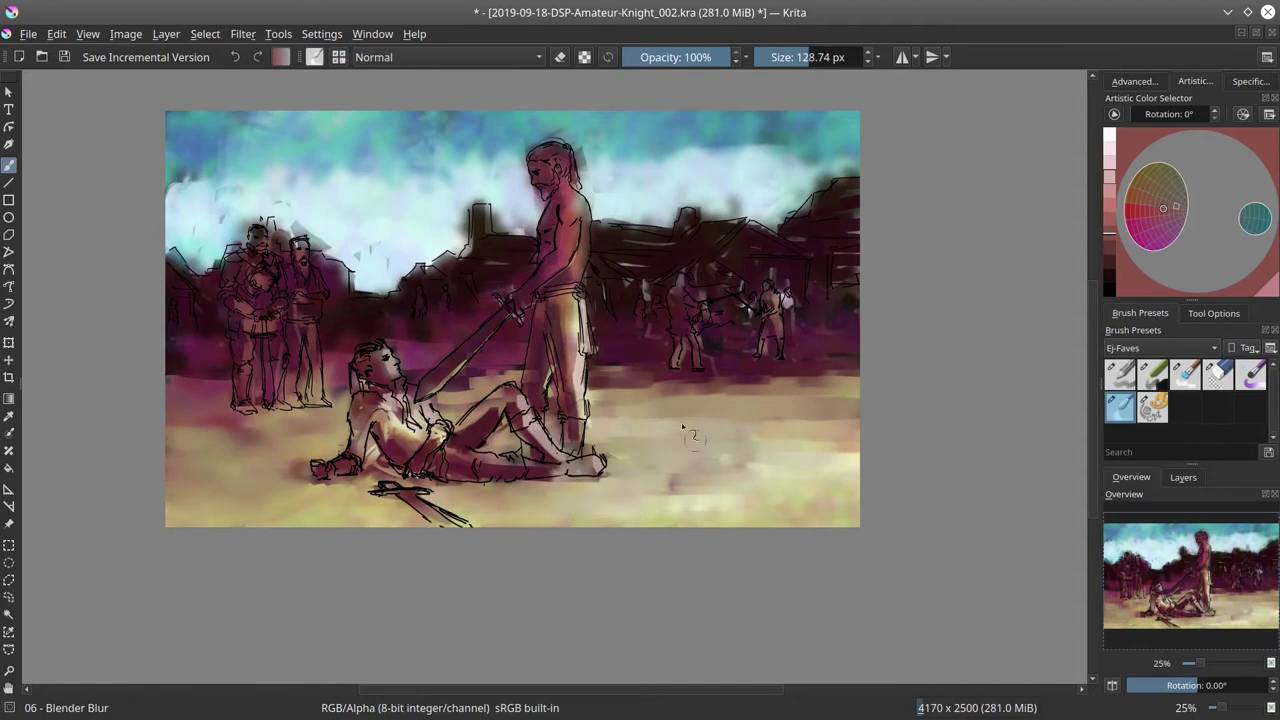
{"action": "mouse_move", "coordinate": [675, 358]}
{"action": "left_mouse_down"}
{"action": "mouse_move", "coordinate": [700, 390]}
{"action": "mouse_move", "coordinate": [450, 403]}
{"action": "left_mouse_up"}
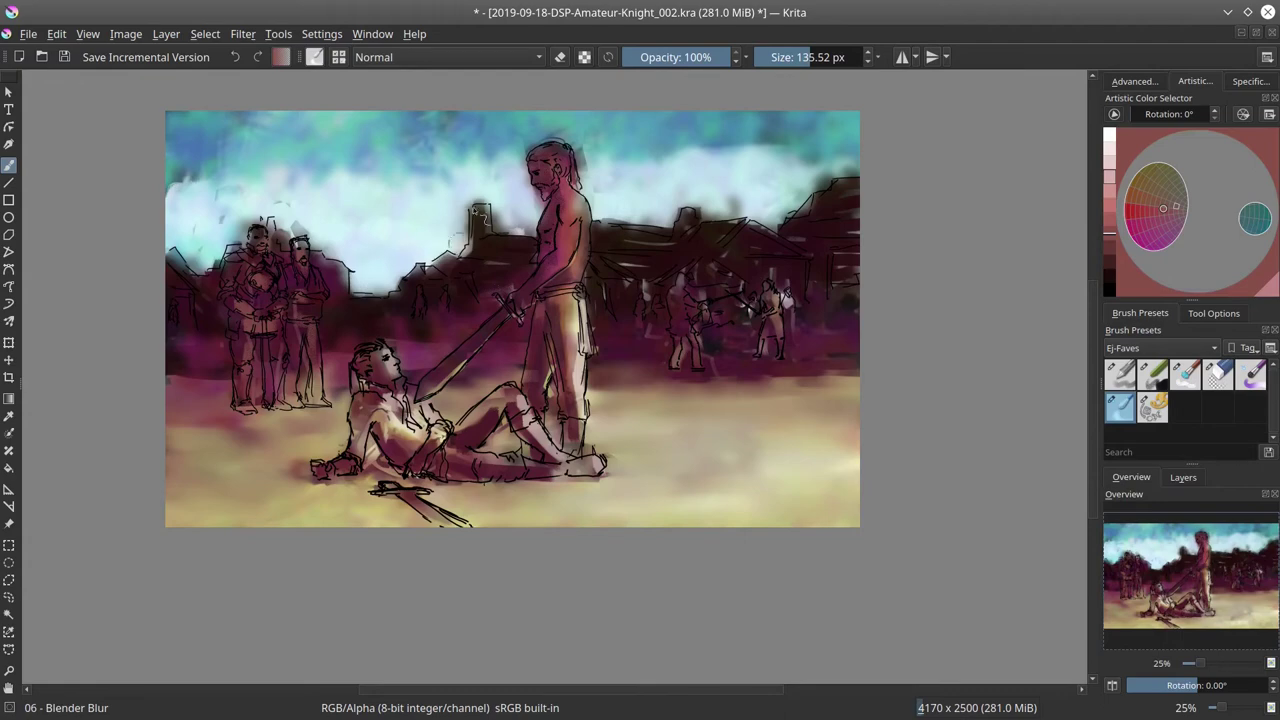
Soften and blend the upper-left sky with a larger blur brush
{"action": "key", "text": "bracketright"}
{"action": "mouse_move", "coordinate": [191, 214]}
{"action": "left_mouse_down"}
{"action": "mouse_move", "coordinate": [189, 180]}
{"action": "mouse_move", "coordinate": [246, 208]}
{"action": "left_mouse_up"}
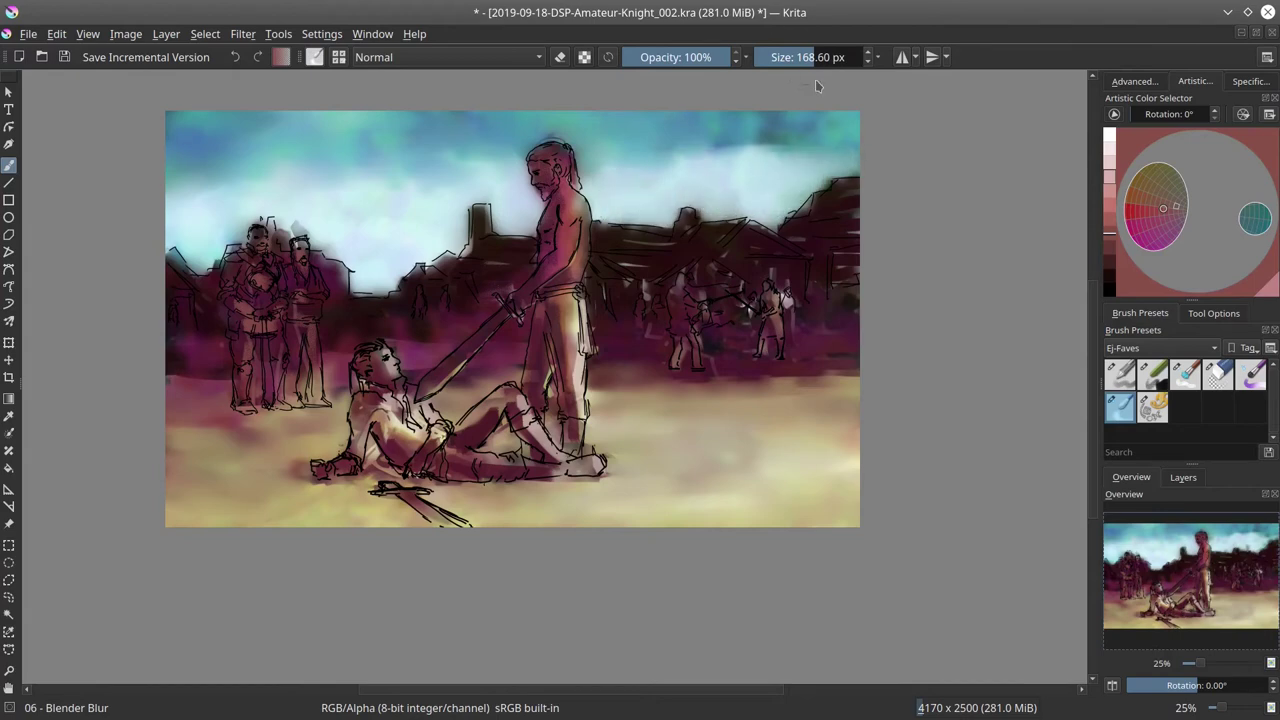
{"action": "mouse_move", "coordinate": [797, 165]}
{"action": "left_mouse_down"}
{"action": "mouse_move", "coordinate": [766, 157]}
{"action": "mouse_move", "coordinate": [862, 126]}
{"action": "left_mouse_up"}
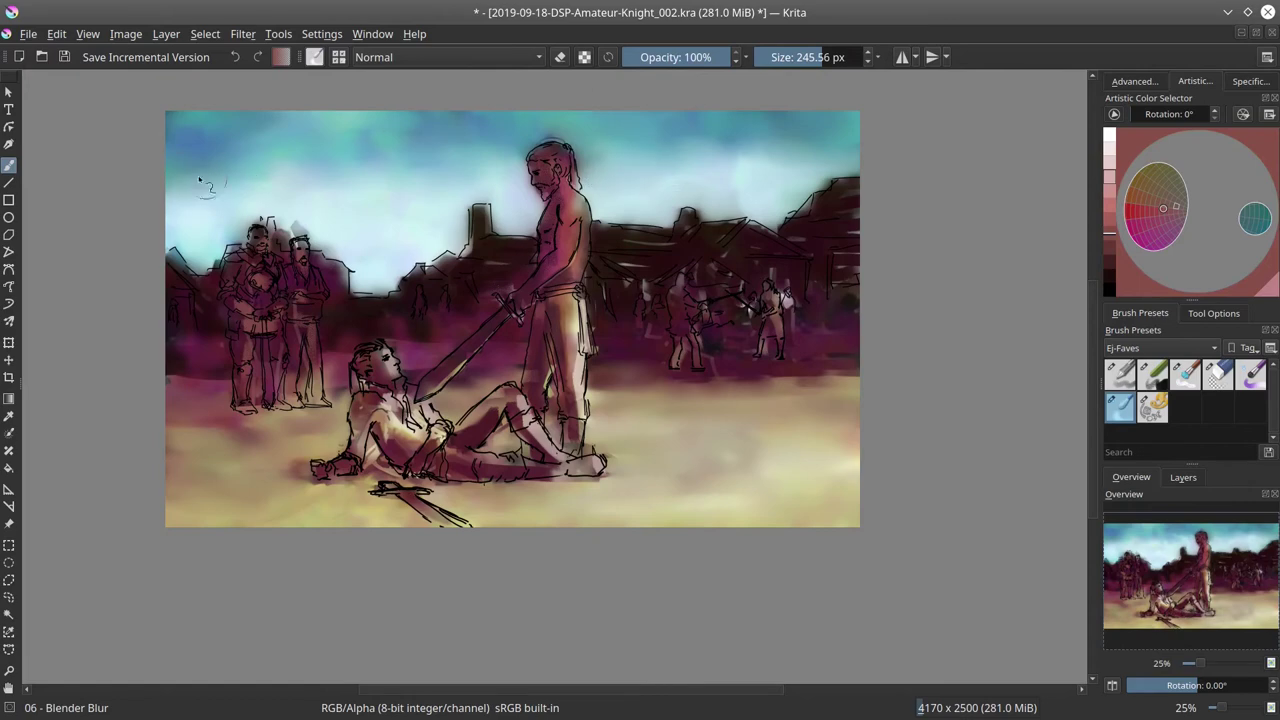
Paint light sky blue across the upper-right sky and over the rooftops on both sides of the tower
{"action": "key", "text": "slash"}
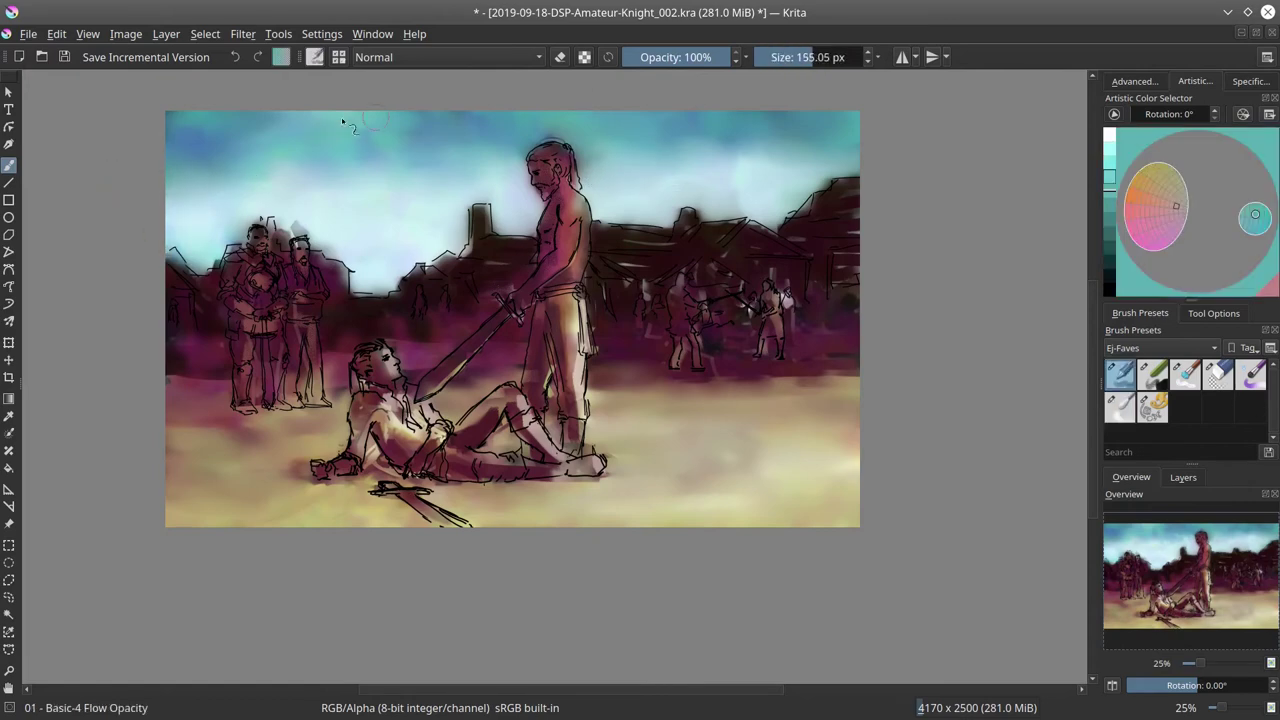
{"action": "left_click", "coordinate": [207, 133], "text": "ctrl"}
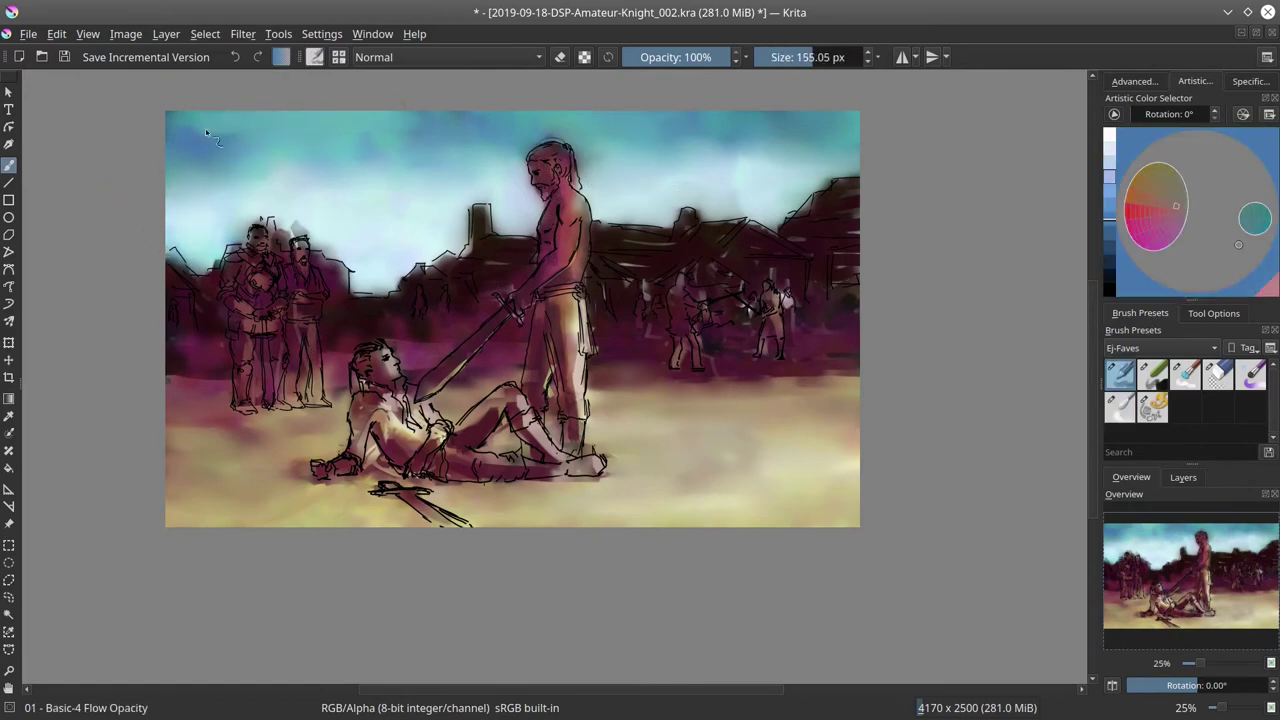
{"action": "left_click", "coordinate": [1121, 416]}
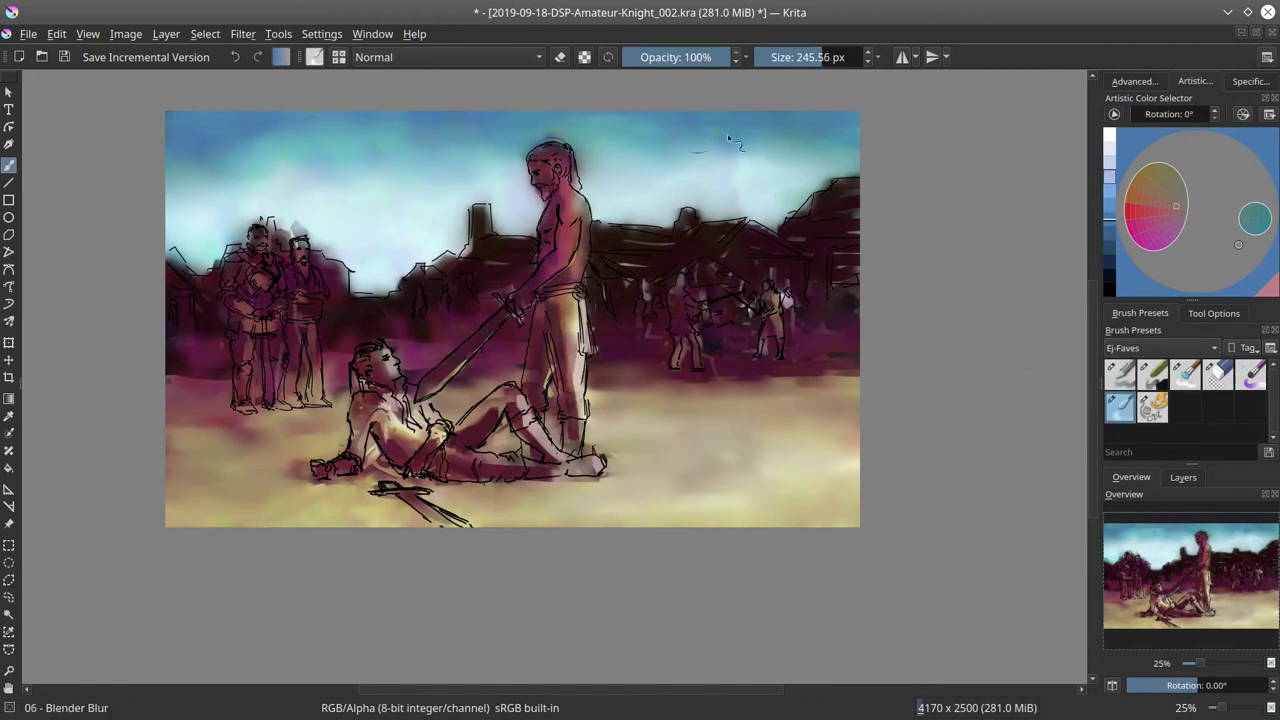
{"action": "key", "text": "slash"}
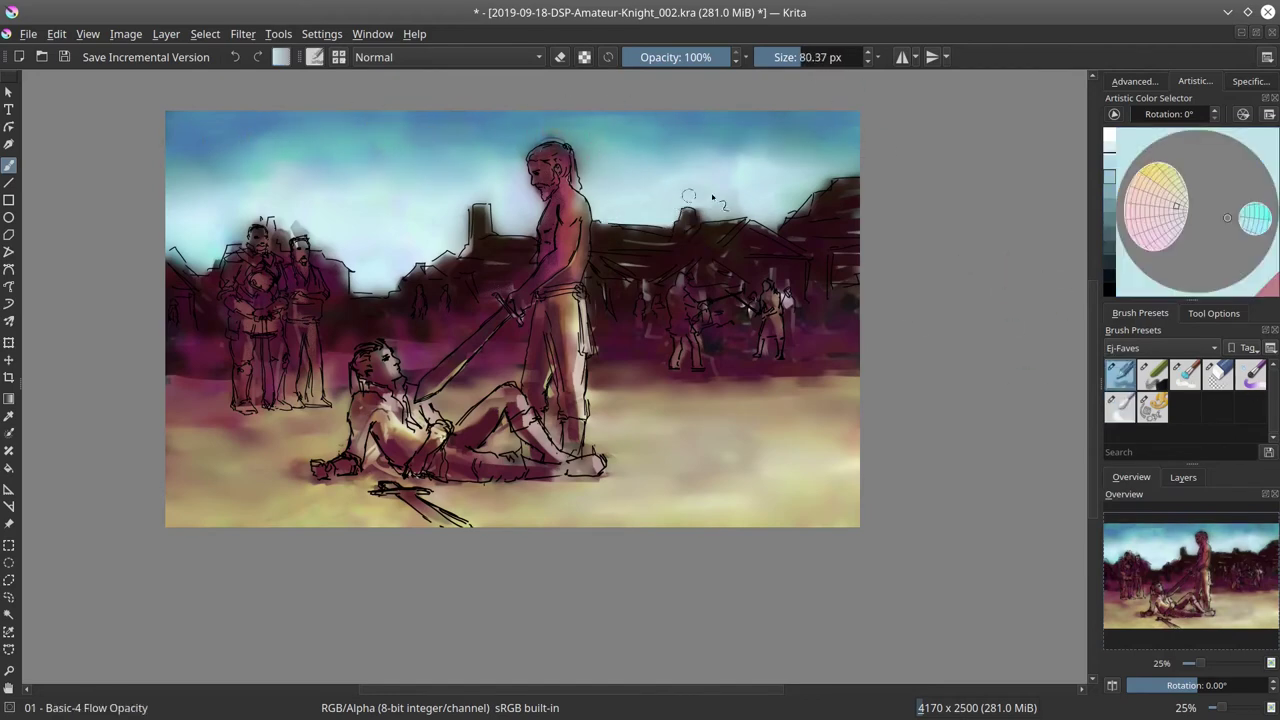
{"action": "mouse_move", "coordinate": [688, 195]}
{"action": "left_mouse_down"}
{"action": "mouse_move", "coordinate": [730, 215]}
{"action": "mouse_move", "coordinate": [845, 200]}
{"action": "left_mouse_up"}
{"action": "left_click", "coordinate": [823, 178], "text": "ctrl"}
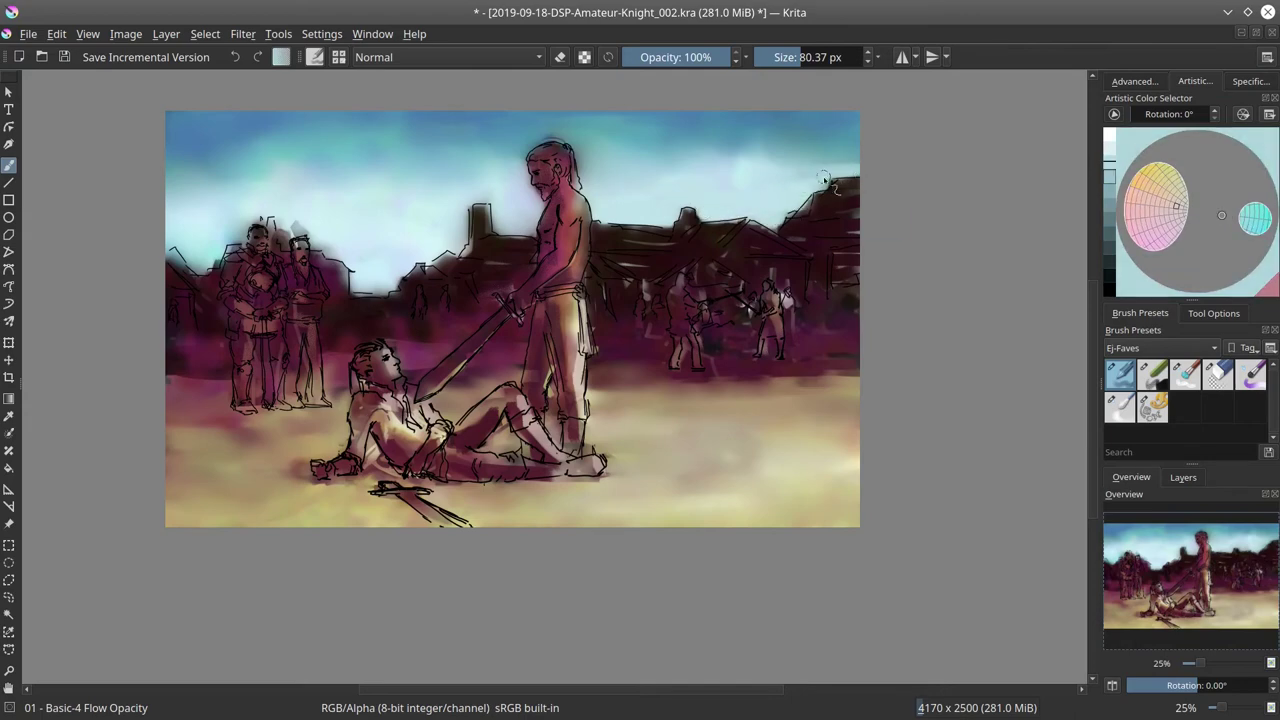
{"action": "mouse_move", "coordinate": [552, 242]}
{"action": "left_mouse_down"}
{"action": "mouse_move", "coordinate": [492, 222]}
{"action": "mouse_move", "coordinate": [510, 202]}
{"action": "mouse_move", "coordinate": [514, 228]}
{"action": "left_mouse_up"}
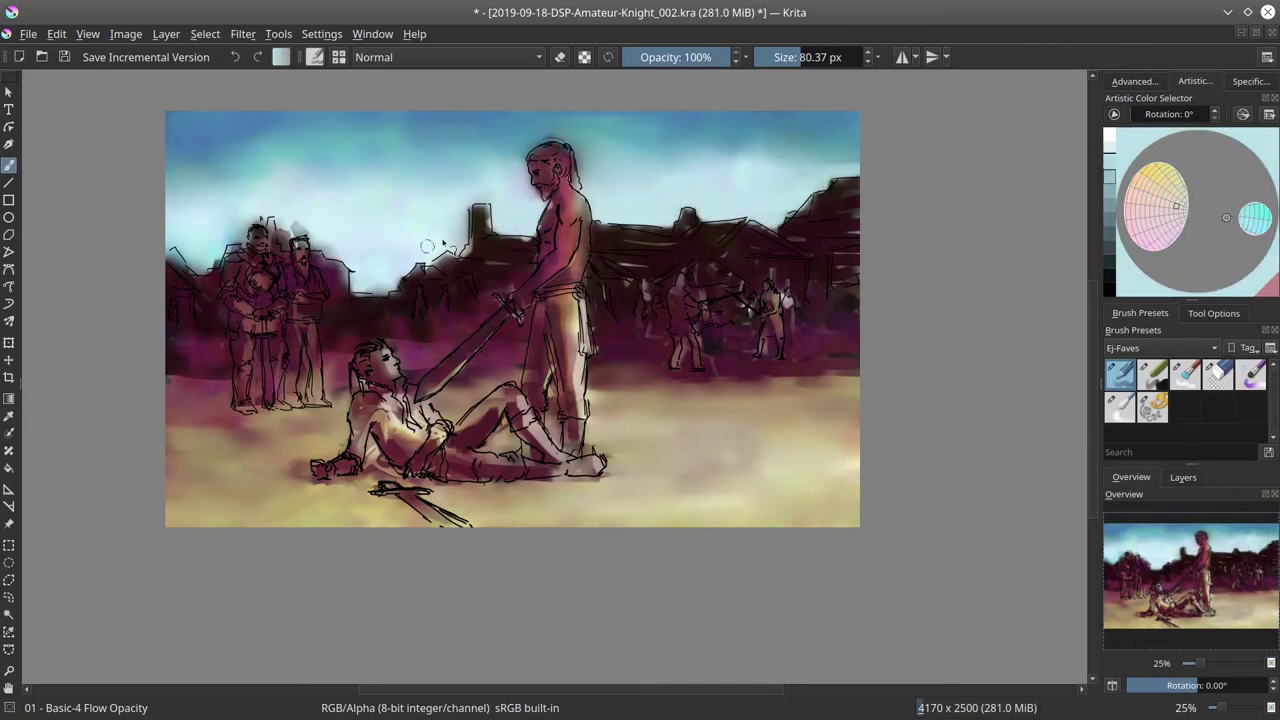
{"action": "mouse_move", "coordinate": [405, 272]}
{"action": "left_mouse_down"}
{"action": "mouse_move", "coordinate": [363, 287]}
{"action": "mouse_move", "coordinate": [292, 236]}
{"action": "mouse_move", "coordinate": [195, 240]}
{"action": "left_mouse_up"}
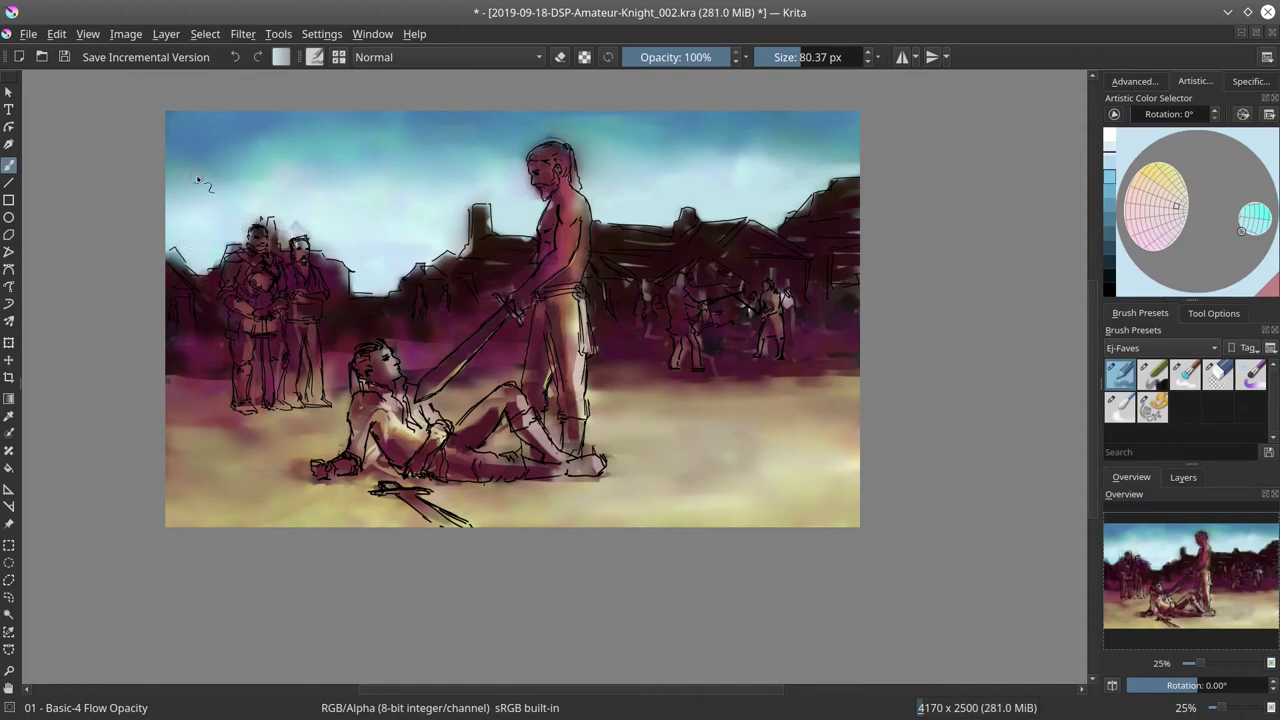
Save the painting and delete the 'Copy of 2nd sketch' layer
{"action": "left_click", "coordinate": [63, 60]}
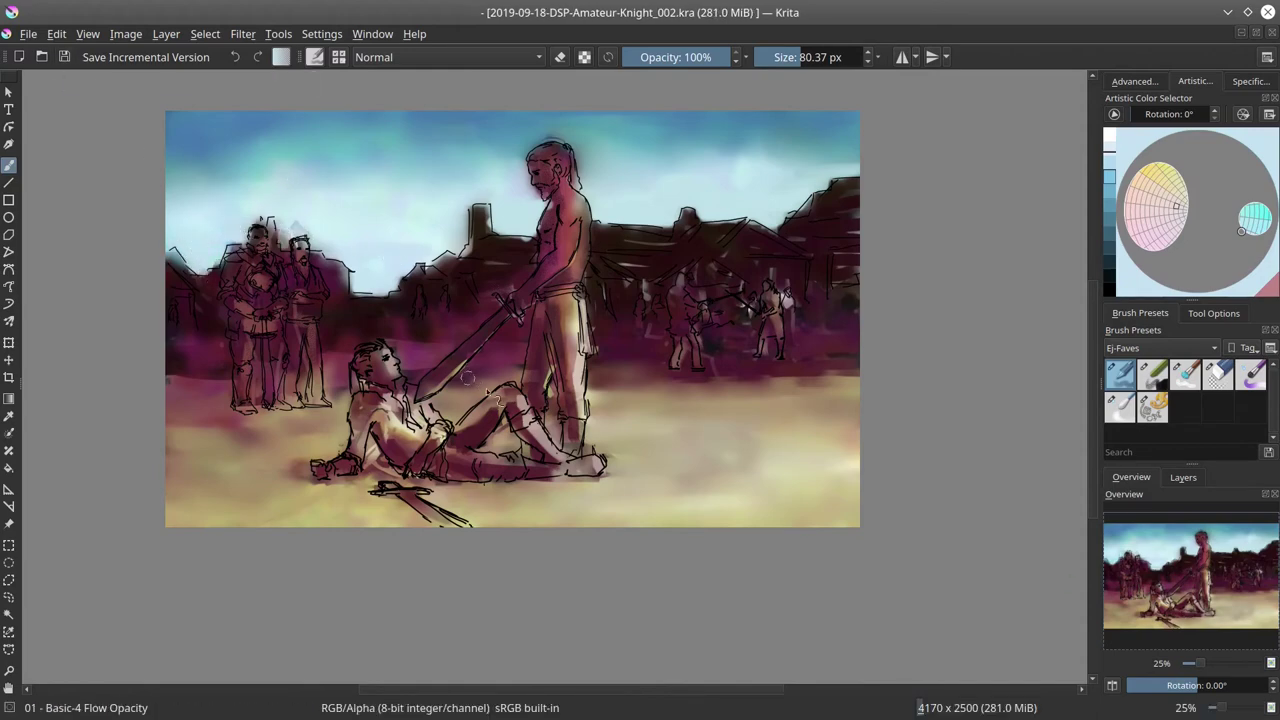
{"action": "left_click", "coordinate": [1183, 477]}
{"action": "right_click", "coordinate": [1207, 589]}
{"action": "key", "text": "Escape"}
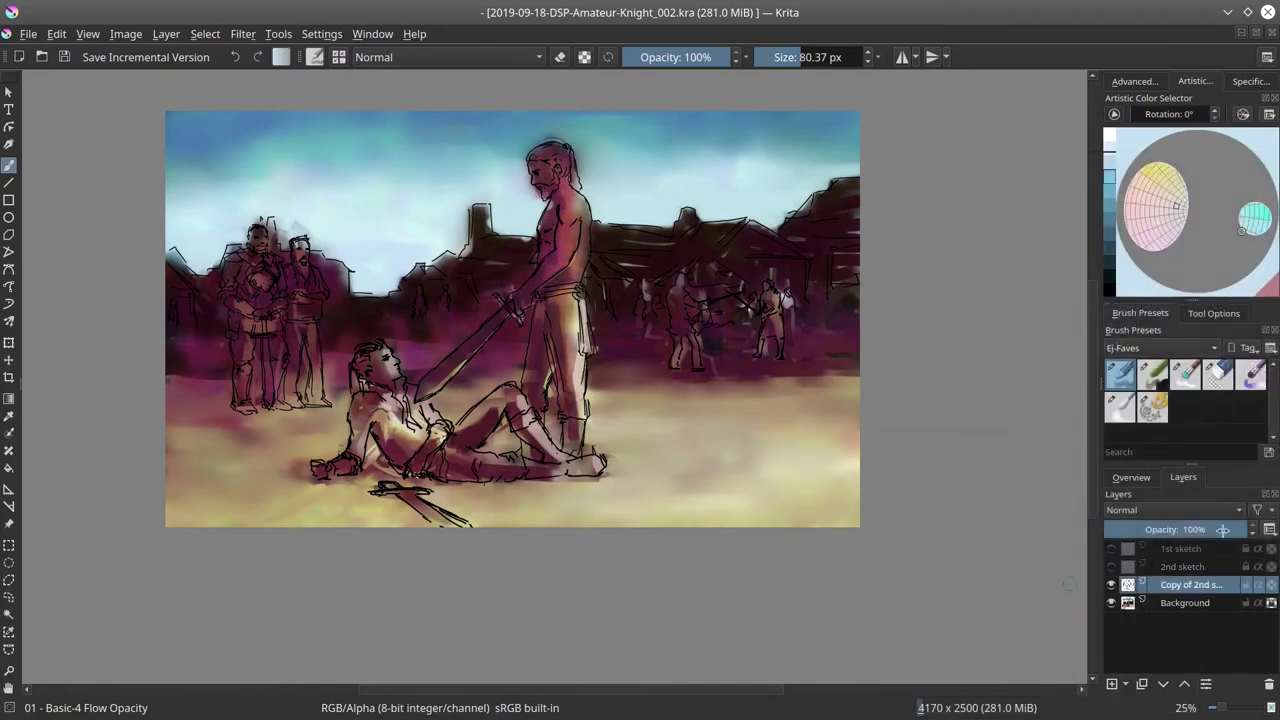
{"action": "key", "text": "shift+Delete"}
With Blender Textured Soft, paint dark tones over the roof line and far-left background beside the onlookers
{"action": "left_click", "coordinate": [1131, 477]}
{"action": "left_click", "coordinate": [1184, 373]}
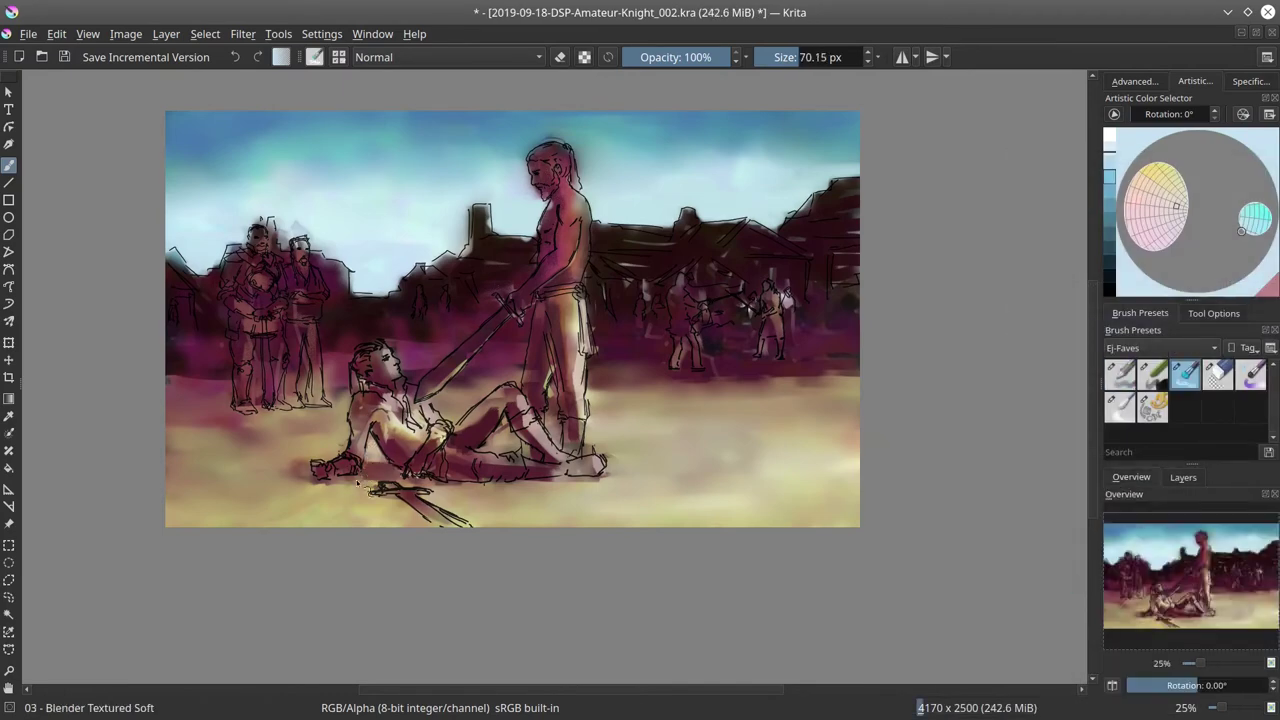
{"action": "scroll", "coordinate": [591, 328], "scroll_direction": "up", "scroll_amount": 3}
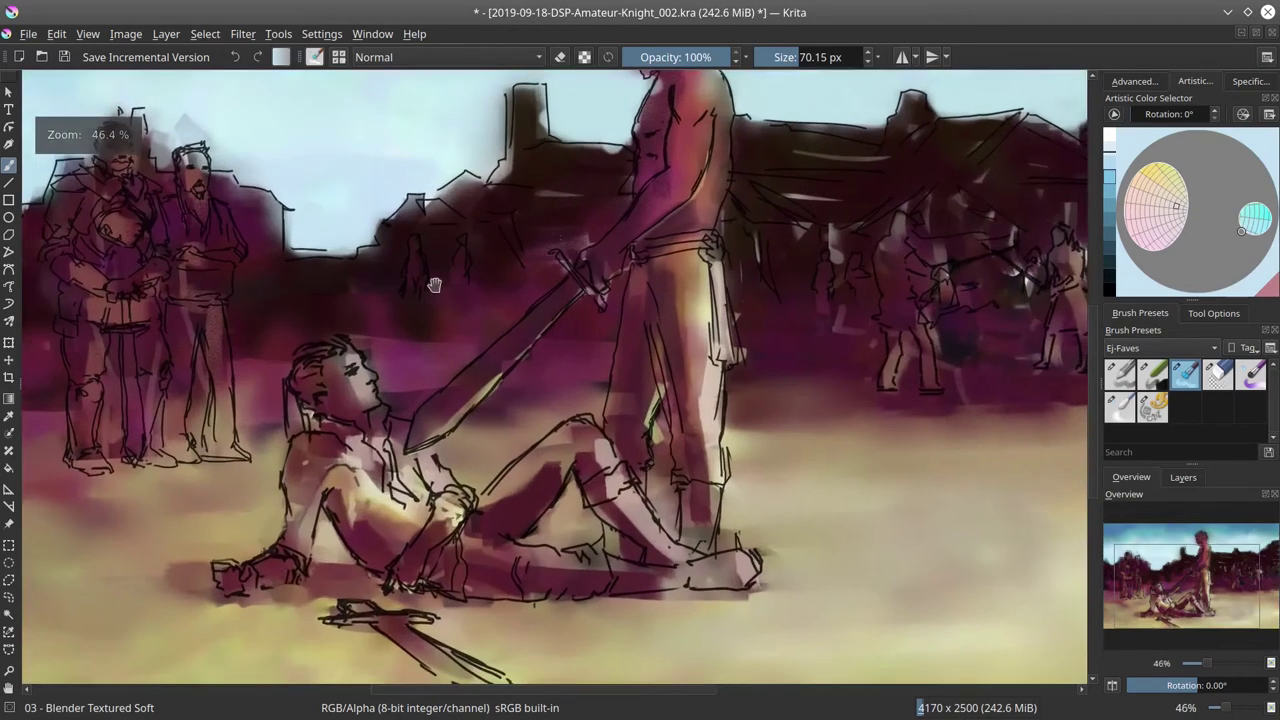
{"action": "key", "text": "bracketleft"}
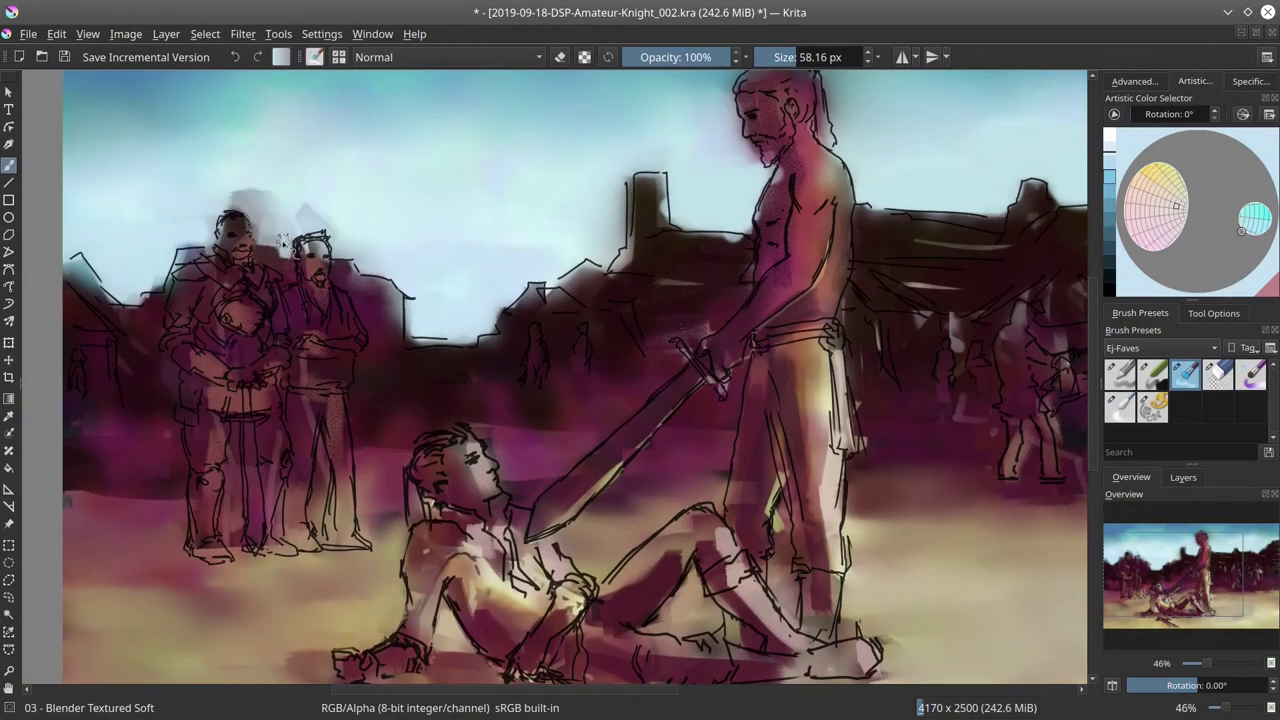
{"action": "left_click_drag", "start_coordinate": [355, 258], "coordinate": [405, 305]}
{"action": "key", "text": "bracketleft"}
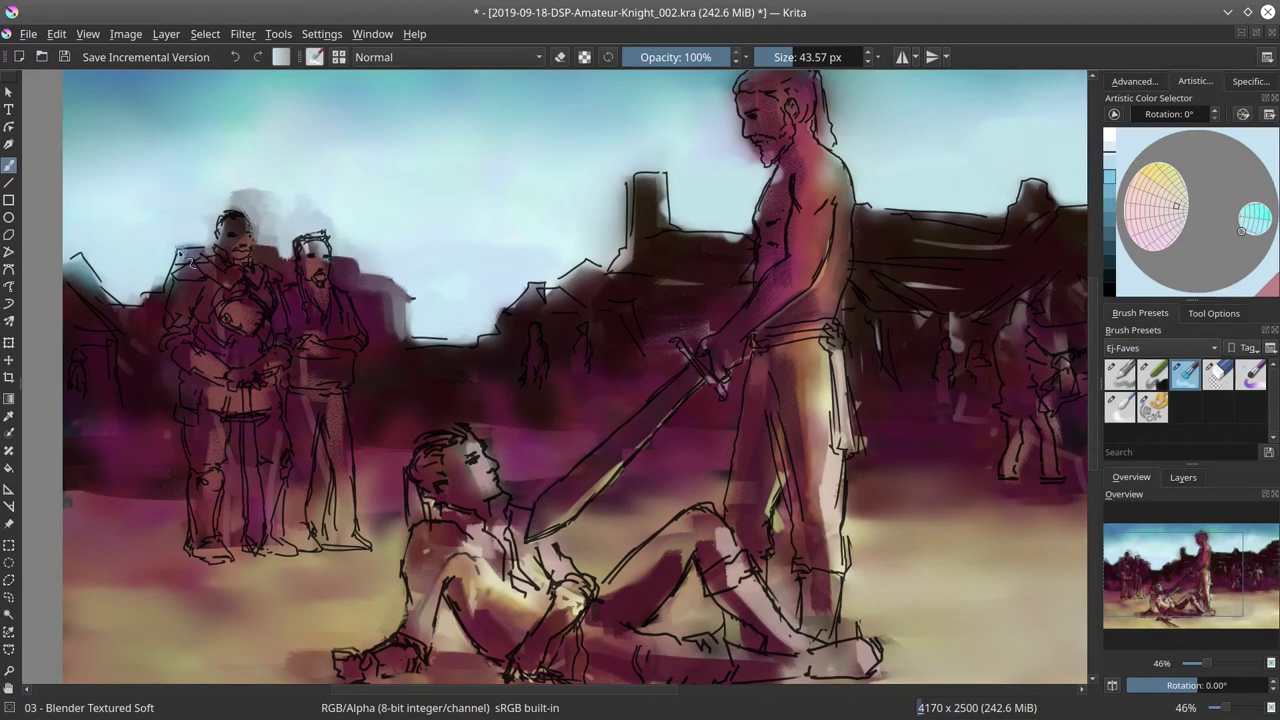
{"action": "left_click_drag", "start_coordinate": [183, 256], "coordinate": [168, 288]}
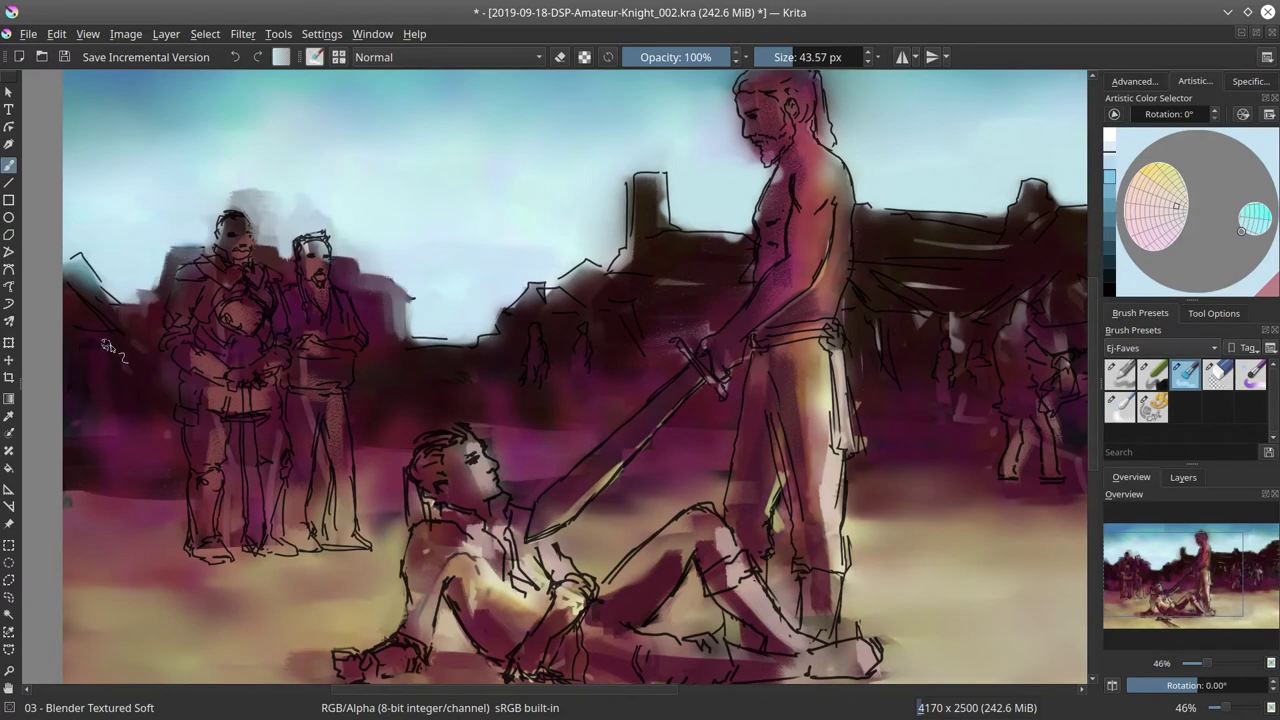
{"action": "mouse_move", "coordinate": [90, 296]}
{"action": "left_mouse_down"}
{"action": "mouse_move", "coordinate": [75, 265]}
{"action": "mouse_move", "coordinate": [90, 255]}
{"action": "mouse_move", "coordinate": [115, 290]}
{"action": "left_mouse_up"}
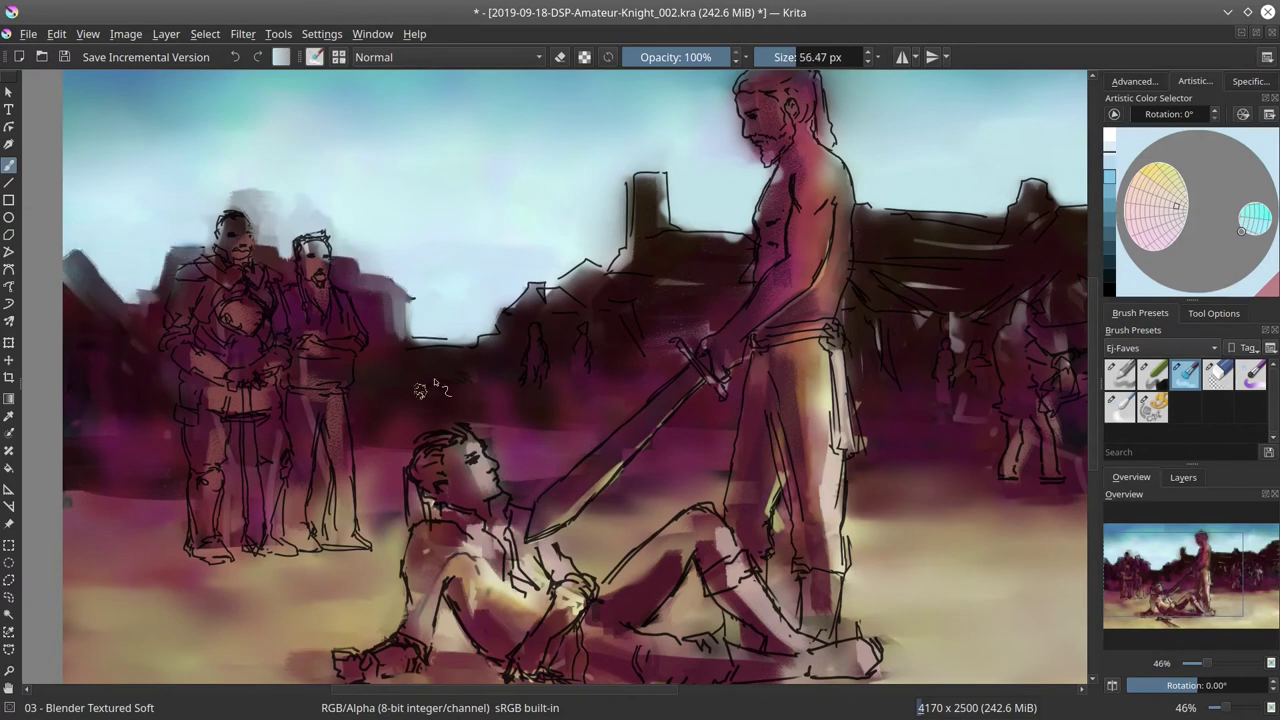
Cover the pale horizon strip and the rooftop sketch lines with dark paint
{"action": "key", "text": "bracketleft"}
{"action": "left_click_drag", "start_coordinate": [469, 348], "coordinate": [408, 340]}
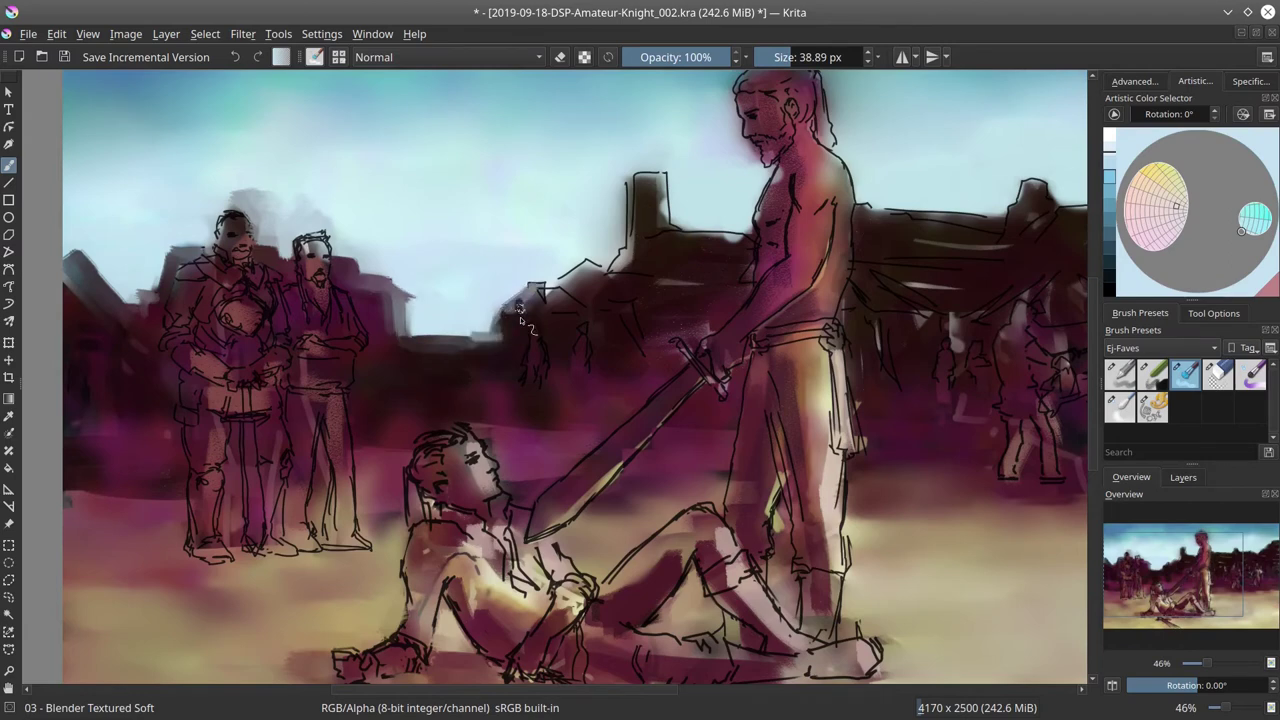
{"action": "key", "text": "bracketleft"}
{"action": "key", "text": "bracketleft"}
{"action": "key", "text": "bracketleft"}
{"action": "key", "text": "bracketleft"}
{"action": "key", "text": "bracketright"}
{"action": "key", "text": "bracketright"}
{"action": "mouse_move", "coordinate": [565, 305]}
{"action": "left_mouse_down"}
{"action": "mouse_move", "coordinate": [560, 290]}
{"action": "mouse_move", "coordinate": [637, 251]}
{"action": "mouse_move", "coordinate": [648, 176]}
{"action": "mouse_move", "coordinate": [670, 210]}
{"action": "mouse_move", "coordinate": [745, 240]}
{"action": "mouse_move", "coordinate": [760, 270]}
{"action": "left_mouse_up"}
{"action": "key", "text": "bracketleft"}
{"action": "key", "text": "bracketright"}
{"action": "key", "text": "bracketright"}
{"action": "key", "text": "bracketleft"}
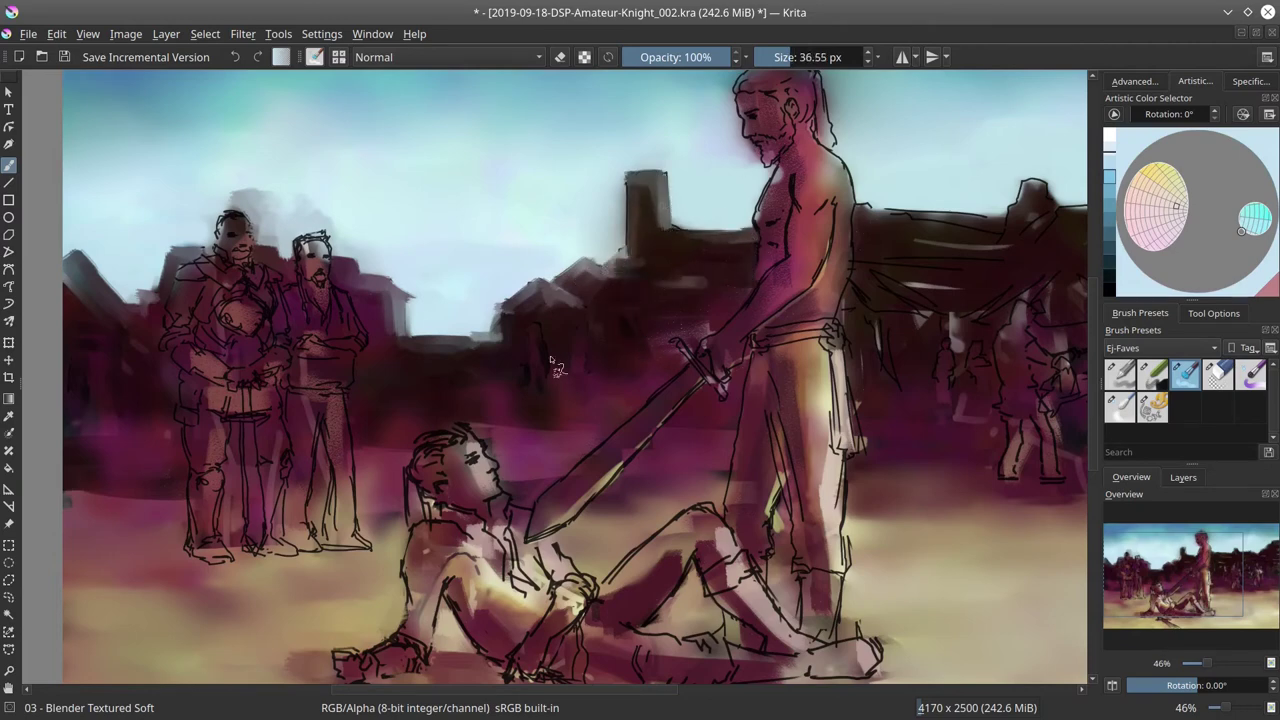
Add dark maroon Chalk Details strokes over the right-hand tents and rooftops
{"action": "key", "text": "slash"}
{"action": "key", "text": "d"}
{"action": "key", "text": "bracketright"}
{"action": "key", "text": "bracketright"}
{"action": "key", "text": "bracketright"}
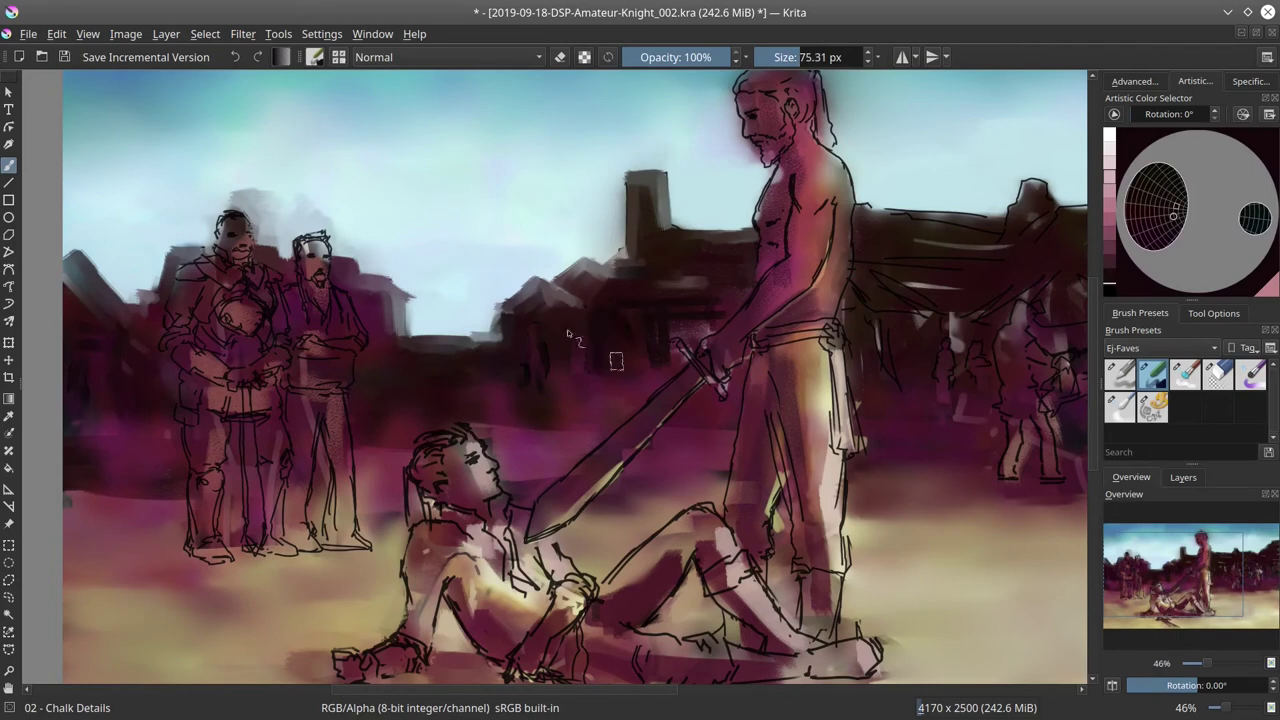
{"action": "scroll", "coordinate": [720, 340], "scroll_direction": "right", "scroll_amount": 3}
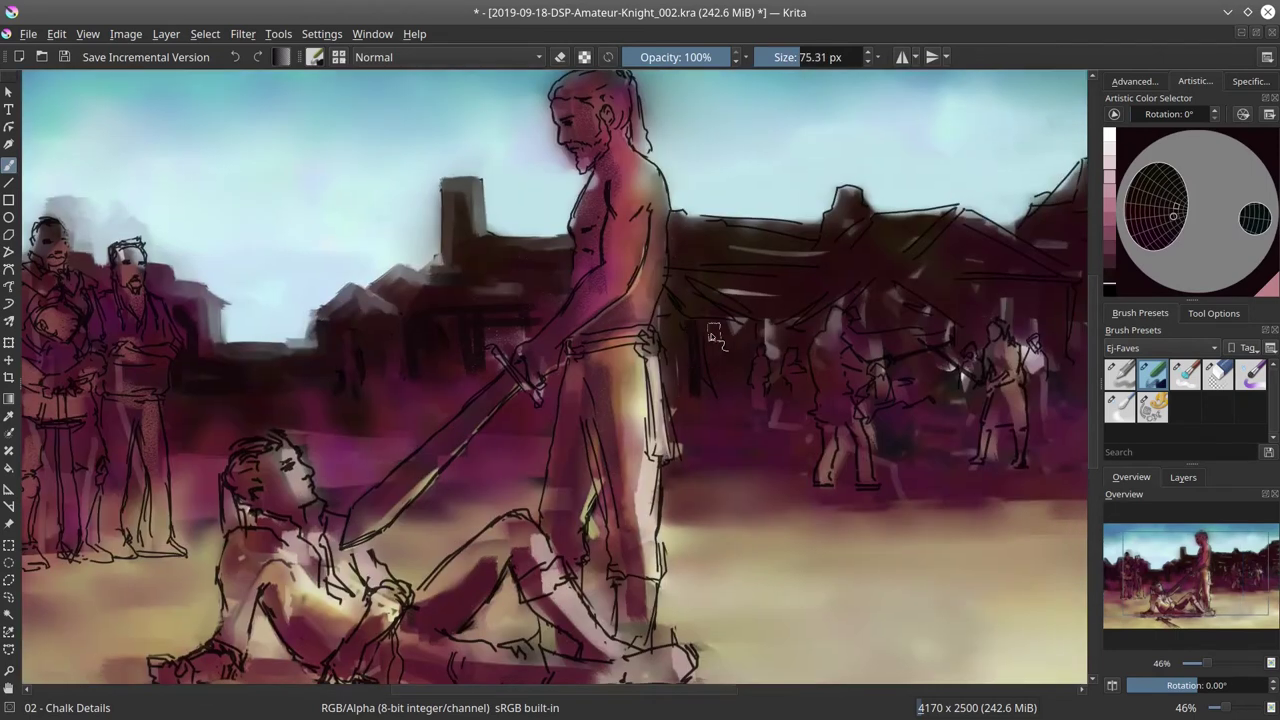
{"action": "scroll", "coordinate": [760, 340], "scroll_direction": "right", "scroll_amount": 3}
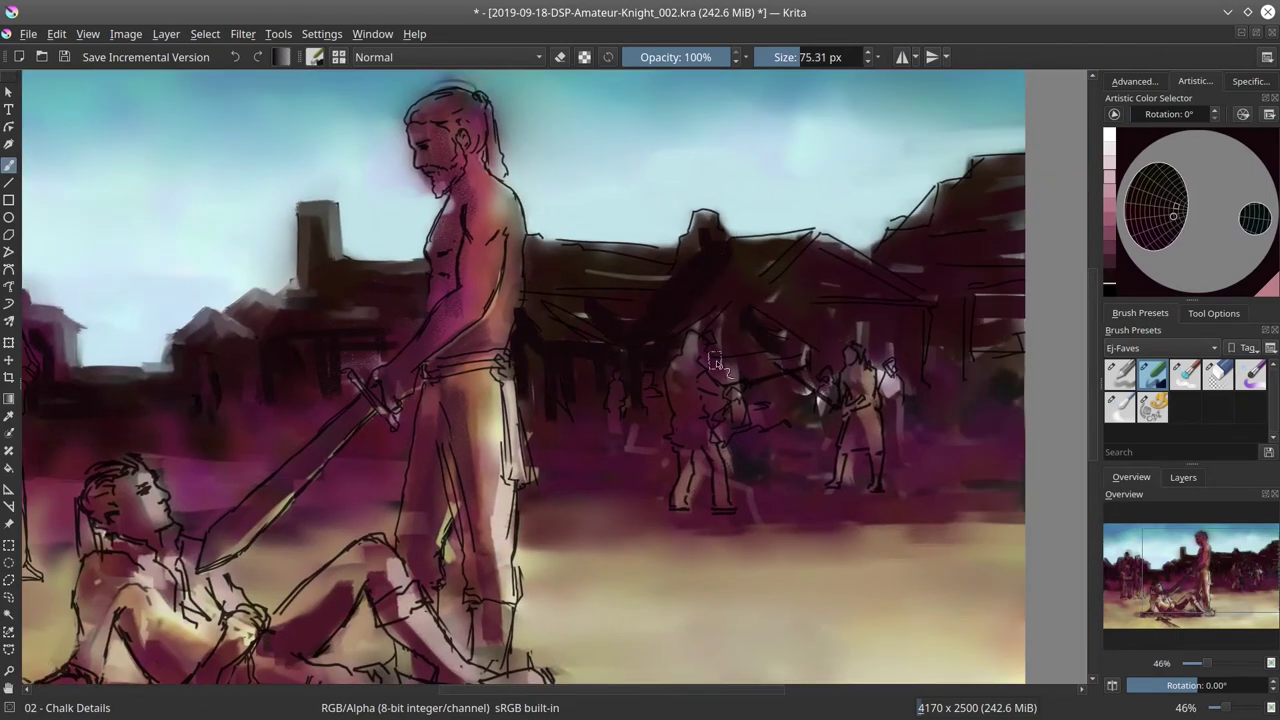
{"action": "mouse_move", "coordinate": [746, 404]}
{"action": "left_mouse_down"}
{"action": "mouse_move", "coordinate": [894, 314]}
{"action": "mouse_move", "coordinate": [948, 330]}
{"action": "mouse_move", "coordinate": [936, 244]}
{"action": "left_mouse_up"}
{"action": "scroll", "coordinate": [936, 244], "scroll_direction": "down", "scroll_amount": 5}
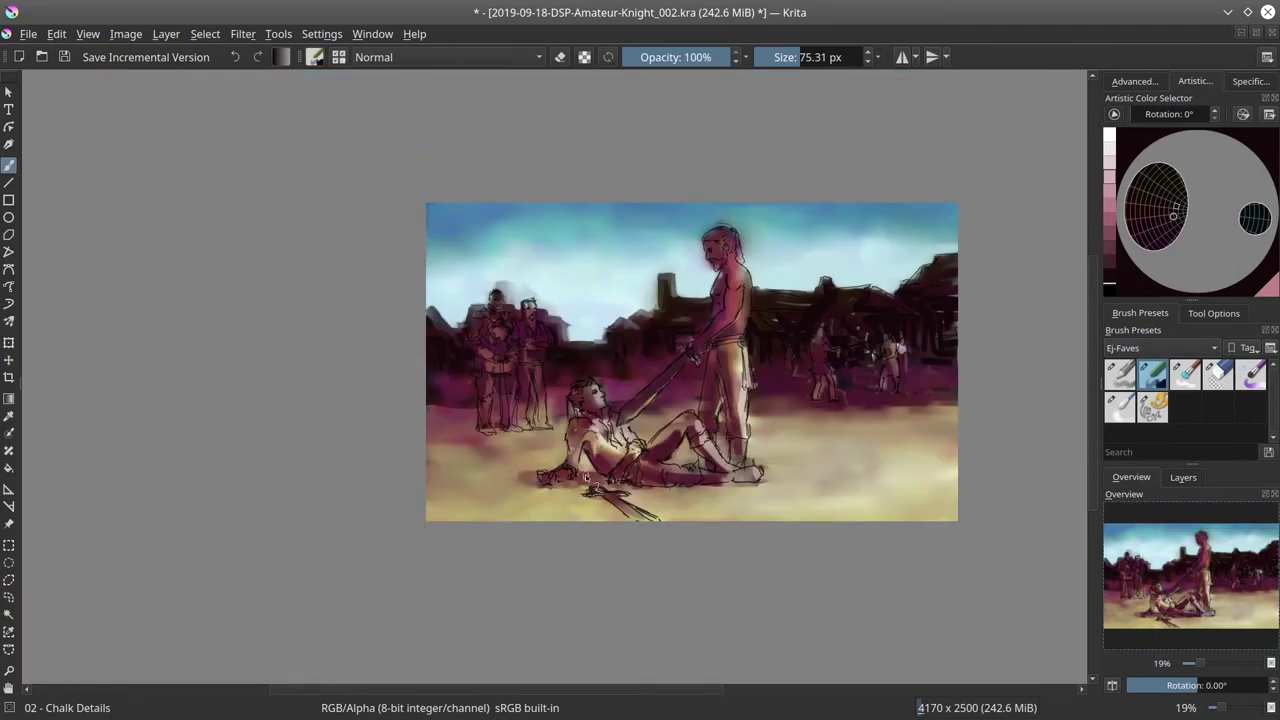
With Blender Textured Soft, paint light sky along the tower's edge and flatten its top
{"action": "key", "text": "slash"}
{"action": "scroll", "coordinate": [538, 345], "scroll_direction": "up", "scroll_amount": 5}
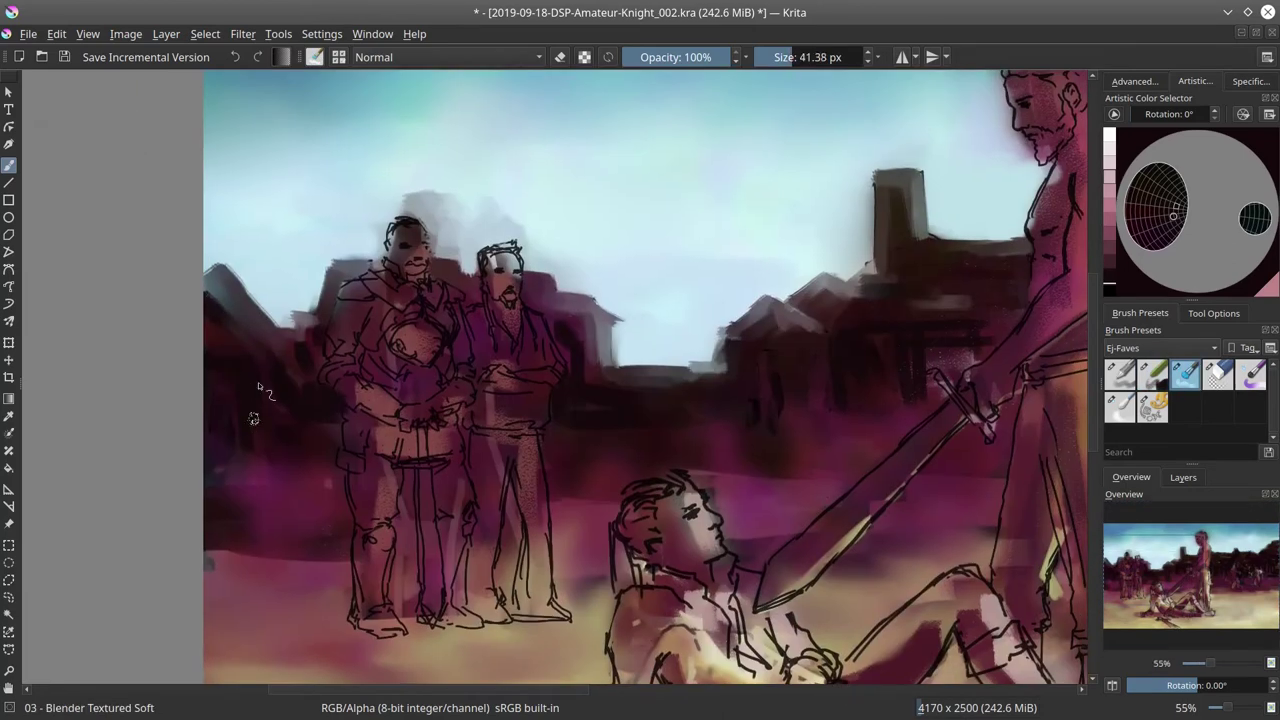
{"action": "scroll", "coordinate": [320, 403], "scroll_direction": "up", "scroll_amount": 1}
{"action": "scroll", "coordinate": [624, 398], "scroll_direction": "right", "scroll_amount": 3}
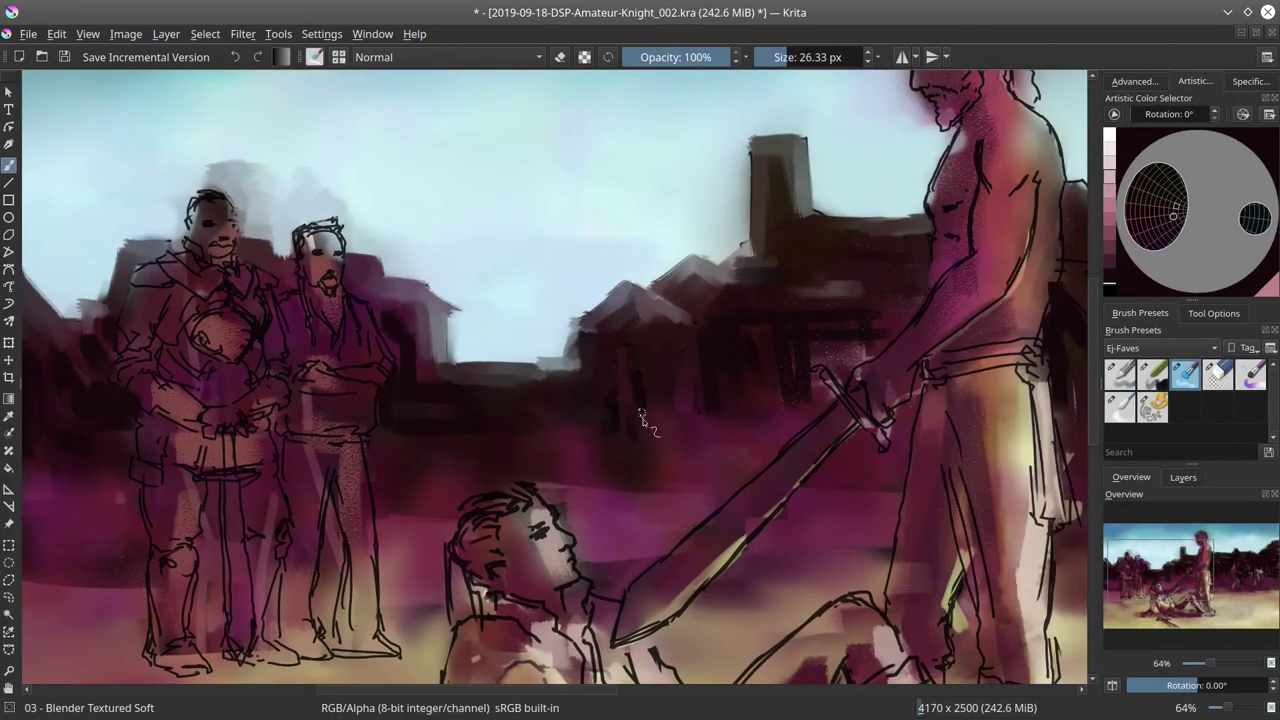
{"action": "key", "text": "bracketright"}
{"action": "scroll", "coordinate": [617, 390], "scroll_direction": "right", "scroll_amount": 3}
{"action": "scroll", "coordinate": [592, 362], "scroll_direction": "up", "scroll_amount": 1}
{"action": "key", "text": "bracketright"}
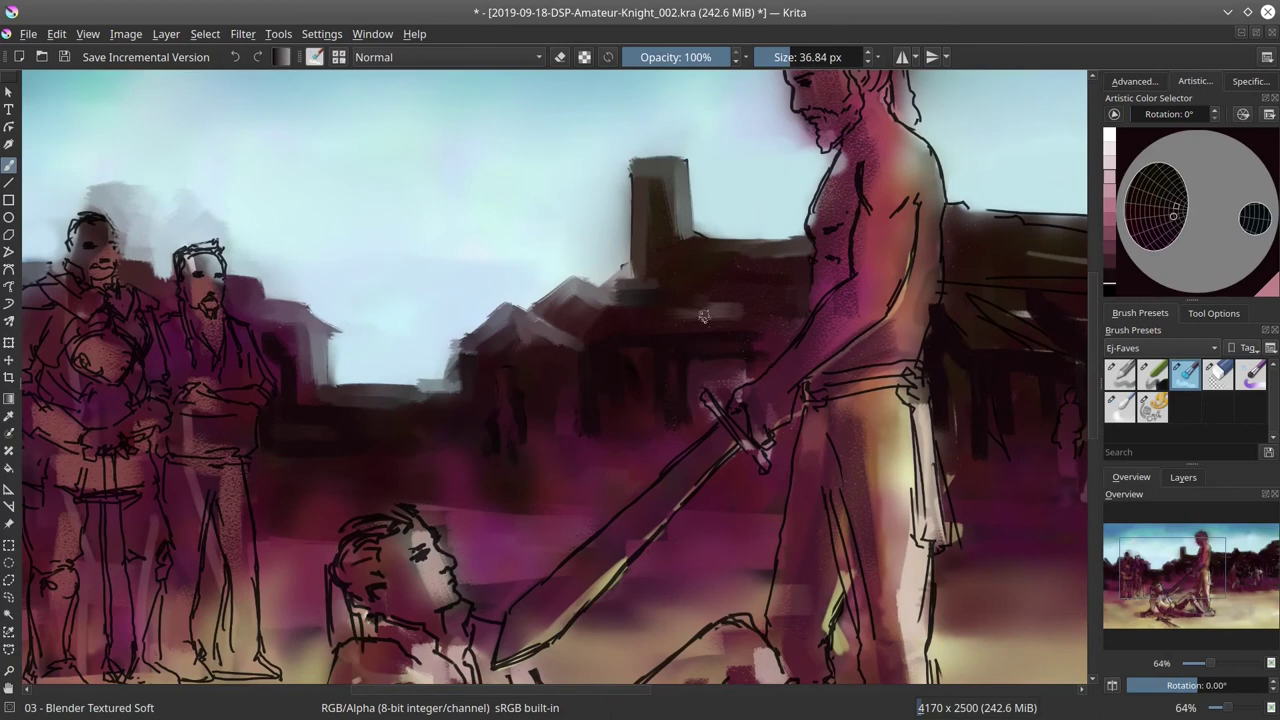
{"action": "scroll", "coordinate": [660, 372], "scroll_direction": "right", "scroll_amount": 8}
{"action": "scroll", "coordinate": [614, 380], "scroll_direction": "up", "scroll_amount": 2}
{"action": "left_click", "coordinate": [381, 289]}
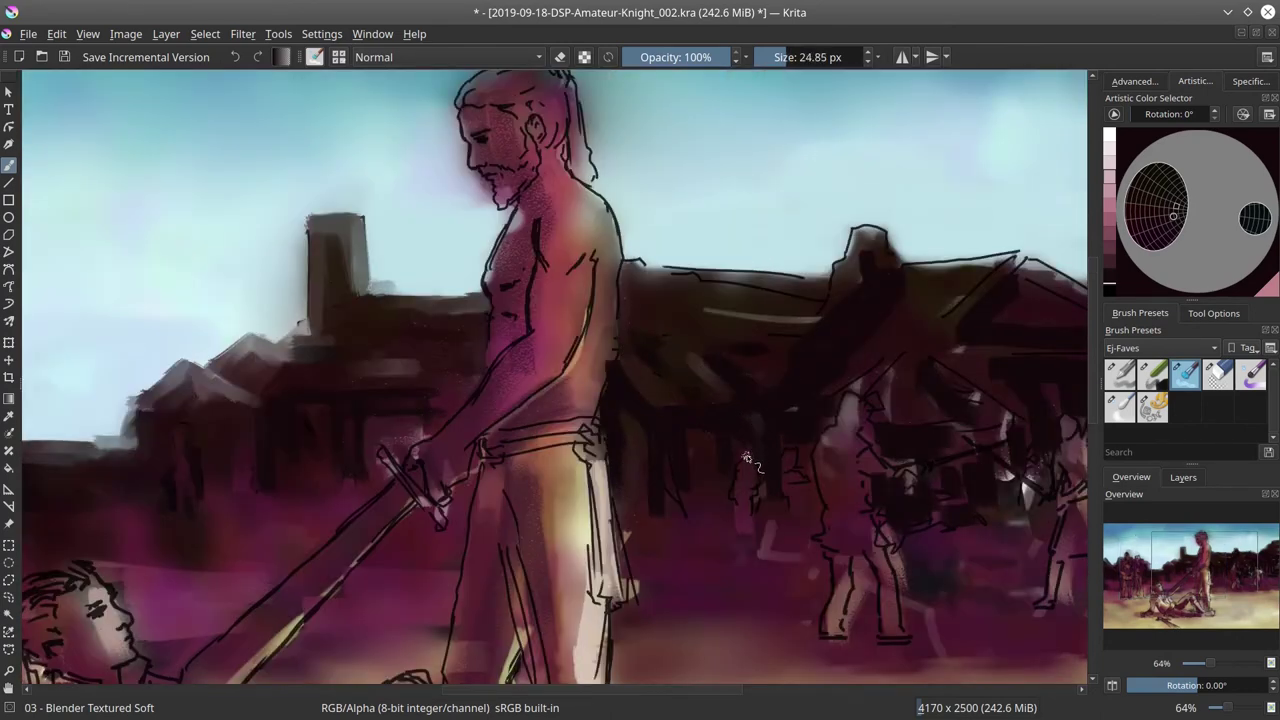
{"action": "key", "text": "bracketright"}
{"action": "key", "text": "bracketright"}
{"action": "key", "text": "bracketright"}
{"action": "key", "text": "bracketright"}
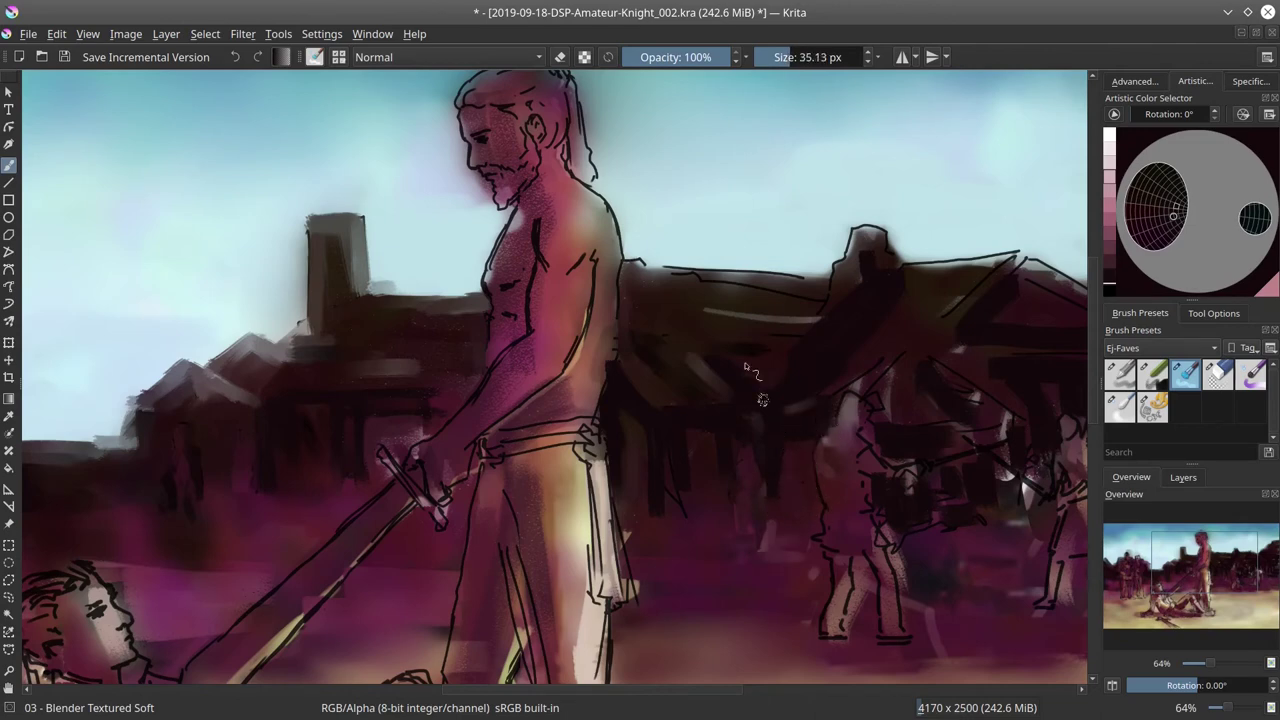
{"action": "mouse_move", "coordinate": [833, 298]}
{"action": "left_mouse_down"}
{"action": "mouse_move", "coordinate": [834, 256]}
{"action": "mouse_move", "coordinate": [878, 226]}
{"action": "left_mouse_up"}
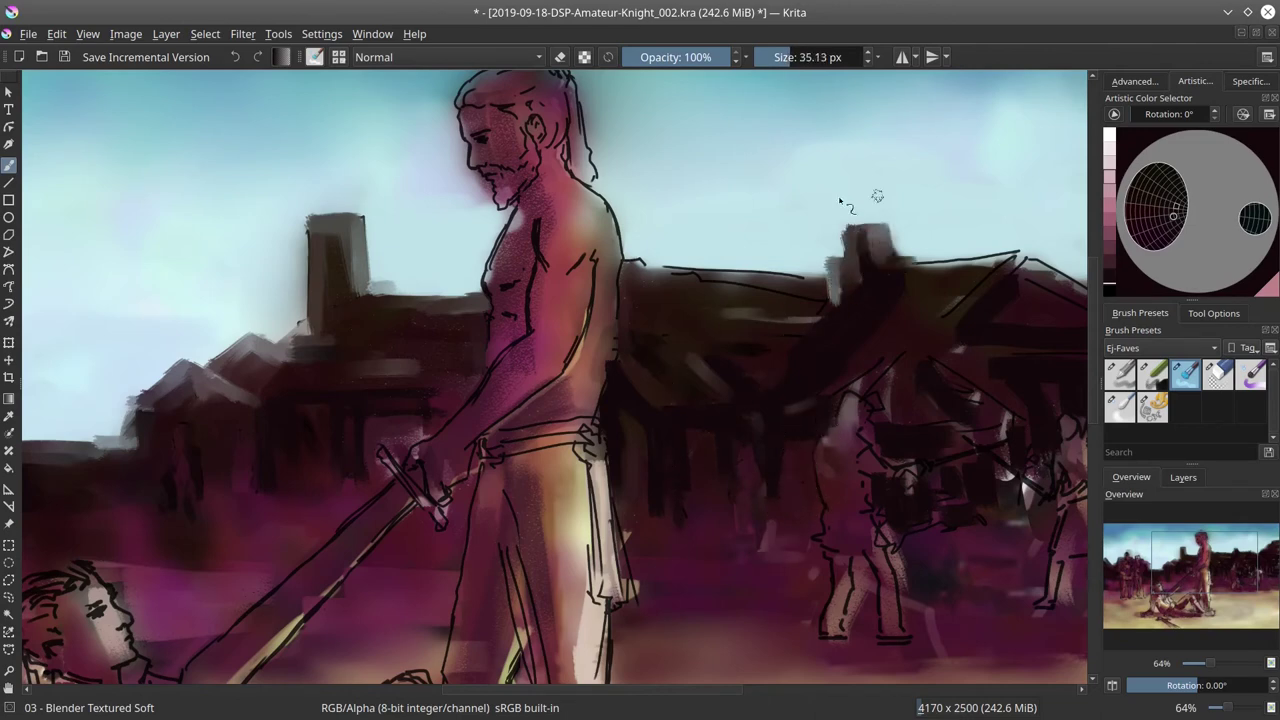
{"action": "left_click_drag", "start_coordinate": [628, 266], "coordinate": [829, 303]}
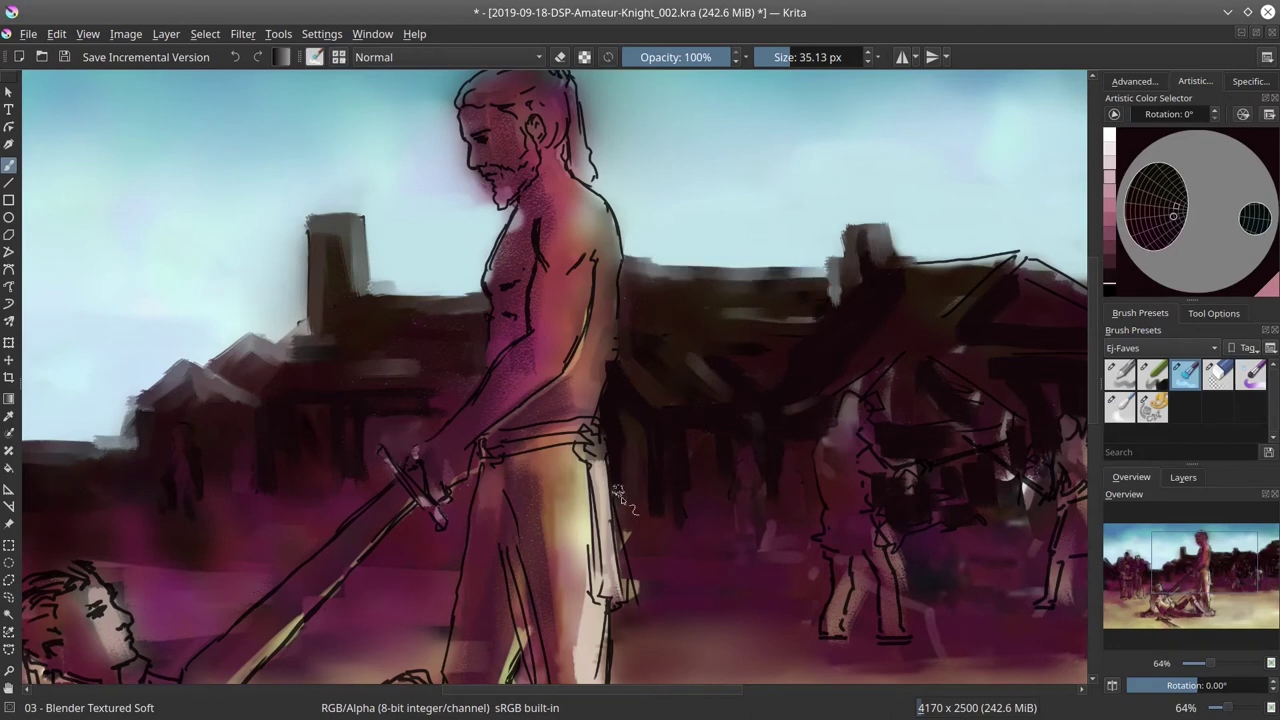
Paint over the black roof outlines and sketch lines of the right-hand buildings
{"action": "left_click_drag", "start_coordinate": [870, 371], "coordinate": [672, 404]}
{"action": "left_click_drag", "start_coordinate": [786, 300], "coordinate": [735, 314]}
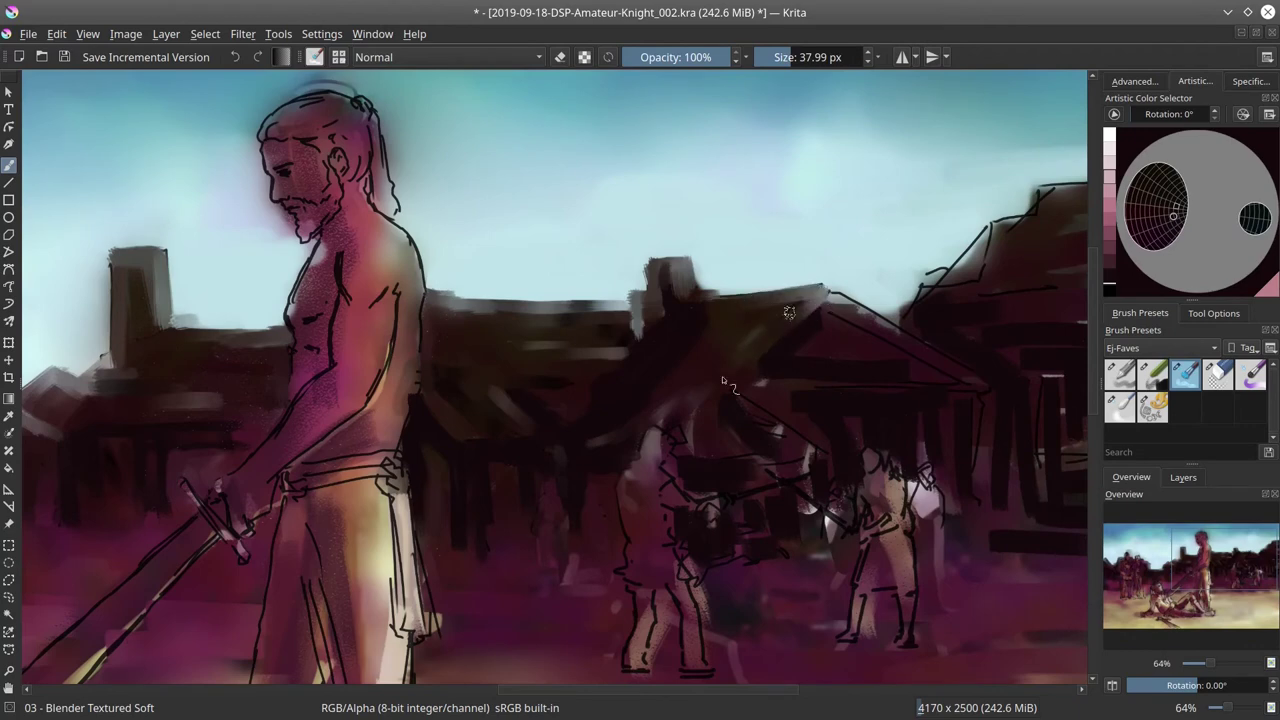
{"action": "key", "text": "bracketright"}
{"action": "key", "text": "bracketright"}
{"action": "mouse_move", "coordinate": [873, 318]}
{"action": "left_mouse_down"}
{"action": "mouse_move", "coordinate": [978, 378]}
{"action": "mouse_move", "coordinate": [860, 345]}
{"action": "left_mouse_up"}
{"action": "key", "text": "bracketleft"}
{"action": "key", "text": "bracketleft"}
{"action": "mouse_move", "coordinate": [749, 416]}
{"action": "left_mouse_down"}
{"action": "mouse_move", "coordinate": [645, 408]}
{"action": "mouse_move", "coordinate": [575, 452]}
{"action": "mouse_move", "coordinate": [605, 480]}
{"action": "mouse_move", "coordinate": [600, 552]}
{"action": "mouse_move", "coordinate": [673, 500]}
{"action": "mouse_move", "coordinate": [712, 528]}
{"action": "mouse_move", "coordinate": [722, 414]}
{"action": "left_mouse_up"}
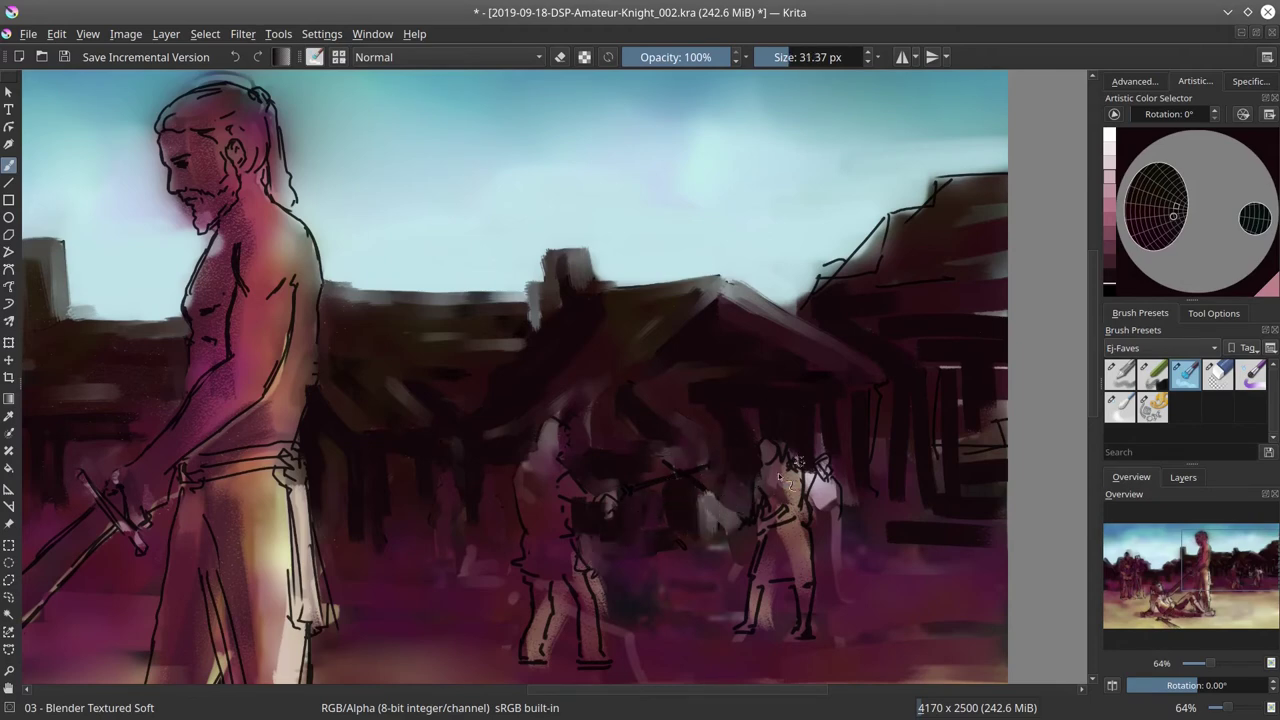
{"action": "key", "text": "bracketright"}
{"action": "key", "text": "bracketleft"}
{"action": "key", "text": "bracketleft"}
{"action": "key", "text": "bracketright"}
{"action": "key", "text": "bracketright"}
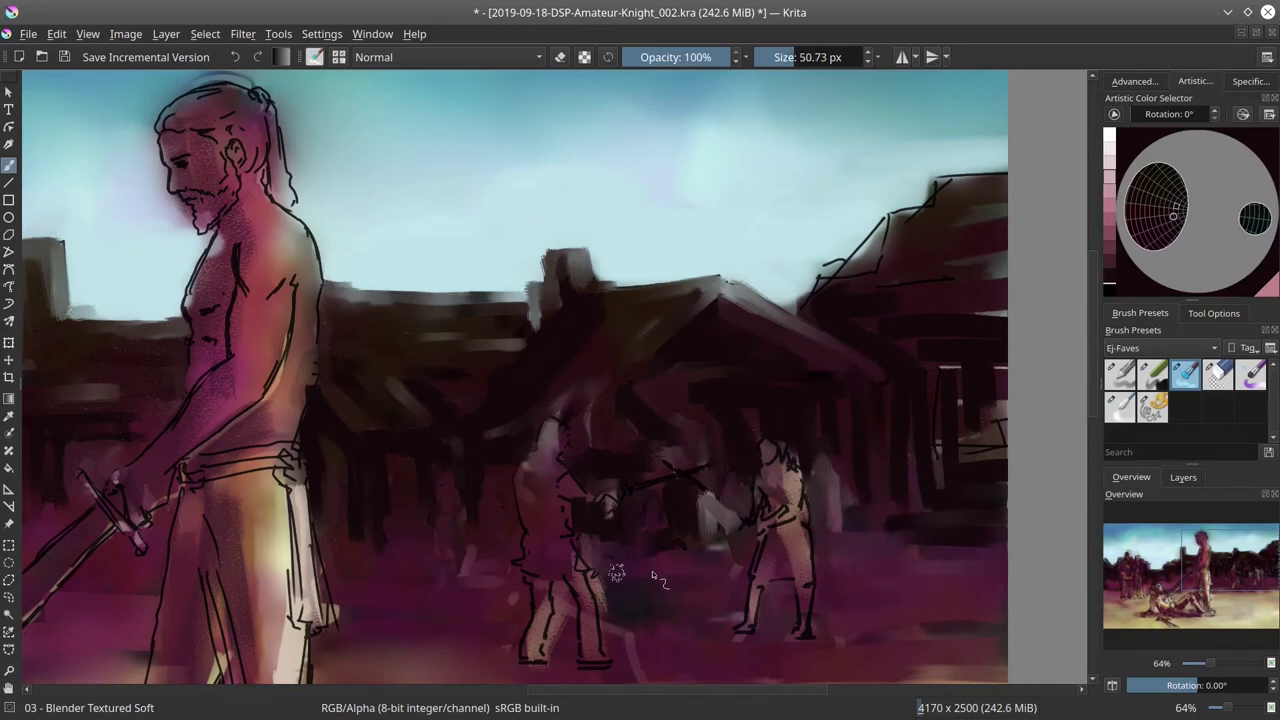
{"action": "mouse_move", "coordinate": [940, 417]}
{"action": "left_mouse_down"}
{"action": "mouse_move", "coordinate": [965, 400]}
{"action": "mouse_move", "coordinate": [980, 352]}
{"action": "mouse_move", "coordinate": [850, 285]}
{"action": "mouse_move", "coordinate": [983, 204]}
{"action": "mouse_move", "coordinate": [925, 186]}
{"action": "left_mouse_up"}
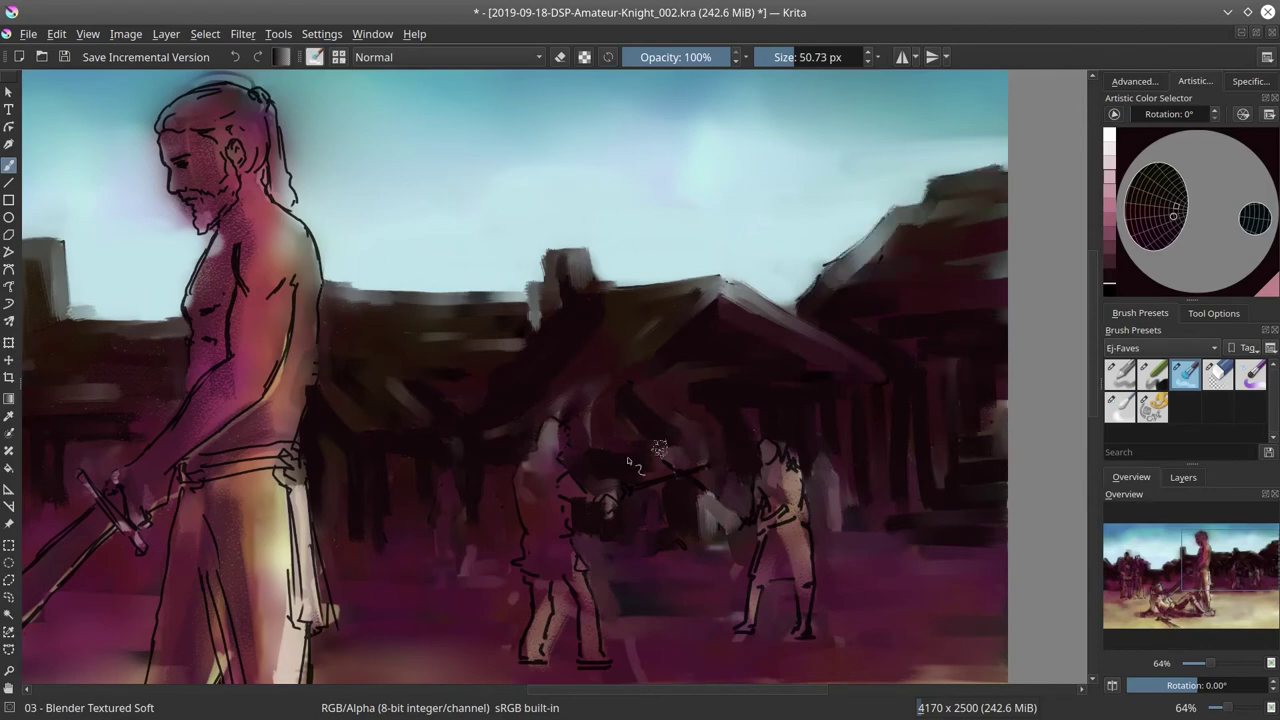
Soften the central dueling figure's legs, add skin tone to the small figure, and save
{"action": "key", "text": "bracketleft"}
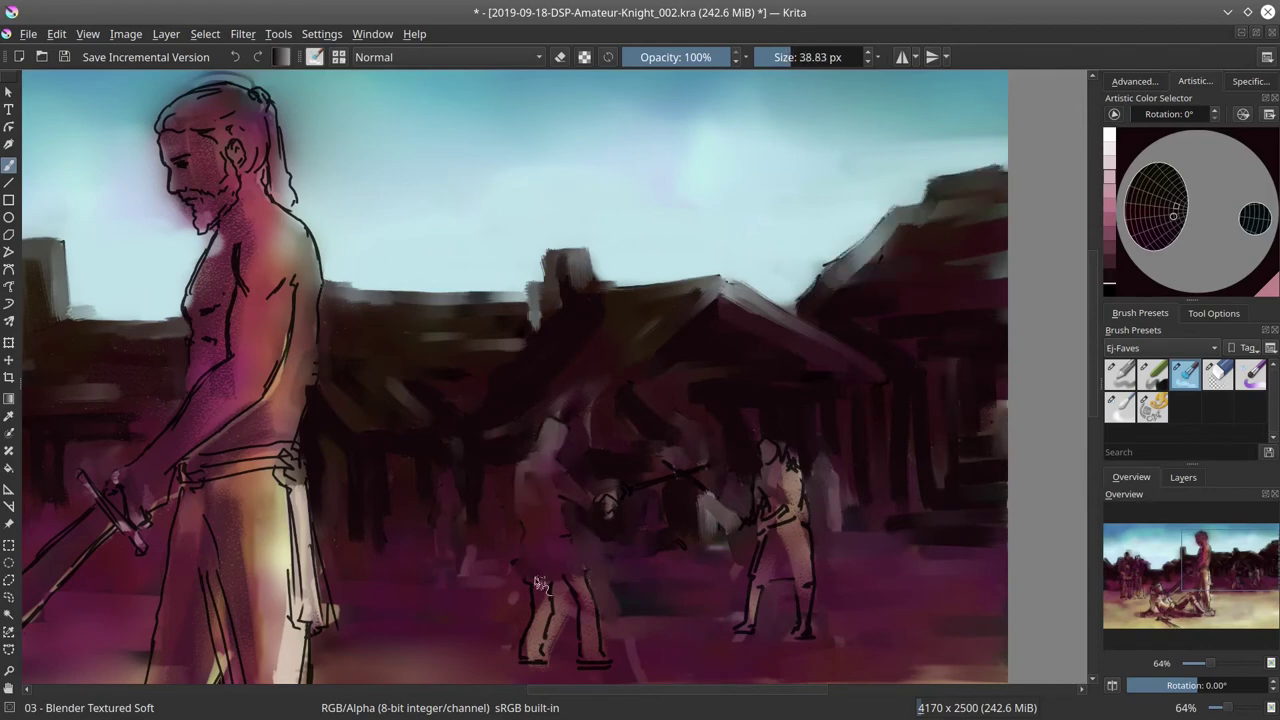
{"action": "mouse_move", "coordinate": [538, 583]}
{"action": "left_mouse_down"}
{"action": "mouse_move", "coordinate": [550, 642]}
{"action": "mouse_move", "coordinate": [565, 607]}
{"action": "mouse_move", "coordinate": [517, 628]}
{"action": "mouse_move", "coordinate": [570, 577]}
{"action": "mouse_move", "coordinate": [563, 544]}
{"action": "mouse_move", "coordinate": [594, 589]}
{"action": "mouse_move", "coordinate": [595, 669]}
{"action": "mouse_move", "coordinate": [518, 673]}
{"action": "mouse_move", "coordinate": [610, 668]}
{"action": "left_mouse_up"}
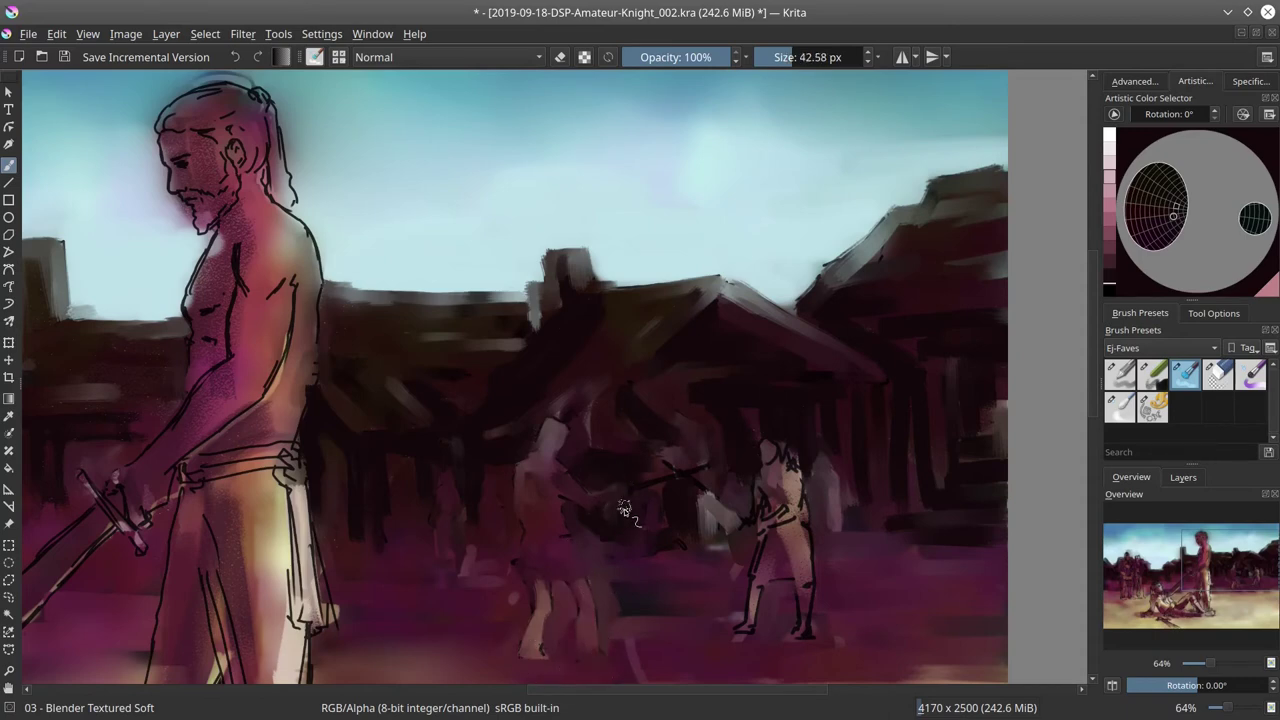
{"action": "key", "text": "bracketleft"}
{"action": "mouse_move", "coordinate": [712, 530]}
{"action": "left_mouse_down"}
{"action": "mouse_move", "coordinate": [745, 528]}
{"action": "mouse_move", "coordinate": [718, 525]}
{"action": "mouse_move", "coordinate": [769, 445]}
{"action": "left_mouse_up"}
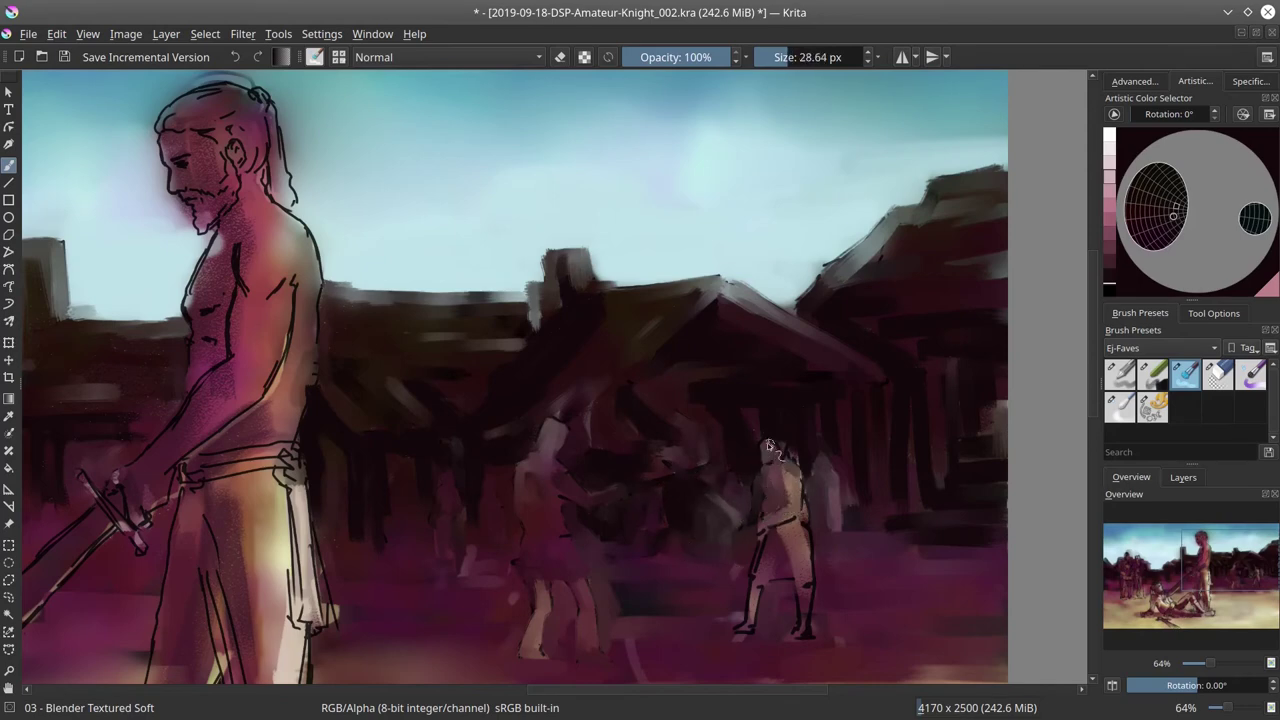
{"action": "mouse_move", "coordinate": [795, 500]}
{"action": "left_mouse_down"}
{"action": "mouse_move", "coordinate": [820, 630]}
{"action": "mouse_move", "coordinate": [788, 563]}
{"action": "mouse_move", "coordinate": [748, 628]}
{"action": "left_mouse_up"}
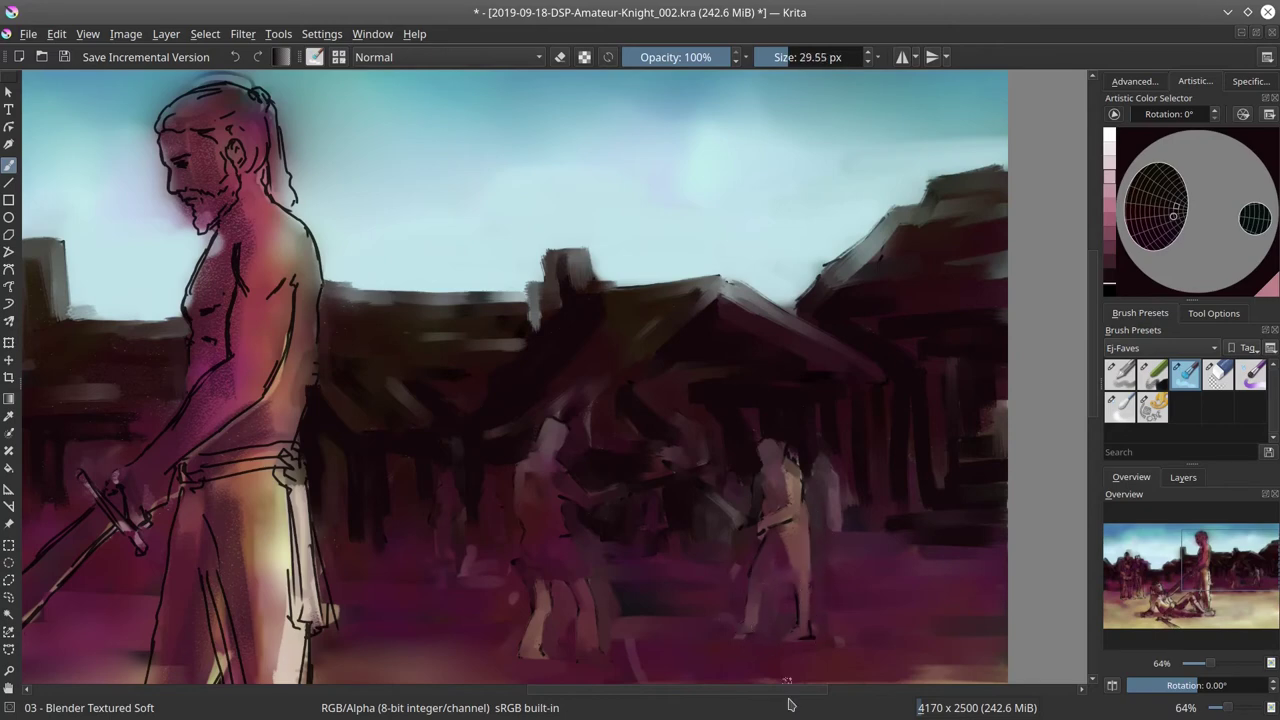
{"action": "key", "text": "bracketleft"}
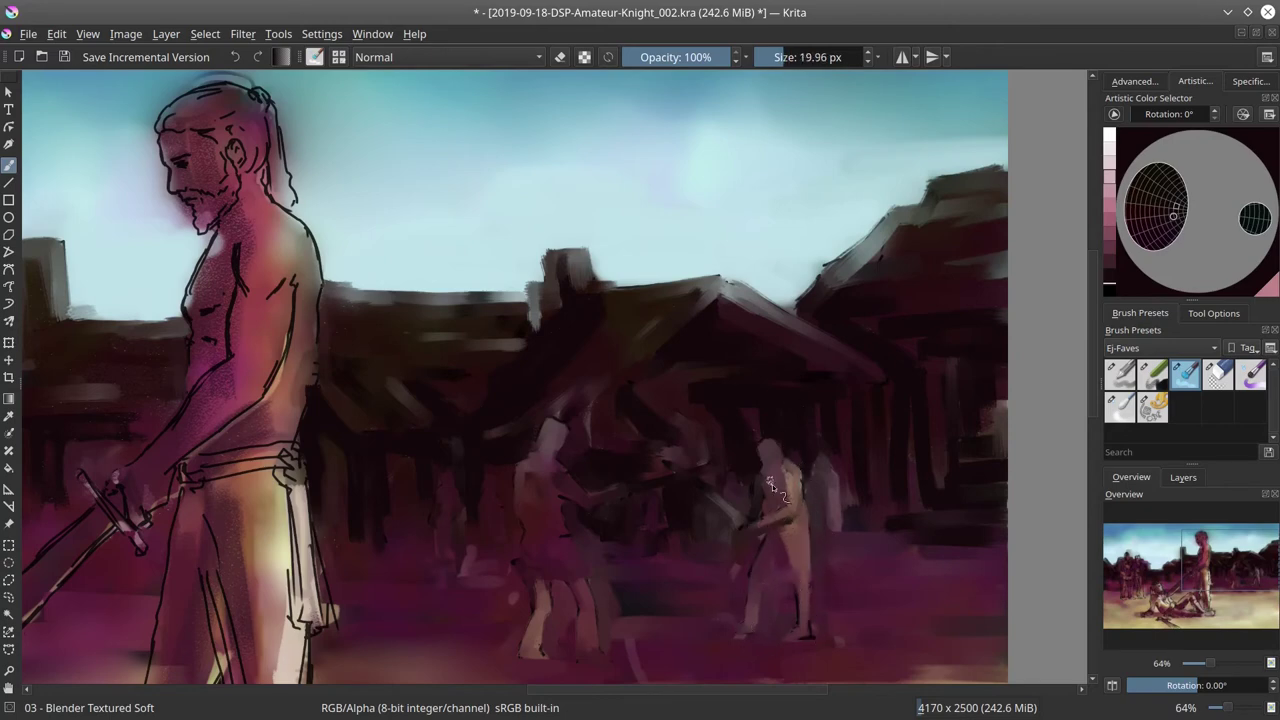
{"action": "key", "text": "bracketright"}
{"action": "scroll", "coordinate": [808, 634], "scroll_direction": "down", "scroll_amount": 5}
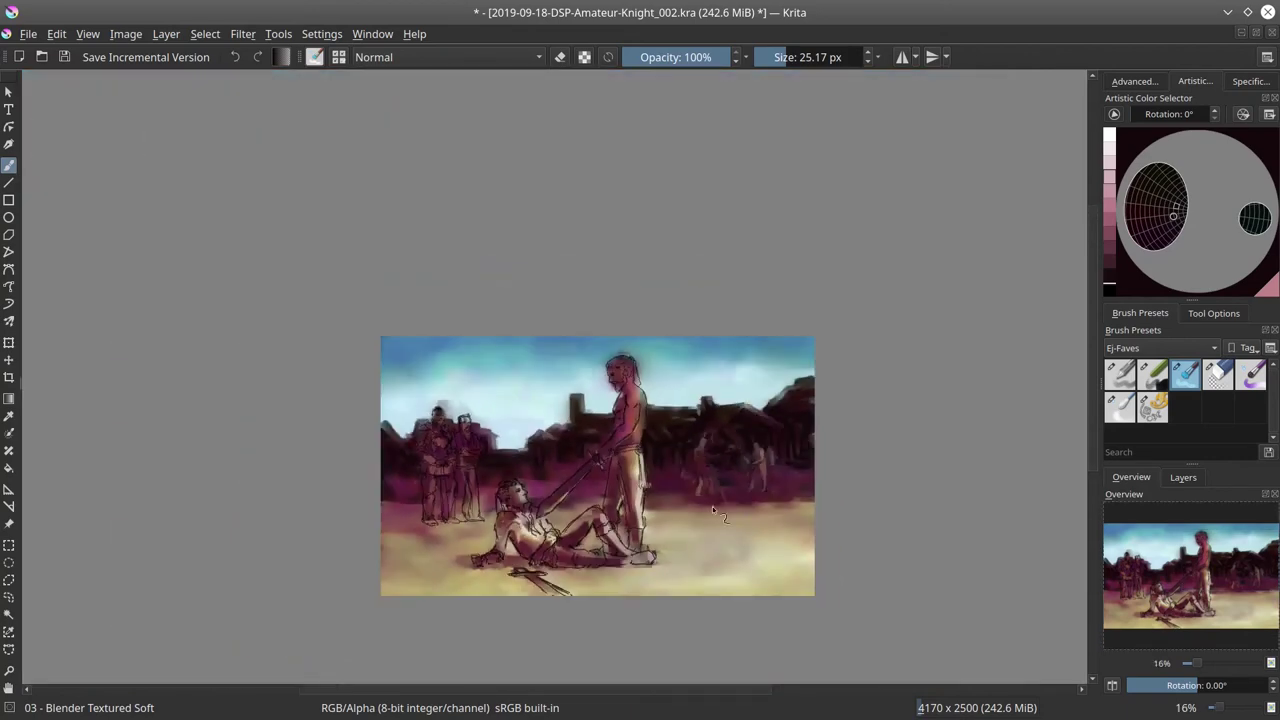
{"action": "left_click", "coordinate": [63, 57]}
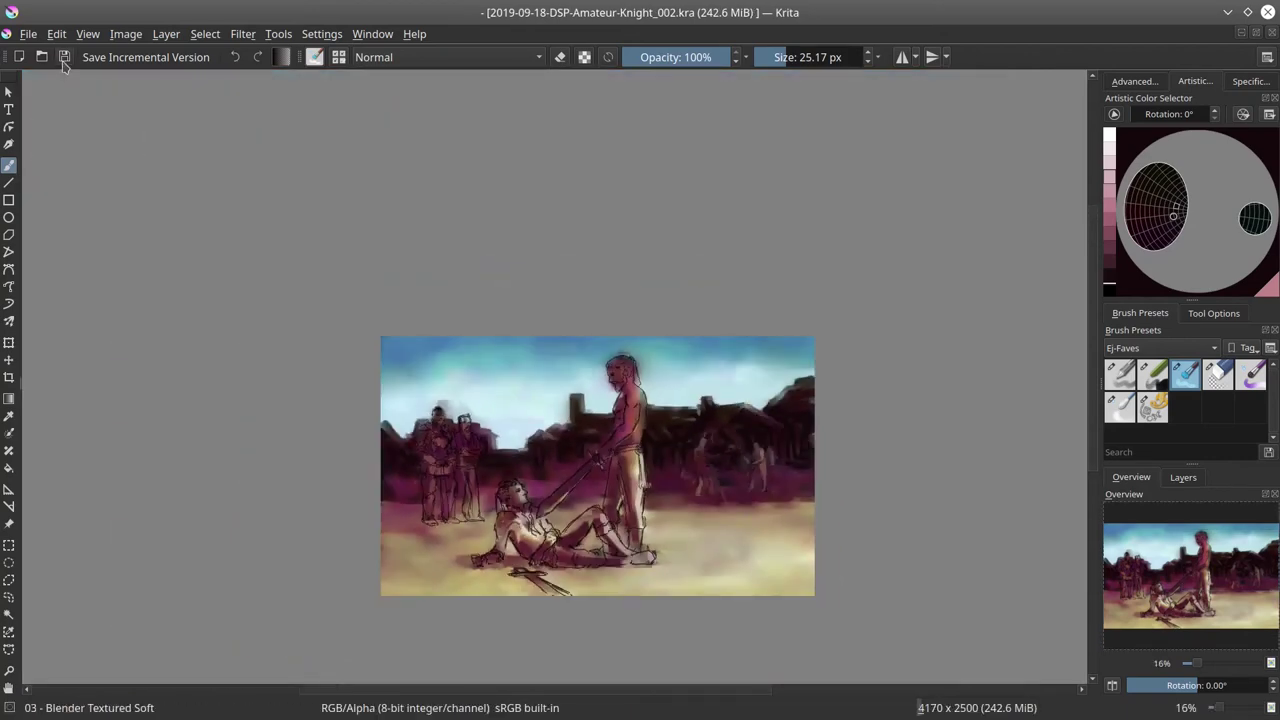
Paint light strokes along the sword blade and pick a light pinkish tan colour
{"action": "scroll", "coordinate": [550, 503], "scroll_direction": "up", "scroll_amount": 4}
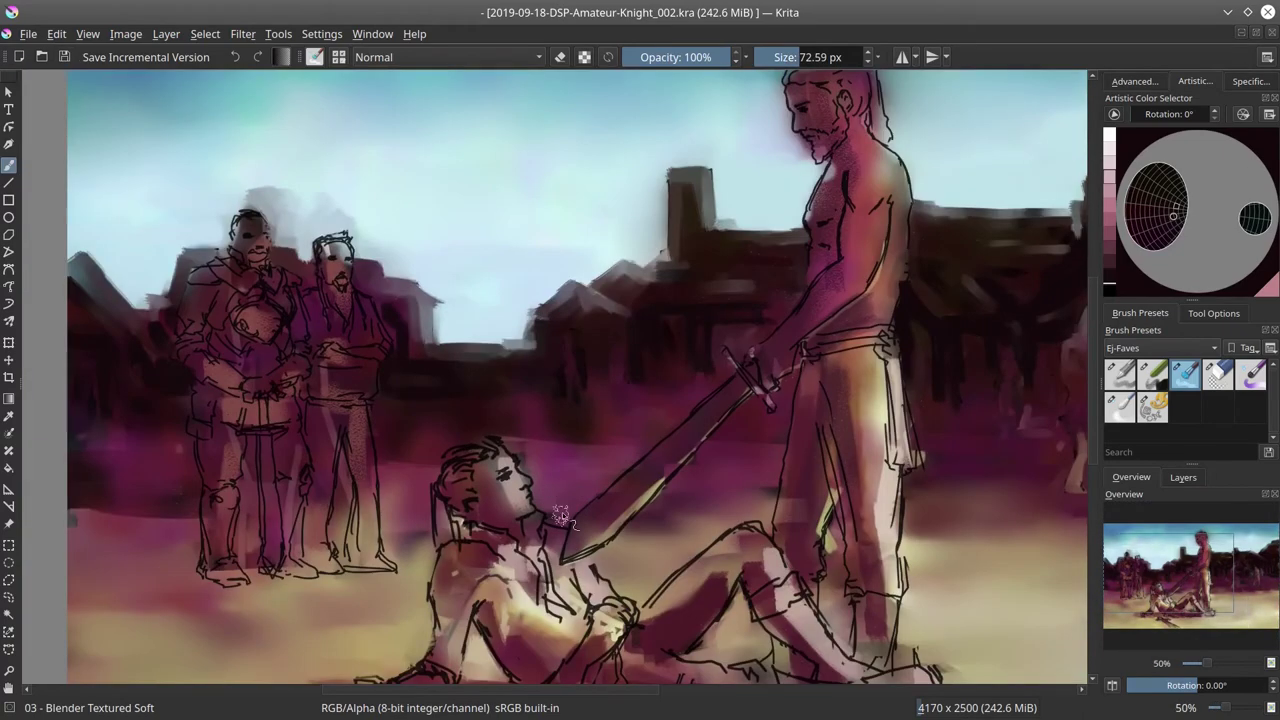
{"action": "mouse_move", "coordinate": [562, 512]}
{"action": "left_mouse_down"}
{"action": "mouse_move", "coordinate": [700, 515]}
{"action": "mouse_move", "coordinate": [770, 495]}
{"action": "mouse_move", "coordinate": [660, 530]}
{"action": "left_mouse_up"}
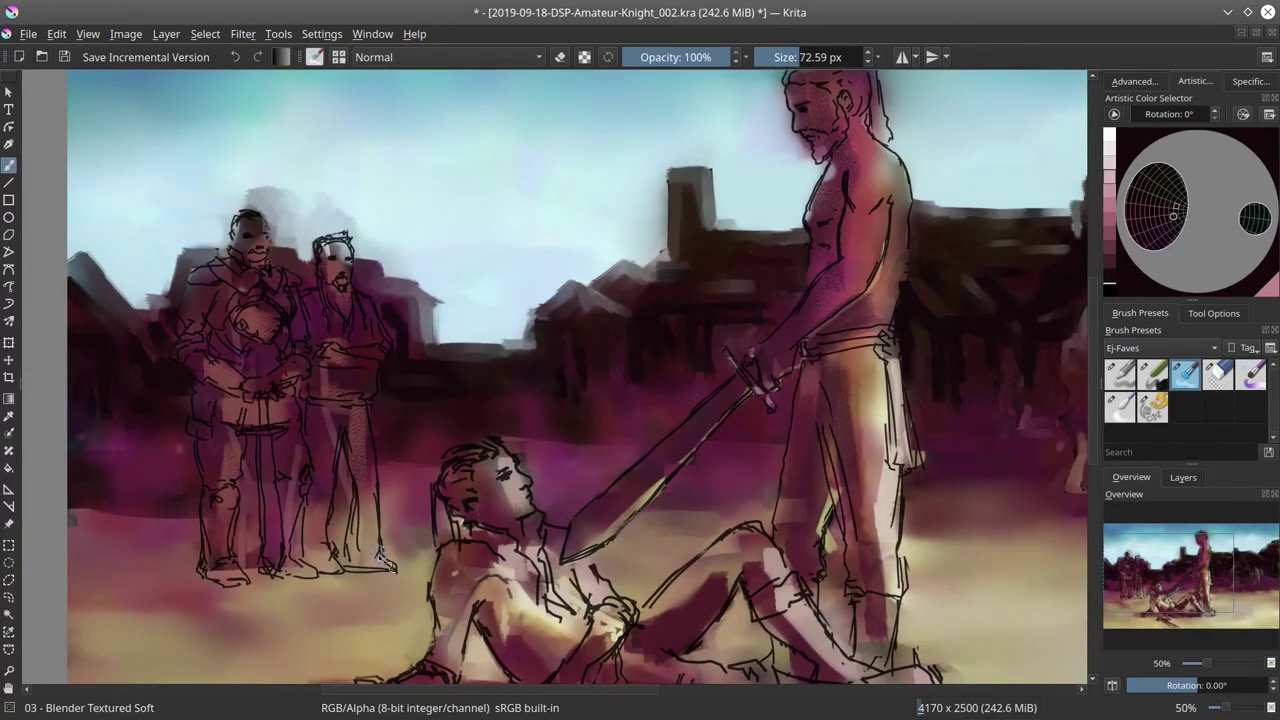
{"action": "key", "text": "slash"}
{"action": "left_click", "coordinate": [728, 475], "text": "ctrl"}
{"action": "key", "text": "slash"}
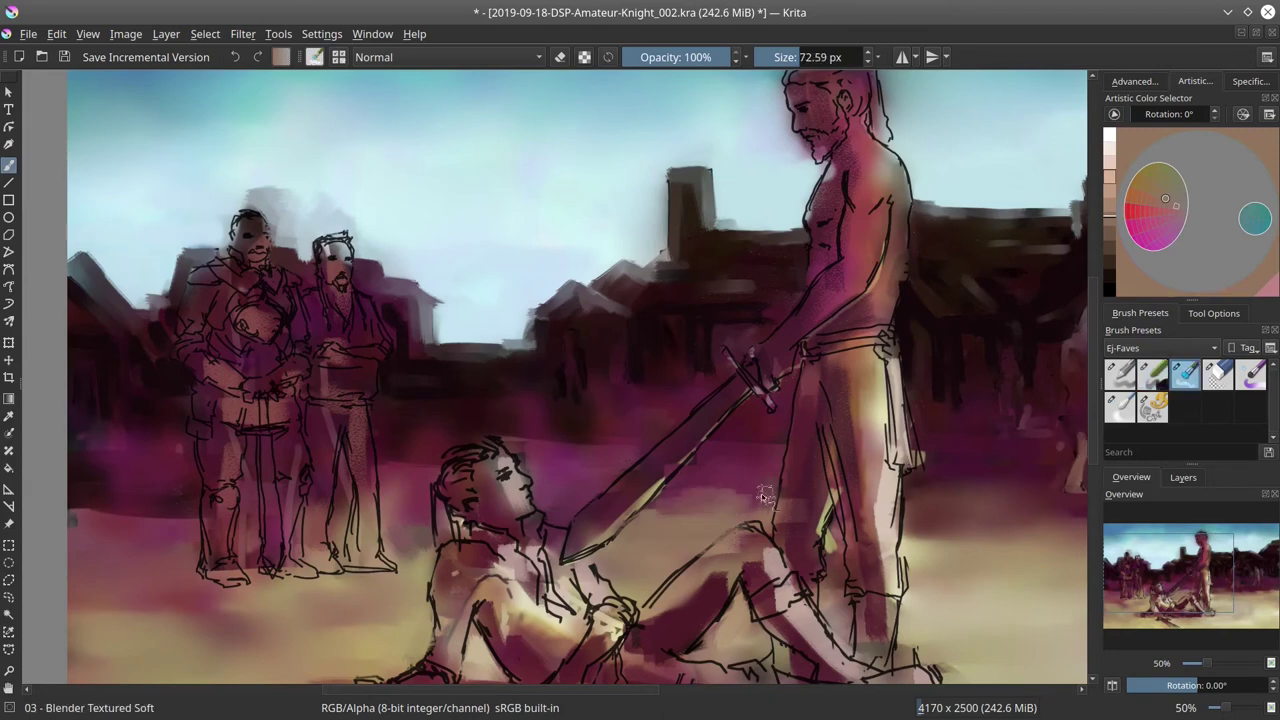
{"action": "scroll", "coordinate": [316, 478], "scroll_direction": "up", "scroll_amount": 1}
{"action": "left_click_drag", "start_coordinate": [316, 478], "coordinate": [391, 528]}
Lay dark chalk strokes over the left knight's torso and tone down the right onlooker's patch
{"action": "key", "text": "slash"}
{"action": "left_click", "coordinate": [332, 468], "text": "ctrl"}
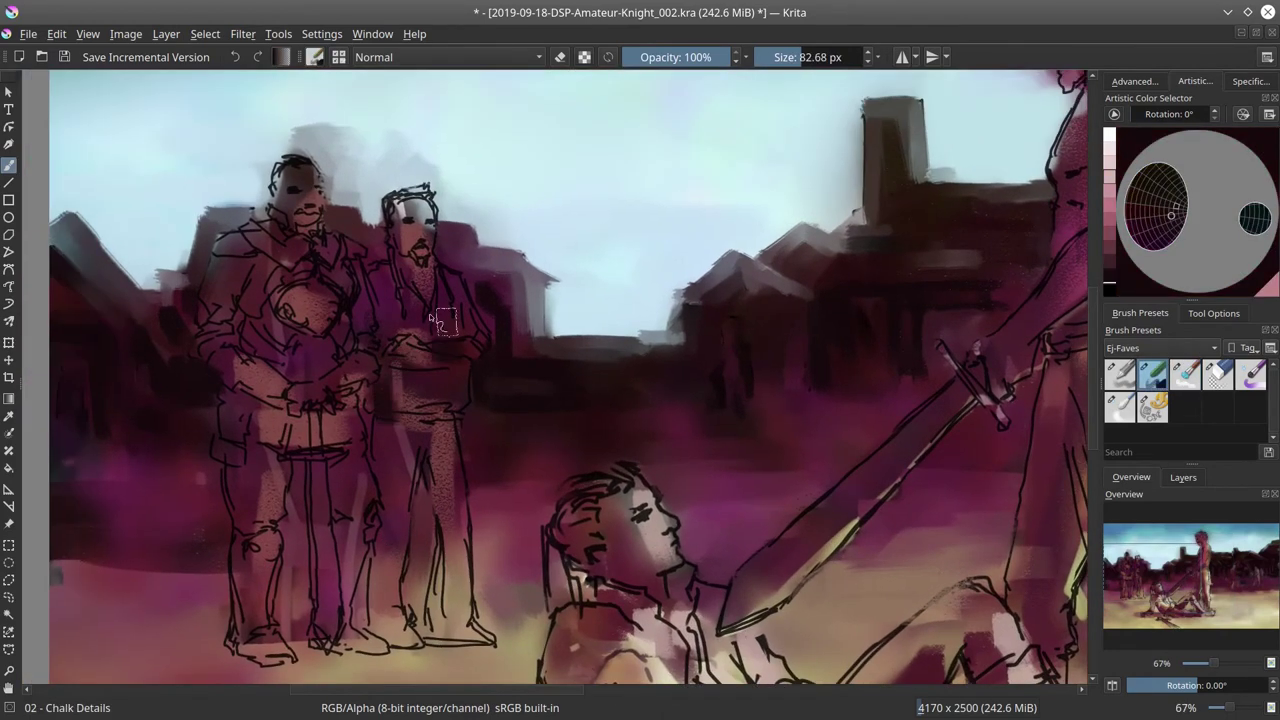
{"action": "mouse_move", "coordinate": [332, 468]}
{"action": "left_mouse_down"}
{"action": "mouse_move", "coordinate": [243, 402]}
{"action": "mouse_move", "coordinate": [263, 297]}
{"action": "mouse_move", "coordinate": [225, 260]}
{"action": "left_mouse_up"}
{"action": "left_click", "coordinate": [1135, 81]}
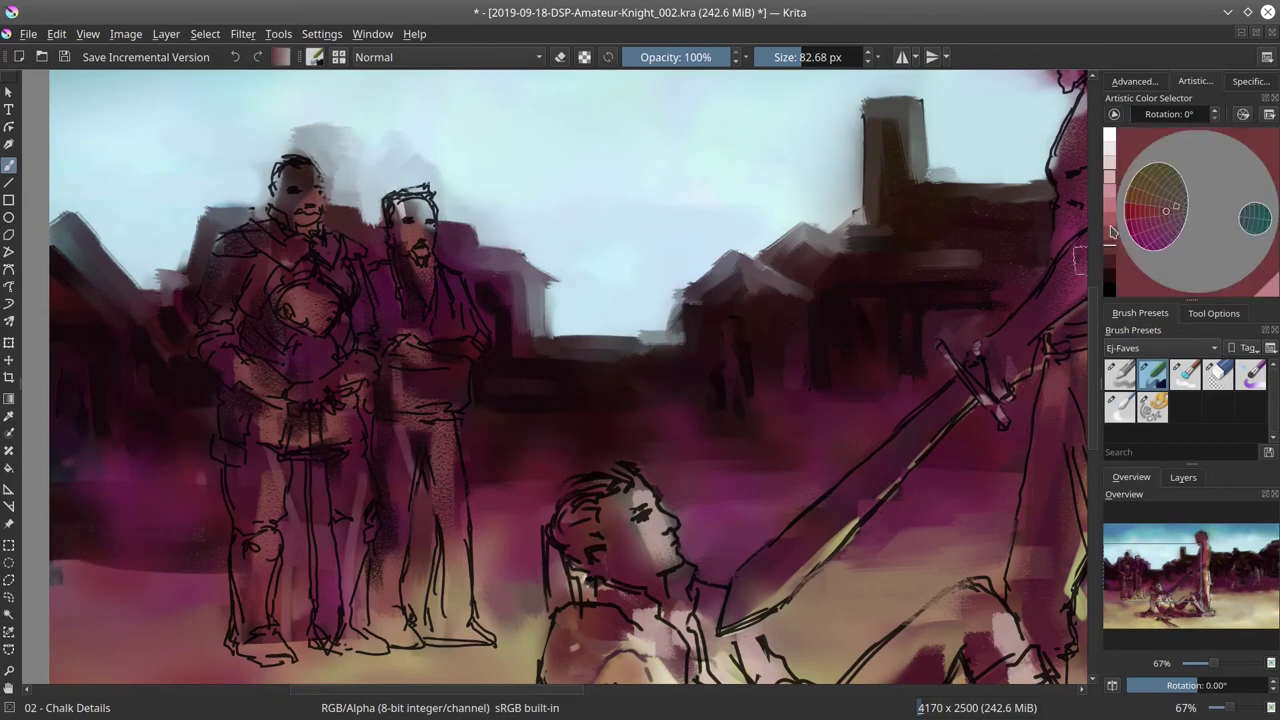
{"action": "left_click_drag", "start_coordinate": [440, 455], "coordinate": [405, 415]}
{"action": "key", "text": "ctrl+z"}
{"action": "mouse_move", "coordinate": [320, 312]}
{"action": "left_mouse_down"}
{"action": "mouse_move", "coordinate": [325, 342]}
{"action": "mouse_move", "coordinate": [270, 410]}
{"action": "left_mouse_up"}
Brighten the onlookers' torsos and legs with Color Dodge strokes
{"action": "mouse_move", "coordinate": [322, 460]}
{"action": "left_mouse_down"}
{"action": "mouse_move", "coordinate": [340, 625]}
{"action": "mouse_move", "coordinate": [350, 535]}
{"action": "left_mouse_up"}
{"action": "key", "text": "alt+shift+d"}
{"action": "left_click_drag", "start_coordinate": [285, 590], "coordinate": [262, 650]}
{"action": "left_click_drag", "start_coordinate": [330, 485], "coordinate": [320, 630]}
{"action": "left_click_drag", "start_coordinate": [460, 495], "coordinate": [455, 630]}
{"action": "key", "text": "bracketleft"}
{"action": "left_click_drag", "start_coordinate": [260, 395], "coordinate": [340, 385]}
{"action": "left_click_drag", "start_coordinate": [300, 320], "coordinate": [430, 360]}
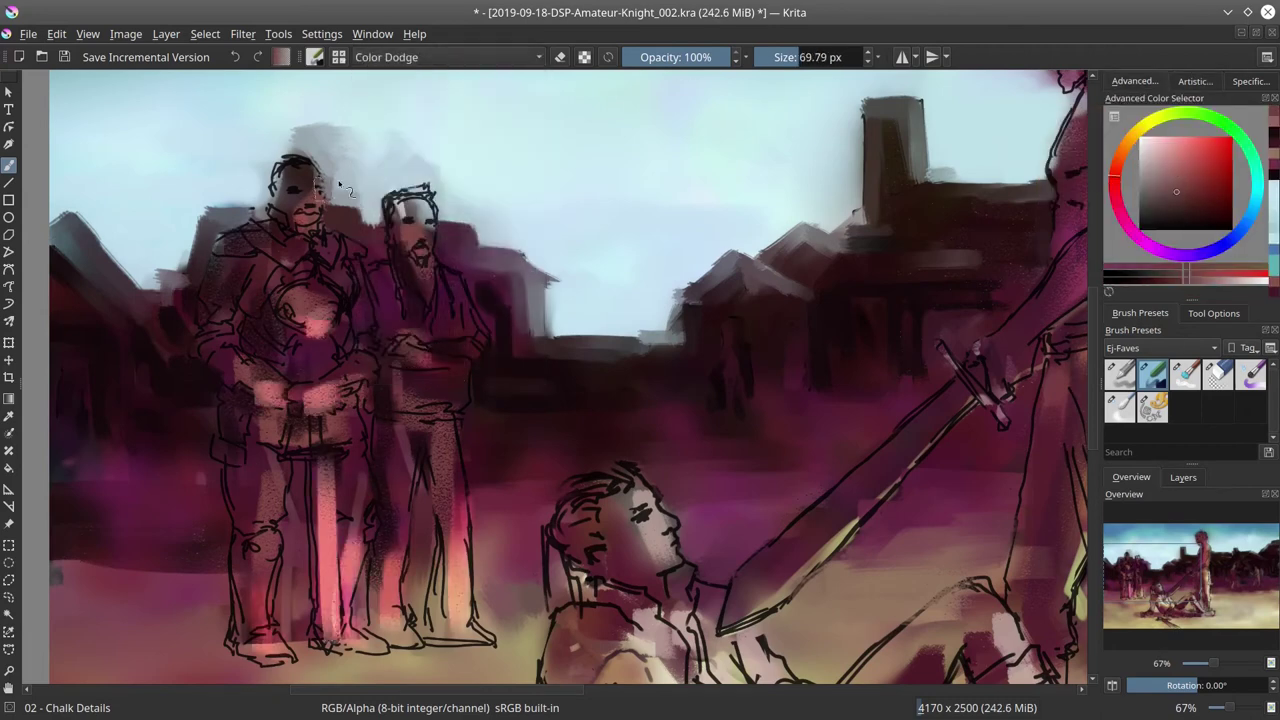
{"action": "scroll", "coordinate": [370, 347], "scroll_direction": "down", "scroll_amount": 3}
{"action": "key", "text": "bracketright"}
{"action": "key", "text": "bracketright"}
{"action": "key", "text": "bracketright"}
{"action": "key", "text": "bracketright"}
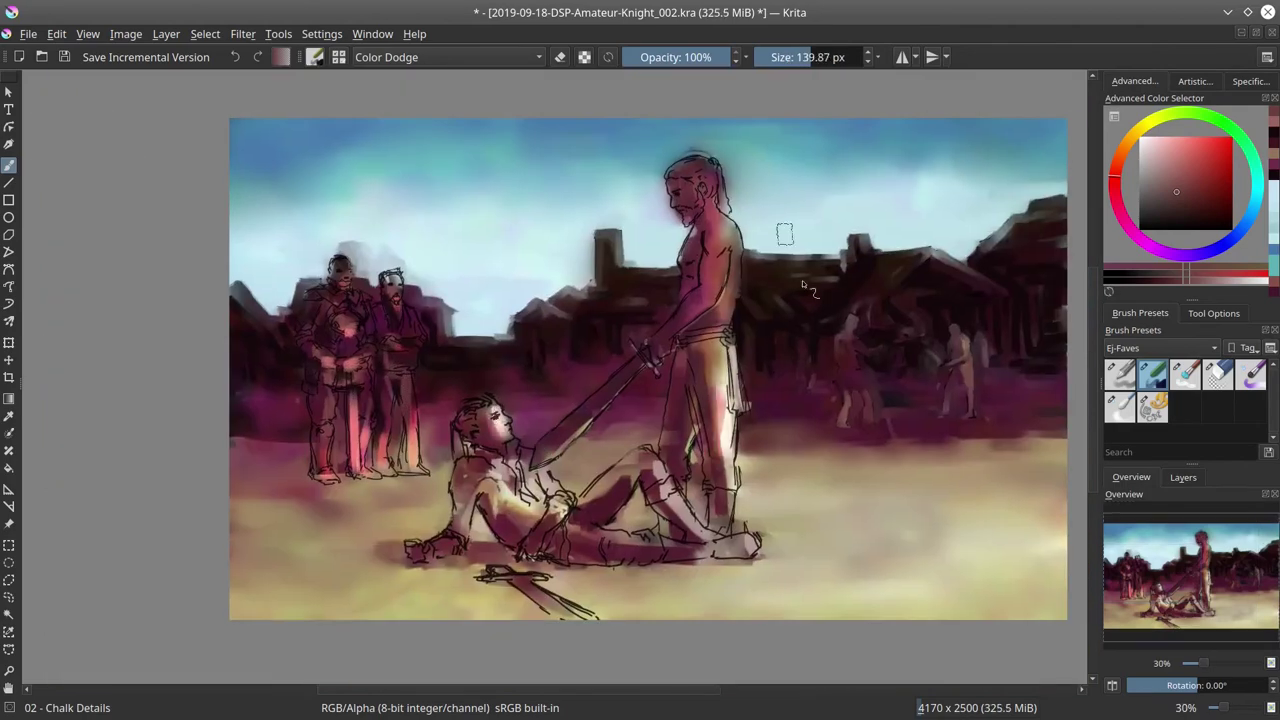
In Normal blending, shade the seated knight's body and legs darker
{"action": "left_click", "coordinate": [450, 57]}
{"action": "left_click", "coordinate": [440, 146]}
{"action": "mouse_move", "coordinate": [505, 425]}
{"action": "left_mouse_down"}
{"action": "mouse_move", "coordinate": [545, 490]}
{"action": "mouse_move", "coordinate": [630, 500]}
{"action": "mouse_move", "coordinate": [728, 408]}
{"action": "mouse_move", "coordinate": [722, 515]}
{"action": "mouse_move", "coordinate": [645, 550]}
{"action": "mouse_move", "coordinate": [662, 366]}
{"action": "left_mouse_up"}
{"action": "left_click", "coordinate": [450, 57]}
{"action": "left_click", "coordinate": [420, 222]}
{"action": "key", "text": "bracketleft"}
Brighten the seated knight's legs, head, chest and hip in Color Dodge, then save
{"action": "left_click", "coordinate": [450, 57]}
{"action": "left_click", "coordinate": [420, 146]}
{"action": "left_click", "coordinate": [450, 57]}
{"action": "left_click", "coordinate": [400, 83]}
{"action": "mouse_move", "coordinate": [521, 465]}
{"action": "left_mouse_down"}
{"action": "mouse_move", "coordinate": [485, 502]}
{"action": "mouse_move", "coordinate": [570, 510]}
{"action": "mouse_move", "coordinate": [525, 478]}
{"action": "left_mouse_up"}
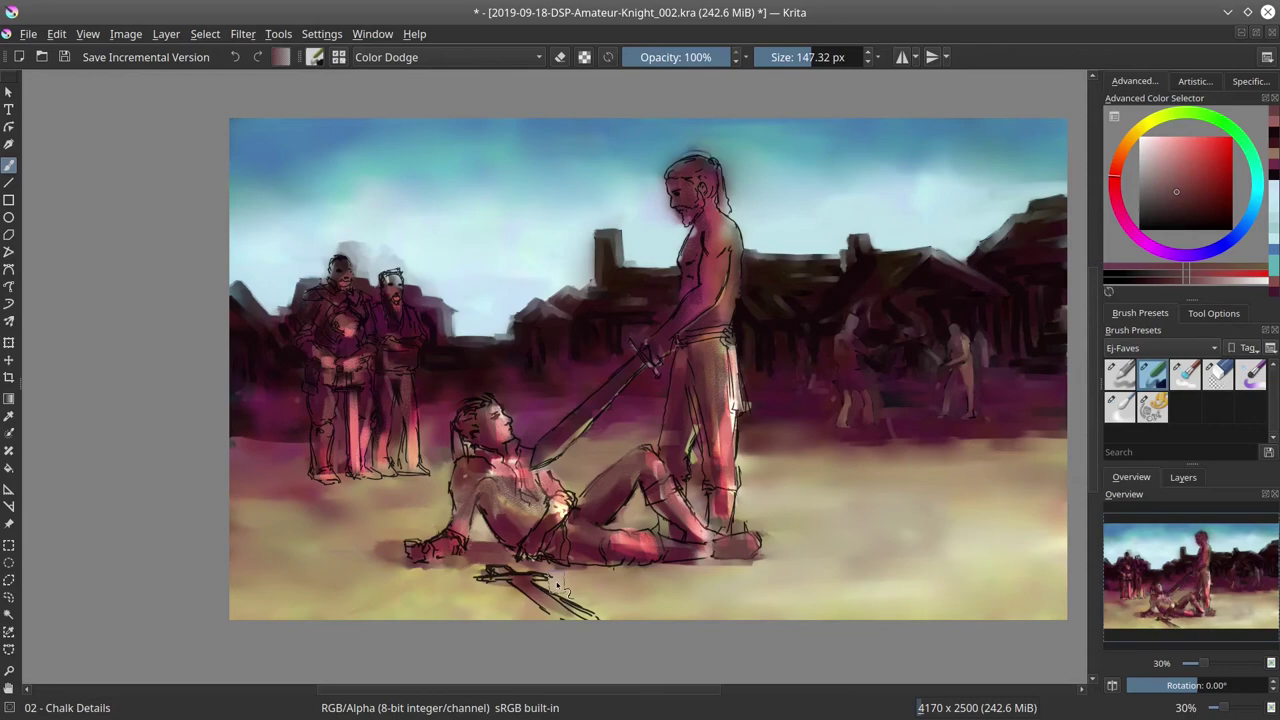
{"action": "left_click", "coordinate": [64, 57]}
{"action": "key", "text": "/"}
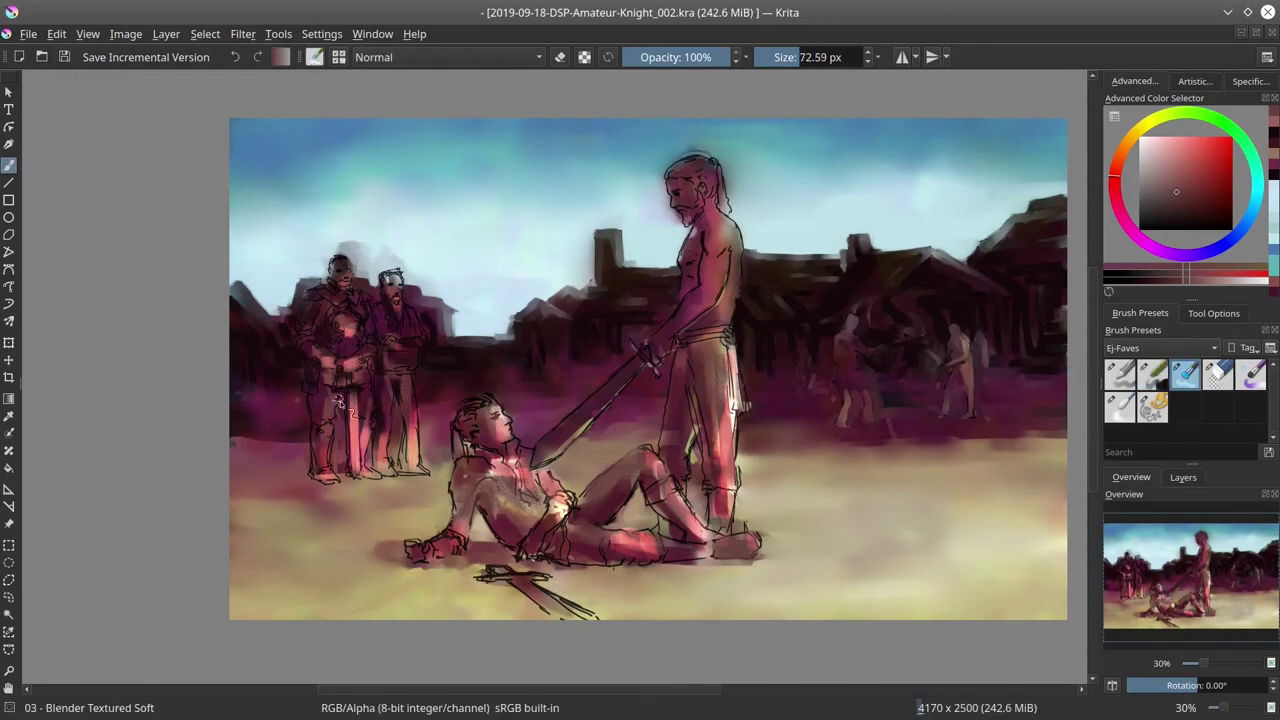
{"action": "scroll", "coordinate": [340, 300], "scroll_direction": "up", "scroll_amount": 3}
Darken the left knight's helmet, shoulders and chest with dark purple
{"action": "left_click_drag", "start_coordinate": [348, 157], "coordinate": [388, 176]}
{"action": "key", "text": "bracketleft"}
{"action": "key", "text": "bracketleft"}
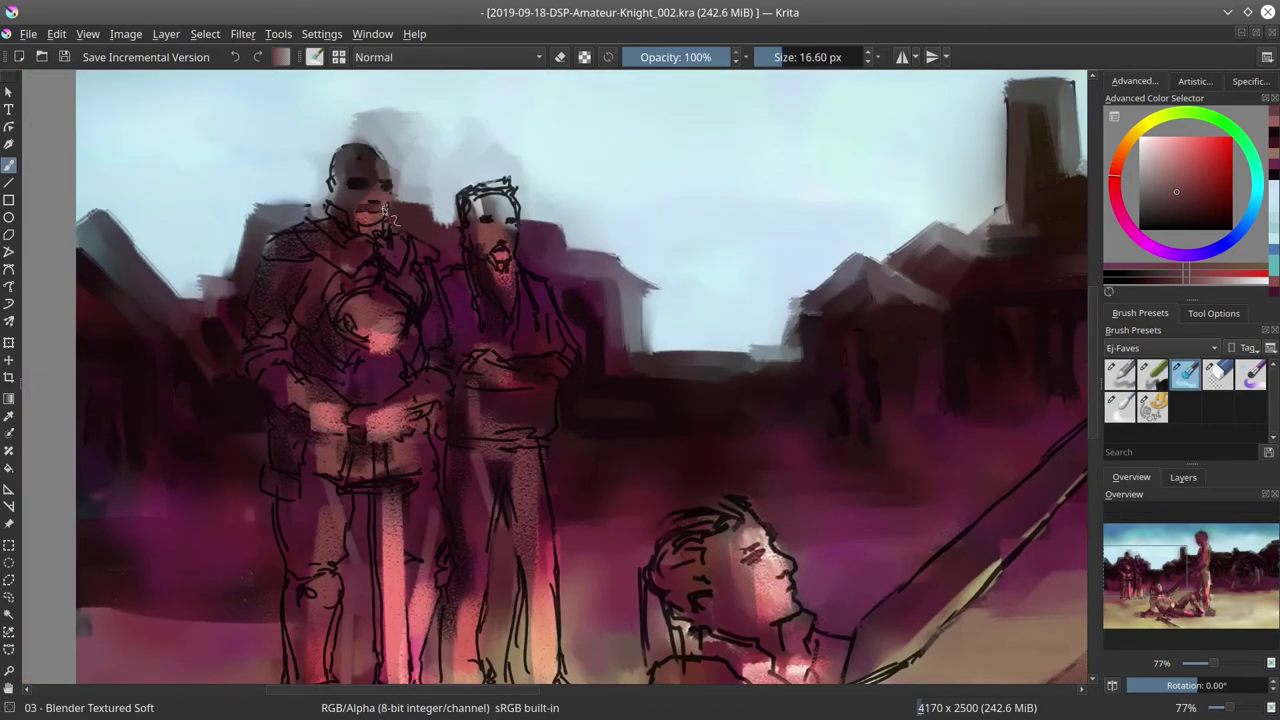
{"action": "key", "text": "bracketright"}
{"action": "key", "text": "bracketright"}
{"action": "mouse_move", "coordinate": [340, 222]}
{"action": "left_mouse_down"}
{"action": "mouse_move", "coordinate": [343, 168]}
{"action": "mouse_move", "coordinate": [378, 166]}
{"action": "mouse_move", "coordinate": [348, 236]}
{"action": "mouse_move", "coordinate": [307, 205]}
{"action": "mouse_move", "coordinate": [306, 222]}
{"action": "mouse_move", "coordinate": [267, 245]}
{"action": "mouse_move", "coordinate": [357, 248]}
{"action": "mouse_move", "coordinate": [381, 233]}
{"action": "mouse_move", "coordinate": [407, 272]}
{"action": "mouse_move", "coordinate": [426, 264]}
{"action": "mouse_move", "coordinate": [408, 298]}
{"action": "mouse_move", "coordinate": [433, 311]}
{"action": "mouse_move", "coordinate": [430, 267]}
{"action": "mouse_move", "coordinate": [341, 281]}
{"action": "mouse_move", "coordinate": [291, 309]}
{"action": "mouse_move", "coordinate": [277, 272]}
{"action": "left_mouse_up"}
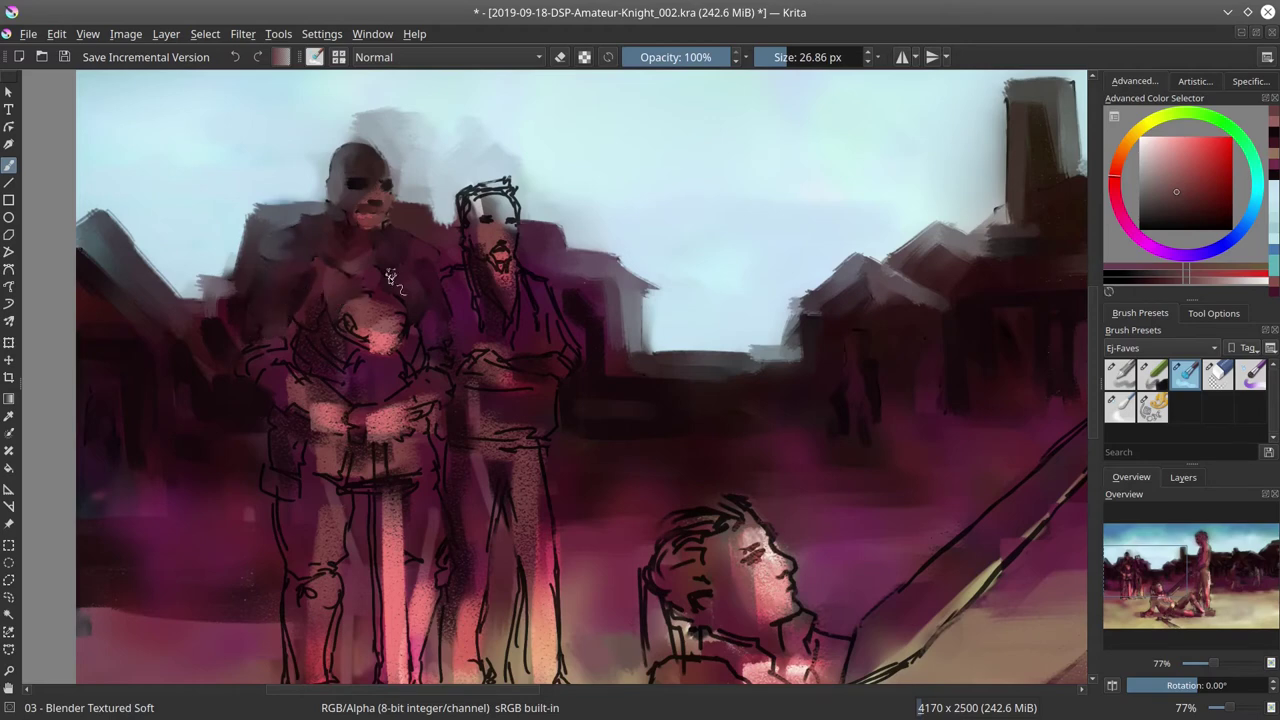
{"action": "mouse_move", "coordinate": [404, 326]}
{"action": "left_mouse_down"}
{"action": "mouse_move", "coordinate": [344, 323]}
{"action": "mouse_move", "coordinate": [379, 334]}
{"action": "mouse_move", "coordinate": [338, 337]}
{"action": "mouse_move", "coordinate": [300, 310]}
{"action": "left_mouse_up"}
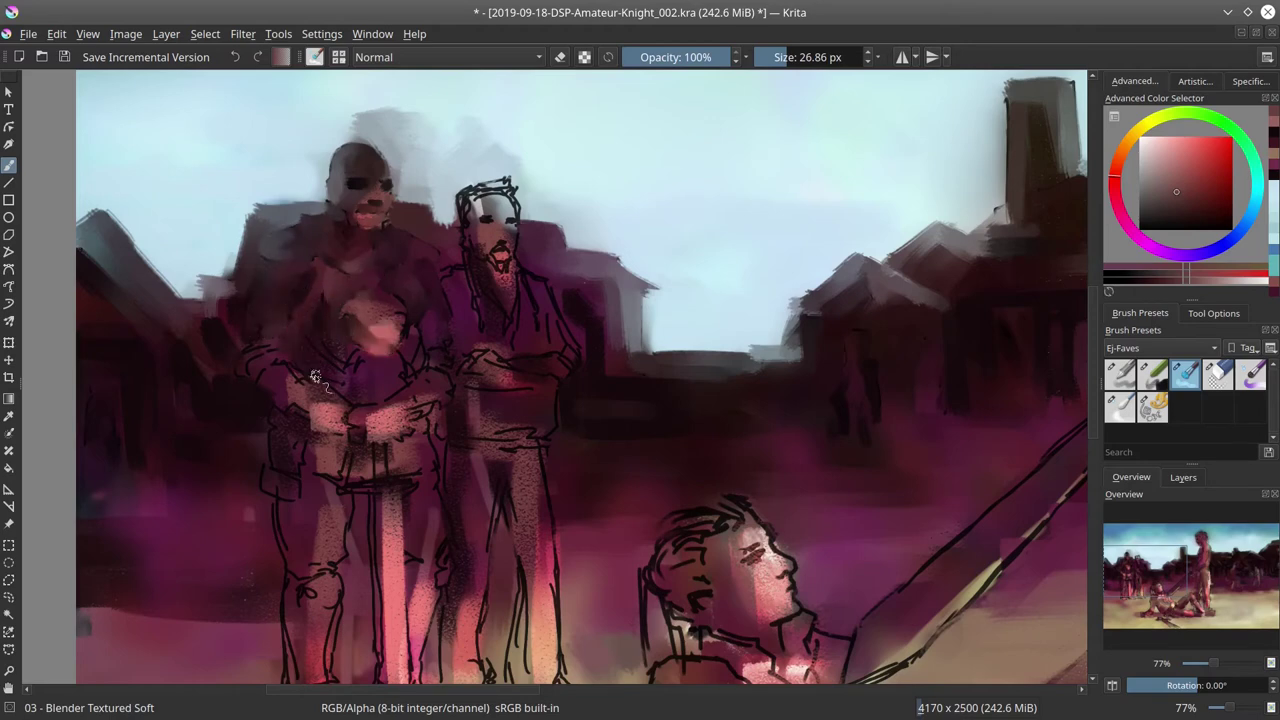
{"action": "left_click_drag", "start_coordinate": [315, 376], "coordinate": [250, 365]}
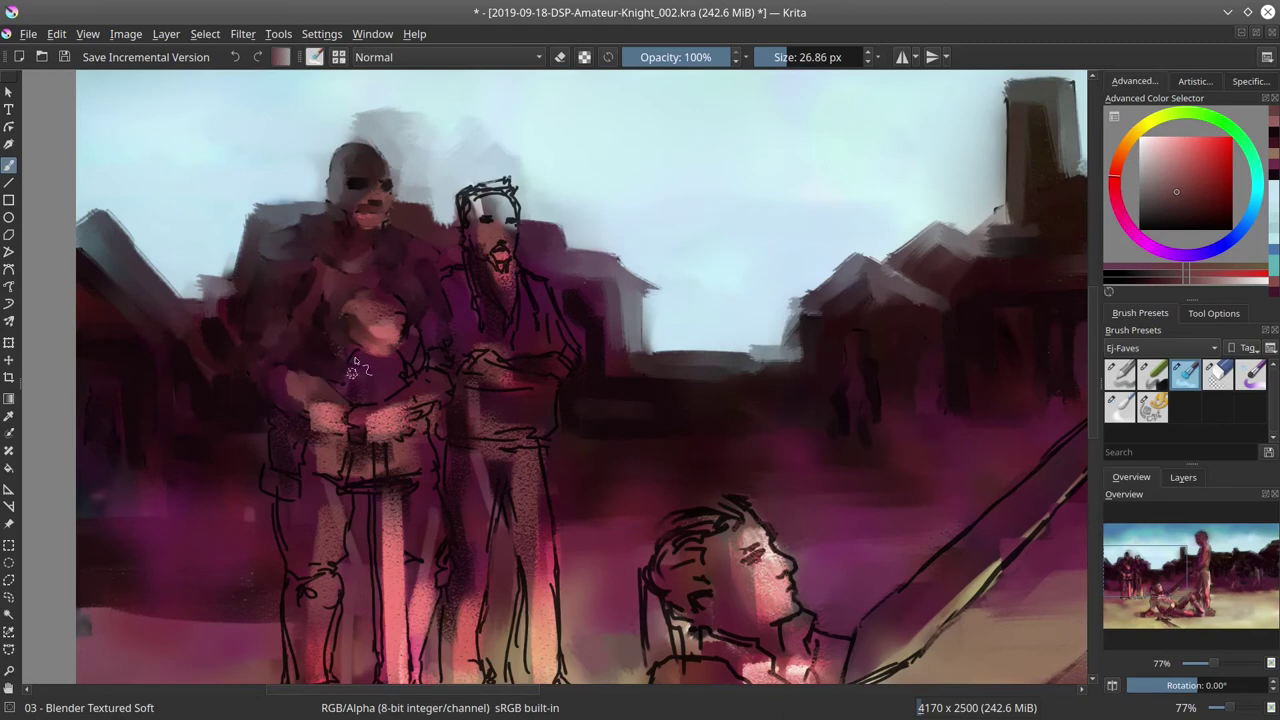
{"action": "mouse_move", "coordinate": [399, 356]}
{"action": "left_mouse_down"}
{"action": "mouse_move", "coordinate": [414, 348]}
{"action": "mouse_move", "coordinate": [359, 415]}
{"action": "left_mouse_up"}
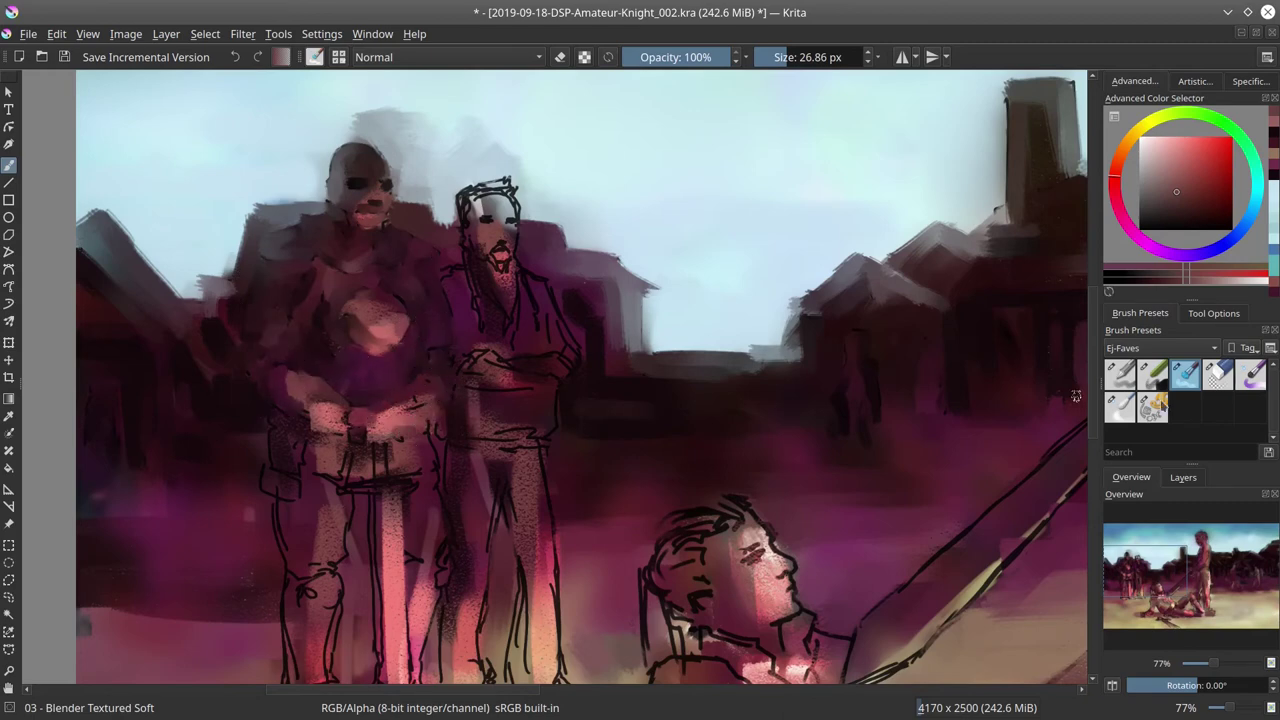
Smear lighter pink across the knight's hands and leg, darken the belt, and save
{"action": "left_click", "coordinate": [1152, 373]}
{"action": "left_click", "coordinate": [538, 56]}
{"action": "key", "text": "Escape"}
{"action": "key", "text": "slash"}
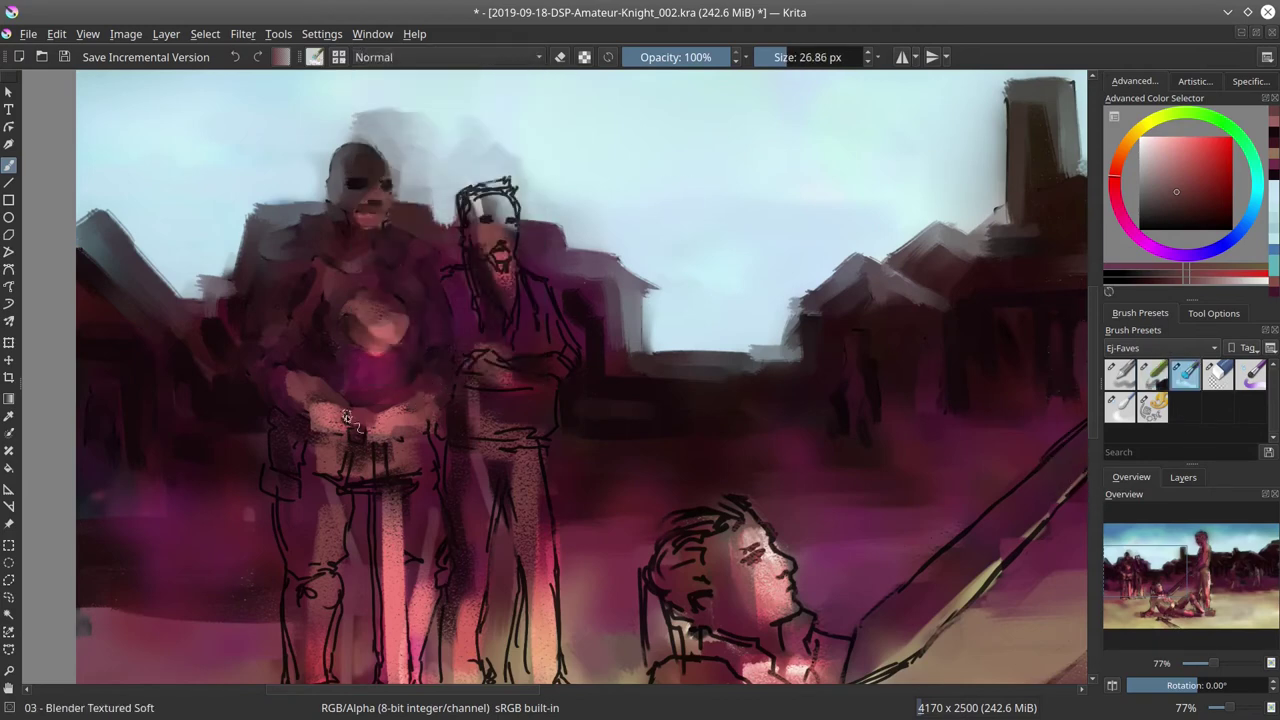
{"action": "left_click_drag", "start_coordinate": [346, 416], "coordinate": [268, 420]}
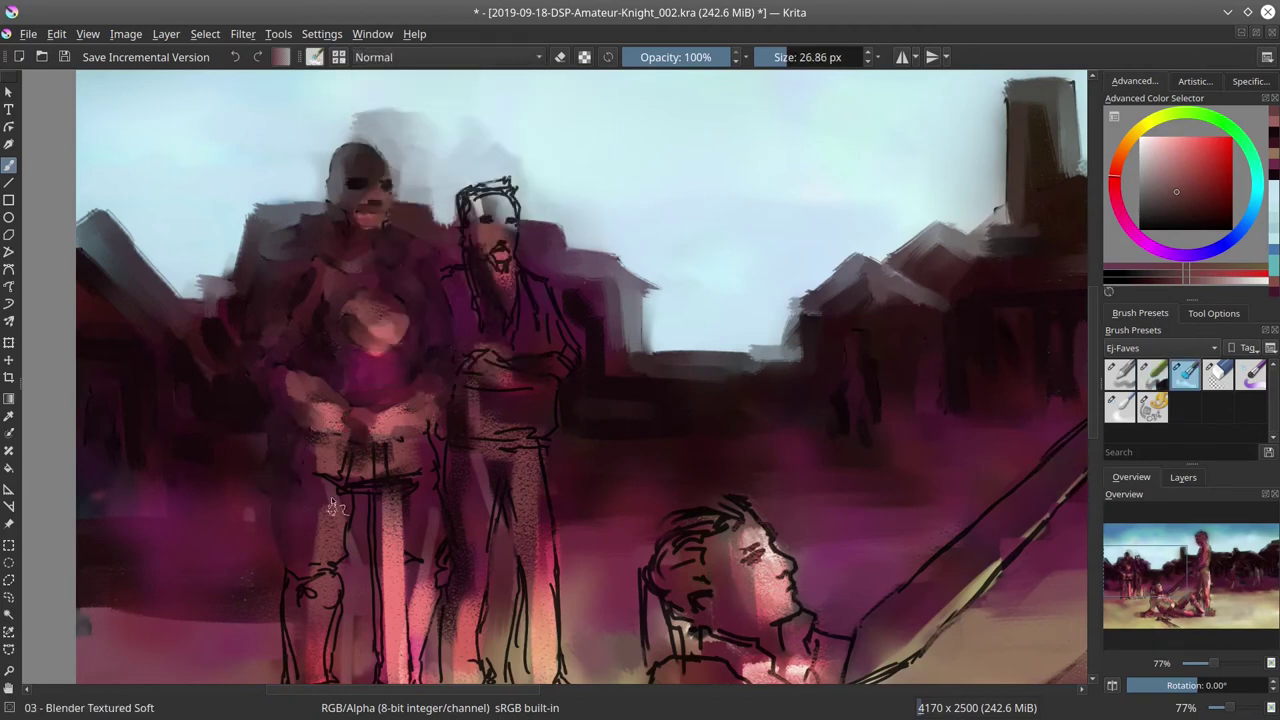
{"action": "mouse_move", "coordinate": [340, 482]}
{"action": "left_mouse_down"}
{"action": "mouse_move", "coordinate": [455, 432]}
{"action": "mouse_move", "coordinate": [451, 368]}
{"action": "left_mouse_up"}
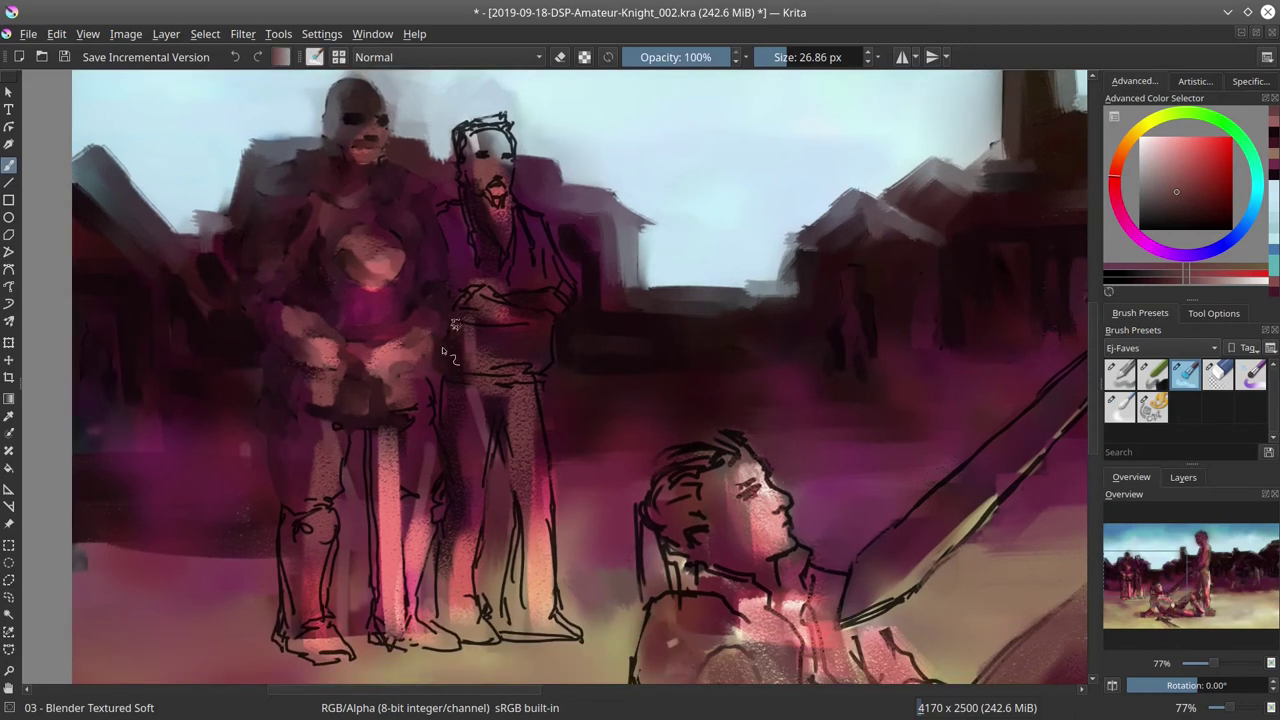
{"action": "mouse_move", "coordinate": [318, 545]}
{"action": "left_mouse_down"}
{"action": "mouse_move", "coordinate": [319, 591]}
{"action": "mouse_move", "coordinate": [289, 572]}
{"action": "mouse_move", "coordinate": [284, 624]}
{"action": "mouse_move", "coordinate": [296, 530]}
{"action": "left_mouse_up"}
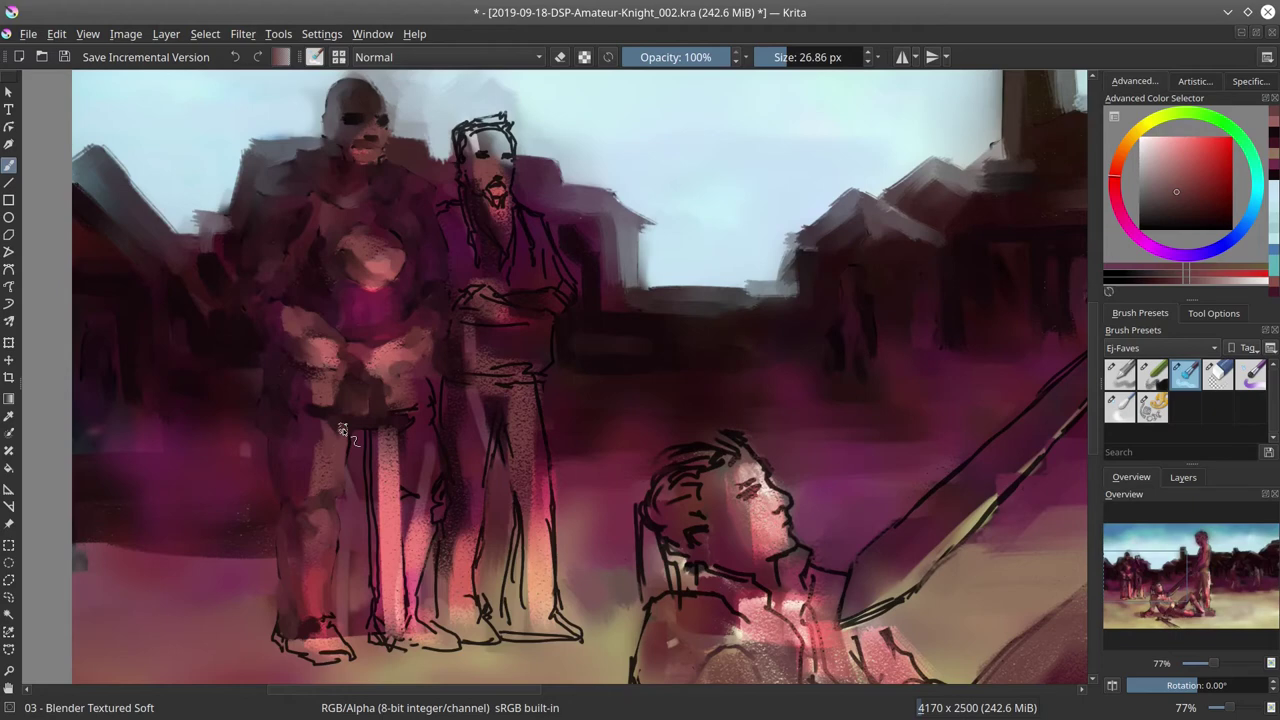
{"action": "left_click", "coordinate": [66, 58]}
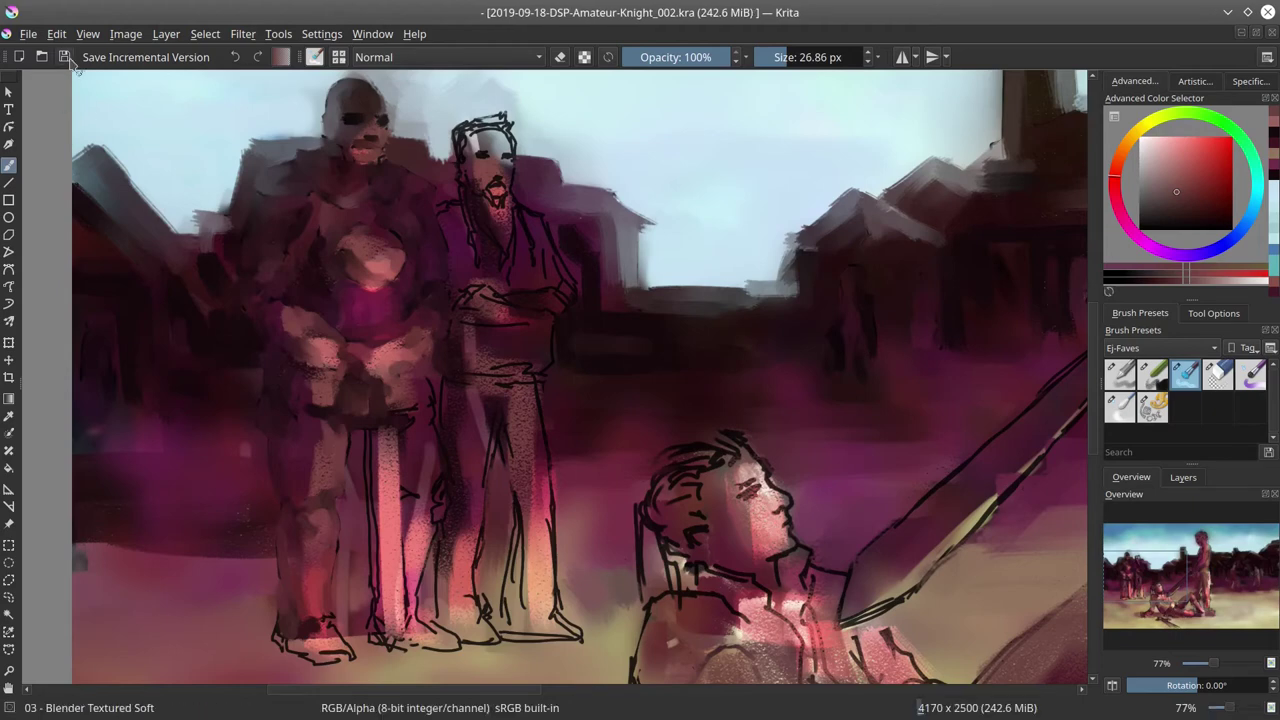
Blend the knight's legs and add a blended dark Chalk Details shadow at the onlookers' feet
{"action": "mouse_move", "coordinate": [343, 465]}
{"action": "left_mouse_down"}
{"action": "mouse_move", "coordinate": [379, 625]}
{"action": "mouse_move", "coordinate": [429, 410]}
{"action": "mouse_move", "coordinate": [439, 515]}
{"action": "mouse_move", "coordinate": [411, 602]}
{"action": "mouse_move", "coordinate": [437, 622]}
{"action": "mouse_move", "coordinate": [360, 635]}
{"action": "left_mouse_up"}
{"action": "key", "text": "slash"}
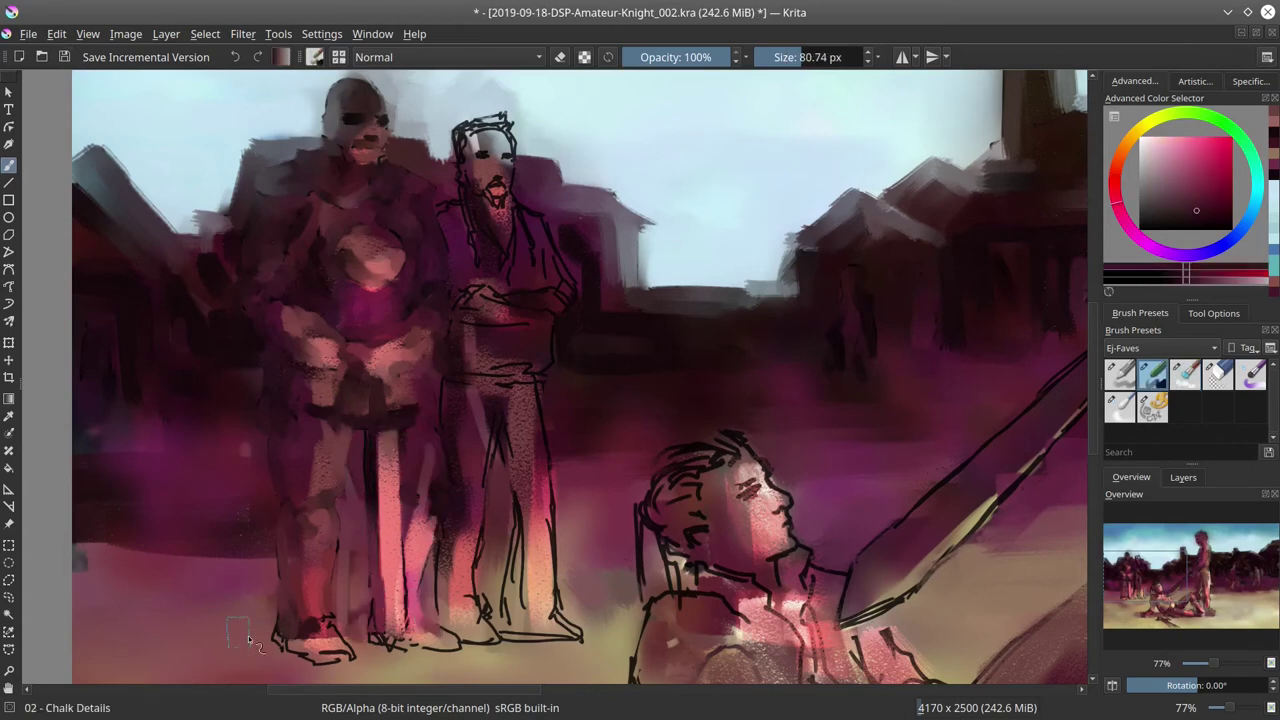
{"action": "left_click_drag", "start_coordinate": [192, 632], "coordinate": [505, 640]}
{"action": "key", "text": "slash"}
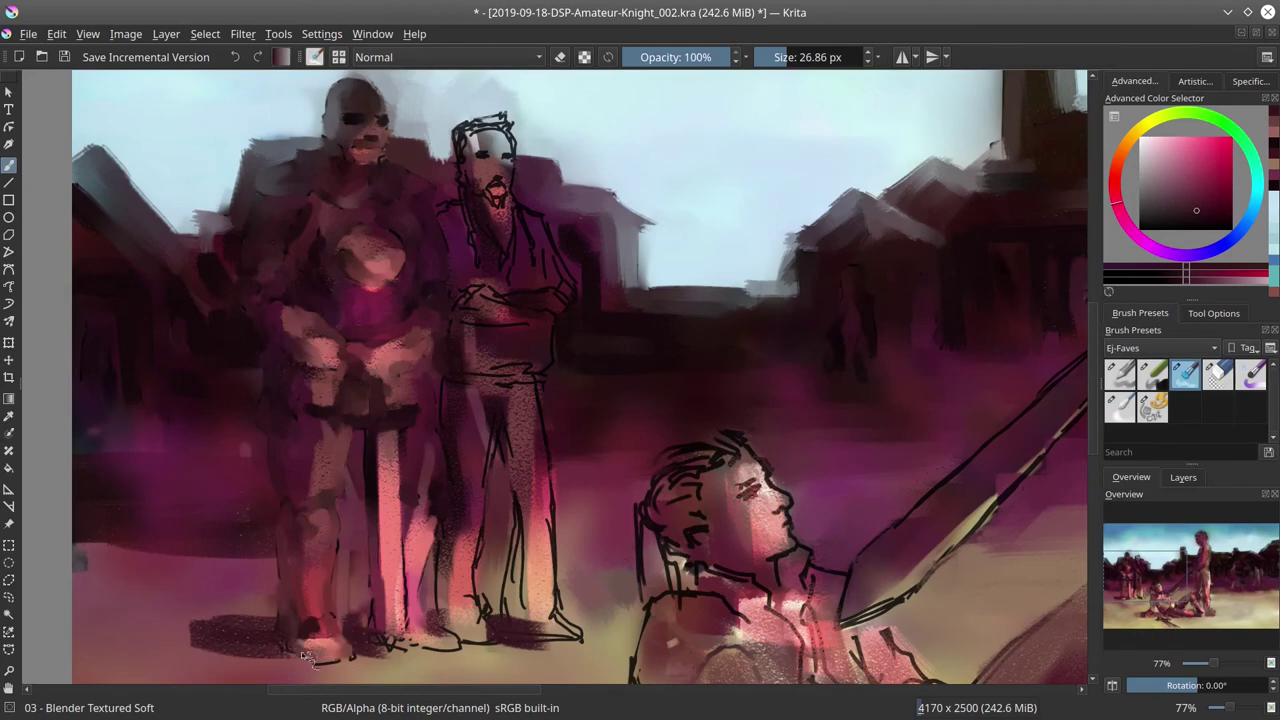
{"action": "mouse_move", "coordinate": [301, 651]}
{"action": "left_mouse_down"}
{"action": "mouse_move", "coordinate": [356, 618]}
{"action": "mouse_move", "coordinate": [395, 641]}
{"action": "mouse_move", "coordinate": [390, 559]}
{"action": "mouse_move", "coordinate": [431, 635]}
{"action": "mouse_move", "coordinate": [408, 651]}
{"action": "mouse_move", "coordinate": [469, 497]}
{"action": "mouse_move", "coordinate": [485, 536]}
{"action": "mouse_move", "coordinate": [483, 618]}
{"action": "left_mouse_up"}
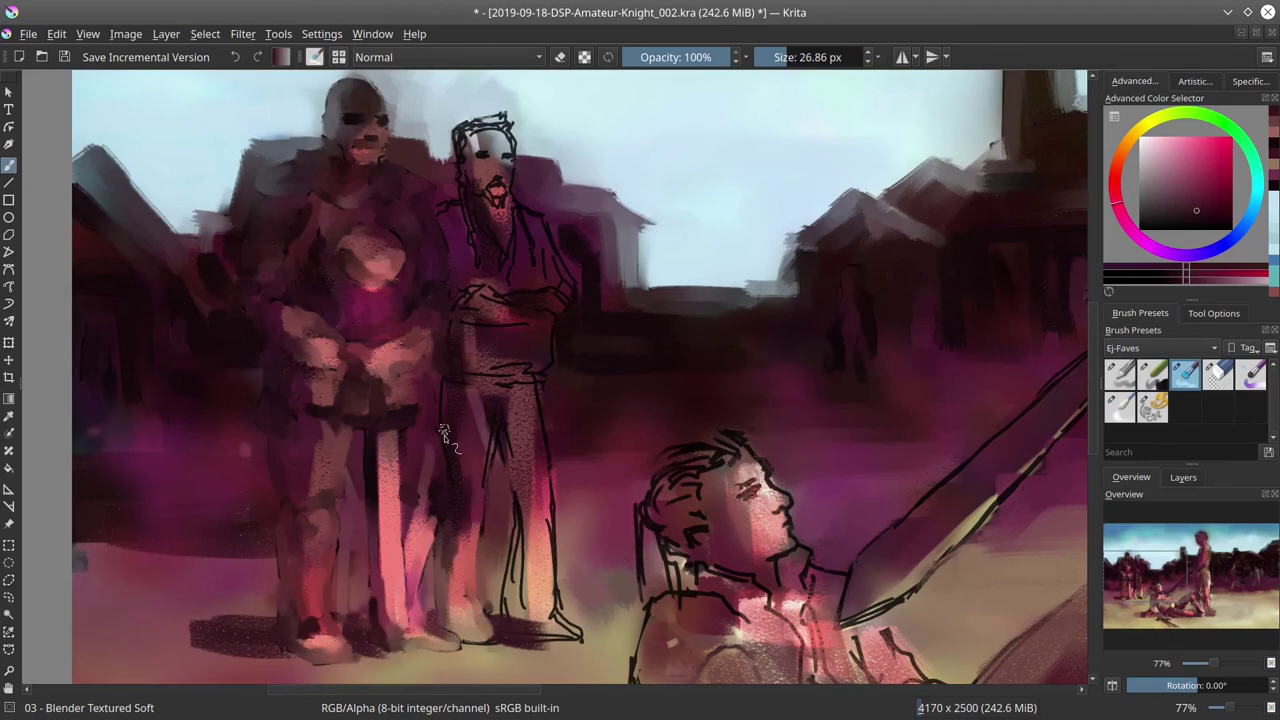
Soften the second onlooker's waist, lower leg and torso sketch lines
{"action": "mouse_move", "coordinate": [470, 377]}
{"action": "left_mouse_down"}
{"action": "mouse_move", "coordinate": [540, 368]}
{"action": "mouse_move", "coordinate": [542, 465]}
{"action": "left_mouse_up"}
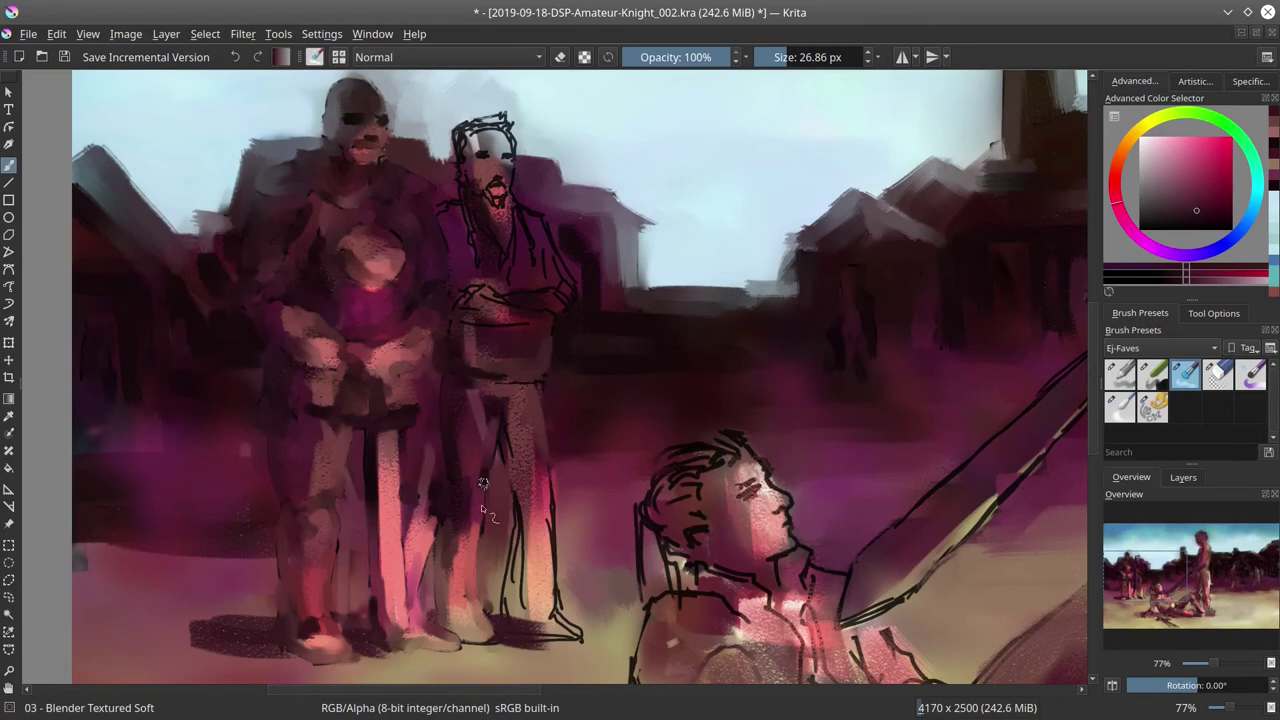
{"action": "mouse_move", "coordinate": [524, 600]}
{"action": "left_mouse_down"}
{"action": "mouse_move", "coordinate": [552, 460]}
{"action": "mouse_move", "coordinate": [566, 620]}
{"action": "mouse_move", "coordinate": [580, 640]}
{"action": "mouse_move", "coordinate": [621, 613]}
{"action": "left_mouse_up"}
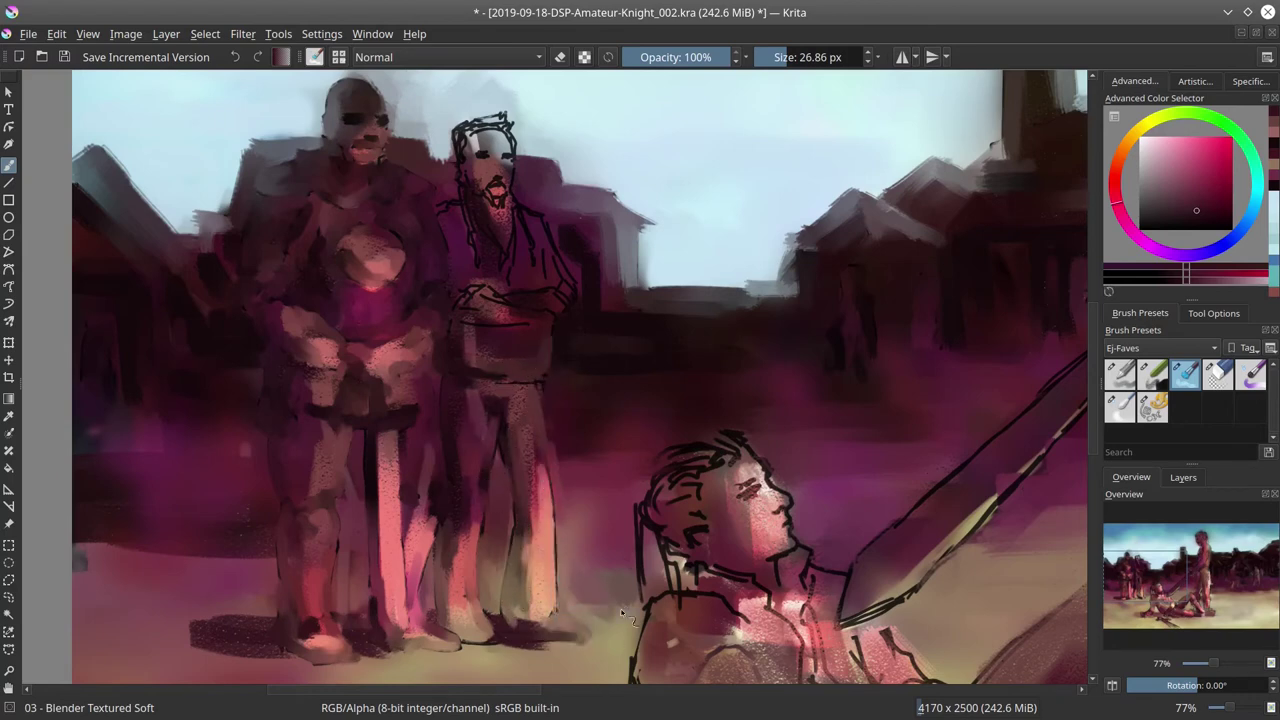
{"action": "mouse_move", "coordinate": [486, 322]}
{"action": "left_mouse_down"}
{"action": "mouse_move", "coordinate": [497, 283]}
{"action": "mouse_move", "coordinate": [473, 246]}
{"action": "mouse_move", "coordinate": [503, 333]}
{"action": "mouse_move", "coordinate": [526, 227]}
{"action": "mouse_move", "coordinate": [556, 310]}
{"action": "mouse_move", "coordinate": [561, 265]}
{"action": "mouse_move", "coordinate": [517, 211]}
{"action": "mouse_move", "coordinate": [462, 198]}
{"action": "mouse_move", "coordinate": [437, 209]}
{"action": "mouse_move", "coordinate": [490, 143]}
{"action": "mouse_move", "coordinate": [468, 157]}
{"action": "mouse_move", "coordinate": [497, 145]}
{"action": "mouse_move", "coordinate": [508, 168]}
{"action": "mouse_move", "coordinate": [479, 155]}
{"action": "mouse_move", "coordinate": [488, 142]}
{"action": "mouse_move", "coordinate": [474, 148]}
{"action": "mouse_move", "coordinate": [510, 143]}
{"action": "mouse_move", "coordinate": [493, 197]}
{"action": "left_mouse_up"}
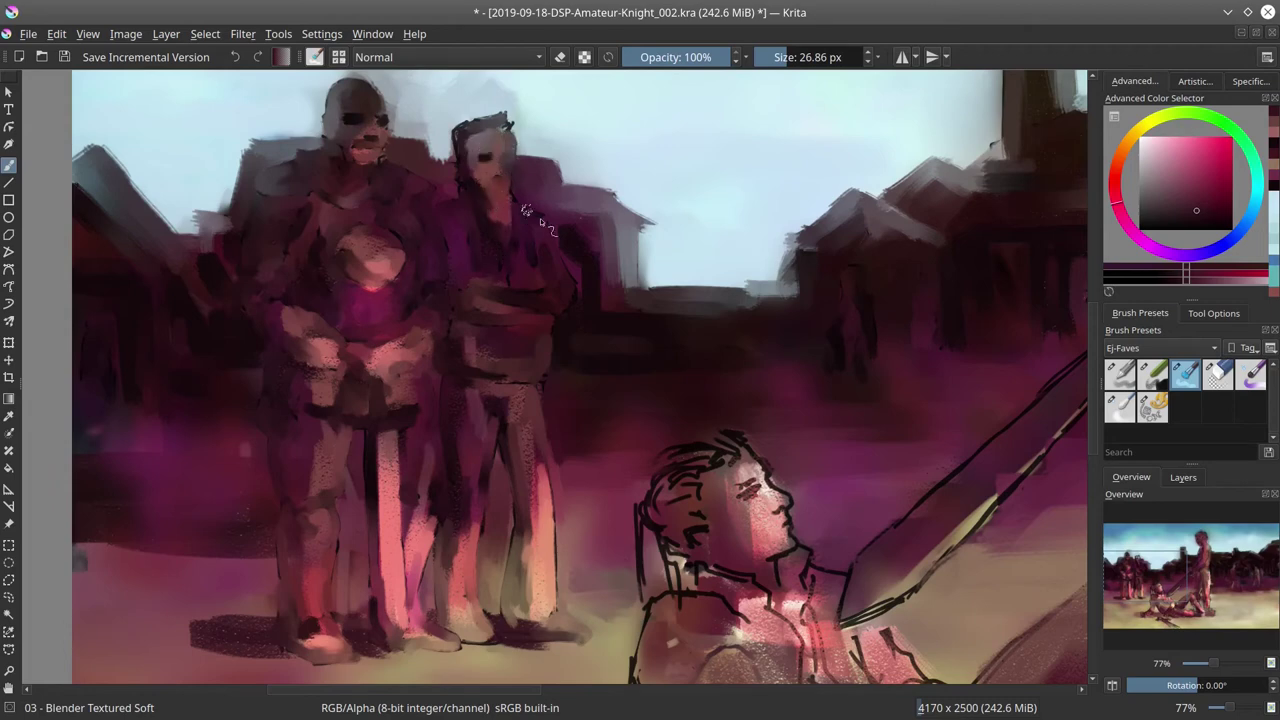
{"action": "scroll", "coordinate": [780, 358], "scroll_direction": "down", "scroll_amount": 5}
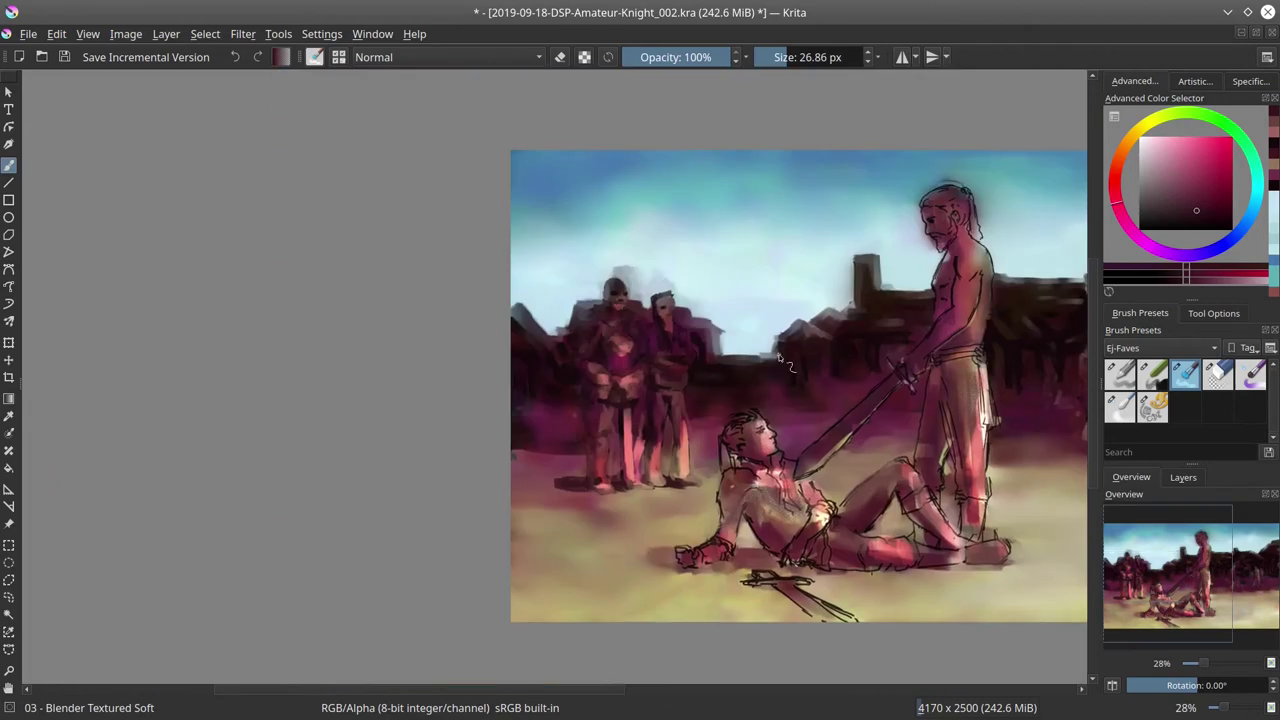
Save, then paint a light tan stroke along the sandy ground with the Basic-4 Flow Opacity brush
{"action": "left_click", "coordinate": [63, 58]}
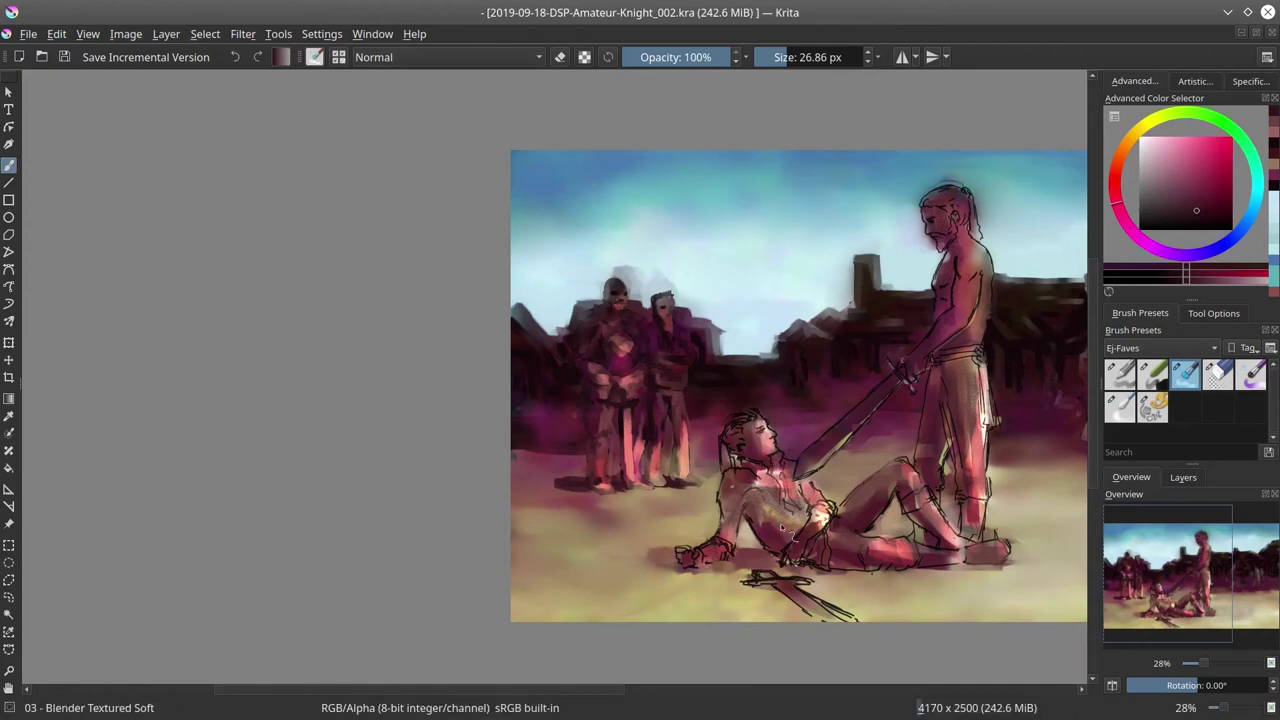
{"action": "scroll", "coordinate": [779, 466], "scroll_direction": "down", "scroll_amount": 3}
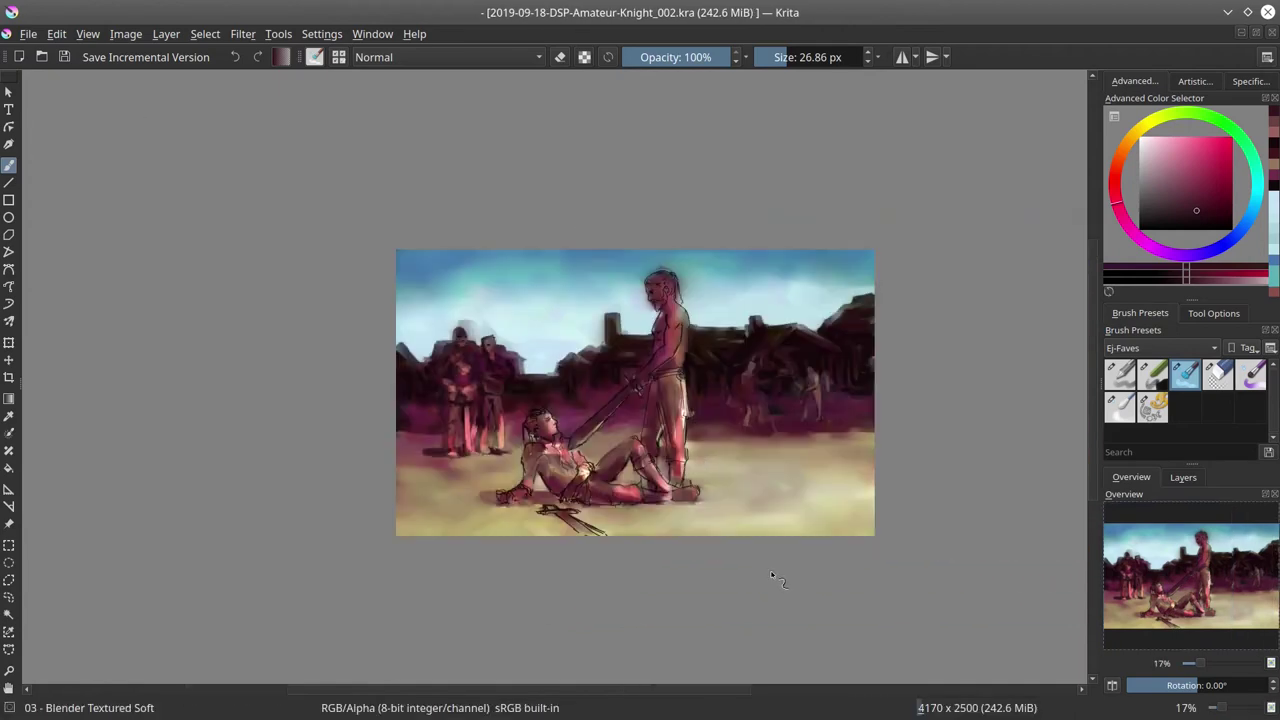
{"action": "key", "text": "slash"}
{"action": "left_click_drag", "start_coordinate": [752, 546], "coordinate": [444, 476]}
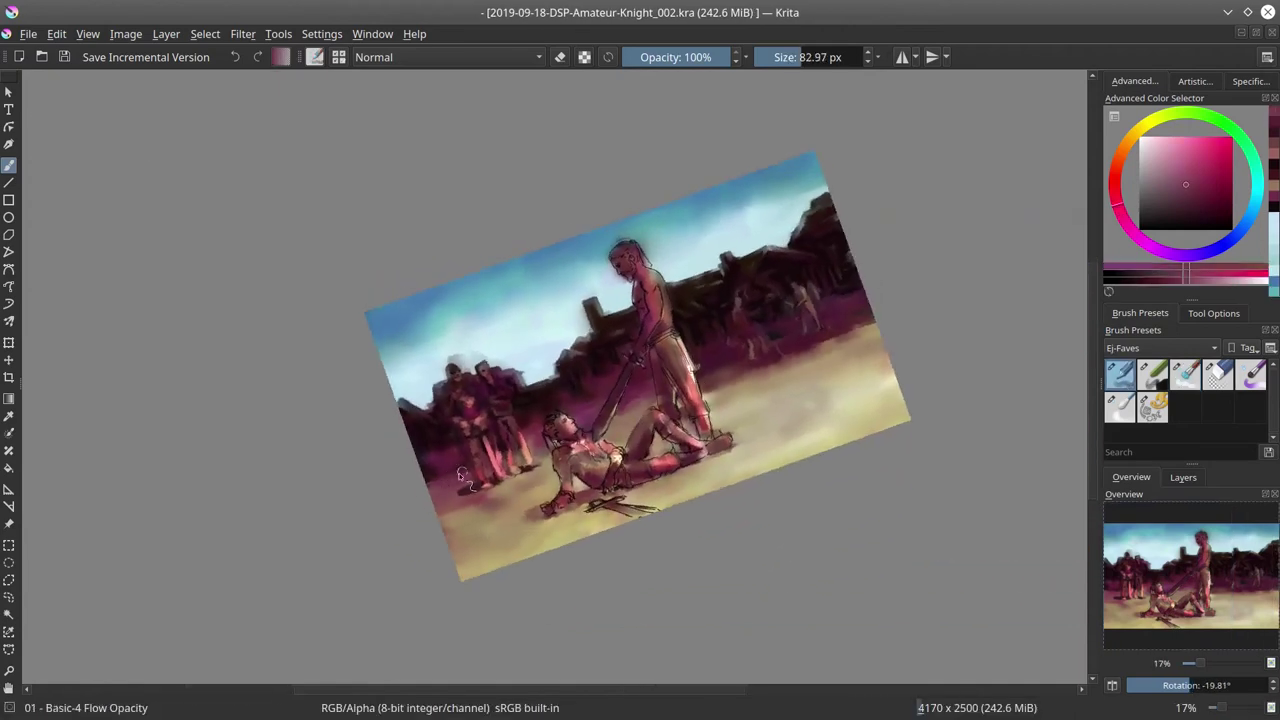
{"action": "left_click", "coordinate": [481, 506], "text": "ctrl"}
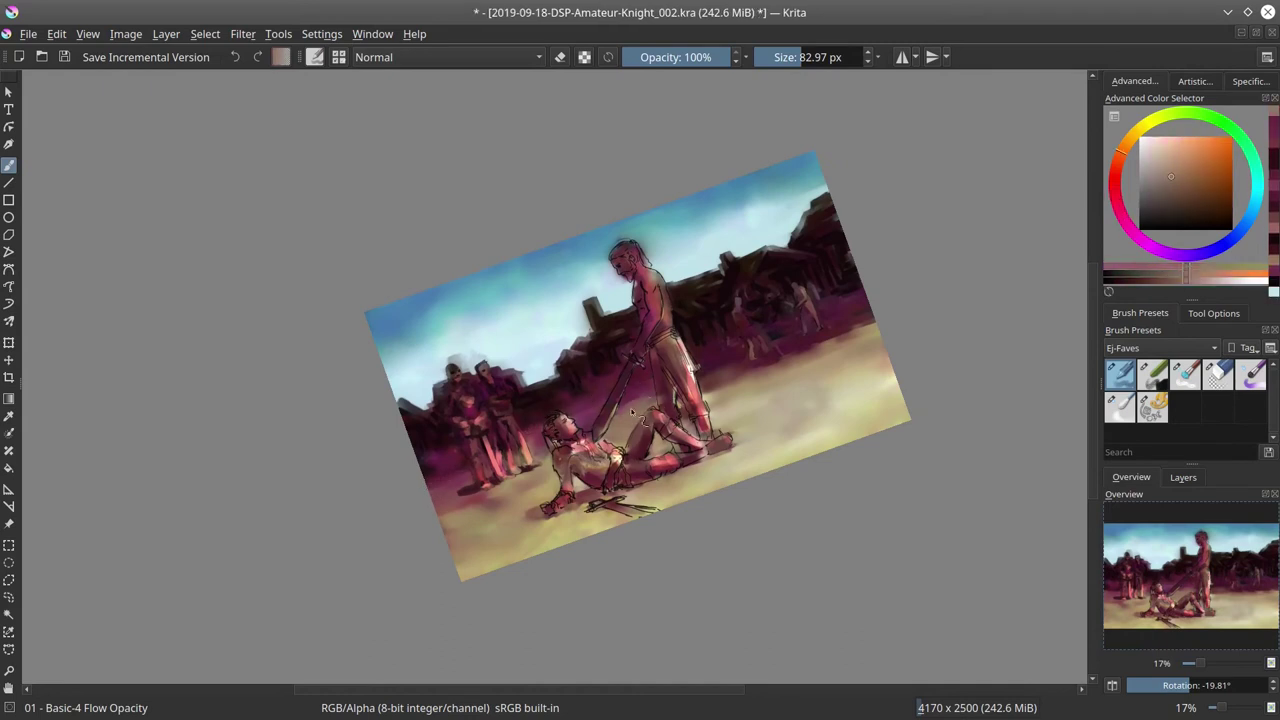
{"action": "left_click_drag", "start_coordinate": [505, 530], "coordinate": [600, 492]}
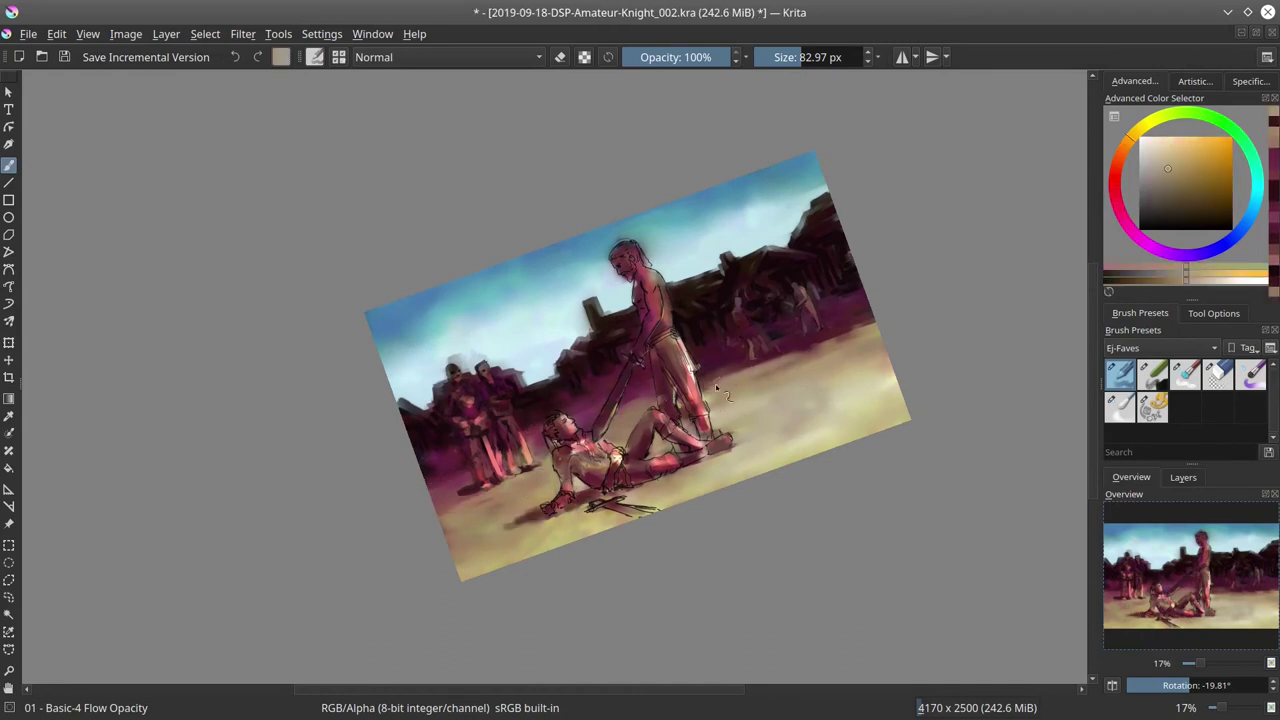
Refine the tan colour, sample dark magenta and light tan, level and mirror the view, and save
{"action": "left_click", "coordinate": [742, 369], "text": "ctrl"}
{"action": "left_click", "coordinate": [790, 360], "text": "ctrl"}
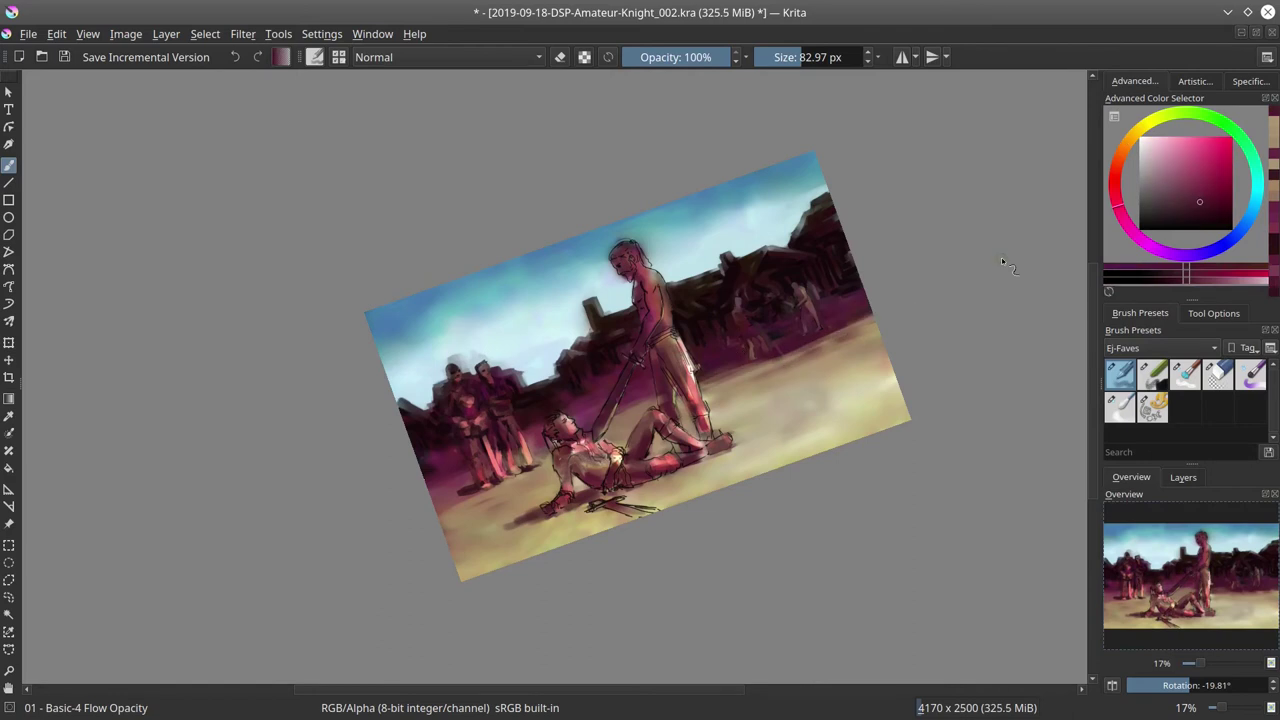
{"action": "key", "text": "5"}
{"action": "key", "text": "m"}
{"action": "left_click", "coordinate": [400, 456], "text": "ctrl"}
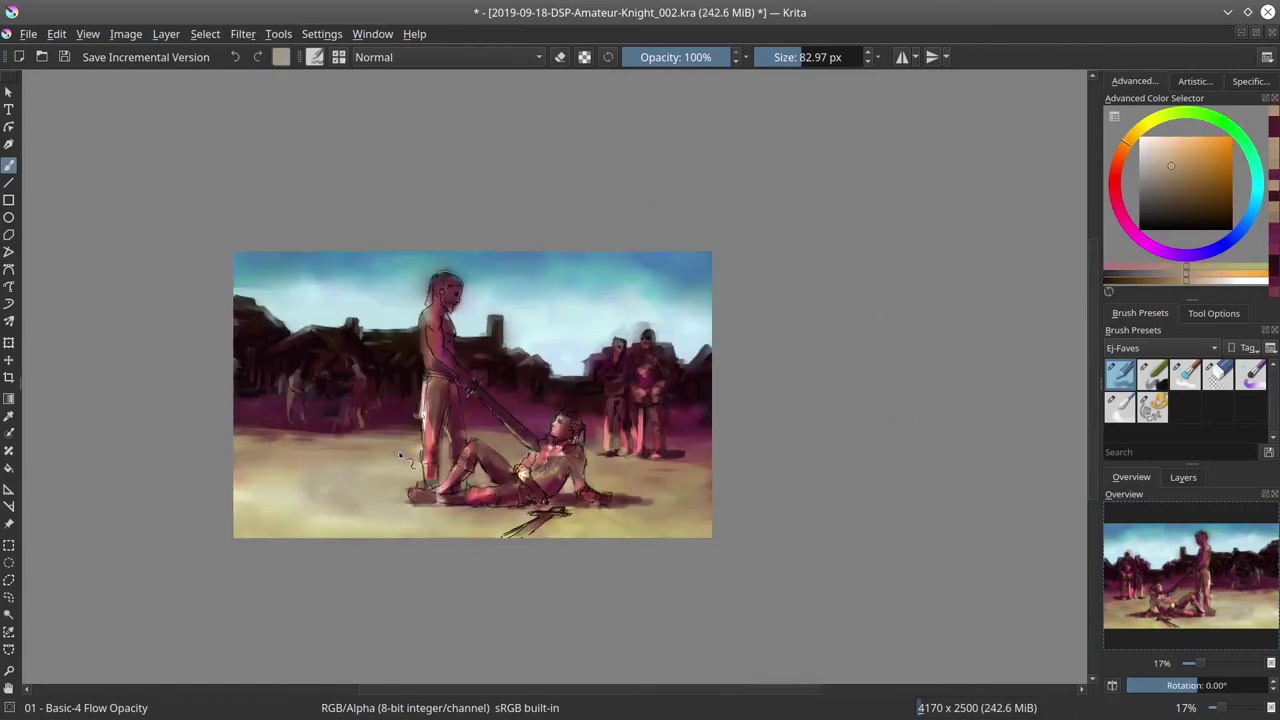
{"action": "left_click", "coordinate": [65, 59]}
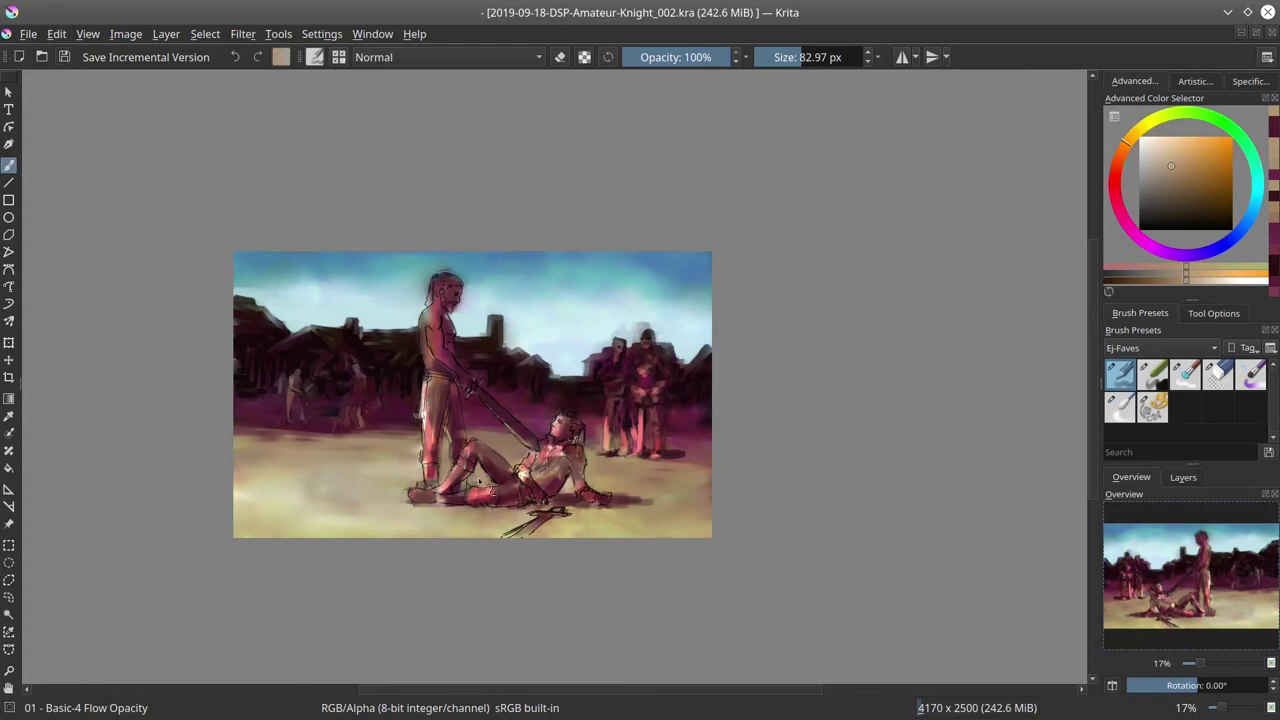
{"action": "key", "text": "/"}
{"action": "scroll", "coordinate": [457, 360], "scroll_direction": "up", "scroll_amount": 5}
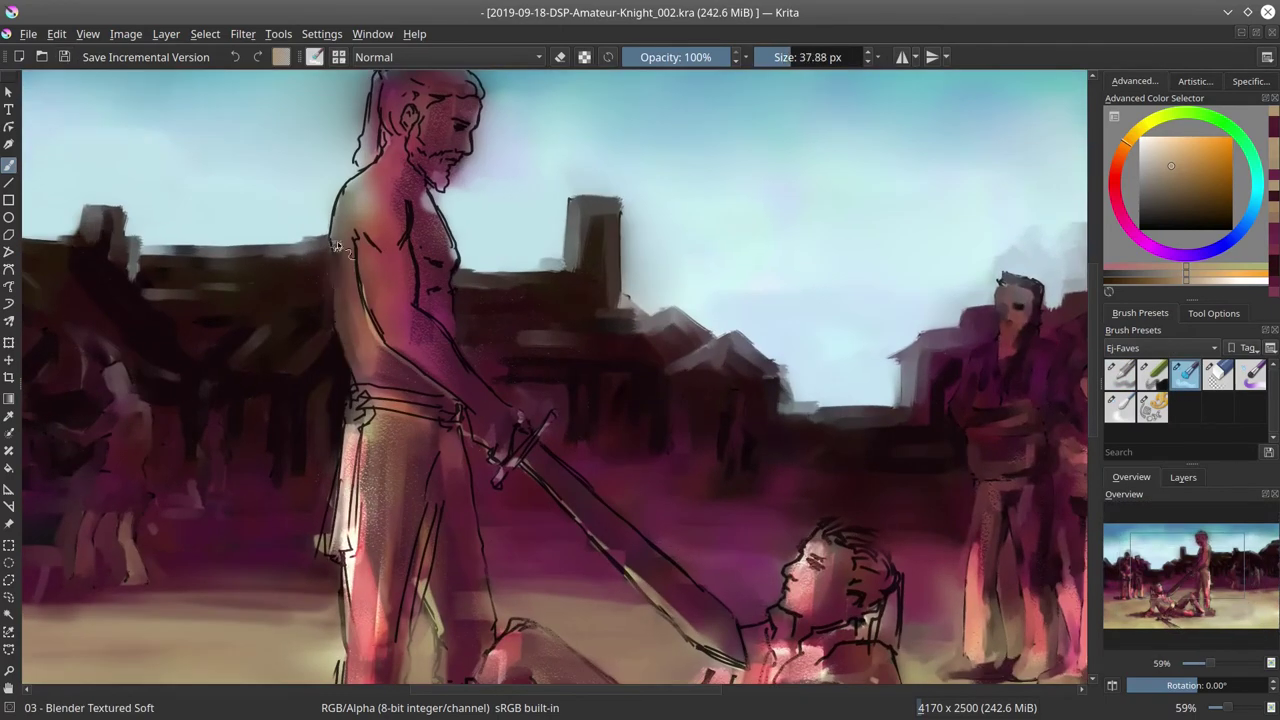
Brighten the knight's shoulder edge in a reddish colour and smooth and darken his chest
{"action": "left_click", "coordinate": [337, 246], "text": "ctrl"}
{"action": "mouse_move", "coordinate": [337, 300]}
{"action": "left_mouse_down"}
{"action": "mouse_move", "coordinate": [352, 183]}
{"action": "mouse_move", "coordinate": [364, 215]}
{"action": "left_mouse_up"}
{"action": "left_click", "coordinate": [1152, 374]}
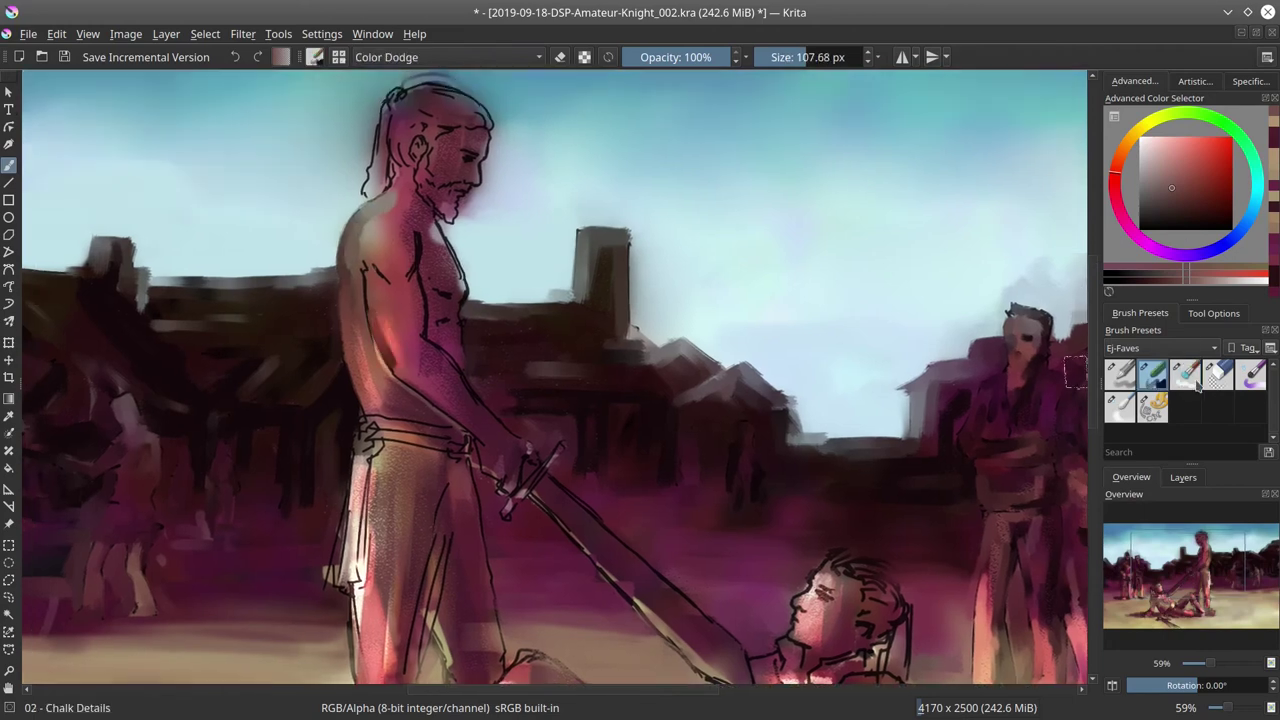
{"action": "left_click", "coordinate": [1185, 374]}
{"action": "mouse_move", "coordinate": [392, 335]}
{"action": "left_mouse_down"}
{"action": "mouse_move", "coordinate": [385, 365]}
{"action": "mouse_move", "coordinate": [378, 270]}
{"action": "mouse_move", "coordinate": [428, 258]}
{"action": "mouse_move", "coordinate": [432, 328]}
{"action": "mouse_move", "coordinate": [466, 296]}
{"action": "mouse_move", "coordinate": [405, 378]}
{"action": "left_mouse_up"}
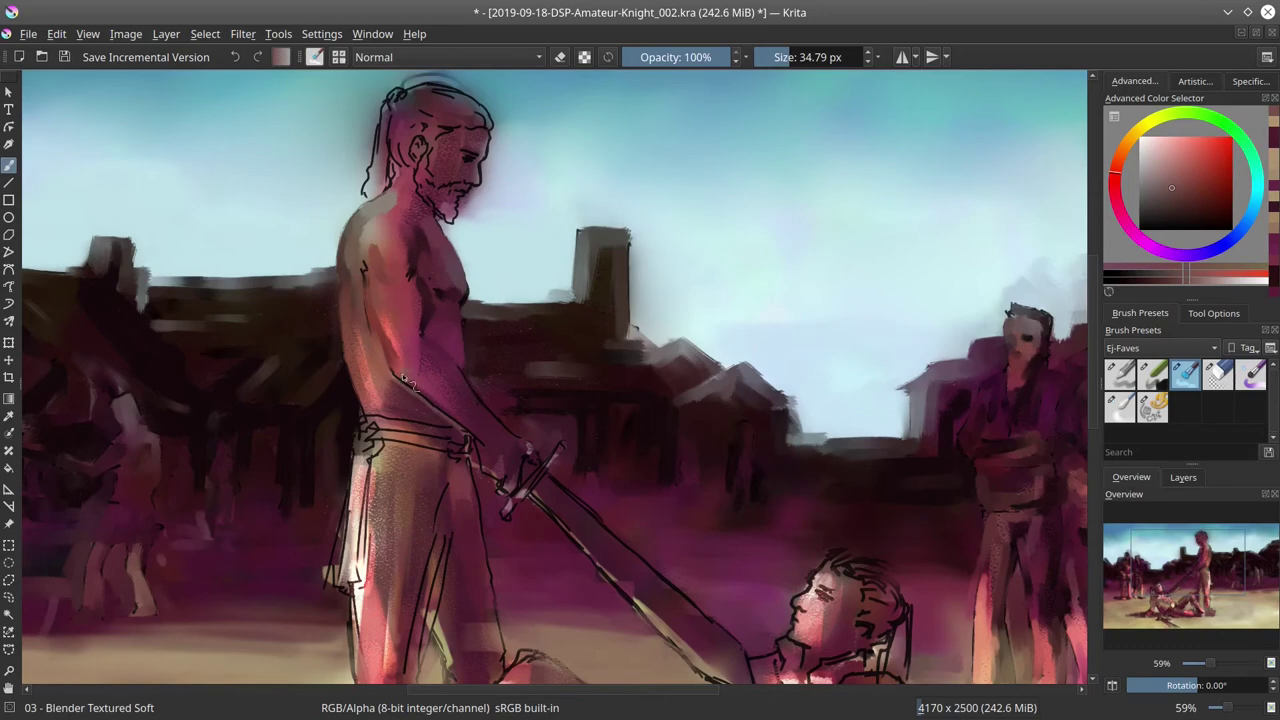
Soften the hair atop the knight's head and near his ear, and blend the jaw and beard hatching
{"action": "scroll", "coordinate": [372, 323], "scroll_direction": "up", "scroll_amount": 1}
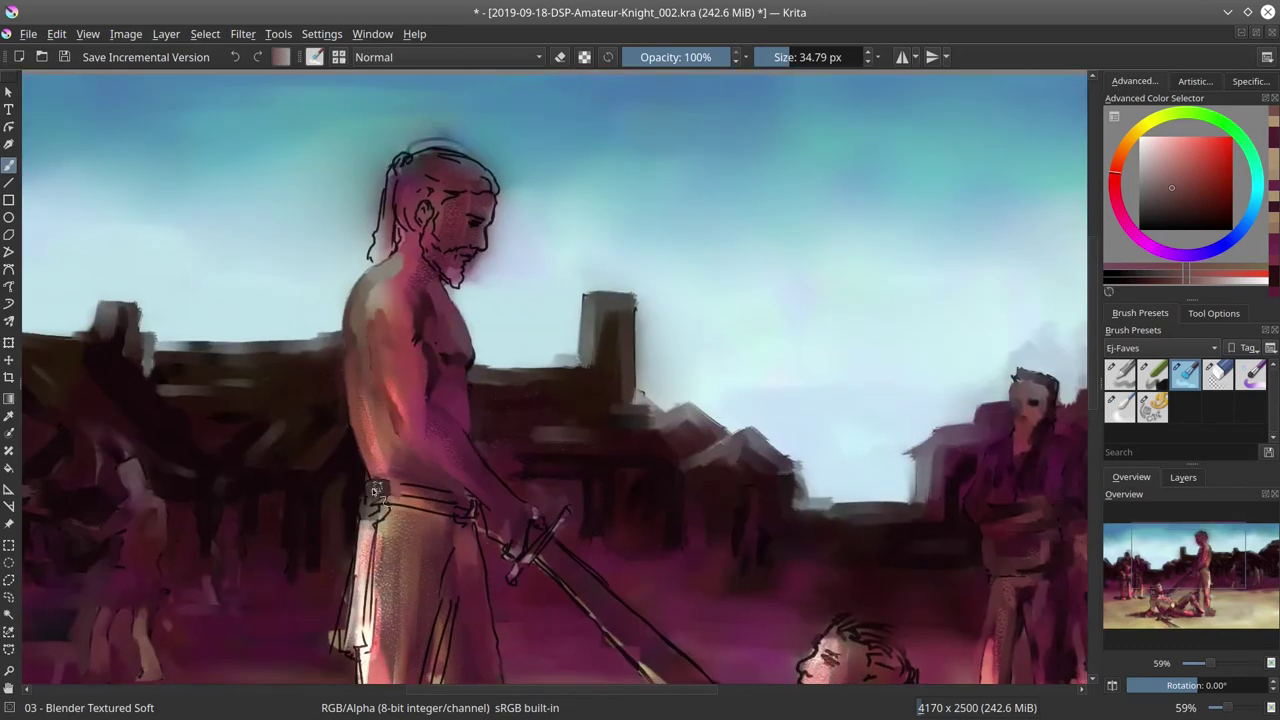
{"action": "scroll", "coordinate": [470, 515], "scroll_direction": "up", "scroll_amount": 2}
{"action": "key", "text": "bracketleft"}
{"action": "mouse_move", "coordinate": [400, 300]}
{"action": "left_mouse_down"}
{"action": "mouse_move", "coordinate": [396, 200]}
{"action": "mouse_move", "coordinate": [415, 180]}
{"action": "mouse_move", "coordinate": [480, 180]}
{"action": "mouse_move", "coordinate": [510, 225]}
{"action": "left_mouse_up"}
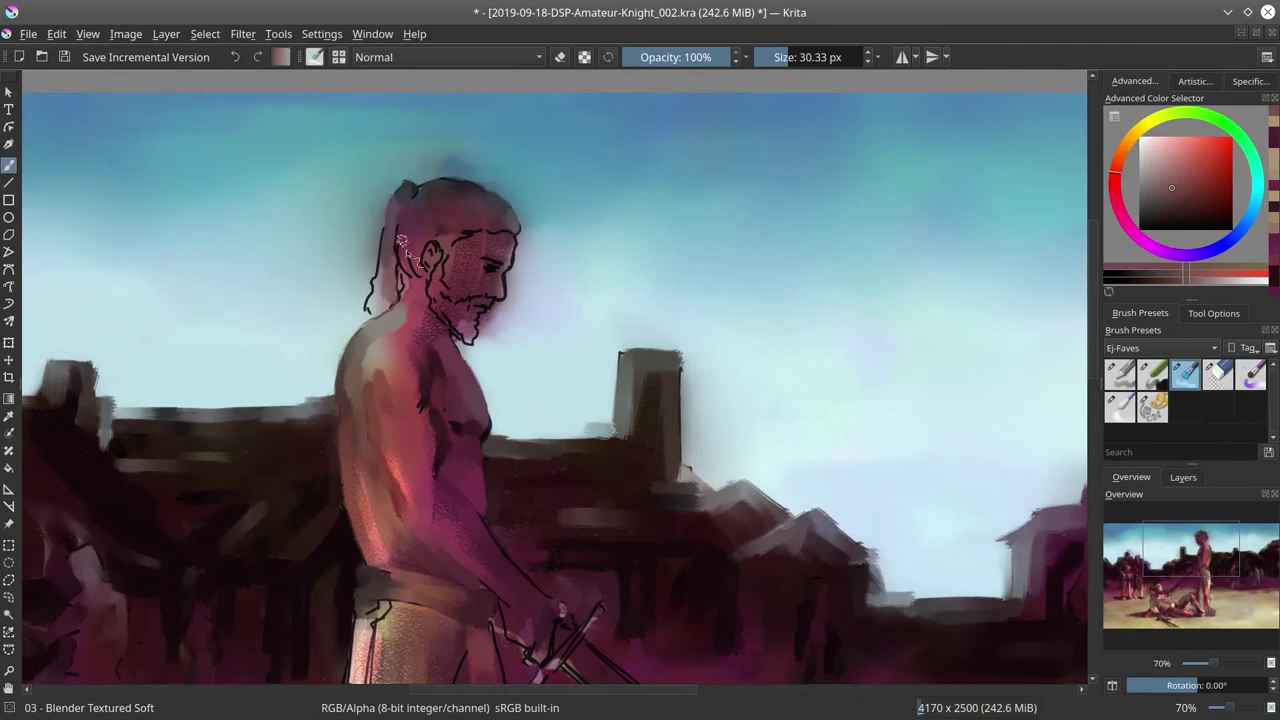
{"action": "key", "text": "bracketleft"}
{"action": "mouse_move", "coordinate": [400, 240]}
{"action": "left_mouse_down"}
{"action": "mouse_move", "coordinate": [420, 275]}
{"action": "mouse_move", "coordinate": [372, 300]}
{"action": "left_mouse_up"}
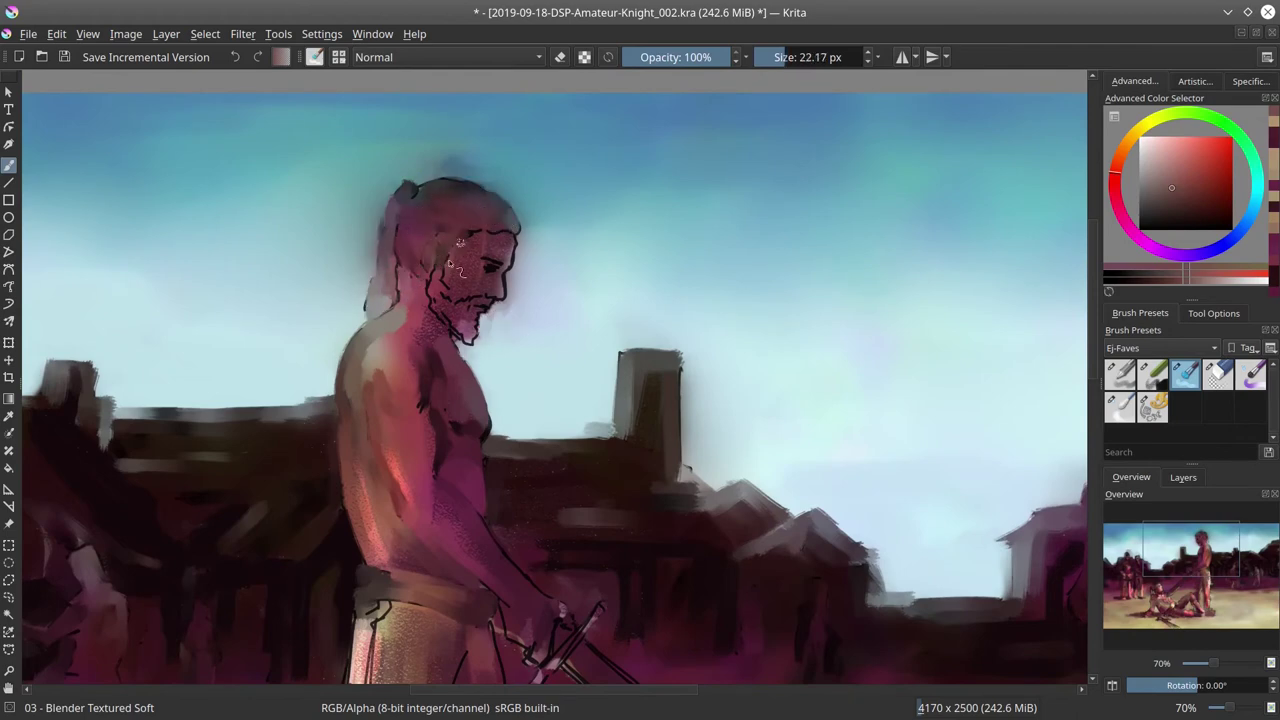
{"action": "key", "text": "bracketright"}
{"action": "key", "text": "bracketright"}
{"action": "key", "text": "bracketright"}
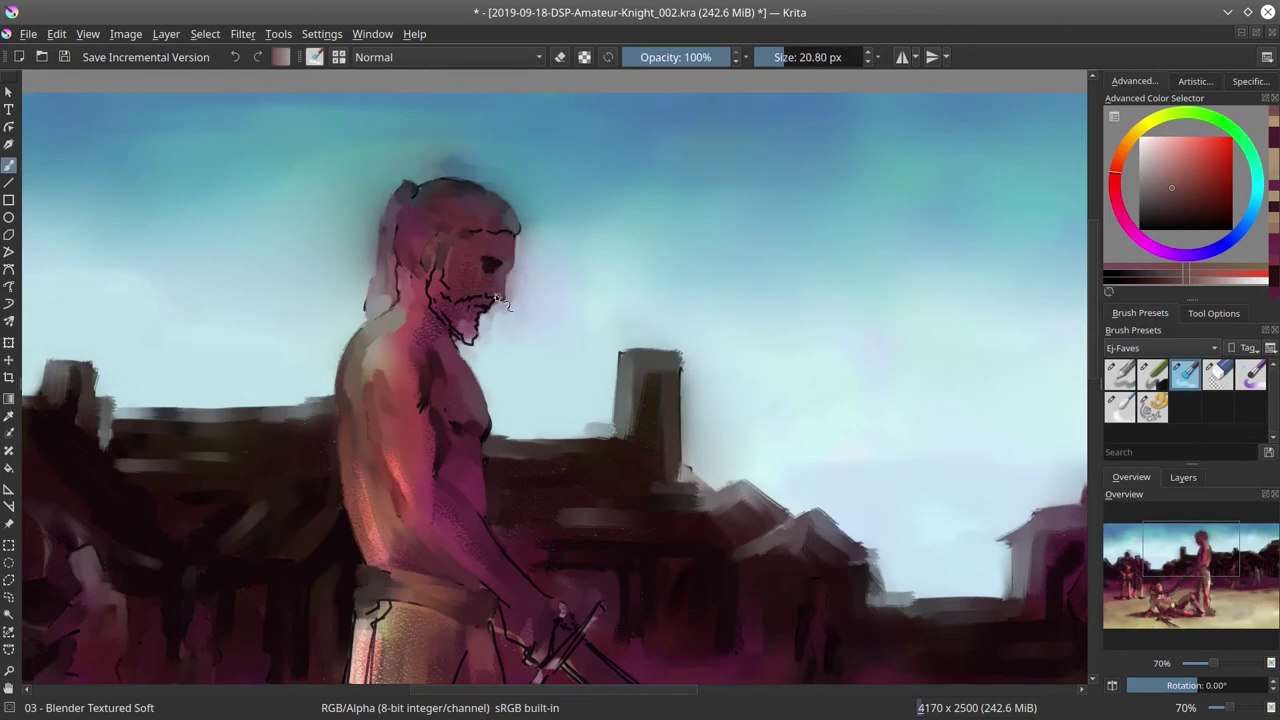
{"action": "left_click_drag", "start_coordinate": [444, 284], "coordinate": [468, 302]}
Repaint the left edge of the knight's leg with a resized blender brush
{"action": "key", "text": "bracketleft"}
{"action": "key", "text": "bracketleft"}
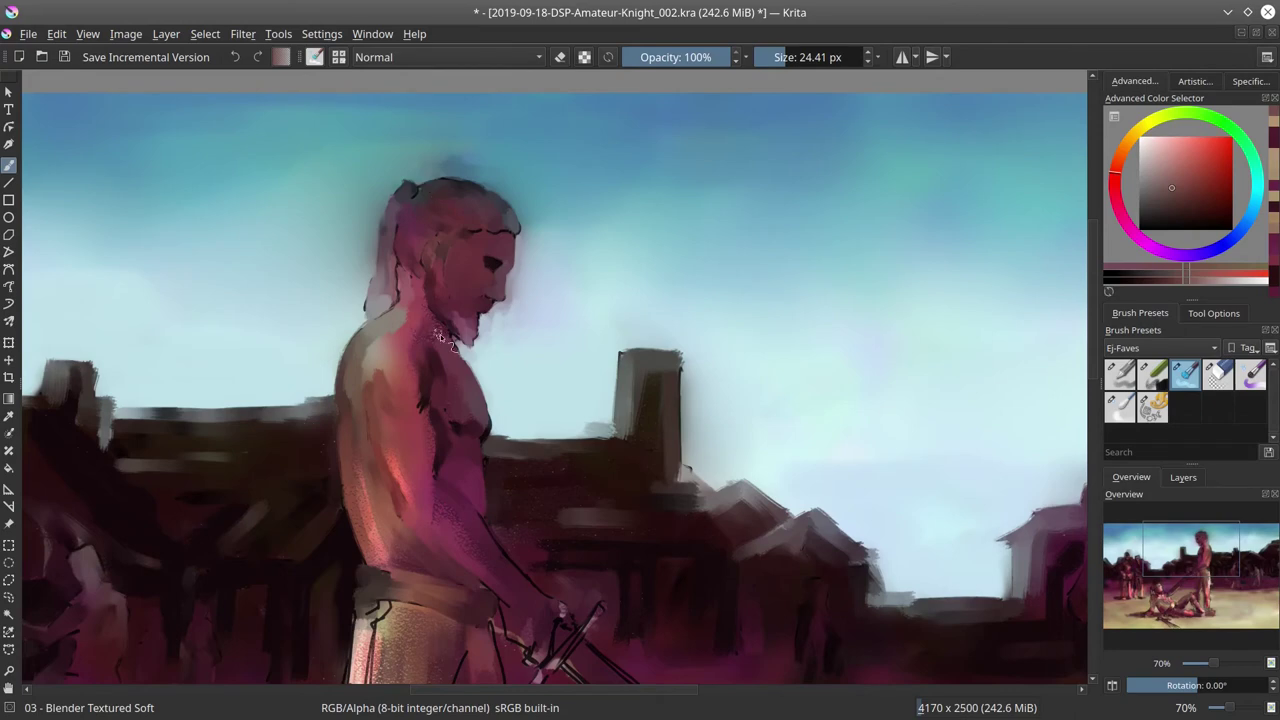
{"action": "left_click_drag", "start_coordinate": [459, 424], "coordinate": [442, 482]}
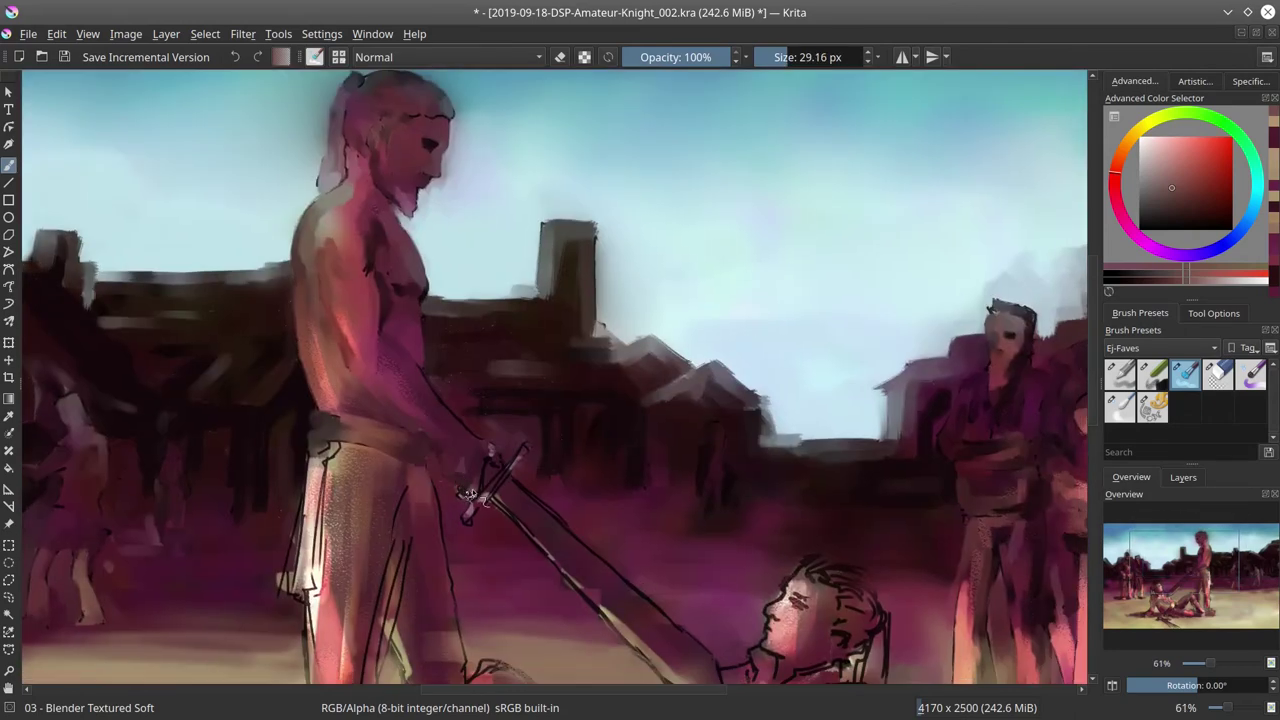
{"action": "scroll", "coordinate": [388, 257], "scroll_direction": "down", "scroll_amount": 3}
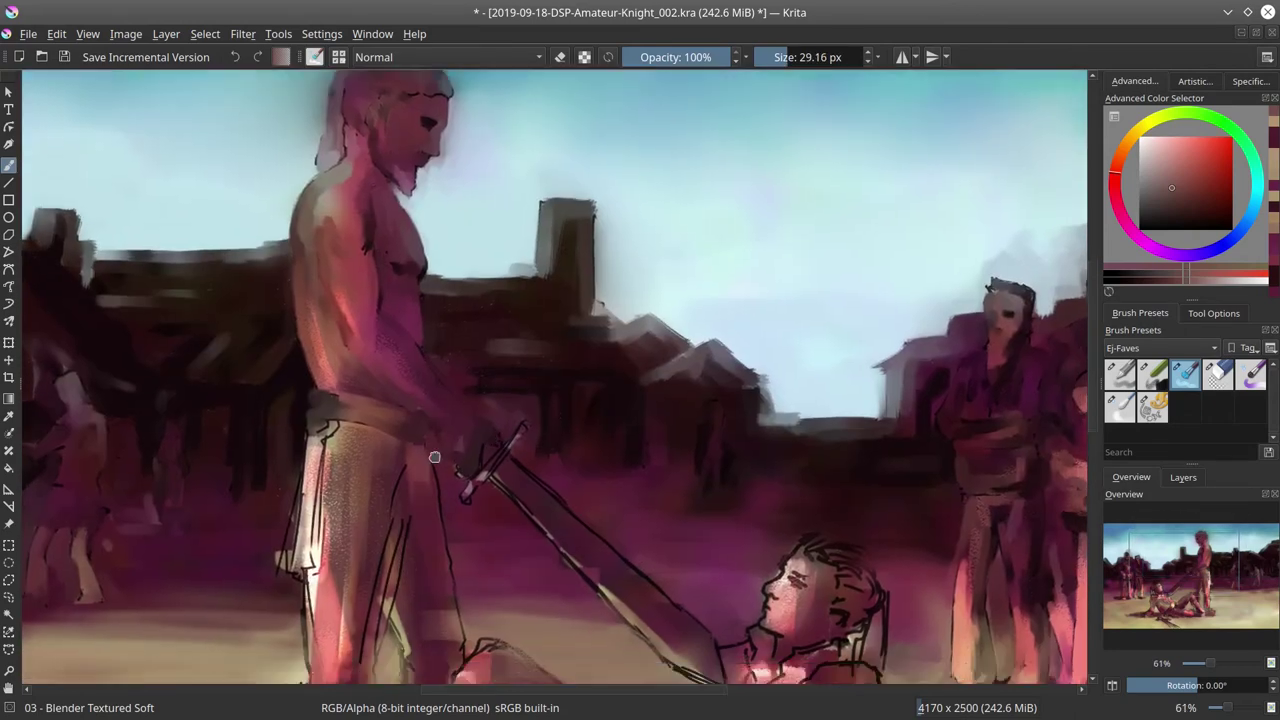
{"action": "key", "text": "bracketleft"}
{"action": "key", "text": "bracketleft"}
{"action": "key", "text": "bracketright"}
{"action": "key", "text": "bracketright"}
{"action": "mouse_move", "coordinate": [320, 365]}
{"action": "left_mouse_down"}
{"action": "mouse_move", "coordinate": [285, 525]}
{"action": "mouse_move", "coordinate": [300, 500]}
{"action": "mouse_move", "coordinate": [309, 375]}
{"action": "mouse_move", "coordinate": [295, 545]}
{"action": "mouse_move", "coordinate": [322, 400]}
{"action": "mouse_move", "coordinate": [305, 434]}
{"action": "left_mouse_up"}
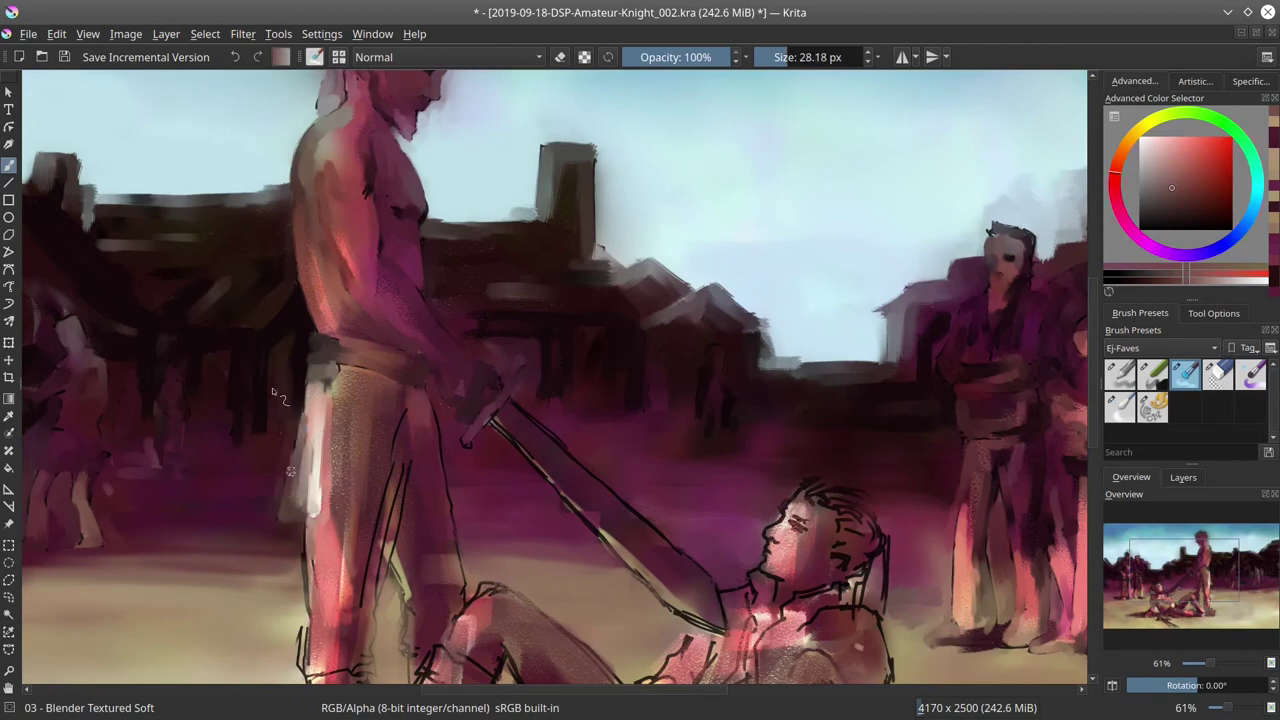
Repaint the back edge of the knight's standing leg up toward the hip, then save
{"action": "scroll", "coordinate": [296, 522], "scroll_direction": "down", "scroll_amount": 3}
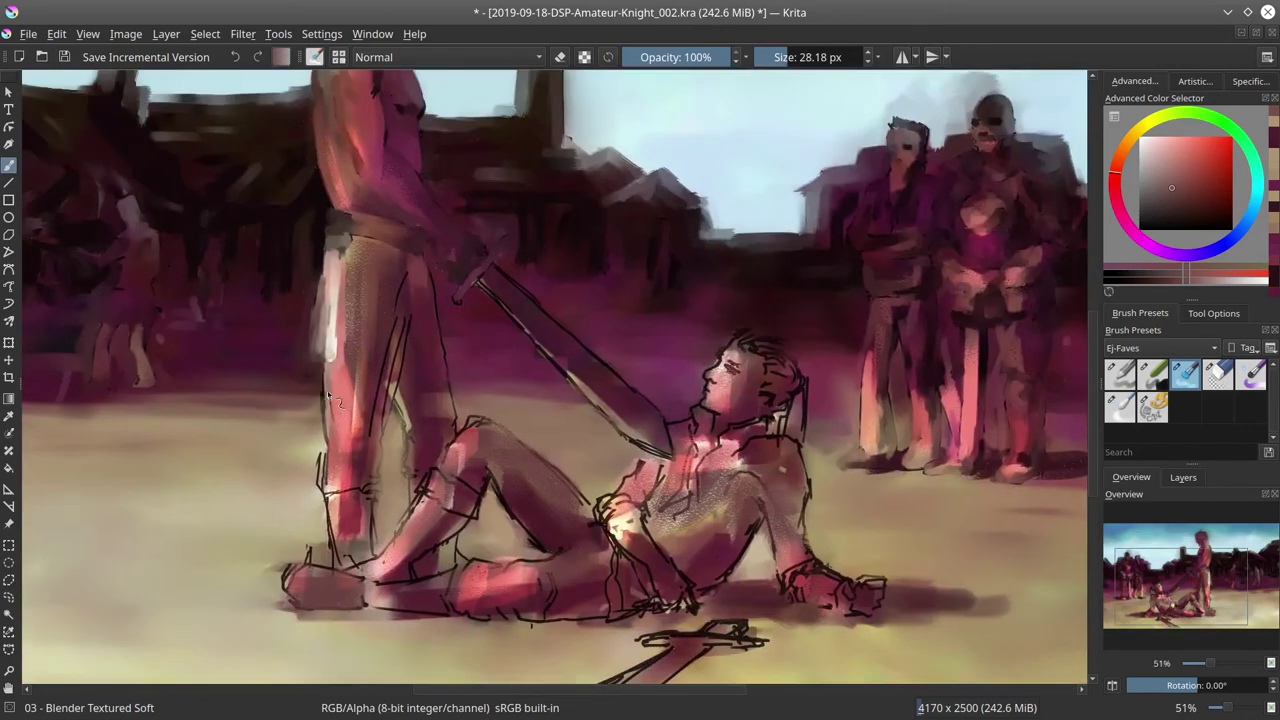
{"action": "key", "text": "bracketright"}
{"action": "key", "text": "bracketright"}
{"action": "key", "text": "bracketright"}
{"action": "mouse_move", "coordinate": [340, 488]}
{"action": "left_mouse_down"}
{"action": "mouse_move", "coordinate": [400, 300]}
{"action": "mouse_move", "coordinate": [370, 482]}
{"action": "left_mouse_up"}
{"action": "left_click_drag", "start_coordinate": [400, 404], "coordinate": [399, 439]}
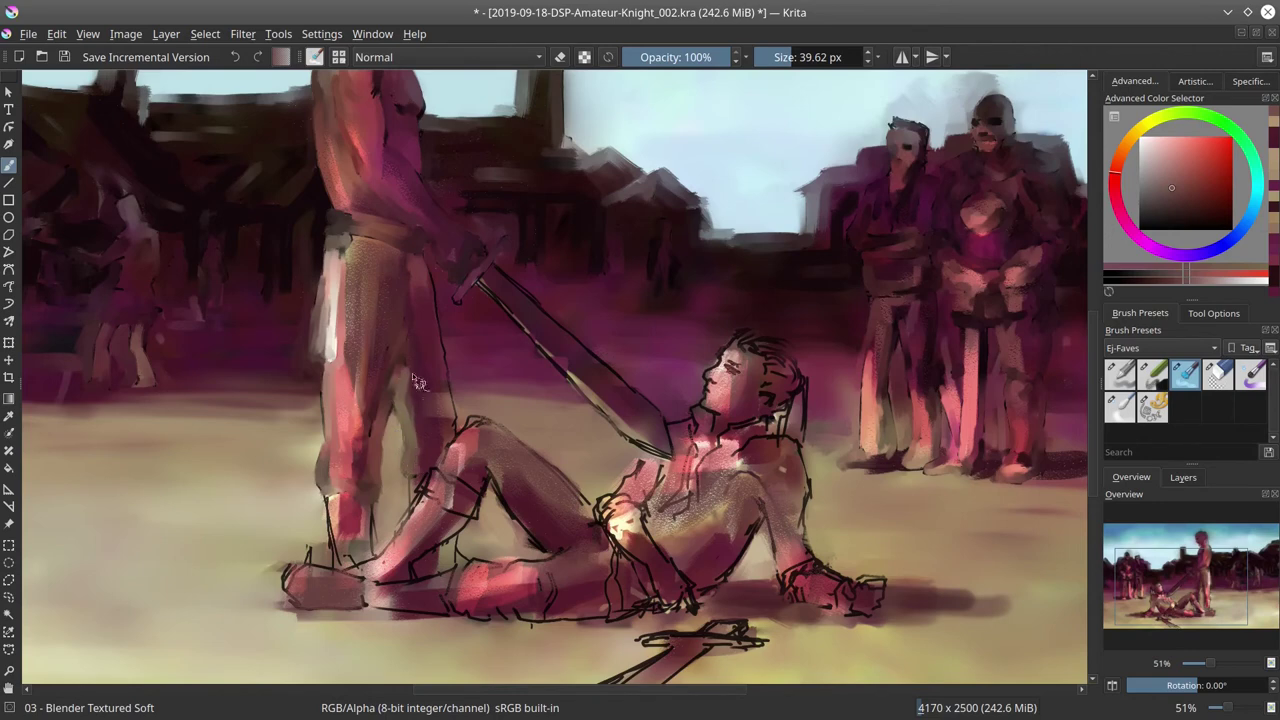
{"action": "mouse_move", "coordinate": [418, 382]}
{"action": "left_mouse_down"}
{"action": "mouse_move", "coordinate": [450, 440]}
{"action": "mouse_move", "coordinate": [425, 290]}
{"action": "left_mouse_up"}
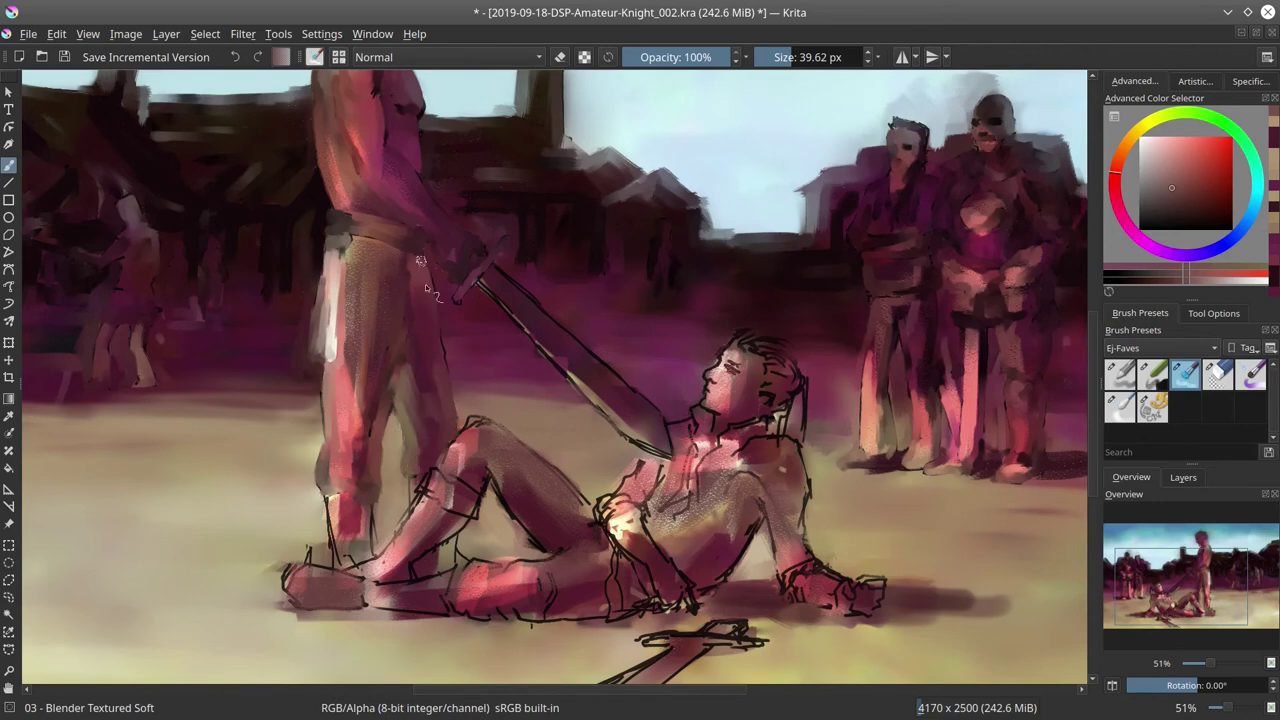
{"action": "left_click", "coordinate": [64, 60]}
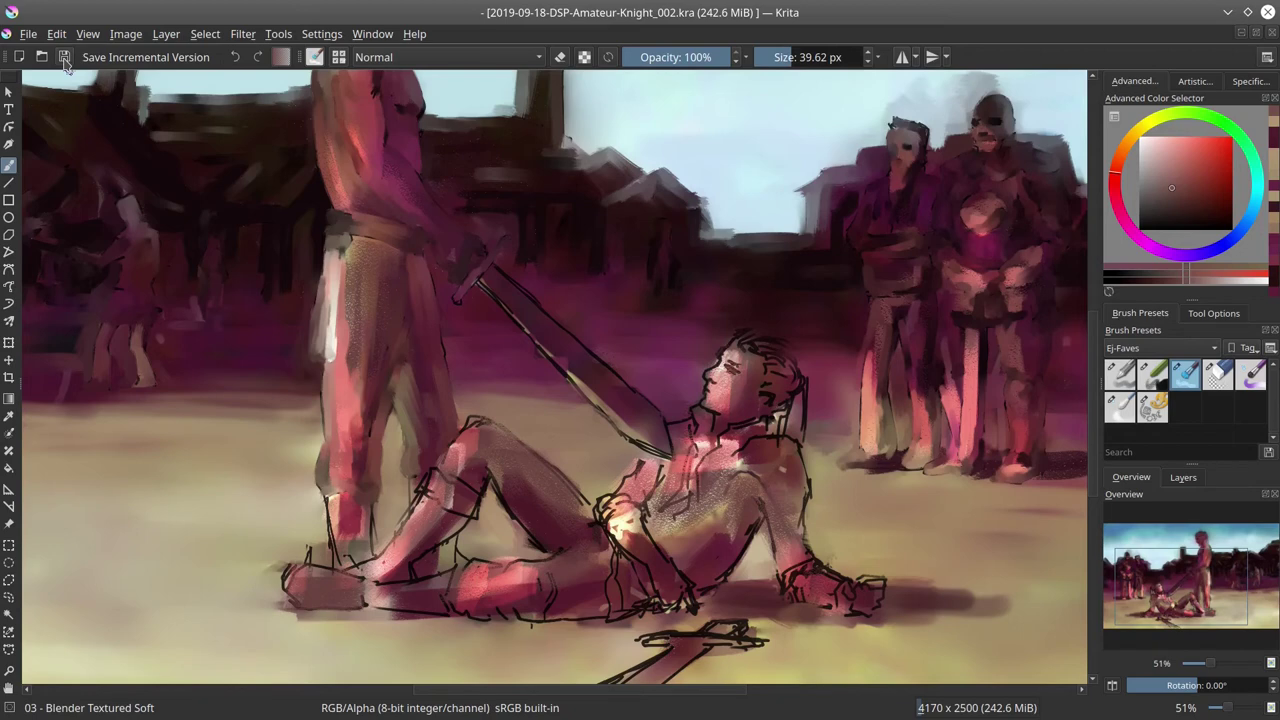
Smooth the knight's lower legs and the fallen man's thigh, knee and leg down to the foot
{"action": "mouse_move", "coordinate": [330, 500]}
{"action": "left_mouse_down"}
{"action": "mouse_move", "coordinate": [331, 562]}
{"action": "mouse_move", "coordinate": [286, 565]}
{"action": "mouse_move", "coordinate": [360, 533]}
{"action": "mouse_move", "coordinate": [420, 485]}
{"action": "mouse_move", "coordinate": [447, 430]}
{"action": "mouse_move", "coordinate": [440, 370]}
{"action": "mouse_move", "coordinate": [336, 495]}
{"action": "mouse_move", "coordinate": [304, 600]}
{"action": "left_mouse_up"}
{"action": "mouse_move", "coordinate": [322, 548]}
{"action": "left_mouse_down"}
{"action": "mouse_move", "coordinate": [386, 555]}
{"action": "mouse_move", "coordinate": [426, 507]}
{"action": "mouse_move", "coordinate": [472, 500]}
{"action": "mouse_move", "coordinate": [418, 563]}
{"action": "mouse_move", "coordinate": [454, 560]}
{"action": "left_mouse_up"}
{"action": "key", "text": "bracketright"}
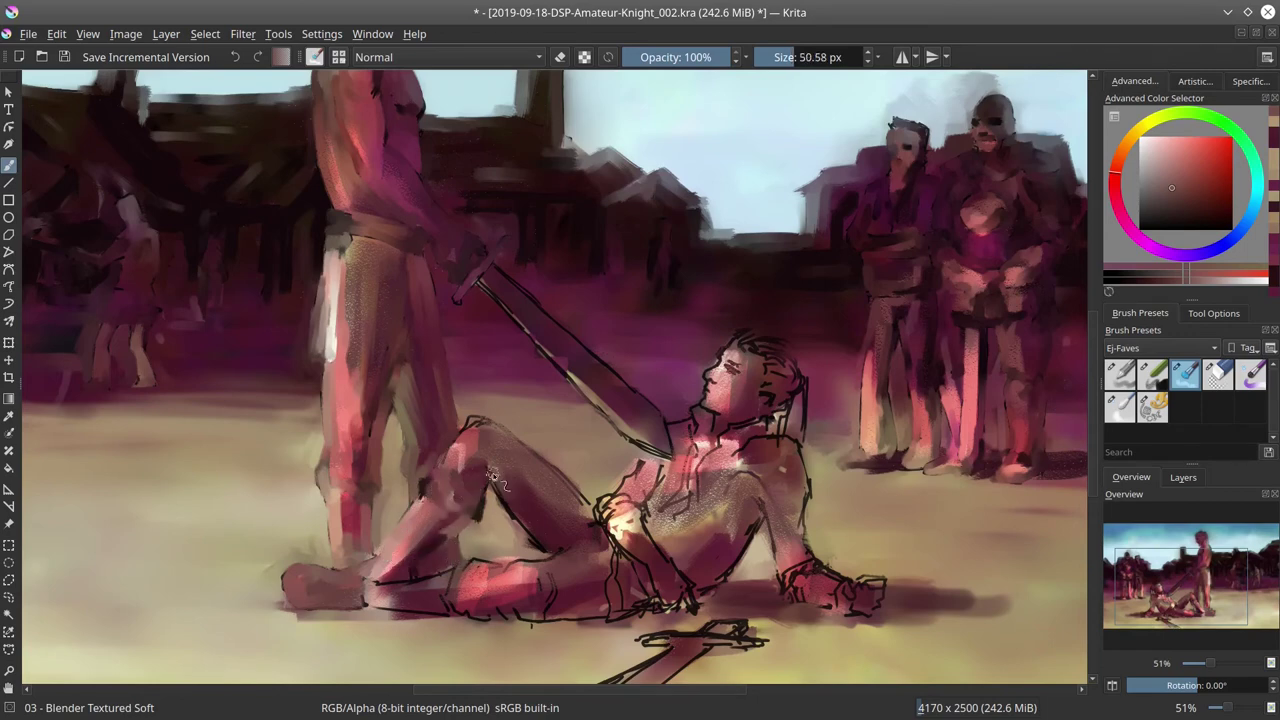
{"action": "mouse_move", "coordinate": [500, 485]}
{"action": "left_mouse_down"}
{"action": "mouse_move", "coordinate": [536, 537]}
{"action": "mouse_move", "coordinate": [453, 493]}
{"action": "mouse_move", "coordinate": [454, 456]}
{"action": "mouse_move", "coordinate": [495, 406]}
{"action": "mouse_move", "coordinate": [497, 488]}
{"action": "mouse_move", "coordinate": [550, 472]}
{"action": "left_mouse_up"}
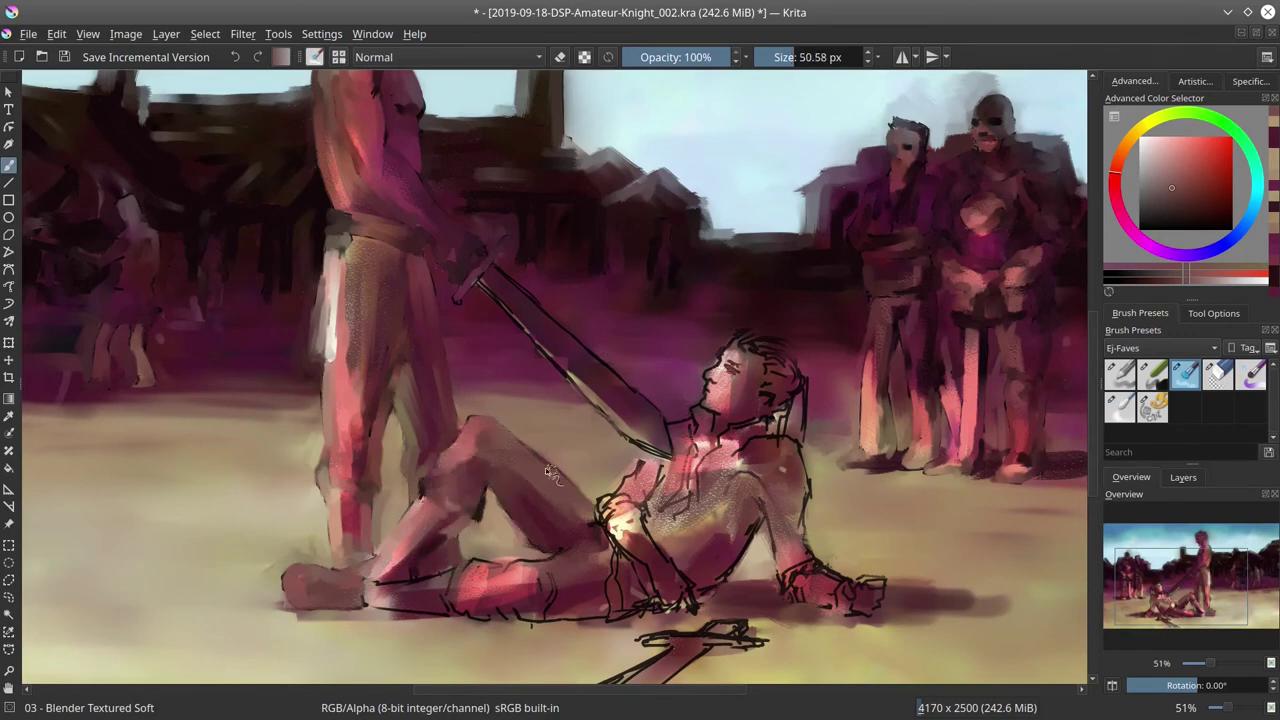
{"action": "mouse_move", "coordinate": [464, 420]}
{"action": "left_mouse_down"}
{"action": "mouse_move", "coordinate": [473, 513]}
{"action": "mouse_move", "coordinate": [410, 513]}
{"action": "mouse_move", "coordinate": [394, 590]}
{"action": "mouse_move", "coordinate": [407, 591]}
{"action": "mouse_move", "coordinate": [378, 617]}
{"action": "mouse_move", "coordinate": [463, 577]}
{"action": "mouse_move", "coordinate": [448, 585]}
{"action": "mouse_move", "coordinate": [478, 600]}
{"action": "mouse_move", "coordinate": [496, 550]}
{"action": "mouse_move", "coordinate": [519, 541]}
{"action": "mouse_move", "coordinate": [476, 507]}
{"action": "mouse_move", "coordinate": [531, 603]}
{"action": "mouse_move", "coordinate": [494, 612]}
{"action": "mouse_move", "coordinate": [405, 496]}
{"action": "mouse_move", "coordinate": [406, 477]}
{"action": "mouse_move", "coordinate": [486, 541]}
{"action": "mouse_move", "coordinate": [384, 600]}
{"action": "mouse_move", "coordinate": [560, 593]}
{"action": "mouse_move", "coordinate": [593, 608]}
{"action": "mouse_move", "coordinate": [578, 548]}
{"action": "mouse_move", "coordinate": [646, 546]}
{"action": "mouse_move", "coordinate": [642, 516]}
{"action": "mouse_move", "coordinate": [668, 605]}
{"action": "mouse_move", "coordinate": [684, 597]}
{"action": "mouse_move", "coordinate": [673, 570]}
{"action": "mouse_move", "coordinate": [639, 590]}
{"action": "mouse_move", "coordinate": [634, 610]}
{"action": "mouse_move", "coordinate": [664, 618]}
{"action": "left_mouse_up"}
{"action": "key", "text": "bracketleft"}
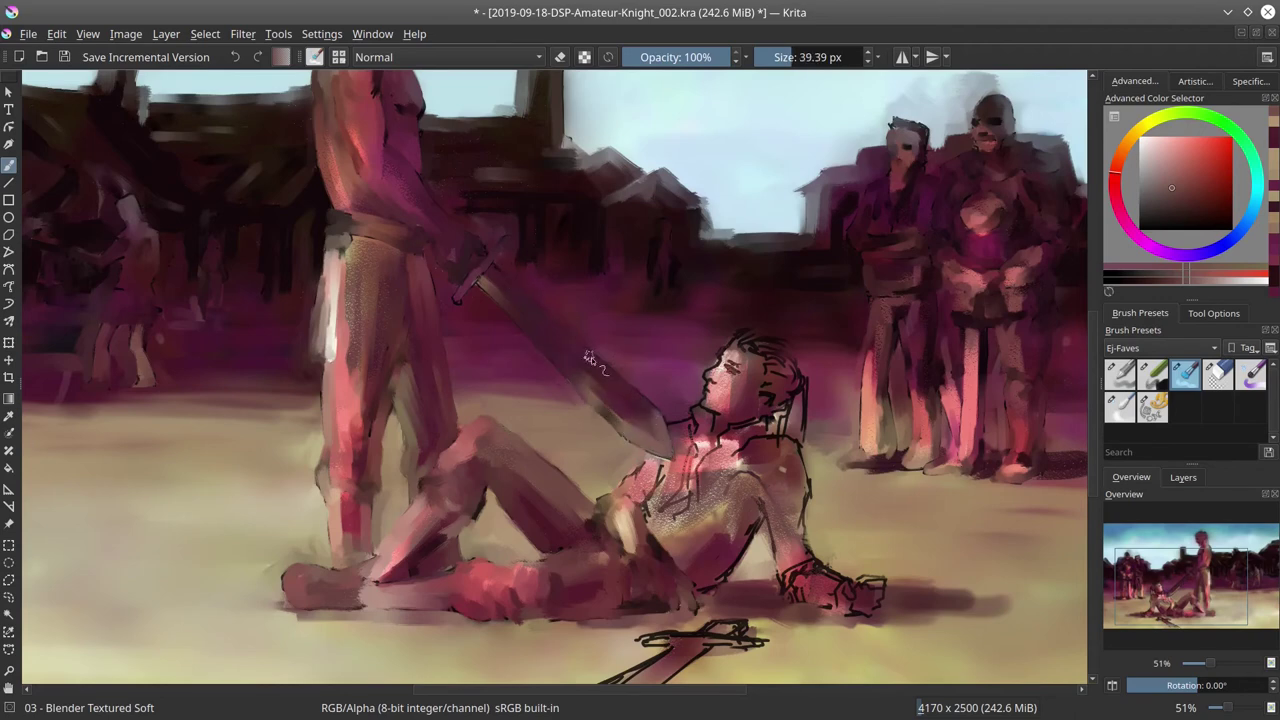
Lighten the knight's chest toward the right shoulder and his right arm down to the hand
{"action": "key", "text": "bracketright"}
{"action": "key", "text": "bracketright"}
{"action": "mouse_move", "coordinate": [699, 471]}
{"action": "left_mouse_down"}
{"action": "mouse_move", "coordinate": [701, 515]}
{"action": "mouse_move", "coordinate": [674, 482]}
{"action": "mouse_move", "coordinate": [683, 528]}
{"action": "mouse_move", "coordinate": [732, 452]}
{"action": "mouse_move", "coordinate": [798, 408]}
{"action": "mouse_move", "coordinate": [792, 461]}
{"action": "mouse_move", "coordinate": [755, 371]}
{"action": "mouse_move", "coordinate": [762, 470]}
{"action": "mouse_move", "coordinate": [700, 528]}
{"action": "mouse_move", "coordinate": [695, 469]}
{"action": "mouse_move", "coordinate": [747, 524]}
{"action": "mouse_move", "coordinate": [717, 586]}
{"action": "left_mouse_up"}
{"action": "key", "text": "bracketright"}
{"action": "mouse_move", "coordinate": [792, 456]}
{"action": "left_mouse_down"}
{"action": "mouse_move", "coordinate": [762, 542]}
{"action": "mouse_move", "coordinate": [789, 546]}
{"action": "mouse_move", "coordinate": [795, 592]}
{"action": "mouse_move", "coordinate": [741, 385]}
{"action": "mouse_move", "coordinate": [725, 571]}
{"action": "mouse_move", "coordinate": [768, 487]}
{"action": "mouse_move", "coordinate": [858, 589]}
{"action": "mouse_move", "coordinate": [832, 575]}
{"action": "mouse_move", "coordinate": [860, 615]}
{"action": "left_mouse_up"}
{"action": "key", "text": "bracketleft"}
{"action": "key", "text": "bracketleft"}
Cover the sketch lines atop the fallen man's hair and around his ear with dark brown
{"action": "scroll", "coordinate": [735, 373], "scroll_direction": "up", "scroll_amount": 2}
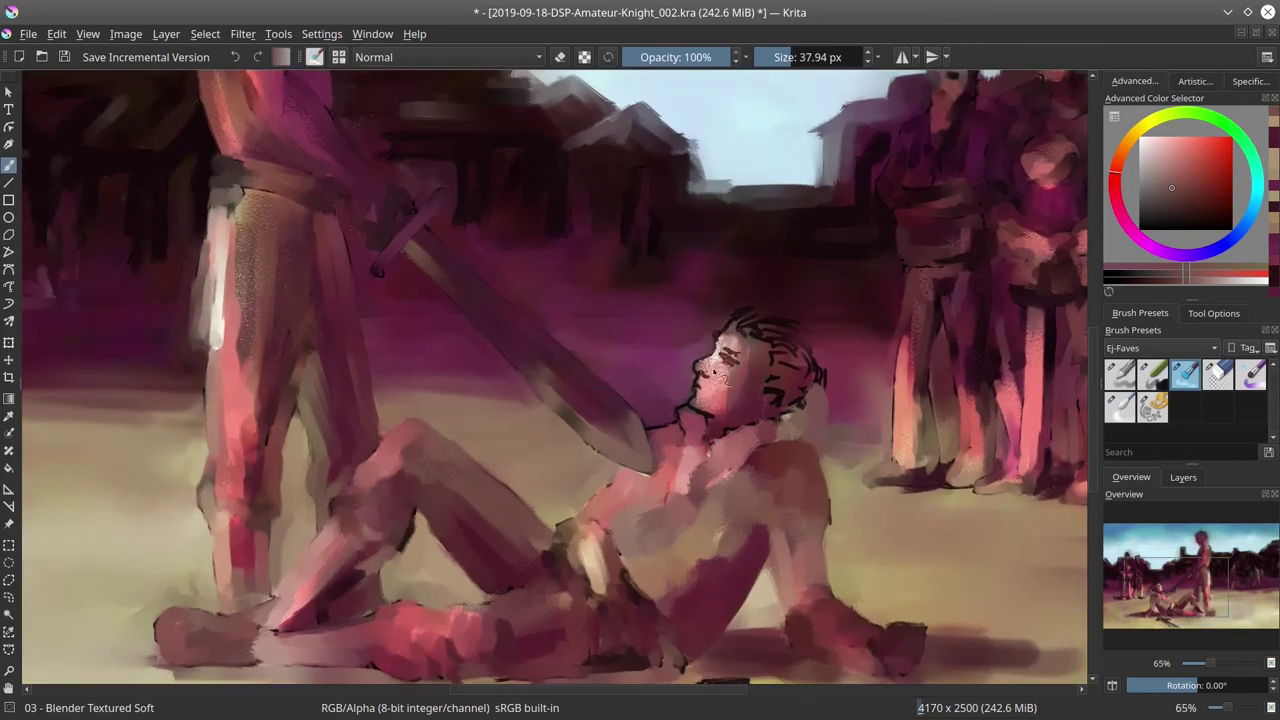
{"action": "key", "text": "bracketleft"}
{"action": "key", "text": "bracketleft"}
{"action": "key", "text": "bracketleft"}
{"action": "key", "text": "bracketleft"}
{"action": "key", "text": "bracketleft"}
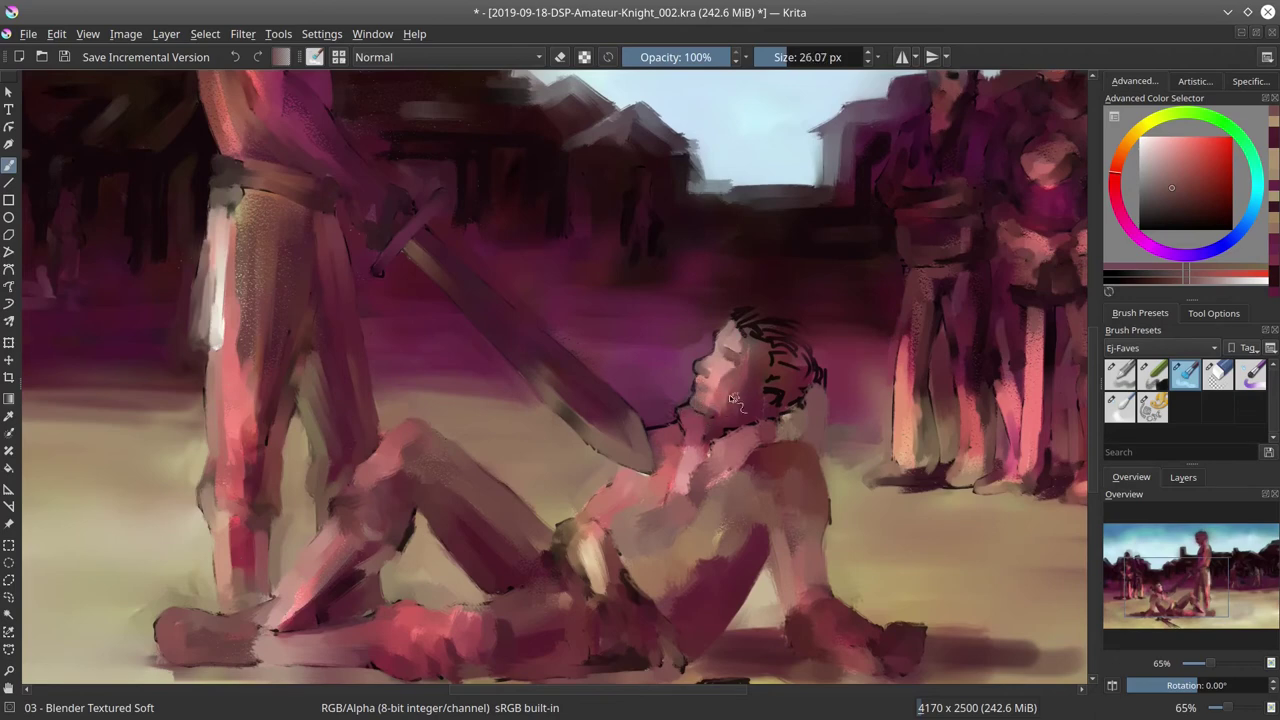
{"action": "key", "text": "bracketleft"}
{"action": "key", "text": "bracketleft"}
{"action": "mouse_move", "coordinate": [740, 324]}
{"action": "left_mouse_down"}
{"action": "mouse_move", "coordinate": [765, 314]}
{"action": "mouse_move", "coordinate": [806, 361]}
{"action": "mouse_move", "coordinate": [738, 320]}
{"action": "left_mouse_up"}
{"action": "mouse_move", "coordinate": [777, 381]}
{"action": "left_mouse_down"}
{"action": "mouse_move", "coordinate": [789, 411]}
{"action": "mouse_move", "coordinate": [816, 372]}
{"action": "left_mouse_up"}
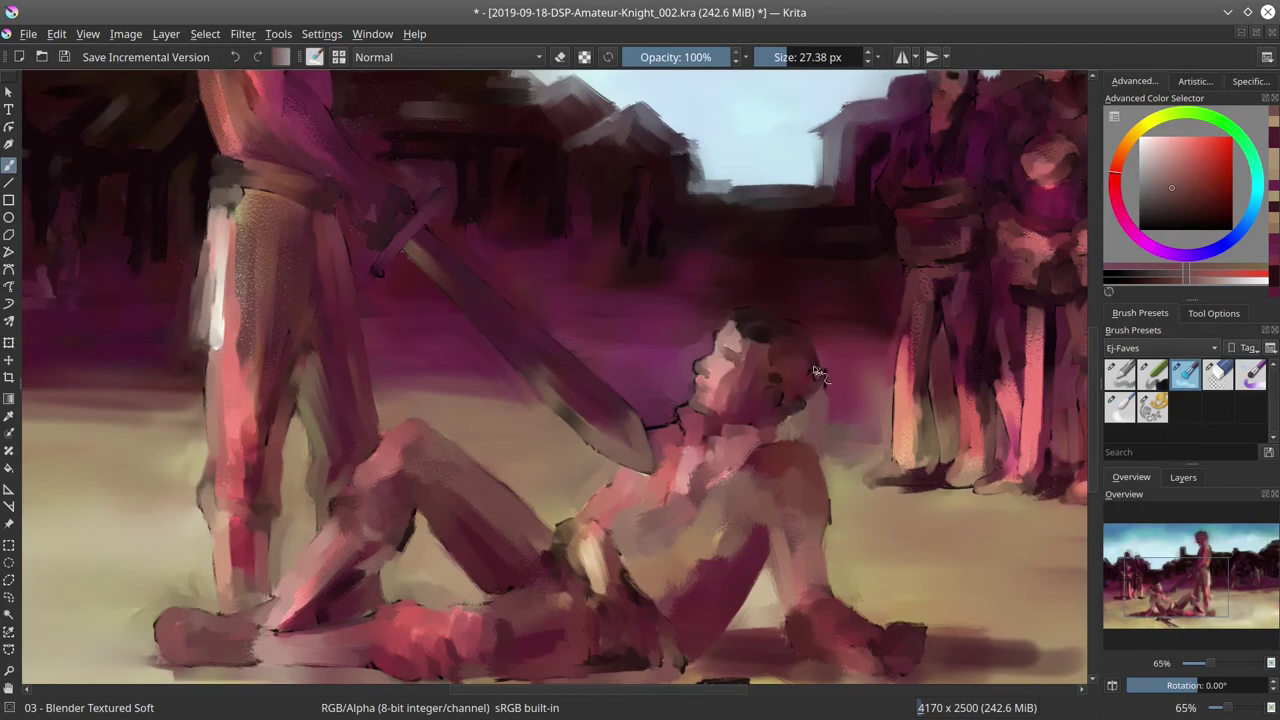
{"action": "scroll", "coordinate": [659, 428], "scroll_direction": "down", "scroll_amount": 3}
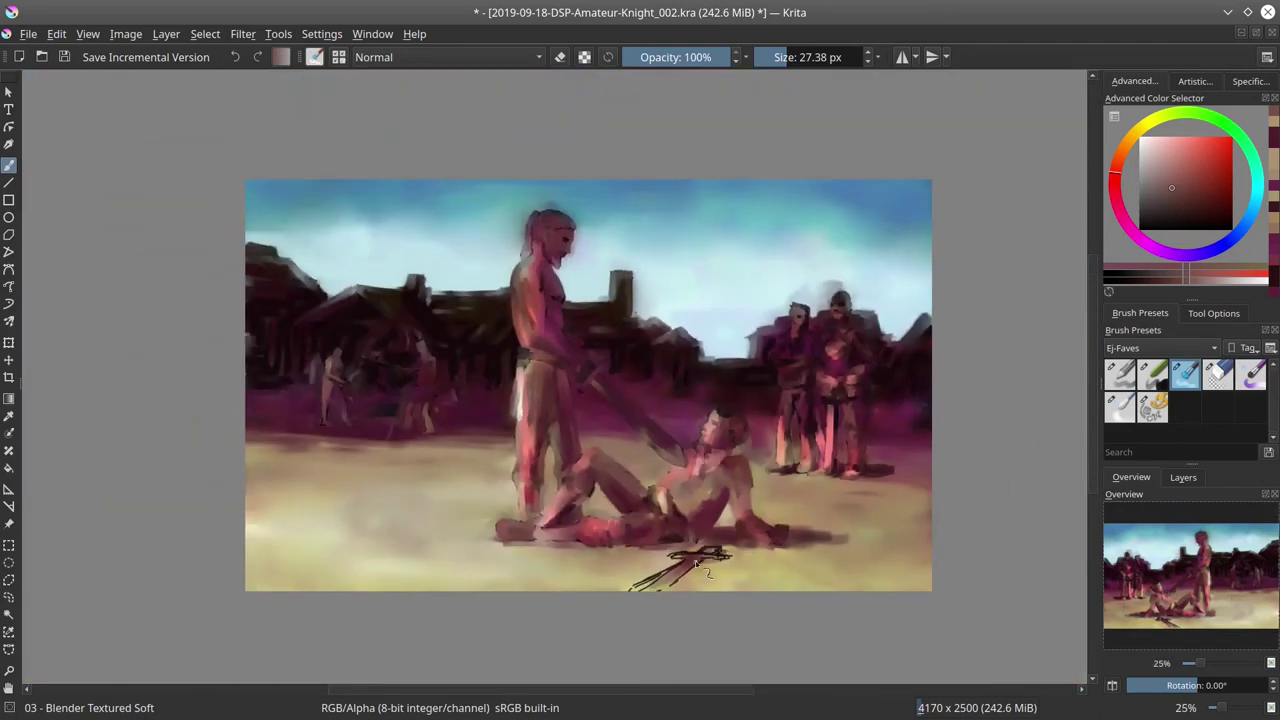
Save, then paint dark Chalk Details strokes over the sword beneath the seated man
{"action": "left_click", "coordinate": [63, 57]}
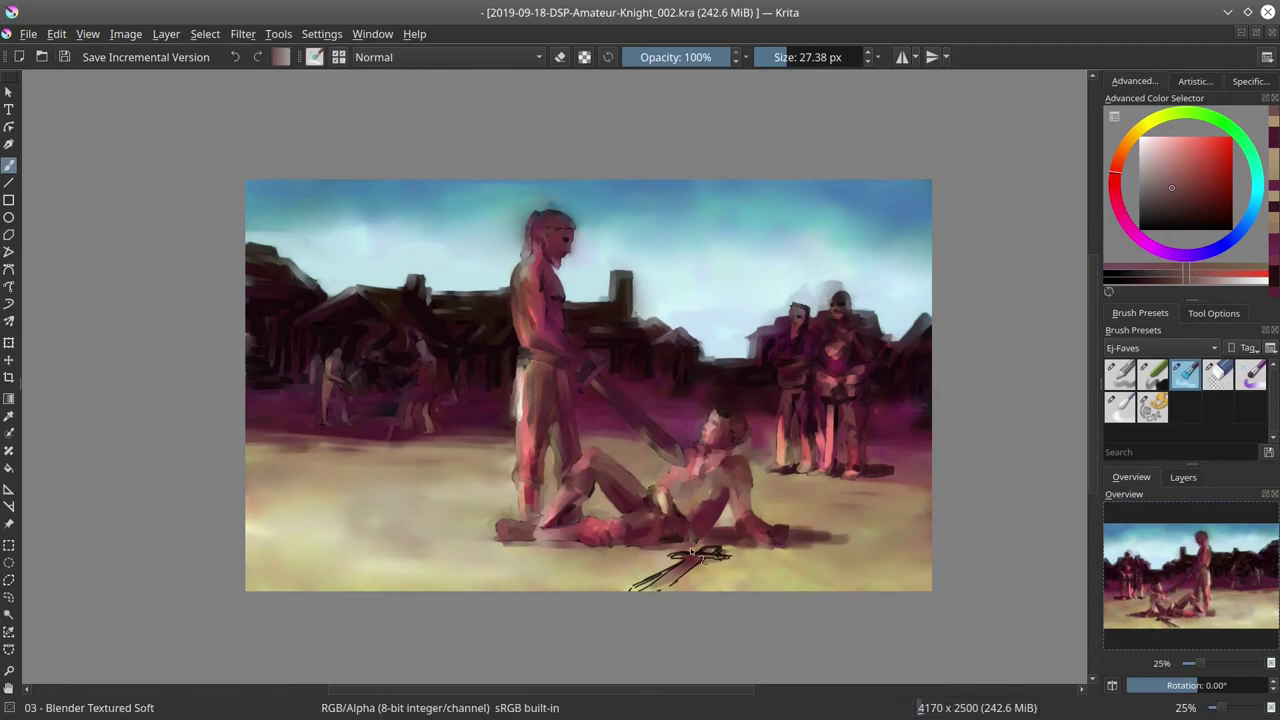
{"action": "scroll", "coordinate": [666, 538], "scroll_direction": "up", "scroll_amount": 2}
{"action": "left_click_drag", "start_coordinate": [660, 570], "coordinate": [630, 598]}
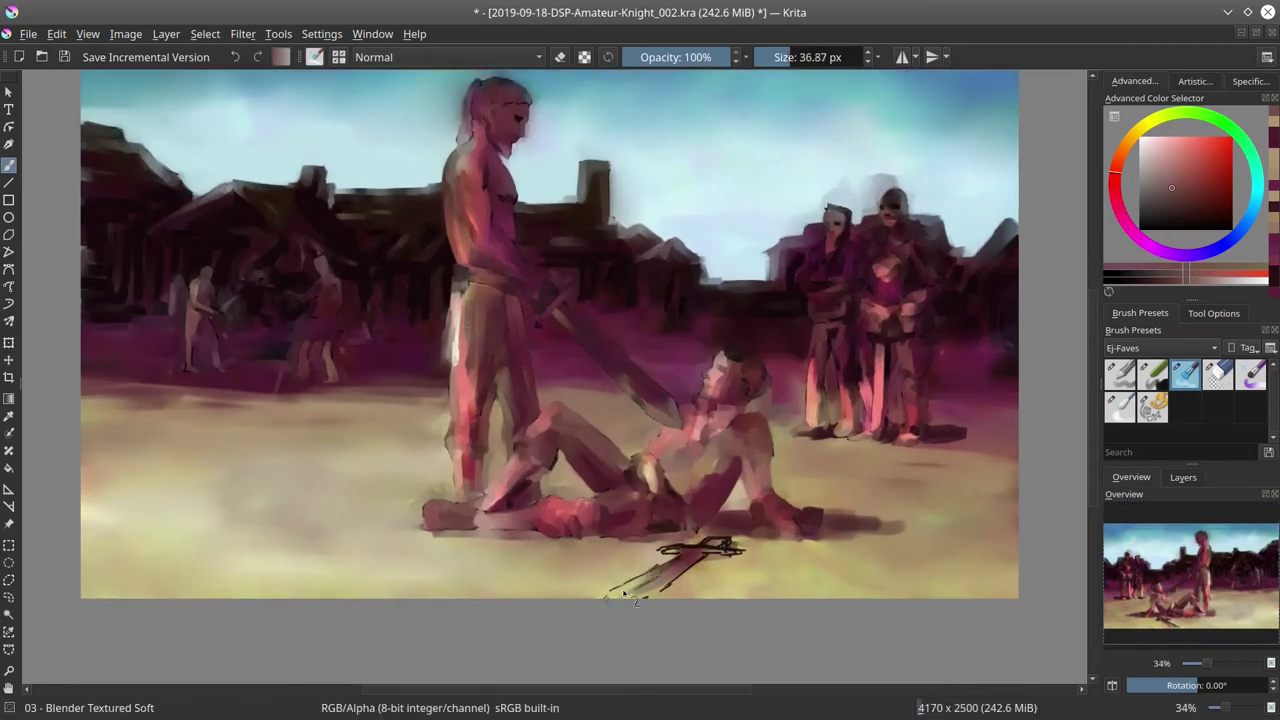
{"action": "key", "text": "["}
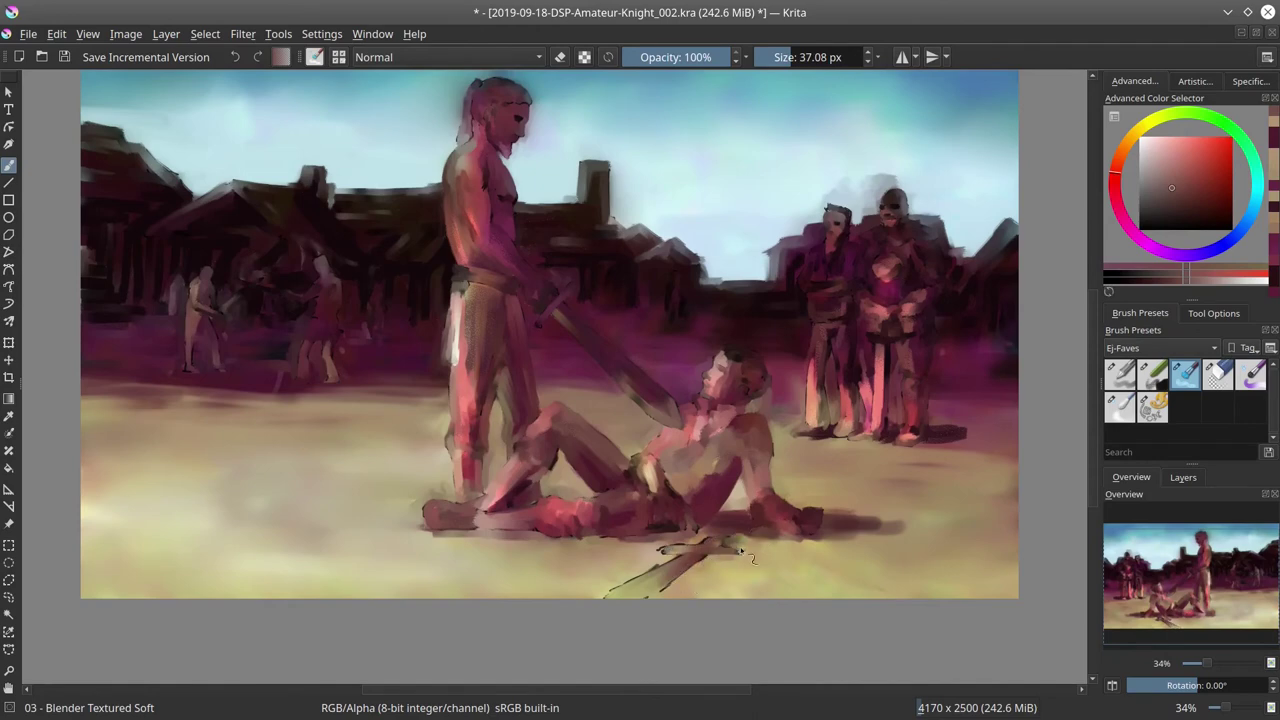
{"action": "left_click", "coordinate": [1150, 375]}
{"action": "left_click", "coordinate": [480, 57]}
{"action": "left_click", "coordinate": [400, 146]}
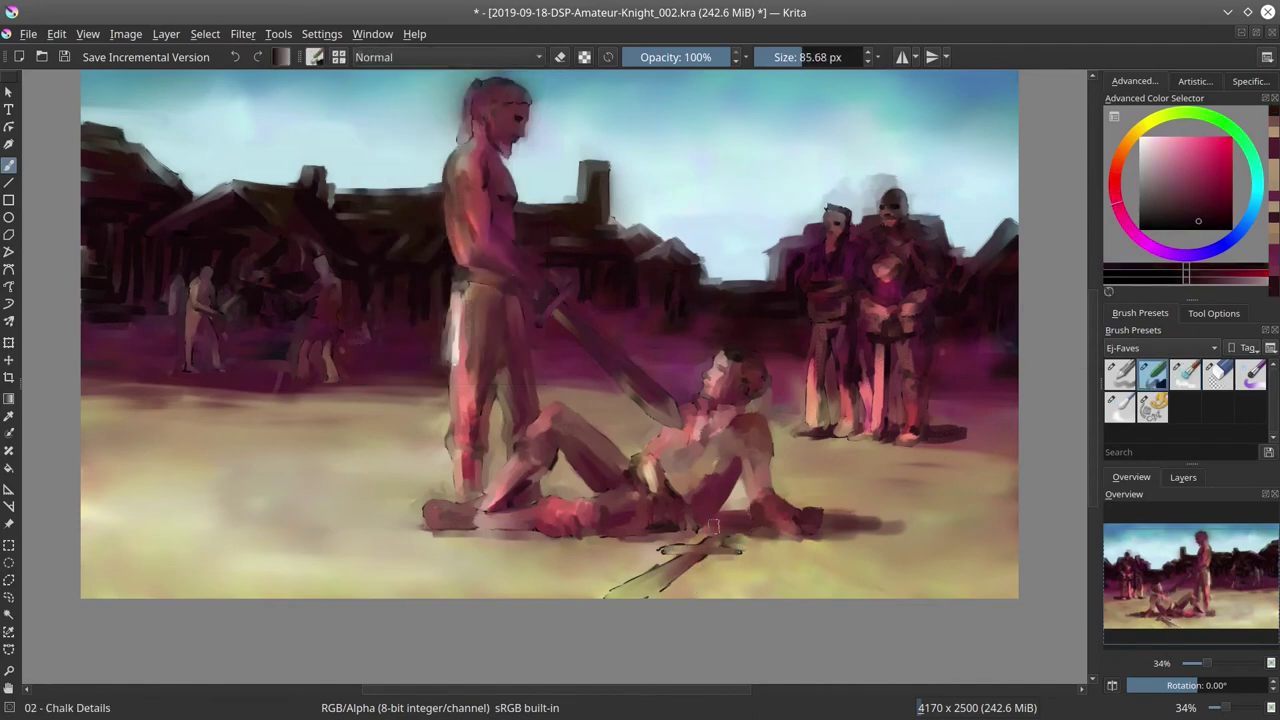
{"action": "left_click_drag", "start_coordinate": [713, 526], "coordinate": [690, 560]}
Blend the sword hilt under the seated man with the Blender Textured Soft brush
{"action": "key", "text": "slash"}
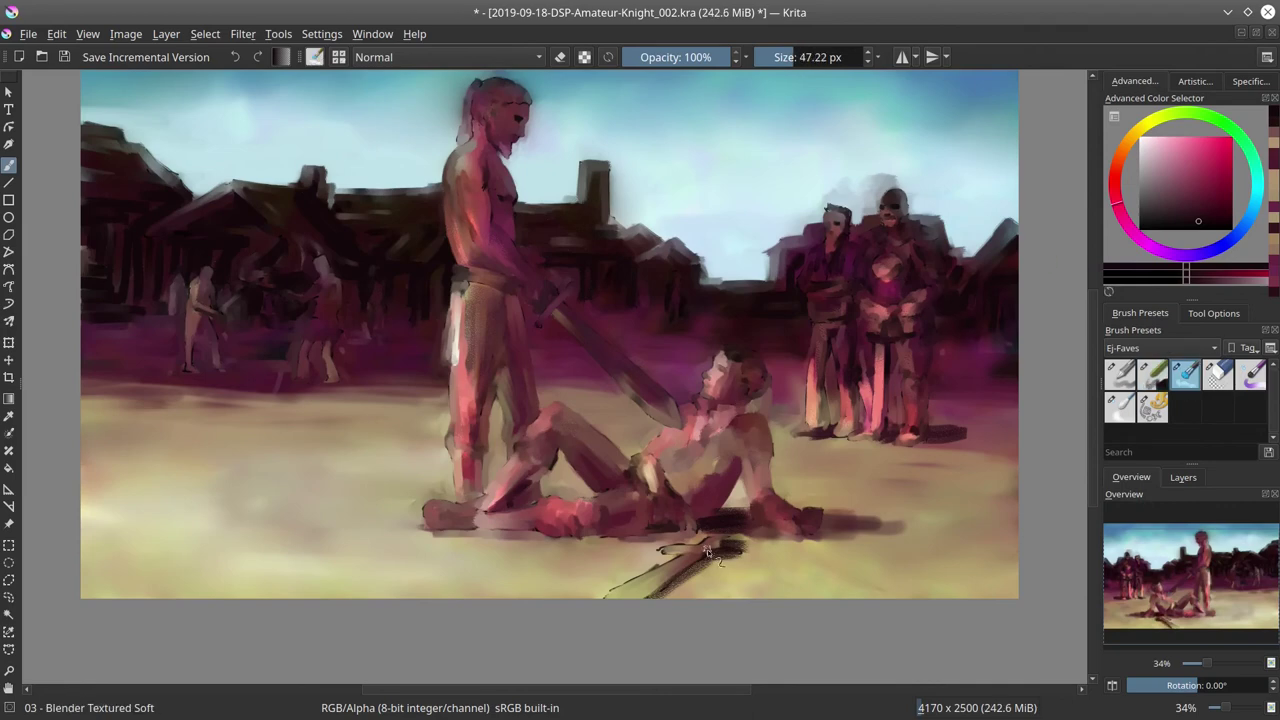
{"action": "key", "text": "bracketright"}
{"action": "mouse_move", "coordinate": [690, 580]}
{"action": "left_mouse_down"}
{"action": "mouse_move", "coordinate": [715, 560]}
{"action": "mouse_move", "coordinate": [730, 515]}
{"action": "left_mouse_up"}
{"action": "key", "text": "slash"}
{"action": "scroll", "coordinate": [355, 378], "scroll_direction": "up", "scroll_amount": 3}
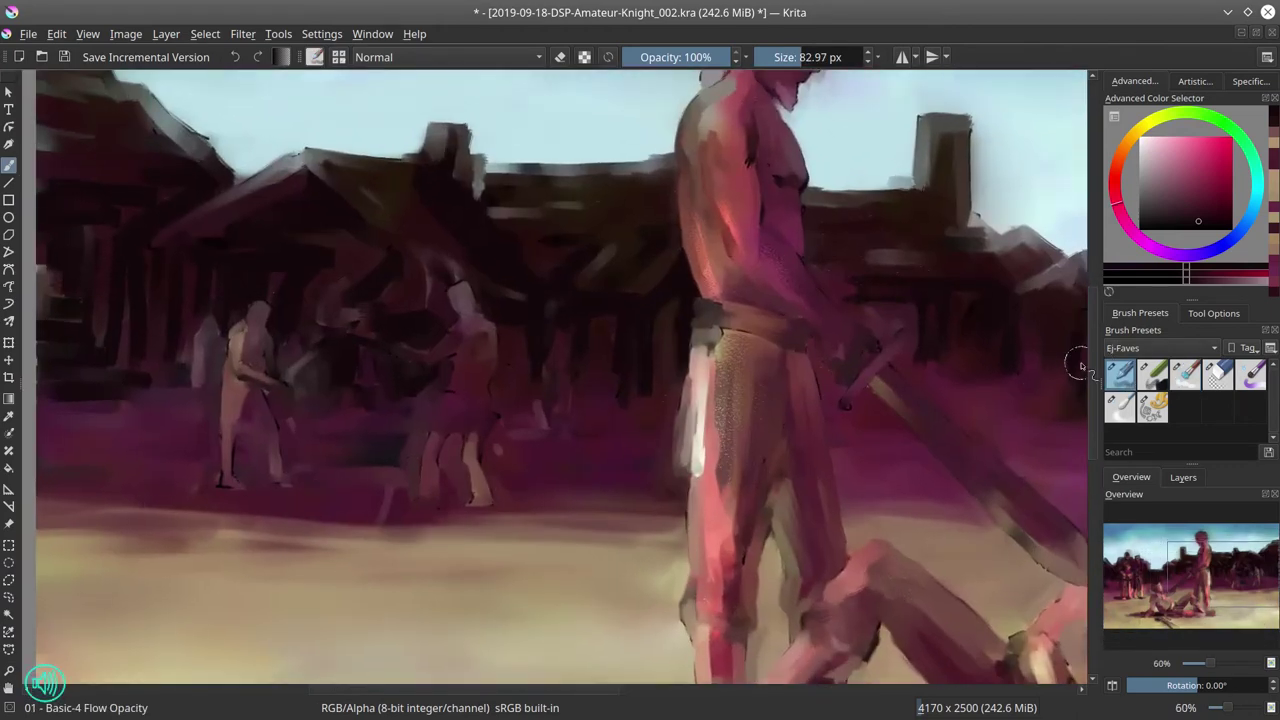
Brighten two small background figures in muted pink and add a pale onlooker beside them
{"action": "key", "text": "period"}
{"action": "left_click", "coordinate": [207, 319], "text": "ctrl"}
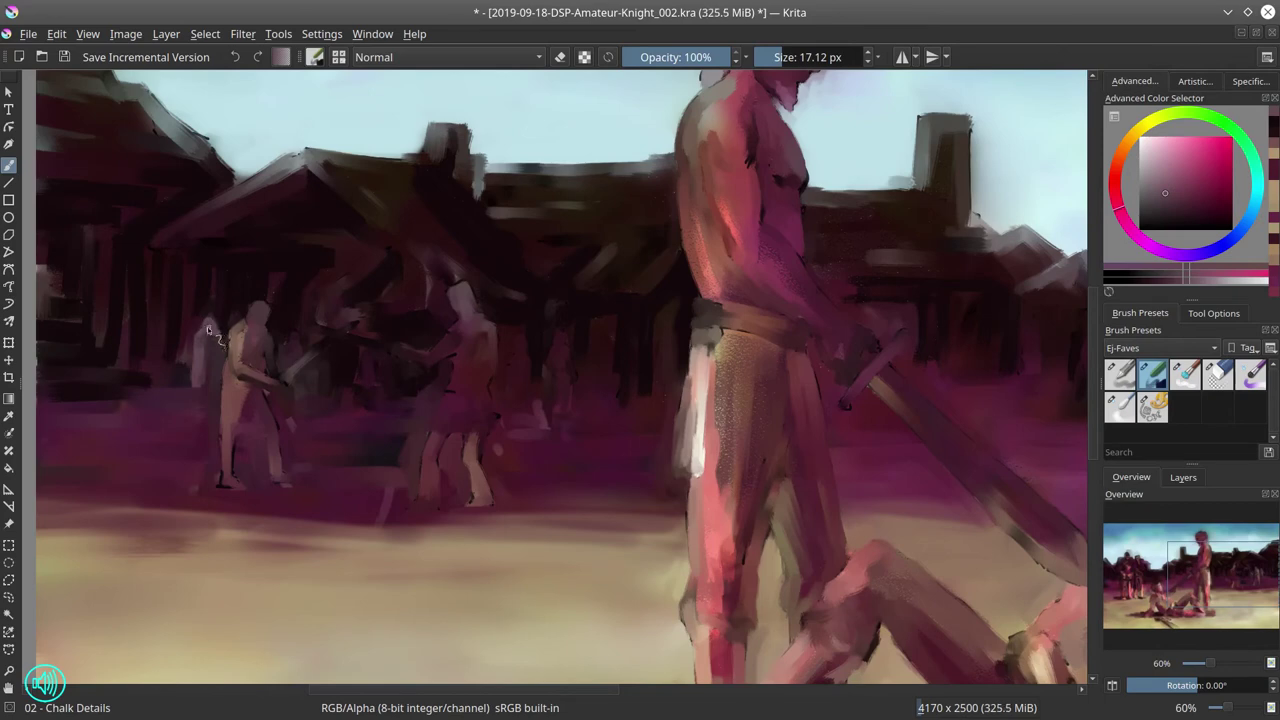
{"action": "key", "text": "bracketright"}
{"action": "left_click", "coordinate": [211, 350], "text": "ctrl"}
{"action": "left_click_drag", "start_coordinate": [296, 347], "coordinate": [307, 375]}
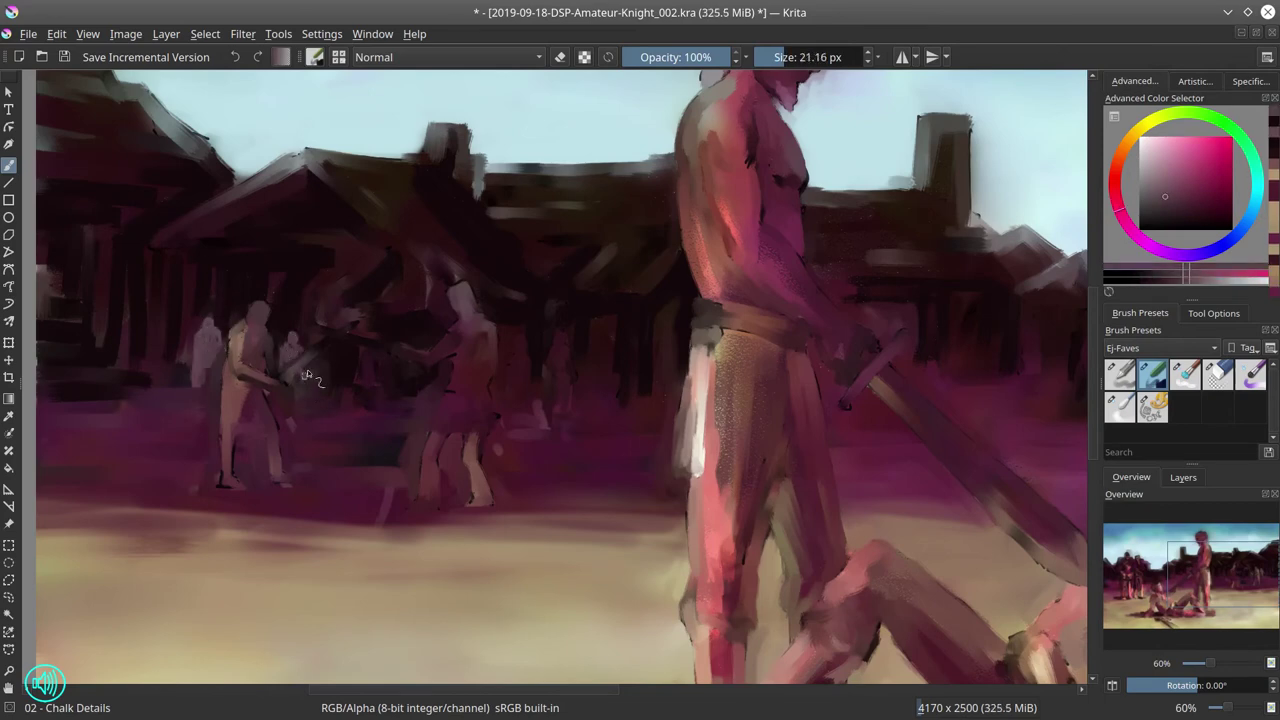
{"action": "mouse_move", "coordinate": [524, 346]}
{"action": "left_mouse_down"}
{"action": "mouse_move", "coordinate": [535, 382]}
{"action": "mouse_move", "coordinate": [519, 379]}
{"action": "mouse_move", "coordinate": [521, 410]}
{"action": "mouse_move", "coordinate": [548, 389]}
{"action": "mouse_move", "coordinate": [552, 420]}
{"action": "left_mouse_up"}
{"action": "left_click_drag", "start_coordinate": [560, 360], "coordinate": [562, 400]}
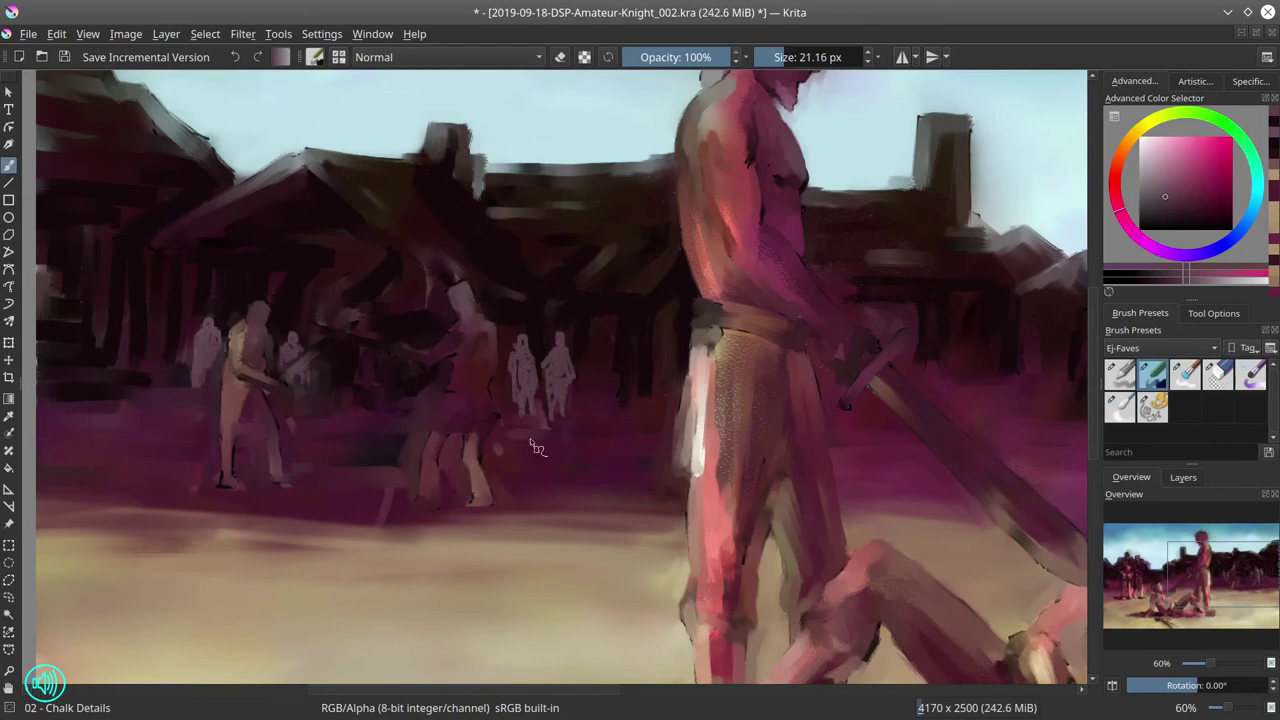
Sample pinks and a light tan from the canvas and paint the left fencer's straight sword
{"action": "left_click", "coordinate": [580, 330], "text": "ctrl"}
{"action": "key", "text": "bracketleft"}
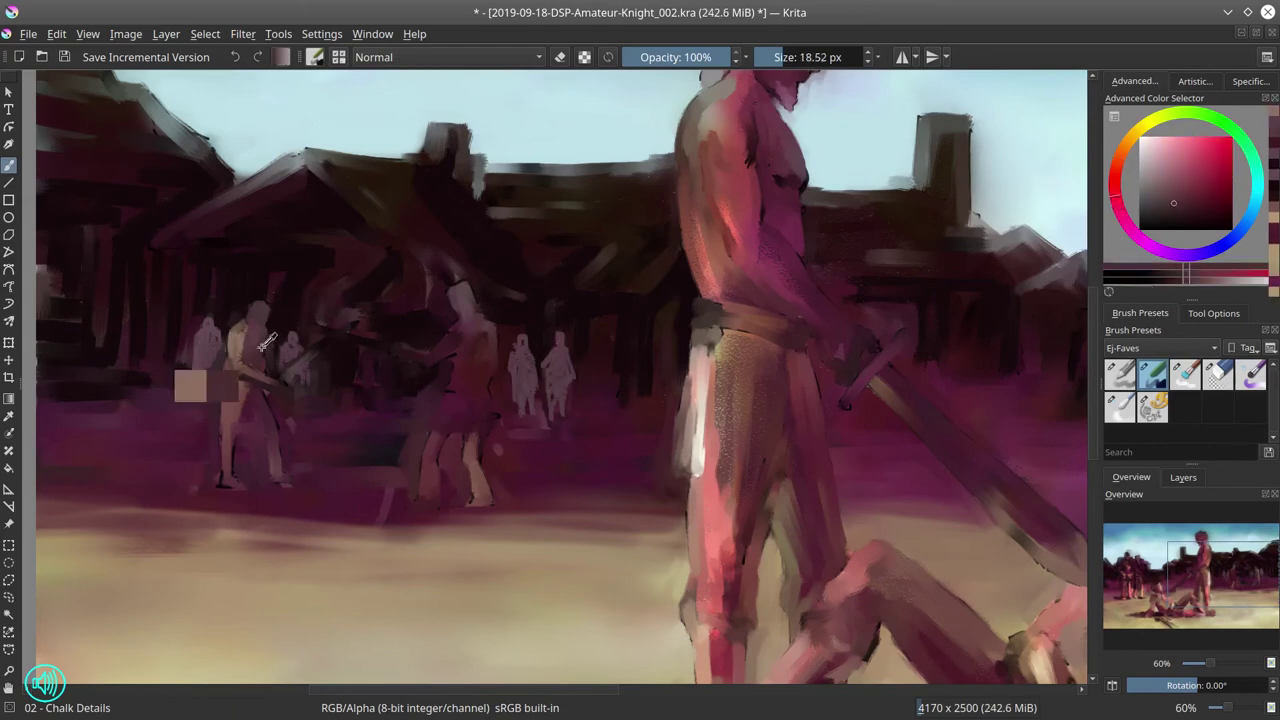
{"action": "left_click", "coordinate": [283, 333], "text": "ctrl"}
{"action": "key", "text": "bracketleft"}
{"action": "key", "text": "bracketleft"}
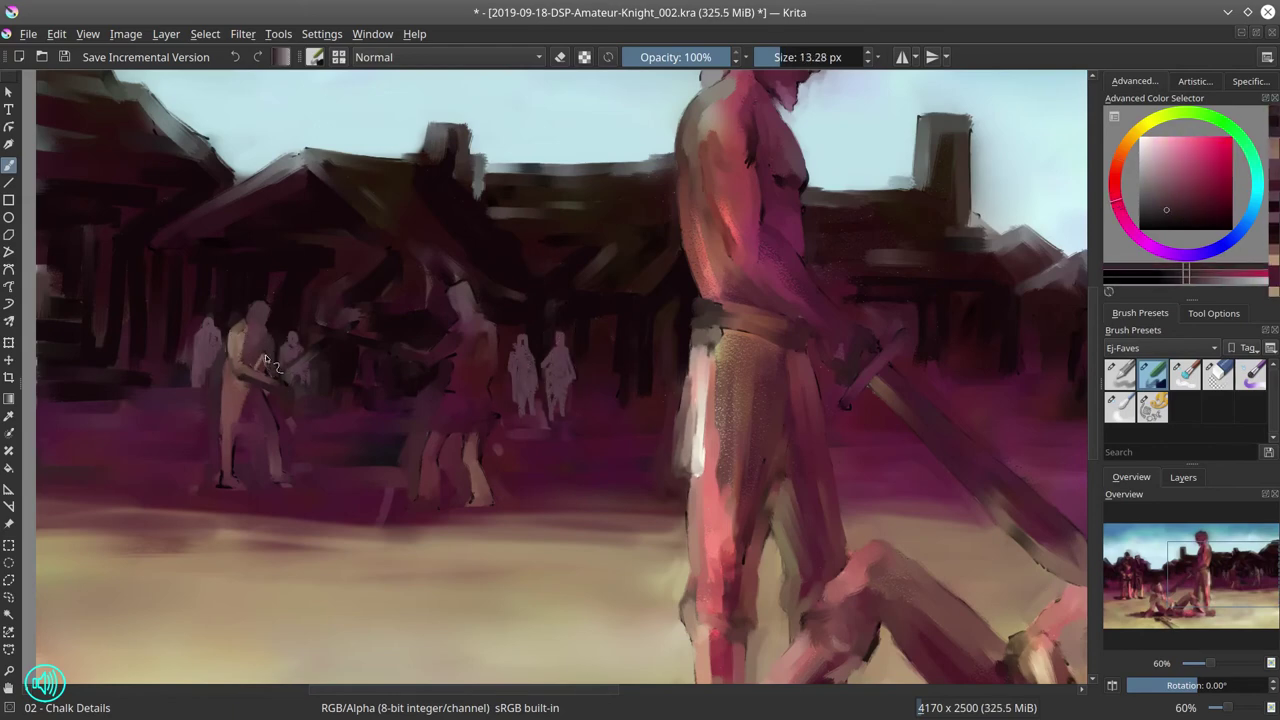
{"action": "left_click", "coordinate": [259, 365], "text": "ctrl"}
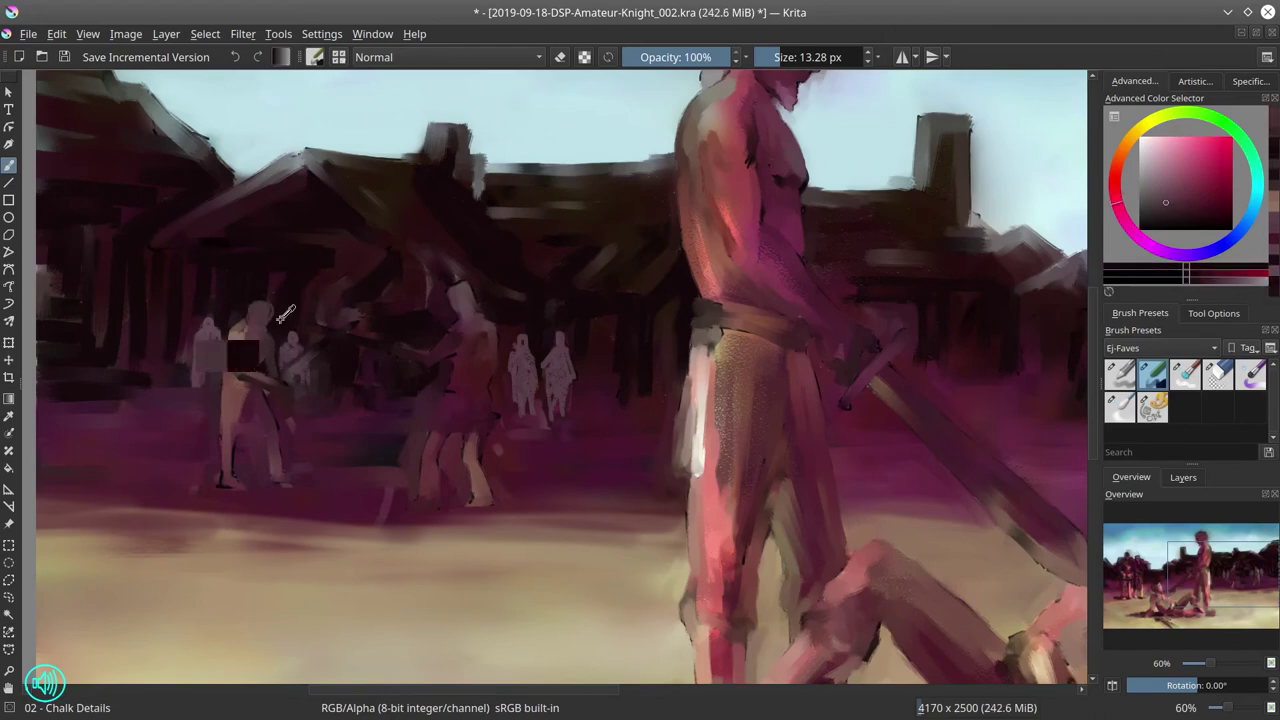
{"action": "left_click", "coordinate": [272, 310], "text": "ctrl"}
{"action": "key", "text": "bracketright"}
{"action": "key", "text": "bracketright"}
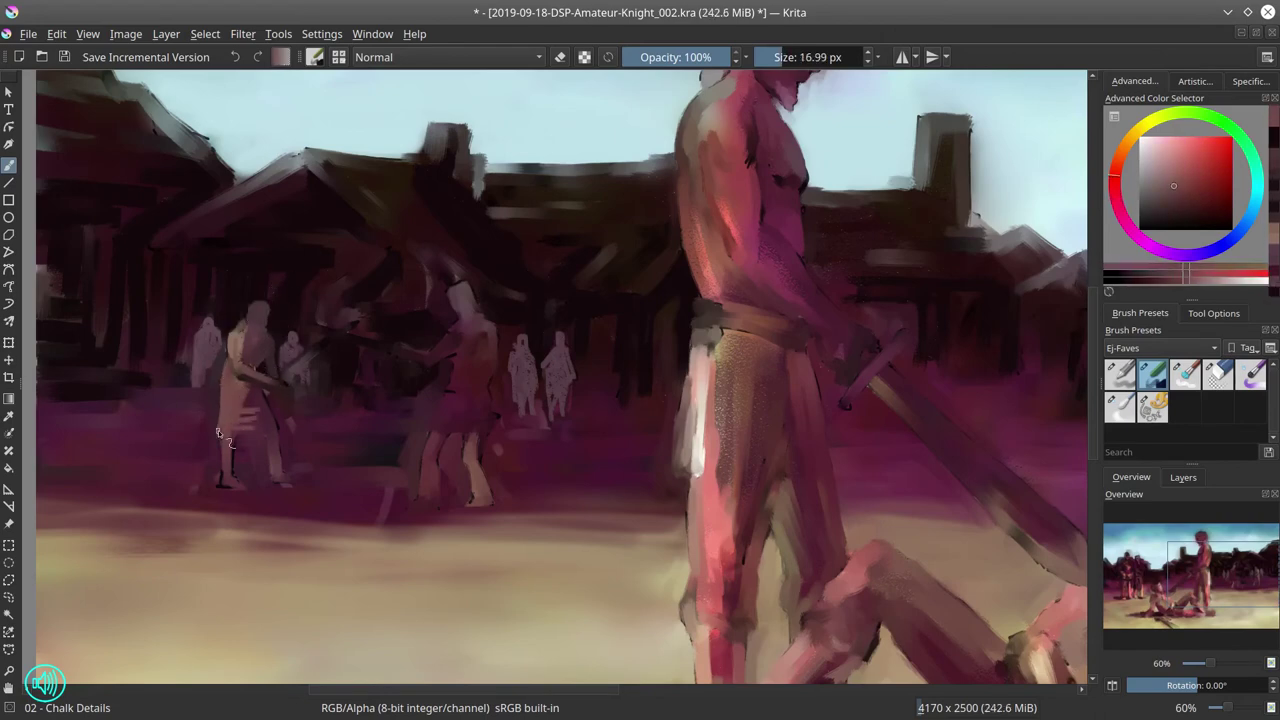
{"action": "left_click", "coordinate": [233, 428], "text": "ctrl"}
{"action": "key", "text": "bracketleft"}
{"action": "left_click", "coordinate": [237, 438], "text": "ctrl"}
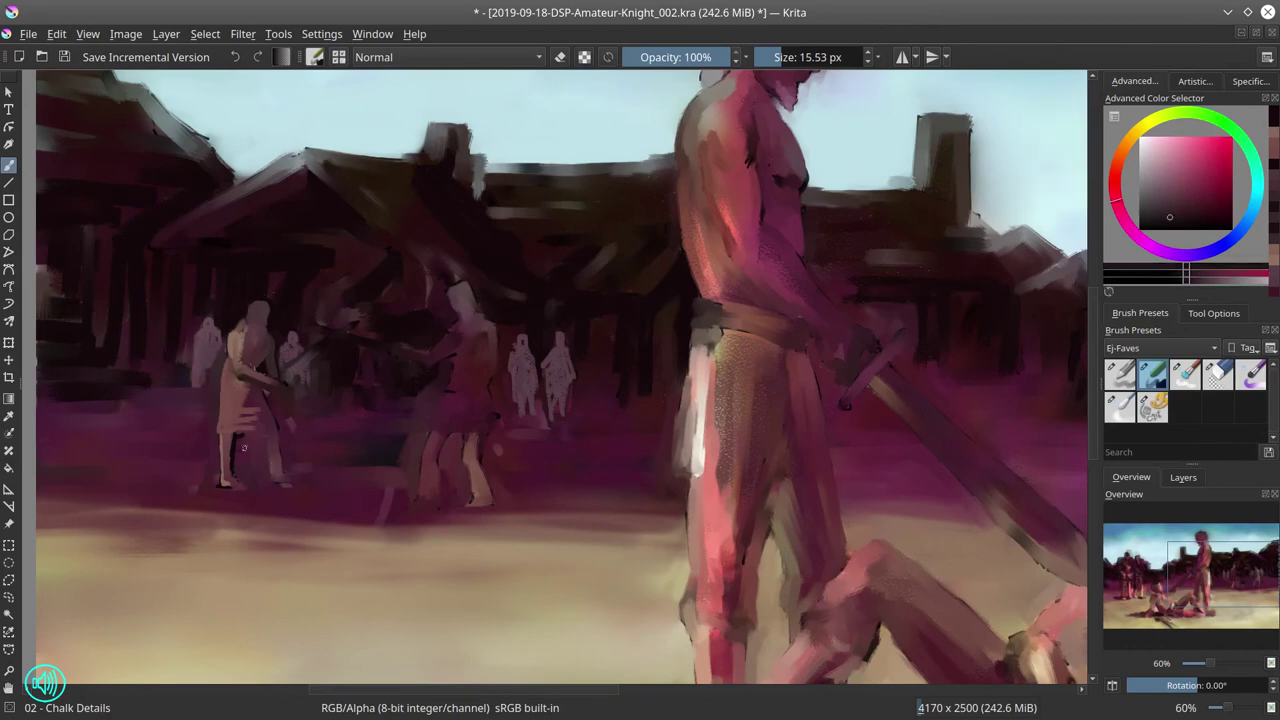
{"action": "left_click", "coordinate": [246, 432], "text": "ctrl"}
{"action": "key", "text": "bracketright"}
{"action": "key", "text": "bracketright"}
{"action": "left_click", "coordinate": [246, 430], "text": "ctrl"}
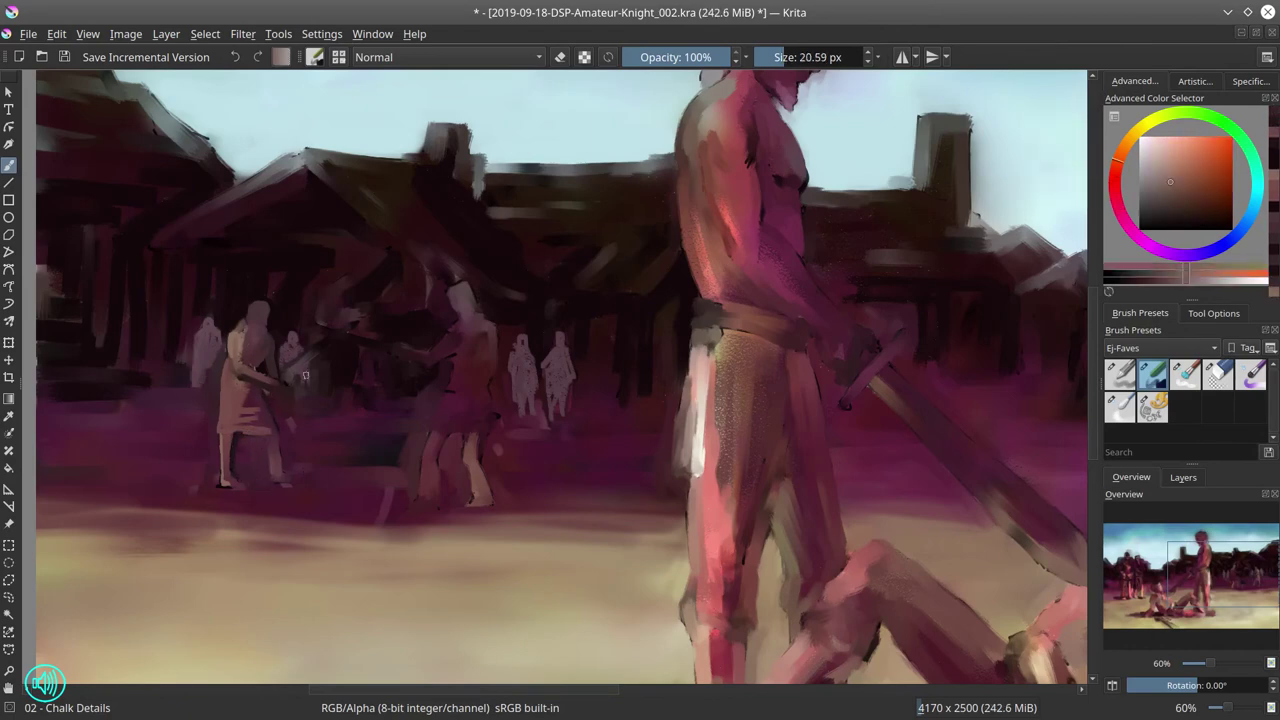
{"action": "key", "text": "bracketleft"}
{"action": "key", "text": "bracketleft"}
{"action": "key", "text": "bracketleft"}
{"action": "left_click_drag", "start_coordinate": [280, 384], "coordinate": [357, 319]}
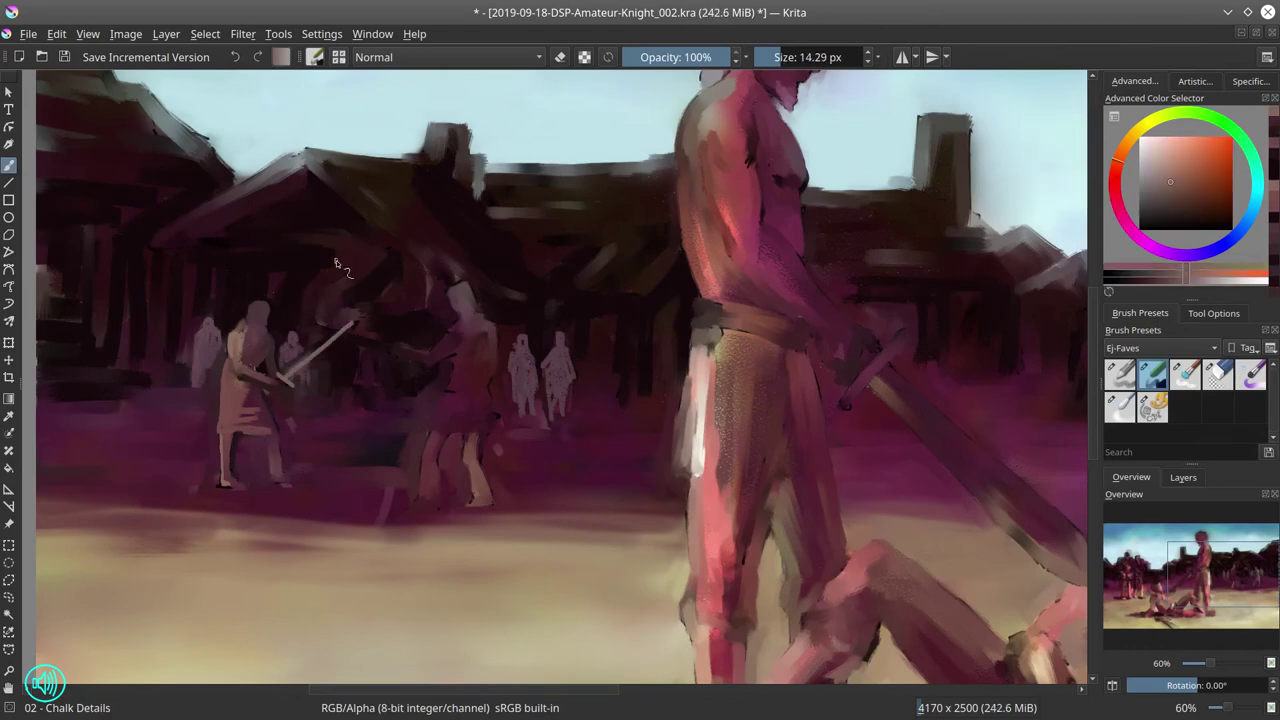
Paint a light pink stroke along the fencer's leg
{"action": "left_click", "coordinate": [365, 518], "text": "ctrl"}
{"action": "key", "text": "bracketright"}
{"action": "key", "text": "bracketright"}
{"action": "key", "text": "bracketright"}
{"action": "key", "text": "bracketright"}
{"action": "key", "text": "bracketright"}
{"action": "key", "text": "bracketright"}
{"action": "key", "text": "bracketright"}
{"action": "key", "text": "bracketright"}
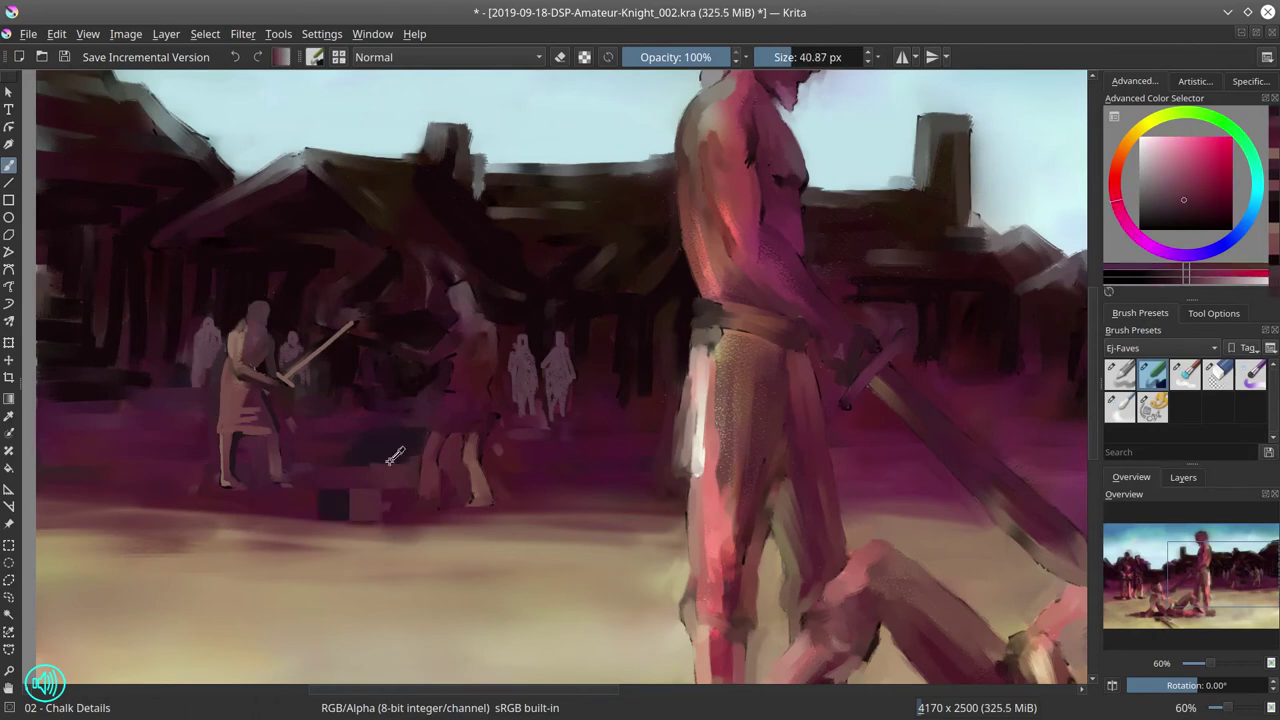
{"action": "left_click", "coordinate": [467, 440], "text": "ctrl"}
{"action": "key", "text": "bracketleft"}
{"action": "key", "text": "bracketleft"}
{"action": "key", "text": "bracketleft"}
{"action": "key", "text": "bracketleft"}
{"action": "key", "text": "bracketleft"}
{"action": "key", "text": "bracketleft"}
{"action": "key", "text": "bracketleft"}
{"action": "left_click_drag", "start_coordinate": [452, 392], "coordinate": [405, 508]}
Give the right fencer a lighter head and a sword arm reaching left
{"action": "left_click", "coordinate": [547, 336], "text": "ctrl"}
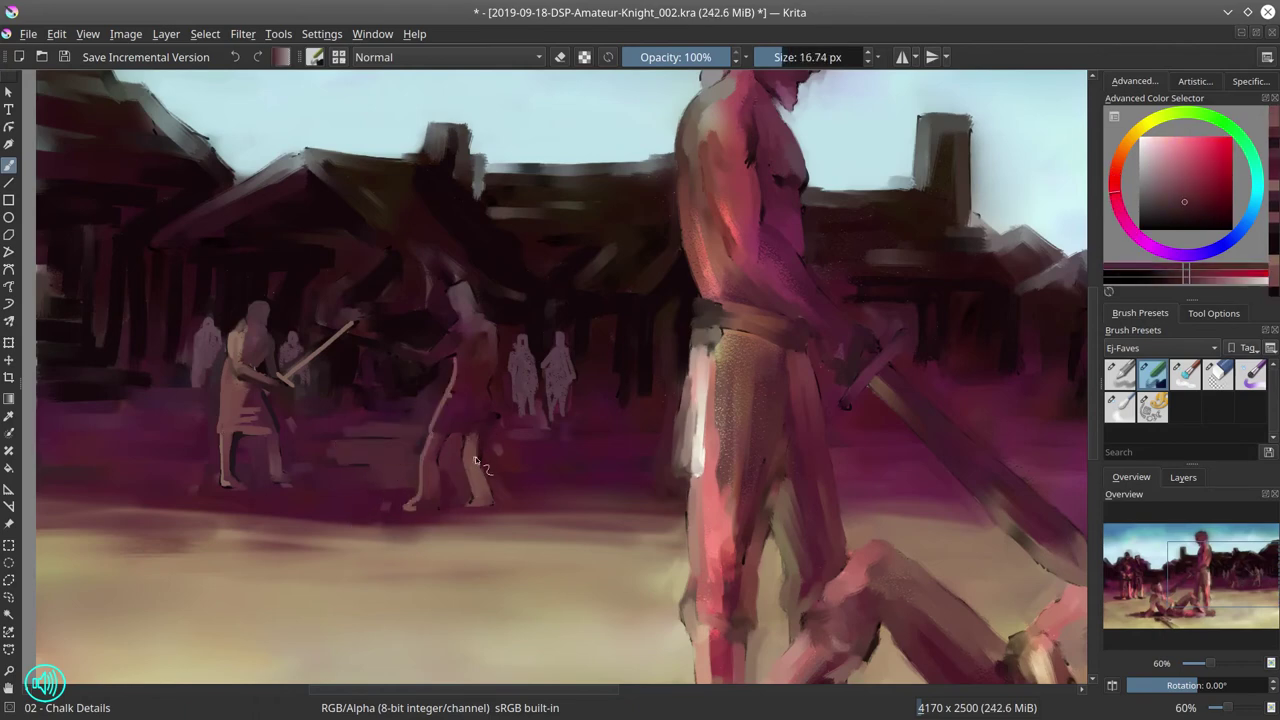
{"action": "left_click", "coordinate": [540, 348], "text": "ctrl"}
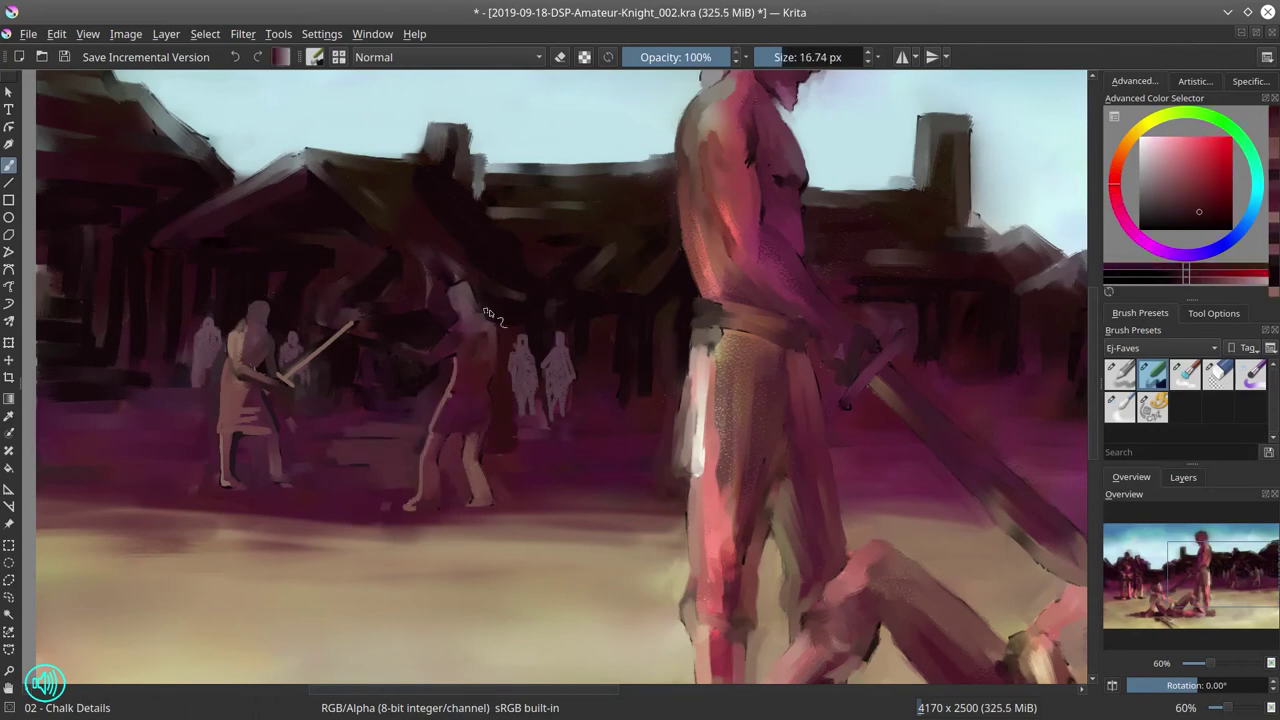
{"action": "left_click", "coordinate": [452, 330], "text": "ctrl"}
{"action": "left_click_drag", "start_coordinate": [458, 292], "coordinate": [468, 300]}
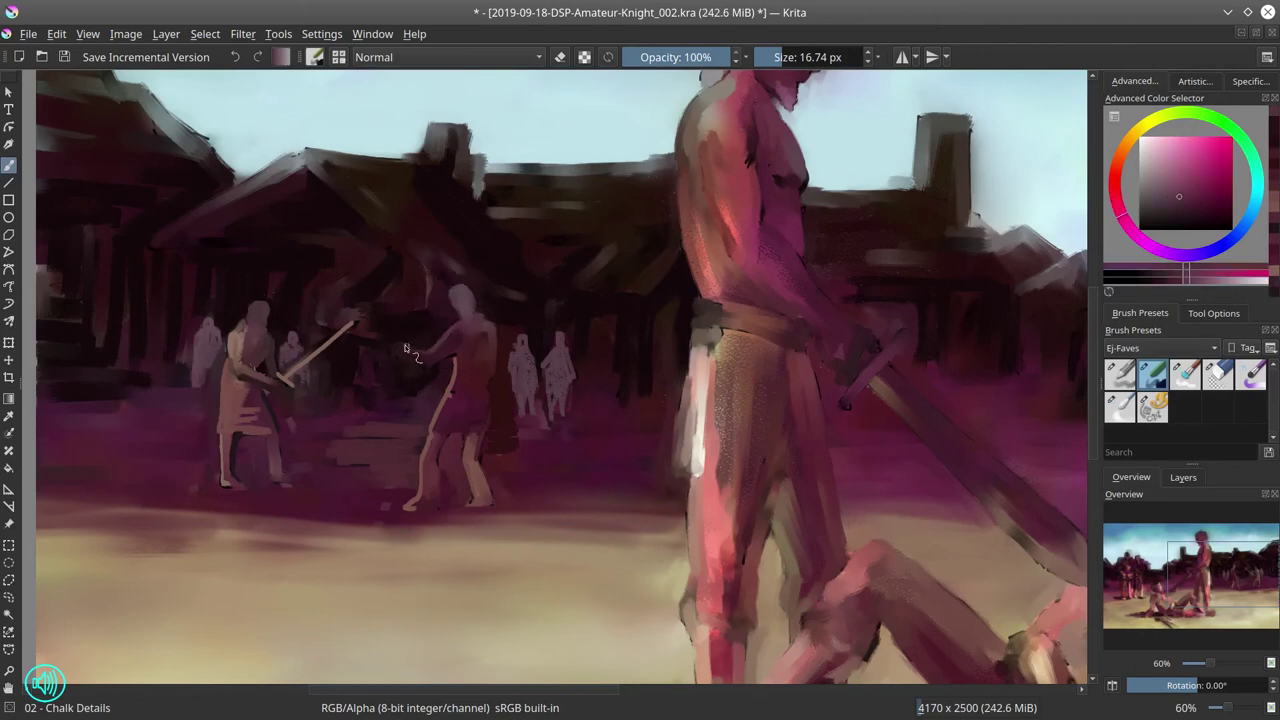
{"action": "key", "text": "bracketleft"}
{"action": "left_click_drag", "start_coordinate": [405, 348], "coordinate": [322, 328]}
{"action": "left_click", "coordinate": [352, 397], "text": "ctrl"}
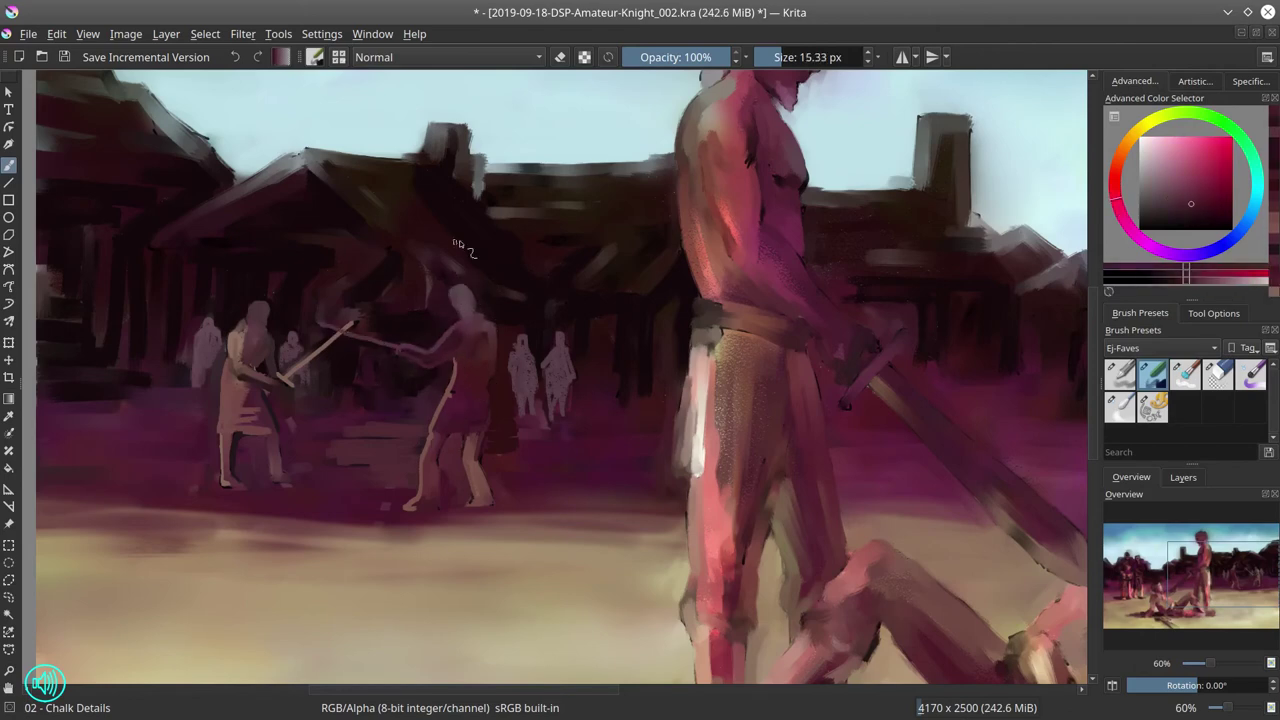
{"action": "left_click", "coordinate": [464, 442], "text": "ctrl"}
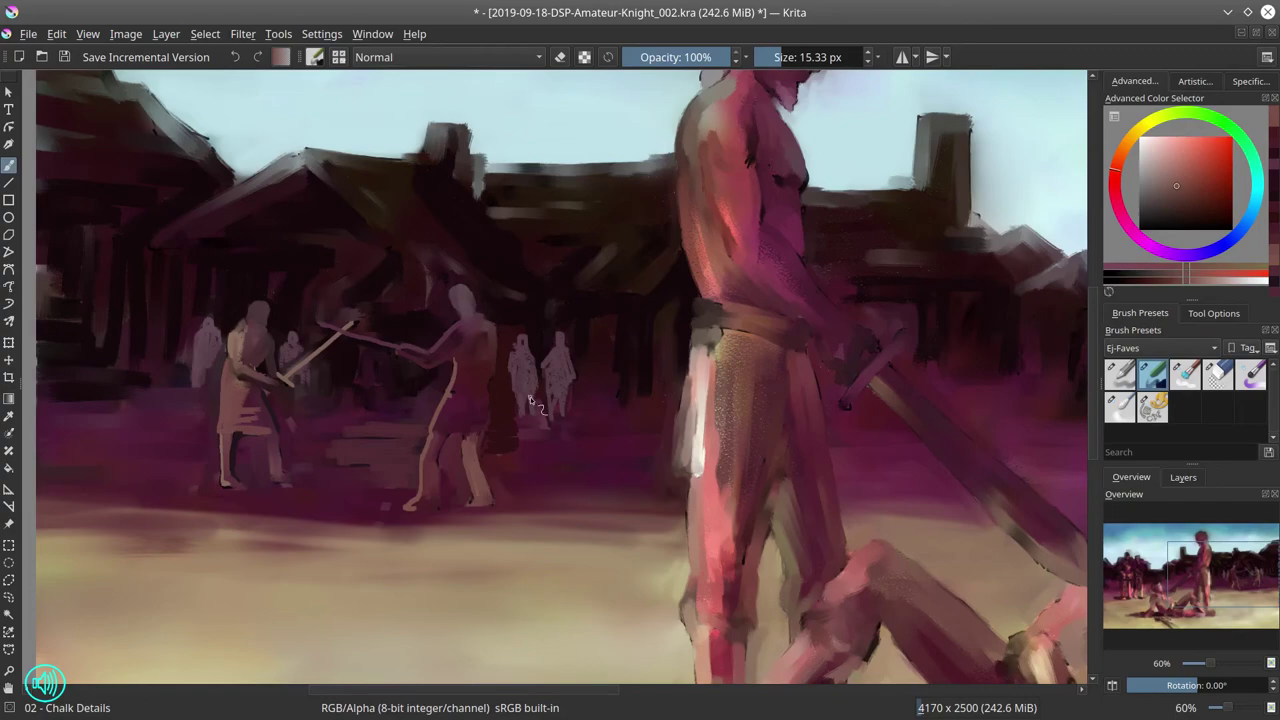
{"action": "key", "text": "minus"}
{"action": "key", "text": "minus"}
{"action": "key", "text": "minus"}
Extend a small distant figure's body downward
{"action": "scroll", "coordinate": [530, 514], "scroll_direction": "up", "scroll_amount": 5}
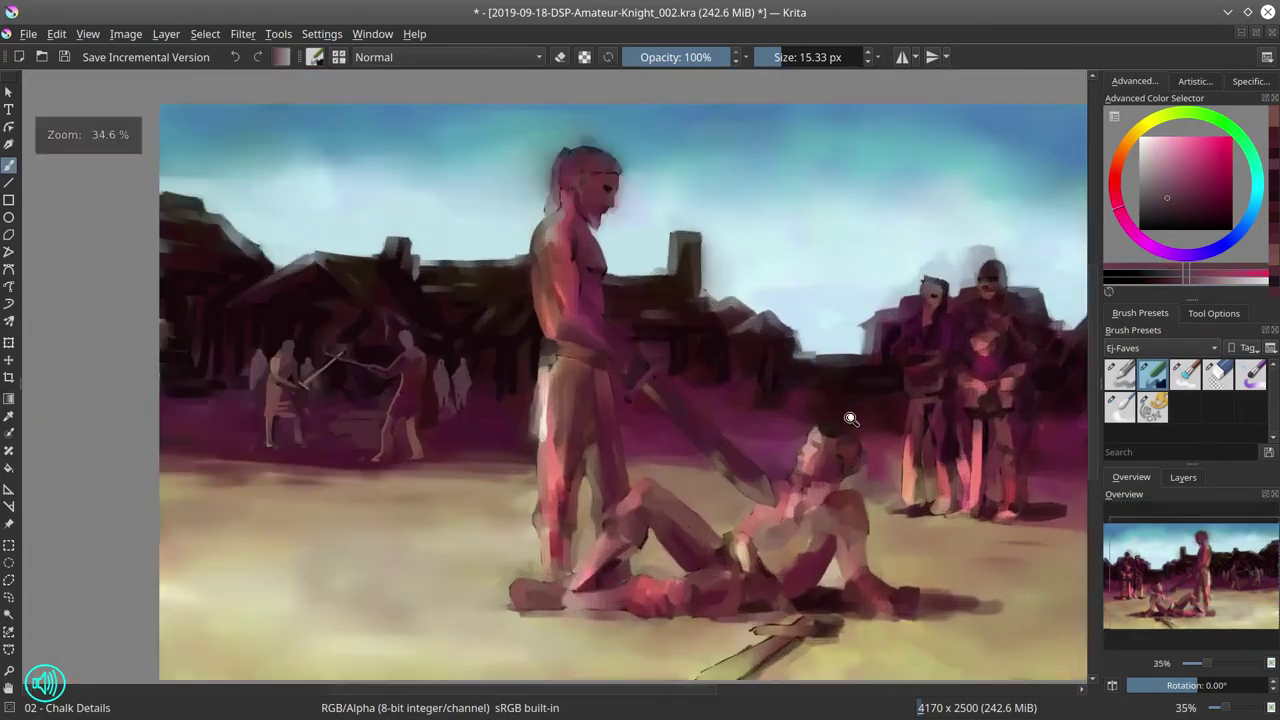
{"action": "key", "text": "bracketright"}
{"action": "left_click", "coordinate": [698, 286], "text": "ctrl"}
{"action": "mouse_move", "coordinate": [698, 286]}
{"action": "left_mouse_down"}
{"action": "mouse_move", "coordinate": [706, 318]}
{"action": "mouse_move", "coordinate": [708, 246]}
{"action": "mouse_move", "coordinate": [733, 314]}
{"action": "mouse_move", "coordinate": [722, 277]}
{"action": "left_mouse_up"}
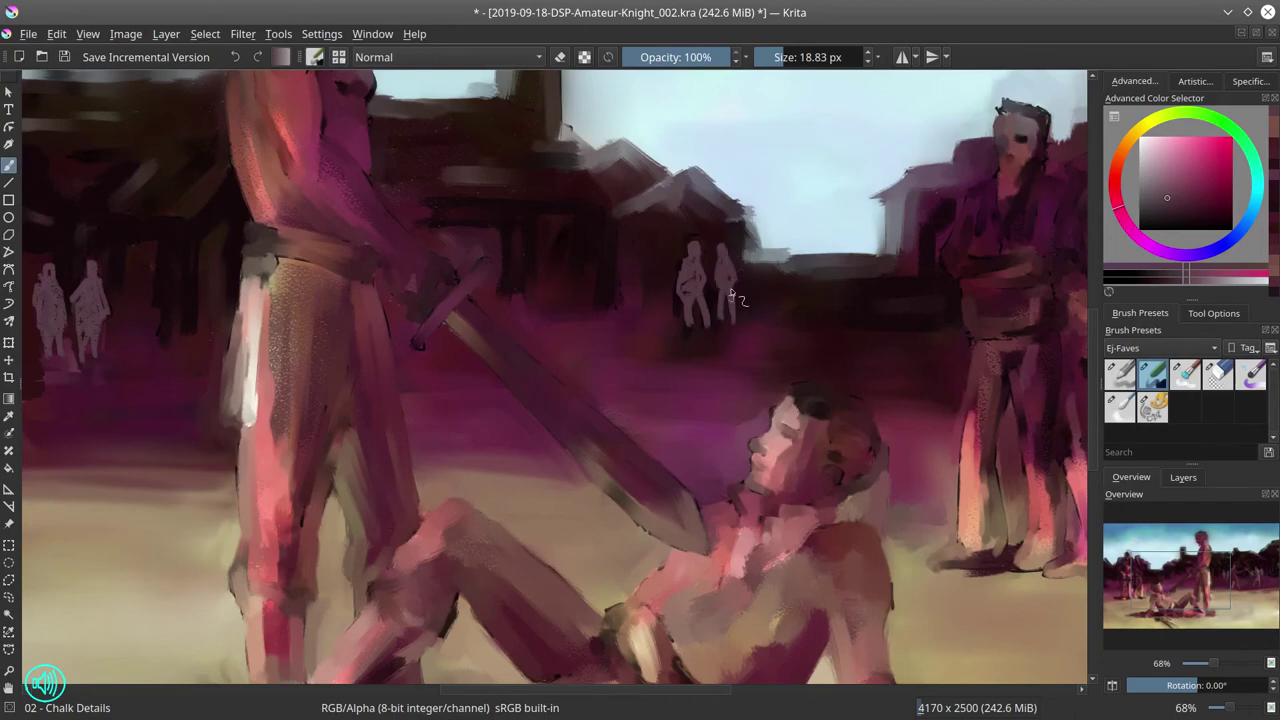
{"action": "left_click_drag", "start_coordinate": [940, 370], "coordinate": [540, 350]}
{"action": "scroll", "coordinate": [540, 350], "scroll_direction": "down", "scroll_amount": 4}
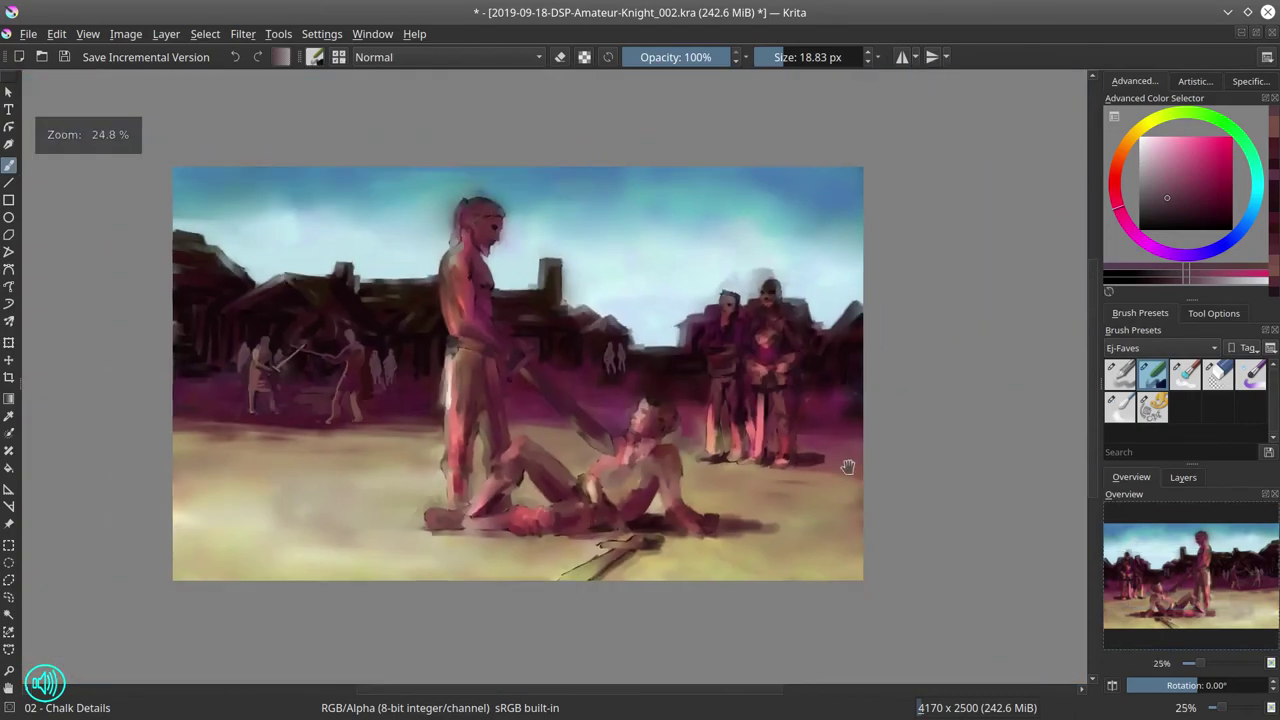
Sample a new colour and rotate, pan and mirror the view to check the composition
{"action": "left_click", "coordinate": [836, 397], "text": "ctrl"}
{"action": "key", "text": "bracketright"}
{"action": "key", "text": "bracketright"}
{"action": "key", "text": "bracketright"}
{"action": "key", "text": "bracketright"}
{"action": "left_click_drag", "start_coordinate": [897, 378], "coordinate": [580, 413]}
{"action": "left_click", "coordinate": [615, 246], "text": "ctrl"}
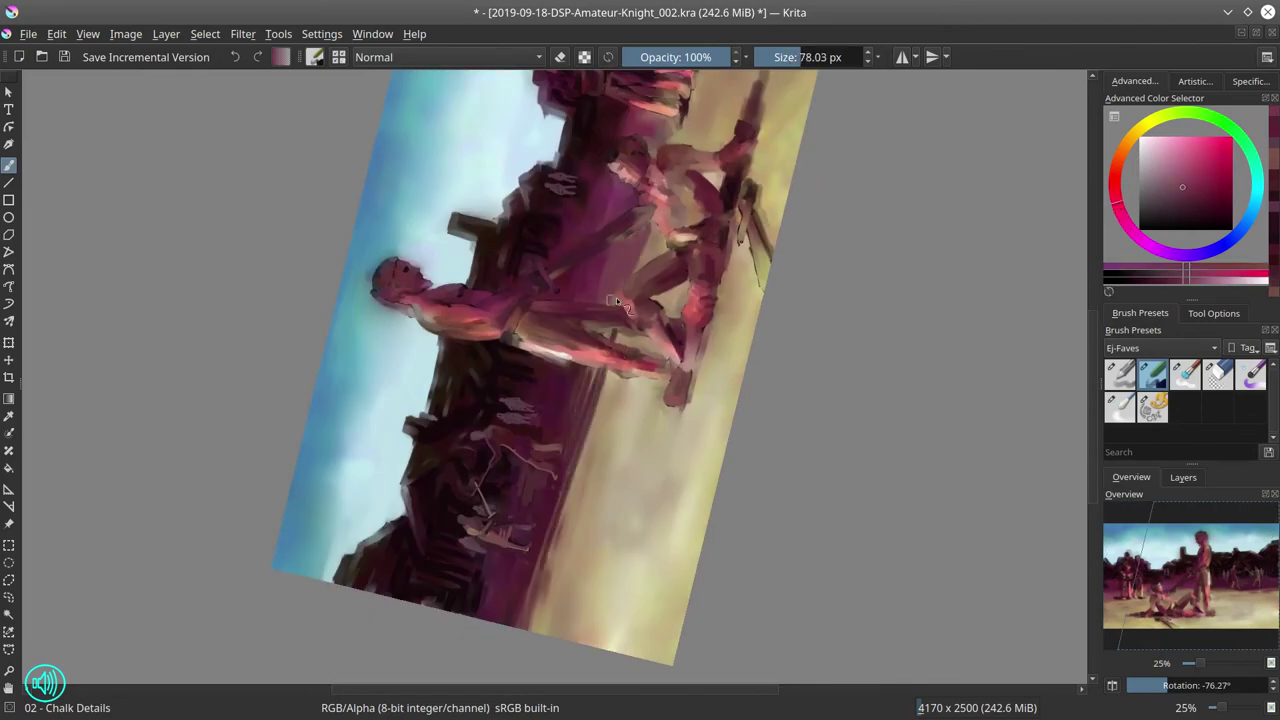
{"action": "left_click_drag", "start_coordinate": [667, 171], "coordinate": [637, 286]}
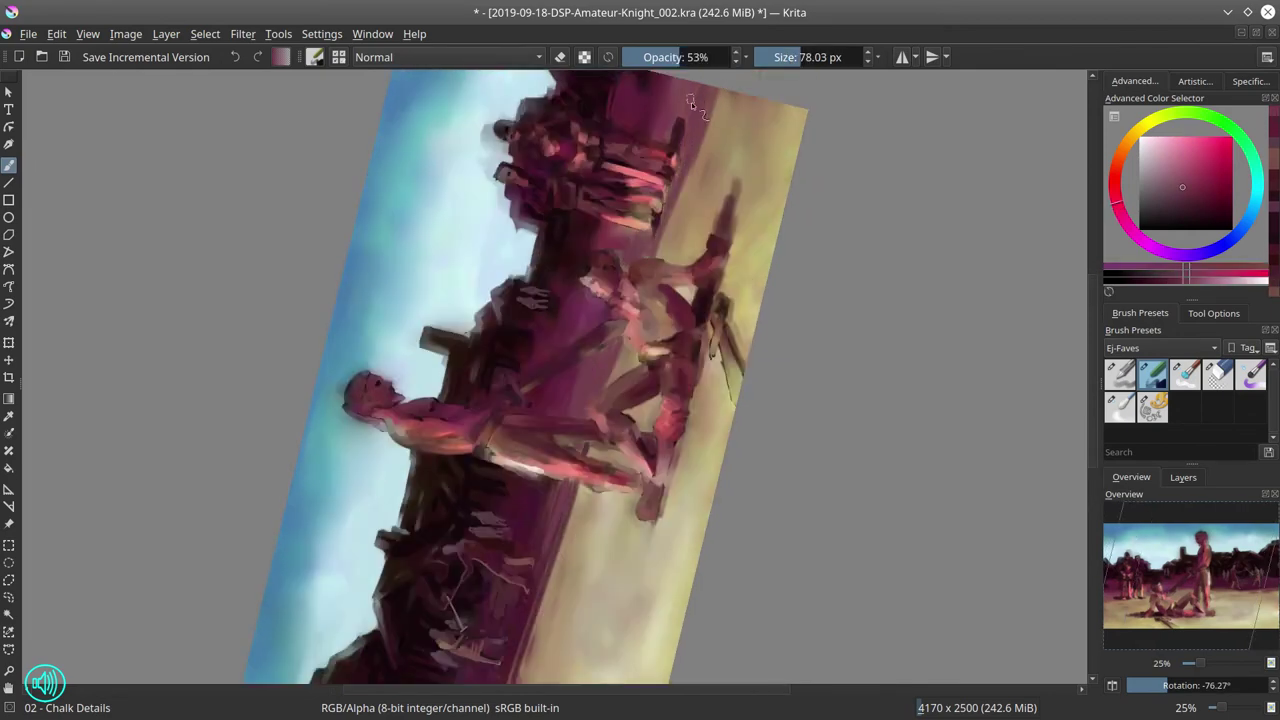
{"action": "key", "text": "6"}
{"action": "key", "text": "5"}
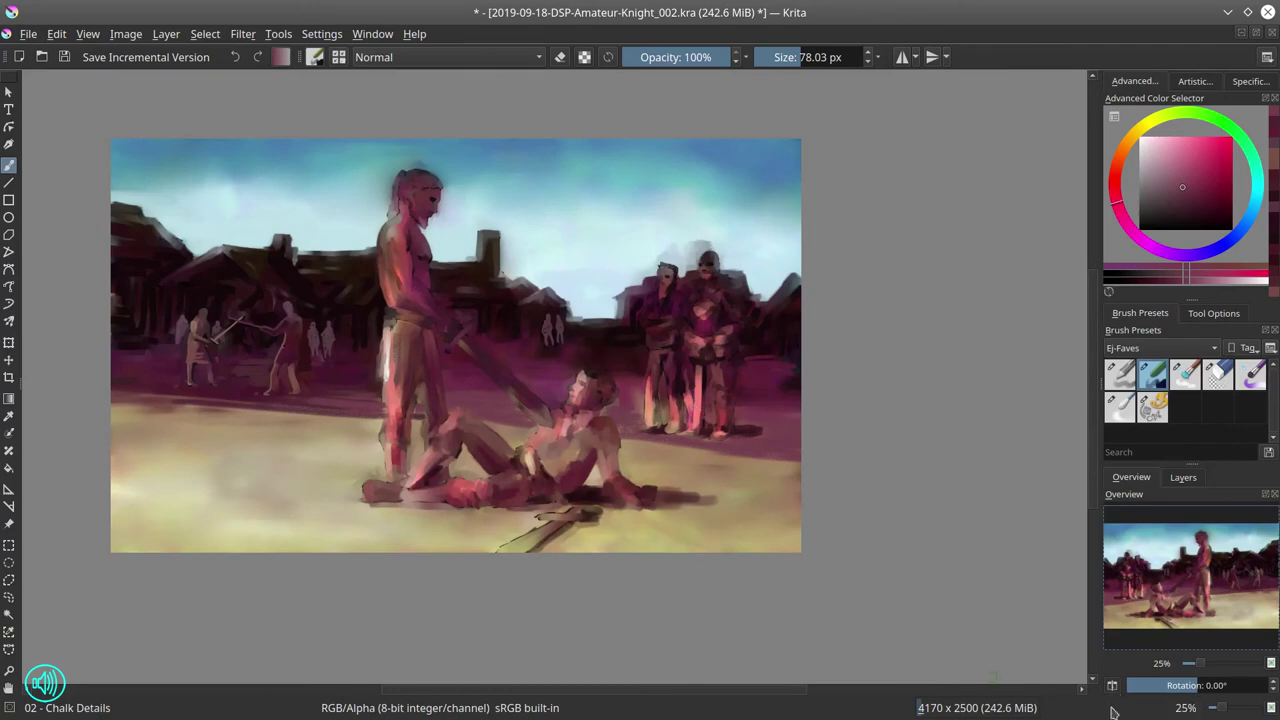
{"action": "key", "text": "m"}
{"action": "left_click_drag", "start_coordinate": [695, 404], "coordinate": [390, 565]}
Pick an orange-tan colour, return the view upright and save the document
{"action": "left_click", "coordinate": [381, 570], "text": "ctrl"}
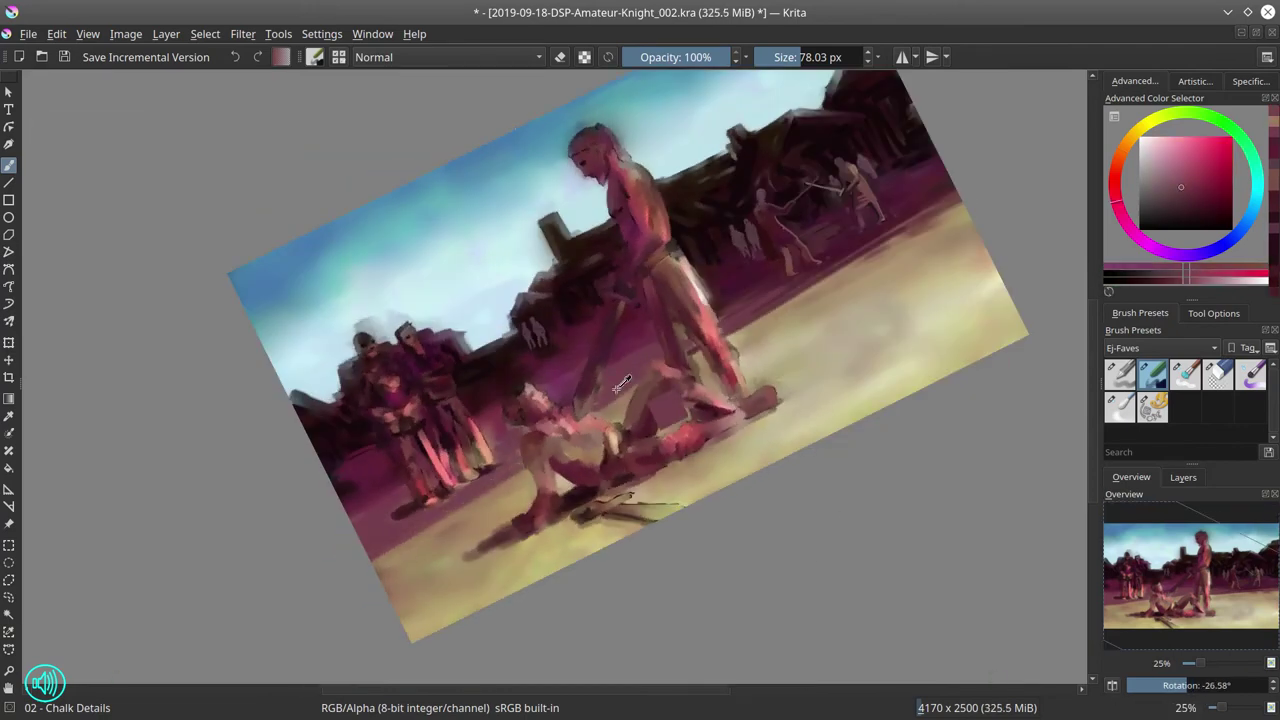
{"action": "left_click", "coordinate": [940, 218], "text": "ctrl"}
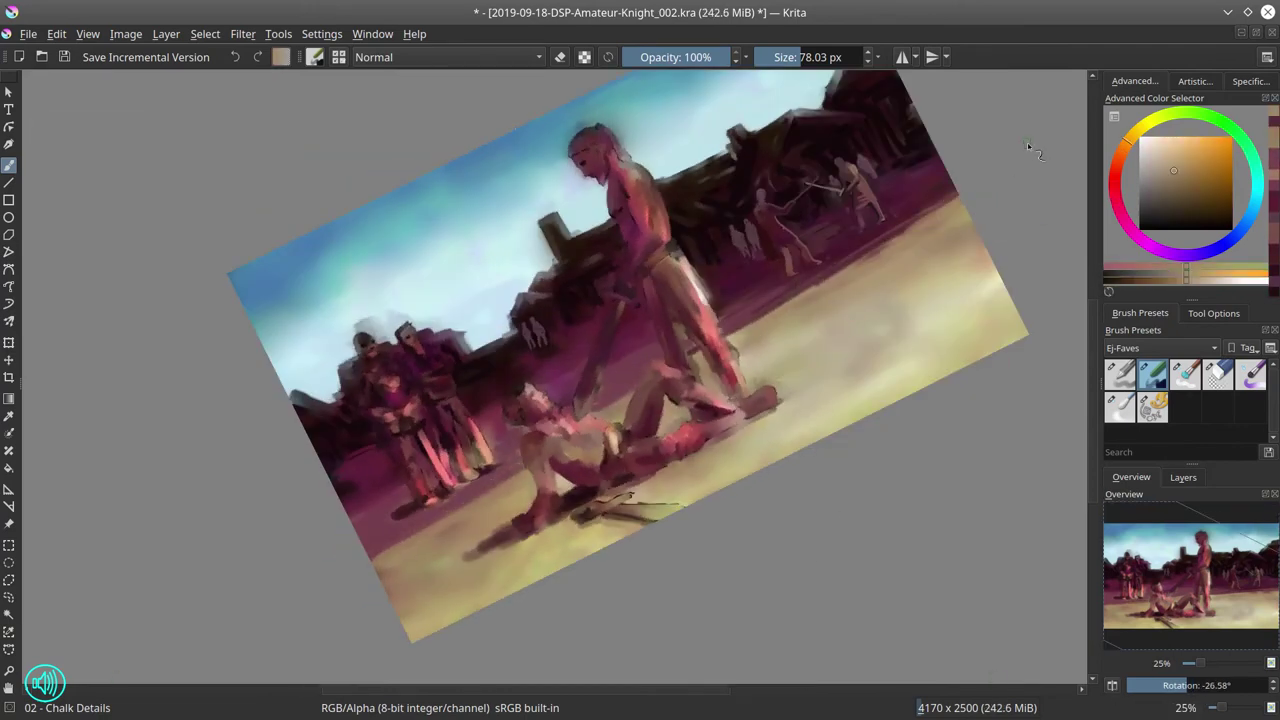
{"action": "key", "text": "5"}
{"action": "key", "text": "ctrl+s"}
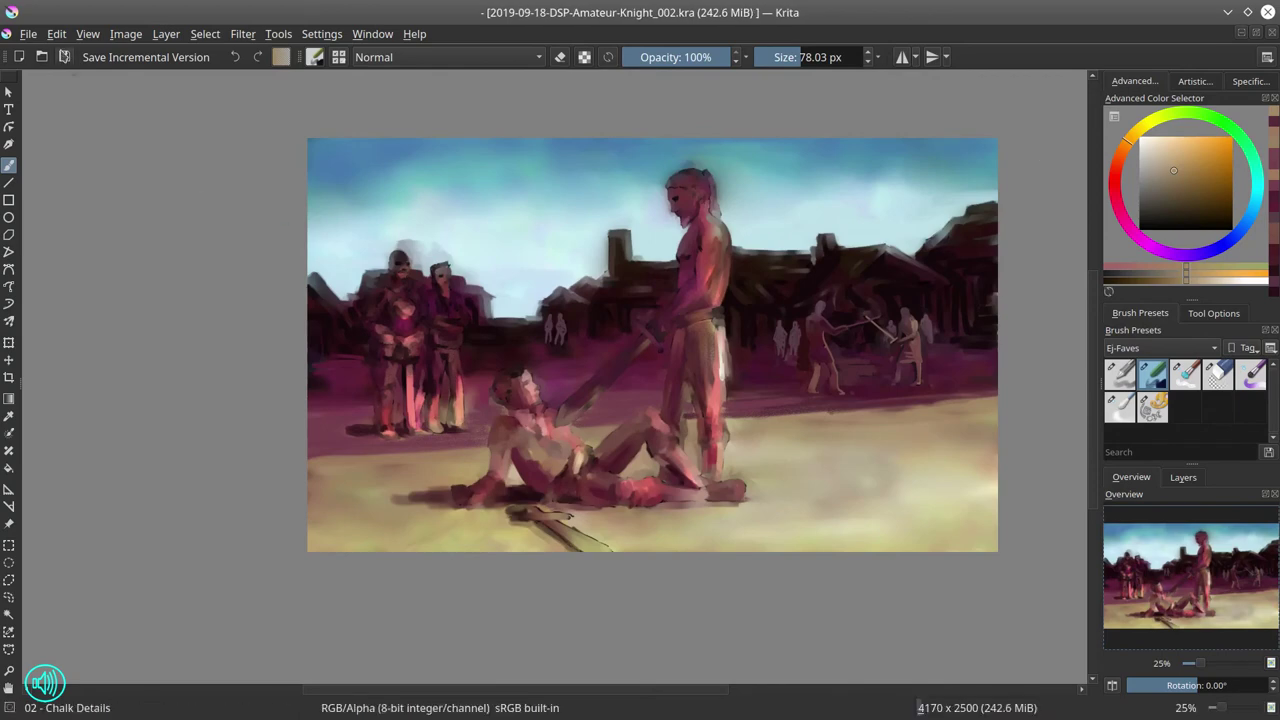
With the Basic-4 Flow Opacity brush and light sky blue, paint over the left roofline
{"action": "left_click", "coordinate": [1120, 375]}
{"action": "scroll", "coordinate": [356, 275], "scroll_direction": "up", "scroll_amount": 3}
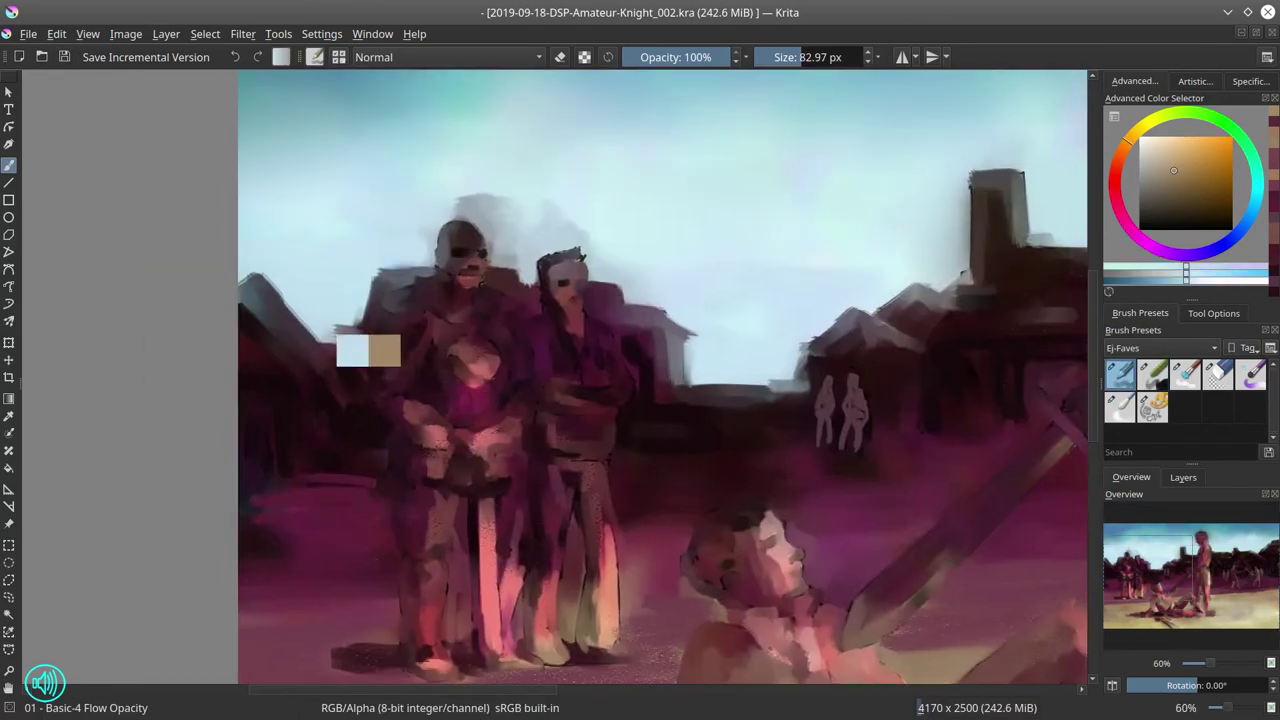
{"action": "left_click", "coordinate": [749, 363], "text": "ctrl"}
{"action": "mouse_move", "coordinate": [325, 338]}
{"action": "left_mouse_down"}
{"action": "mouse_move", "coordinate": [364, 289]}
{"action": "mouse_move", "coordinate": [290, 295]}
{"action": "left_mouse_up"}
{"action": "left_click_drag", "start_coordinate": [380, 245], "coordinate": [400, 235]}
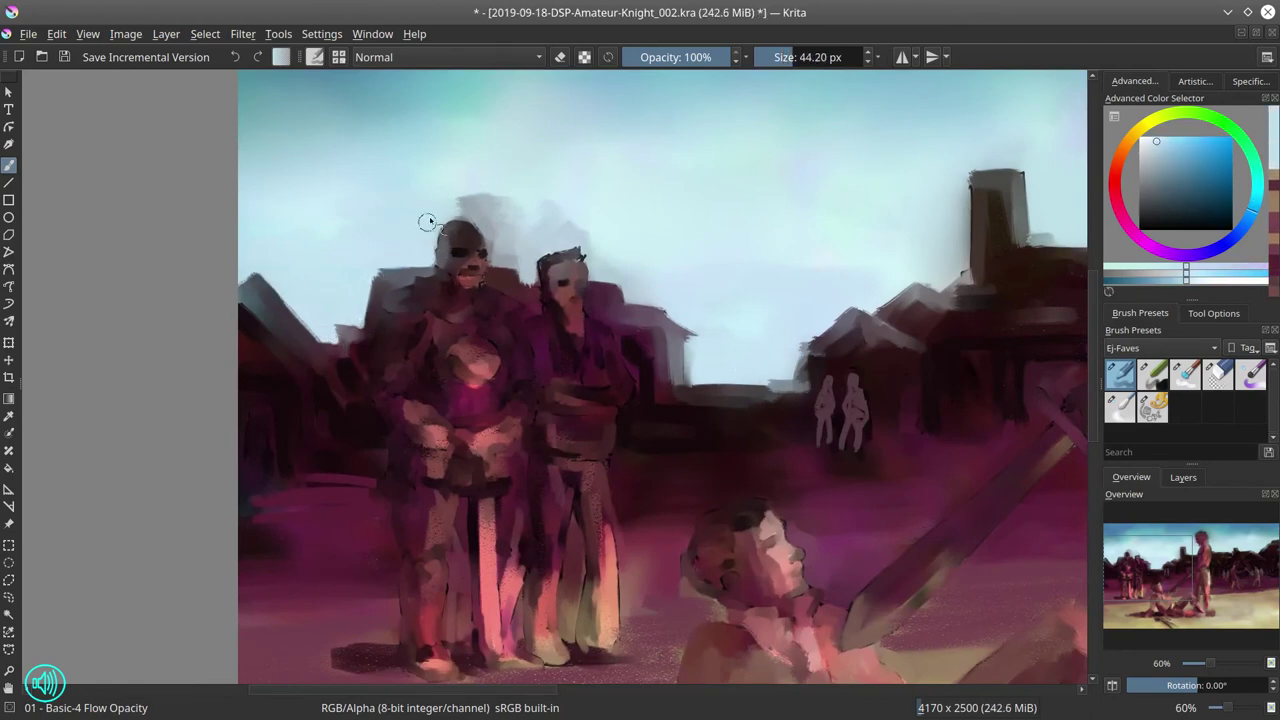
{"action": "key", "text": "bracketleft"}
{"action": "key", "text": "bracketleft"}
{"action": "key", "text": "bracketleft"}
Fill the gap between the two heads with sky blue and cover the grey smears above them and the horizon strip
{"action": "mouse_move", "coordinate": [490, 252]}
{"action": "left_mouse_down"}
{"action": "mouse_move", "coordinate": [522, 259]}
{"action": "mouse_move", "coordinate": [491, 186]}
{"action": "mouse_move", "coordinate": [423, 186]}
{"action": "left_mouse_up"}
{"action": "key", "text": "bracketright"}
{"action": "key", "text": "bracketright"}
{"action": "key", "text": "bracketright"}
{"action": "key", "text": "bracketright"}
{"action": "key", "text": "bracketright"}
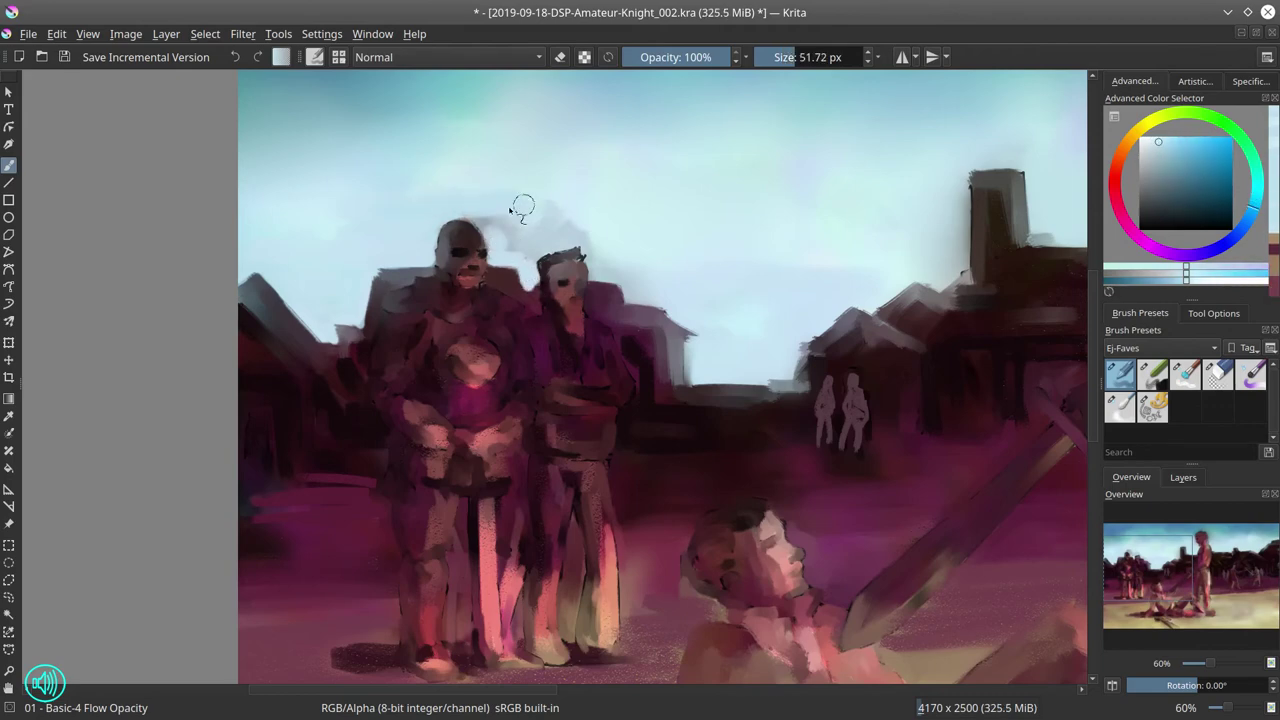
{"action": "mouse_move", "coordinate": [523, 206]}
{"action": "left_mouse_down"}
{"action": "mouse_move", "coordinate": [513, 243]}
{"action": "mouse_move", "coordinate": [543, 194]}
{"action": "left_mouse_up"}
{"action": "key", "text": "bracketleft"}
{"action": "key", "text": "bracketleft"}
{"action": "key", "text": "bracketleft"}
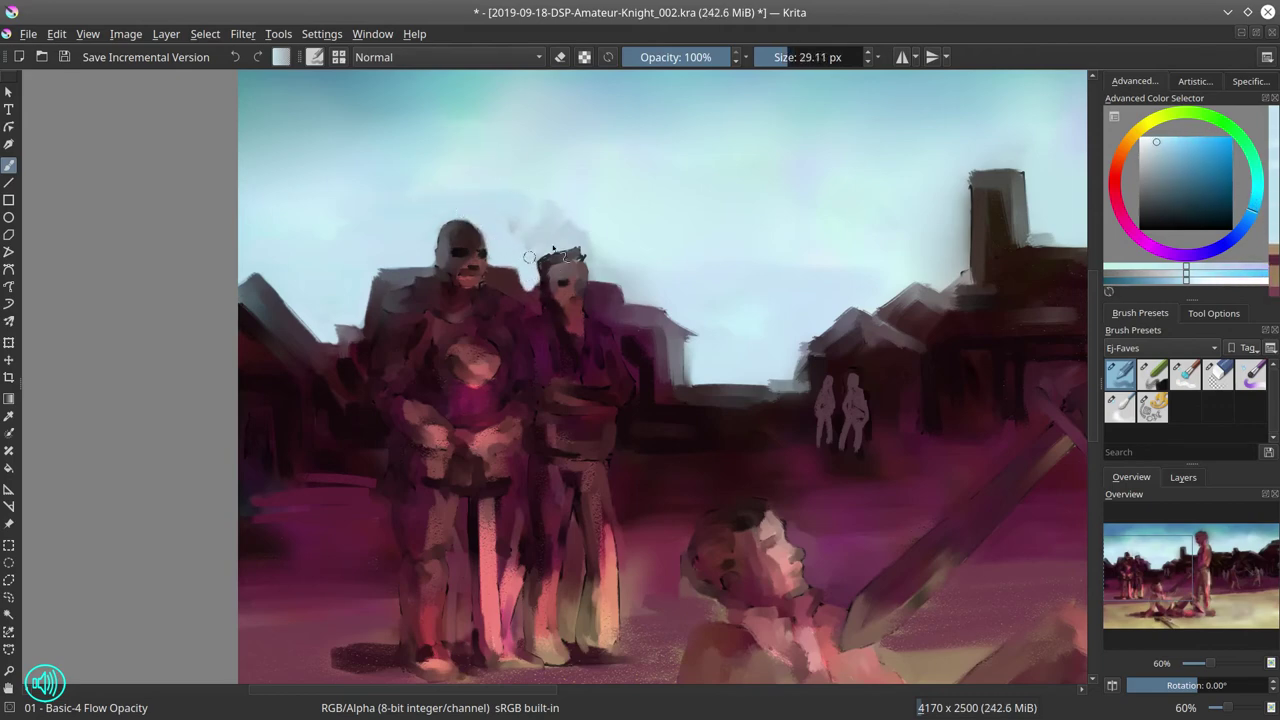
{"action": "key", "text": "bracketright"}
{"action": "key", "text": "bracketright"}
{"action": "key", "text": "bracketright"}
{"action": "mouse_move", "coordinate": [530, 245]}
{"action": "left_mouse_down"}
{"action": "mouse_move", "coordinate": [614, 238]}
{"action": "mouse_move", "coordinate": [600, 268]}
{"action": "mouse_move", "coordinate": [625, 300]}
{"action": "left_mouse_up"}
{"action": "key", "text": "bracketleft"}
{"action": "key", "text": "bracketleft"}
{"action": "key", "text": "bracketleft"}
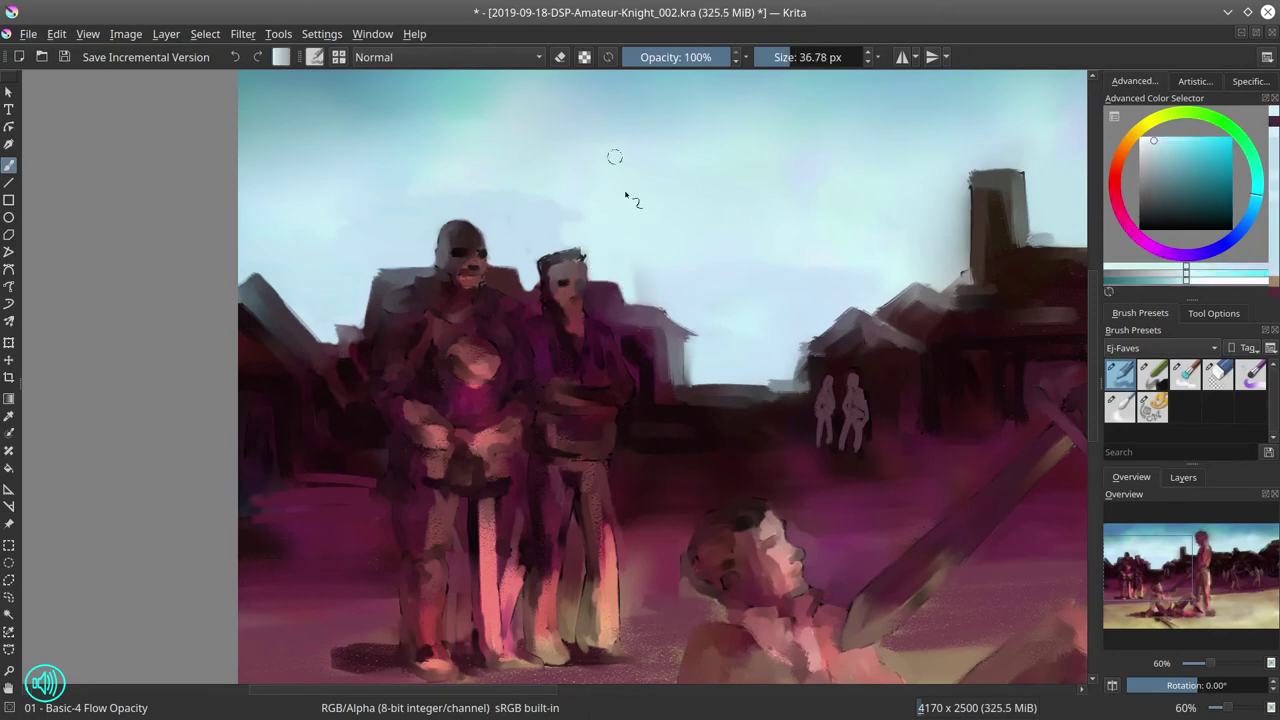
{"action": "key", "text": "bracketright"}
{"action": "key", "text": "bracketright"}
{"action": "key", "text": "bracketright"}
{"action": "key", "text": "bracketleft"}
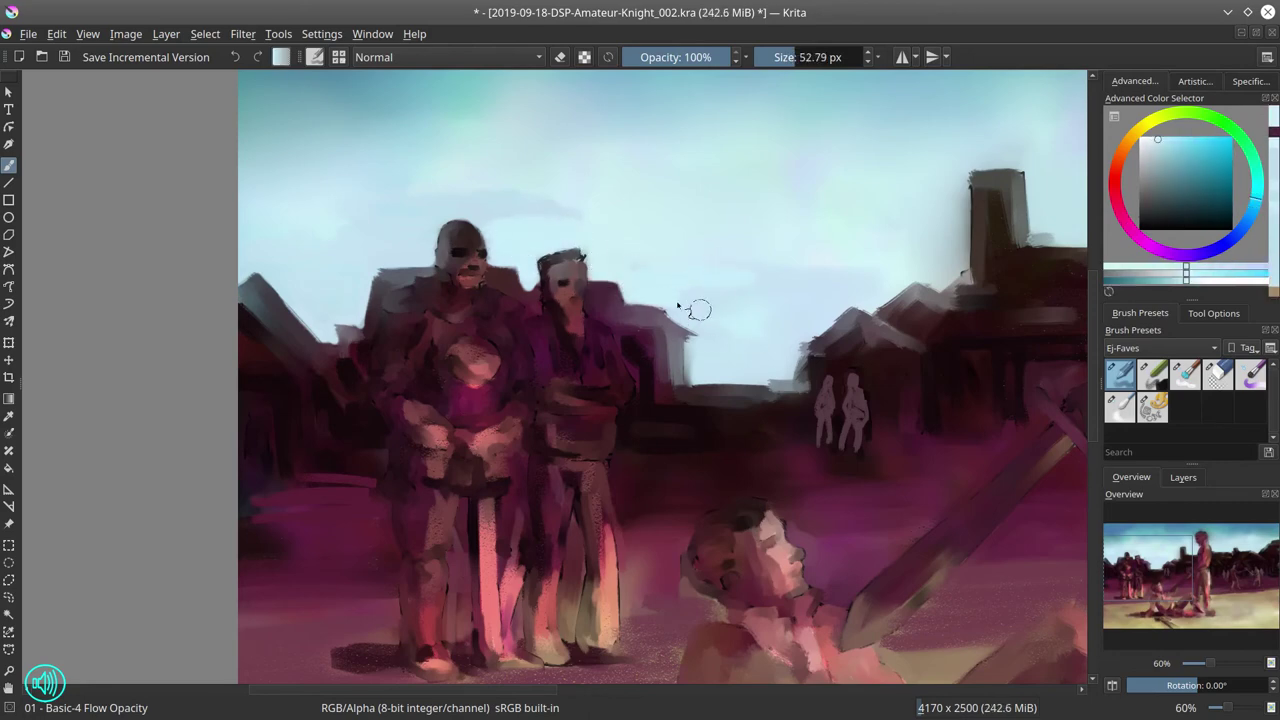
Touch up the roof edge in dark purple, then return to sky blue
{"action": "key", "text": "bracketleft"}
{"action": "key", "text": "bracketleft"}
{"action": "mouse_move", "coordinate": [728, 344]}
{"action": "left_mouse_down"}
{"action": "mouse_move", "coordinate": [696, 372]}
{"action": "mouse_move", "coordinate": [776, 378]}
{"action": "mouse_move", "coordinate": [729, 362]}
{"action": "mouse_move", "coordinate": [698, 381]}
{"action": "mouse_move", "coordinate": [790, 381]}
{"action": "left_mouse_up"}
{"action": "left_click", "coordinate": [790, 381], "text": "ctrl"}
{"action": "key", "text": "bracketleft"}
{"action": "left_click", "coordinate": [714, 334], "text": "ctrl"}
{"action": "left_click", "coordinate": [800, 342], "text": "ctrl"}
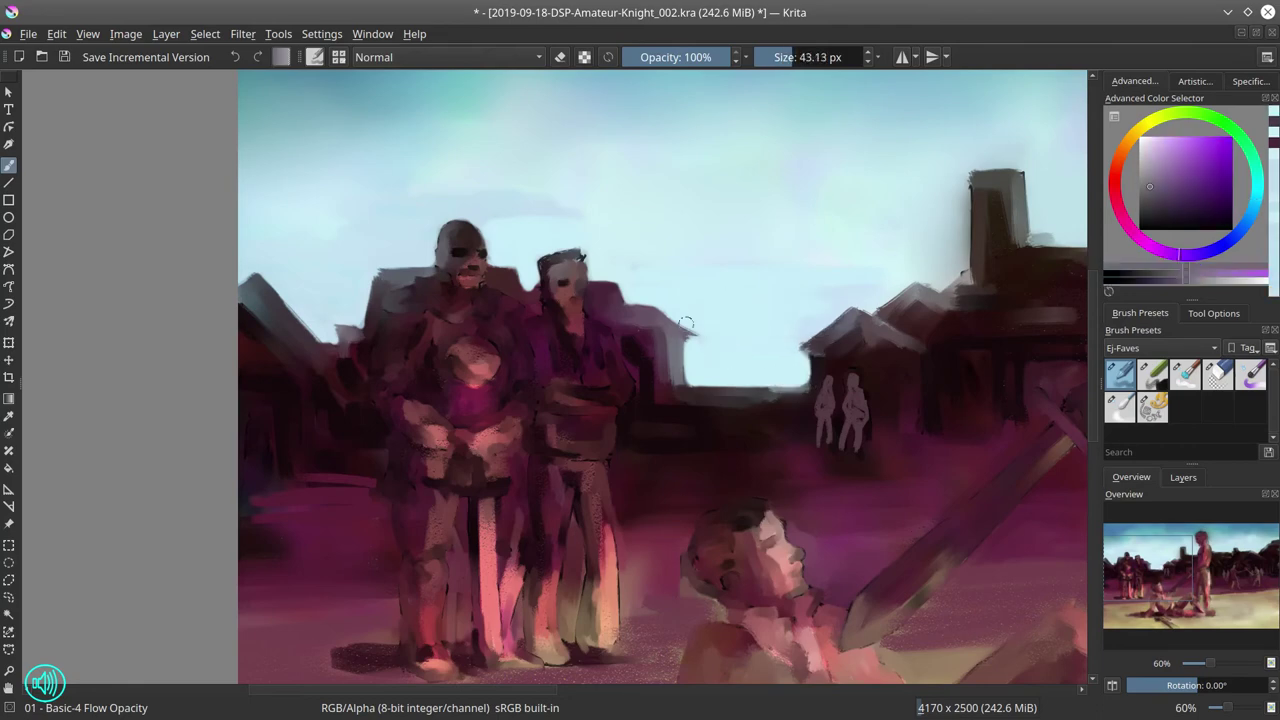
{"action": "key", "text": "bracketleft"}
{"action": "left_click", "coordinate": [793, 336], "text": "ctrl"}
{"action": "key", "text": "bracketright"}
{"action": "key", "text": "bracketright"}
{"action": "key", "text": "bracketright"}
Brush sky blue along the left roofline and the tops of the figures
{"action": "left_click_drag", "start_coordinate": [848, 200], "coordinate": [718, 240]}
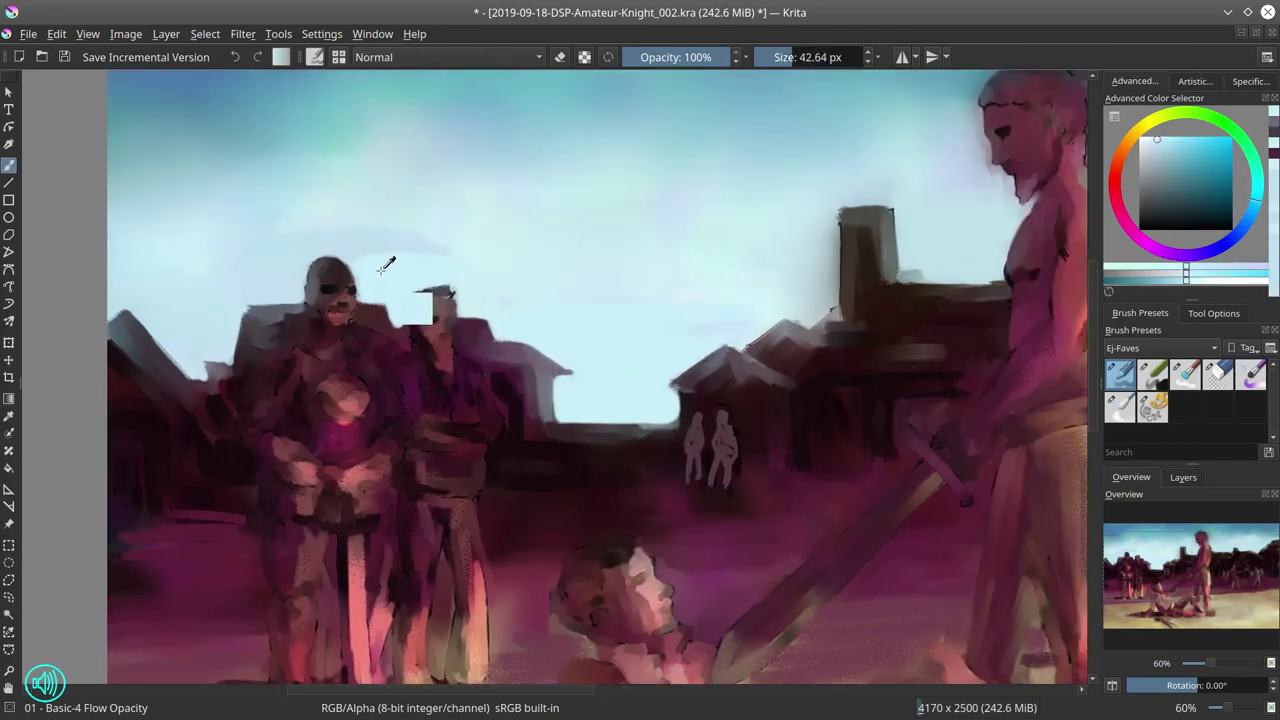
{"action": "left_click", "coordinate": [366, 214], "text": "ctrl"}
{"action": "mouse_move", "coordinate": [345, 243]}
{"action": "left_mouse_down"}
{"action": "mouse_move", "coordinate": [300, 286]}
{"action": "mouse_move", "coordinate": [157, 309]}
{"action": "mouse_move", "coordinate": [206, 320]}
{"action": "mouse_move", "coordinate": [155, 301]}
{"action": "left_mouse_up"}
{"action": "left_click_drag", "start_coordinate": [780, 355], "coordinate": [595, 343]}
{"action": "key", "text": "bracketleft"}
{"action": "key", "text": "bracketleft"}
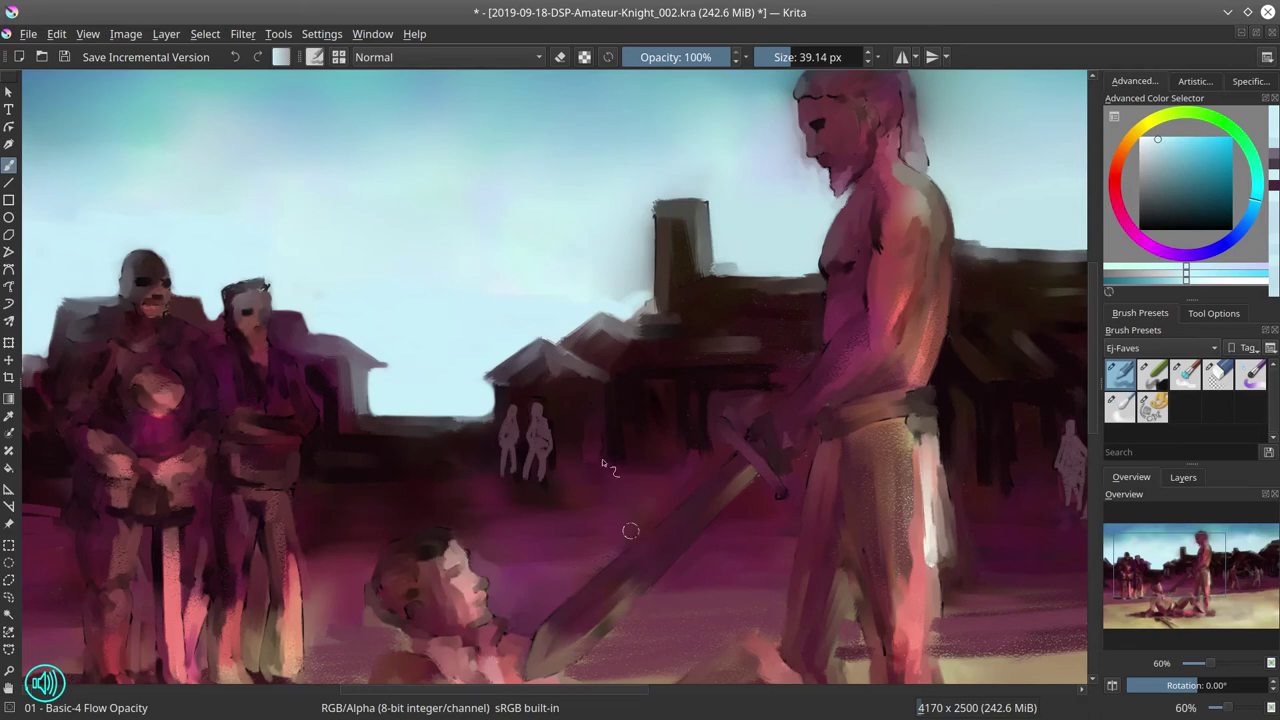
Softly blend the sky beside the tower with the Blender Textured Soft brush
{"action": "key", "text": "/"}
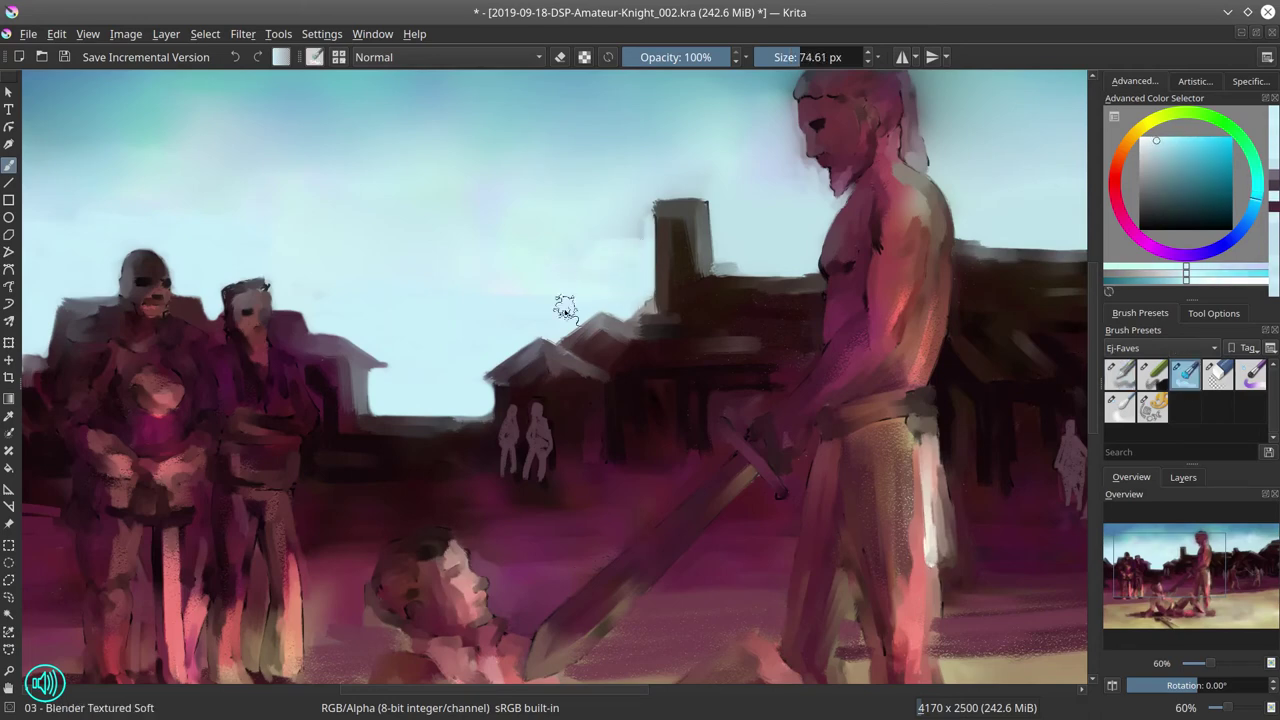
{"action": "left_click_drag", "start_coordinate": [565, 308], "coordinate": [643, 200]}
{"action": "key", "text": "/"}
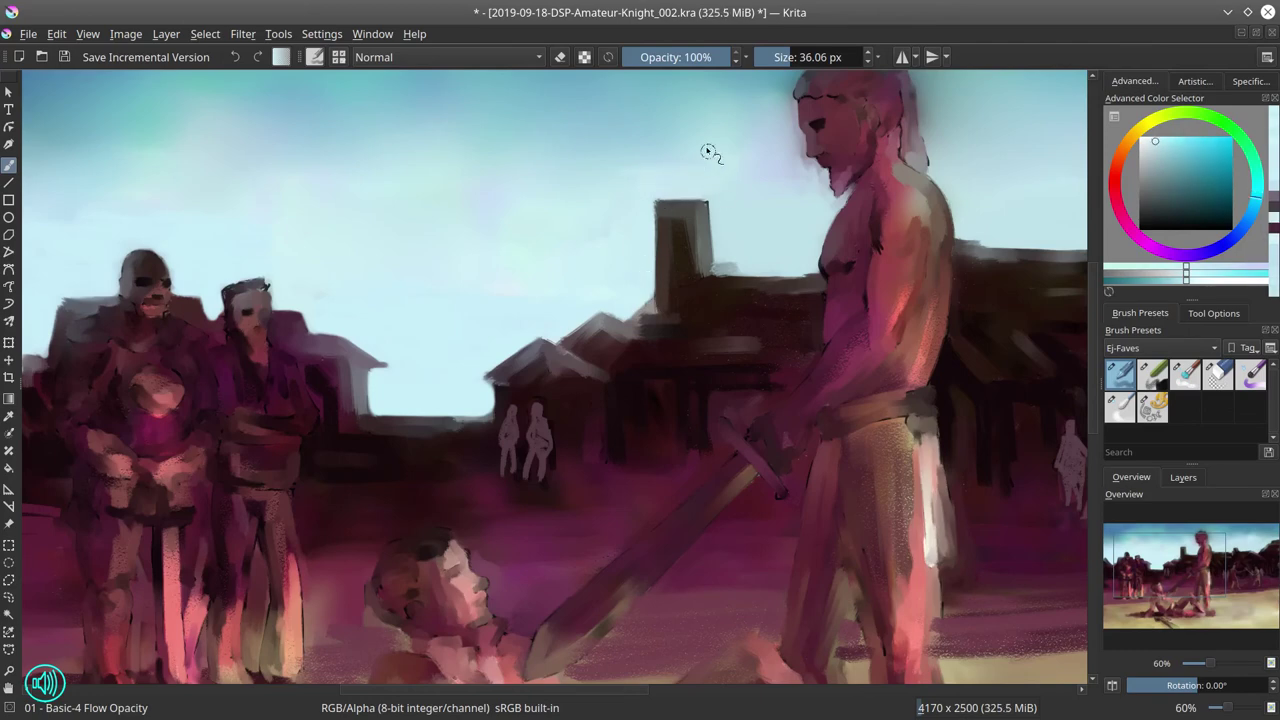
{"action": "key", "text": "["}
{"action": "key", "text": "["}
Smooth the sky around the top of the swordsman's head using colours sampled nearby
{"action": "mouse_move", "coordinate": [837, 240]}
{"action": "left_mouse_down"}
{"action": "mouse_move", "coordinate": [663, 339]}
{"action": "mouse_move", "coordinate": [607, 390]}
{"action": "mouse_move", "coordinate": [576, 366]}
{"action": "left_mouse_up"}
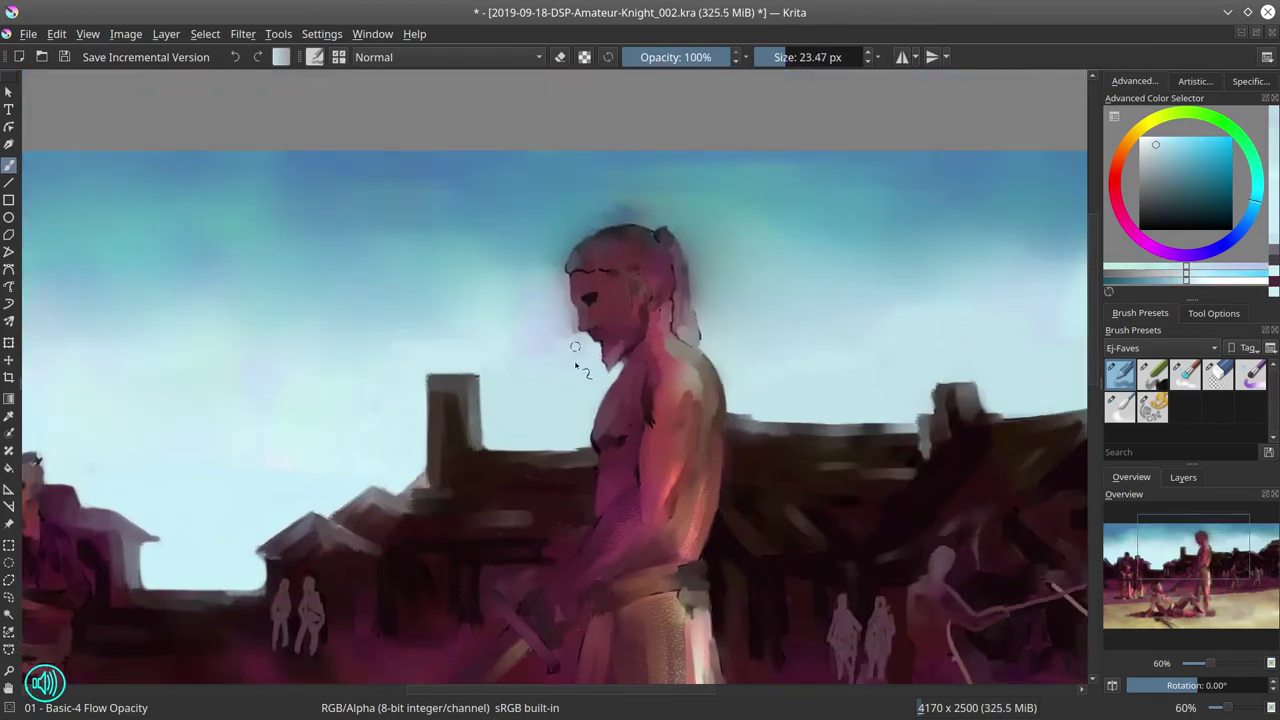
{"action": "left_click", "coordinate": [545, 315], "text": "ctrl"}
{"action": "key", "text": "]"}
{"action": "key", "text": "]"}
{"action": "key", "text": "]"}
{"action": "left_click", "coordinate": [562, 291], "text": "ctrl"}
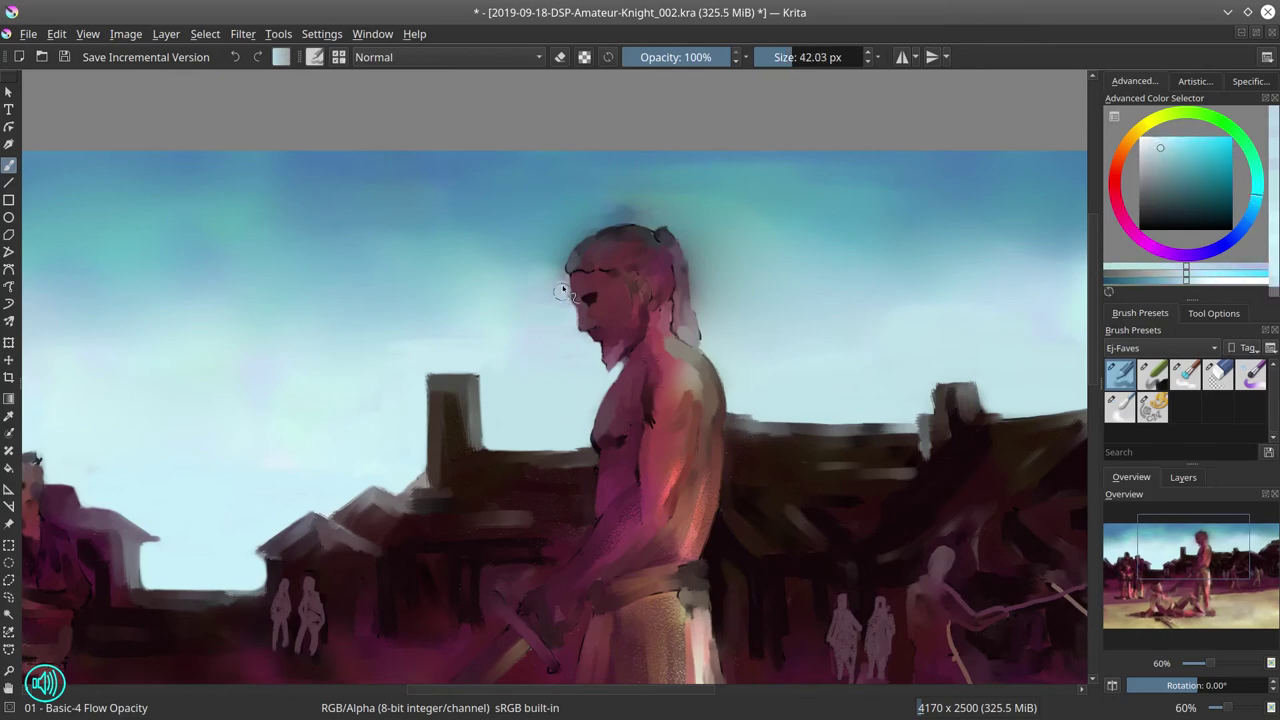
{"action": "left_click", "coordinate": [523, 294], "text": "ctrl"}
{"action": "scroll", "coordinate": [523, 294], "scroll_direction": "up", "scroll_amount": 1}
{"action": "key", "text": "]"}
{"action": "key", "text": "]"}
{"action": "key", "text": "]"}
{"action": "left_click", "coordinate": [490, 325], "text": "ctrl"}
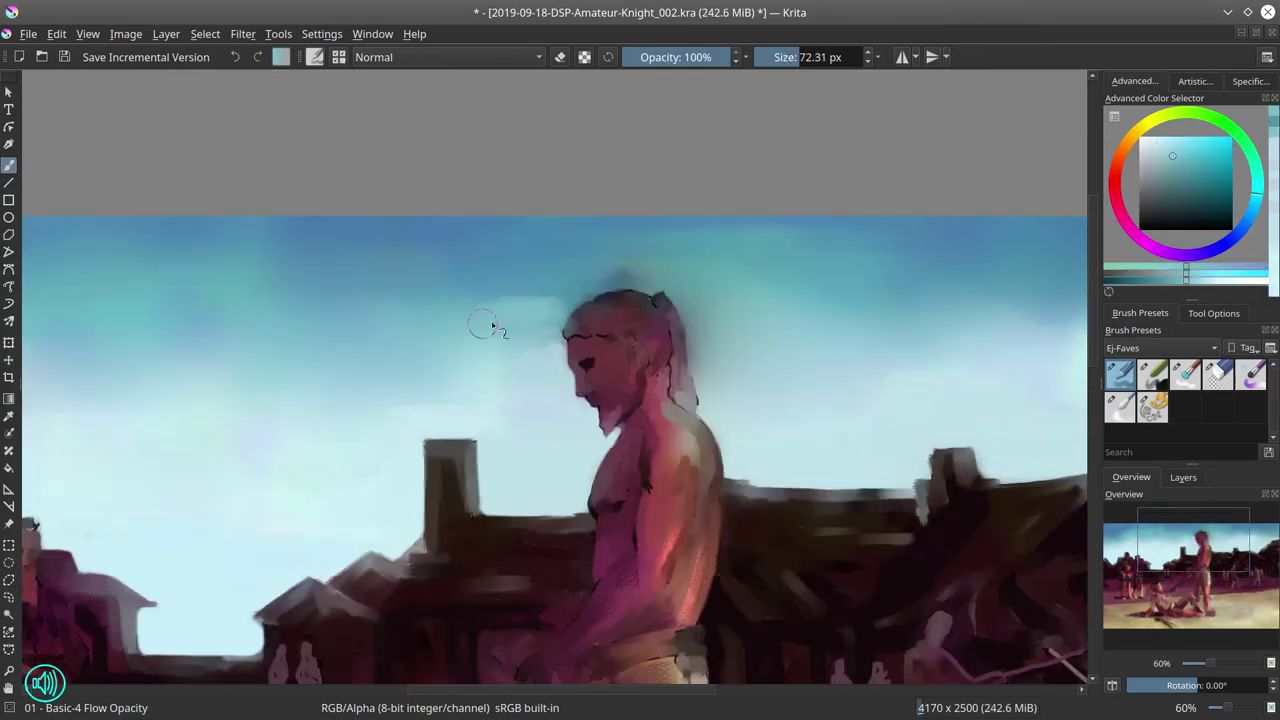
{"action": "mouse_move", "coordinate": [483, 325]}
{"action": "left_mouse_down"}
{"action": "mouse_move", "coordinate": [640, 269]}
{"action": "mouse_move", "coordinate": [440, 285]}
{"action": "left_mouse_up"}
{"action": "left_click", "coordinate": [1120, 407]}
{"action": "left_click", "coordinate": [1120, 374]}
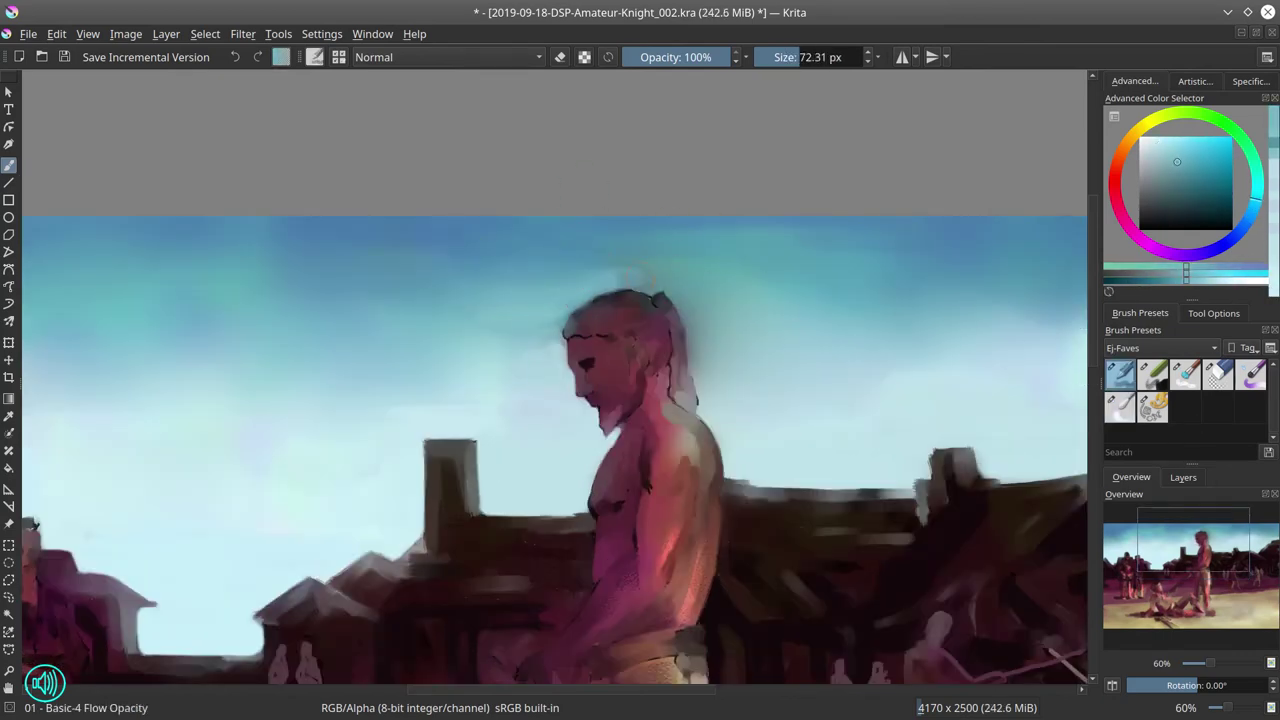
Add a dark pink stroke along the ponytail edge, then blur the sky in lighter cyan
{"action": "key", "text": "["}
{"action": "key", "text": "["}
{"action": "key", "text": "["}
{"action": "key", "text": "["}
{"action": "key", "text": "["}
{"action": "key", "text": "["}
{"action": "key", "text": "["}
{"action": "left_click", "coordinate": [672, 372], "text": "ctrl"}
{"action": "left_click_drag", "start_coordinate": [670, 366], "coordinate": [677, 400]}
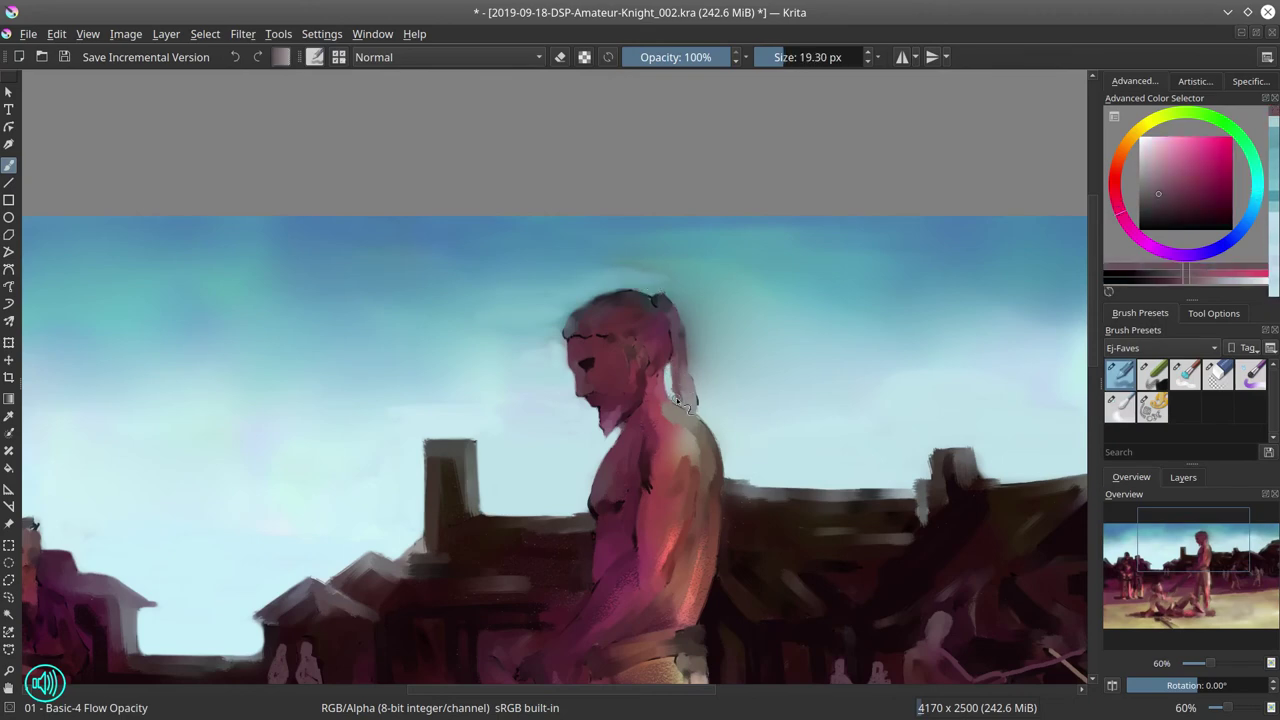
{"action": "left_click", "coordinate": [700, 340], "text": "ctrl"}
{"action": "key", "text": "]"}
{"action": "key", "text": "]"}
{"action": "key", "text": "]"}
{"action": "key", "text": "]"}
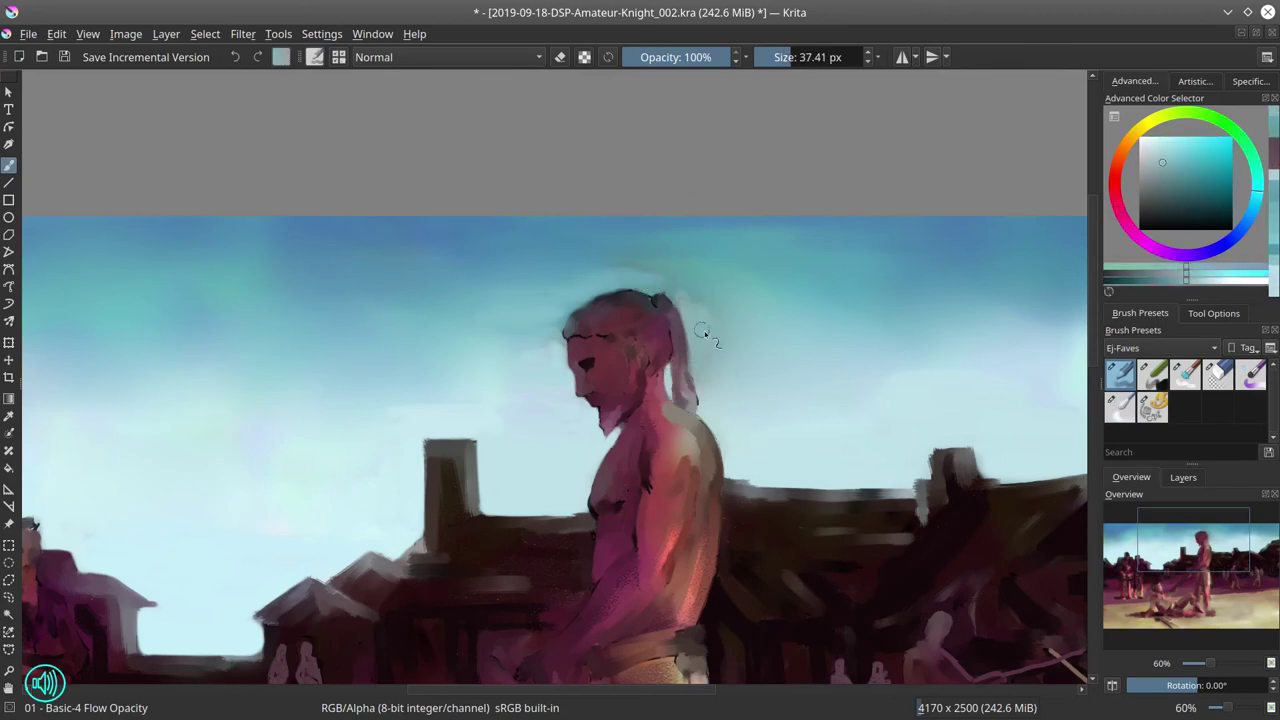
{"action": "left_click", "coordinate": [701, 331], "text": "ctrl"}
{"action": "key", "text": "slash"}
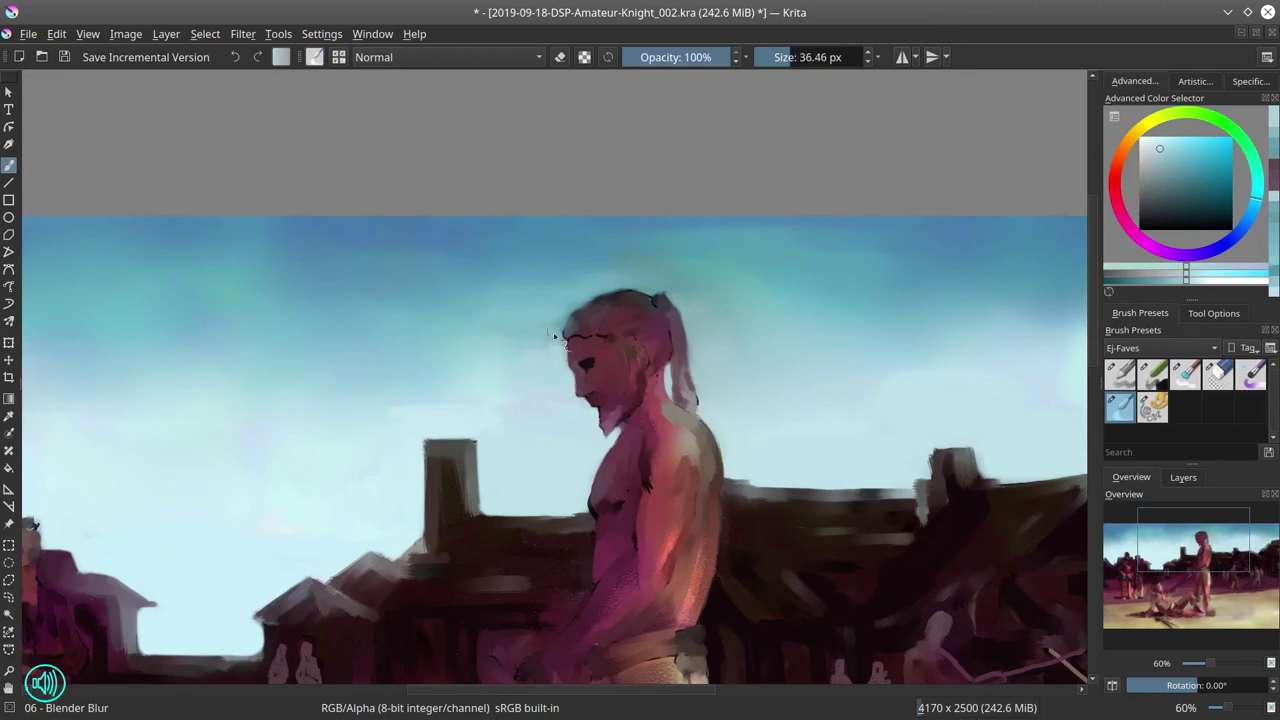
{"action": "key", "text": "slash"}
Lighten the sky along the building edges and above the right-hand rooftops in light cyan
{"action": "left_click_drag", "start_coordinate": [863, 400], "coordinate": [487, 405]}
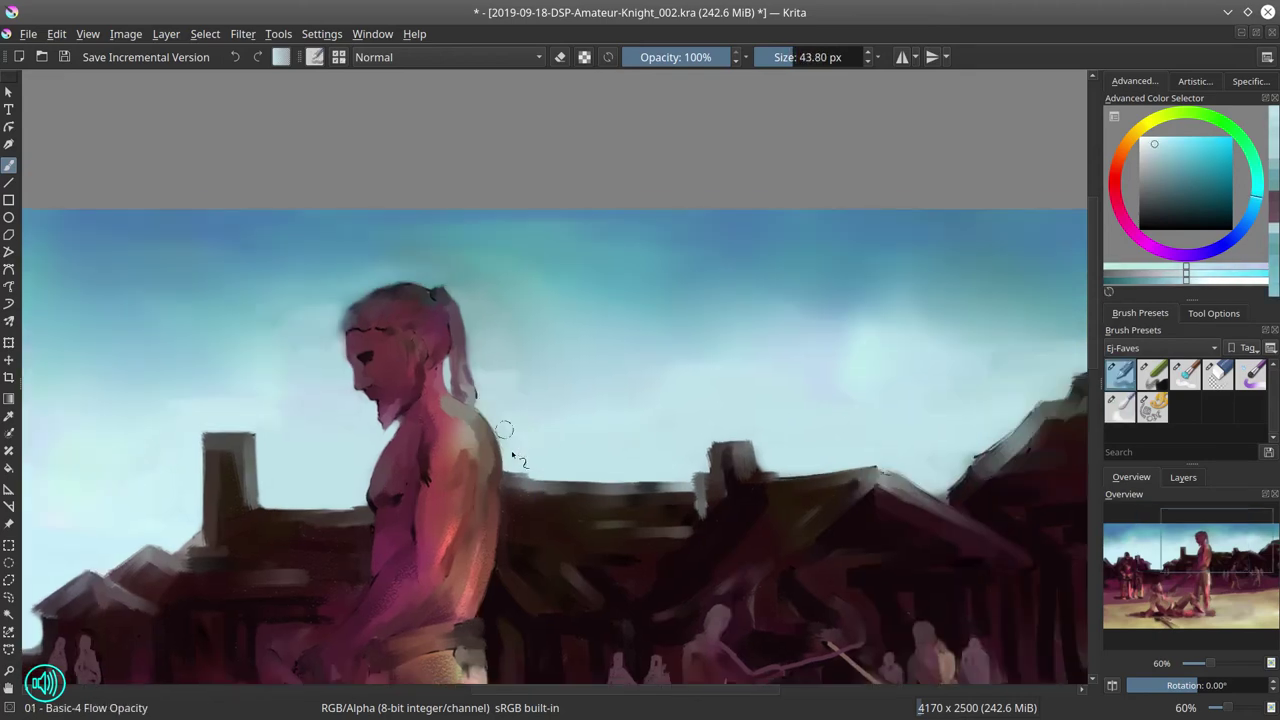
{"action": "mouse_move", "coordinate": [517, 471]}
{"action": "left_mouse_down"}
{"action": "mouse_move", "coordinate": [623, 438]}
{"action": "mouse_move", "coordinate": [611, 460]}
{"action": "mouse_move", "coordinate": [704, 463]}
{"action": "left_mouse_up"}
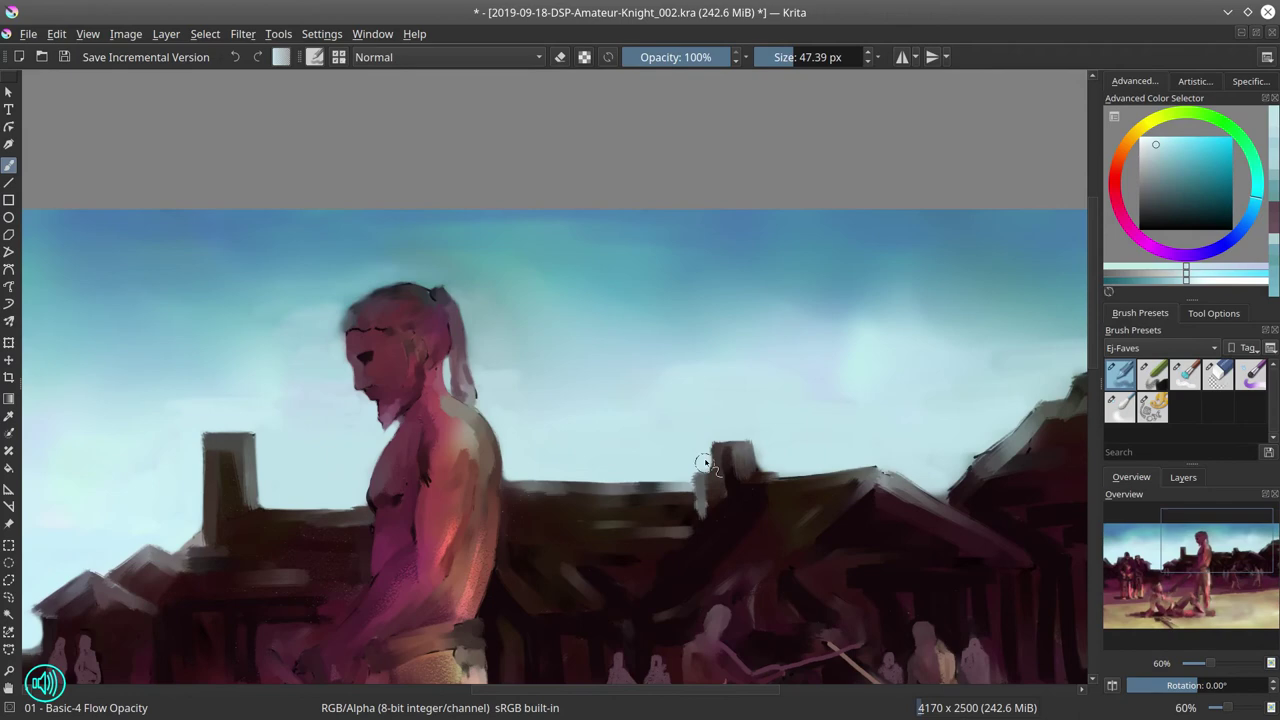
{"action": "key", "text": "bracketleft"}
{"action": "left_click", "coordinate": [770, 462], "text": "ctrl"}
{"action": "left_click_drag", "start_coordinate": [920, 451], "coordinate": [805, 495]}
{"action": "key", "text": "bracketright"}
{"action": "mouse_move", "coordinate": [888, 457]}
{"action": "left_mouse_down"}
{"action": "mouse_move", "coordinate": [900, 432]}
{"action": "mouse_move", "coordinate": [830, 430]}
{"action": "left_mouse_up"}
Save the painting with Ctrl+S and zoom out to view the whole canvas
{"action": "mouse_move", "coordinate": [808, 554]}
{"action": "left_mouse_down"}
{"action": "mouse_move", "coordinate": [775, 469]}
{"action": "mouse_move", "coordinate": [840, 556]}
{"action": "mouse_move", "coordinate": [924, 430]}
{"action": "left_mouse_up"}
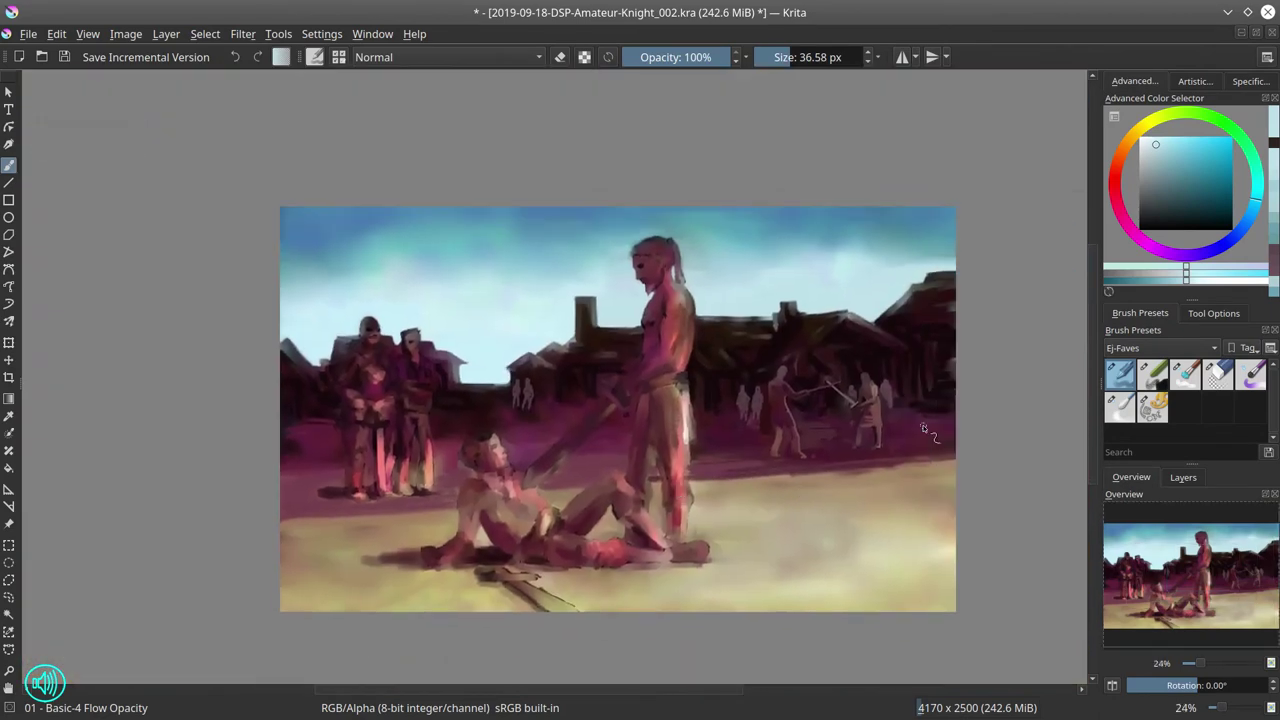
{"action": "key", "text": "ctrl+s"}
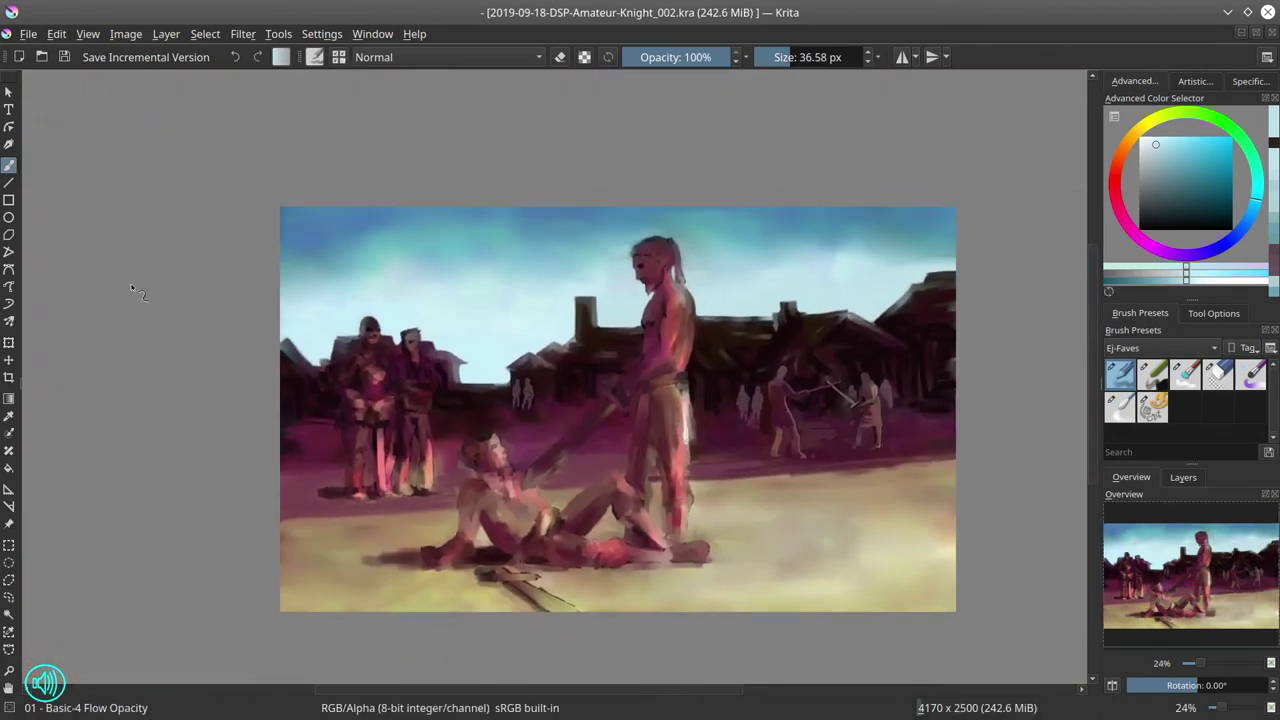
{"action": "key", "text": "minus"}
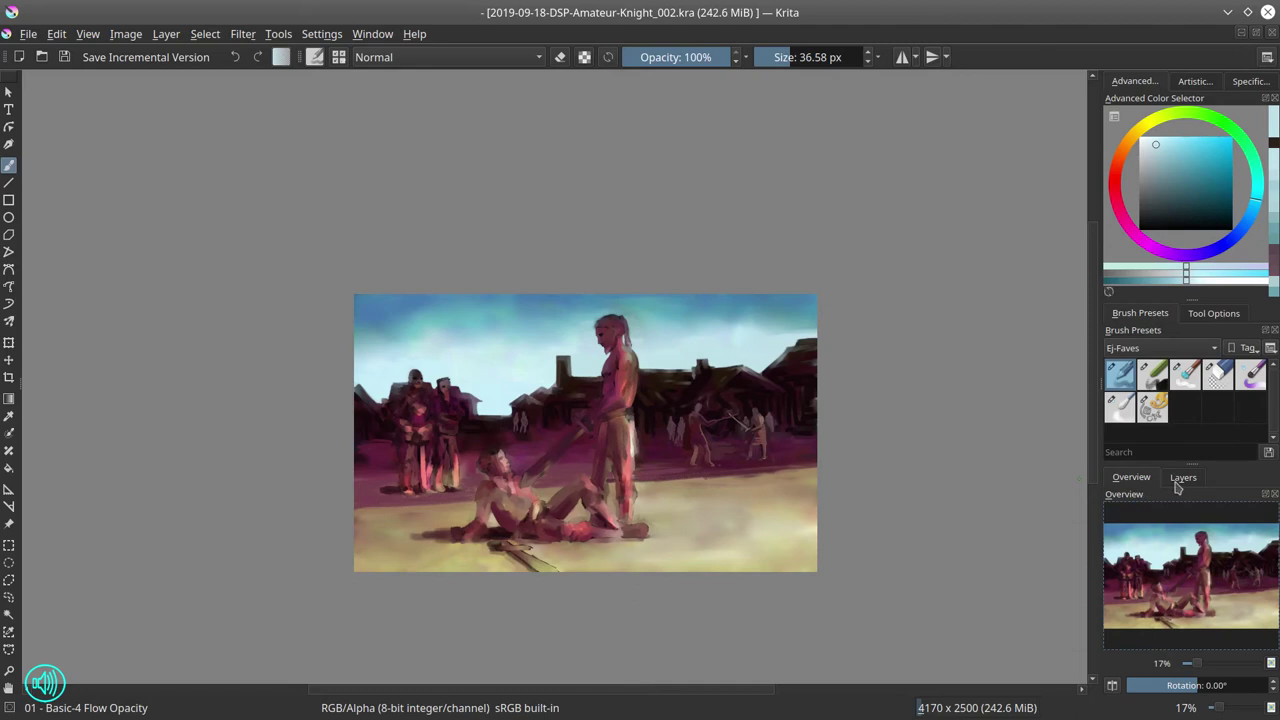
Toggle the 2nd sketch layer on and off to compare it against the painting
{"action": "left_click", "coordinate": [1183, 477]}
{"action": "left_click", "coordinate": [1111, 567]}
{"action": "left_click", "coordinate": [1111, 567]}
{"action": "left_click", "coordinate": [1111, 567]}
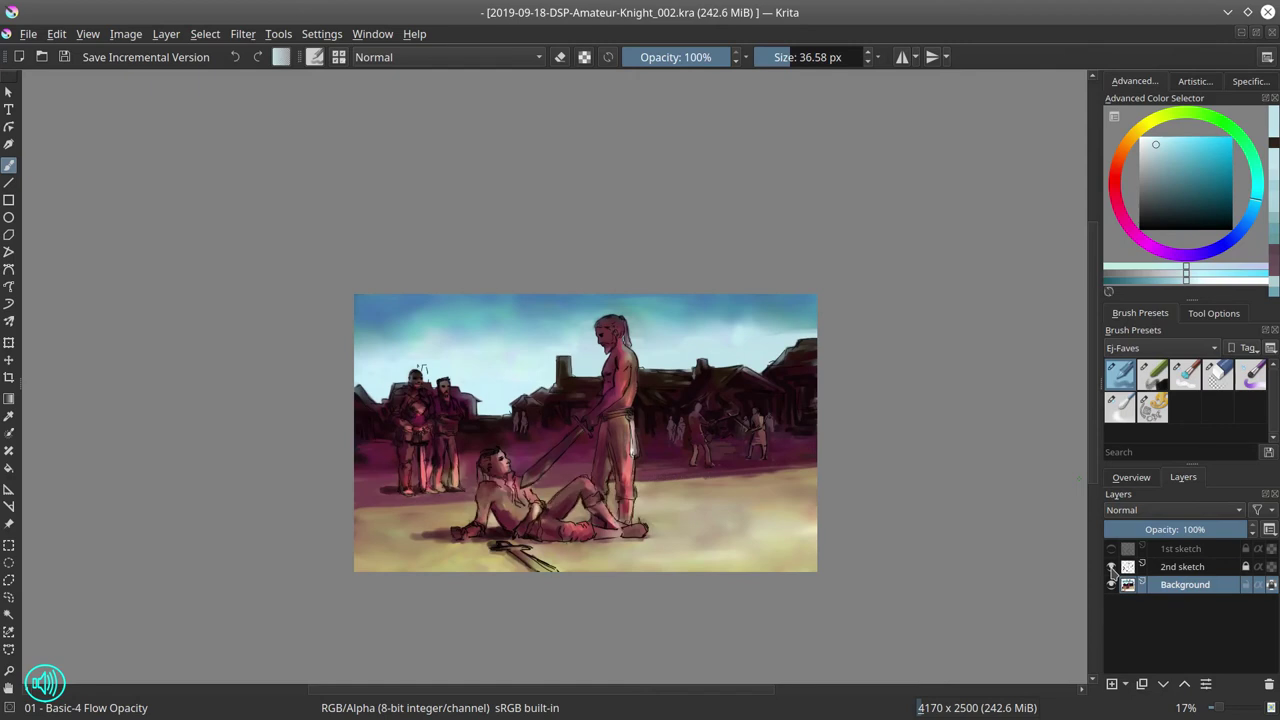
{"action": "left_click", "coordinate": [1111, 567]}
{"action": "left_click", "coordinate": [1131, 477]}
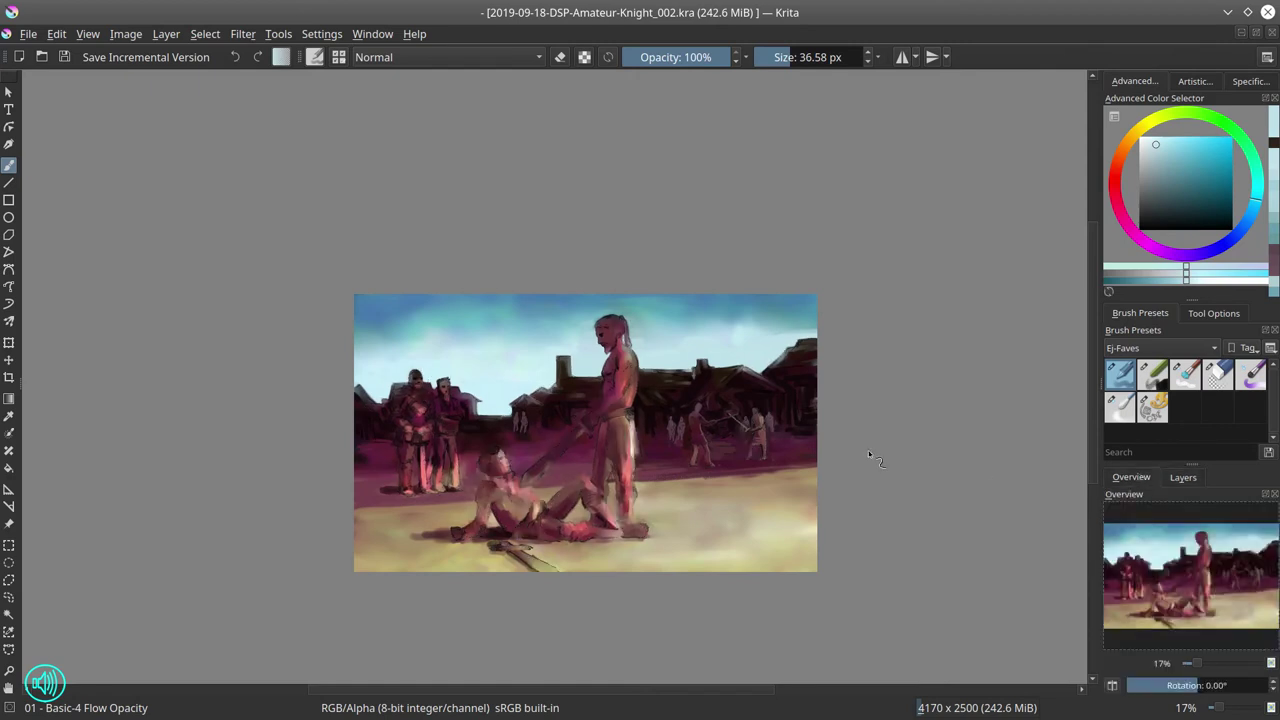
Paint pink strokes down the left figure's leg, then a light sword blade and crossguard
{"action": "scroll", "coordinate": [376, 443], "scroll_direction": "up", "scroll_amount": 4}
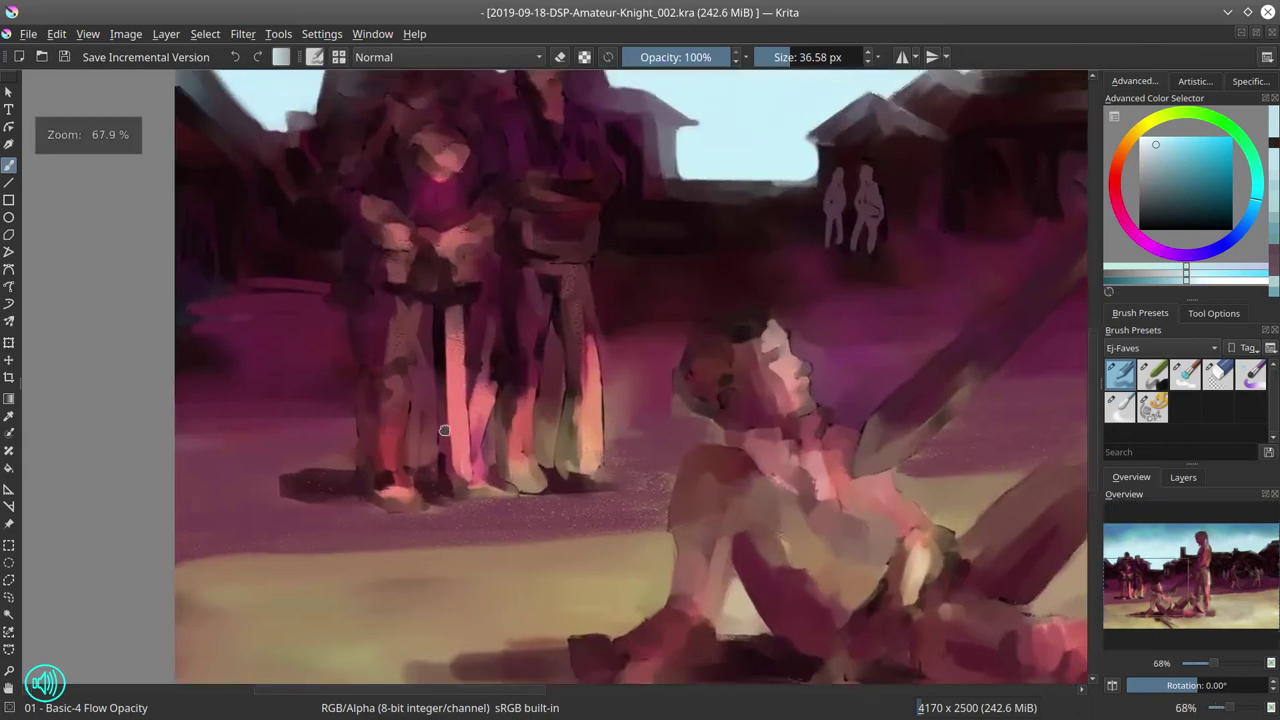
{"action": "left_click", "coordinate": [1172, 148]}
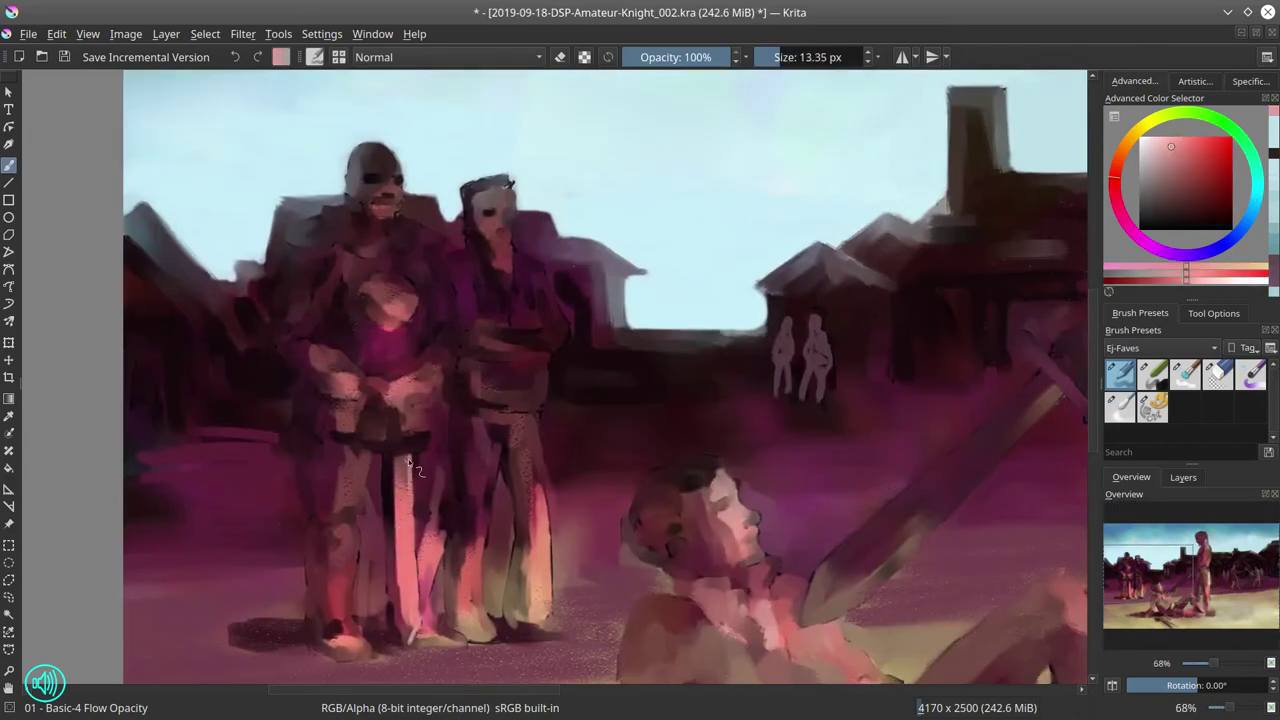
{"action": "mouse_move", "coordinate": [410, 458]}
{"action": "left_mouse_down"}
{"action": "mouse_move", "coordinate": [399, 554]}
{"action": "mouse_move", "coordinate": [388, 461]}
{"action": "mouse_move", "coordinate": [405, 600]}
{"action": "left_mouse_up"}
{"action": "left_click", "coordinate": [405, 600], "text": "ctrl"}
{"action": "mouse_move", "coordinate": [391, 552]}
{"action": "left_mouse_down"}
{"action": "mouse_move", "coordinate": [391, 476]}
{"action": "mouse_move", "coordinate": [432, 442]}
{"action": "left_mouse_up"}
{"action": "key", "text": "bracketleft"}
{"action": "left_click_drag", "start_coordinate": [395, 440], "coordinate": [395, 415]}
Add a thin dark-red stroke across the left figure's leg with a smaller brush
{"action": "left_click", "coordinate": [368, 592], "text": "ctrl"}
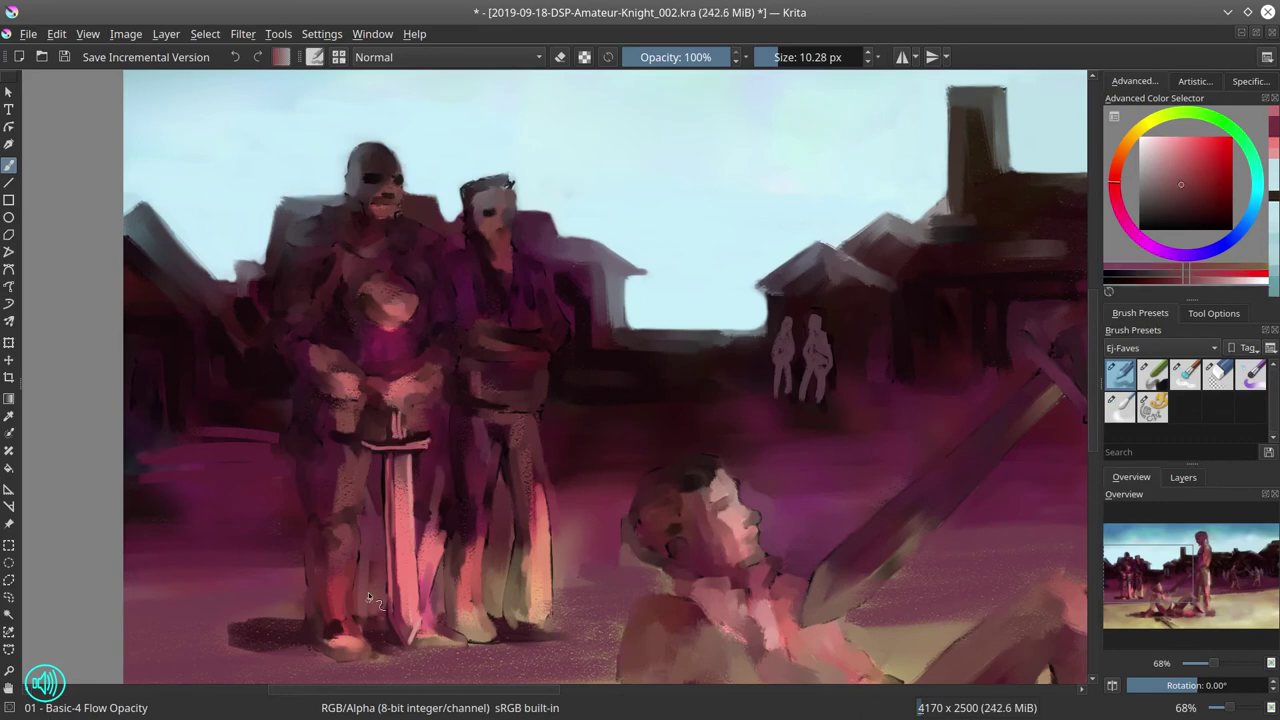
{"action": "key", "text": "bracketleft"}
{"action": "left_click", "coordinate": [332, 547], "text": "ctrl"}
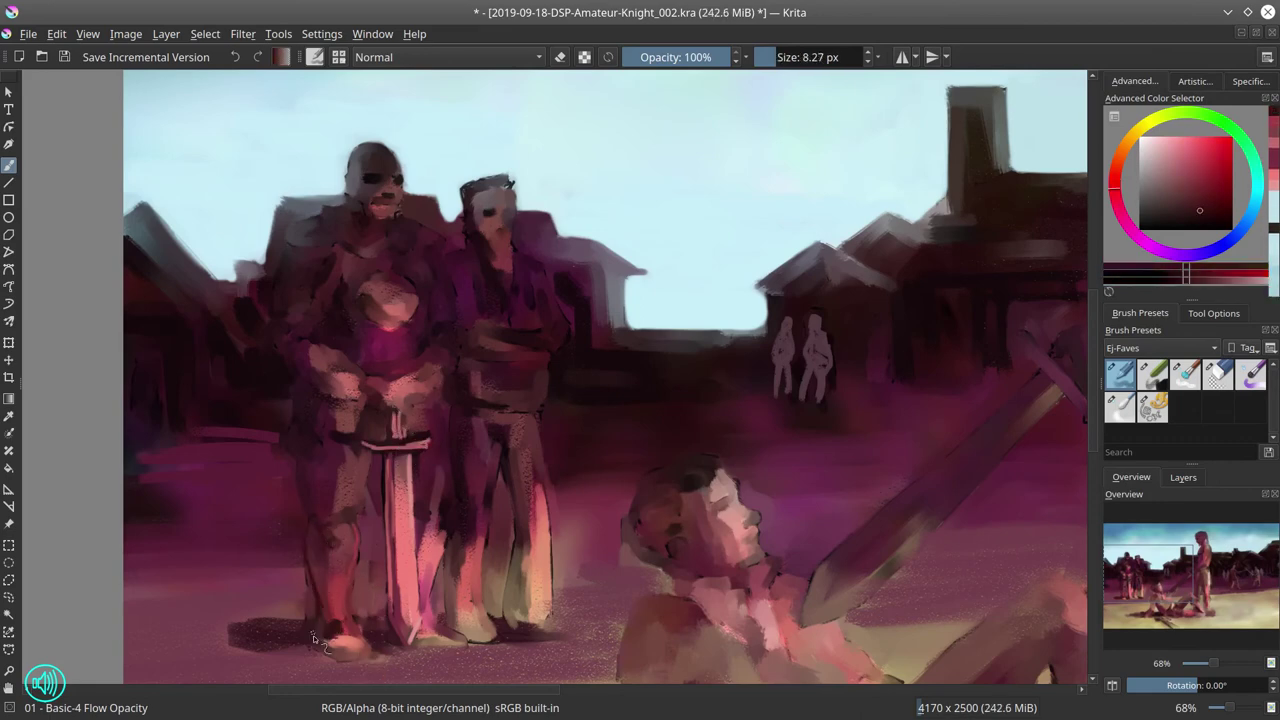
{"action": "left_click_drag", "start_coordinate": [313, 635], "coordinate": [300, 575]}
{"action": "left_click_drag", "start_coordinate": [328, 528], "coordinate": [349, 516]}
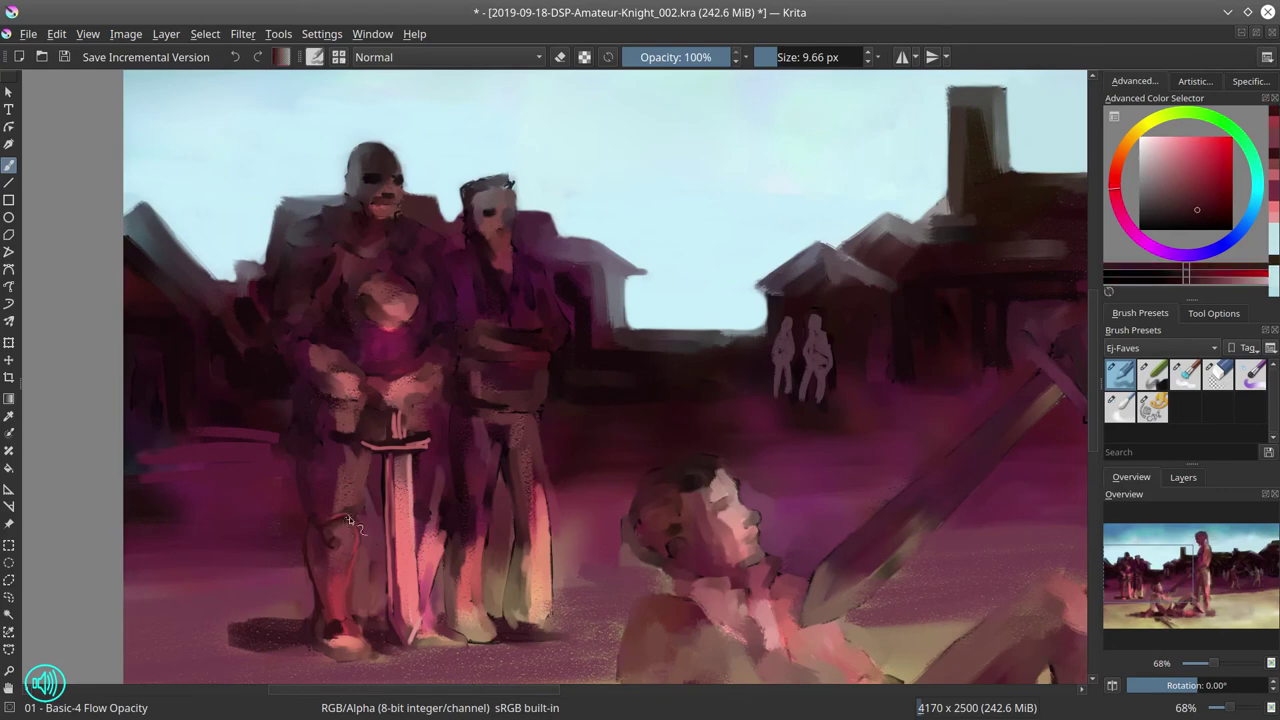
Paint light strokes on the hilt and hands and along the blade's right edge
{"action": "left_click", "coordinate": [290, 462], "text": "ctrl"}
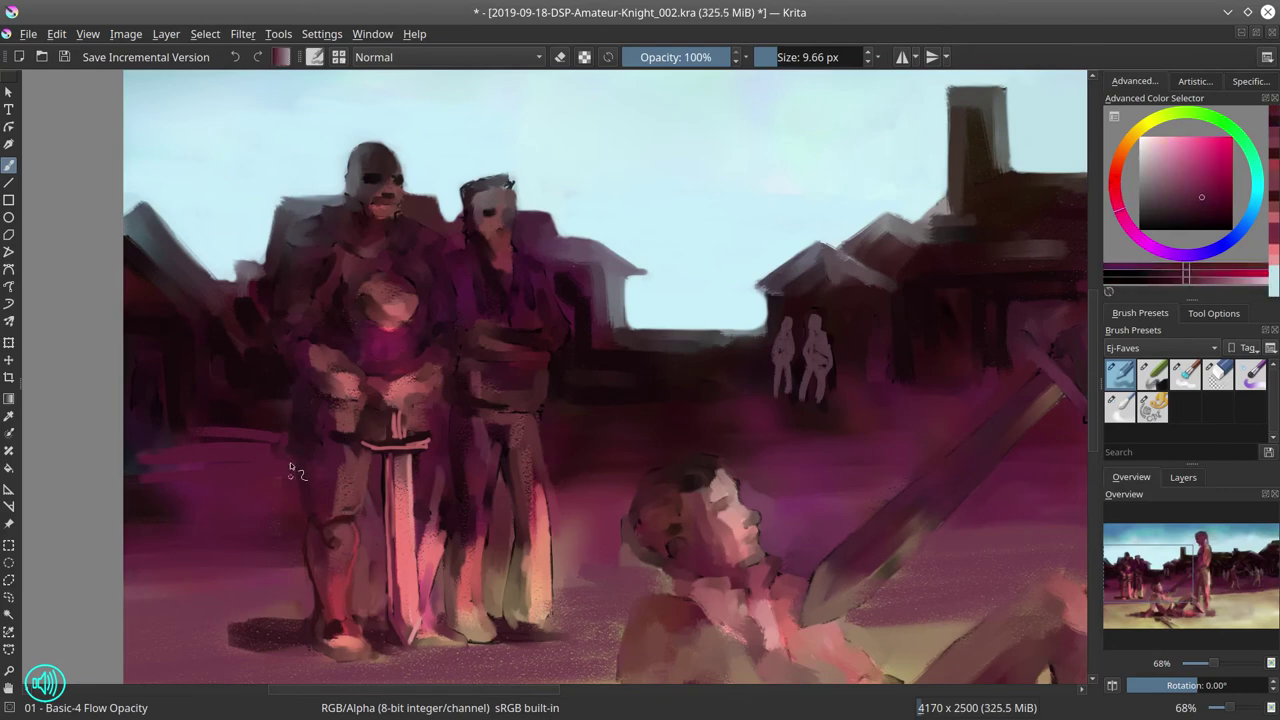
{"action": "left_click", "coordinate": [475, 493], "text": "ctrl"}
{"action": "left_click_drag", "start_coordinate": [428, 395], "coordinate": [442, 452]}
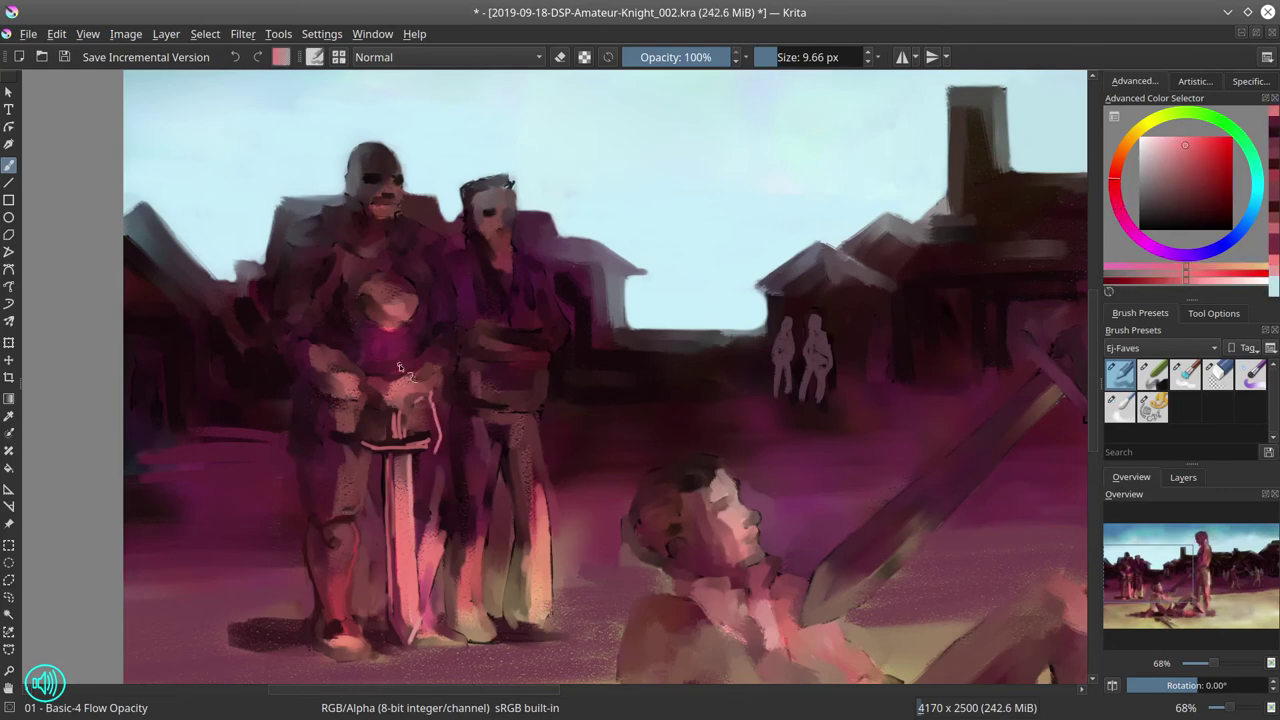
{"action": "left_click", "coordinate": [418, 336], "text": "ctrl"}
{"action": "left_click", "coordinate": [401, 484], "text": "ctrl"}
{"action": "left_click", "coordinate": [446, 430], "text": "ctrl"}
{"action": "left_click_drag", "start_coordinate": [428, 392], "coordinate": [454, 546]}
{"action": "left_click", "coordinate": [485, 501], "text": "ctrl"}
Add dusky-pink light strokes over the hilt and hands
{"action": "scroll", "coordinate": [406, 450], "scroll_direction": "up", "scroll_amount": 1}
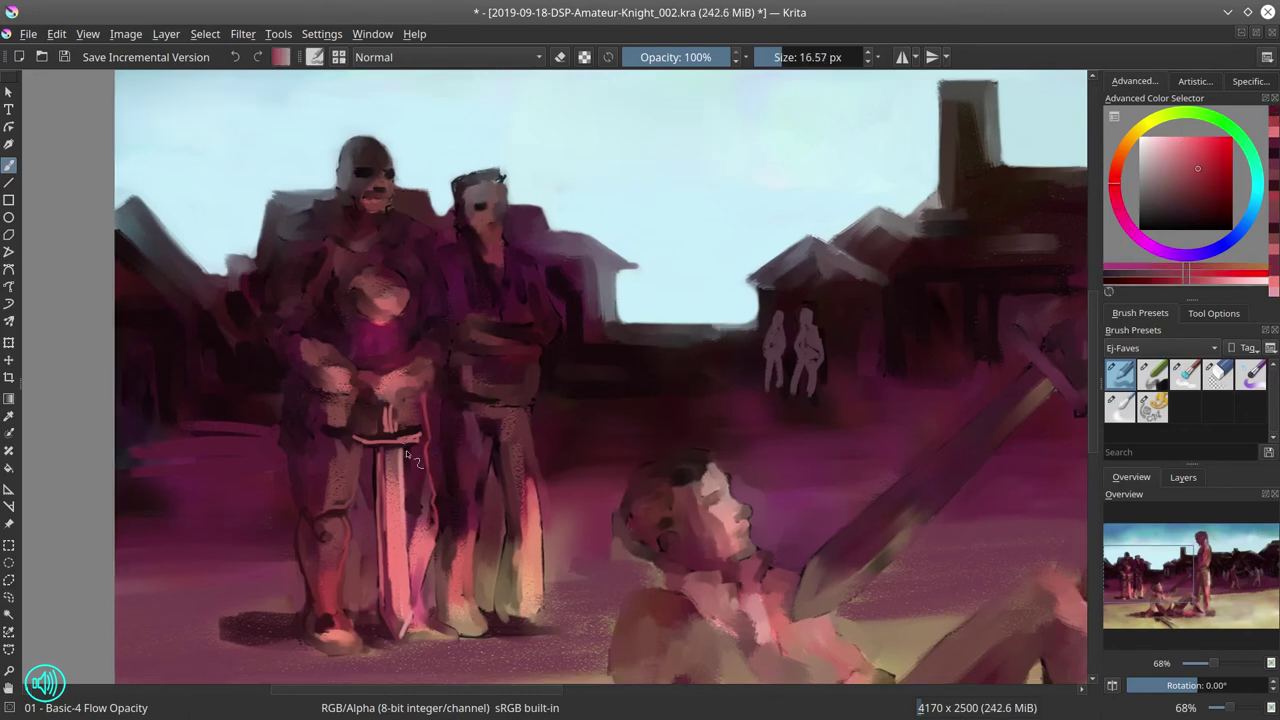
{"action": "left_click", "coordinate": [440, 327], "text": "ctrl"}
{"action": "mouse_move", "coordinate": [430, 330]}
{"action": "left_mouse_down"}
{"action": "mouse_move", "coordinate": [470, 330]}
{"action": "mouse_move", "coordinate": [445, 330]}
{"action": "left_mouse_up"}
{"action": "left_click_drag", "start_coordinate": [455, 382], "coordinate": [404, 424]}
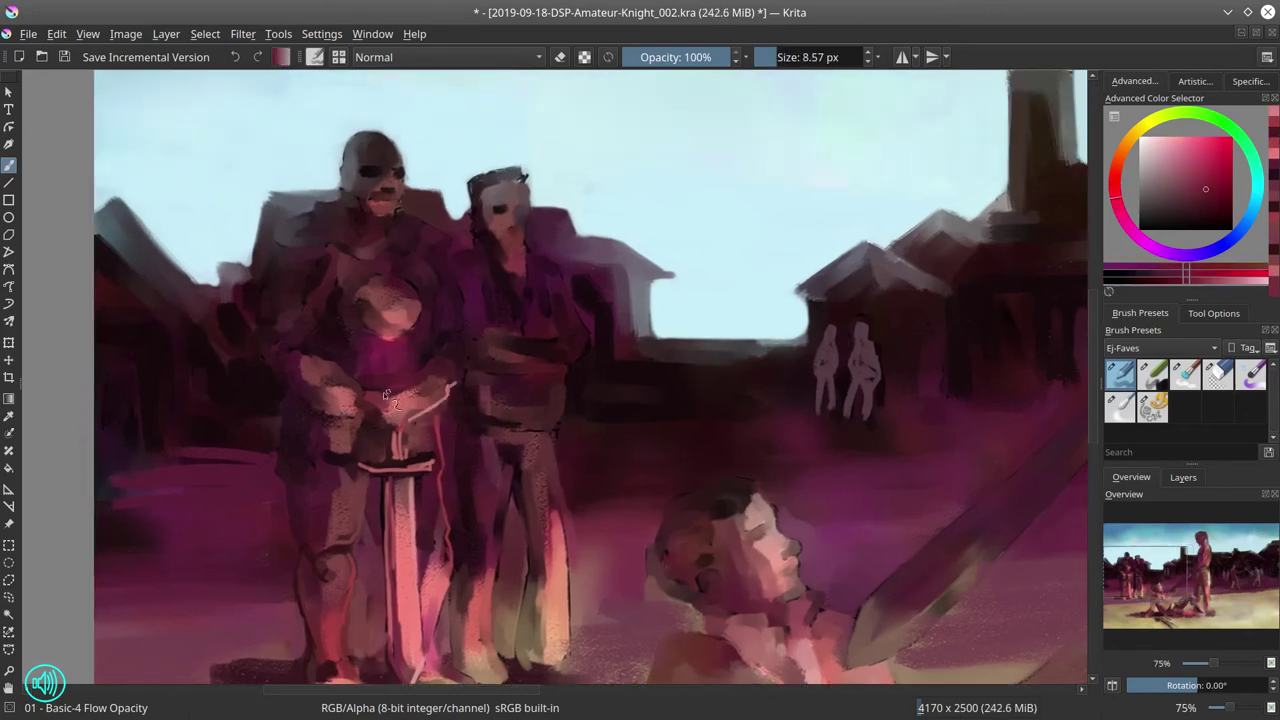
{"action": "left_click", "coordinate": [440, 327], "text": "ctrl"}
{"action": "left_click", "coordinate": [448, 331], "text": "ctrl"}
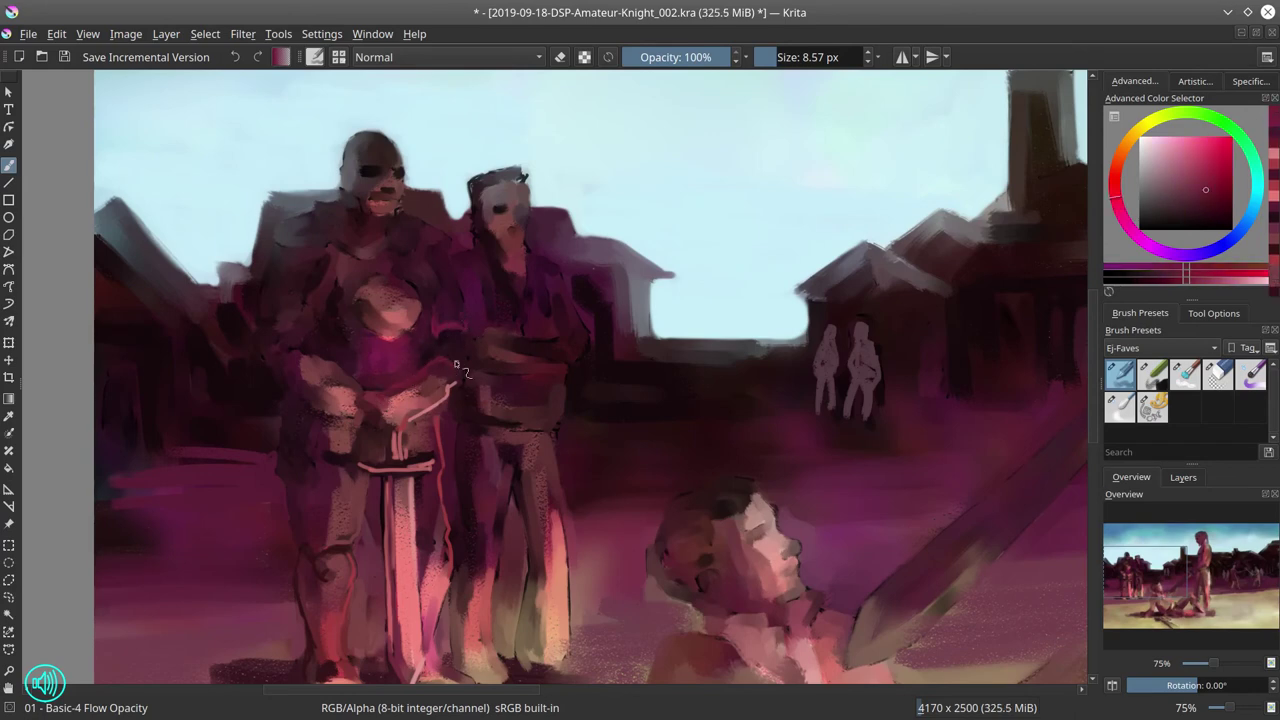
{"action": "left_click", "coordinate": [499, 393], "text": "ctrl"}
{"action": "left_click", "coordinate": [457, 522], "text": "ctrl"}
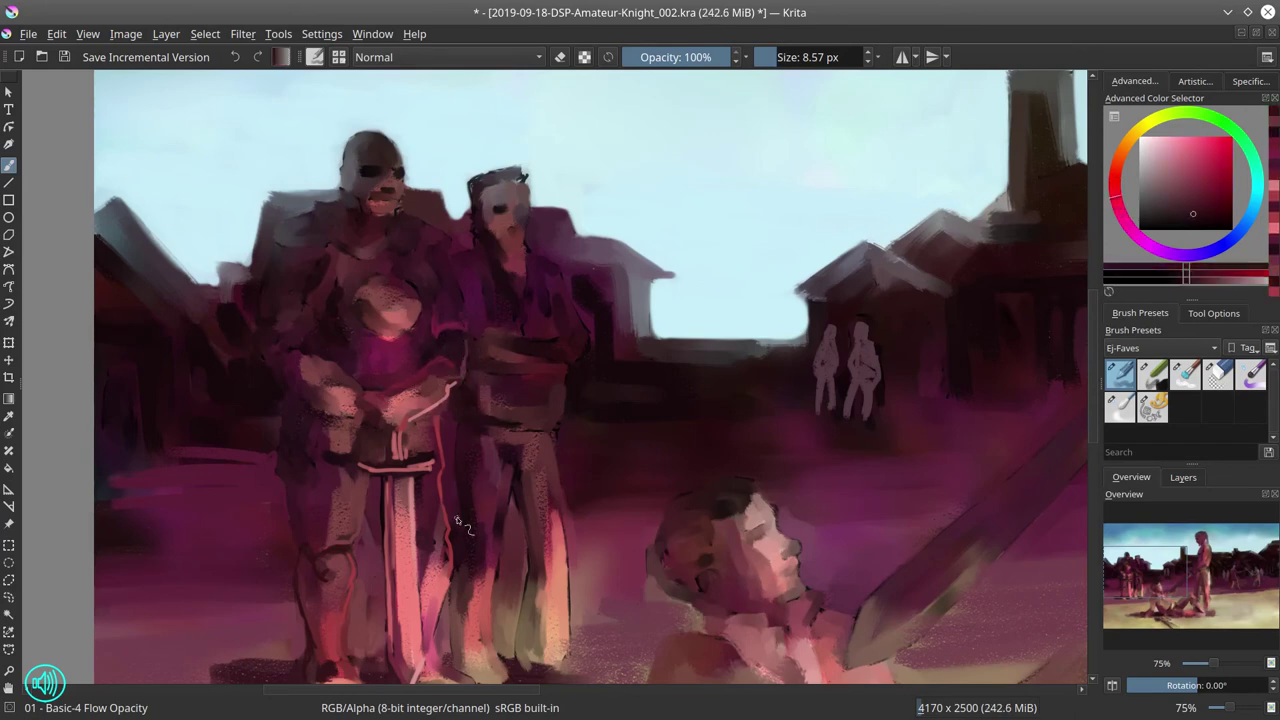
Refine the hands gripping the sword hilt in lighter pink
{"action": "left_click_drag", "start_coordinate": [350, 420], "coordinate": [385, 420]}
{"action": "left_click", "coordinate": [370, 412], "text": "ctrl"}
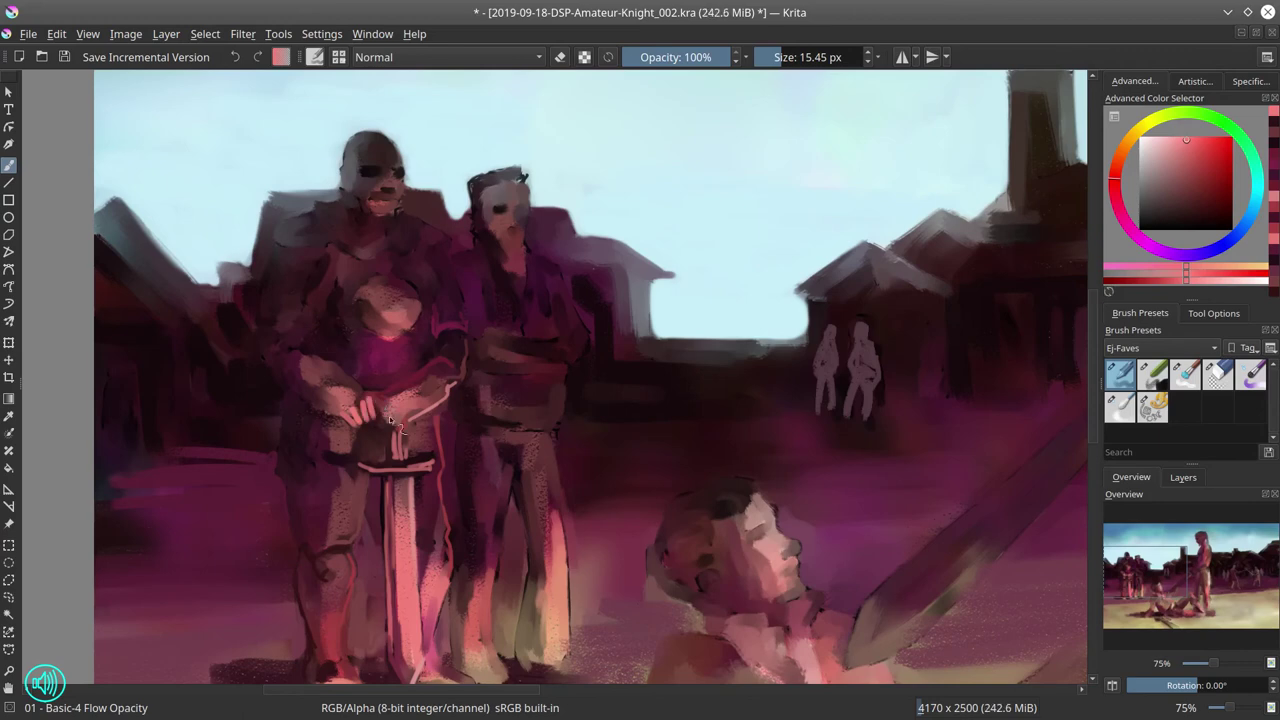
{"action": "left_click", "coordinate": [352, 294], "text": "ctrl"}
{"action": "left_click_drag", "start_coordinate": [352, 294], "coordinate": [335, 294]}
{"action": "left_click", "coordinate": [351, 373], "text": "ctrl"}
{"action": "mouse_move", "coordinate": [371, 442]}
{"action": "left_mouse_down"}
{"action": "mouse_move", "coordinate": [345, 442]}
{"action": "mouse_move", "coordinate": [345, 408]}
{"action": "mouse_move", "coordinate": [312, 396]}
{"action": "left_mouse_up"}
Paint a light rim down the knight's left edge and upper body
{"action": "left_click", "coordinate": [328, 408], "text": "ctrl"}
{"action": "left_click", "coordinate": [313, 330], "text": "ctrl"}
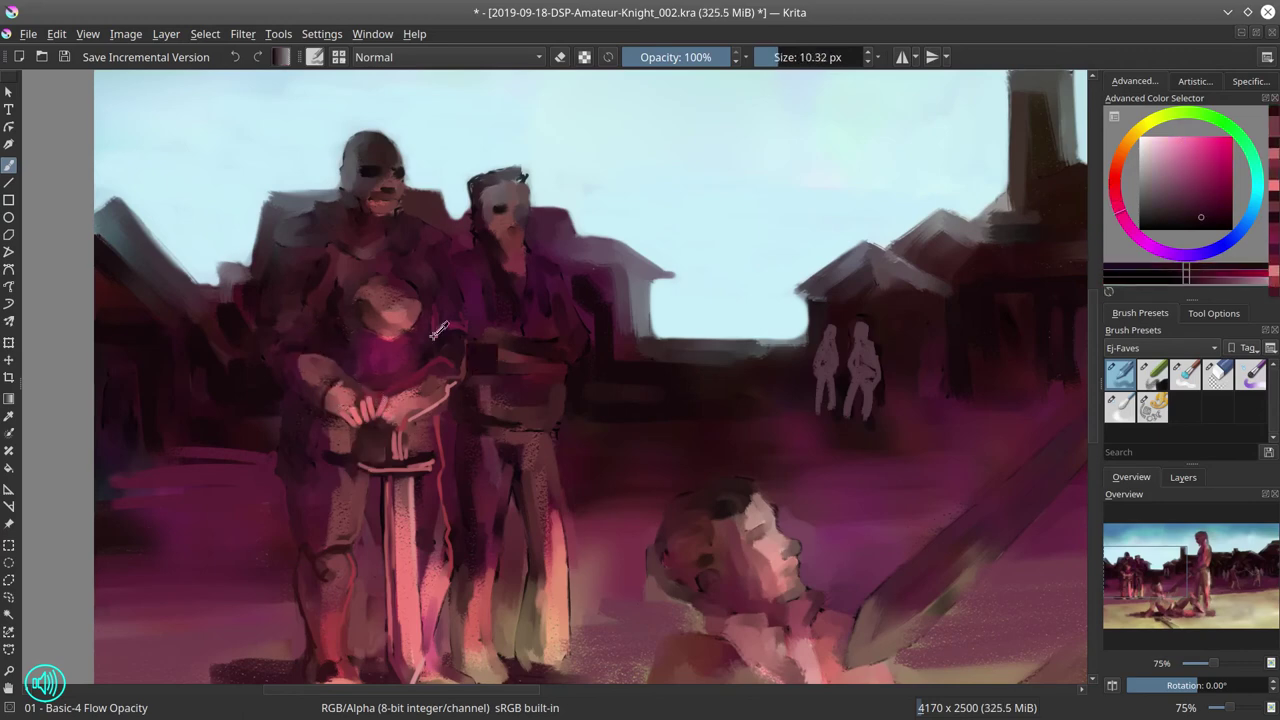
{"action": "left_click", "coordinate": [276, 225], "text": "ctrl"}
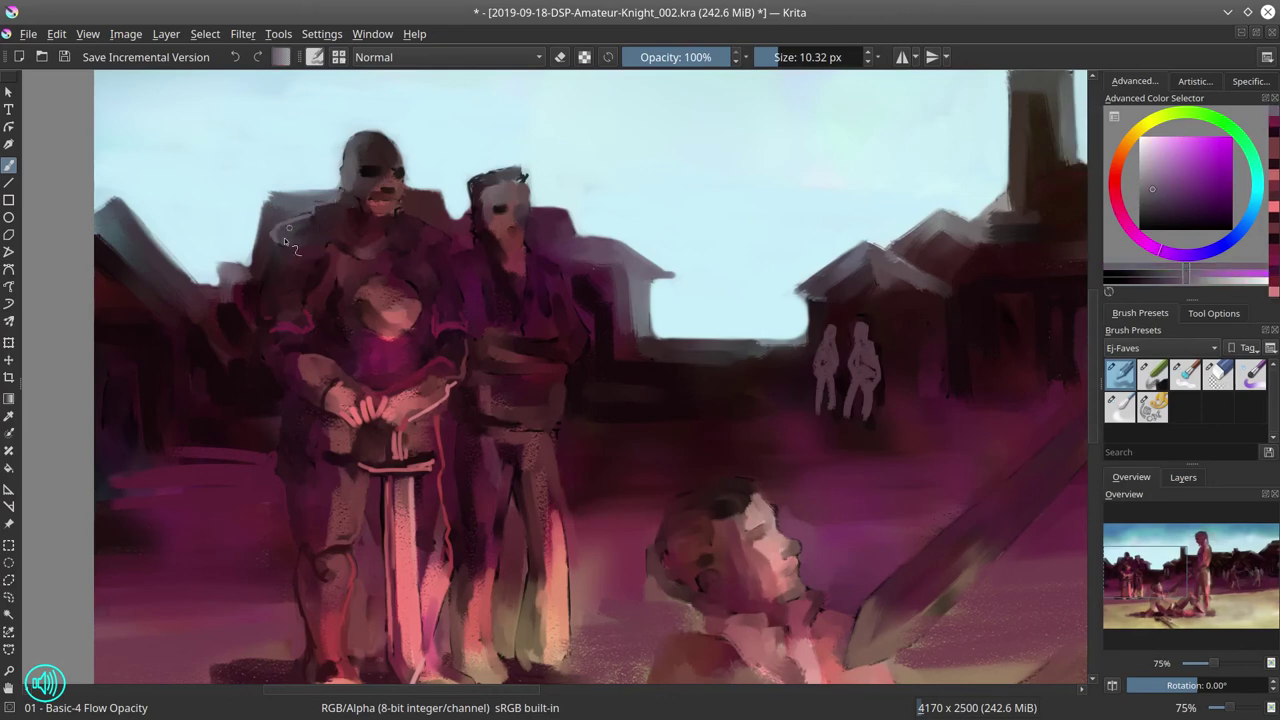
{"action": "mouse_move", "coordinate": [284, 237]}
{"action": "left_mouse_down"}
{"action": "mouse_move", "coordinate": [249, 380]}
{"action": "mouse_move", "coordinate": [290, 520]}
{"action": "mouse_move", "coordinate": [296, 600]}
{"action": "left_mouse_up"}
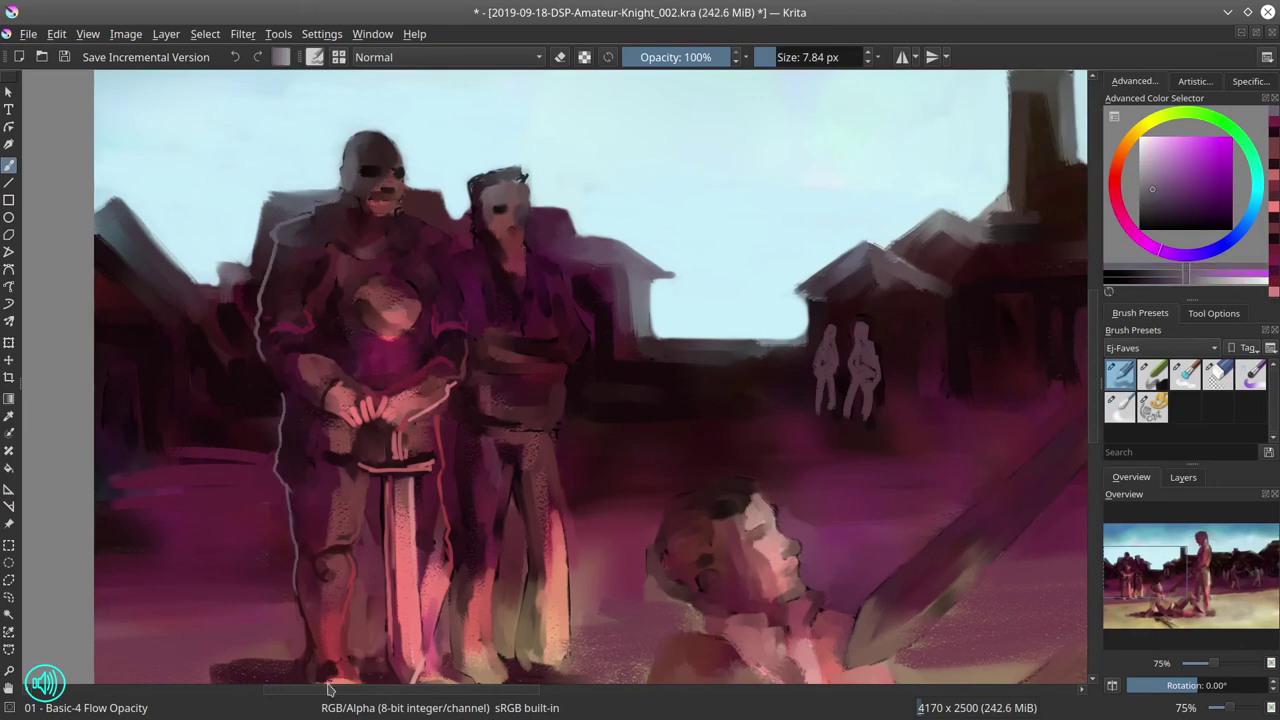
{"action": "left_click_drag", "start_coordinate": [364, 258], "coordinate": [324, 303]}
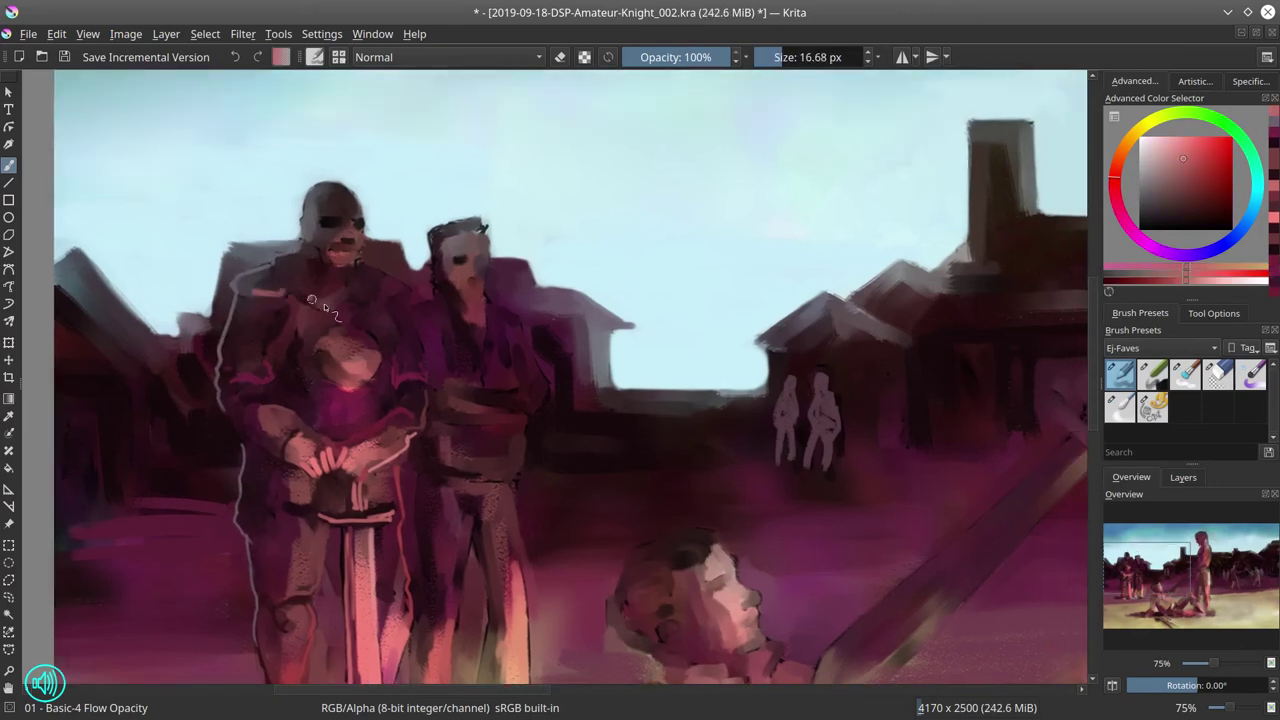
{"action": "left_click", "coordinate": [324, 303], "text": "ctrl"}
{"action": "left_click_drag", "start_coordinate": [459, 343], "coordinate": [478, 160]}
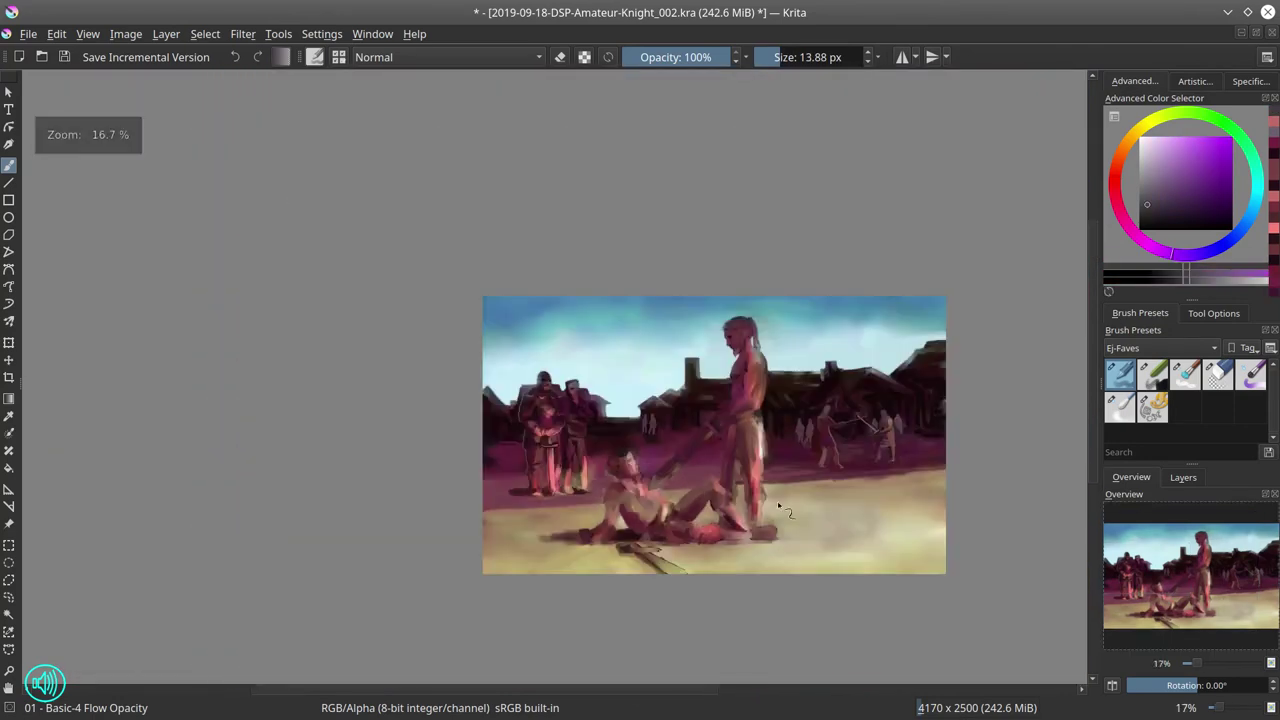
Save 2019-09-18-DSP-Amateur-Knight_002.kra and switch to the Blender Textured Soft brush
{"action": "left_click", "coordinate": [63, 57]}
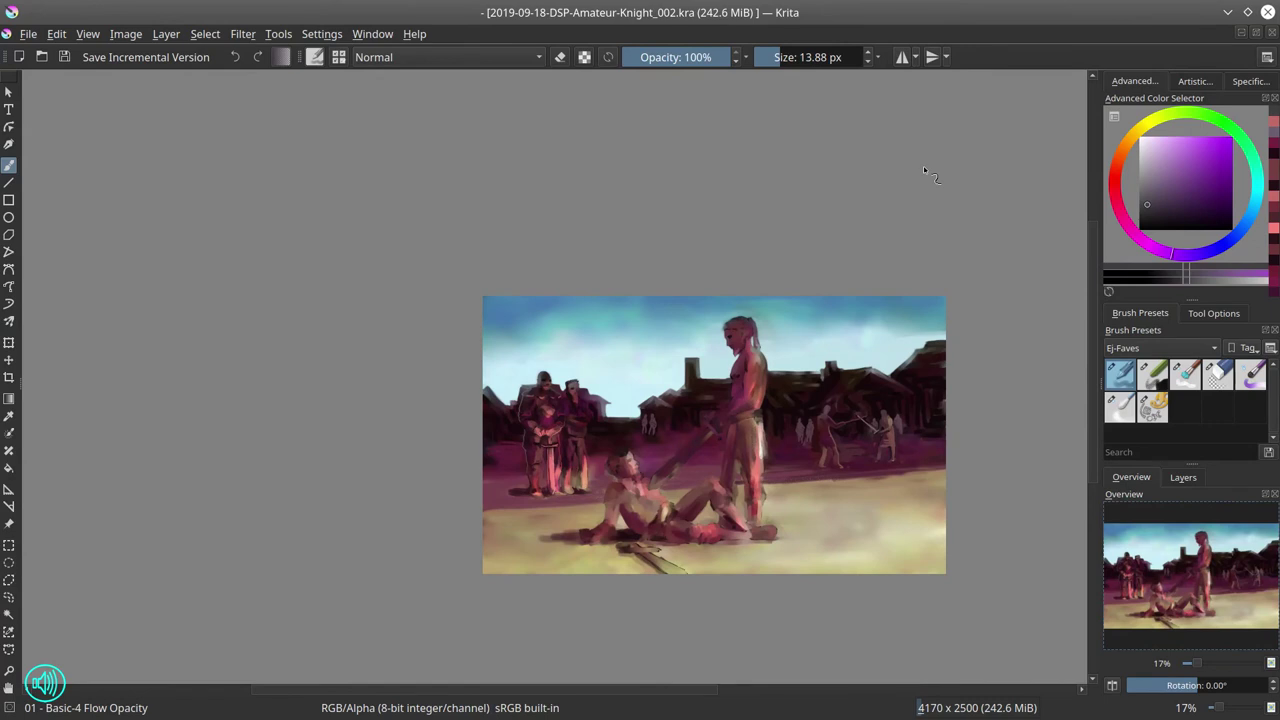
{"action": "key", "text": "/"}
Return to the basic flow brush and paint light strokes along the knight's legs and edge
{"action": "scroll", "coordinate": [500, 470], "scroll_direction": "up", "scroll_amount": 4}
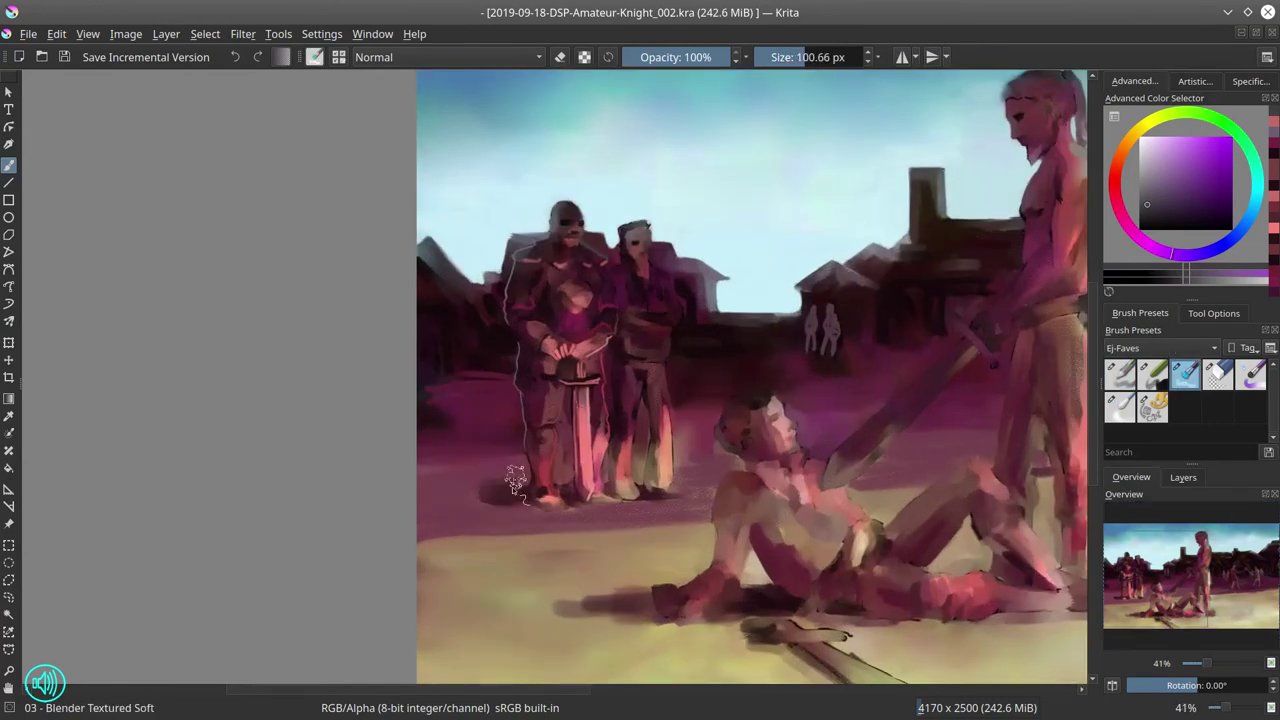
{"action": "left_click", "coordinate": [510, 488]}
{"action": "key", "text": "/"}
{"action": "scroll", "coordinate": [633, 530], "scroll_direction": "up", "scroll_amount": 3}
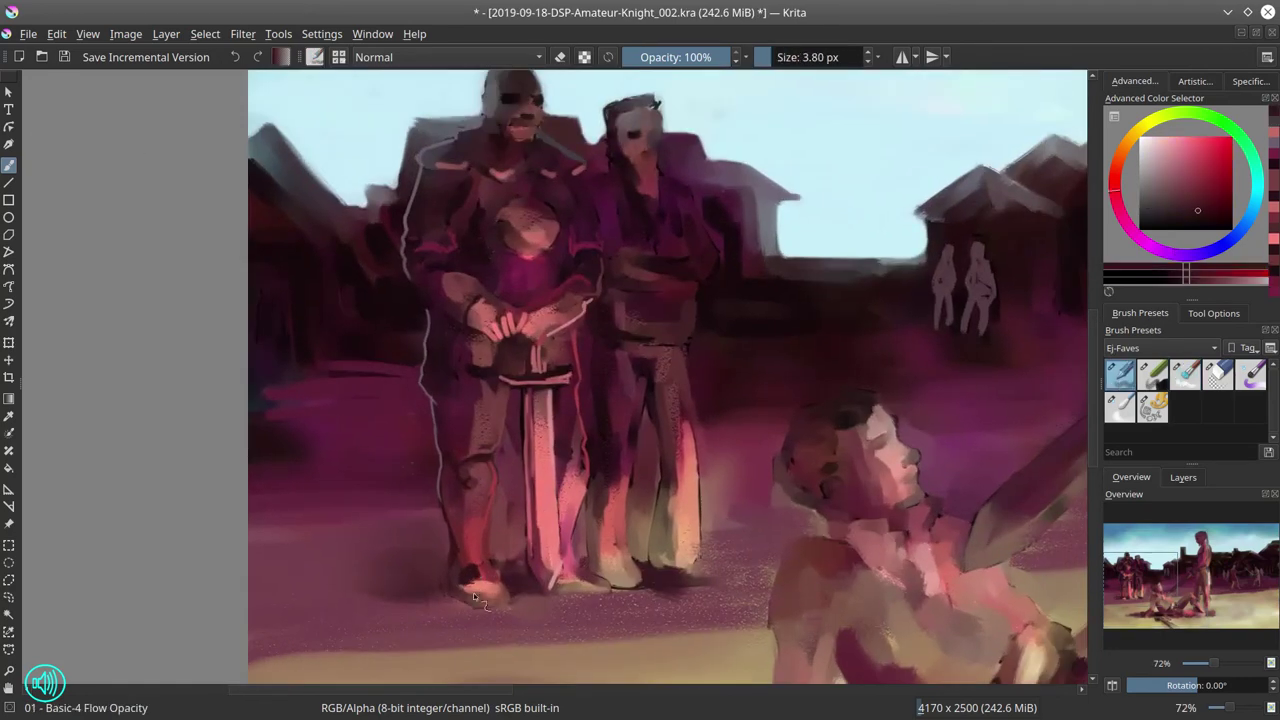
{"action": "left_click", "coordinate": [522, 584], "text": "ctrl"}
{"action": "key", "text": "bracketright"}
{"action": "key", "text": "bracketright"}
{"action": "key", "text": "bracketright"}
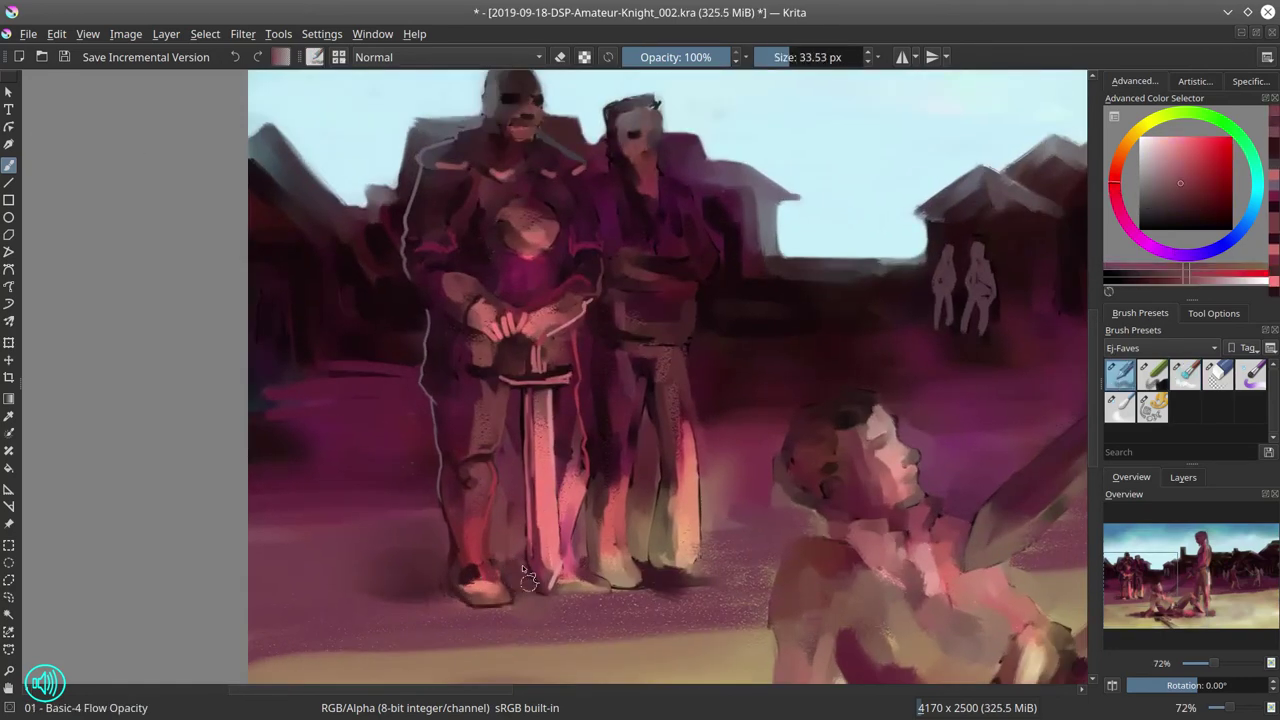
{"action": "left_click_drag", "start_coordinate": [616, 533], "coordinate": [566, 538]}
{"action": "left_click", "coordinate": [567, 538], "text": "ctrl"}
{"action": "key", "text": "bracketleft"}
{"action": "key", "text": "bracketleft"}
{"action": "key", "text": "bracketleft"}
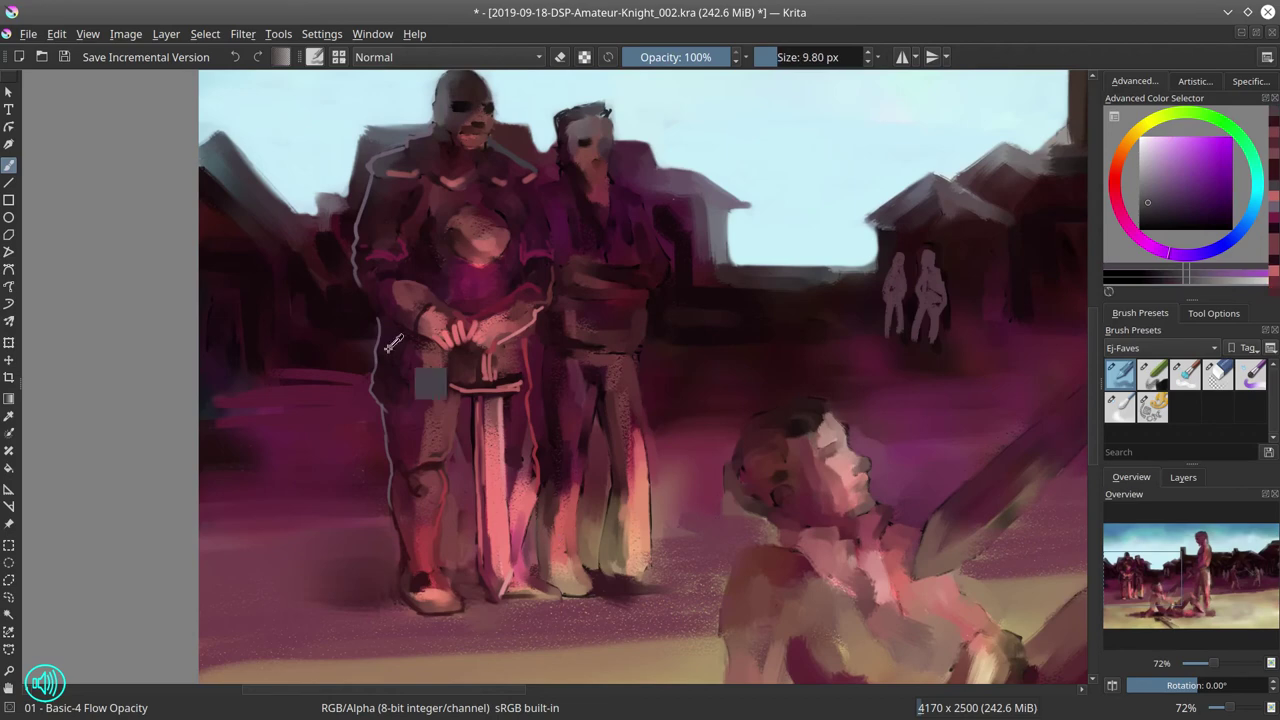
{"action": "mouse_move", "coordinate": [612, 484]}
{"action": "left_mouse_down"}
{"action": "mouse_move", "coordinate": [604, 430]}
{"action": "mouse_move", "coordinate": [540, 350]}
{"action": "left_mouse_up"}
Sample helmet and face tones, then paint a dark stroke on the second guard's face
{"action": "scroll", "coordinate": [556, 238], "scroll_direction": "up", "scroll_amount": 2}
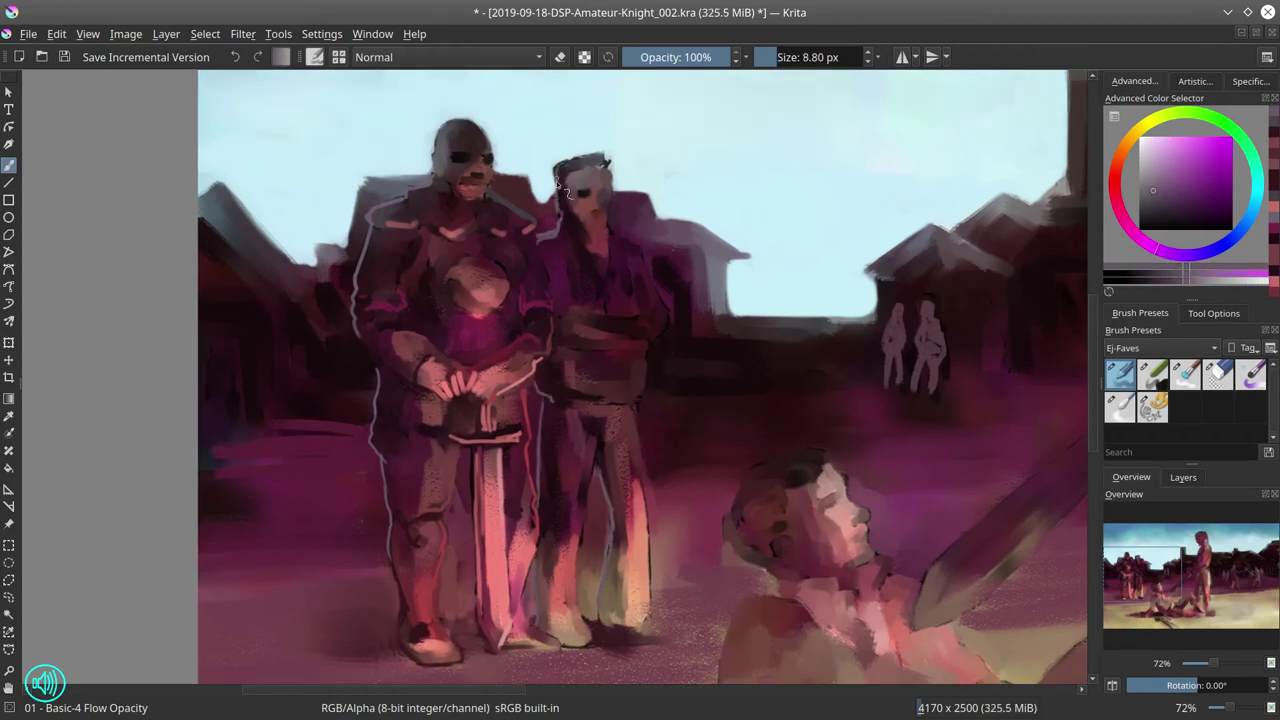
{"action": "scroll", "coordinate": [556, 238], "scroll_direction": "up", "scroll_amount": 2}
{"action": "left_click", "coordinate": [490, 255], "text": "ctrl"}
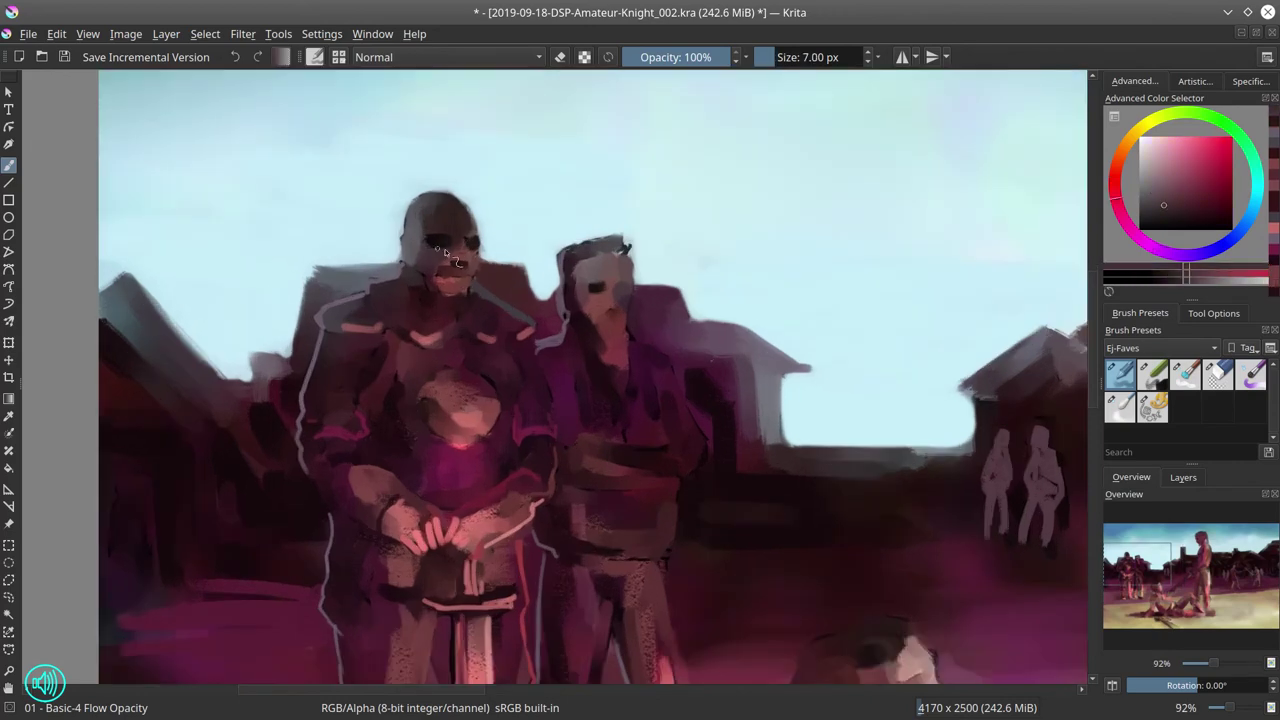
{"action": "key", "text": "bracketright"}
{"action": "key", "text": "bracketright"}
{"action": "key", "text": "bracketright"}
{"action": "key", "text": "bracketleft"}
{"action": "key", "text": "bracketleft"}
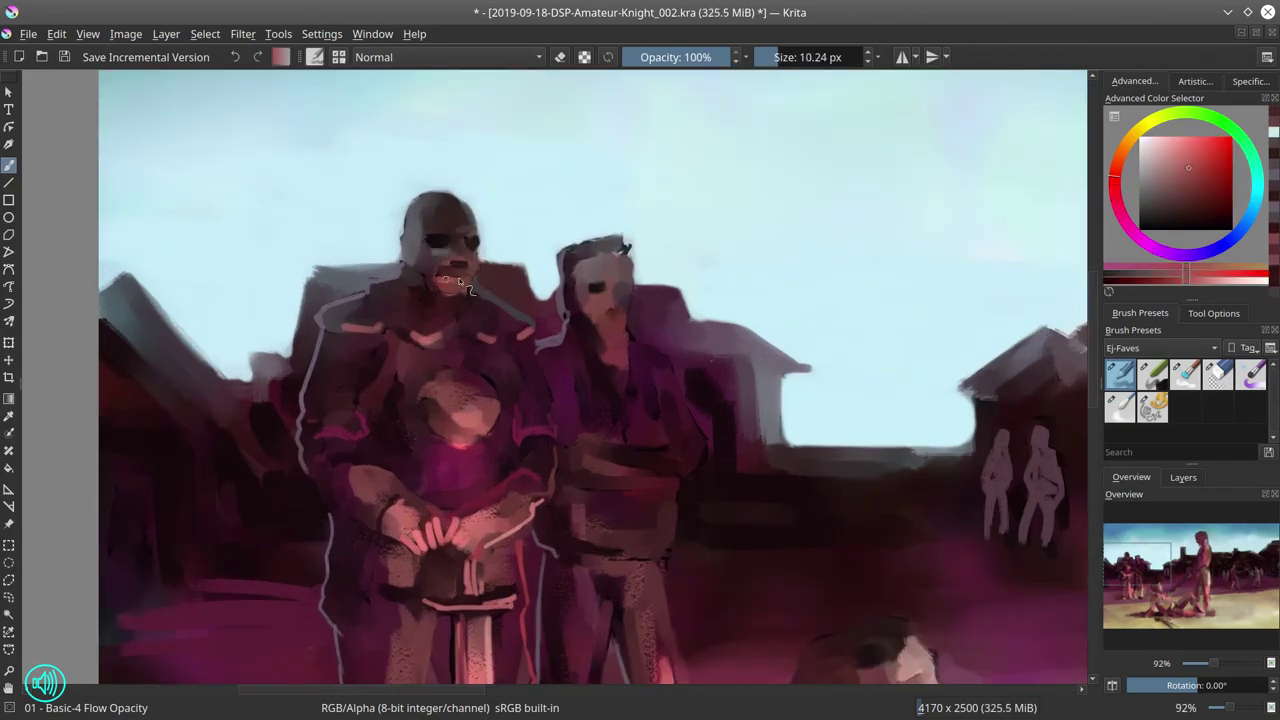
{"action": "left_click", "coordinate": [471, 278], "text": "ctrl"}
{"action": "left_click", "coordinate": [527, 289], "text": "ctrl"}
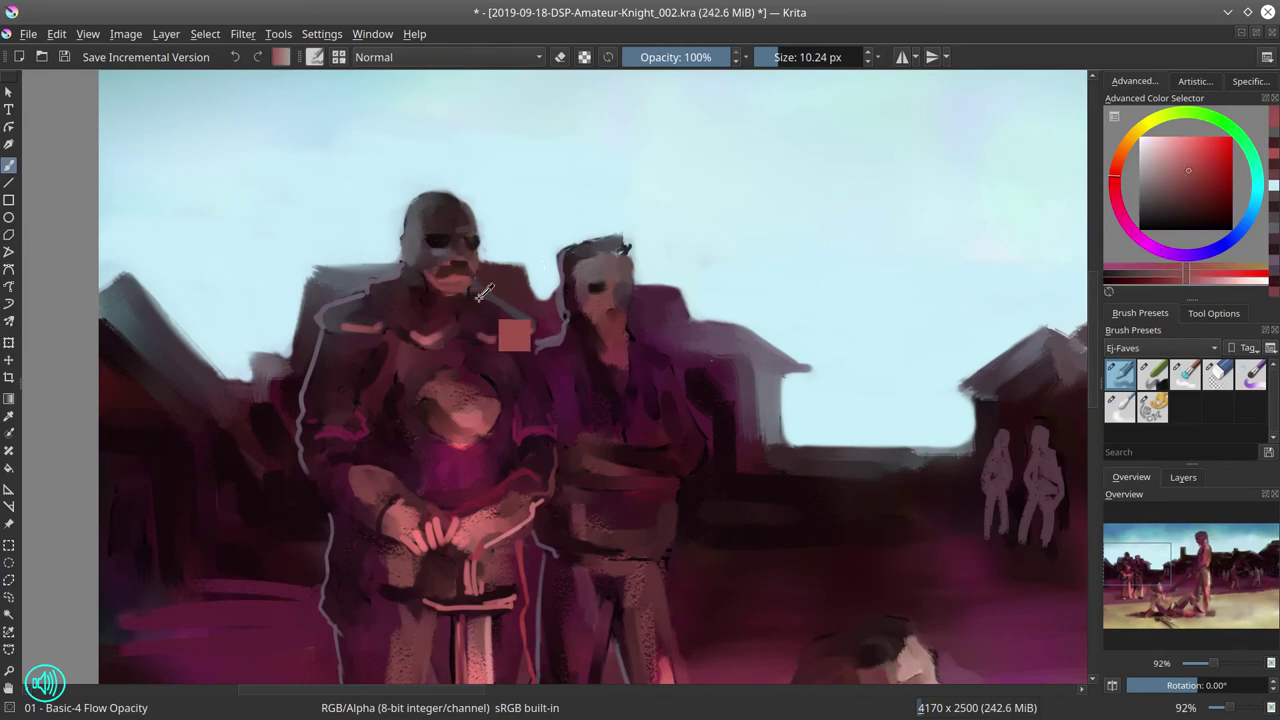
{"action": "left_click", "coordinate": [468, 248], "text": "ctrl"}
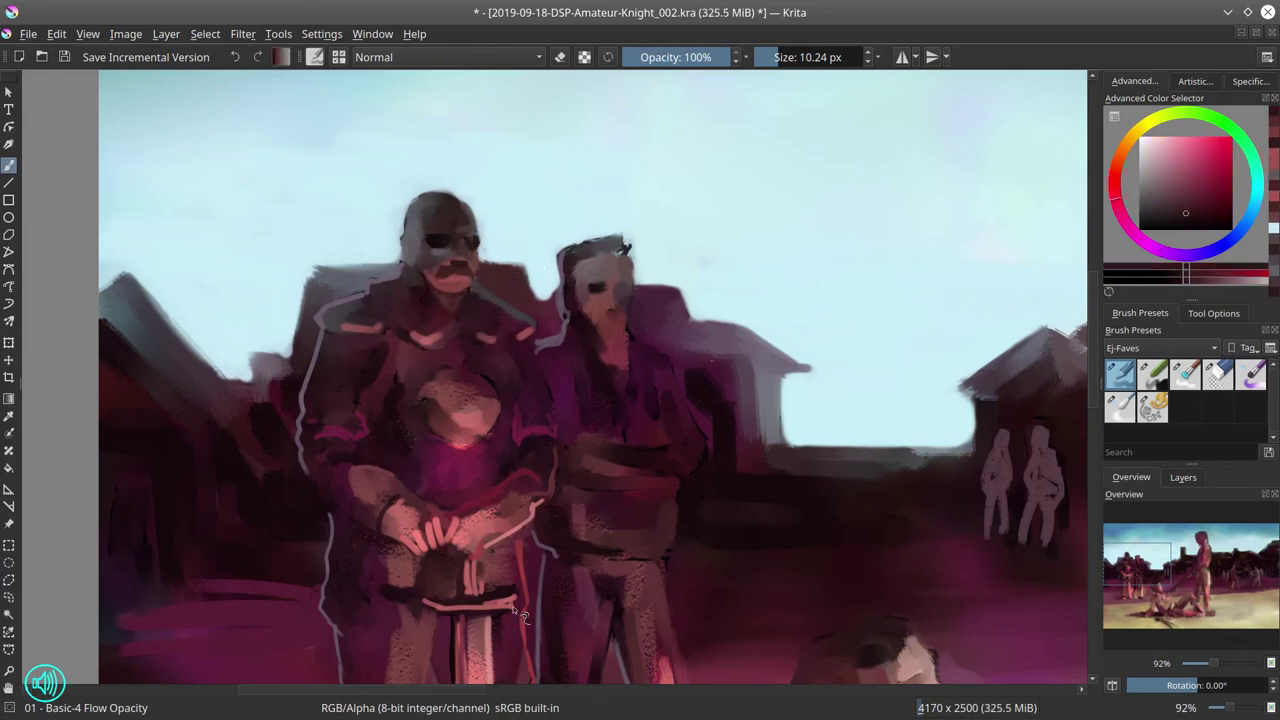
{"action": "left_click", "coordinate": [600, 305], "text": "ctrl"}
{"action": "key", "text": "["}
{"action": "left_click_drag", "start_coordinate": [600, 310], "coordinate": [592, 330]}
Add lighter strokes to the second guard's face and the first guard's mouth
{"action": "left_click", "coordinate": [627, 320], "text": "ctrl"}
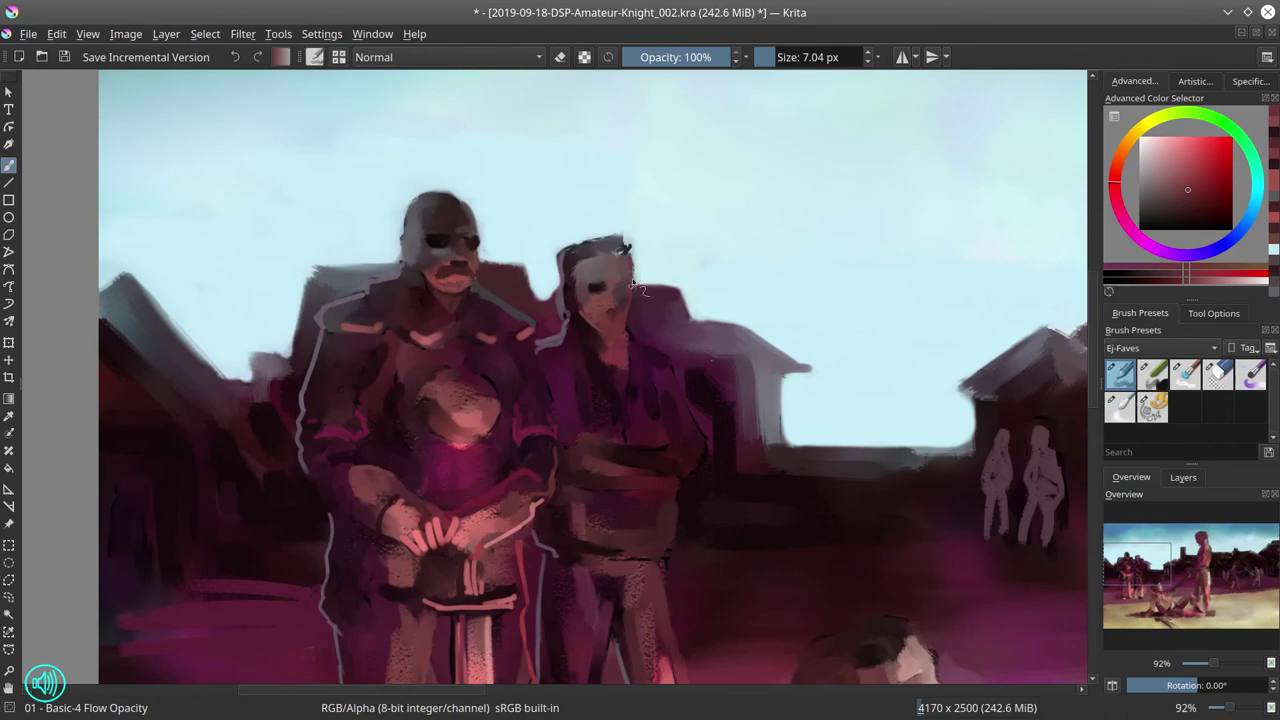
{"action": "key", "text": "]"}
{"action": "mouse_move", "coordinate": [632, 287]}
{"action": "left_mouse_down"}
{"action": "mouse_move", "coordinate": [604, 292]}
{"action": "mouse_move", "coordinate": [628, 312]}
{"action": "left_mouse_up"}
{"action": "left_click", "coordinate": [462, 276], "text": "ctrl"}
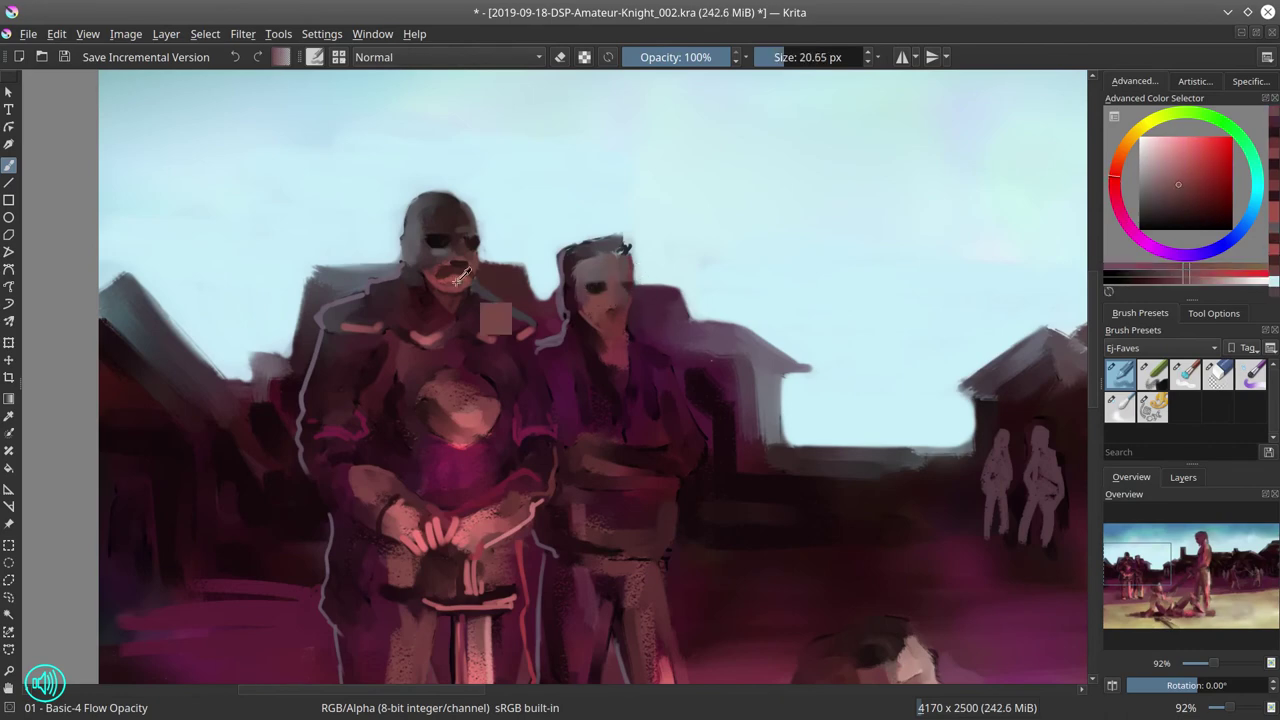
{"action": "key", "text": "["}
{"action": "left_click", "coordinate": [460, 285], "text": "ctrl"}
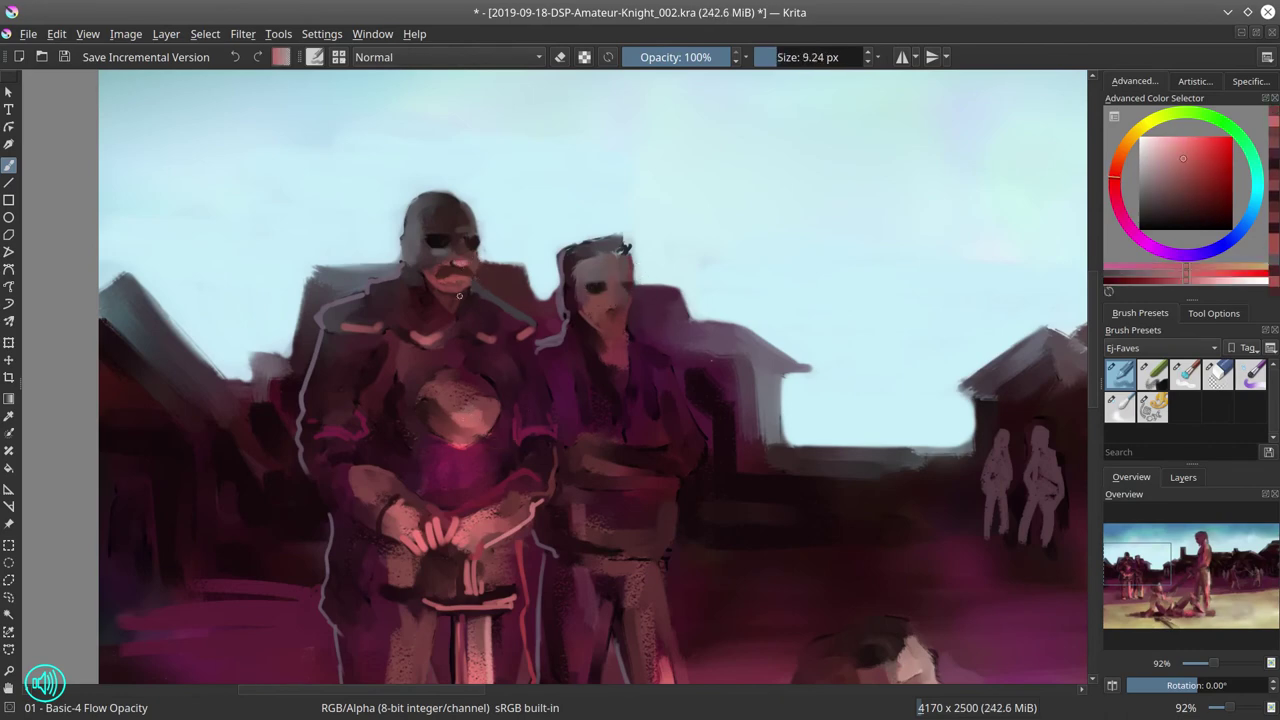
{"action": "key", "text": "["}
{"action": "left_click_drag", "start_coordinate": [452, 280], "coordinate": [474, 283]}
{"action": "left_click_drag", "start_coordinate": [624, 327], "coordinate": [630, 298]}
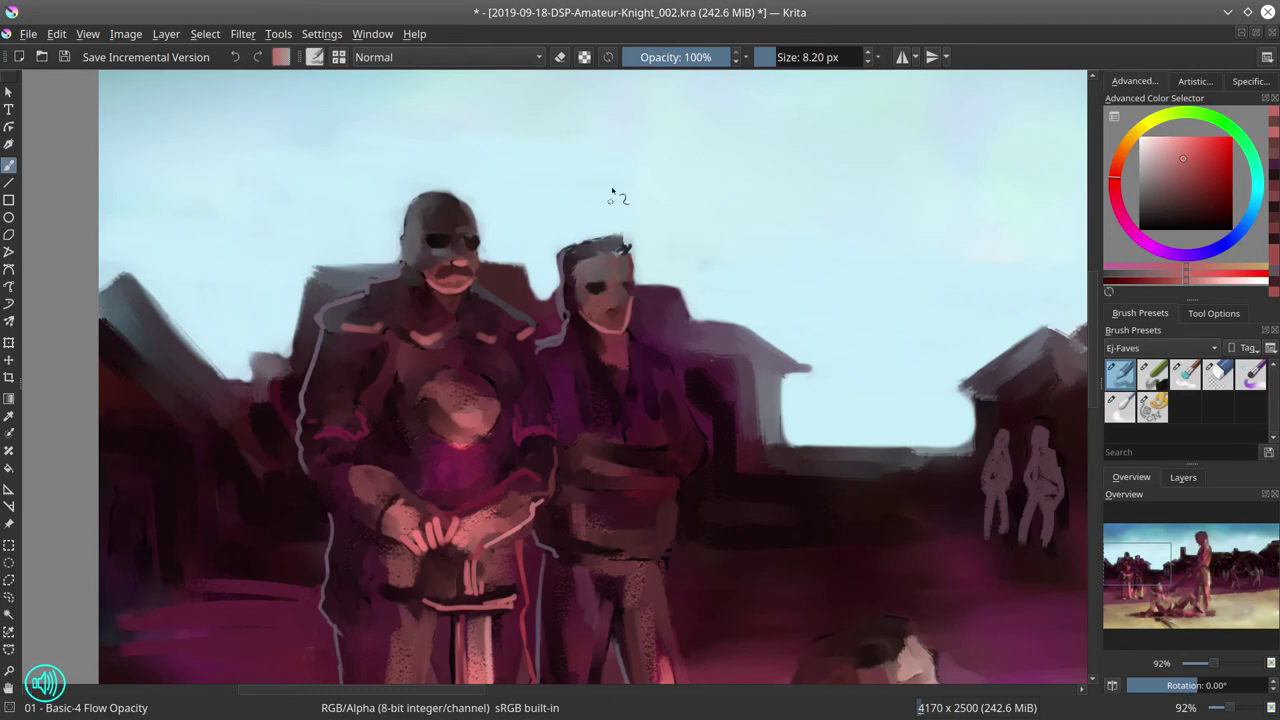
Load a dark colour on a fine brush for the second guard's beard and hair
{"action": "key", "text": "["}
{"action": "left_click", "coordinate": [621, 313], "text": "ctrl"}
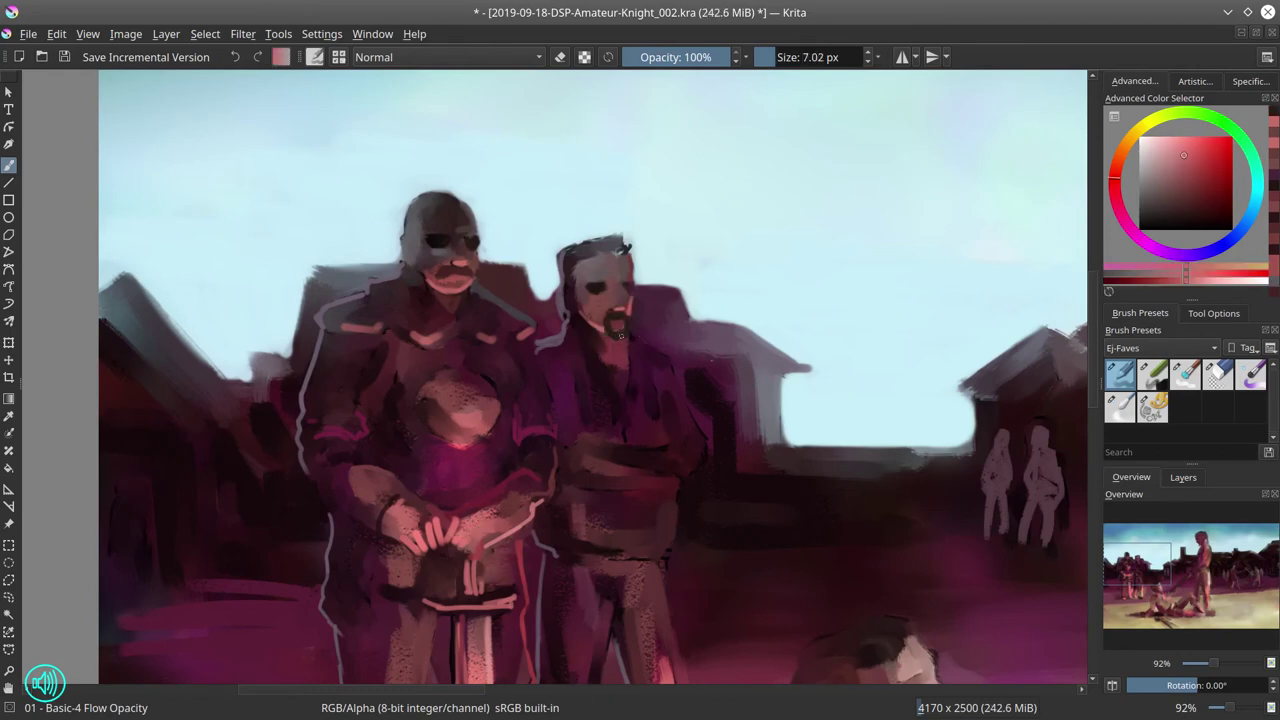
{"action": "key", "text": "["}
{"action": "left_click", "coordinate": [575, 268], "text": "ctrl"}
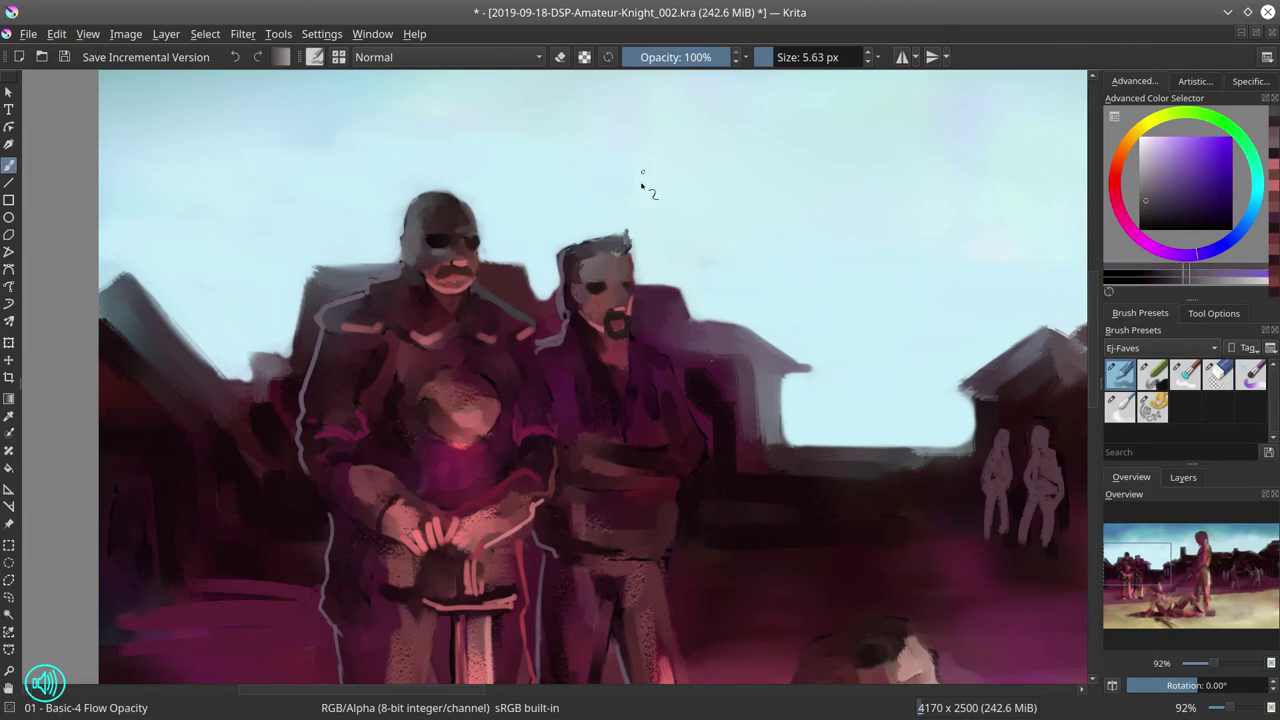
Paint pink edge light along and below the second guard's arm
{"action": "left_click_drag", "start_coordinate": [646, 186], "coordinate": [591, 86]}
{"action": "key", "text": "]"}
{"action": "key", "text": "]"}
{"action": "key", "text": "]"}
{"action": "key", "text": "]"}
{"action": "key", "text": "]"}
{"action": "left_click", "coordinate": [532, 336], "text": "ctrl"}
{"action": "key", "text": "["}
{"action": "key", "text": "["}
{"action": "key", "text": "["}
{"action": "left_click", "coordinate": [623, 354], "text": "ctrl"}
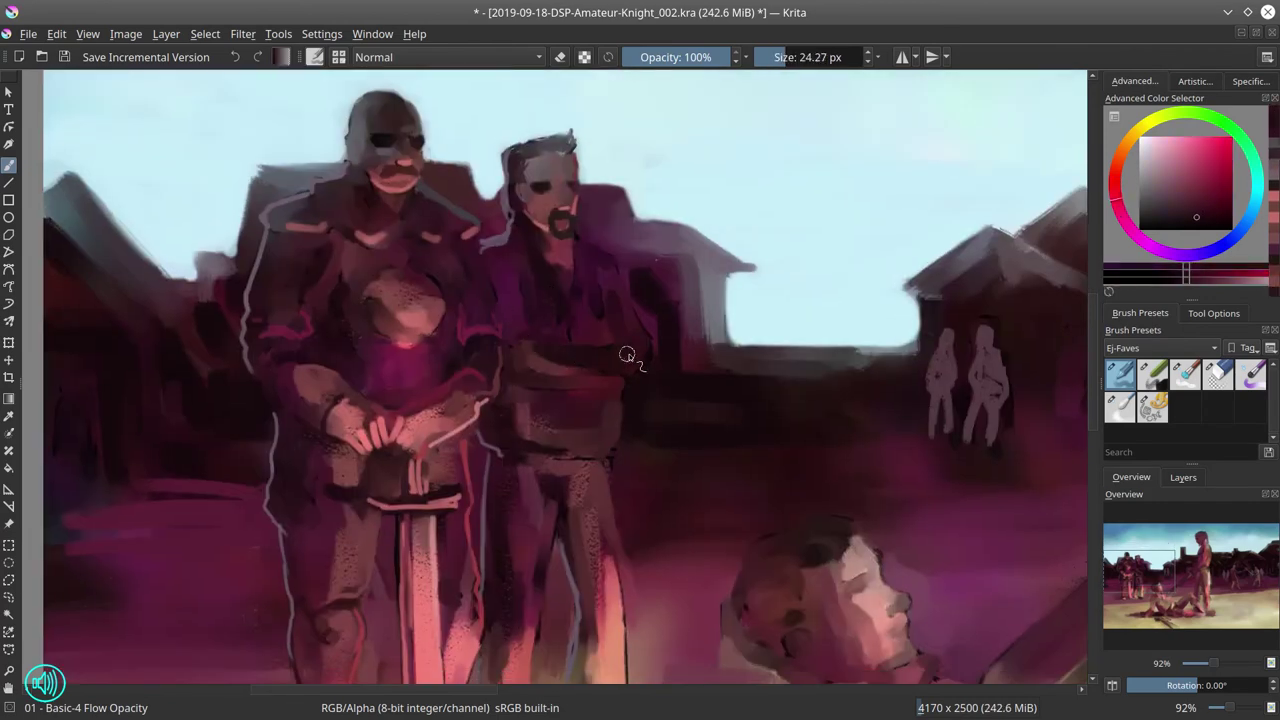
{"action": "left_click_drag", "start_coordinate": [560, 362], "coordinate": [648, 335]}
{"action": "left_click_drag", "start_coordinate": [524, 388], "coordinate": [622, 382]}
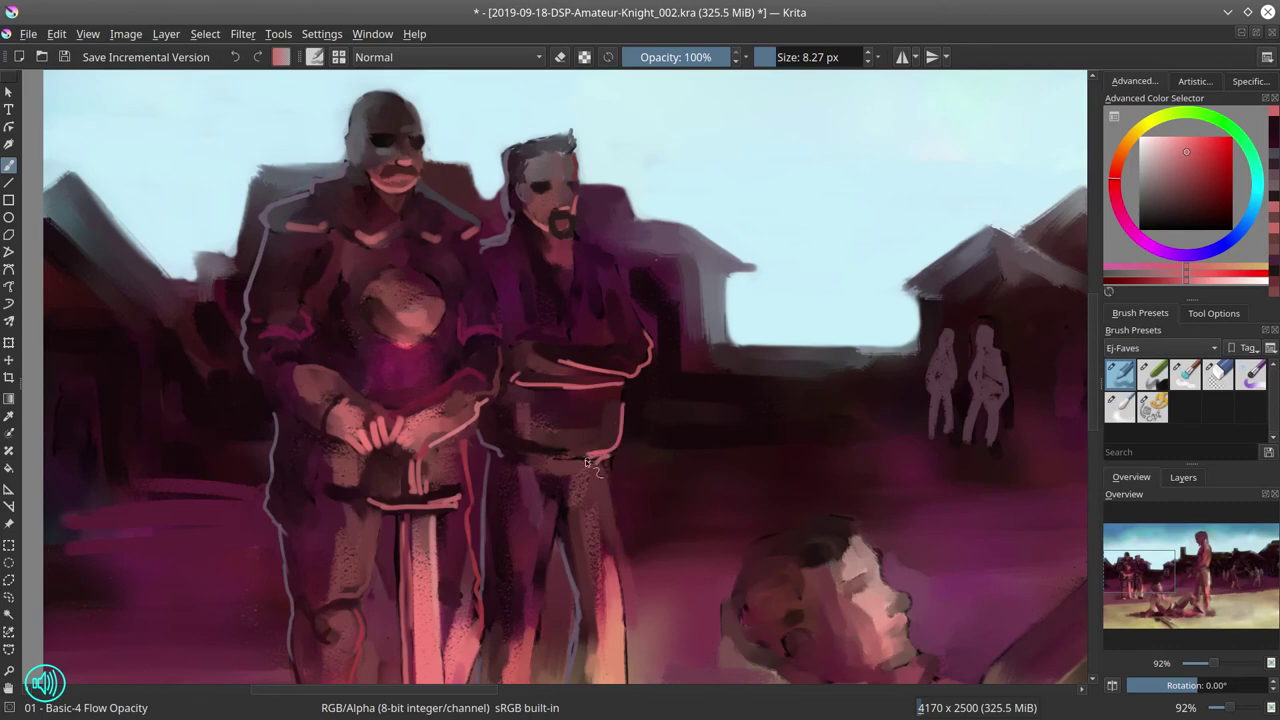
{"action": "scroll", "coordinate": [585, 459], "scroll_direction": "down", "scroll_amount": 2}
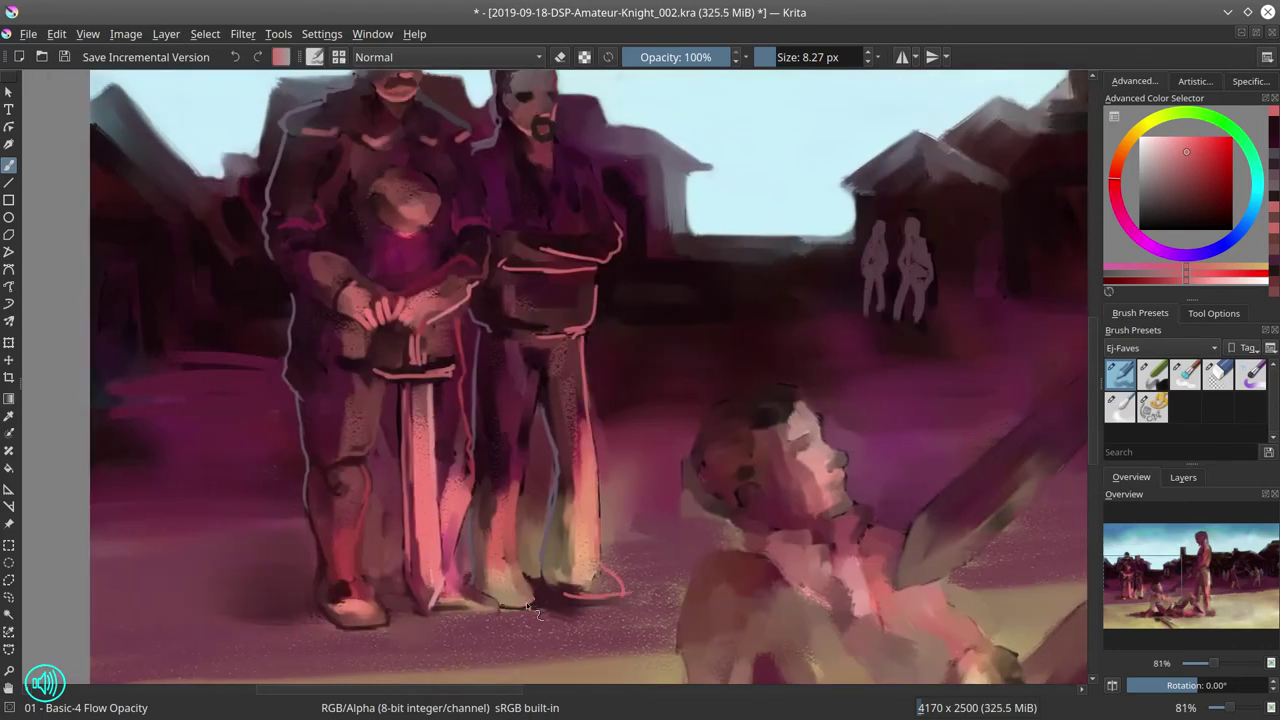
{"action": "scroll", "coordinate": [630, 470], "scroll_direction": "down", "scroll_amount": 3}
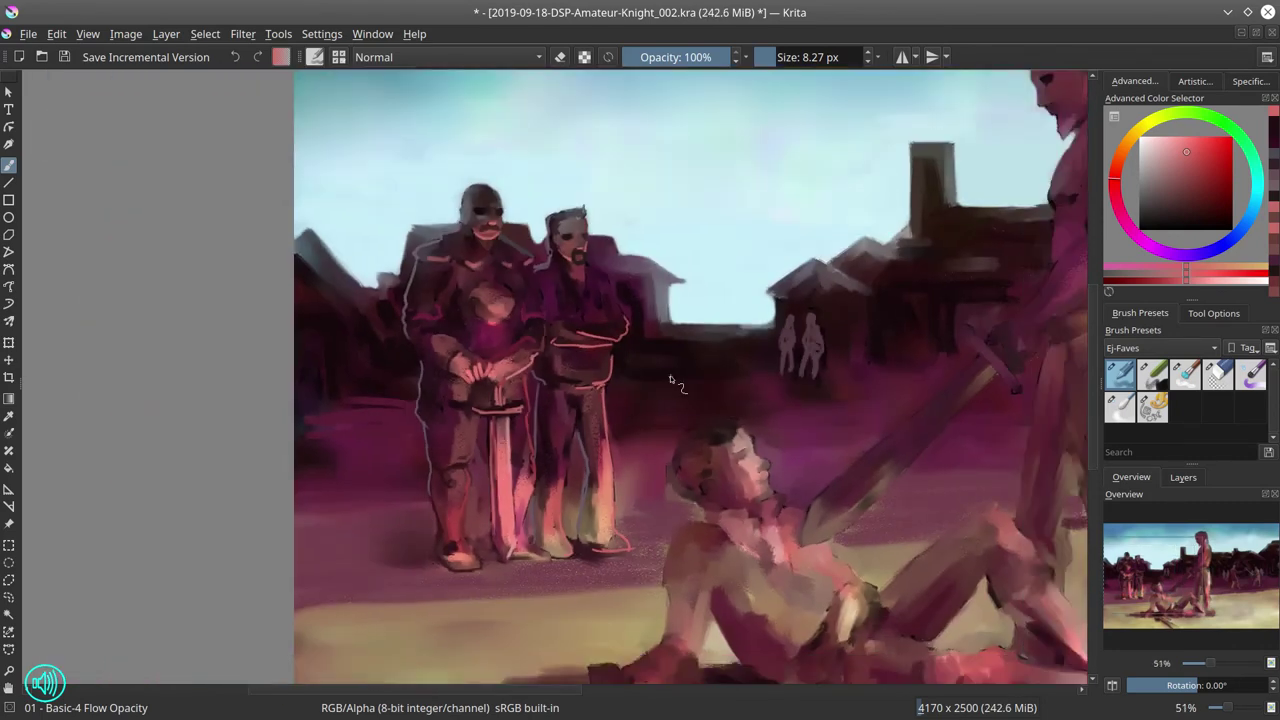
{"action": "scroll", "coordinate": [671, 381], "scroll_direction": "up", "scroll_amount": 2}
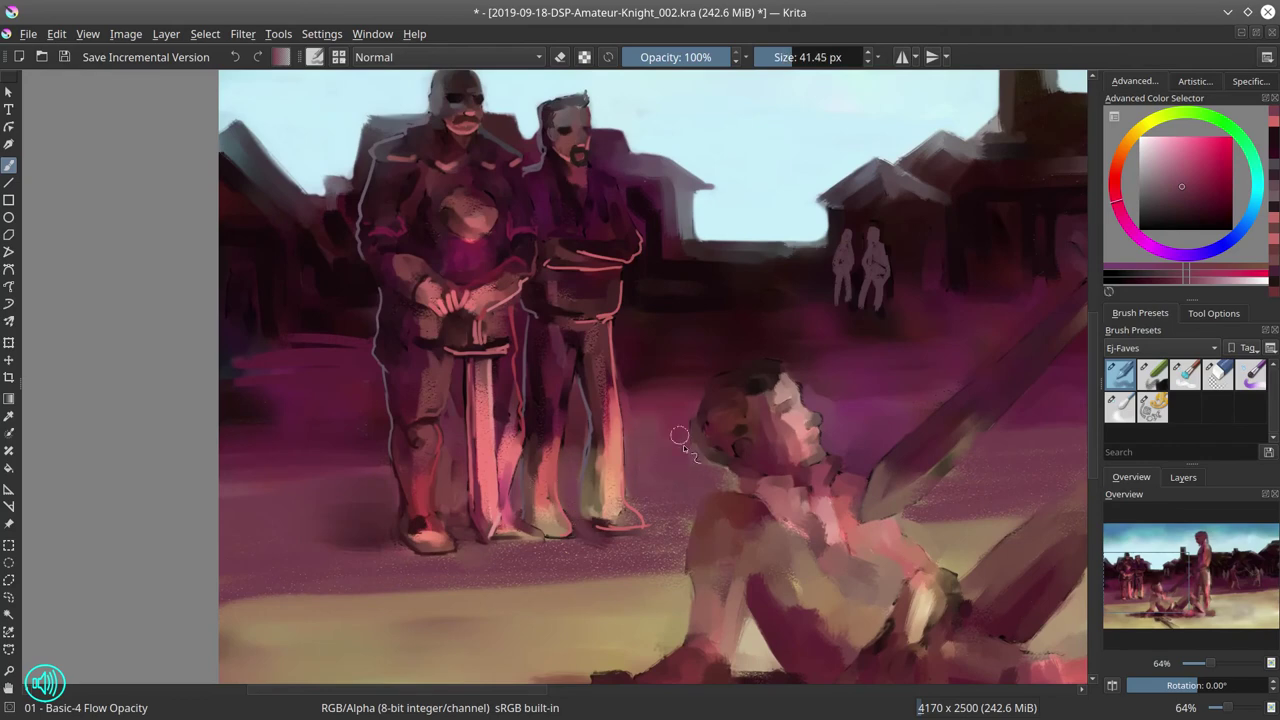
{"action": "left_click", "coordinate": [636, 422], "text": "ctrl"}
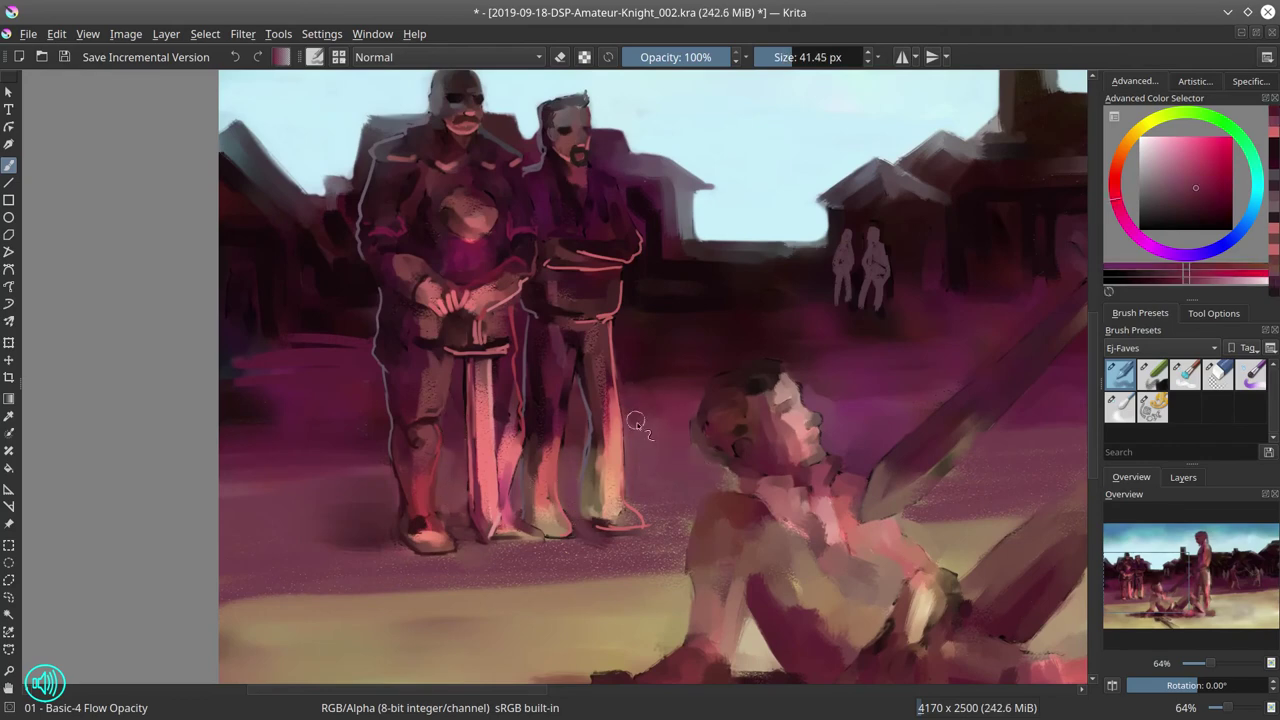
Save the painting, mirror the canvas with M to check the composition, then restore it
{"action": "scroll", "coordinate": [636, 422], "scroll_direction": "down", "scroll_amount": 5}
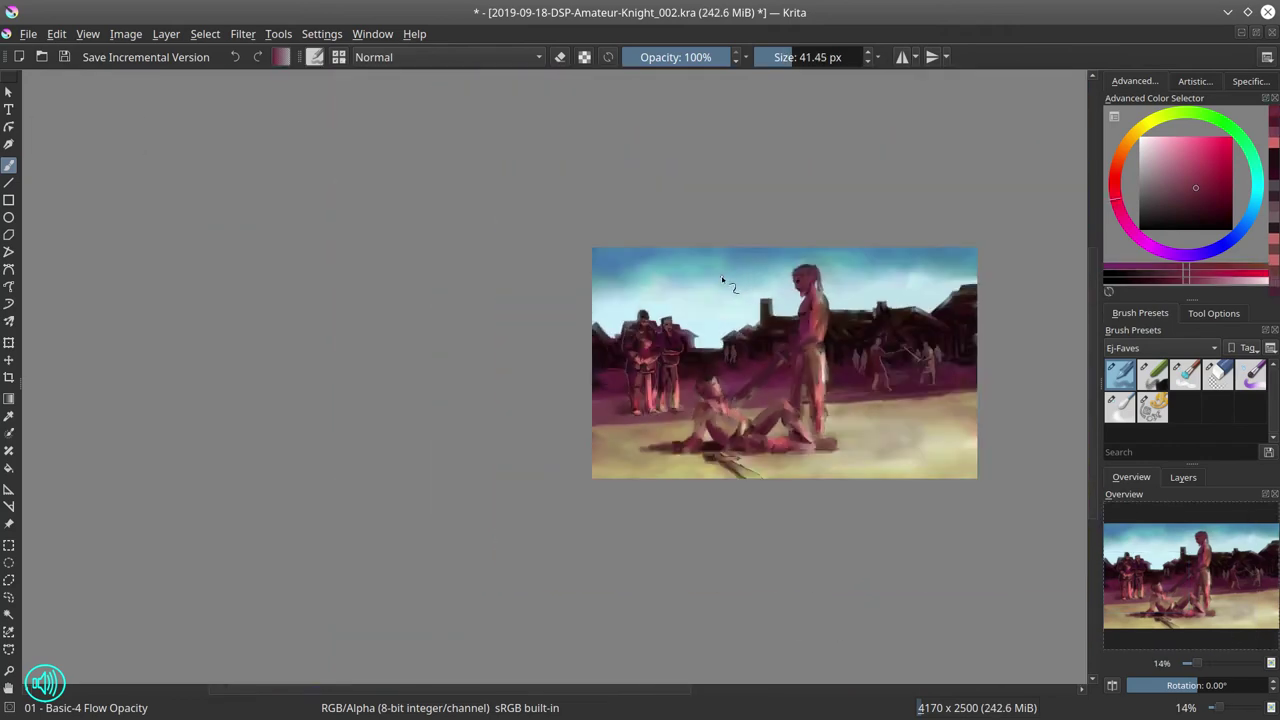
{"action": "left_click", "coordinate": [64, 57]}
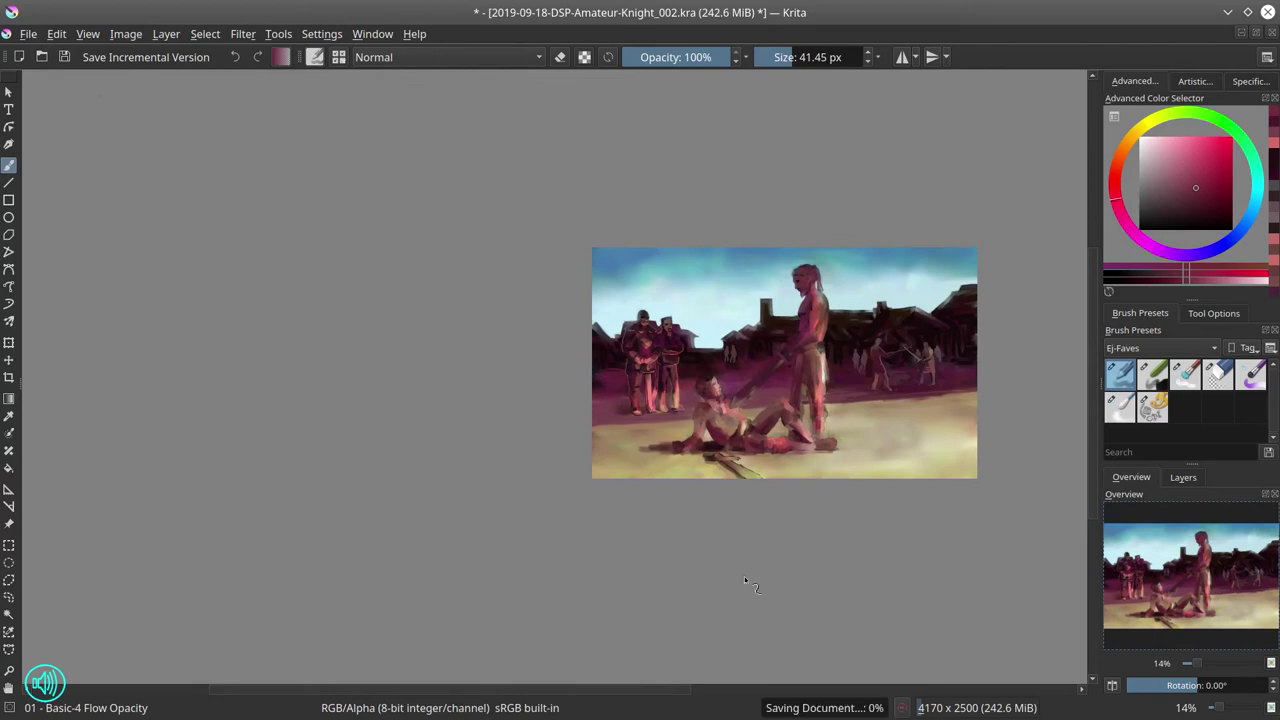
{"action": "key", "text": "m"}
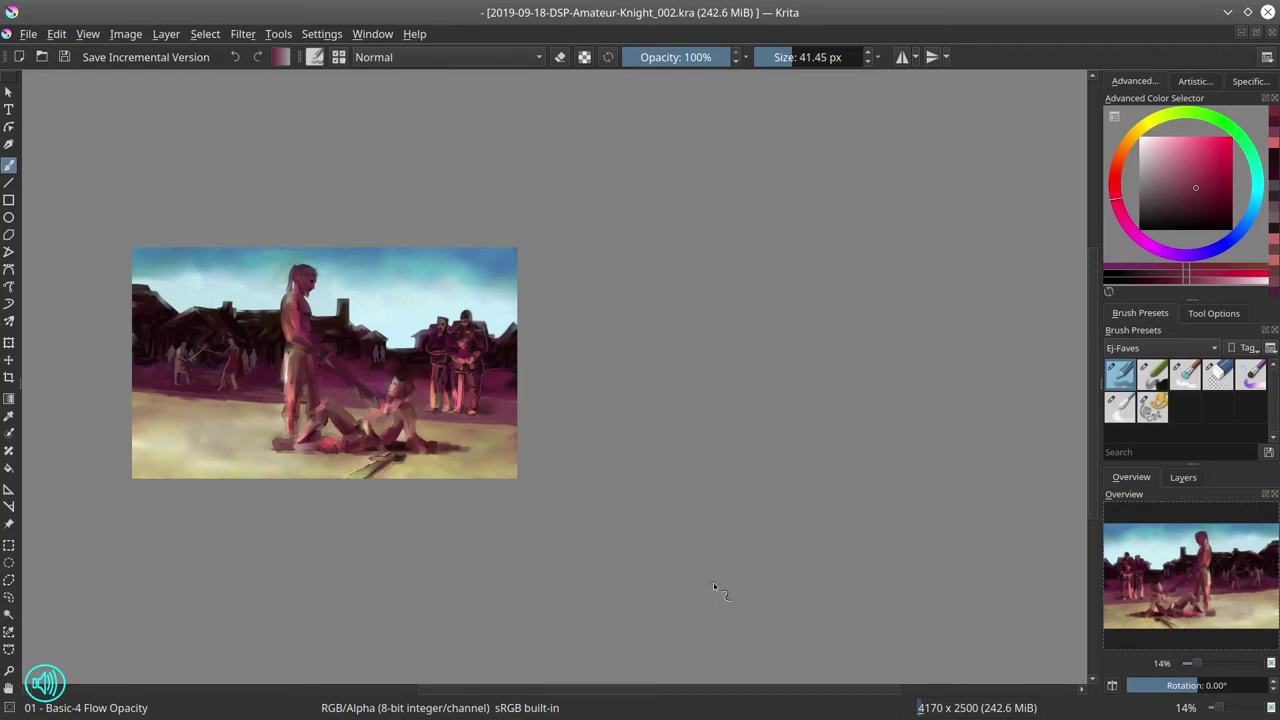
{"action": "key", "text": "m"}
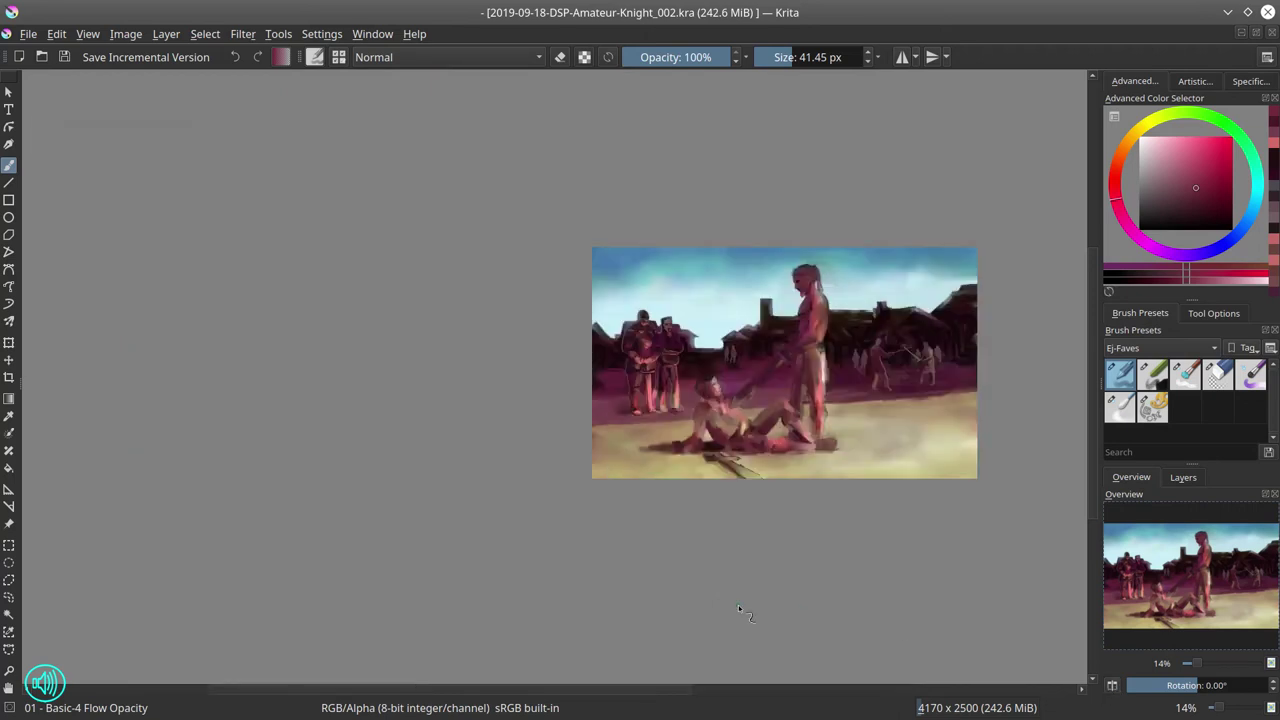
{"action": "mouse_move", "coordinate": [770, 404]}
{"action": "left_mouse_down"}
{"action": "mouse_move", "coordinate": [506, 377]}
{"action": "mouse_move", "coordinate": [467, 482]}
{"action": "left_mouse_up"}
Paint a short pink stroke near the fallen man's hand and dark strokes at his neck
{"action": "left_click", "coordinate": [506, 377], "text": "ctrl"}
{"action": "left_click", "coordinate": [488, 371], "text": "ctrl"}
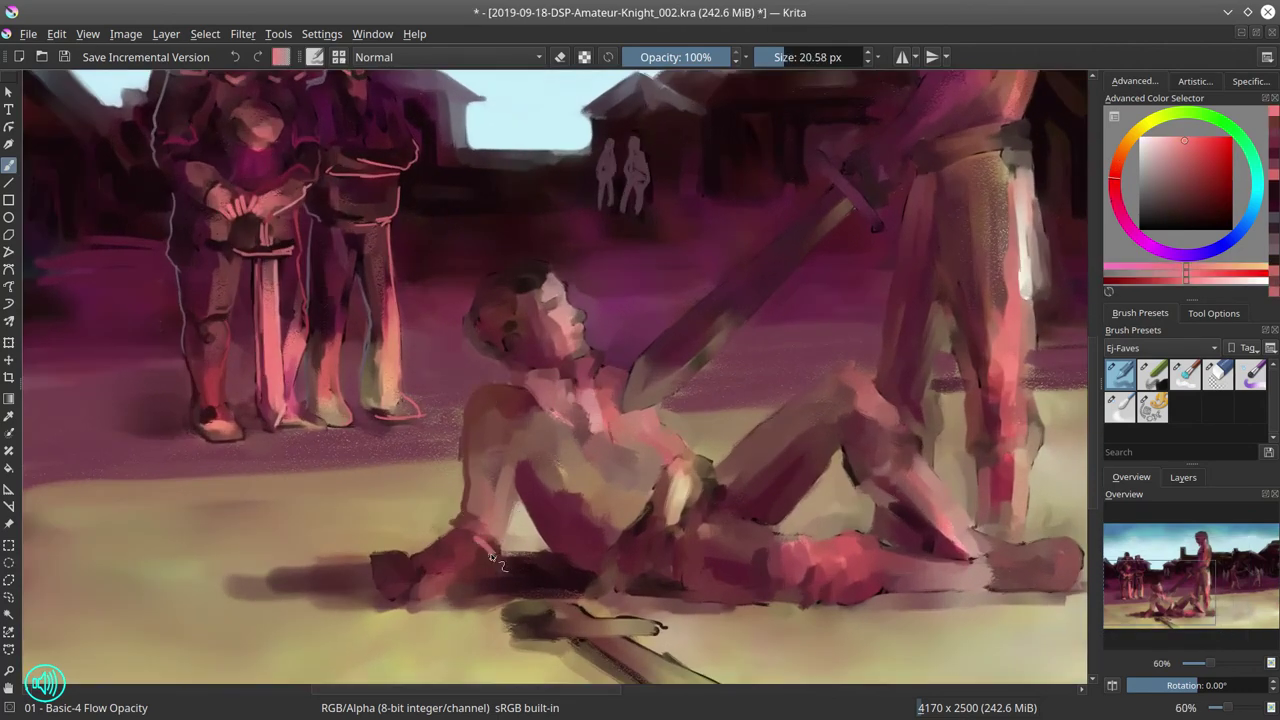
{"action": "left_click_drag", "start_coordinate": [482, 565], "coordinate": [503, 510]}
{"action": "left_click", "coordinate": [590, 412], "text": "ctrl"}
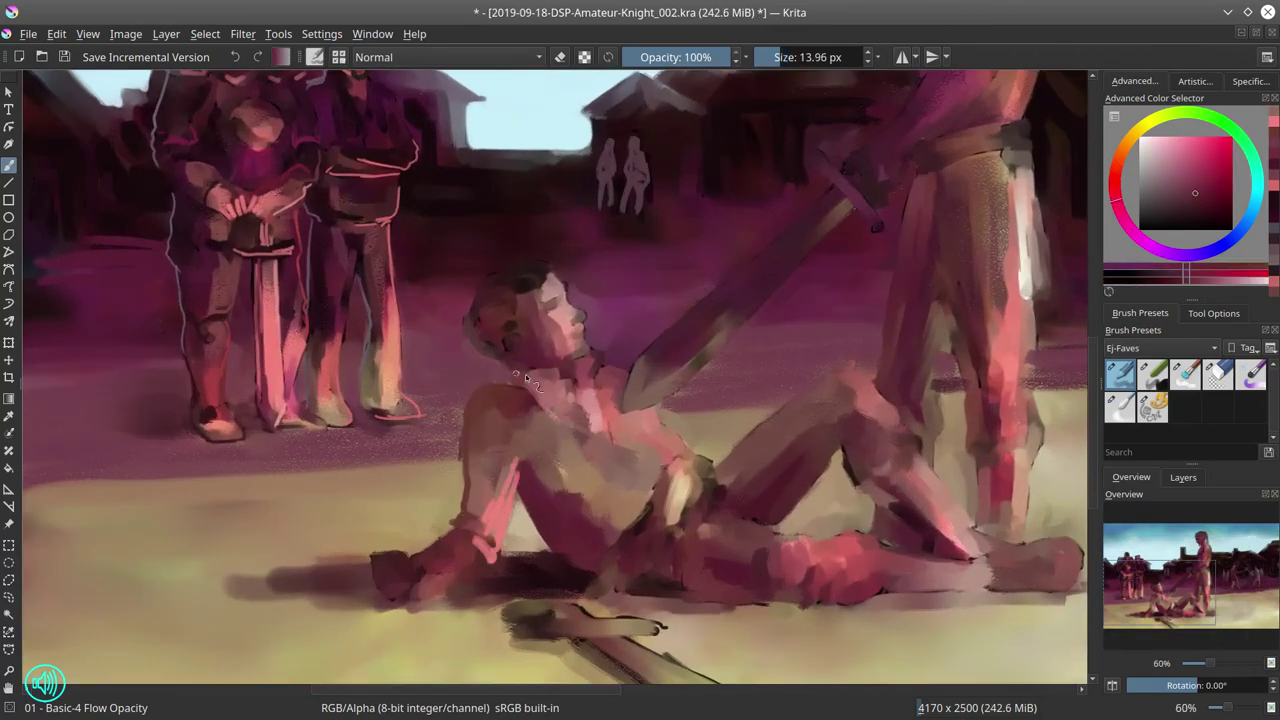
{"action": "left_click_drag", "start_coordinate": [590, 428], "coordinate": [571, 375]}
Sample a lighter, more saturated pink for the collar highlights
{"action": "left_click", "coordinate": [571, 375], "text": "ctrl"}
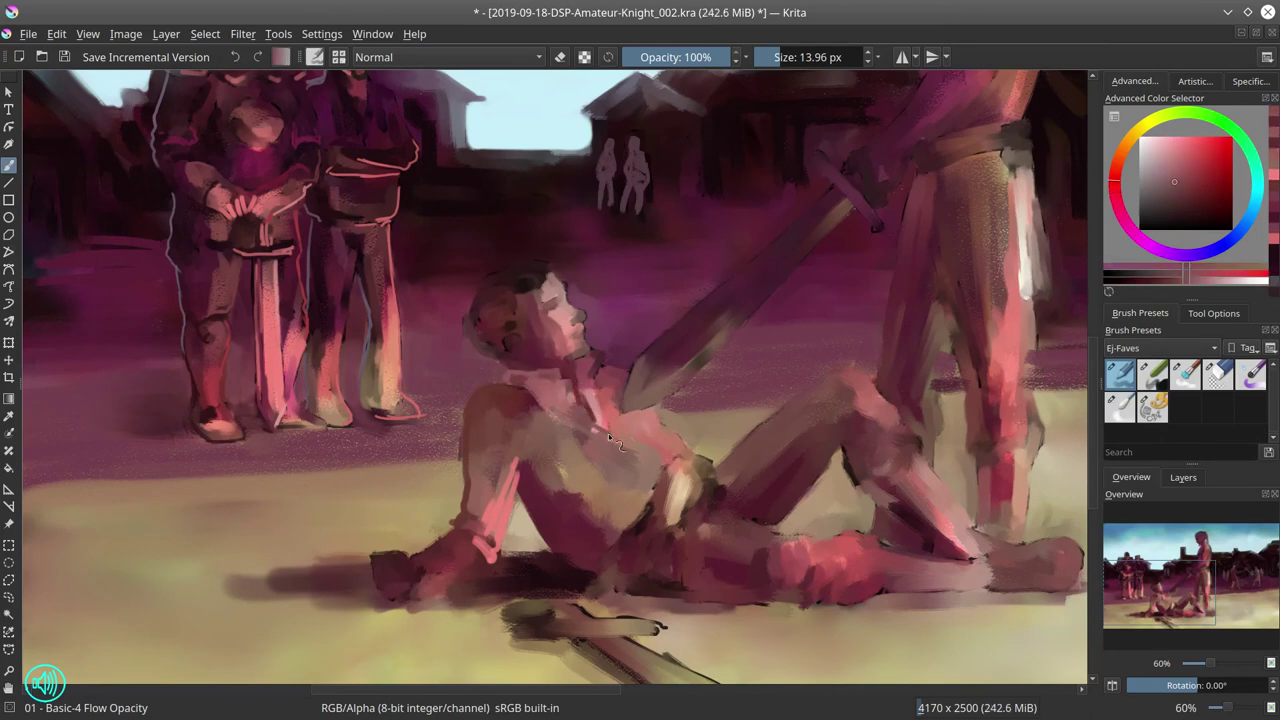
{"action": "left_click", "coordinate": [605, 388], "text": "ctrl"}
{"action": "left_click", "coordinate": [572, 390], "text": "ctrl"}
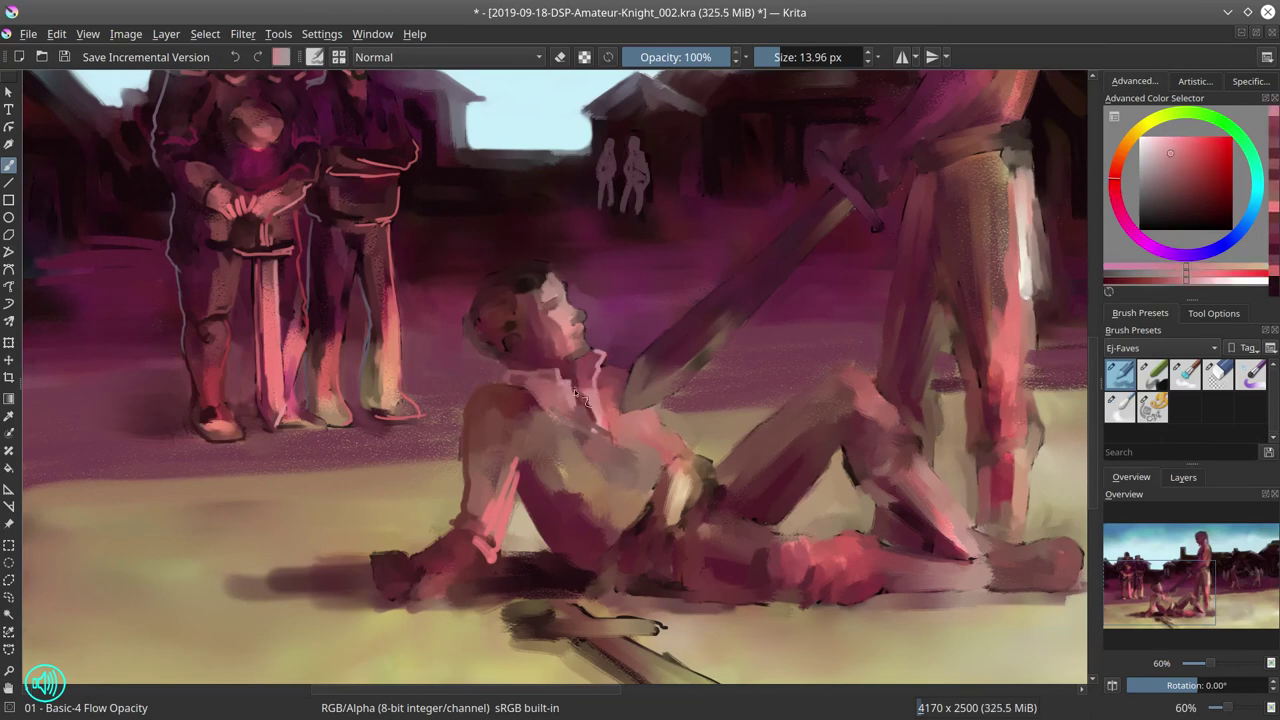
{"action": "left_click", "coordinate": [580, 398], "text": "ctrl"}
{"action": "left_click", "coordinate": [601, 407], "text": "ctrl"}
{"action": "left_click", "coordinate": [604, 381], "text": "ctrl"}
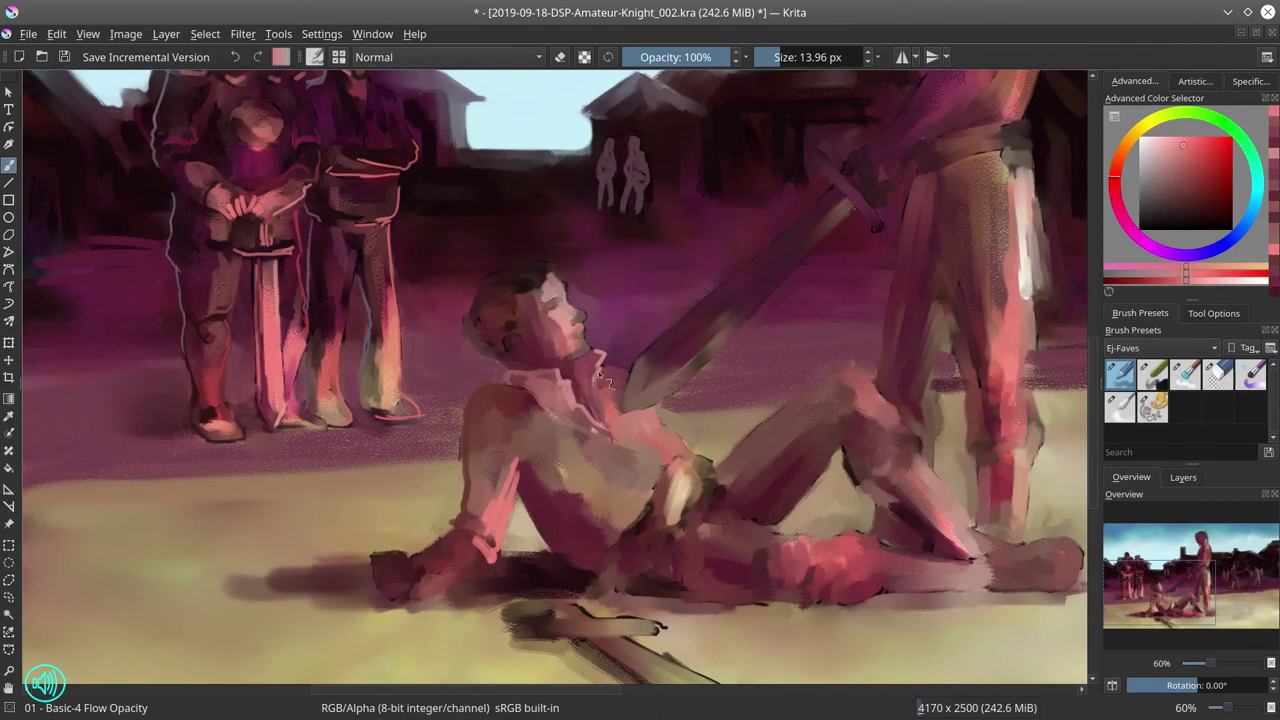
{"action": "left_click", "coordinate": [604, 378], "text": "ctrl"}
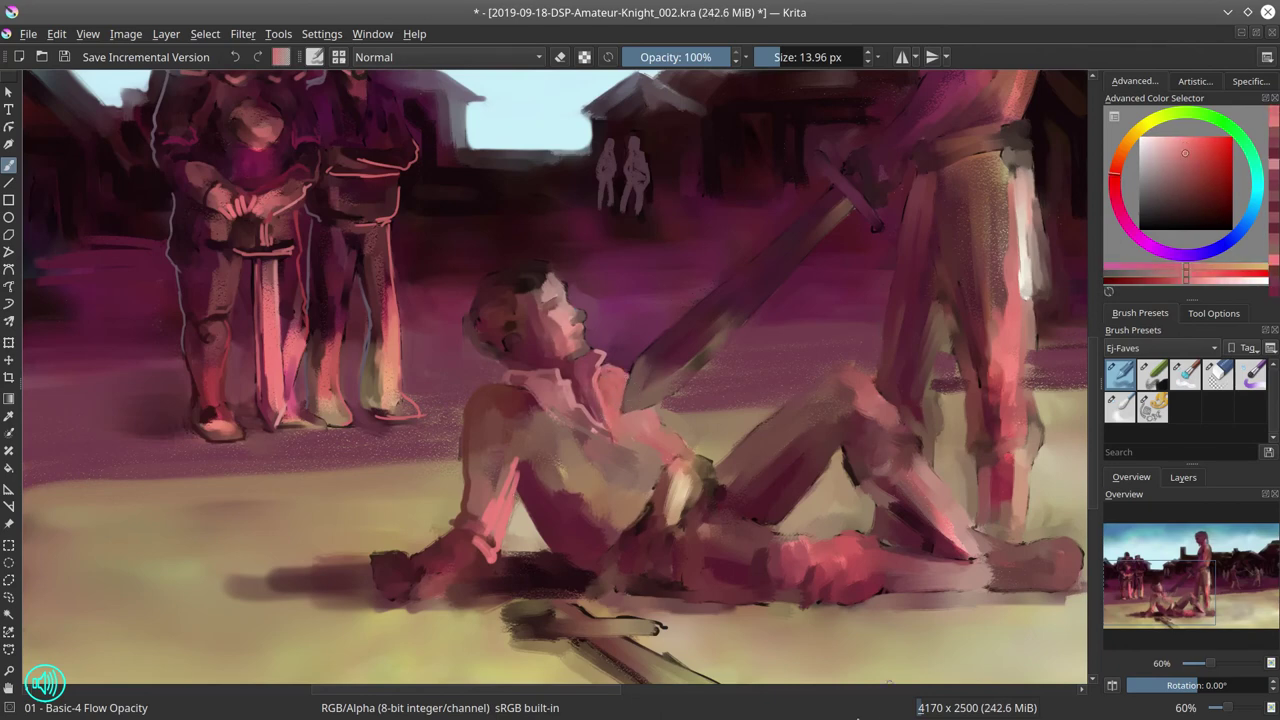
Toggle the 2nd sketch layer for reference while sampling pink and orange-tan colours
{"action": "left_click", "coordinate": [1183, 477]}
{"action": "left_click", "coordinate": [1111, 566]}
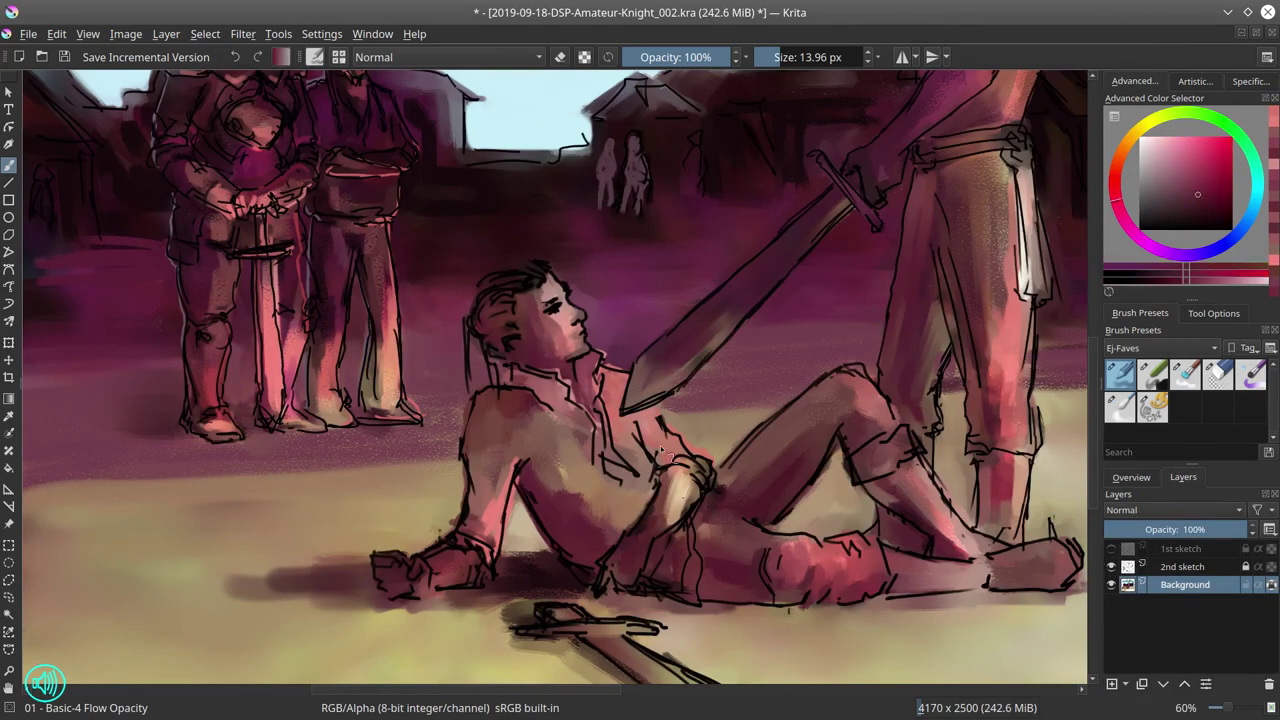
{"action": "left_click", "coordinate": [1111, 566]}
{"action": "left_click", "coordinate": [701, 476], "text": "ctrl"}
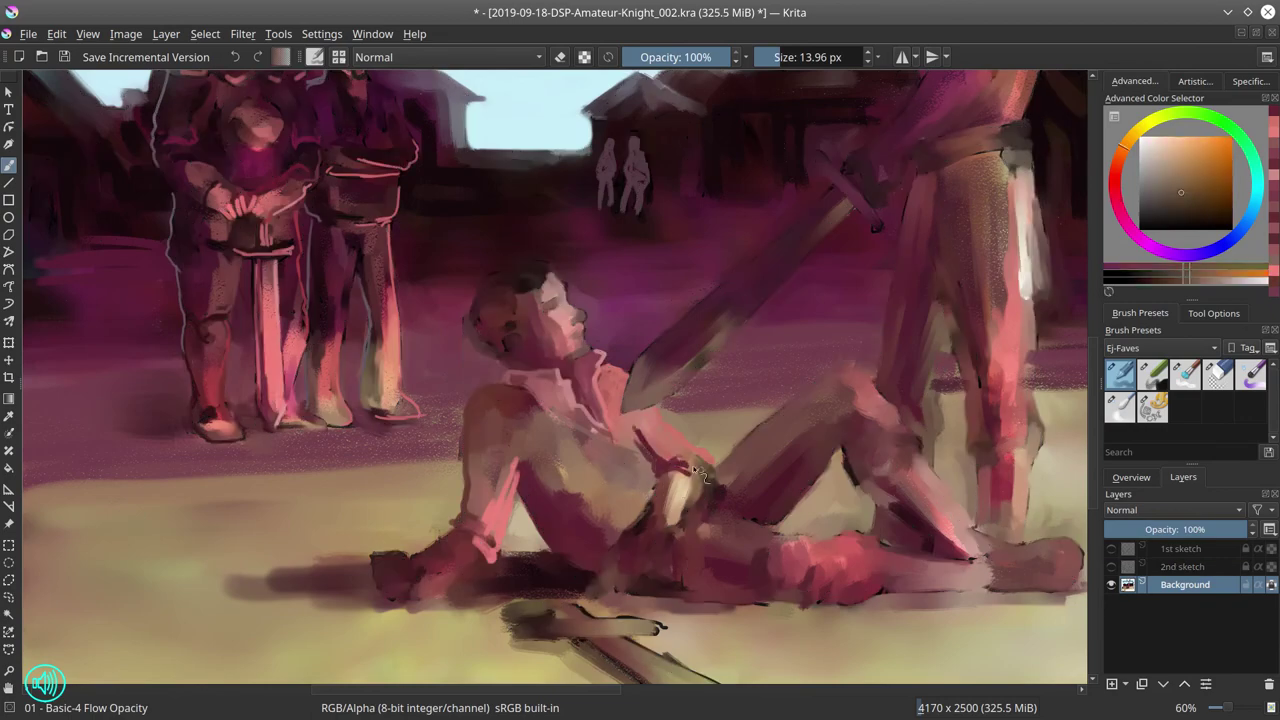
{"action": "left_click", "coordinate": [716, 466], "text": "ctrl"}
{"action": "left_click", "coordinate": [726, 474], "text": "ctrl"}
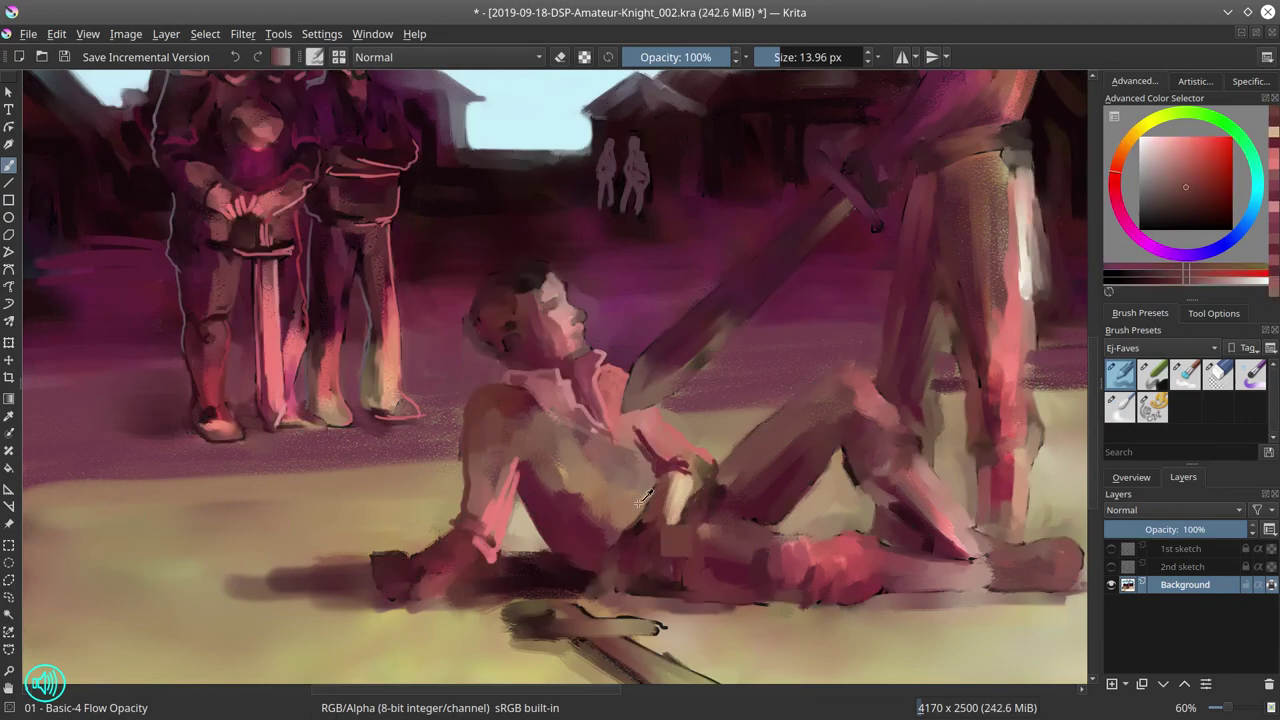
{"action": "left_click", "coordinate": [643, 505], "text": "ctrl"}
{"action": "left_click", "coordinate": [1111, 566]}
Hide the sketch layer and paint small strokes on the fallen man's knee and arm
{"action": "key", "text": "bracketright"}
{"action": "key", "text": "bracketright"}
{"action": "key", "text": "bracketright"}
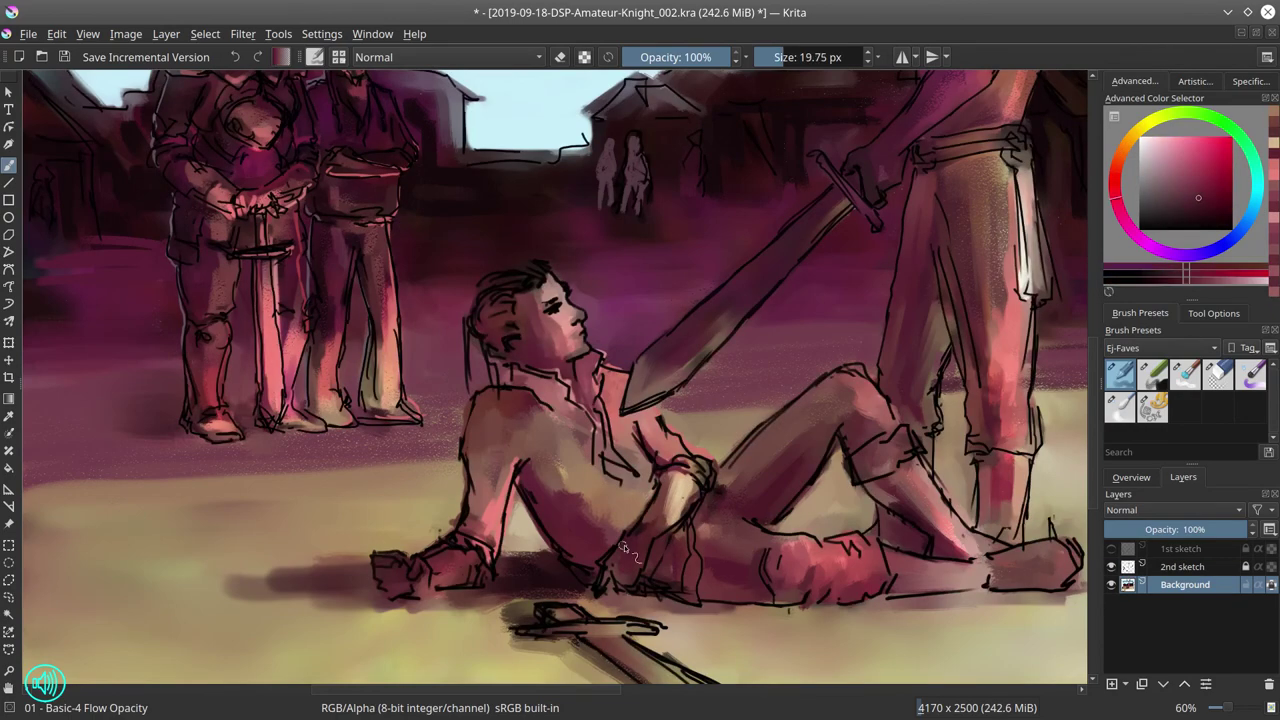
{"action": "left_click", "coordinate": [610, 560], "text": "ctrl"}
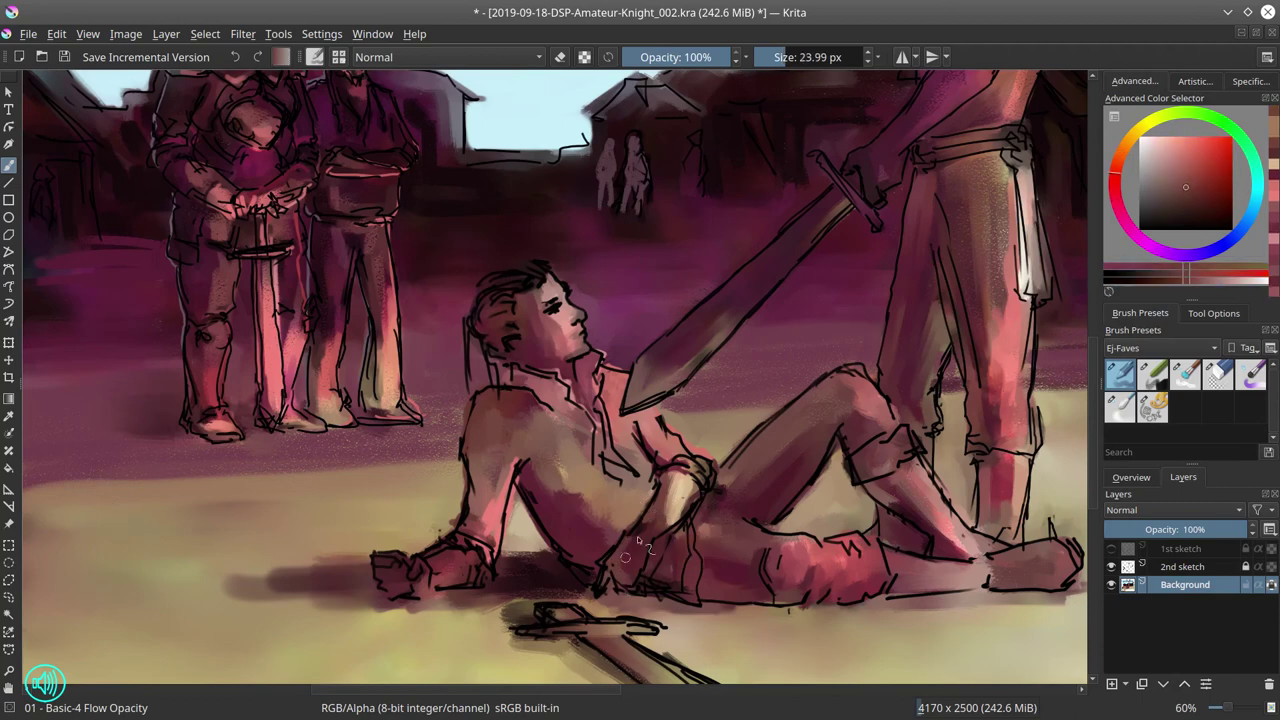
{"action": "key", "text": "bracketleft"}
{"action": "key", "text": "bracketleft"}
{"action": "key", "text": "bracketleft"}
{"action": "left_click", "coordinate": [1111, 566]}
{"action": "key", "text": "bracketright"}
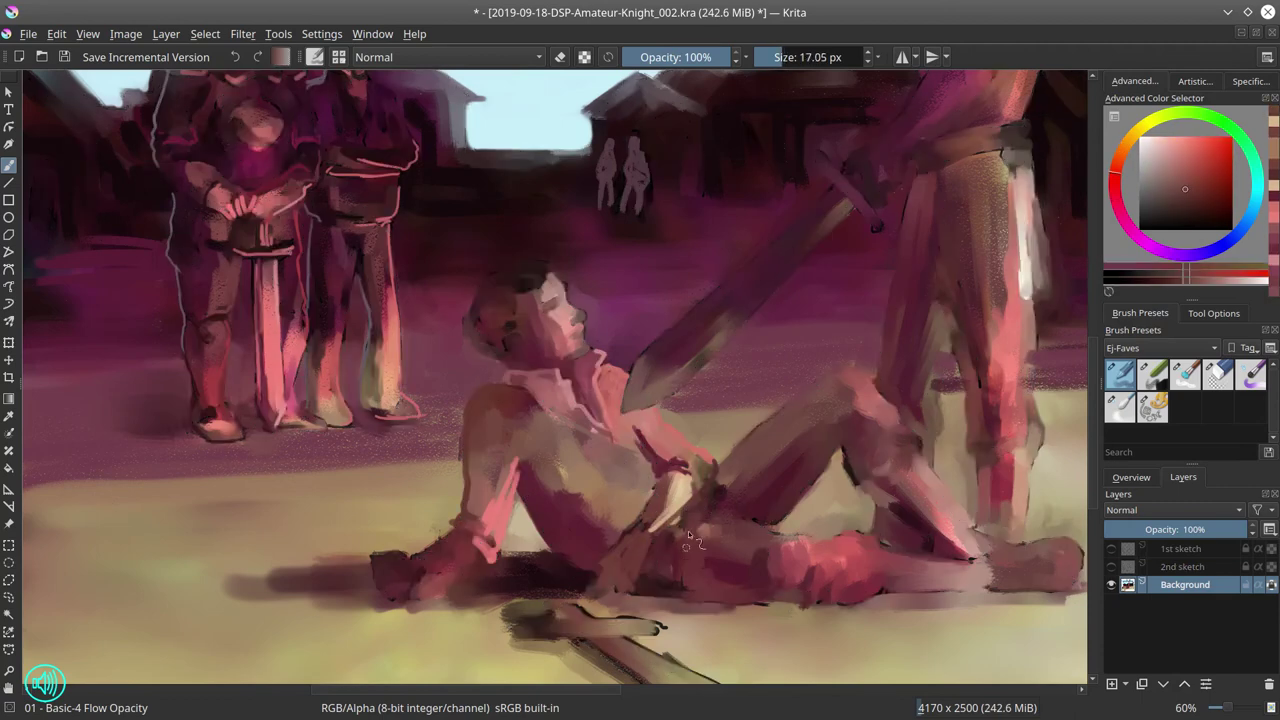
{"action": "left_click", "coordinate": [688, 540], "text": "ctrl"}
{"action": "left_click_drag", "start_coordinate": [740, 505], "coordinate": [765, 495]}
{"action": "left_click", "coordinate": [690, 492], "text": "ctrl"}
{"action": "left_click_drag", "start_coordinate": [644, 510], "coordinate": [632, 537]}
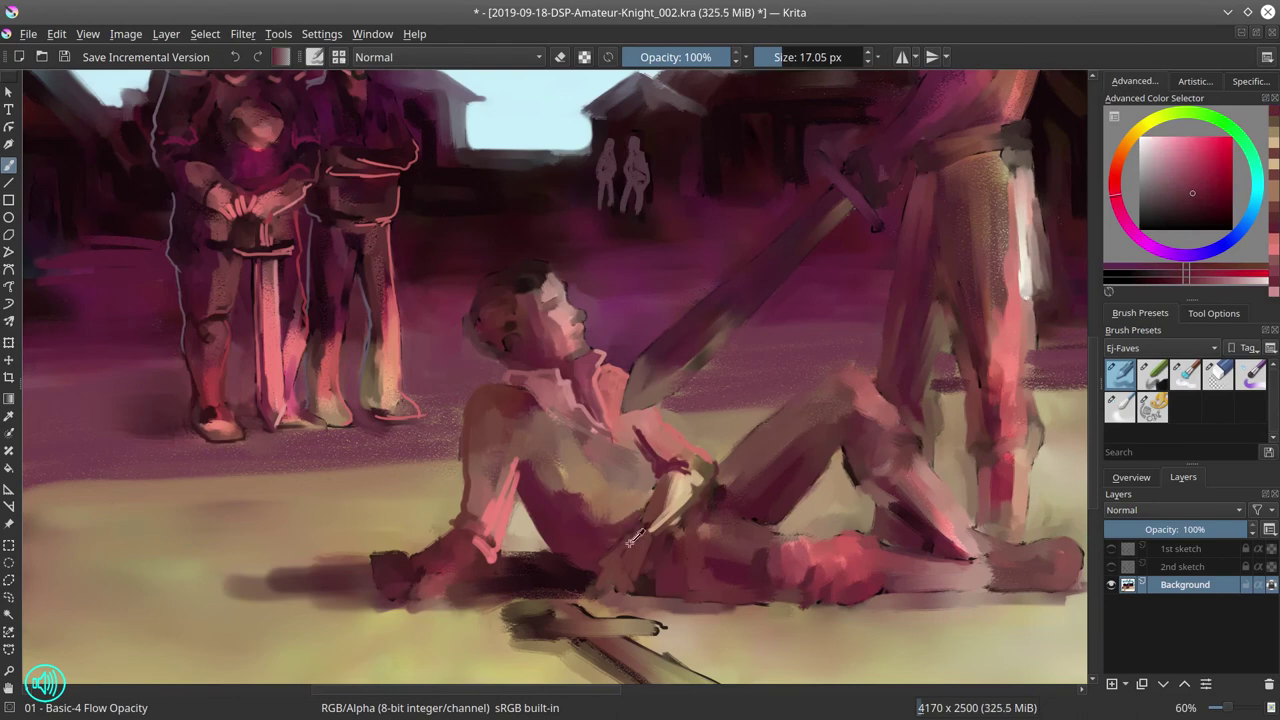
Sample skin and torso colours, settling on a light beige with a larger brush
{"action": "key", "text": "bracketleft"}
{"action": "left_click", "coordinate": [675, 428], "text": "ctrl"}
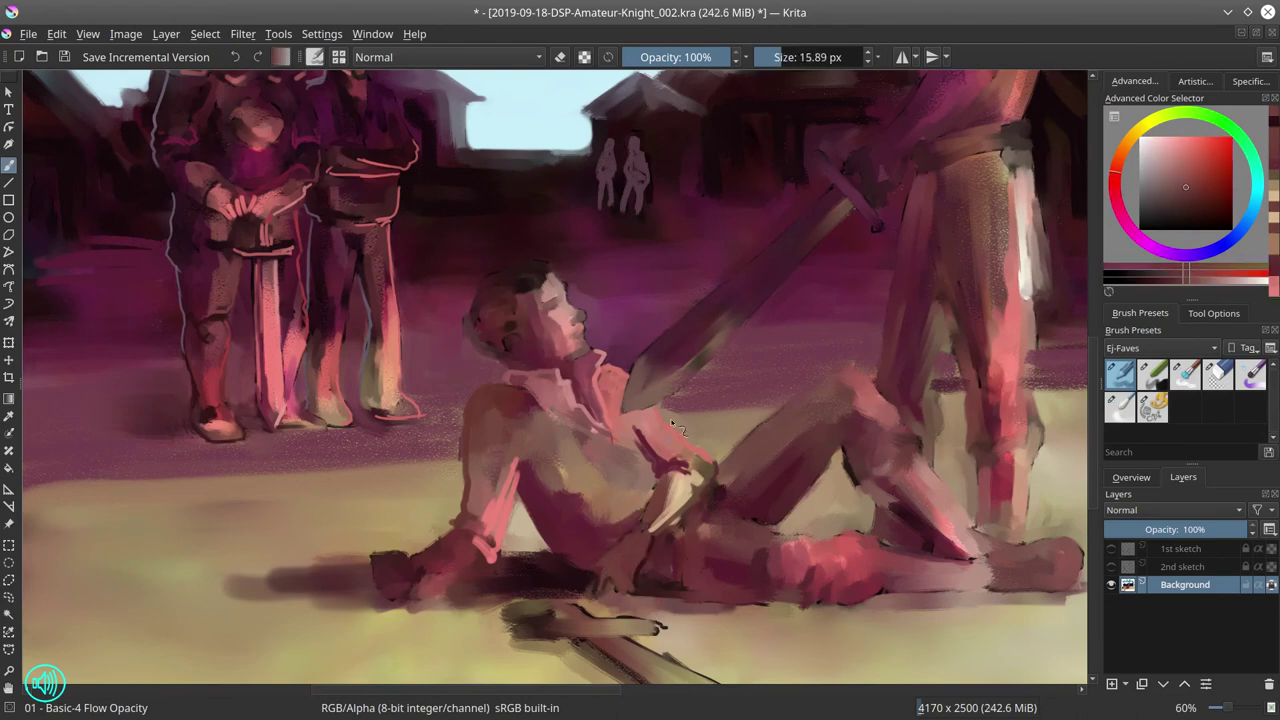
{"action": "left_click", "coordinate": [730, 593], "text": "ctrl"}
{"action": "left_click", "coordinate": [523, 469], "text": "ctrl"}
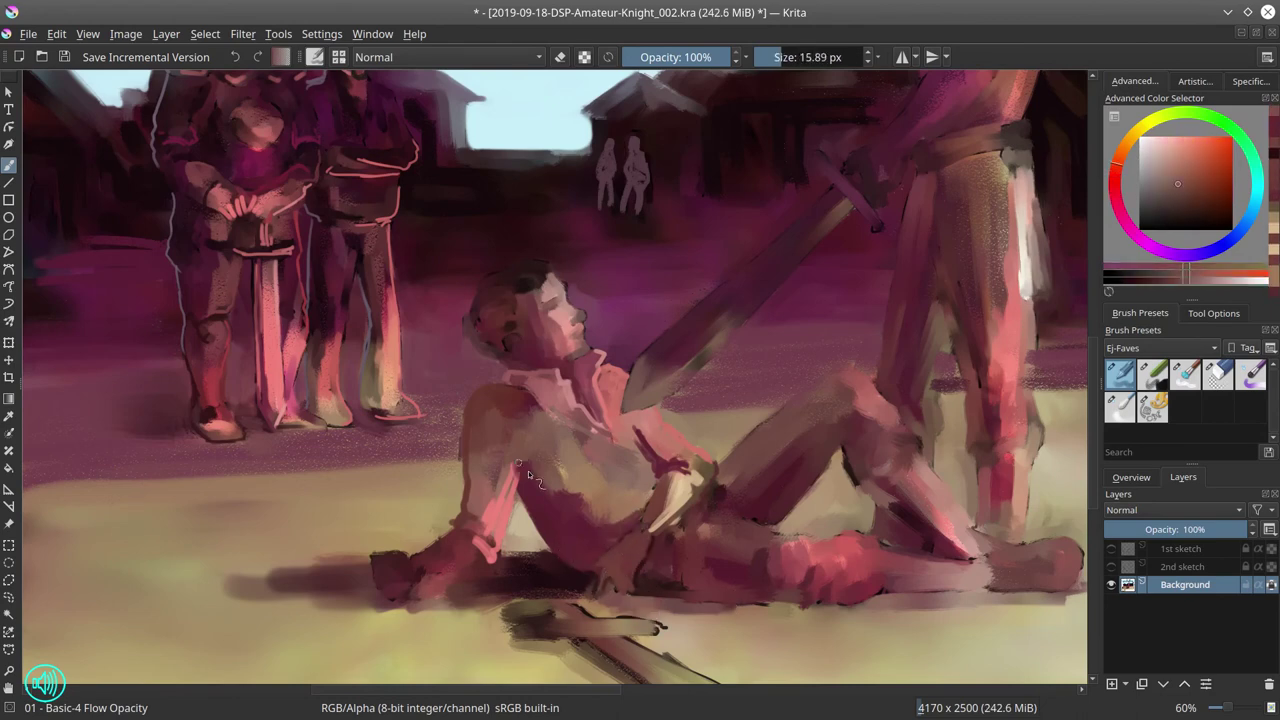
{"action": "left_click", "coordinate": [590, 410], "text": "ctrl"}
{"action": "key", "text": "bracketright"}
{"action": "key", "text": "bracketright"}
{"action": "key", "text": "bracketright"}
{"action": "key", "text": "bracketright"}
{"action": "key", "text": "bracketright"}
{"action": "key", "text": "bracketright"}
{"action": "key", "text": "bracketright"}
{"action": "key", "text": "bracketright"}
{"action": "key", "text": "bracketright"}
{"action": "key", "text": "bracketright"}
Brighten the fallen man's chest with light beige, blending it with the Blender Textured Soft brush
{"action": "mouse_move", "coordinate": [592, 438]}
{"action": "left_mouse_down"}
{"action": "mouse_move", "coordinate": [629, 452]}
{"action": "mouse_move", "coordinate": [519, 406]}
{"action": "left_mouse_up"}
{"action": "key", "text": "slash"}
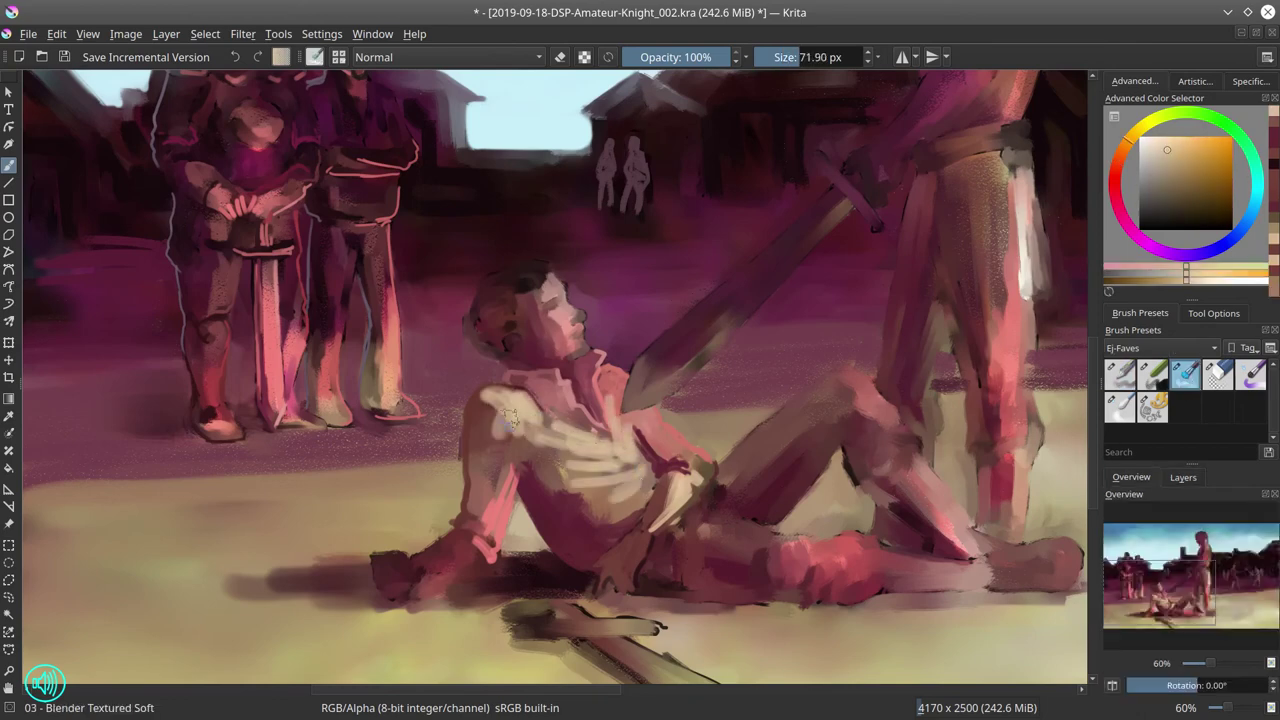
{"action": "mouse_move", "coordinate": [500, 405]}
{"action": "left_mouse_down"}
{"action": "mouse_move", "coordinate": [570, 442]}
{"action": "mouse_move", "coordinate": [500, 448]}
{"action": "mouse_move", "coordinate": [573, 438]}
{"action": "mouse_move", "coordinate": [636, 452]}
{"action": "mouse_move", "coordinate": [655, 495]}
{"action": "left_mouse_up"}
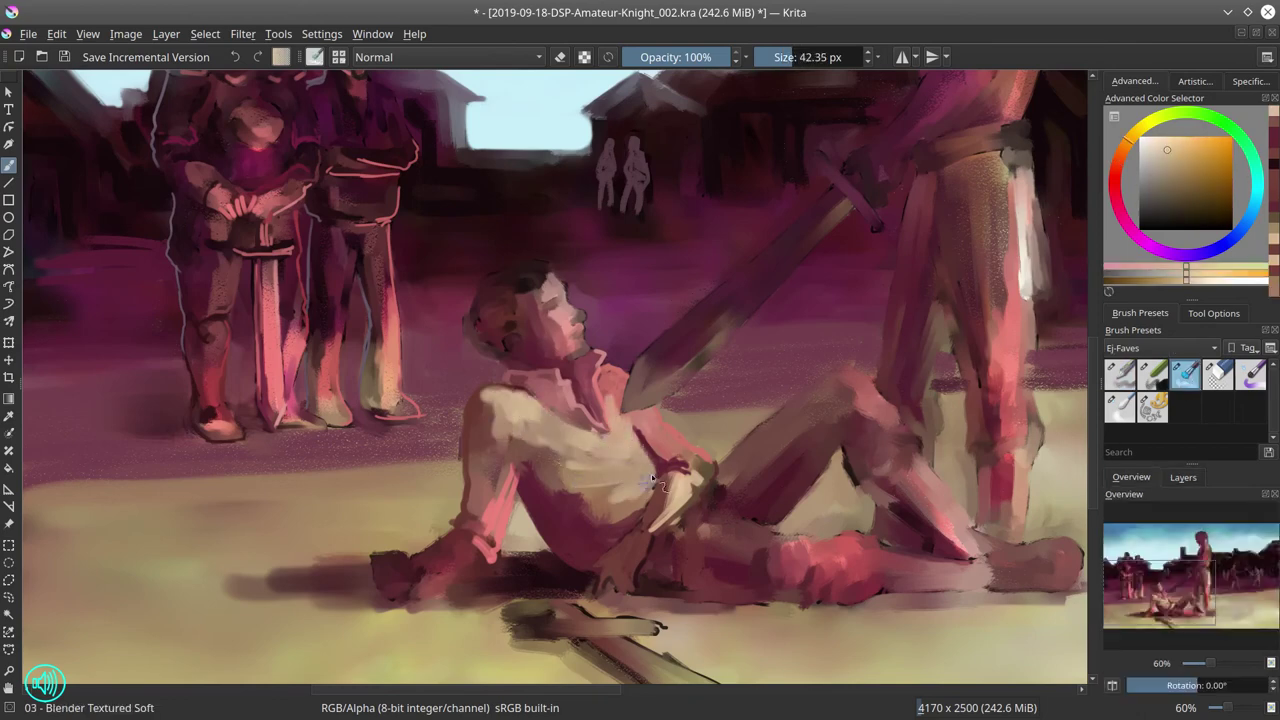
{"action": "key", "text": "slash"}
Shade the fallen man's legs with sampled dark and light pinks, resizing the brush to 15 then 12 px
{"action": "left_click", "coordinate": [643, 520], "text": "ctrl"}
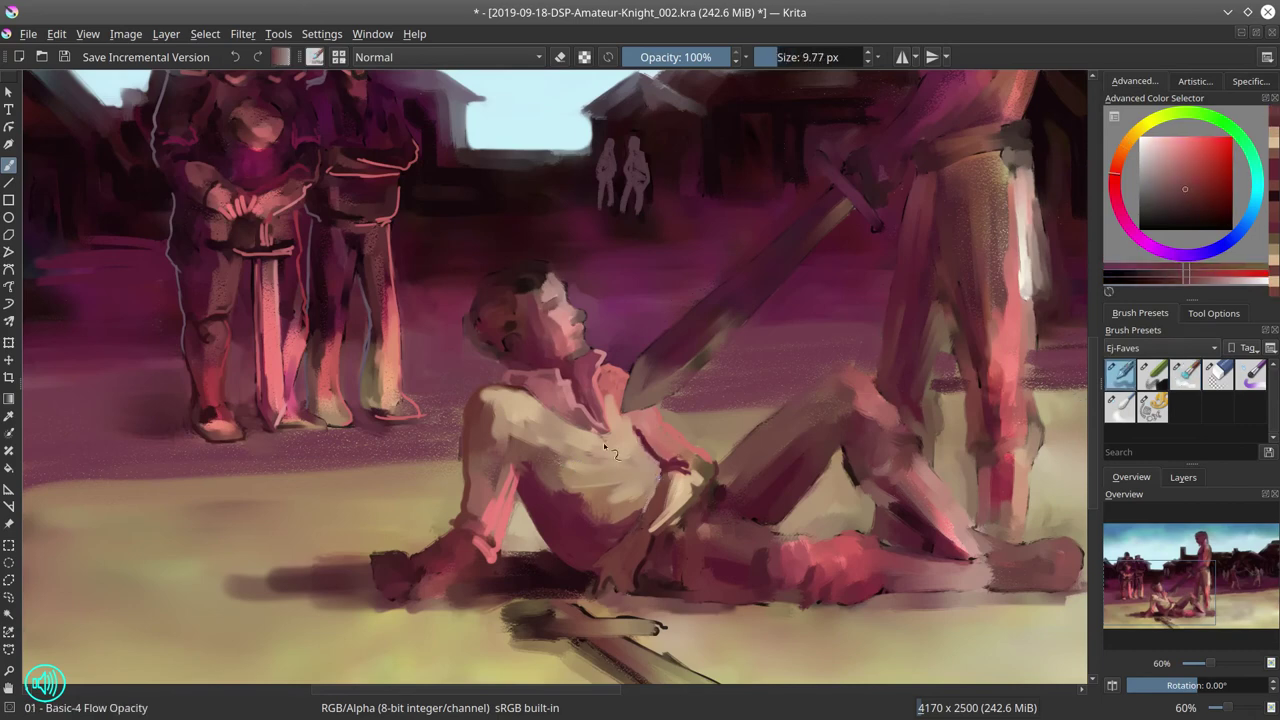
{"action": "left_click", "coordinate": [565, 562], "text": "ctrl"}
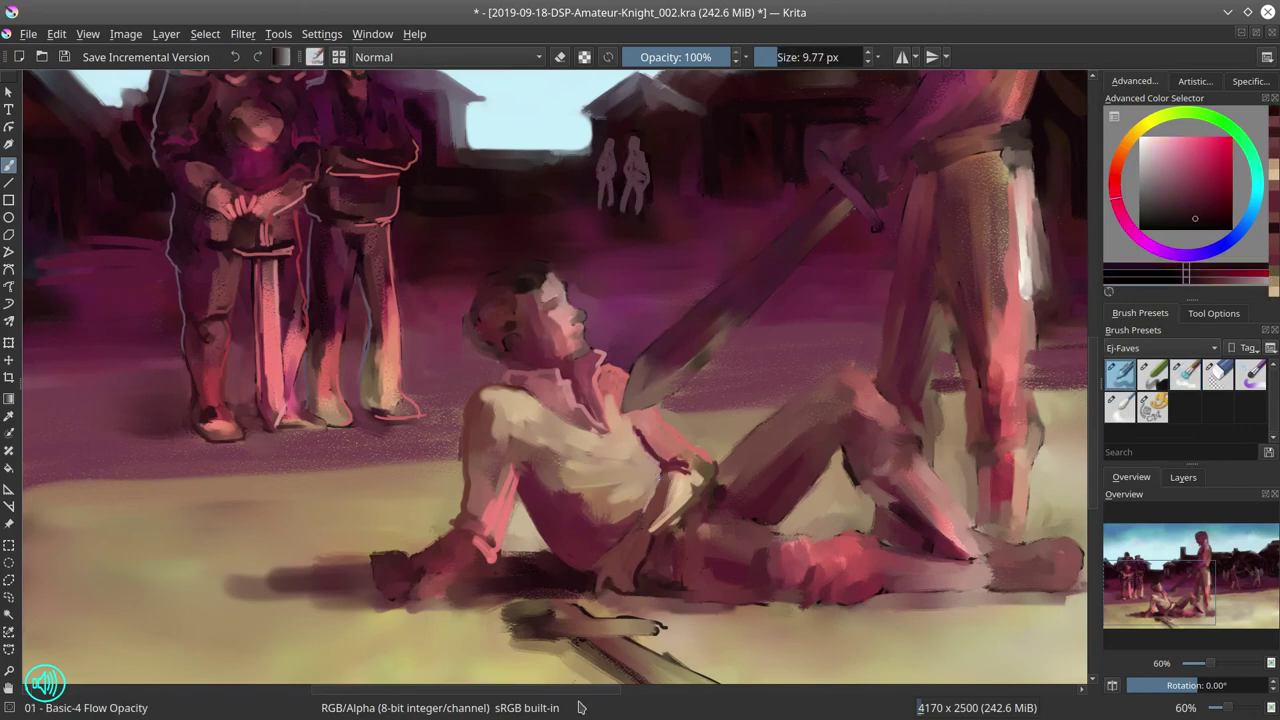
{"action": "left_click", "coordinate": [651, 584], "text": "ctrl"}
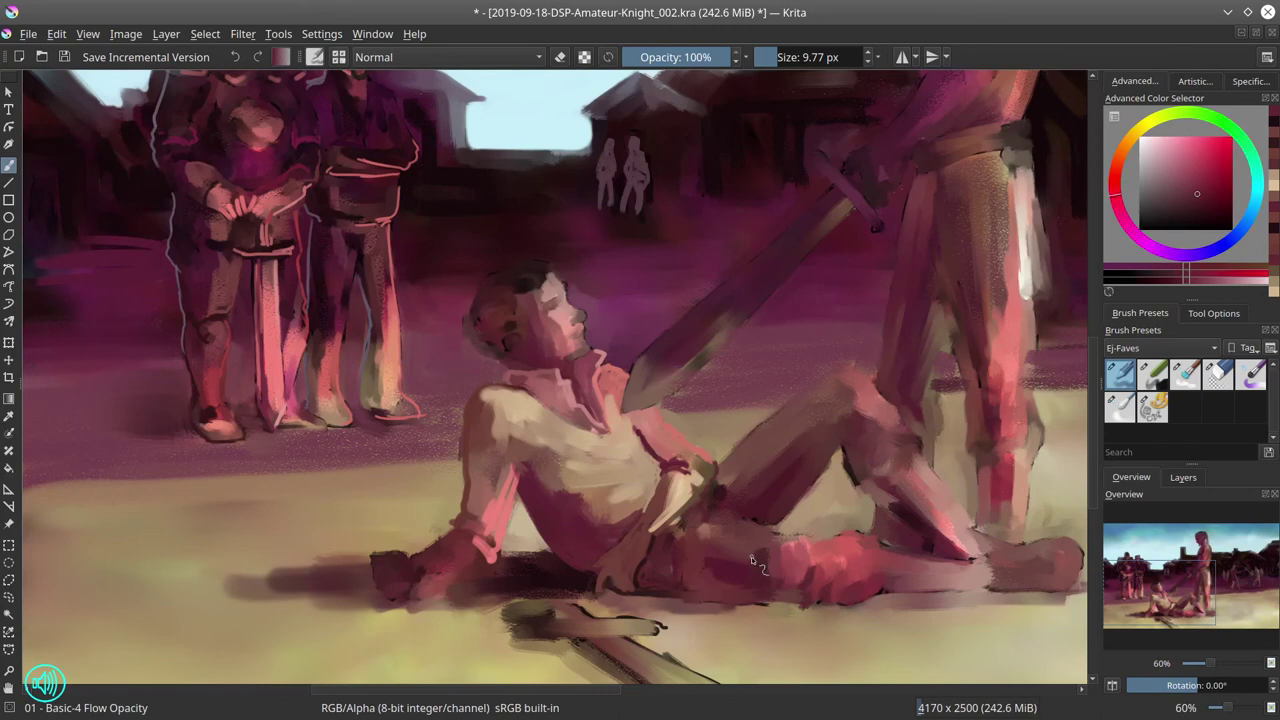
{"action": "left_click_drag", "start_coordinate": [752, 556], "coordinate": [776, 481]}
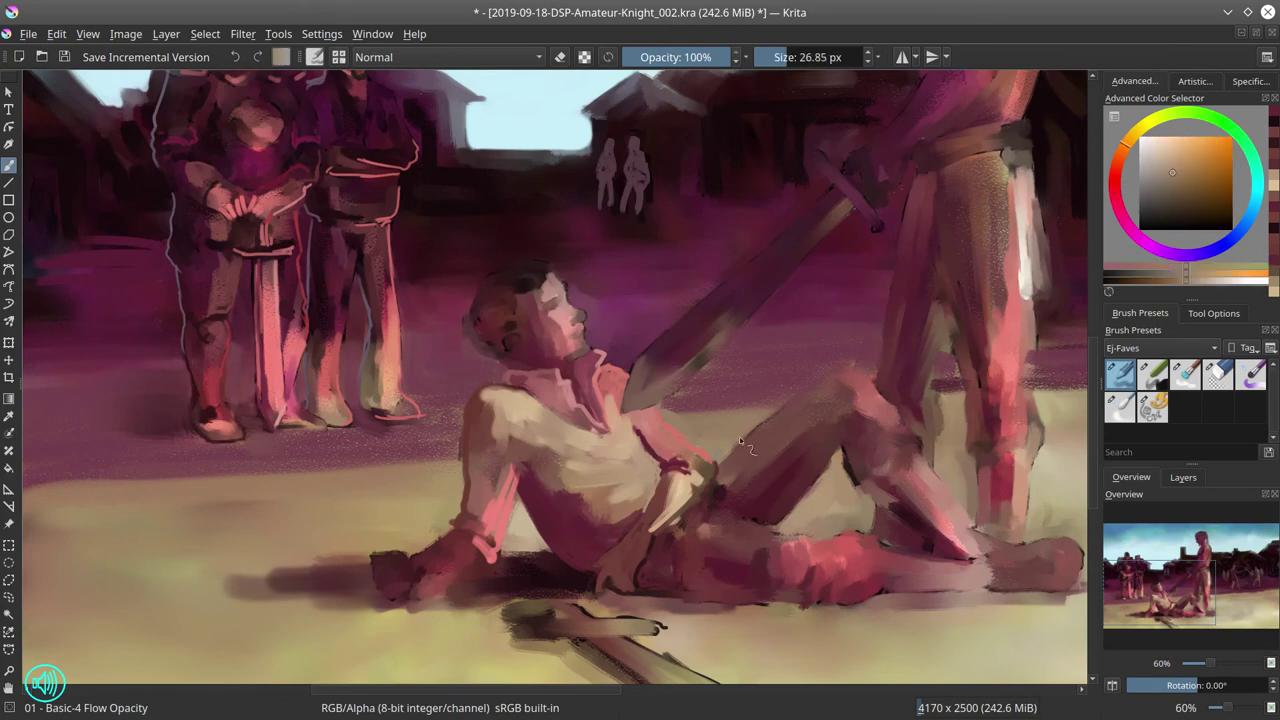
{"action": "left_click", "coordinate": [838, 368], "text": "ctrl"}
{"action": "left_click_drag", "start_coordinate": [838, 368], "coordinate": [873, 390]}
{"action": "left_click", "coordinate": [829, 481], "text": "ctrl"}
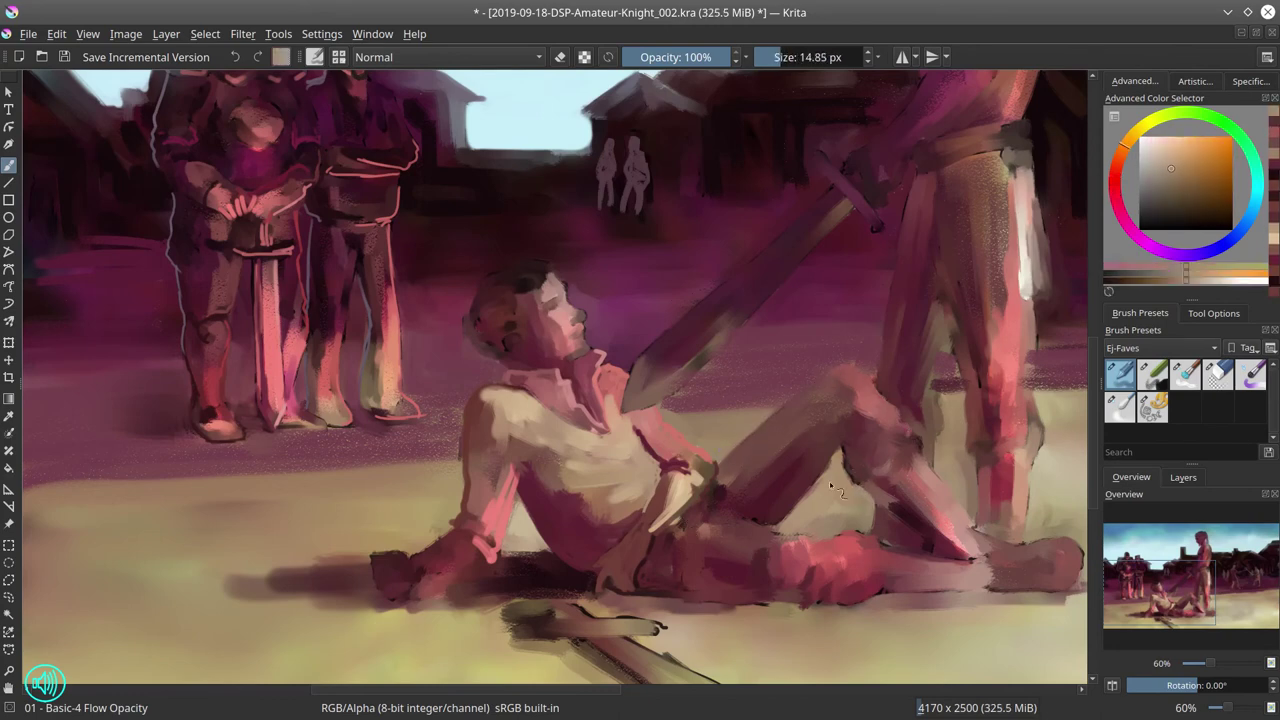
{"action": "left_click", "coordinate": [801, 518], "text": "ctrl"}
{"action": "left_click", "coordinate": [801, 518], "text": "ctrl"}
{"action": "mouse_move", "coordinate": [801, 518]}
{"action": "left_mouse_down"}
{"action": "mouse_move", "coordinate": [756, 529]}
{"action": "mouse_move", "coordinate": [817, 545]}
{"action": "left_mouse_up"}
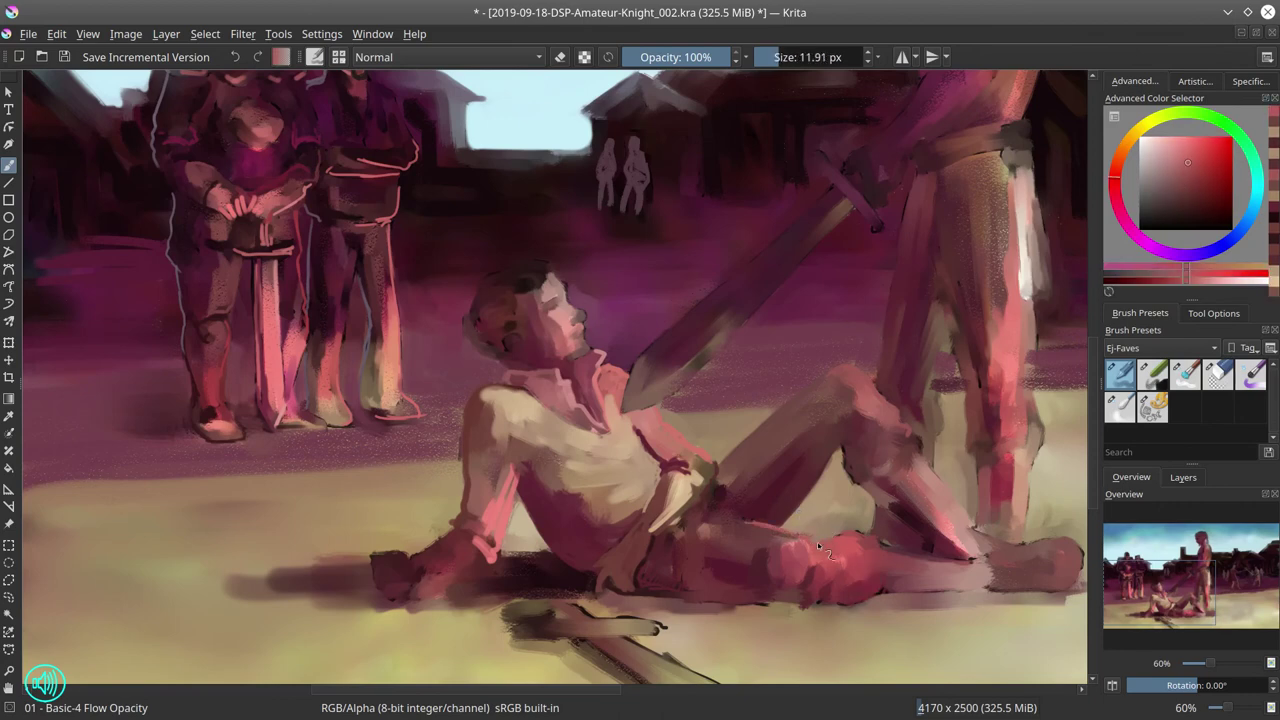
Deepen the leg shading with sampled light and darker reds at about 17 px
{"action": "left_click", "coordinate": [900, 495], "text": "ctrl"}
{"action": "left_click_drag", "start_coordinate": [900, 495], "coordinate": [930, 487]}
{"action": "left_click_drag", "start_coordinate": [904, 435], "coordinate": [812, 467]}
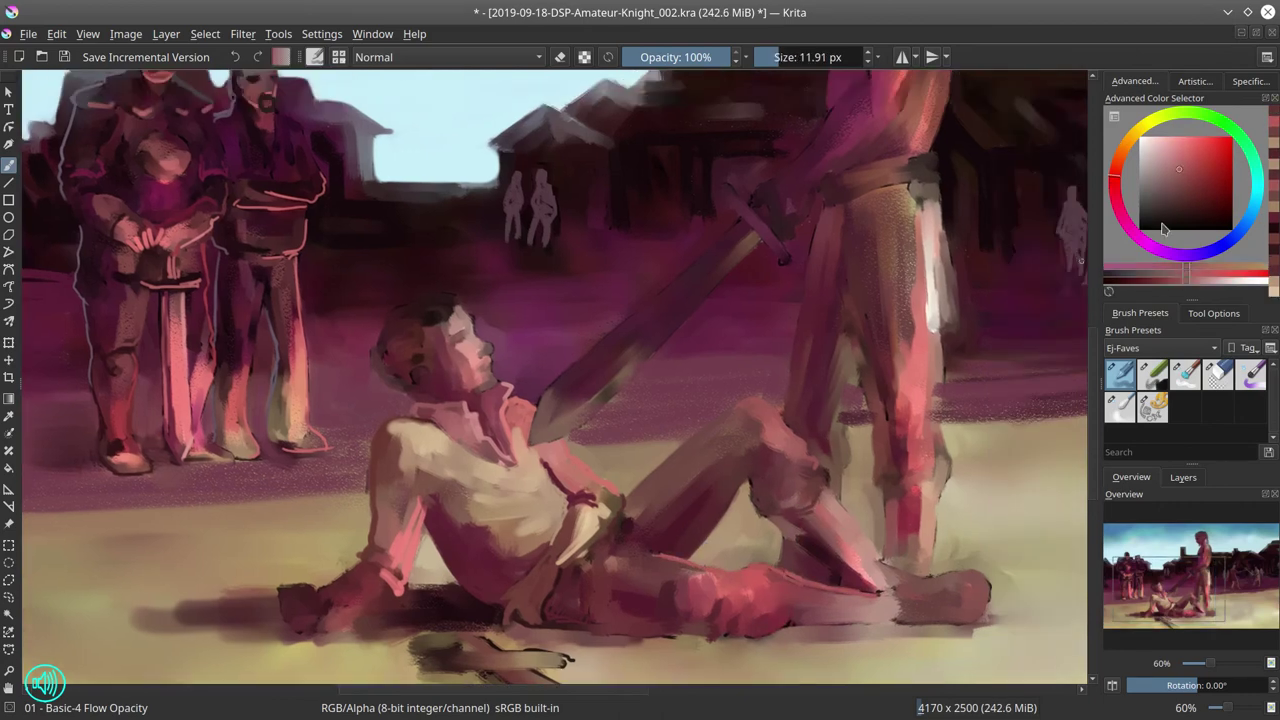
{"action": "left_click", "coordinate": [812, 467], "text": "ctrl"}
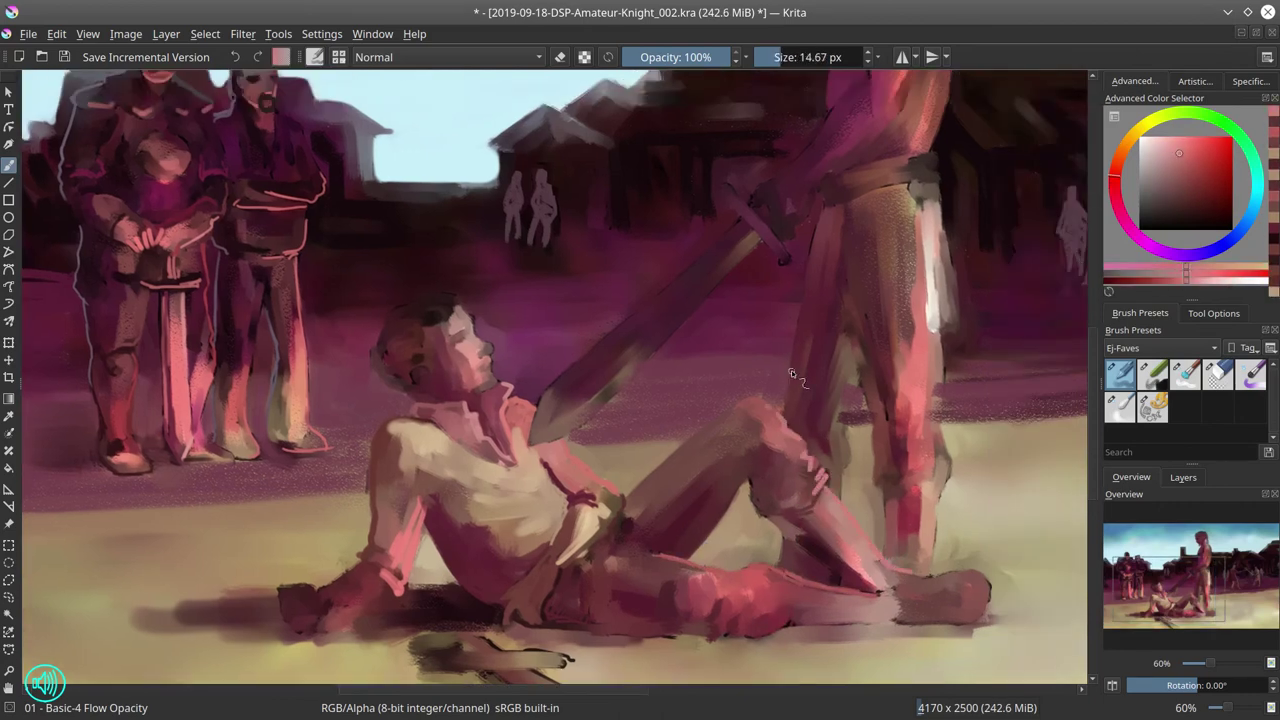
{"action": "left_click", "coordinate": [790, 525], "text": "ctrl"}
{"action": "left_click_drag", "start_coordinate": [790, 525], "coordinate": [783, 522]}
{"action": "left_click", "coordinate": [783, 522], "text": "ctrl"}
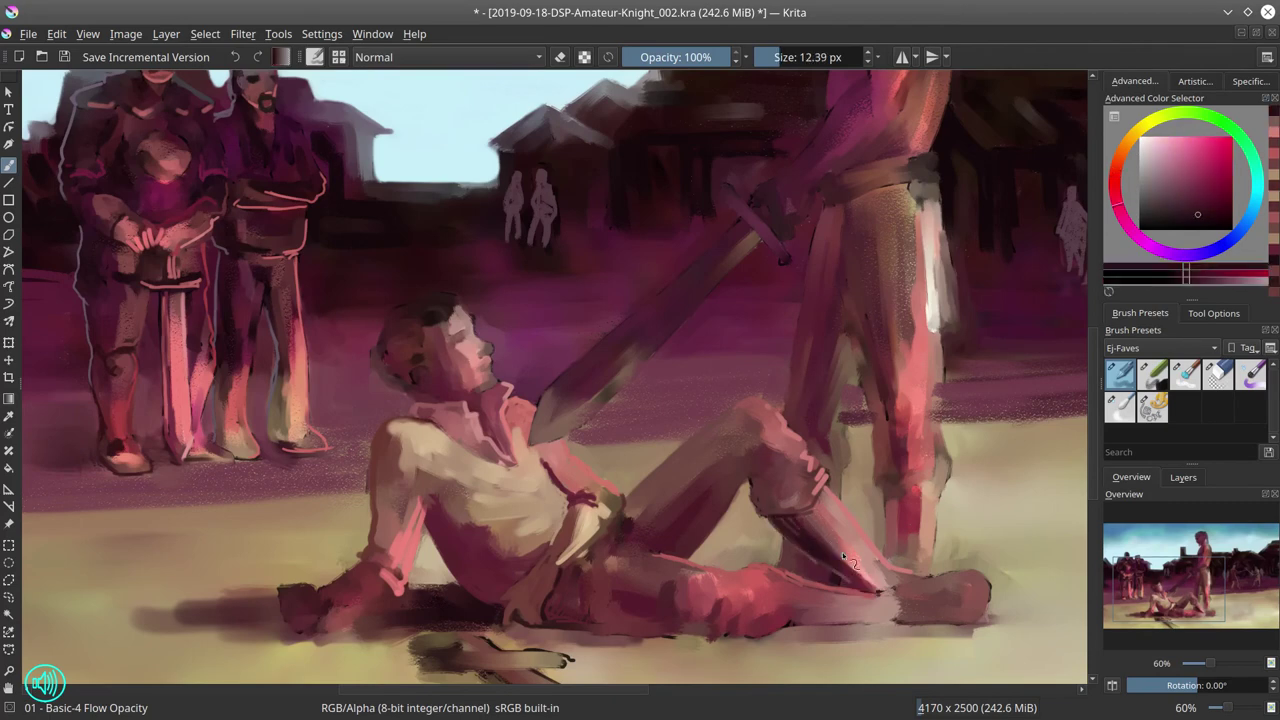
{"action": "left_click", "coordinate": [600, 555], "text": "ctrl"}
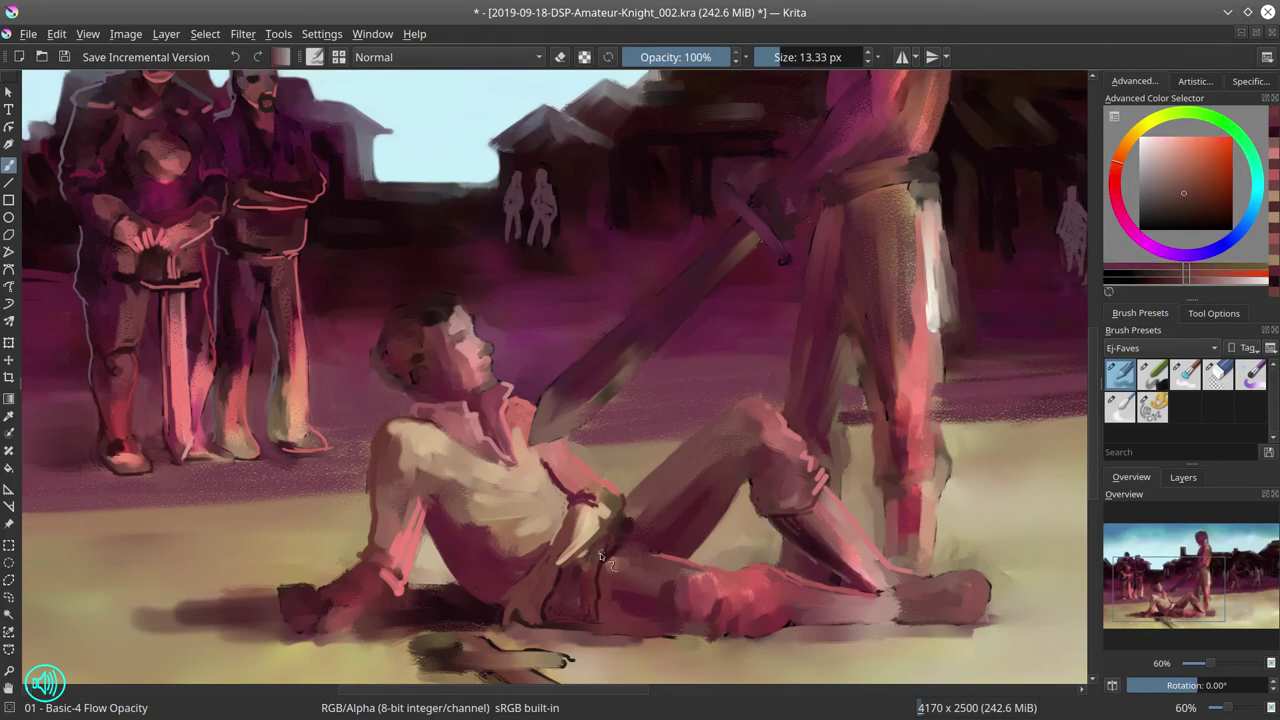
{"action": "scroll", "coordinate": [641, 585], "scroll_direction": "down", "scroll_amount": 2}
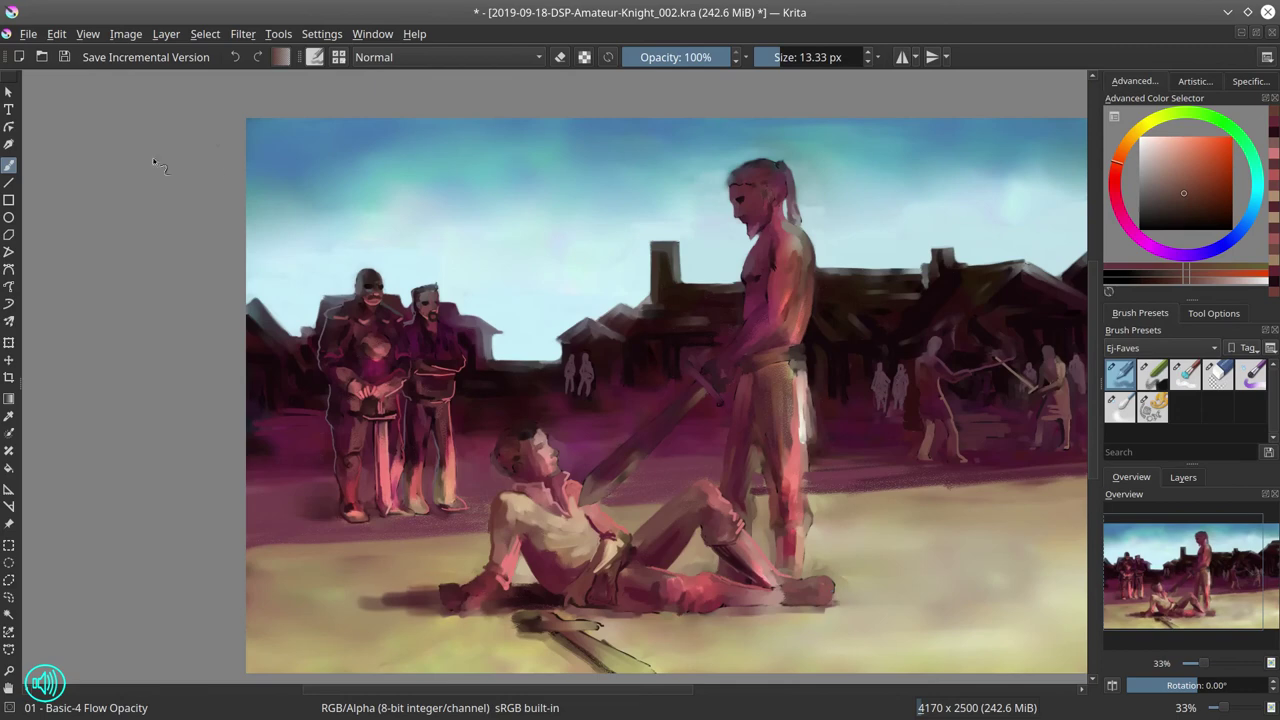
Save the painting and zoom out to frame the whole square
{"action": "left_click", "coordinate": [66, 60]}
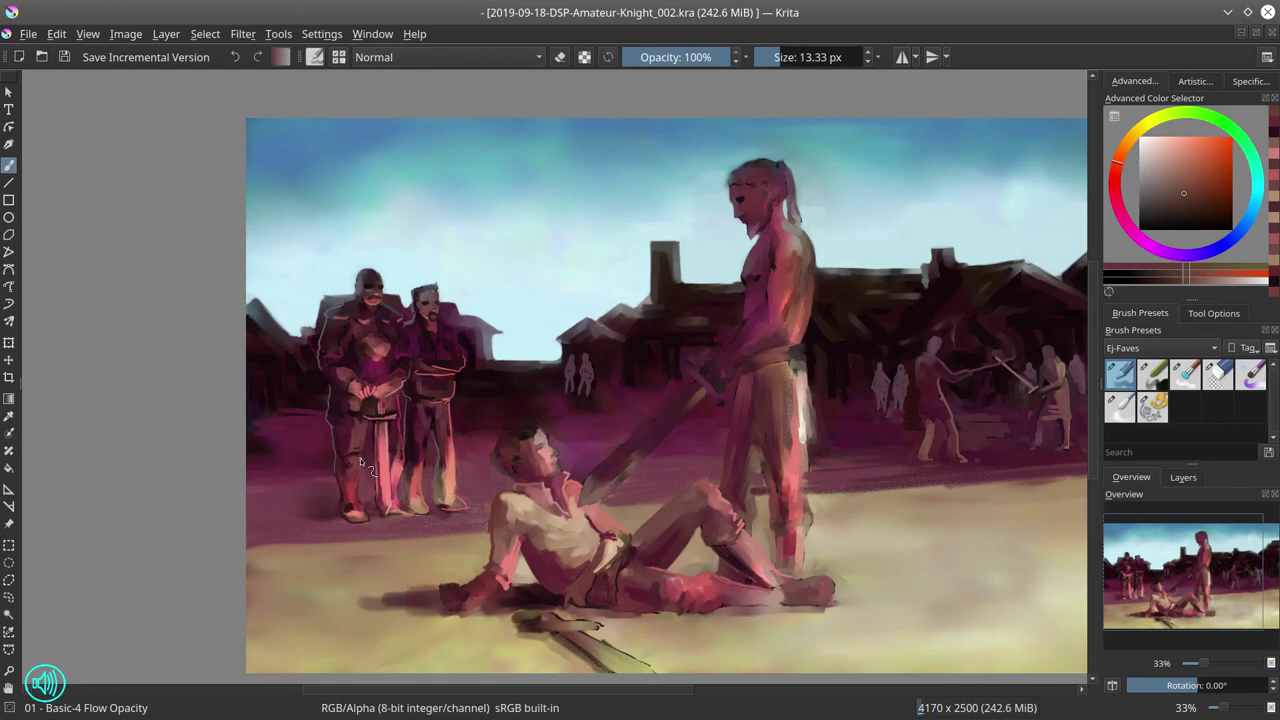
{"action": "scroll", "coordinate": [545, 505], "scroll_direction": "down", "scroll_amount": 3}
{"action": "left_click_drag", "start_coordinate": [909, 514], "coordinate": [835, 376]}
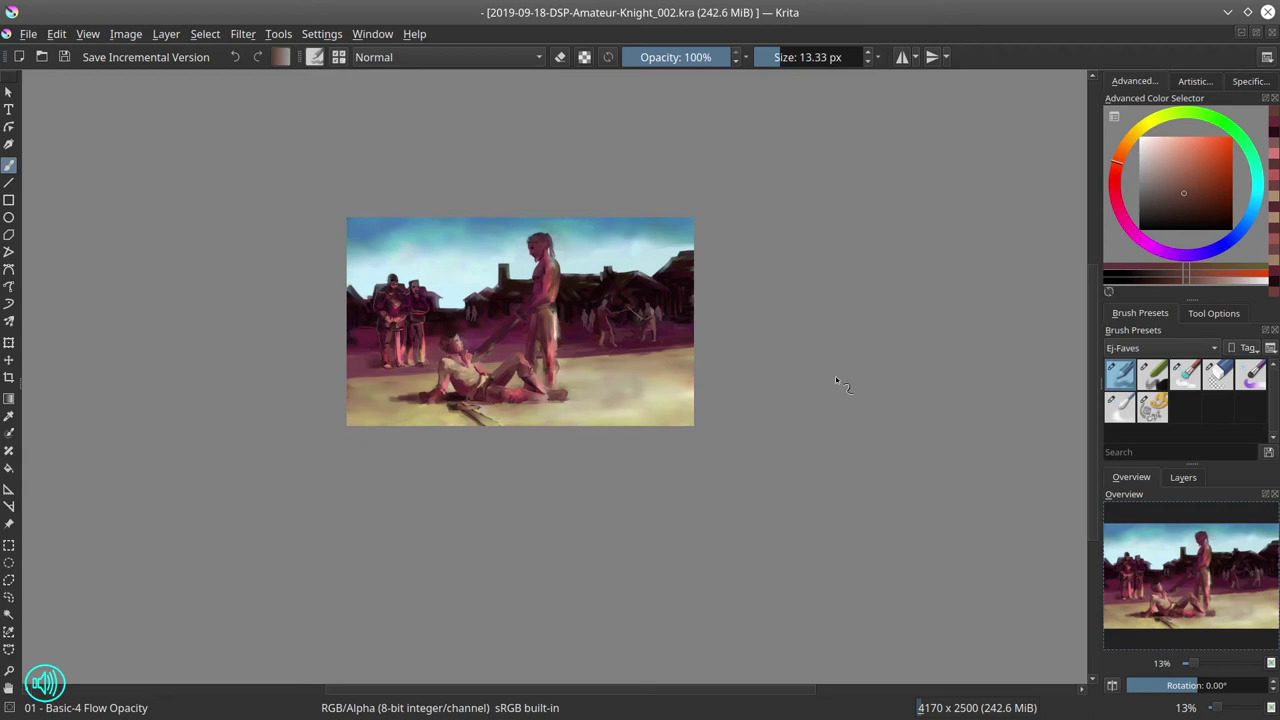
Repaint the right and lower-left foreground sand in light beige, then save again
{"action": "left_click", "coordinate": [625, 395], "text": "ctrl"}
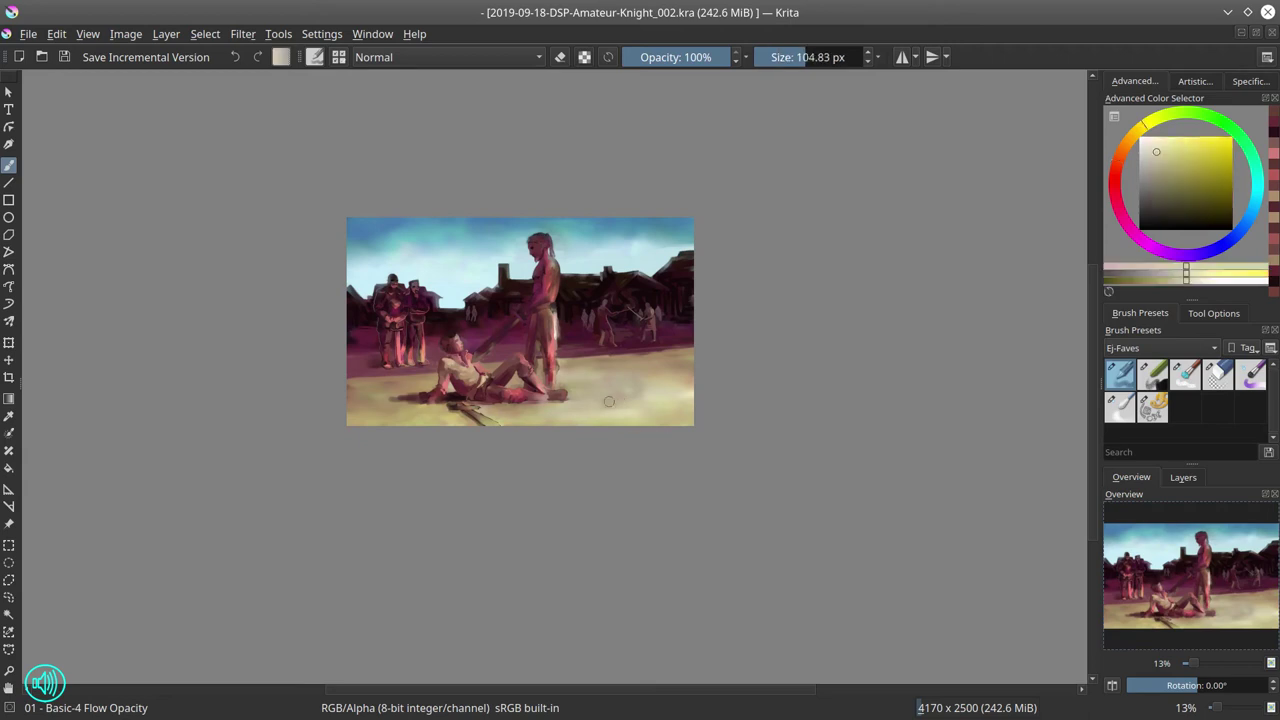
{"action": "mouse_move", "coordinate": [585, 395]}
{"action": "left_mouse_down"}
{"action": "mouse_move", "coordinate": [638, 400]}
{"action": "mouse_move", "coordinate": [615, 385]}
{"action": "mouse_move", "coordinate": [632, 397]}
{"action": "left_mouse_up"}
{"action": "left_click", "coordinate": [573, 375], "text": "ctrl"}
{"action": "left_click", "coordinate": [657, 406], "text": "ctrl"}
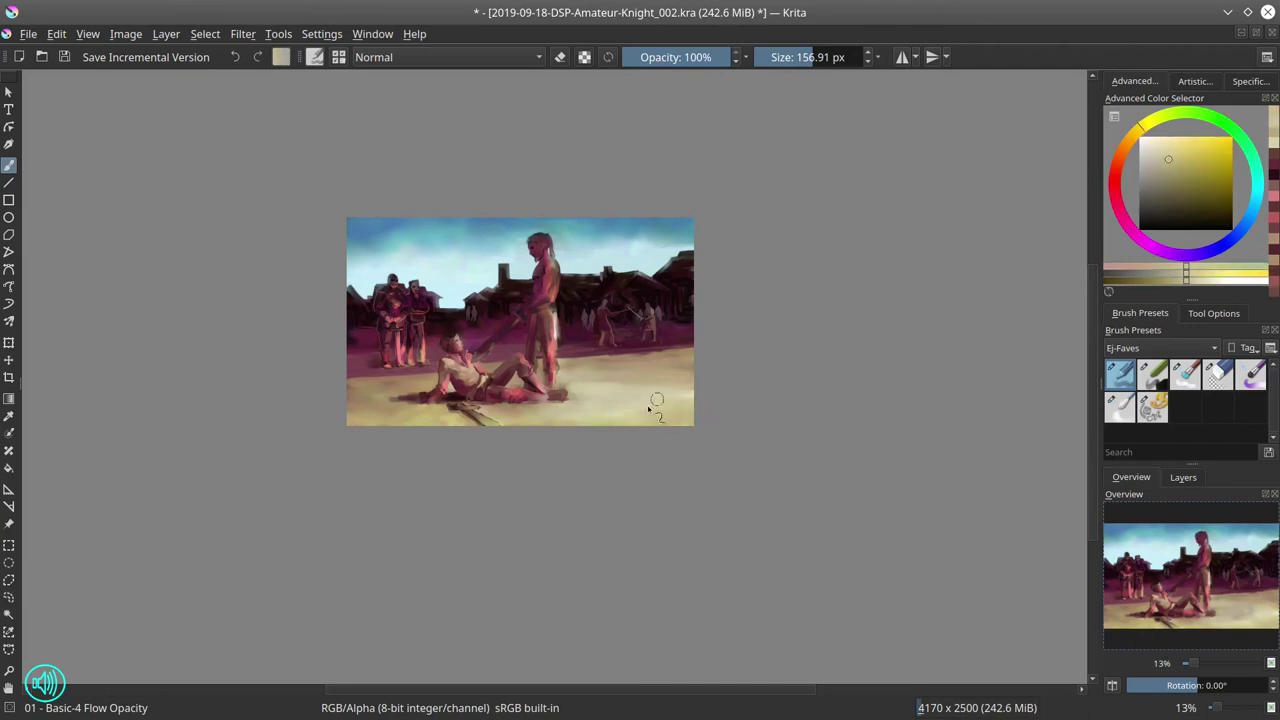
{"action": "left_click", "coordinate": [543, 414], "text": "ctrl"}
{"action": "mouse_move", "coordinate": [421, 424]}
{"action": "left_mouse_down"}
{"action": "mouse_move", "coordinate": [510, 412]}
{"action": "mouse_move", "coordinate": [375, 416]}
{"action": "left_mouse_up"}
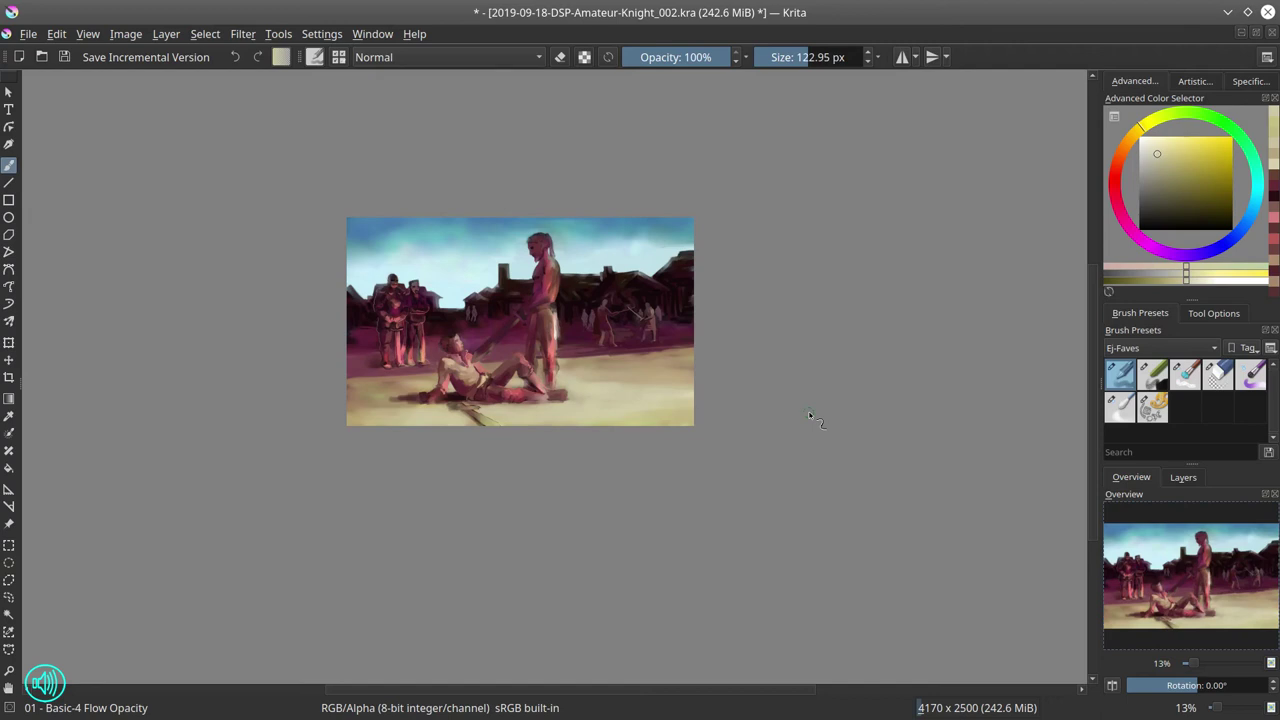
{"action": "left_click", "coordinate": [63, 59]}
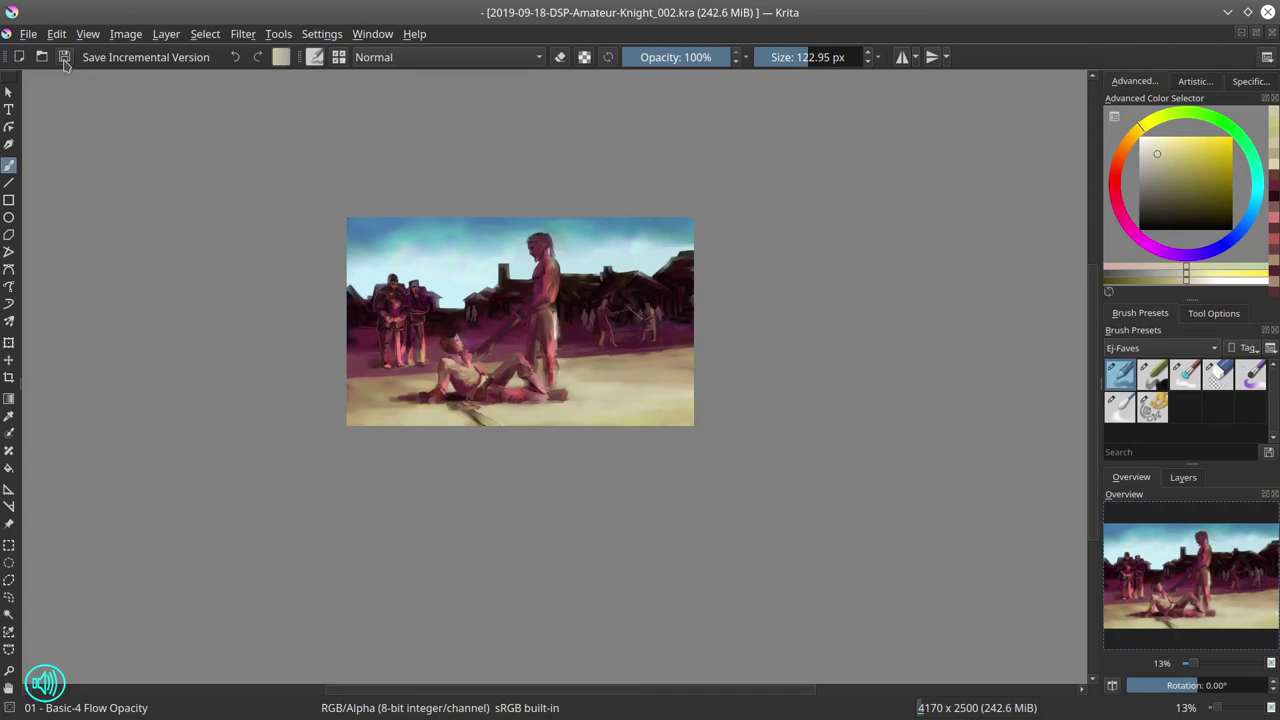
Paint a pink highlight along the fallen sword using colours sampled nearby
{"action": "scroll", "coordinate": [506, 343], "scroll_direction": "up", "scroll_amount": 6}
{"action": "left_click", "coordinate": [698, 355], "text": "ctrl"}
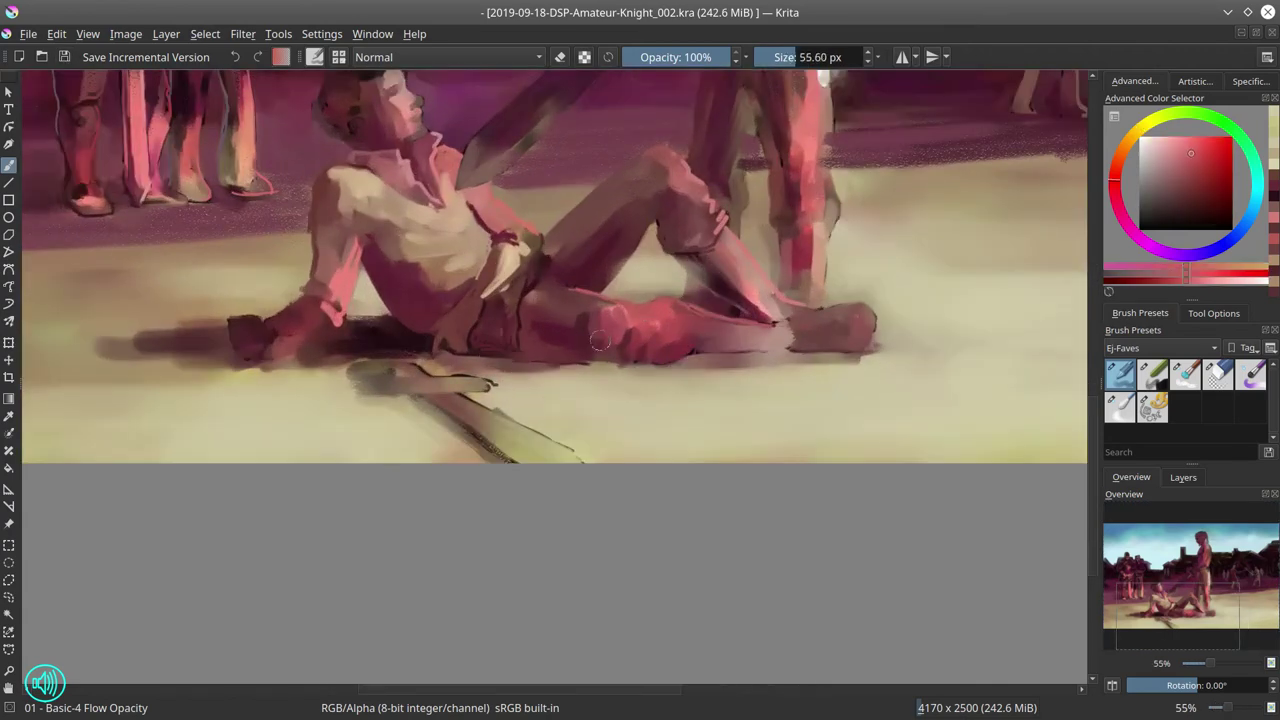
{"action": "key", "text": "bracketleft"}
{"action": "left_click", "coordinate": [528, 425], "text": "ctrl"}
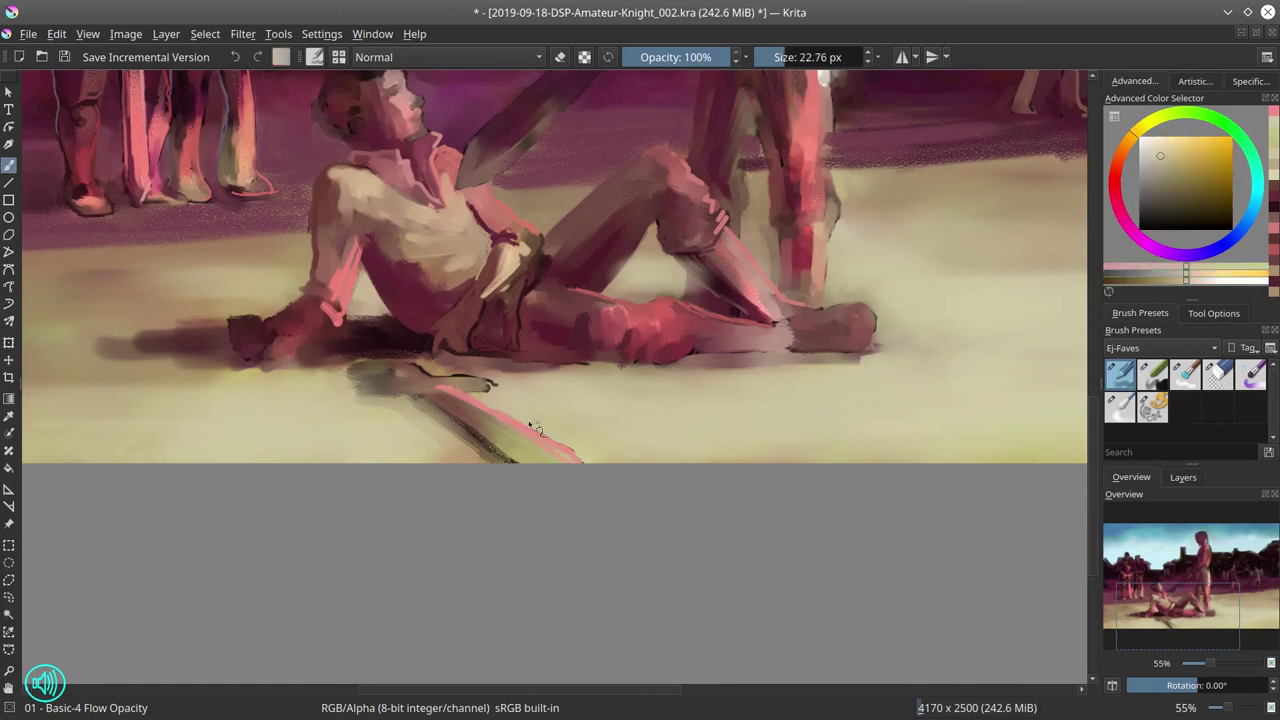
{"action": "left_click", "coordinate": [451, 408], "text": "ctrl"}
{"action": "left_click", "coordinate": [451, 408], "text": "ctrl"}
{"action": "left_click", "coordinate": [447, 414], "text": "ctrl"}
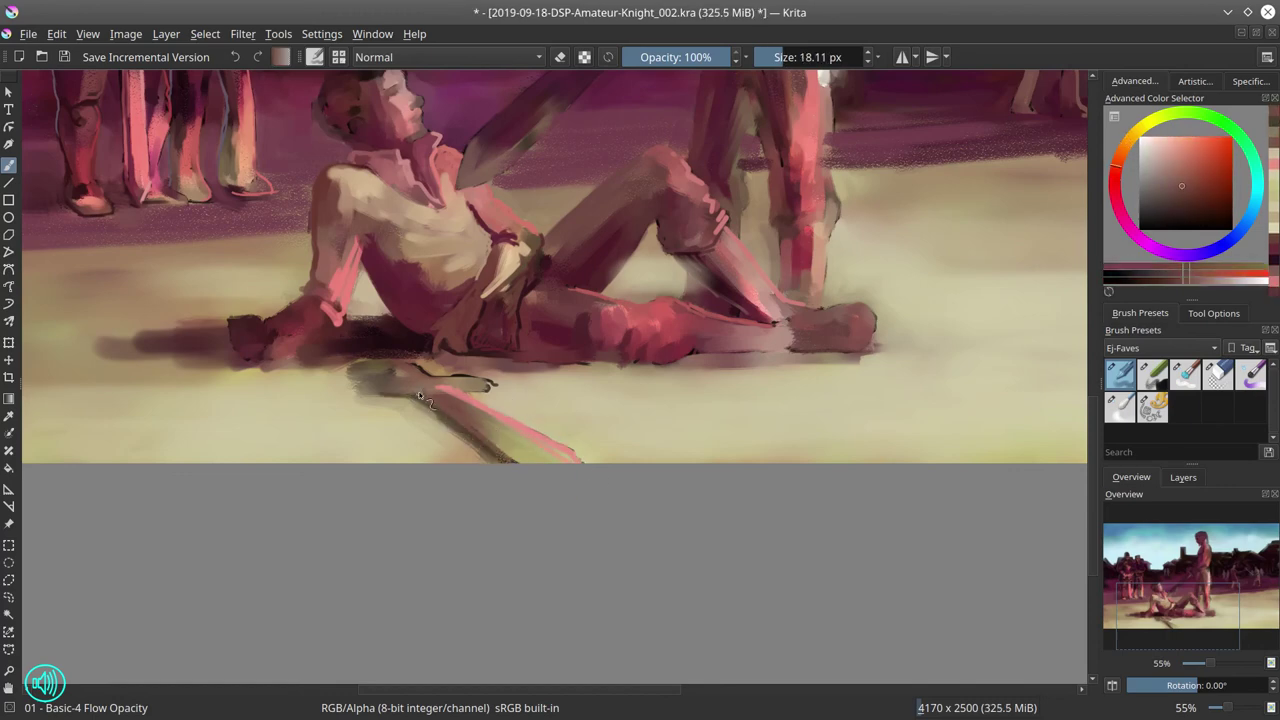
{"action": "key", "text": "bracketleft"}
{"action": "left_click_drag", "start_coordinate": [386, 377], "coordinate": [494, 381]}
{"action": "left_click", "coordinate": [494, 381], "text": "ctrl"}
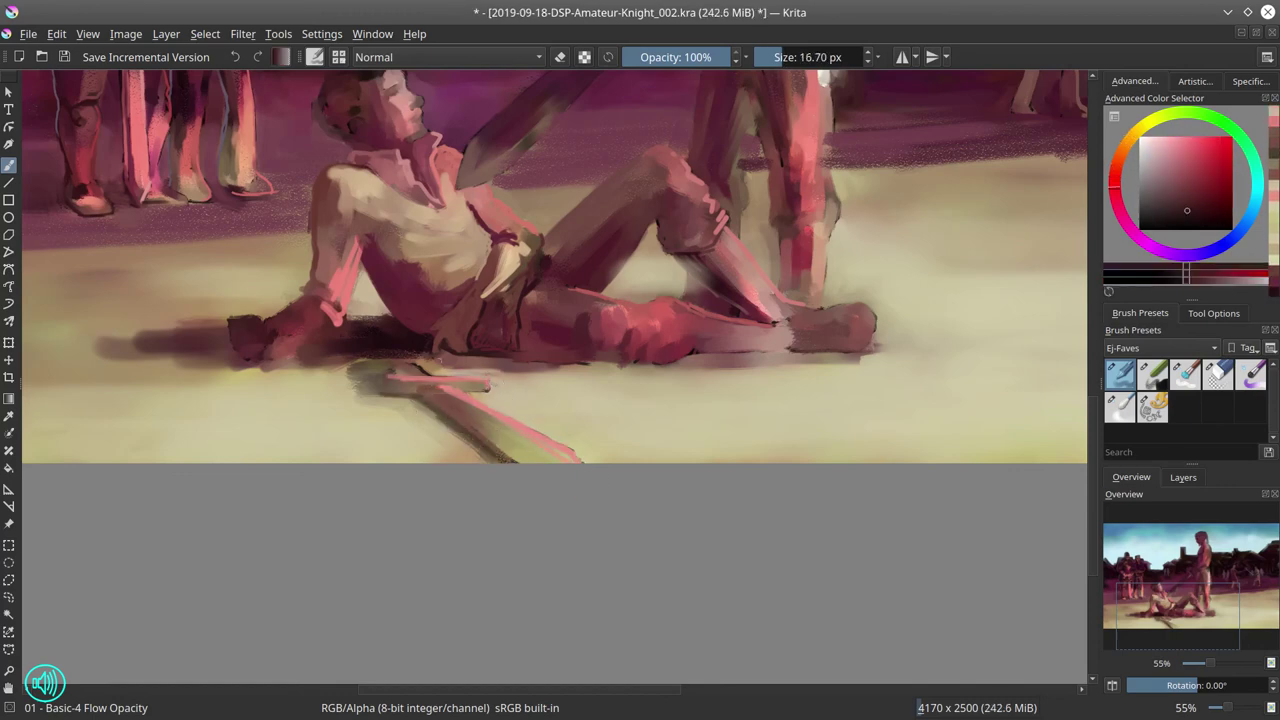
{"action": "key", "text": "bracketright"}
{"action": "key", "text": "bracketright"}
Add a dark olive stroke beside the sword and touch up its upper edge in pink
{"action": "left_click", "coordinate": [316, 362], "text": "ctrl"}
{"action": "left_click", "coordinate": [314, 360], "text": "ctrl"}
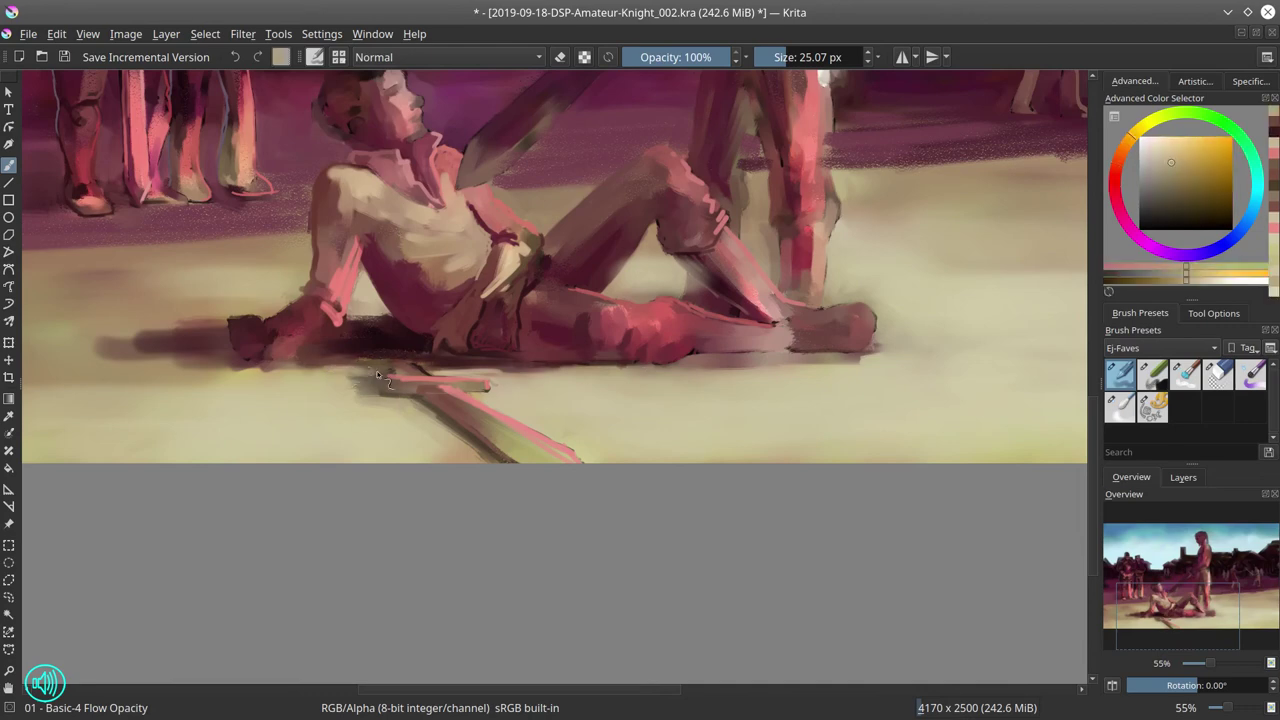
{"action": "left_click", "coordinate": [378, 387], "text": "ctrl"}
{"action": "key", "text": "bracketleft"}
{"action": "key", "text": "bracketleft"}
{"action": "key", "text": "bracketleft"}
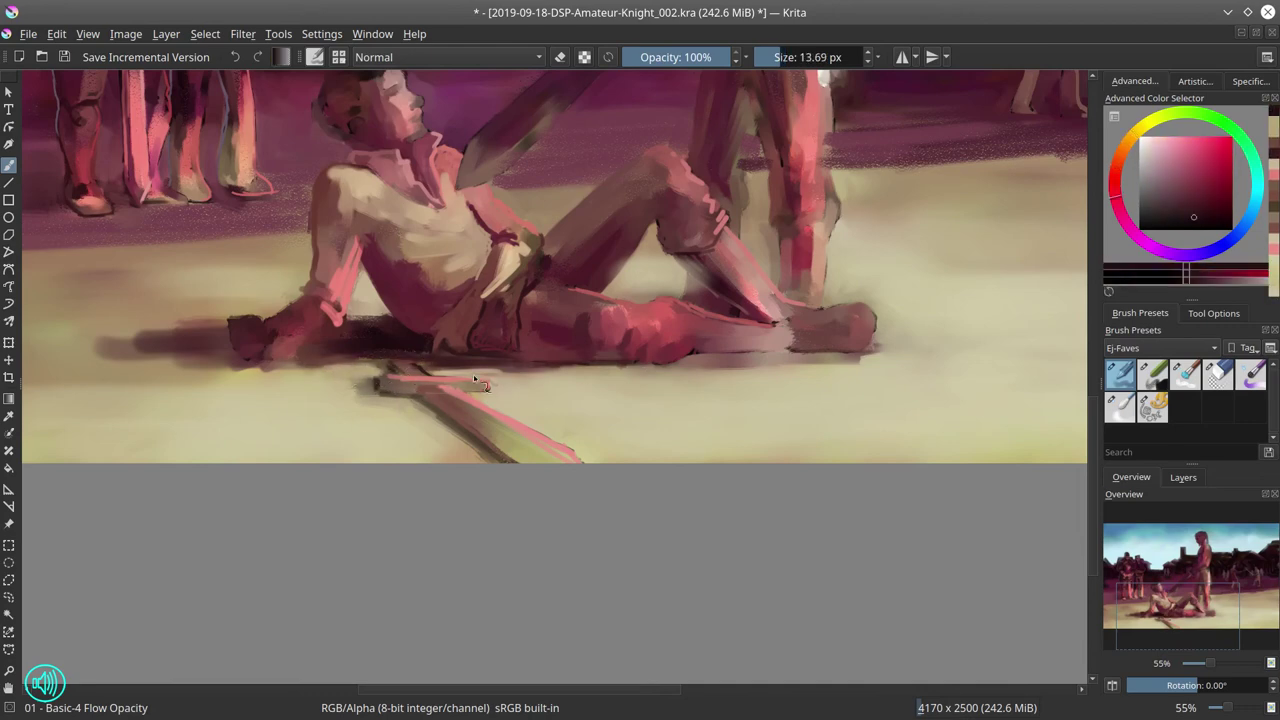
{"action": "left_click", "coordinate": [370, 386], "text": "ctrl"}
{"action": "mouse_move", "coordinate": [370, 386]}
{"action": "left_mouse_down"}
{"action": "mouse_move", "coordinate": [428, 398]}
{"action": "mouse_move", "coordinate": [371, 420]}
{"action": "mouse_move", "coordinate": [470, 460]}
{"action": "left_mouse_up"}
{"action": "left_click", "coordinate": [400, 405], "text": "ctrl"}
{"action": "key", "text": "bracketright"}
{"action": "key", "text": "bracketright"}
{"action": "key", "text": "bracketright"}
{"action": "key", "text": "bracketleft"}
{"action": "key", "text": "bracketleft"}
{"action": "key", "text": "bracketleft"}
{"action": "key", "text": "bracketleft"}
{"action": "key", "text": "bracketleft"}
{"action": "key", "text": "bracketleft"}
{"action": "key", "text": "bracketleft"}
{"action": "left_click", "coordinate": [405, 362], "text": "ctrl"}
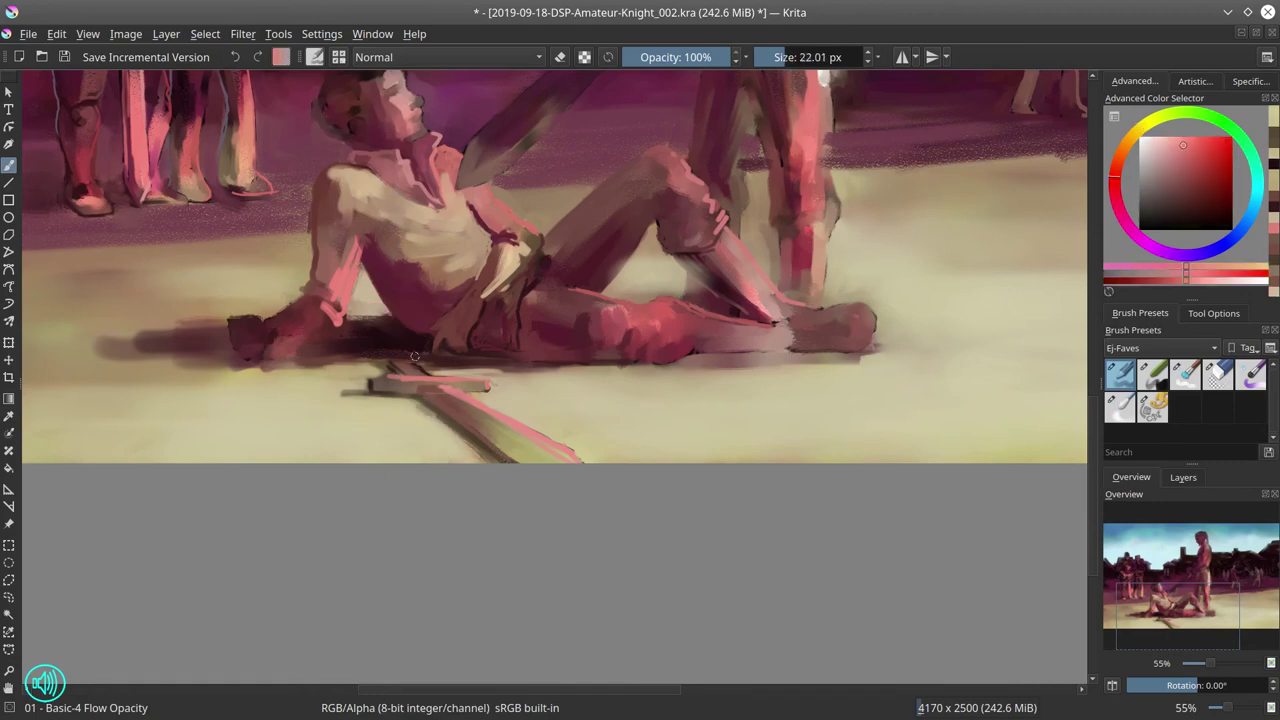
{"action": "left_click_drag", "start_coordinate": [402, 356], "coordinate": [436, 378]}
Save the painting and make the 2nd sketch layer visible
{"action": "left_click", "coordinate": [63, 60]}
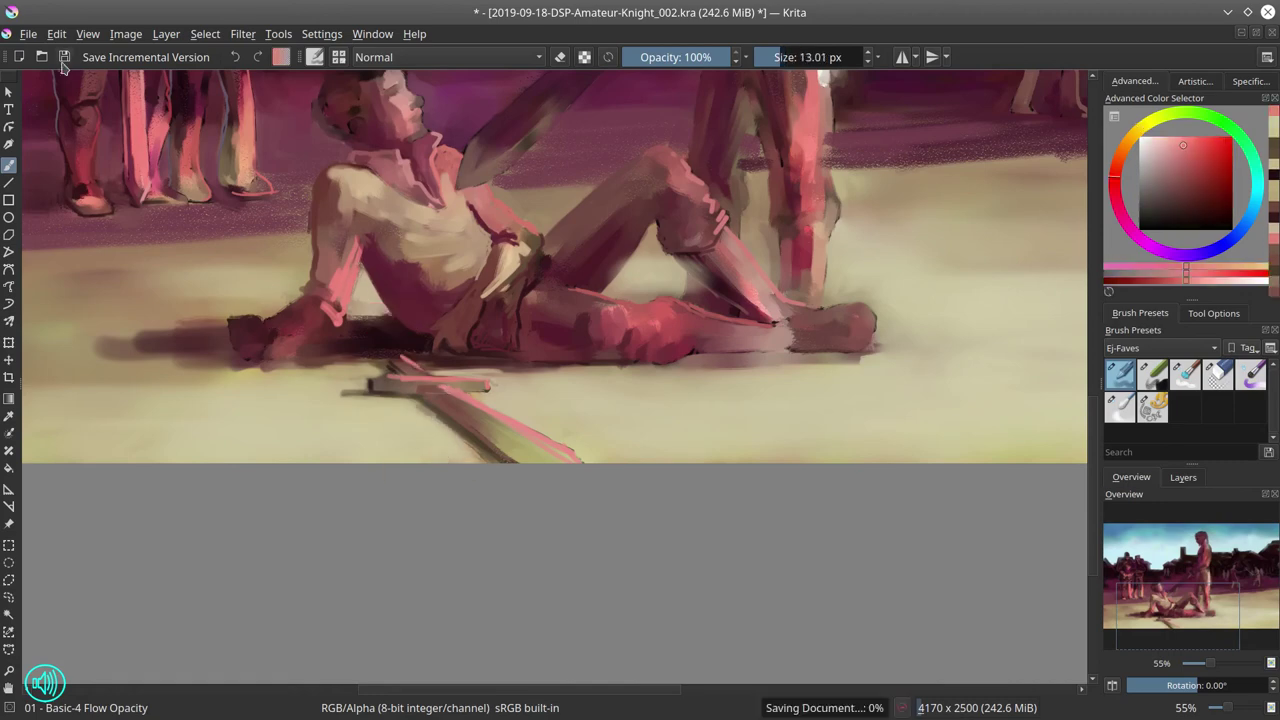
{"action": "left_click", "coordinate": [1183, 478]}
{"action": "left_click", "coordinate": [1111, 566]}
Zoom in on the fallen man's hand and sample its colours, toggling the 2nd sketch layer to compare
{"action": "scroll", "coordinate": [322, 372], "scroll_direction": "up", "scroll_amount": 2}
{"action": "key", "text": "bracketright"}
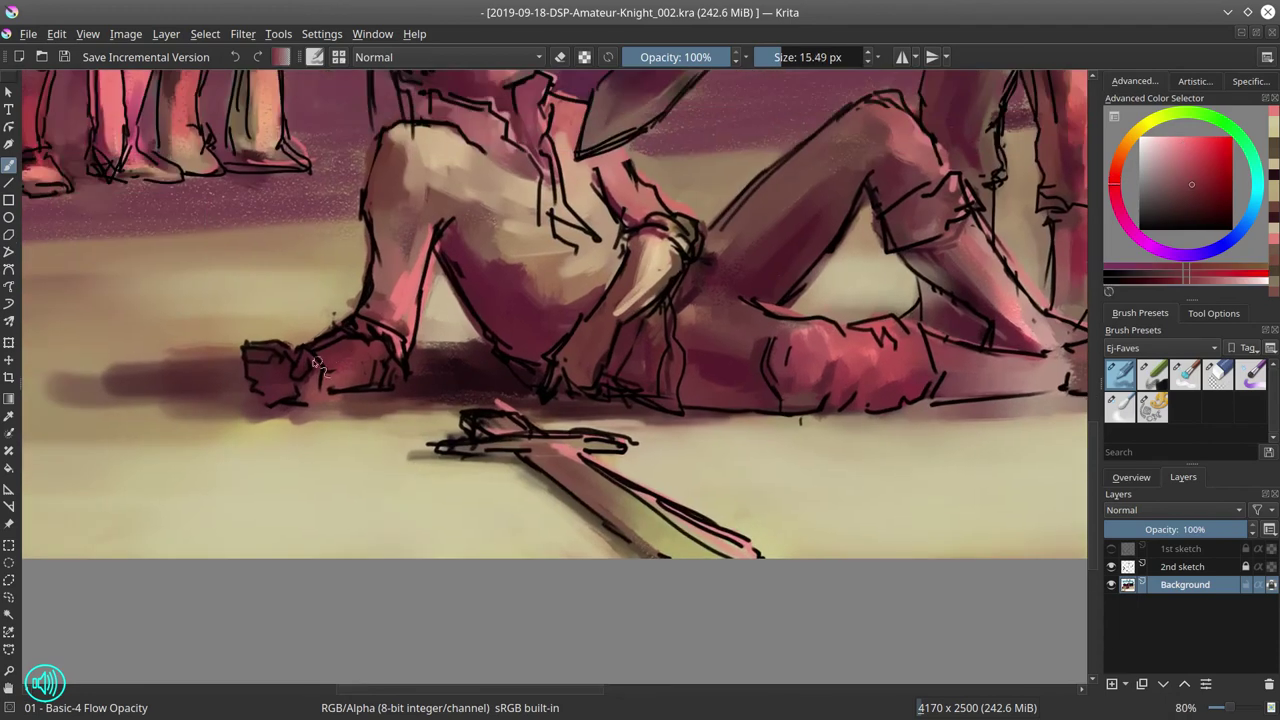
{"action": "key", "text": "bracketright"}
{"action": "key", "text": "bracketright"}
{"action": "left_click", "coordinate": [1111, 566]}
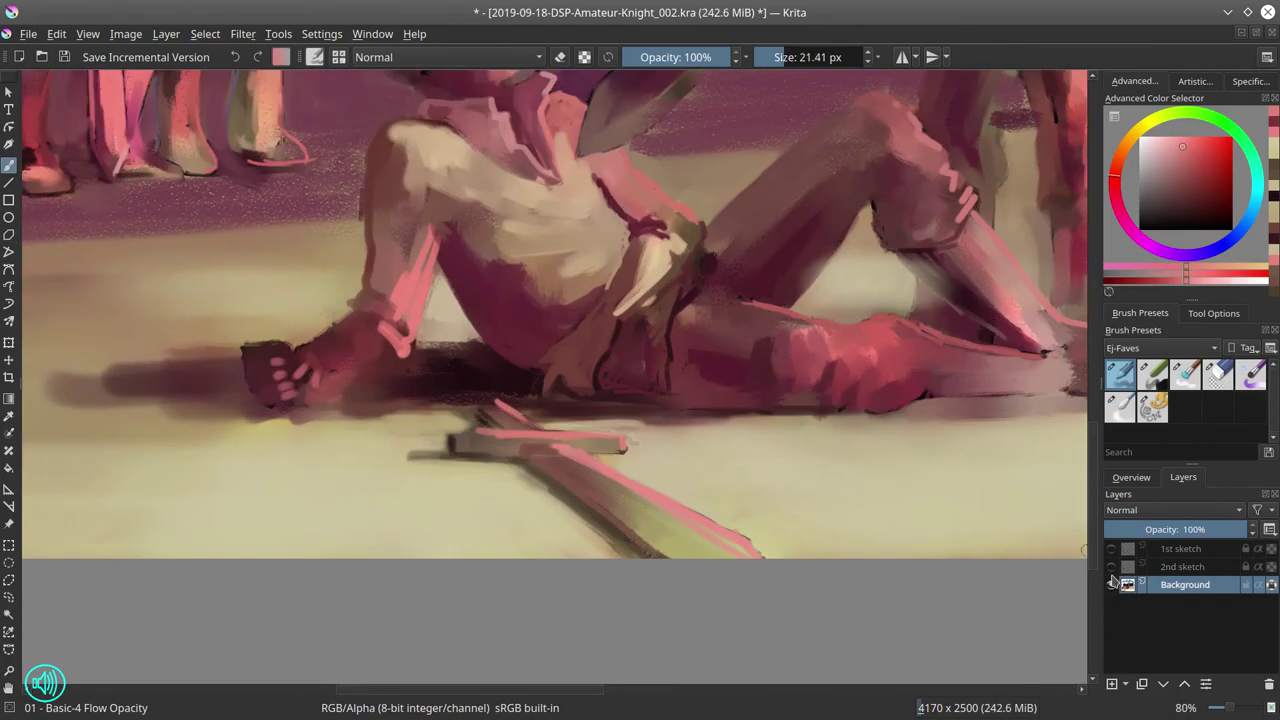
{"action": "left_click", "coordinate": [1111, 566]}
{"action": "left_click", "coordinate": [1111, 566]}
{"action": "left_click", "coordinate": [258, 355], "text": "ctrl"}
{"action": "key", "text": "bracketleft"}
{"action": "key", "text": "bracketleft"}
{"action": "key", "text": "bracketleft"}
{"action": "left_click", "coordinate": [278, 347], "text": "ctrl"}
{"action": "left_click", "coordinate": [278, 347], "text": "ctrl"}
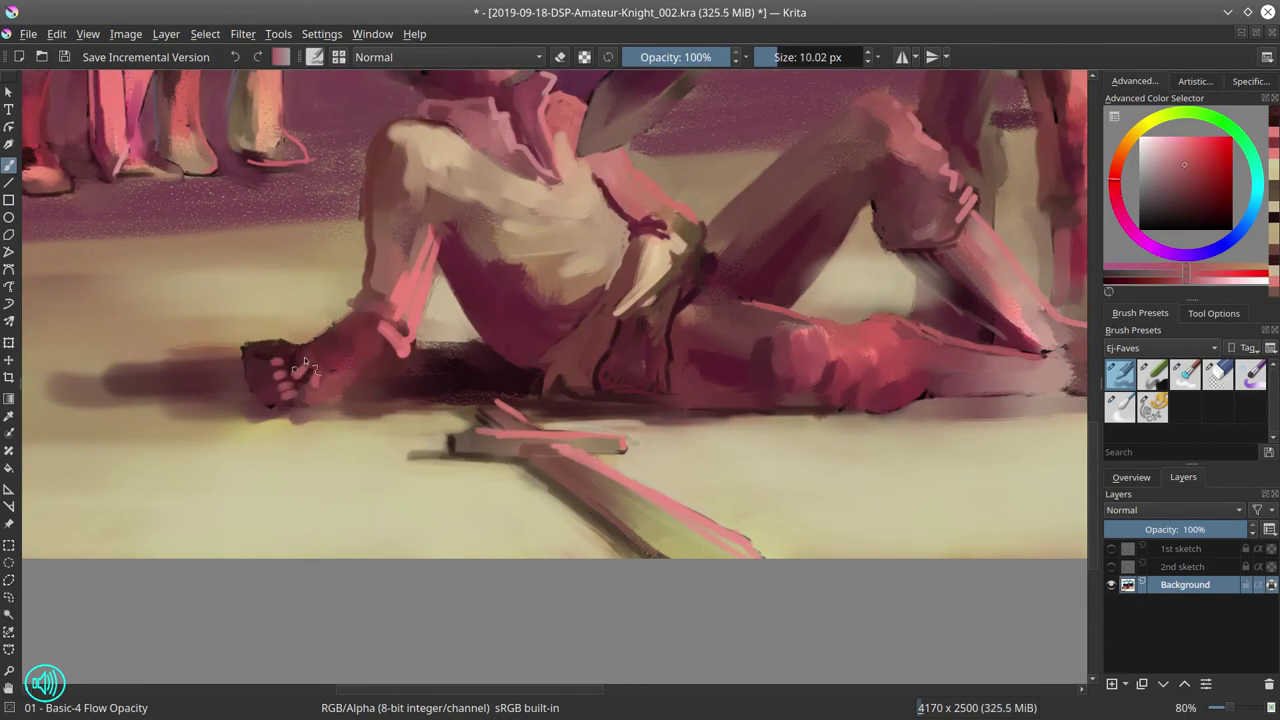
{"action": "key", "text": "bracketleft"}
{"action": "left_click", "coordinate": [1111, 566]}
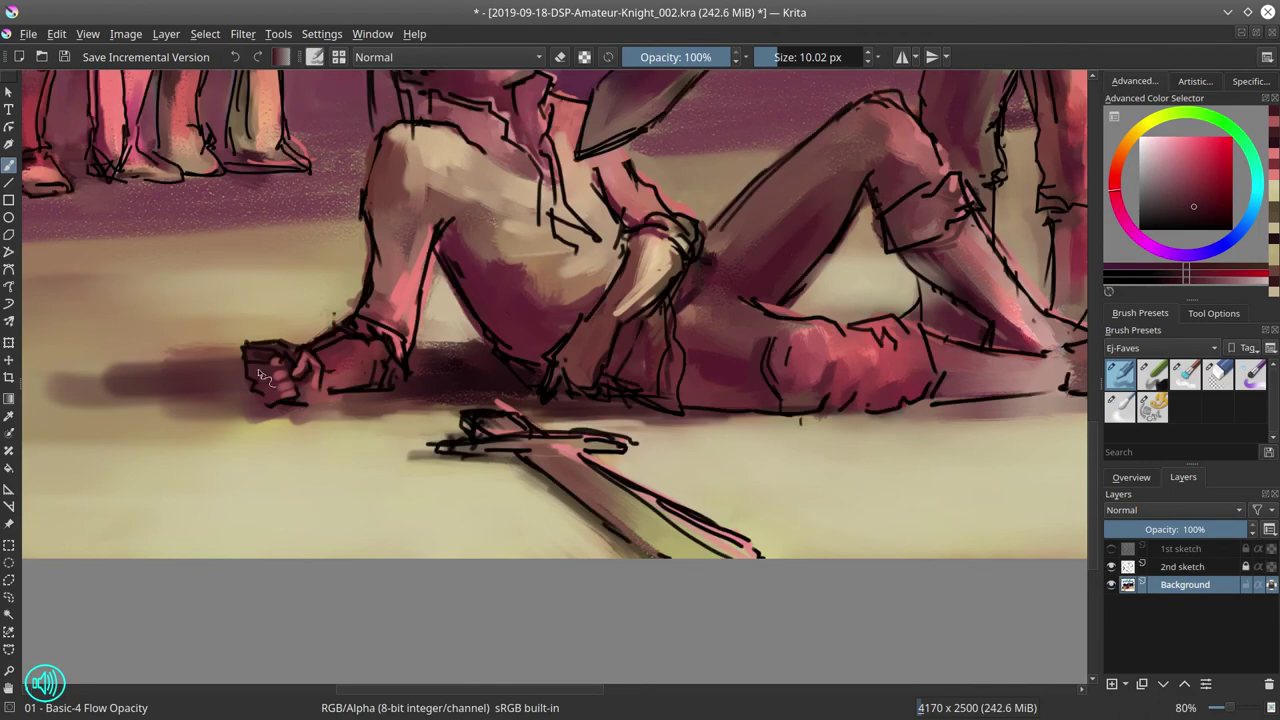
{"action": "left_click", "coordinate": [1111, 566]}
Define the fingers in a darker shade, blending with the Blender Textured Soft brush
{"action": "left_click", "coordinate": [284, 346], "text": "ctrl"}
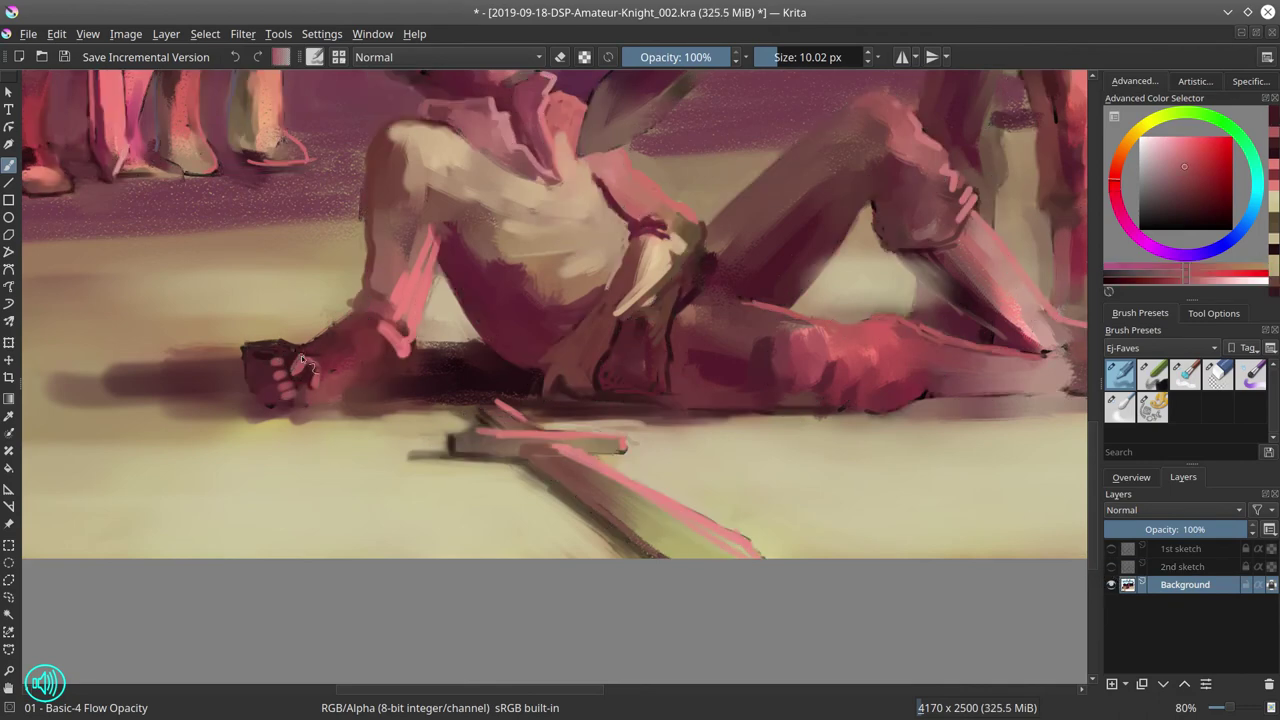
{"action": "left_click", "coordinate": [284, 344], "text": "ctrl"}
{"action": "key", "text": "bracketleft"}
{"action": "key", "text": "bracketleft"}
{"action": "left_click", "coordinate": [266, 396], "text": "ctrl"}
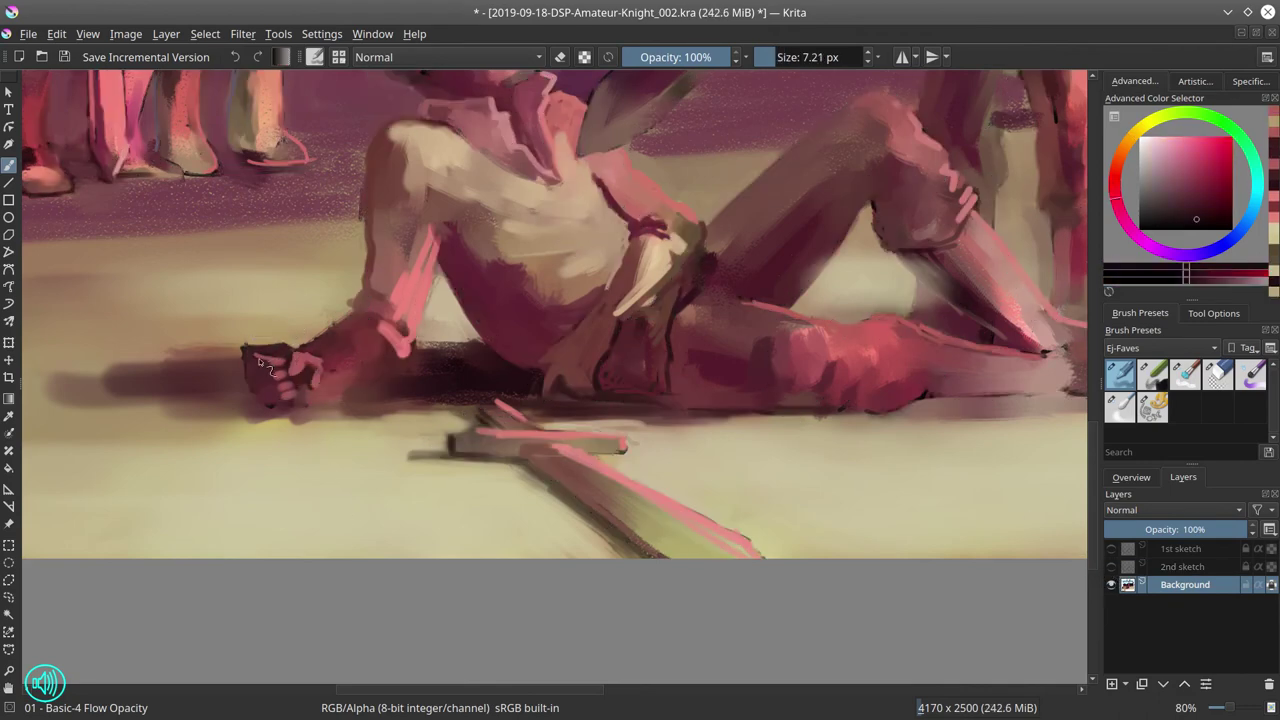
{"action": "key", "text": "slash"}
{"action": "key", "text": "bracketleft"}
{"action": "key", "text": "bracketleft"}
{"action": "key", "text": "bracketleft"}
{"action": "key", "text": "bracketleft"}
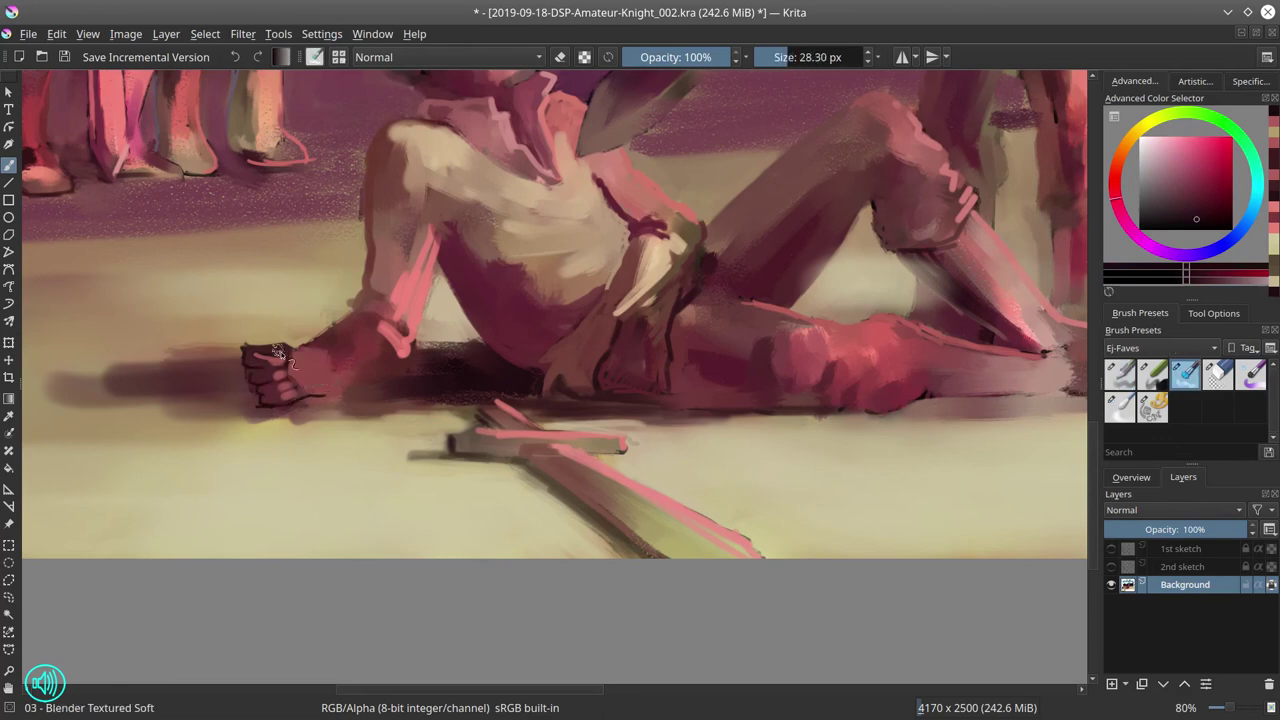
{"action": "key", "text": "slash"}
{"action": "left_click", "coordinate": [284, 358], "text": "ctrl"}
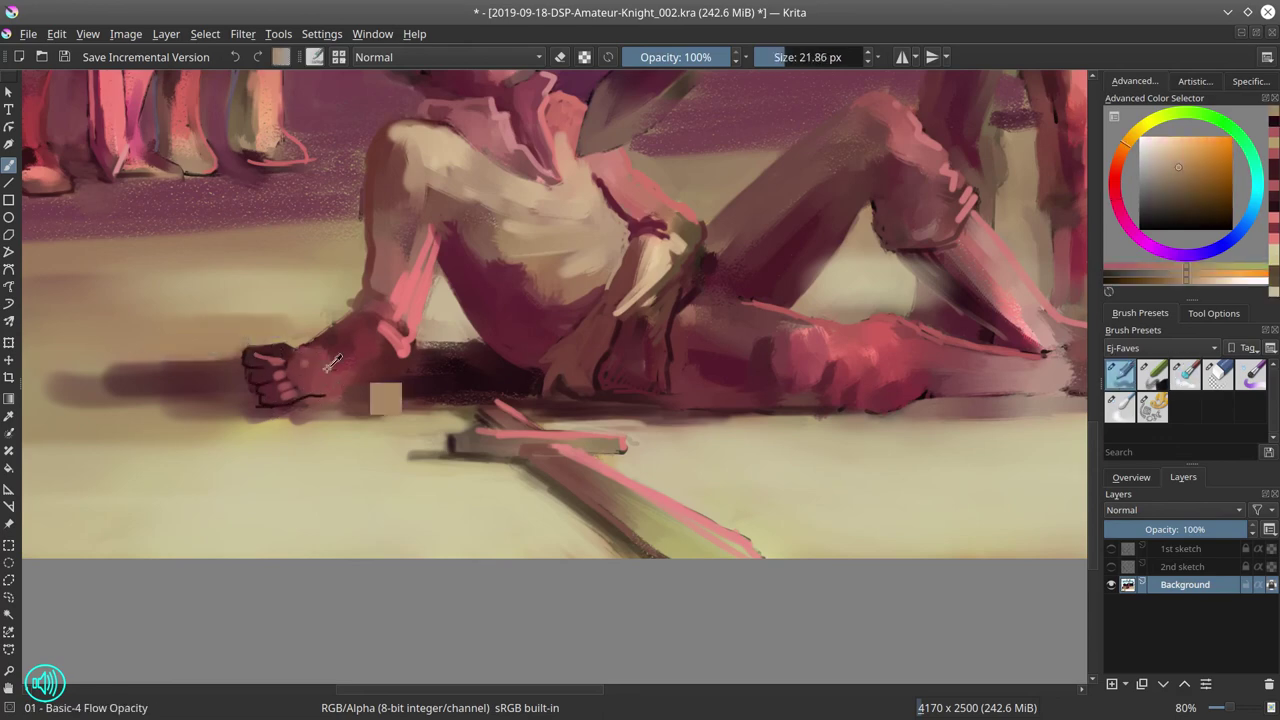
{"action": "left_click", "coordinate": [285, 360], "text": "ctrl"}
{"action": "key", "text": "bracketright"}
{"action": "key", "text": "bracketright"}
Add light pink knuckle highlights and dark maroon finger outlines with a fine brush
{"action": "left_click", "coordinate": [300, 356], "text": "ctrl"}
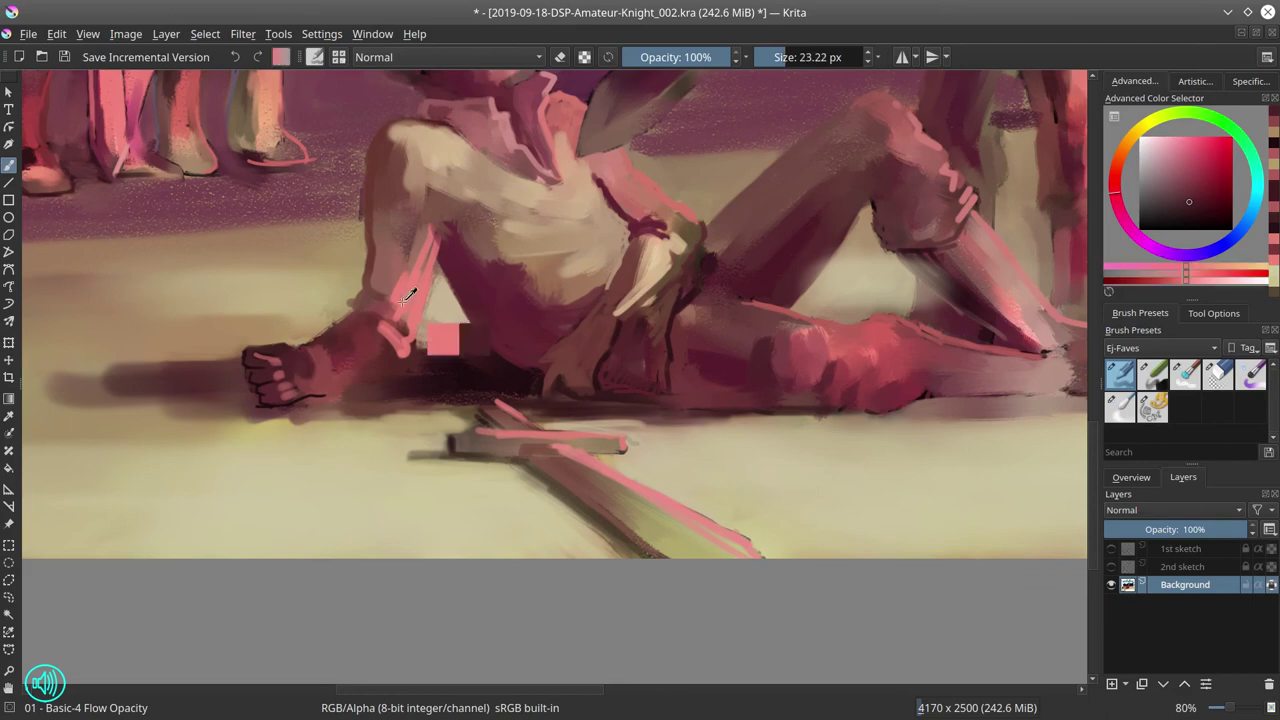
{"action": "key", "text": "bracketleft"}
{"action": "key", "text": "bracketleft"}
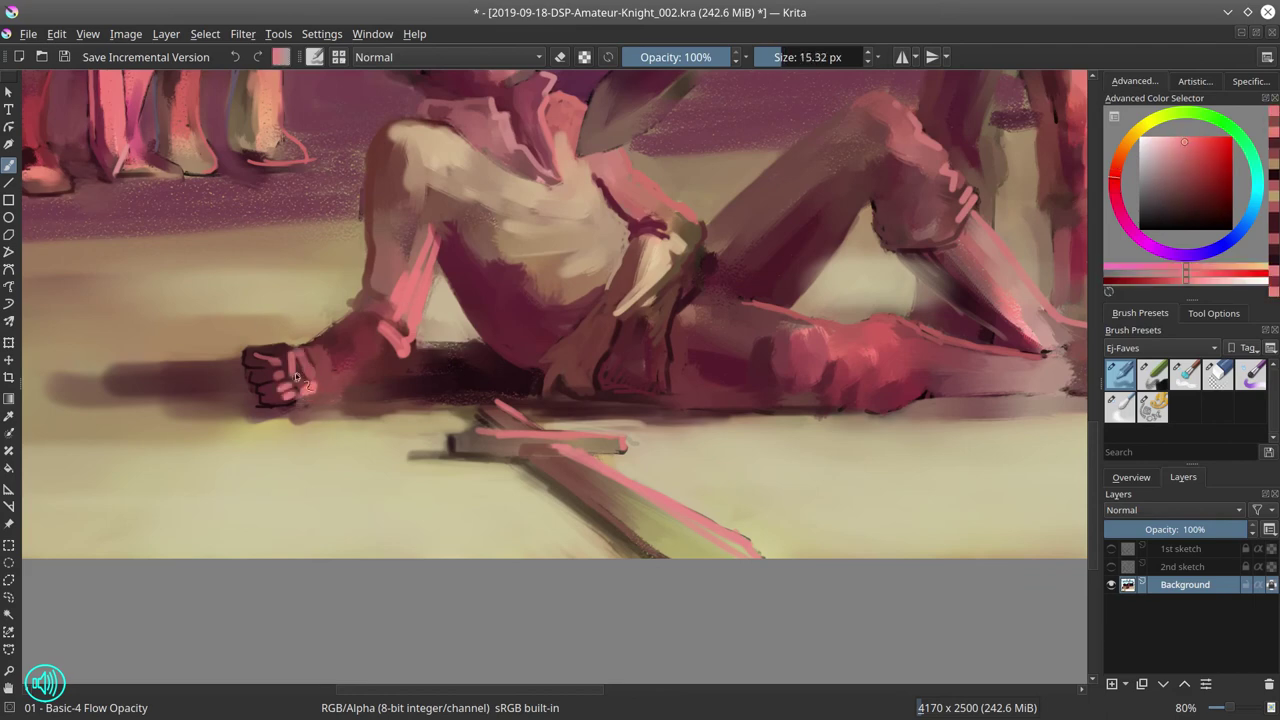
{"action": "left_click", "coordinate": [250, 388], "text": "ctrl"}
{"action": "left_click", "coordinate": [321, 345], "text": "ctrl"}
{"action": "key", "text": "bracketleft"}
{"action": "key", "text": "bracketleft"}
{"action": "key", "text": "bracketleft"}
{"action": "key", "text": "bracketleft"}
{"action": "key", "text": "bracketleft"}
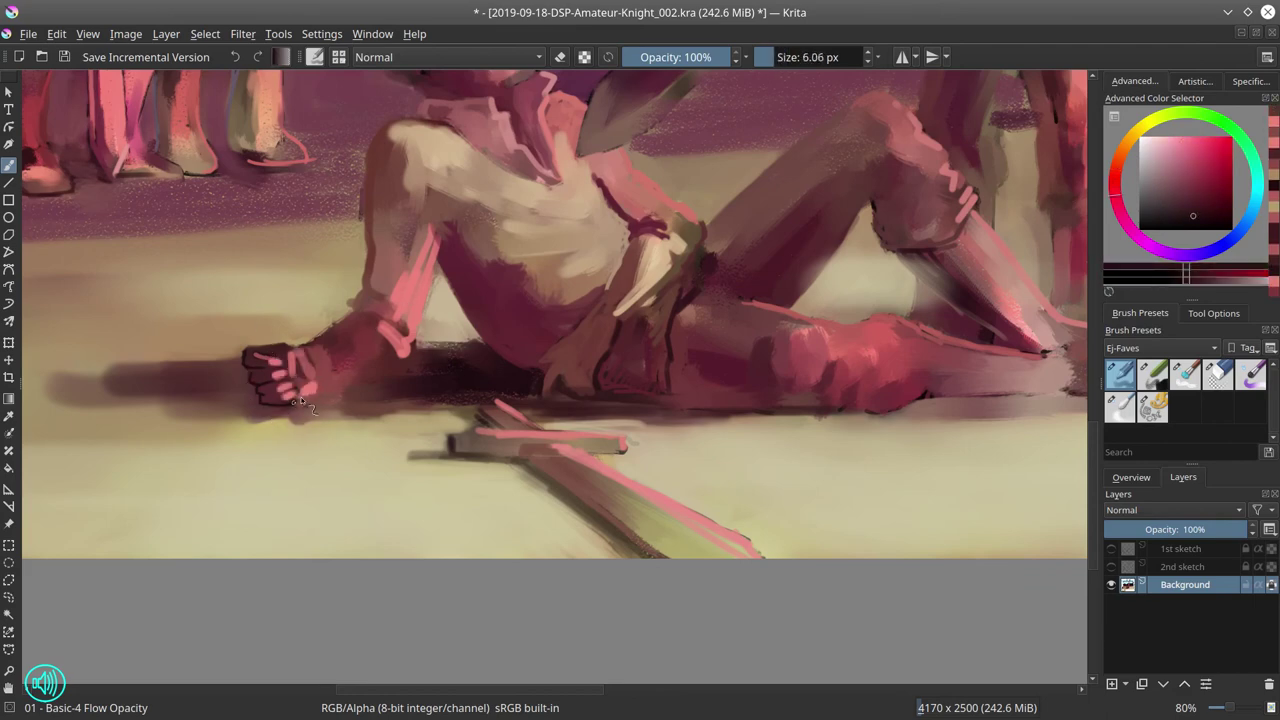
{"action": "left_click", "coordinate": [340, 395], "text": "ctrl"}
{"action": "key", "text": "bracketright"}
{"action": "key", "text": "bracketright"}
{"action": "key", "text": "bracketright"}
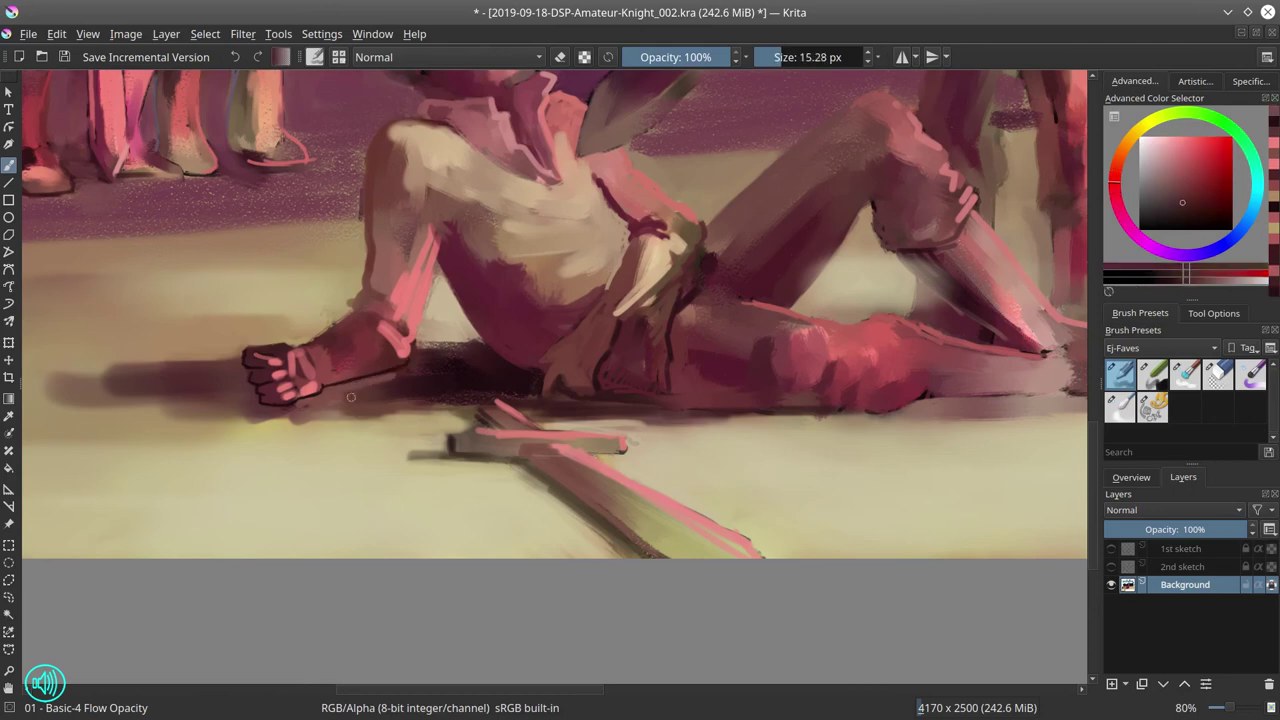
{"action": "key", "text": "bracketright"}
{"action": "key", "text": "bracketleft"}
{"action": "key", "text": "bracketleft"}
{"action": "key", "text": "bracketleft"}
{"action": "key", "text": "bracketright"}
{"action": "key", "text": "bracketright"}
{"action": "key", "text": "bracketright"}
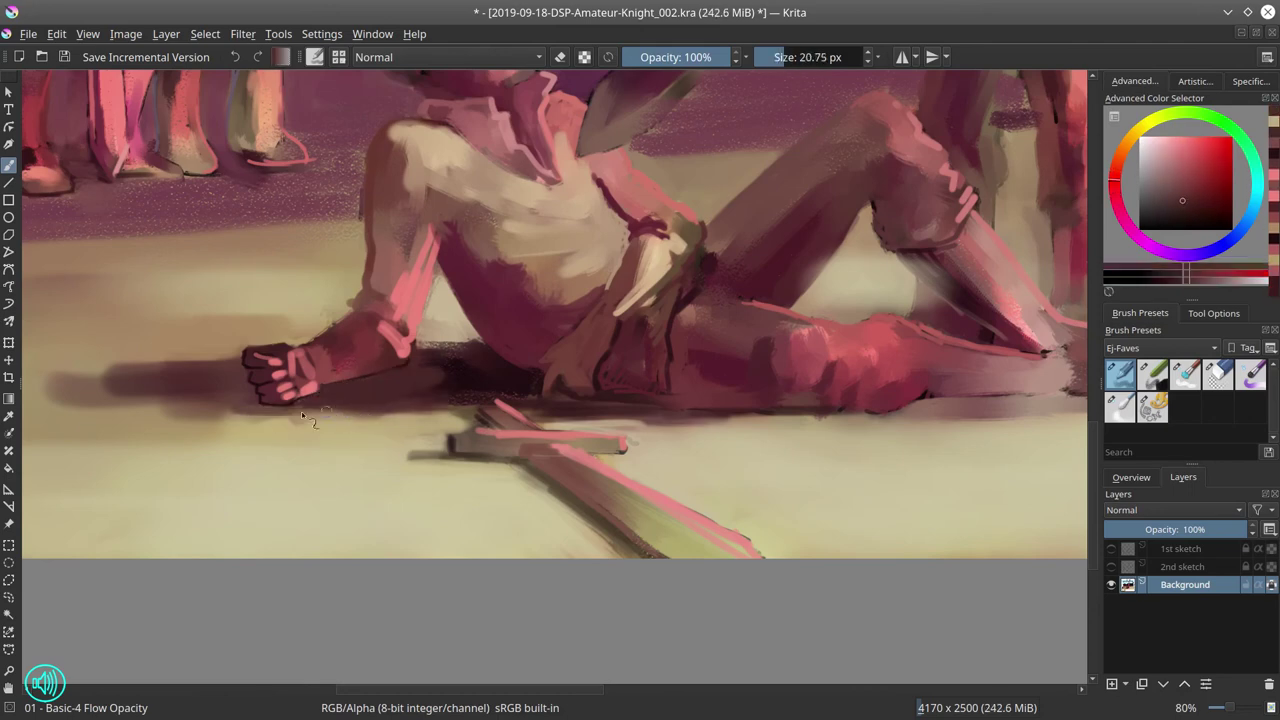
{"action": "scroll", "coordinate": [655, 594], "scroll_direction": "up", "scroll_amount": 3}
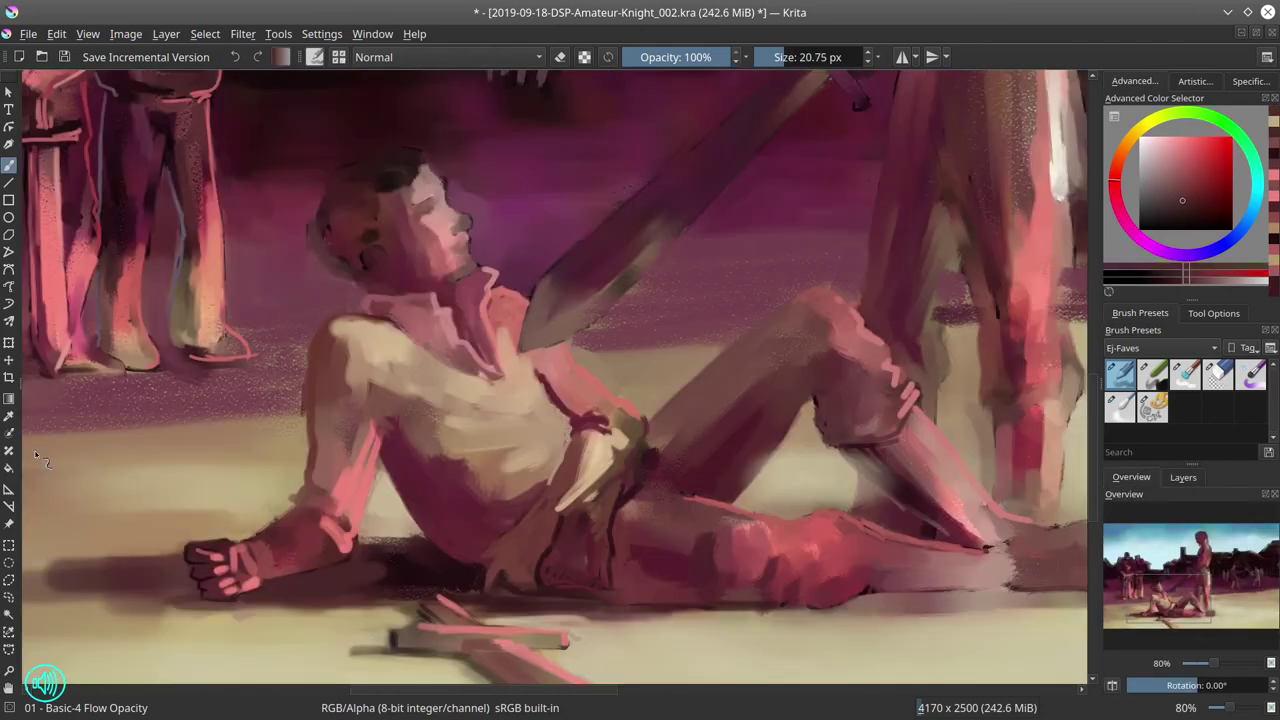
Select the hand with a polygonal selection, transform it slightly, deselect, and merge the layer down
{"action": "left_click", "coordinate": [8, 580]}
{"action": "double_click", "coordinate": [180, 570]}
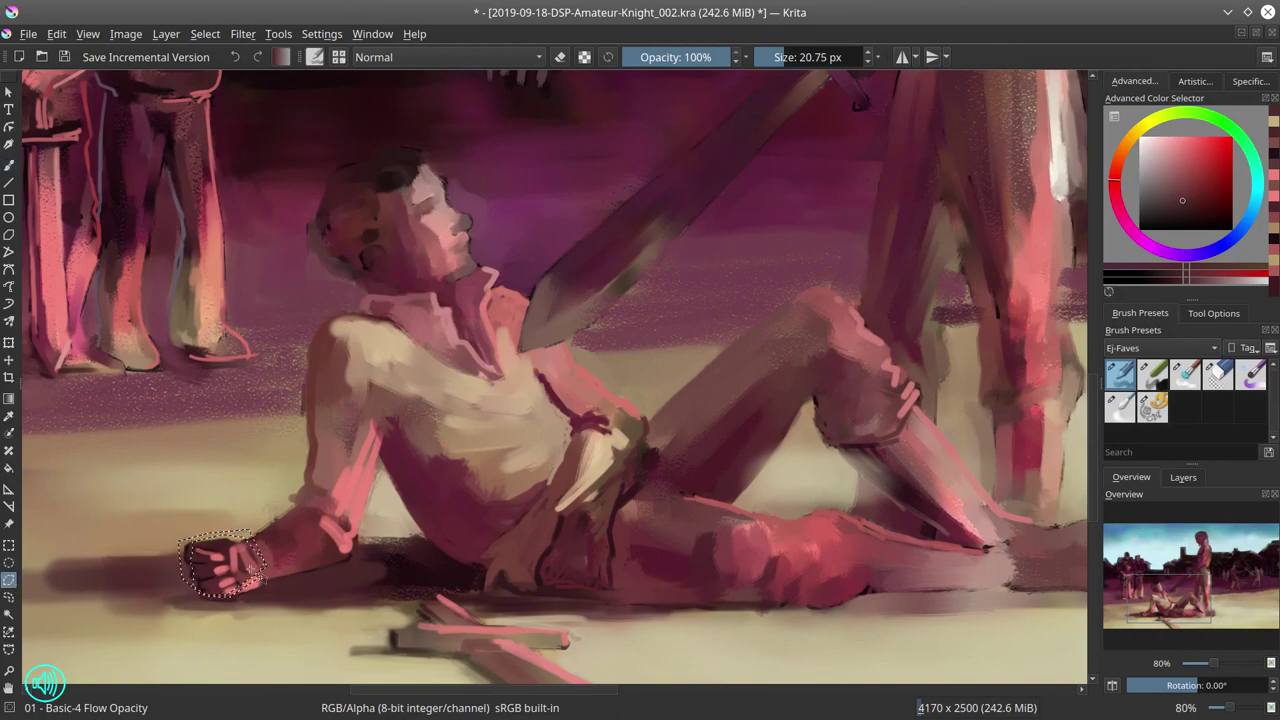
{"action": "left_click", "coordinate": [205, 34]}
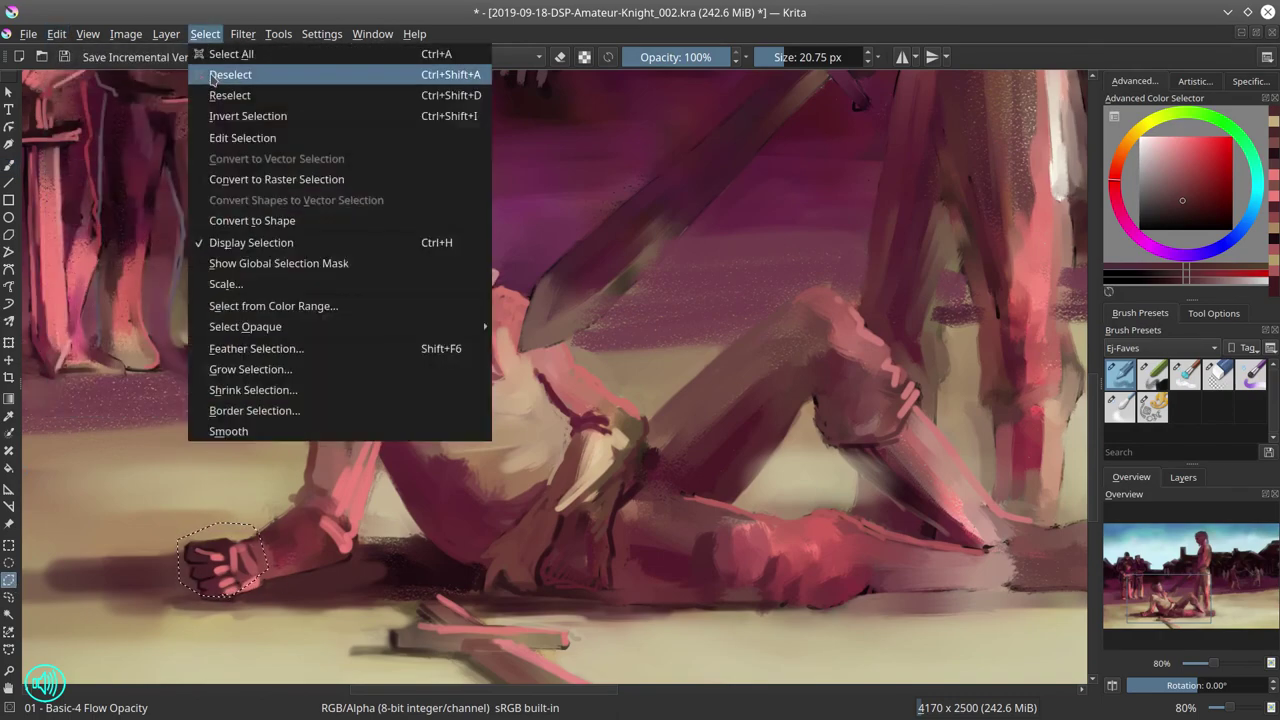
{"action": "key", "text": "ctrl+t"}
{"action": "left_click", "coordinate": [205, 34]}
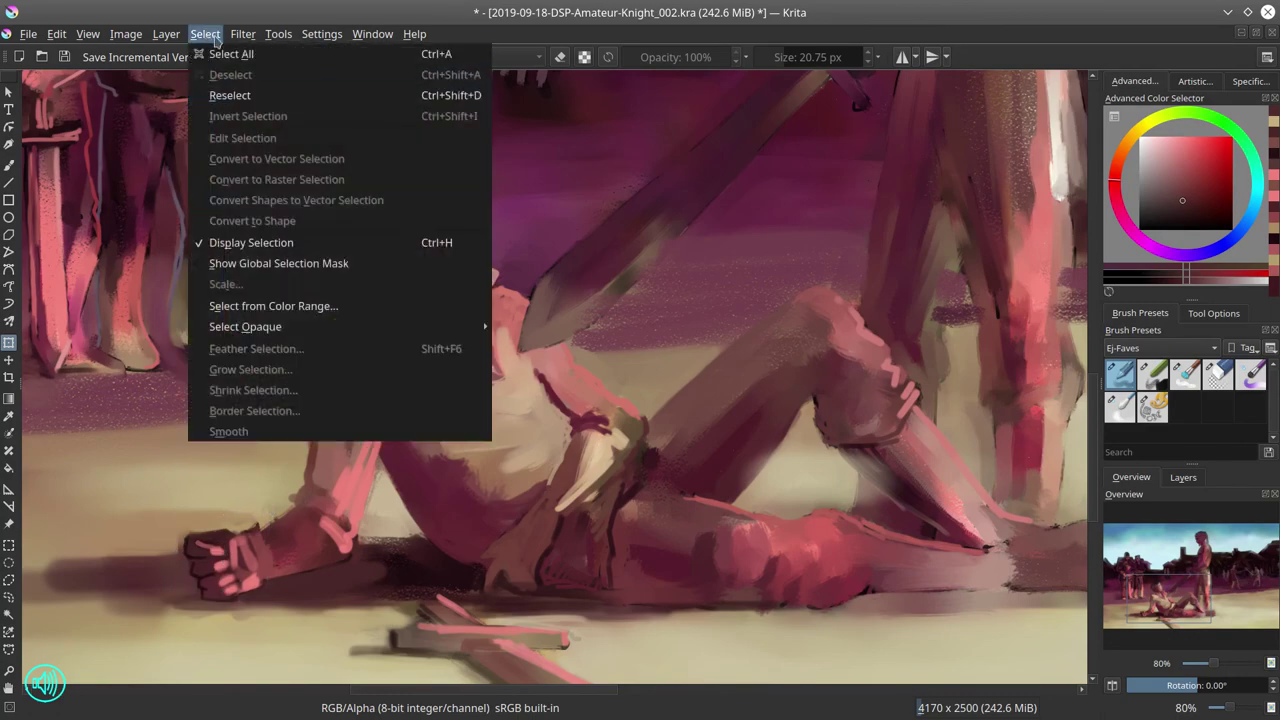
{"action": "left_click", "coordinate": [229, 74]}
{"action": "left_click", "coordinate": [1183, 477]}
{"action": "right_click", "coordinate": [1190, 580]}
{"action": "left_click", "coordinate": [1100, 323]}
Return to the brush, sample tan and darker tones from the hand, and zoom in on the face
{"action": "left_click", "coordinate": [1131, 477]}
{"action": "key", "text": "b"}
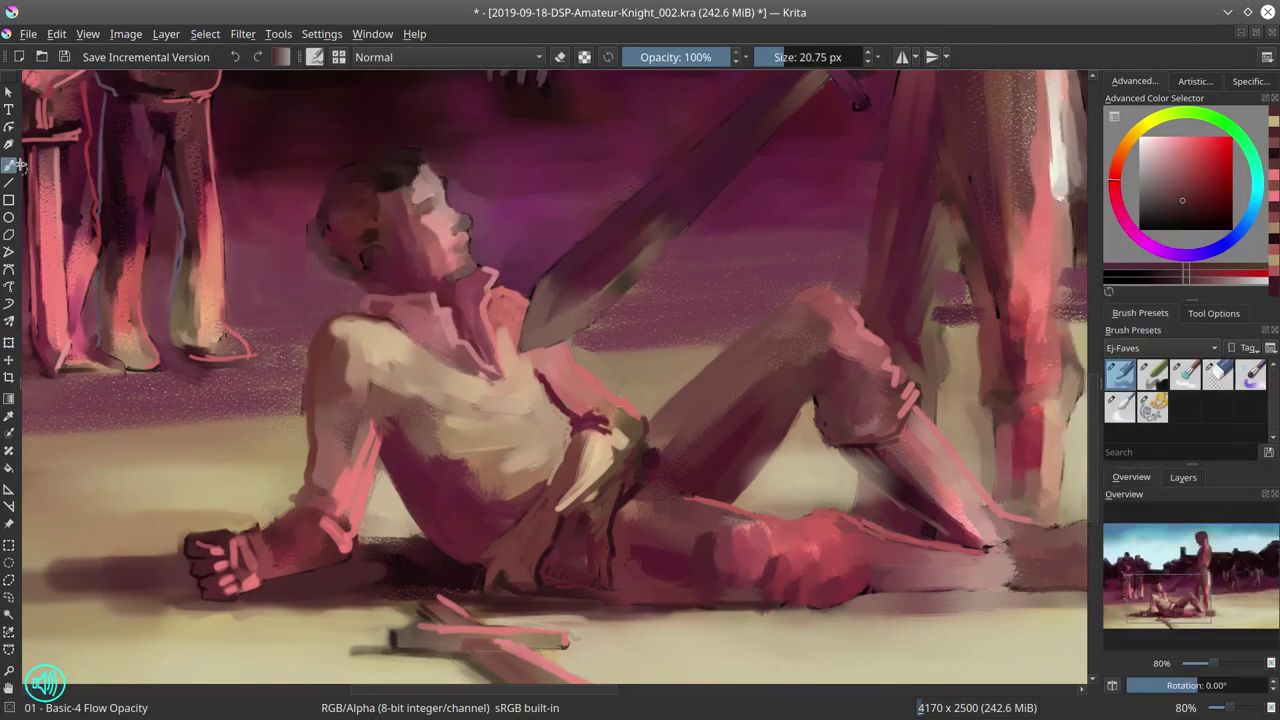
{"action": "left_click", "coordinate": [283, 560], "text": "ctrl"}
{"action": "left_click", "coordinate": [231, 565], "text": "ctrl"}
{"action": "left_click", "coordinate": [268, 535], "text": "ctrl"}
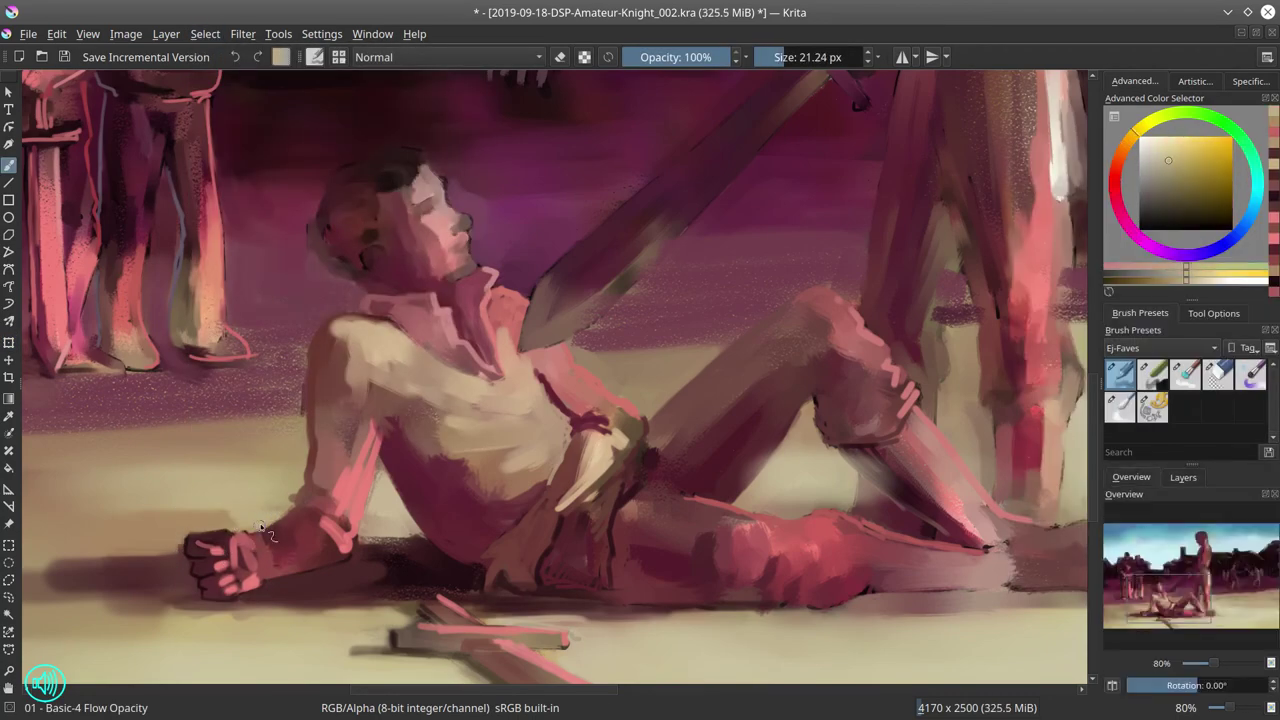
{"action": "left_click_drag", "start_coordinate": [268, 535], "coordinate": [283, 507]}
{"action": "left_click", "coordinate": [305, 565], "text": "ctrl"}
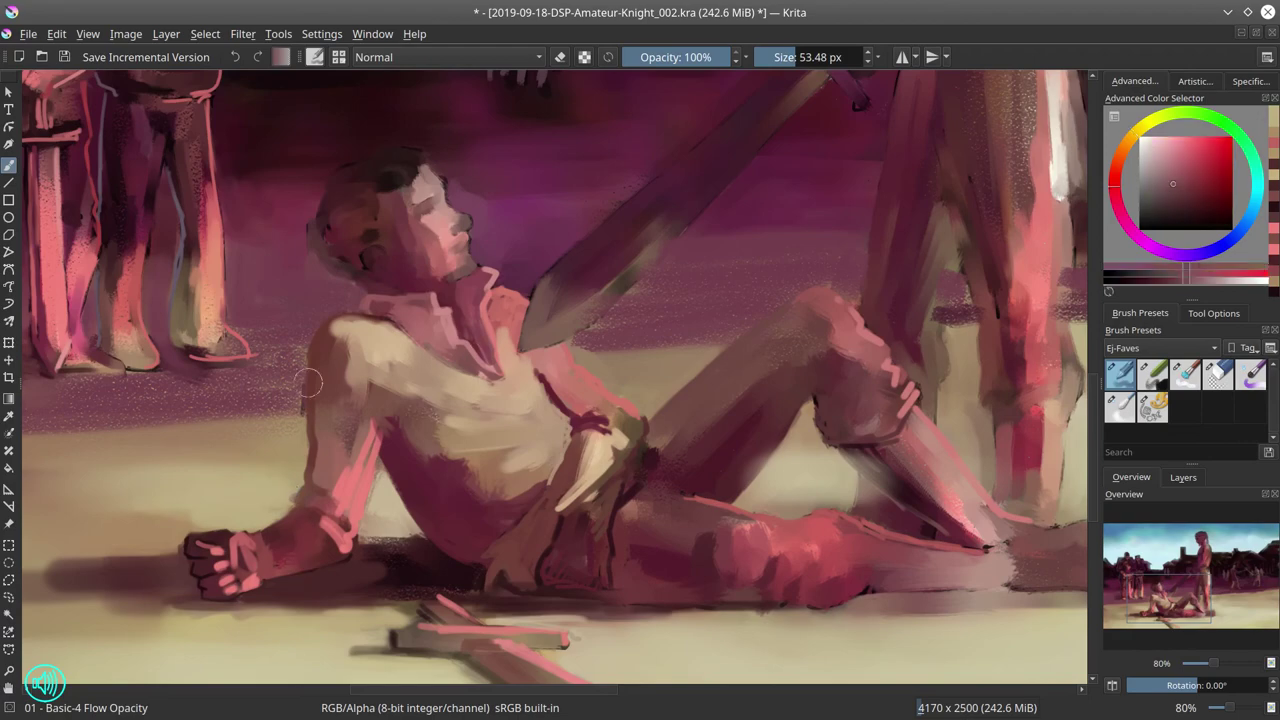
{"action": "left_click_drag", "start_coordinate": [305, 565], "coordinate": [285, 565]}
Paint a thin dark eye line and light pink skin on the fallen man's face
{"action": "scroll", "coordinate": [292, 412], "scroll_direction": "up", "scroll_amount": 2}
{"action": "left_click_drag", "start_coordinate": [334, 346], "coordinate": [318, 346]}
{"action": "left_click_drag", "start_coordinate": [352, 380], "coordinate": [376, 368]}
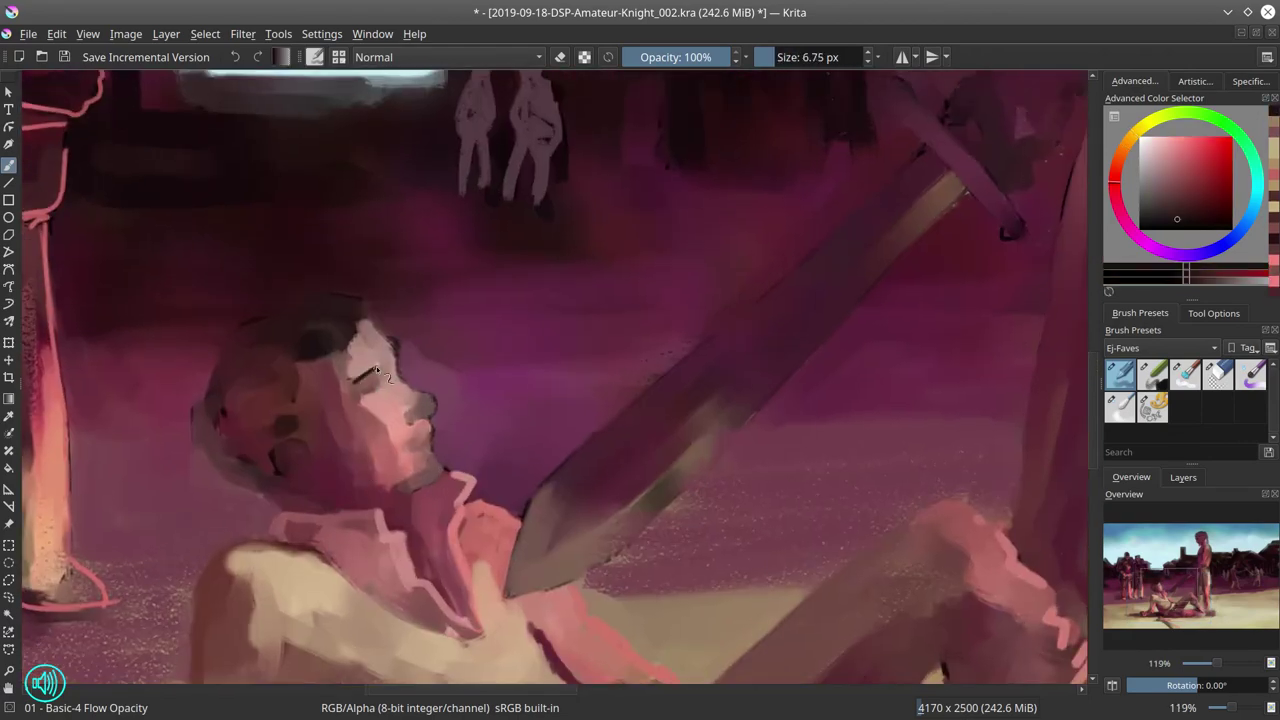
{"action": "left_click", "coordinate": [418, 421], "text": "ctrl"}
{"action": "mouse_move", "coordinate": [418, 421]}
{"action": "left_mouse_down"}
{"action": "mouse_move", "coordinate": [470, 421]}
{"action": "mouse_move", "coordinate": [434, 398]}
{"action": "left_mouse_up"}
Add purple-pink and red-pink detail strokes to the face and repaint the chin
{"action": "left_click", "coordinate": [436, 400], "text": "ctrl"}
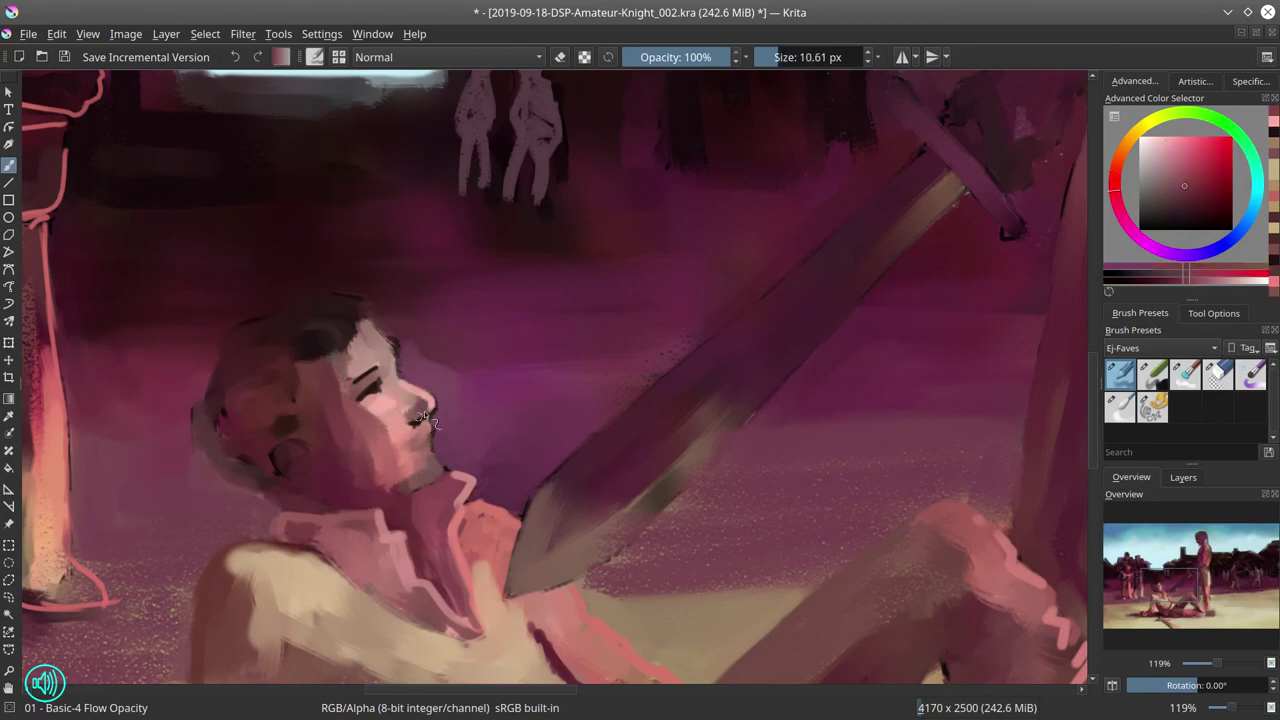
{"action": "left_click", "coordinate": [437, 400], "text": "ctrl"}
{"action": "left_click", "coordinate": [437, 400], "text": "ctrl"}
{"action": "left_click_drag", "start_coordinate": [405, 345], "coordinate": [392, 330]}
{"action": "left_click", "coordinate": [432, 448], "text": "ctrl"}
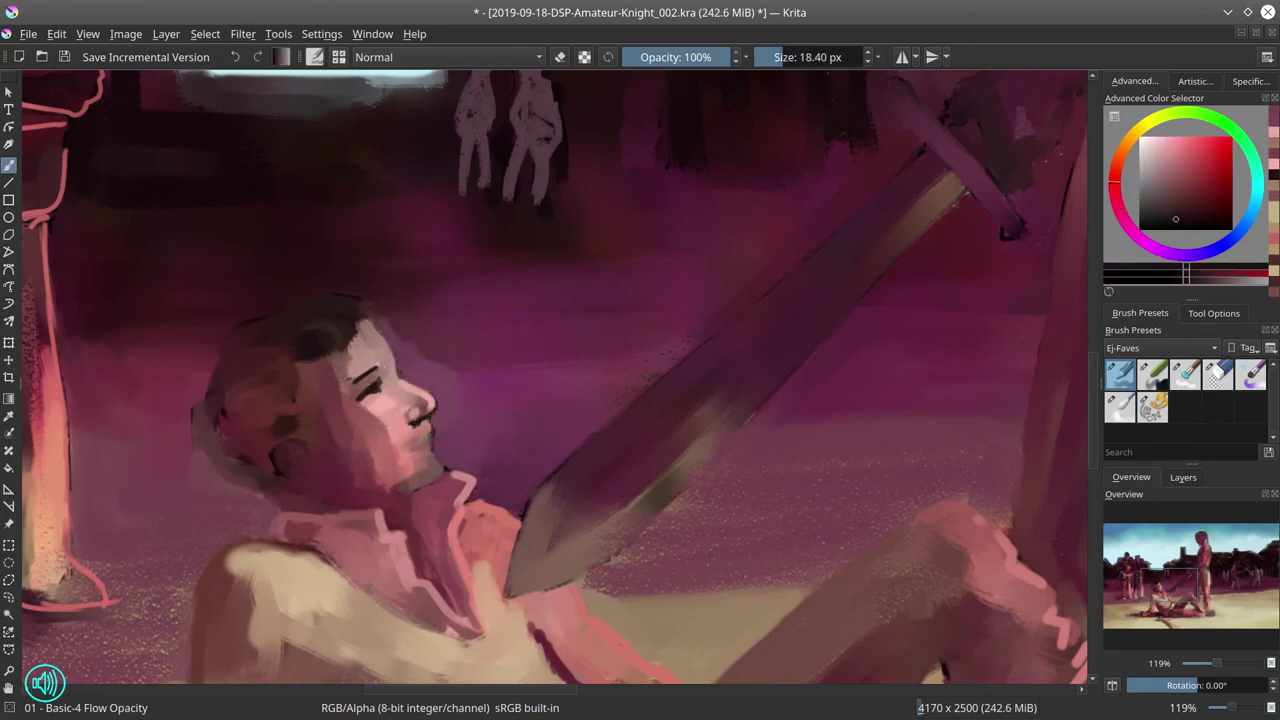
{"action": "mouse_move", "coordinate": [432, 445]}
{"action": "left_mouse_down"}
{"action": "mouse_move", "coordinate": [402, 481]}
{"action": "mouse_move", "coordinate": [430, 475]}
{"action": "mouse_move", "coordinate": [365, 490]}
{"action": "mouse_move", "coordinate": [370, 473]}
{"action": "mouse_move", "coordinate": [367, 494]}
{"action": "mouse_move", "coordinate": [441, 465]}
{"action": "mouse_move", "coordinate": [446, 481]}
{"action": "mouse_move", "coordinate": [425, 505]}
{"action": "left_mouse_up"}
{"action": "left_click", "coordinate": [430, 452], "text": "ctrl"}
{"action": "left_click", "coordinate": [432, 452], "text": "ctrl"}
Paint small lighter pink strokes around the fallen man's neck
{"action": "left_click", "coordinate": [413, 478], "text": "ctrl"}
{"action": "left_click", "coordinate": [418, 487], "text": "ctrl"}
{"action": "left_click", "coordinate": [418, 487], "text": "ctrl"}
{"action": "left_click", "coordinate": [425, 485], "text": "ctrl"}
{"action": "left_click", "coordinate": [430, 495], "text": "ctrl"}
{"action": "left_click", "coordinate": [400, 441], "text": "ctrl"}
{"action": "left_click_drag", "start_coordinate": [400, 441], "coordinate": [370, 441], "text": "shift"}
Paint short dark hair strokes over the head, then darken the ear with Blender Textured Soft
{"action": "left_click", "coordinate": [278, 462], "text": "ctrl"}
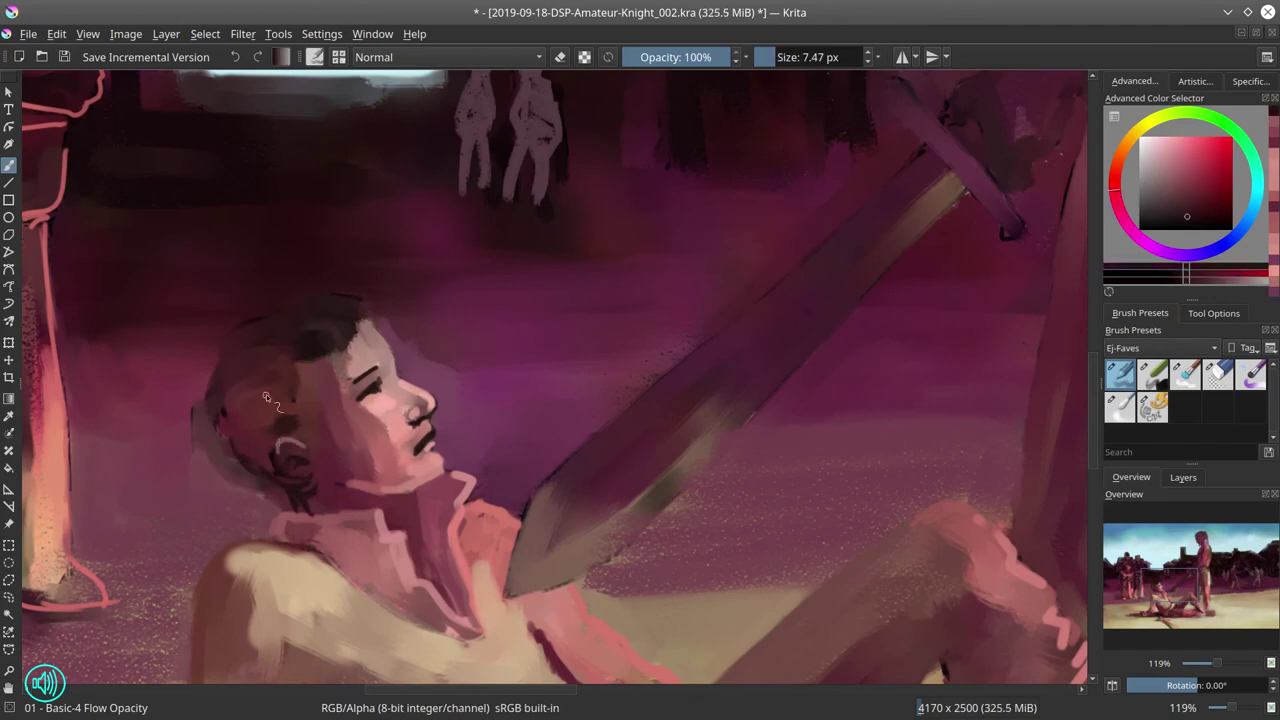
{"action": "mouse_move", "coordinate": [267, 398]}
{"action": "left_mouse_down", "text": "shift"}
{"action": "mouse_move", "coordinate": [330, 398]}
{"action": "mouse_move", "coordinate": [300, 398]}
{"action": "mouse_move", "coordinate": [352, 298]}
{"action": "mouse_move", "coordinate": [325, 298]}
{"action": "mouse_move", "coordinate": [312, 330]}
{"action": "mouse_move", "coordinate": [278, 345]}
{"action": "mouse_move", "coordinate": [347, 343]}
{"action": "mouse_move", "coordinate": [293, 357]}
{"action": "left_mouse_up", "text": "shift"}
{"action": "left_click", "coordinate": [300, 398], "text": "ctrl"}
{"action": "left_click", "coordinate": [400, 440], "text": "ctrl"}
{"action": "left_click", "coordinate": [347, 343], "text": "ctrl"}
{"action": "left_click", "coordinate": [1184, 374]}
{"action": "mouse_move", "coordinate": [277, 456]}
{"action": "left_mouse_down"}
{"action": "mouse_move", "coordinate": [292, 470]}
{"action": "mouse_move", "coordinate": [400, 480]}
{"action": "left_mouse_up"}
Briefly show the 2nd sketch layer for reference, returning to the Basic-4 Flow Opacity brush
{"action": "left_click", "coordinate": [1184, 478]}
{"action": "left_click", "coordinate": [1111, 566]}
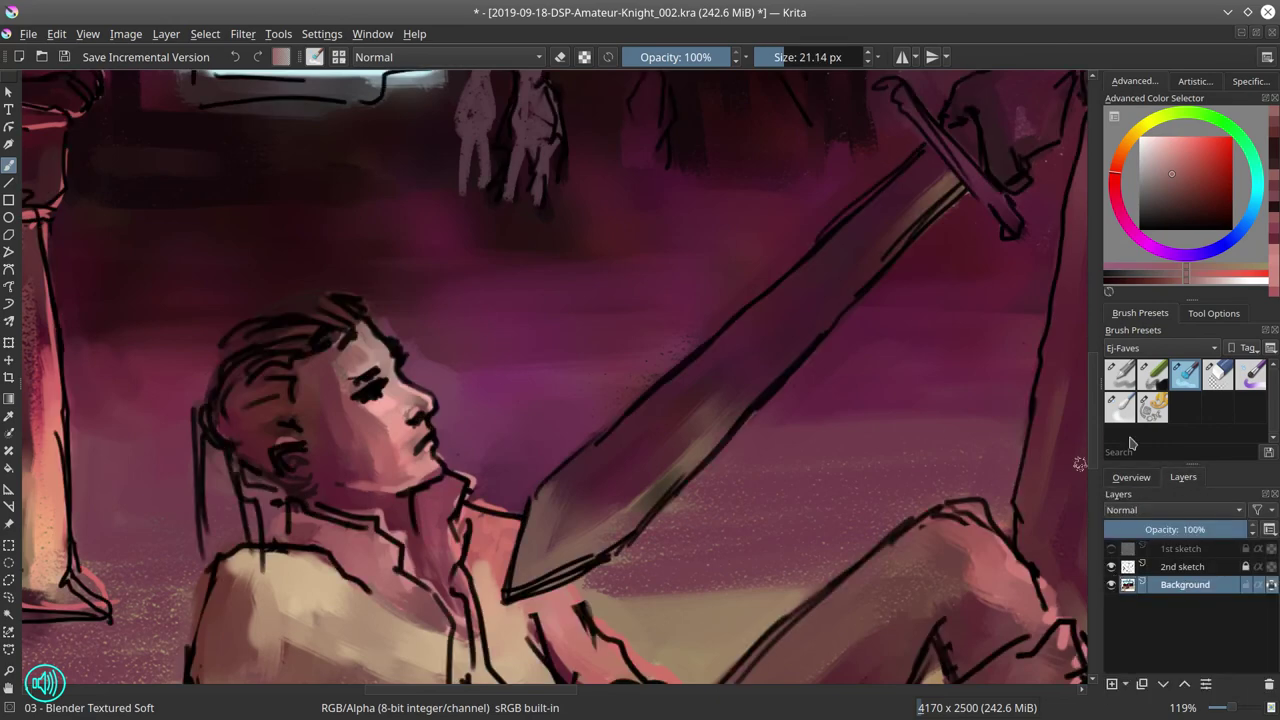
{"action": "left_click", "coordinate": [1120, 374]}
{"action": "left_click", "coordinate": [420, 495], "text": "ctrl"}
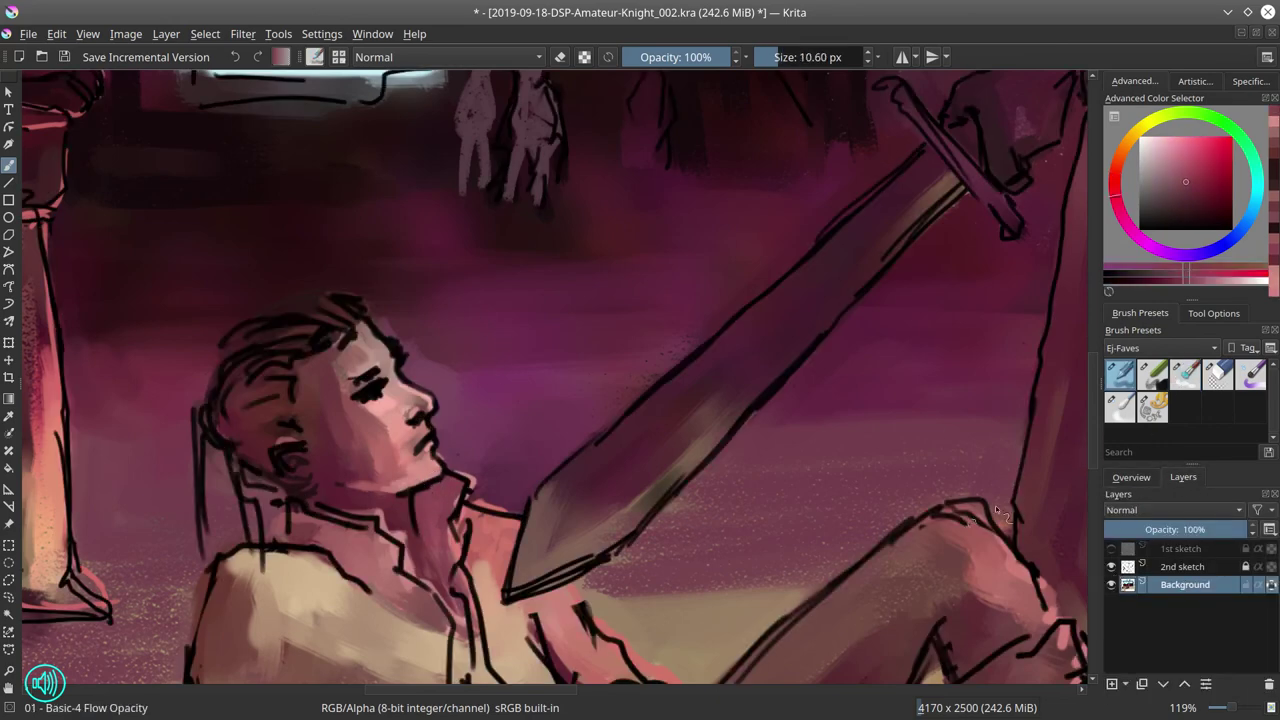
{"action": "left_click", "coordinate": [1111, 566]}
Darken the side of the fallen man's head with a darker reddish shade and smaller brush
{"action": "left_click", "coordinate": [420, 492], "text": "ctrl"}
{"action": "left_click_drag", "start_coordinate": [430, 495], "coordinate": [410, 487], "text": "shift"}
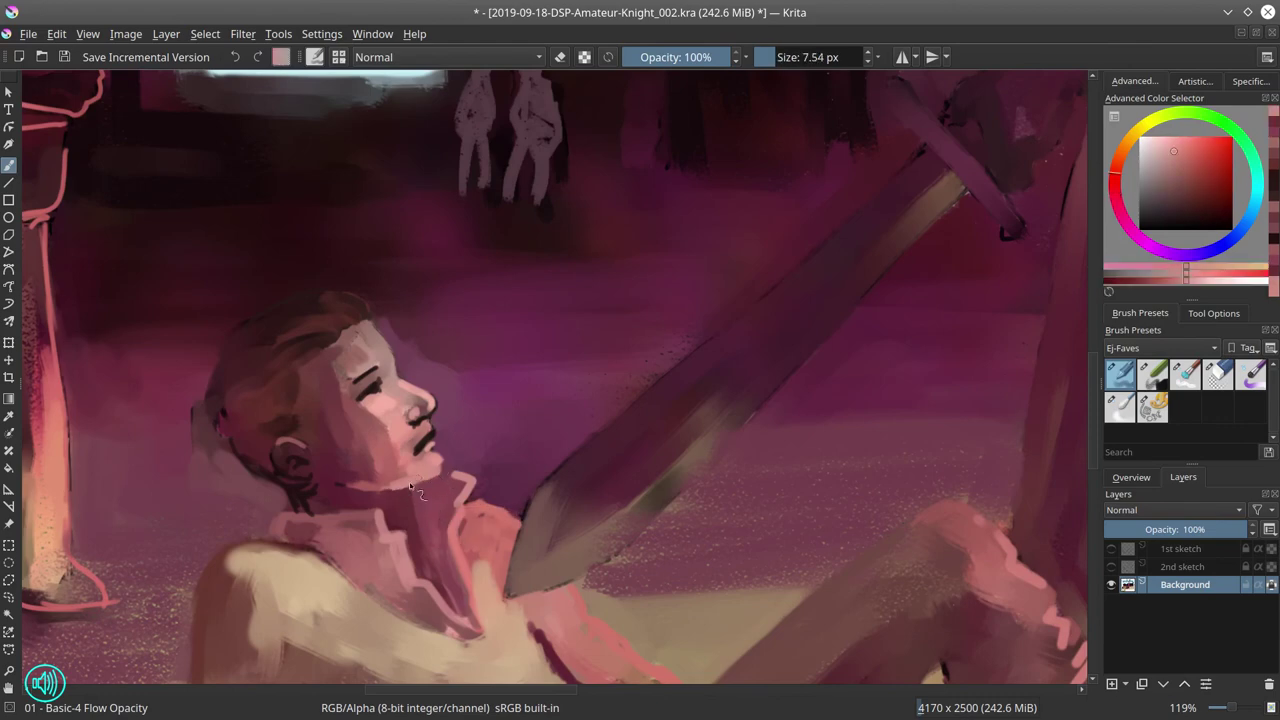
{"action": "left_click", "coordinate": [340, 487], "text": "ctrl"}
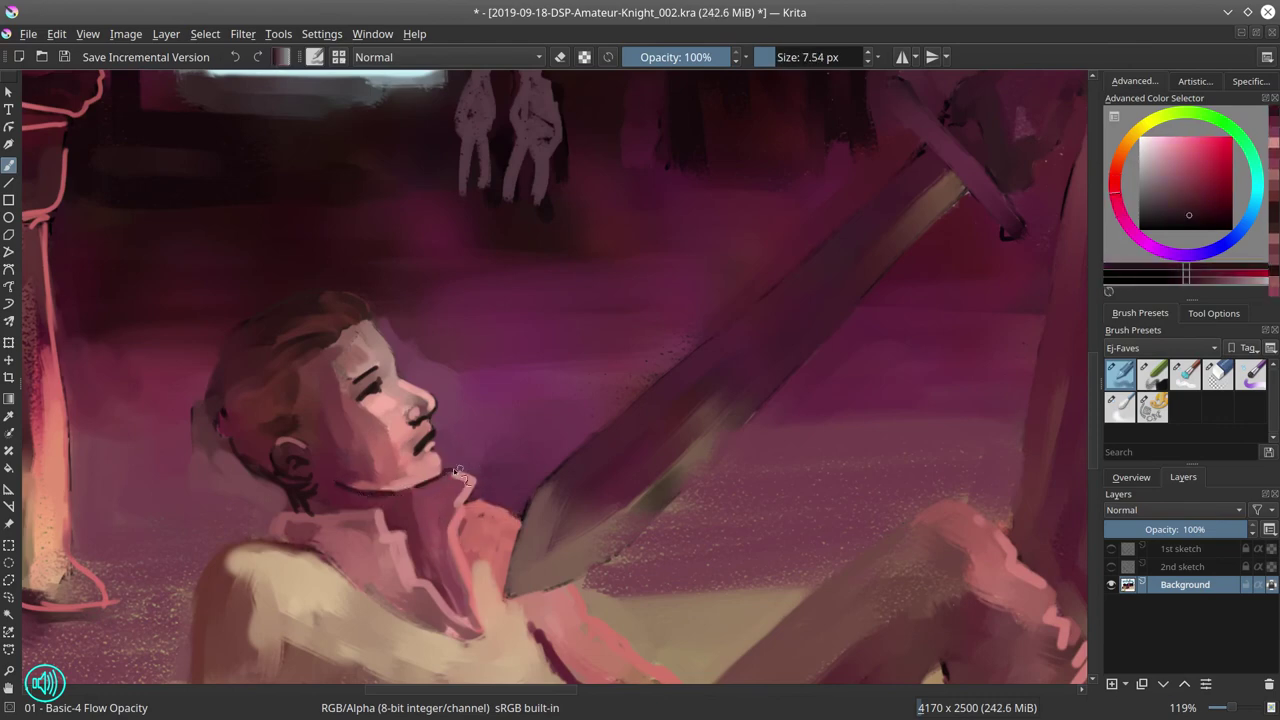
{"action": "left_click_drag", "start_coordinate": [311, 369], "coordinate": [296, 427]}
Paint four dark hair strands at the back of the fallen man's head
{"action": "left_click_drag", "start_coordinate": [210, 400], "coordinate": [200, 490]}
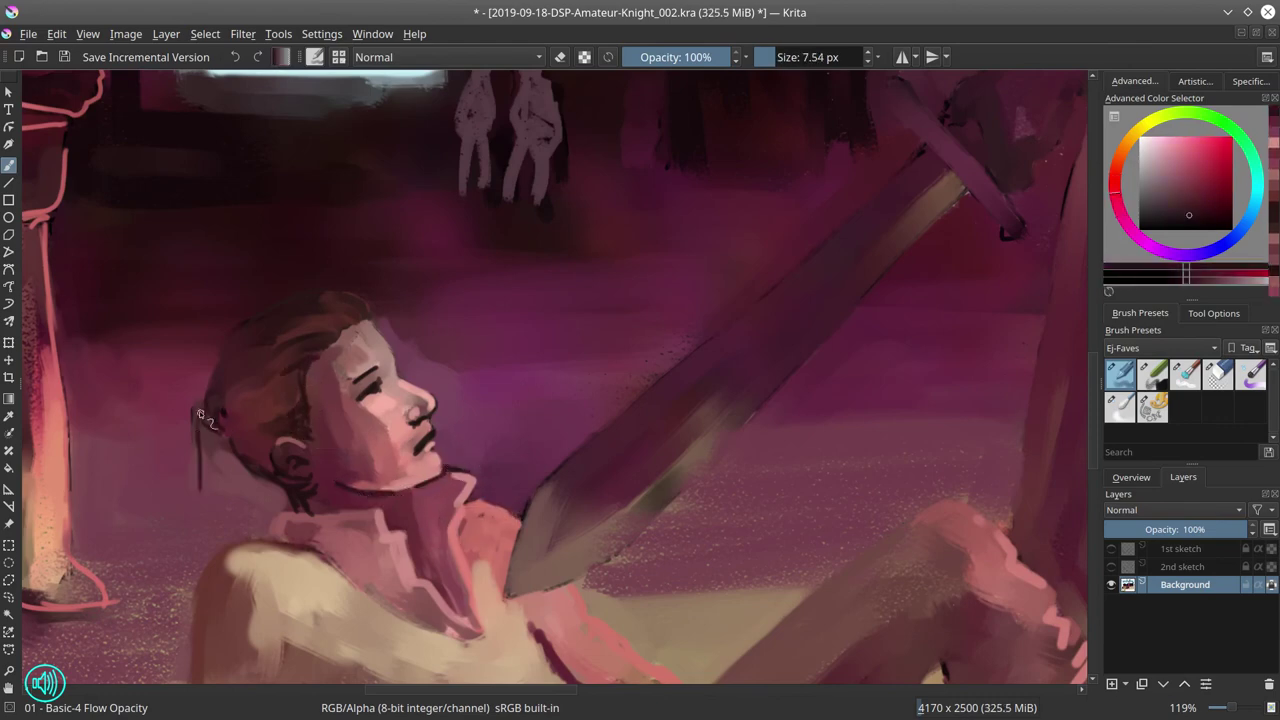
{"action": "left_click_drag", "start_coordinate": [225, 436], "coordinate": [230, 512]}
{"action": "left_click_drag", "start_coordinate": [200, 455], "coordinate": [198, 560]}
{"action": "left_click_drag", "start_coordinate": [221, 478], "coordinate": [250, 478], "text": "shift"}
Soften the back hair with the blending brush and paint lighter ponytail strands
{"action": "left_click", "coordinate": [220, 478], "text": "ctrl"}
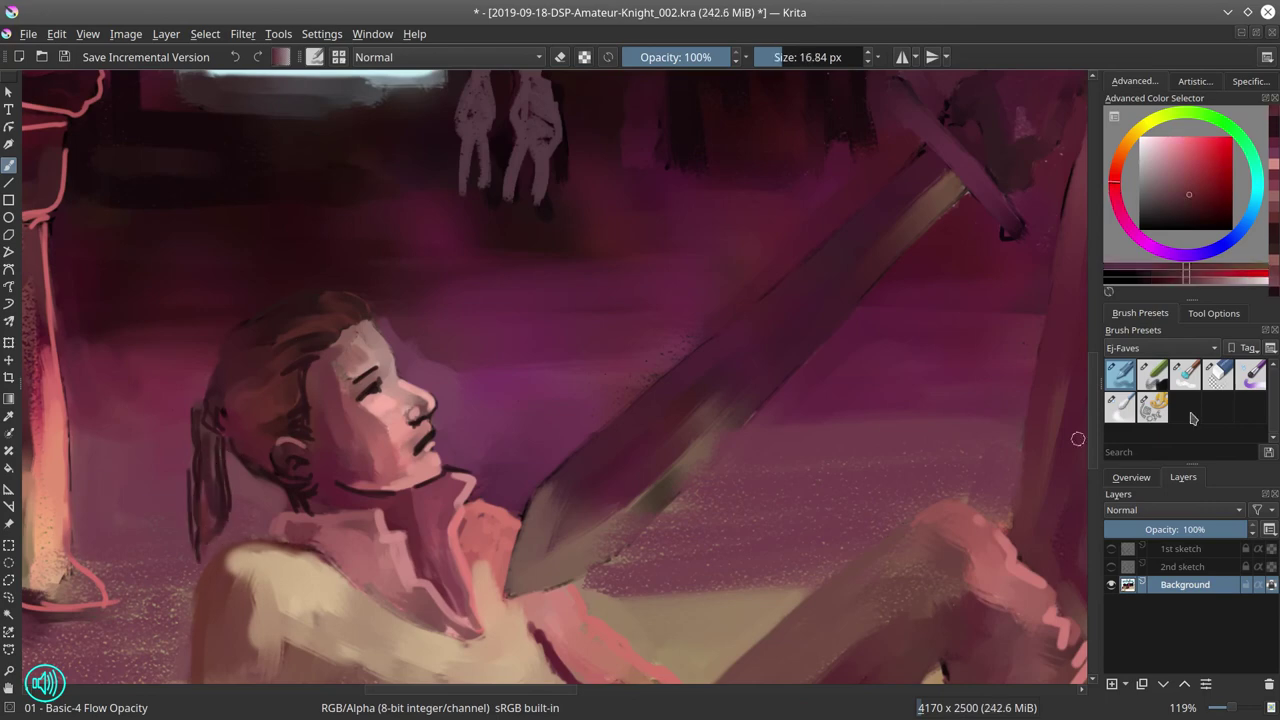
{"action": "key", "text": "slash"}
{"action": "mouse_move", "coordinate": [215, 430]}
{"action": "left_mouse_down"}
{"action": "mouse_move", "coordinate": [223, 512]}
{"action": "mouse_move", "coordinate": [206, 488]}
{"action": "mouse_move", "coordinate": [198, 541]}
{"action": "mouse_move", "coordinate": [201, 428]}
{"action": "mouse_move", "coordinate": [242, 466]}
{"action": "left_mouse_up"}
{"action": "key", "text": "slash"}
{"action": "mouse_move", "coordinate": [240, 325]}
{"action": "left_mouse_down"}
{"action": "mouse_move", "coordinate": [205, 410]}
{"action": "mouse_move", "coordinate": [200, 555]}
{"action": "left_mouse_up"}
Show the Overview panel of the whole painting and save the file
{"action": "scroll", "coordinate": [486, 534], "scroll_direction": "down", "scroll_amount": 3}
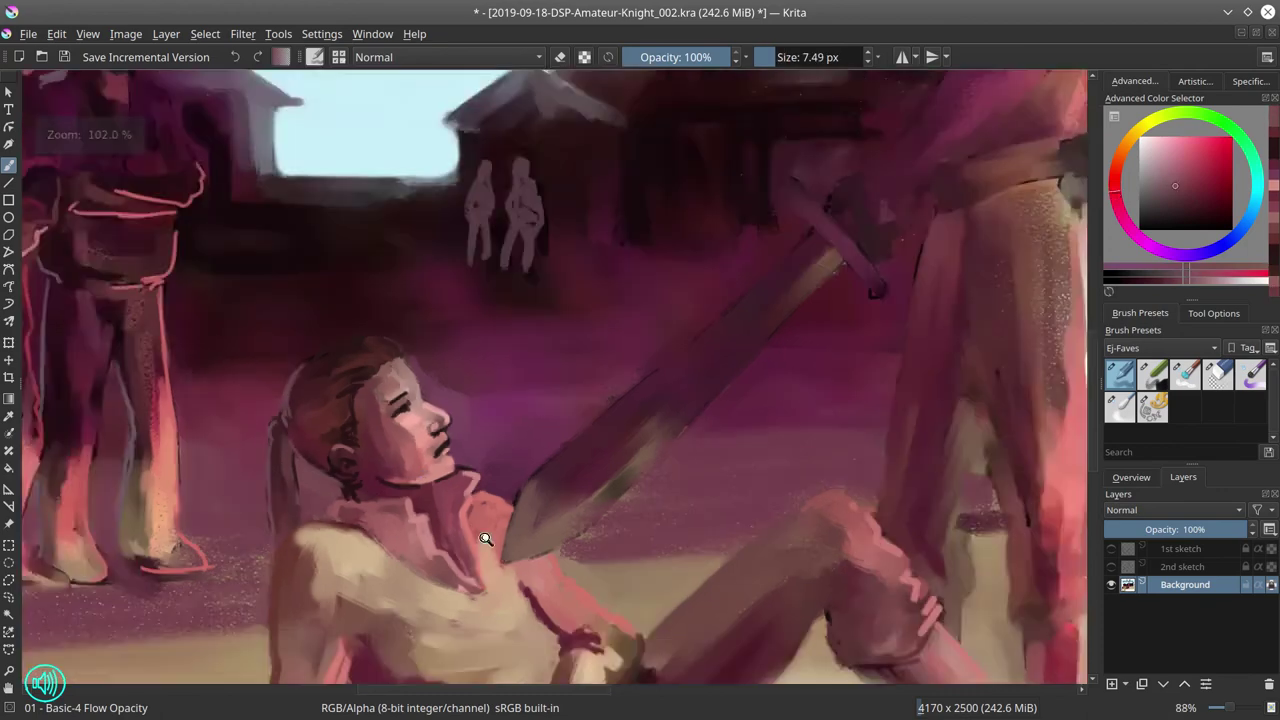
{"action": "scroll", "coordinate": [396, 366], "scroll_direction": "up", "scroll_amount": 3}
{"action": "scroll", "coordinate": [490, 345], "scroll_direction": "down", "scroll_amount": 6}
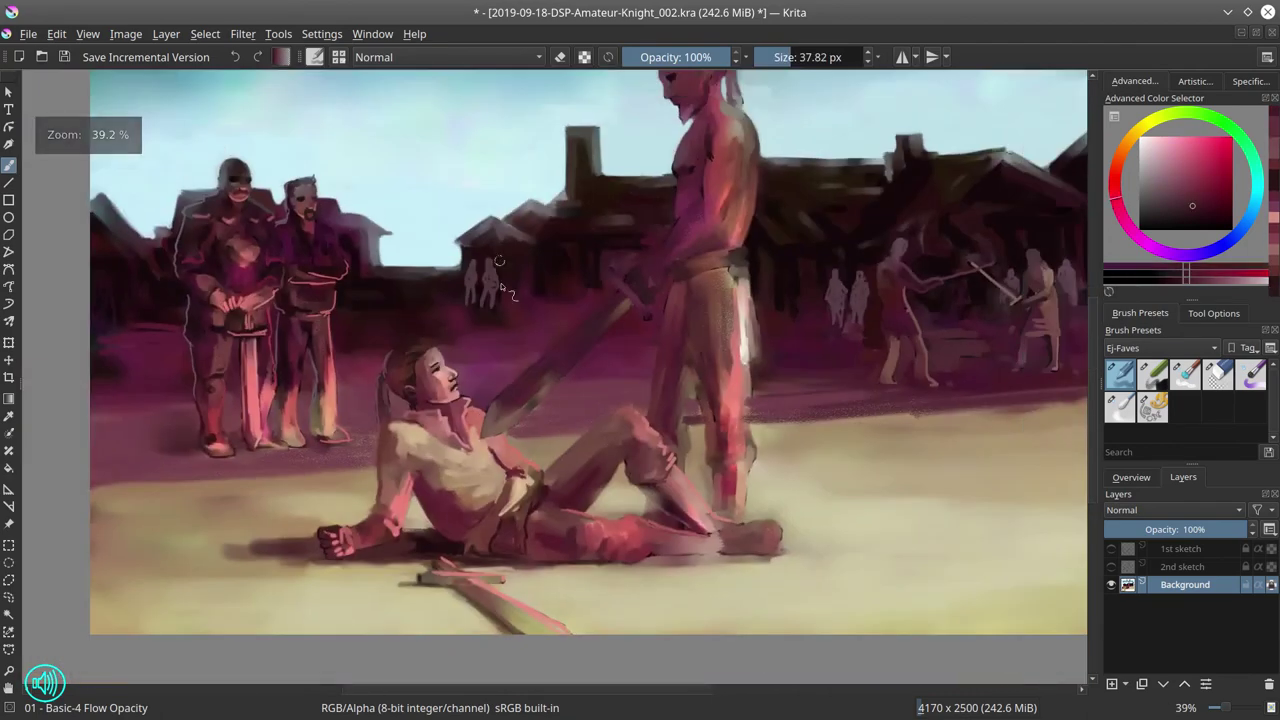
{"action": "left_click", "coordinate": [1131, 477]}
{"action": "scroll", "coordinate": [780, 393], "scroll_direction": "down", "scroll_amount": 2}
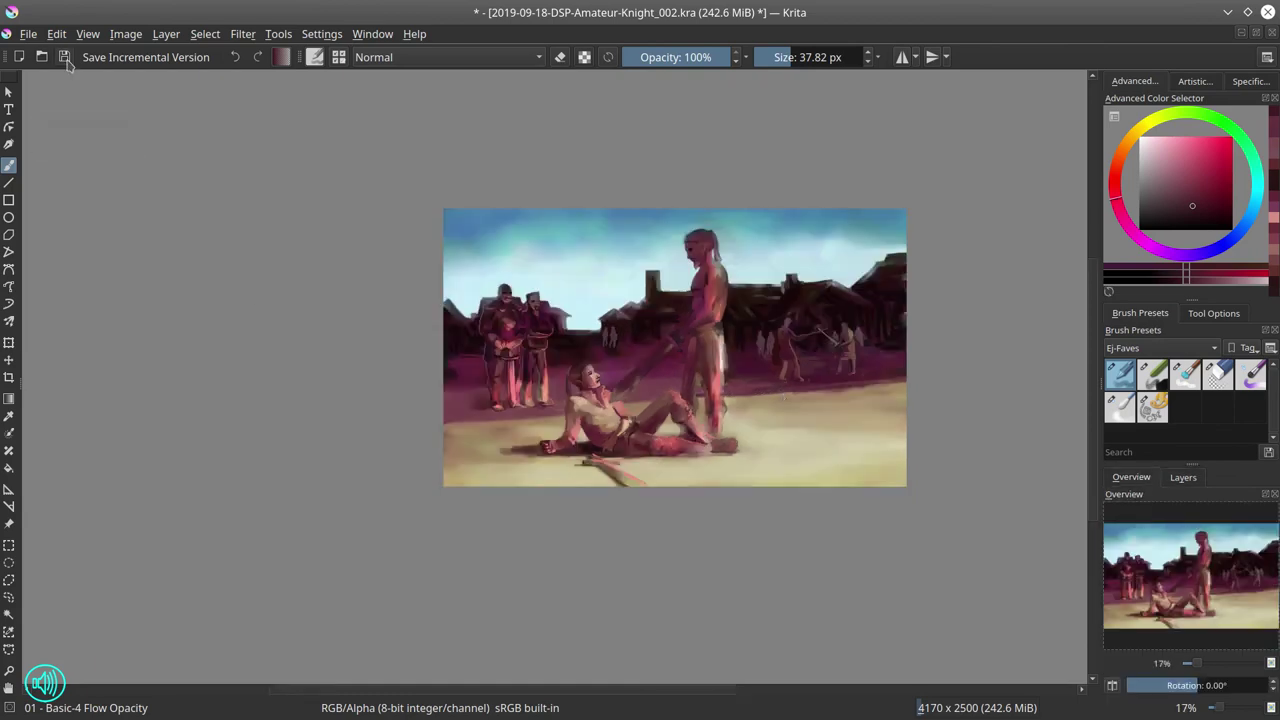
{"action": "left_click", "coordinate": [64, 57]}
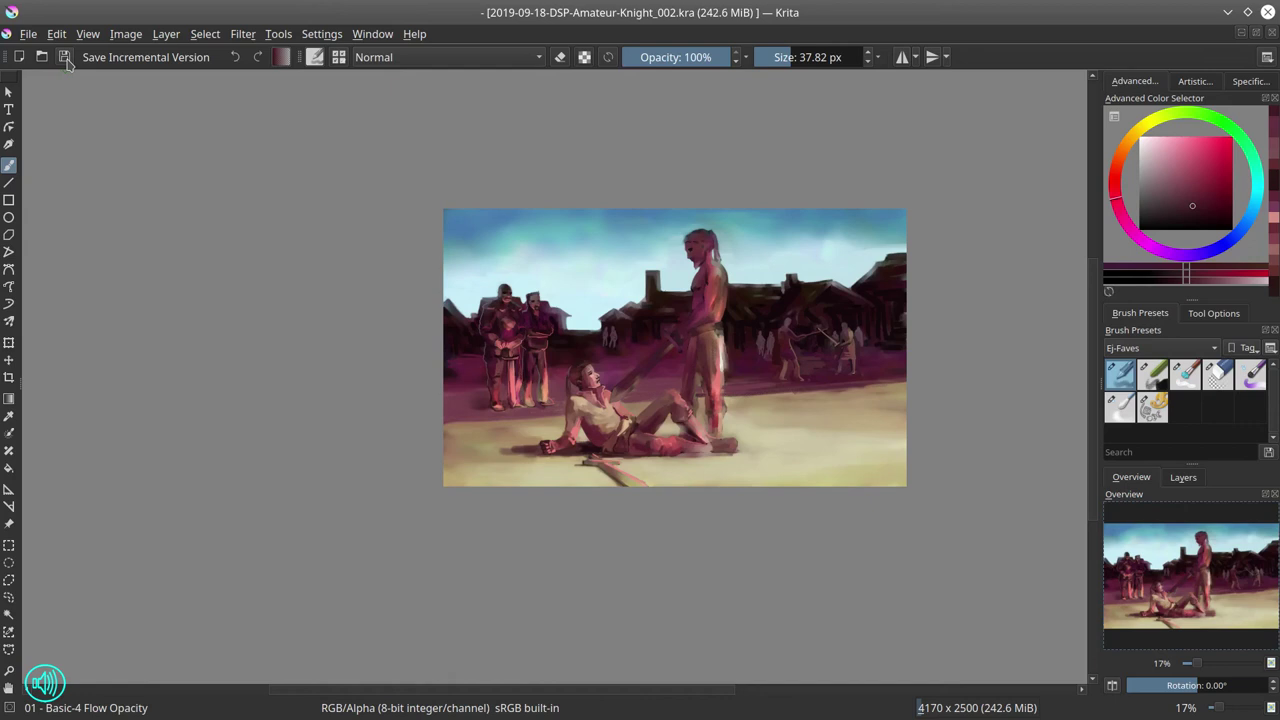
Dab a small Color Dodge highlight with the 02 - Chalk Details brush, then shrink it
{"action": "scroll", "coordinate": [431, 418], "scroll_direction": "down", "scroll_amount": 4}
{"action": "scroll", "coordinate": [341, 381], "scroll_direction": "up", "scroll_amount": 4}
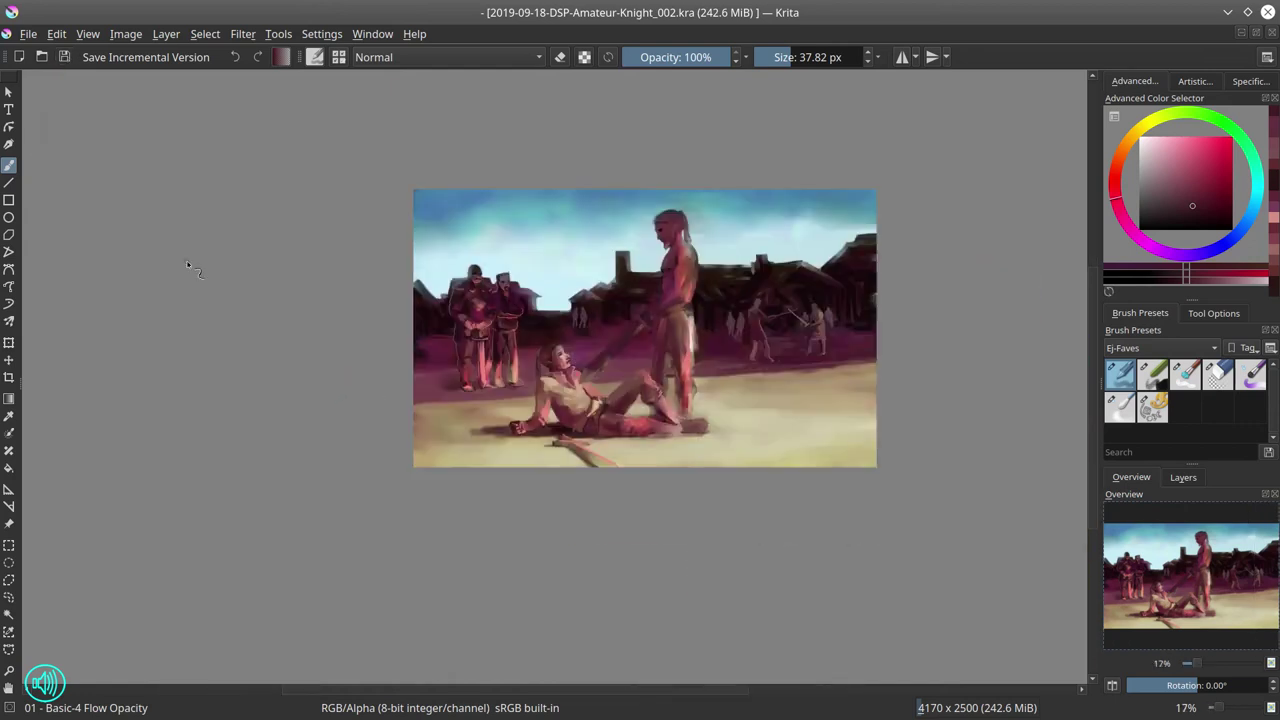
{"action": "right_click", "coordinate": [450, 286]}
{"action": "left_click", "coordinate": [490, 215]}
{"action": "left_click_drag", "start_coordinate": [560, 365], "coordinate": [590, 400]}
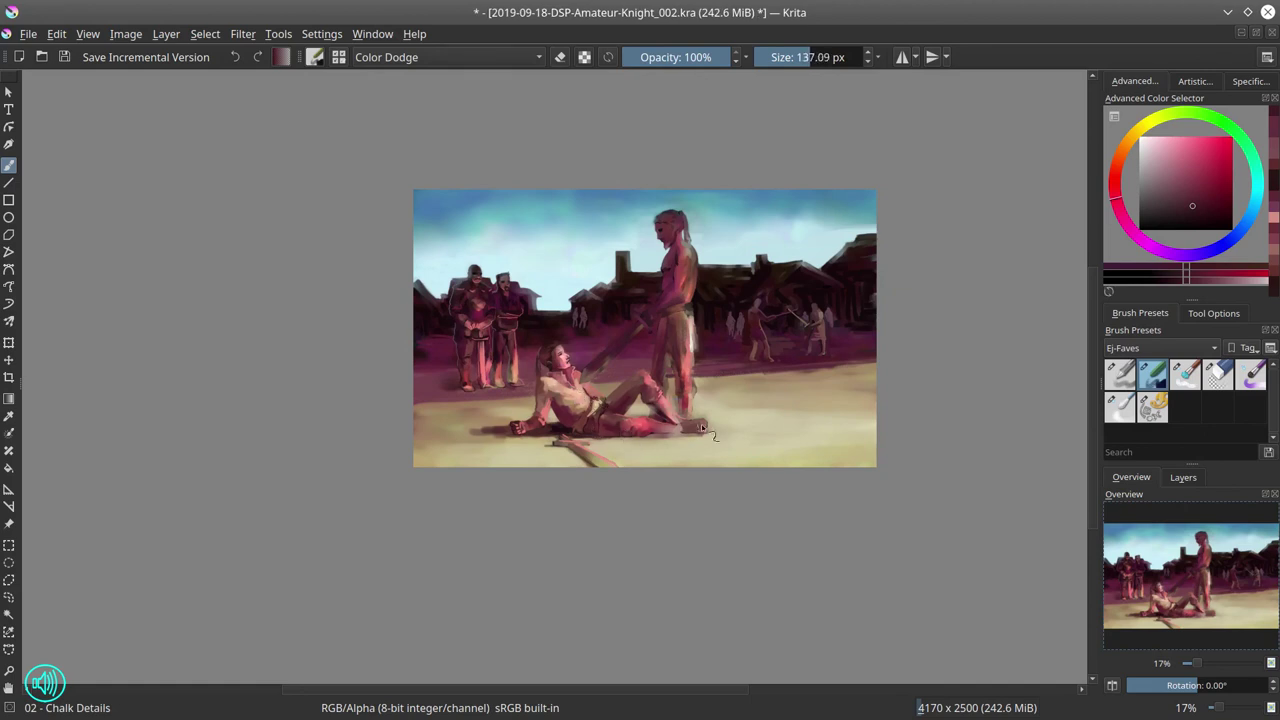
{"action": "left_click_drag", "start_coordinate": [703, 430], "coordinate": [540, 428]}
Zoom in on the fallen man's face and set the chalk brush blending mode to Normal
{"action": "left_click", "coordinate": [1120, 405]}
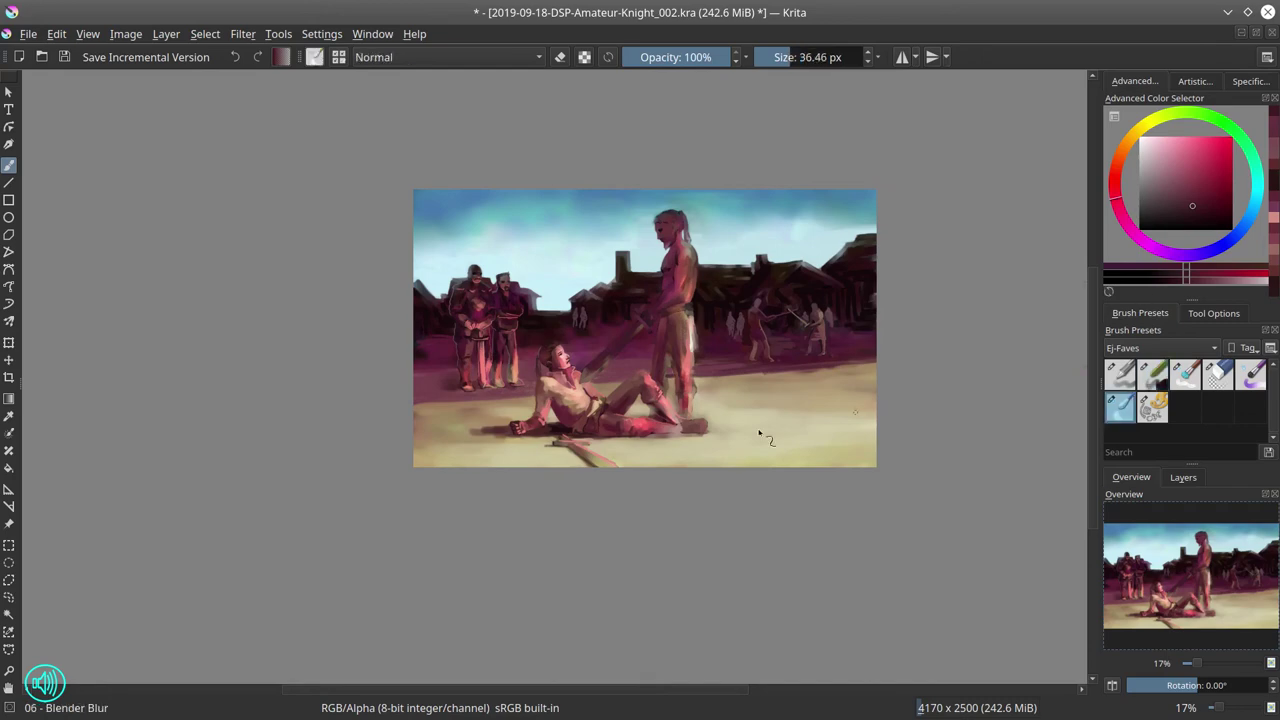
{"action": "scroll", "coordinate": [566, 381], "scroll_direction": "up", "scroll_amount": 10}
{"action": "left_click_drag", "start_coordinate": [600, 205], "coordinate": [535, 205]}
{"action": "scroll", "coordinate": [535, 205], "scroll_direction": "down", "scroll_amount": 5}
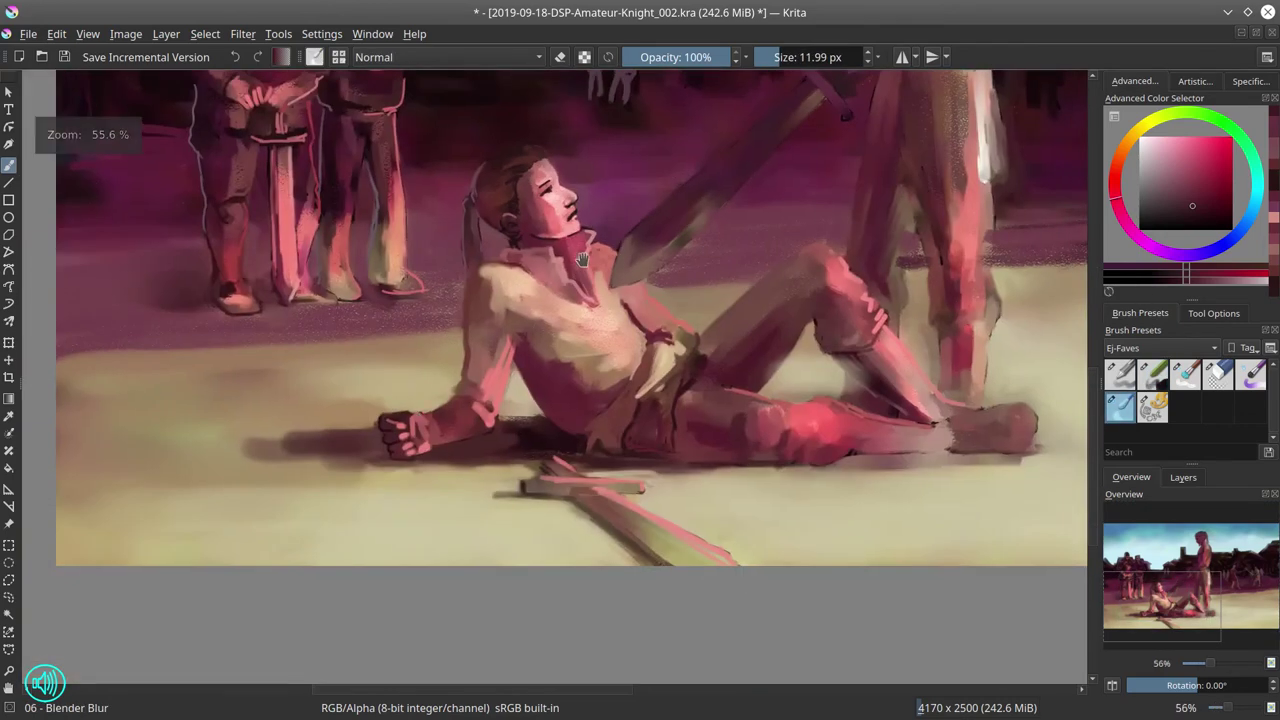
{"action": "key", "text": "/"}
{"action": "scroll", "coordinate": [557, 122], "scroll_direction": "up", "scroll_amount": 5}
{"action": "left_click", "coordinate": [450, 57]}
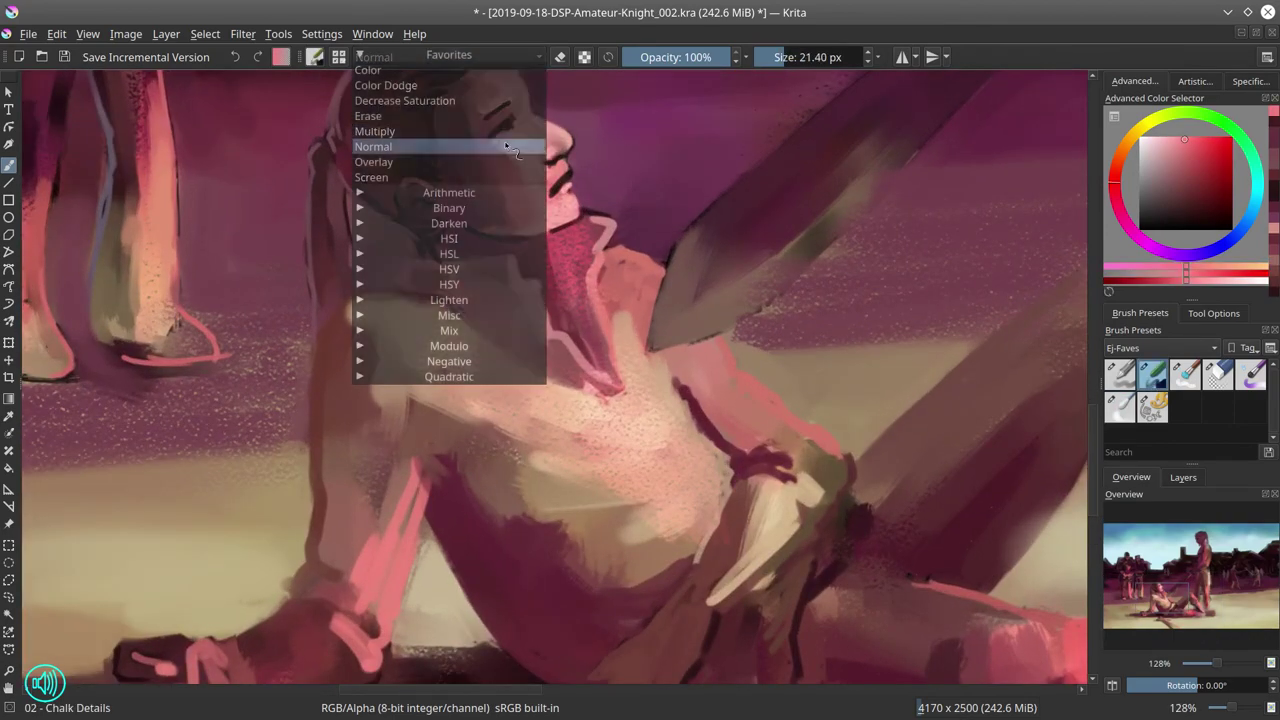
{"action": "left_click", "coordinate": [450, 143]}
{"action": "scroll", "coordinate": [605, 388], "scroll_direction": "down", "scroll_amount": 4}
{"action": "scroll", "coordinate": [605, 388], "scroll_direction": "down", "scroll_amount": 4}
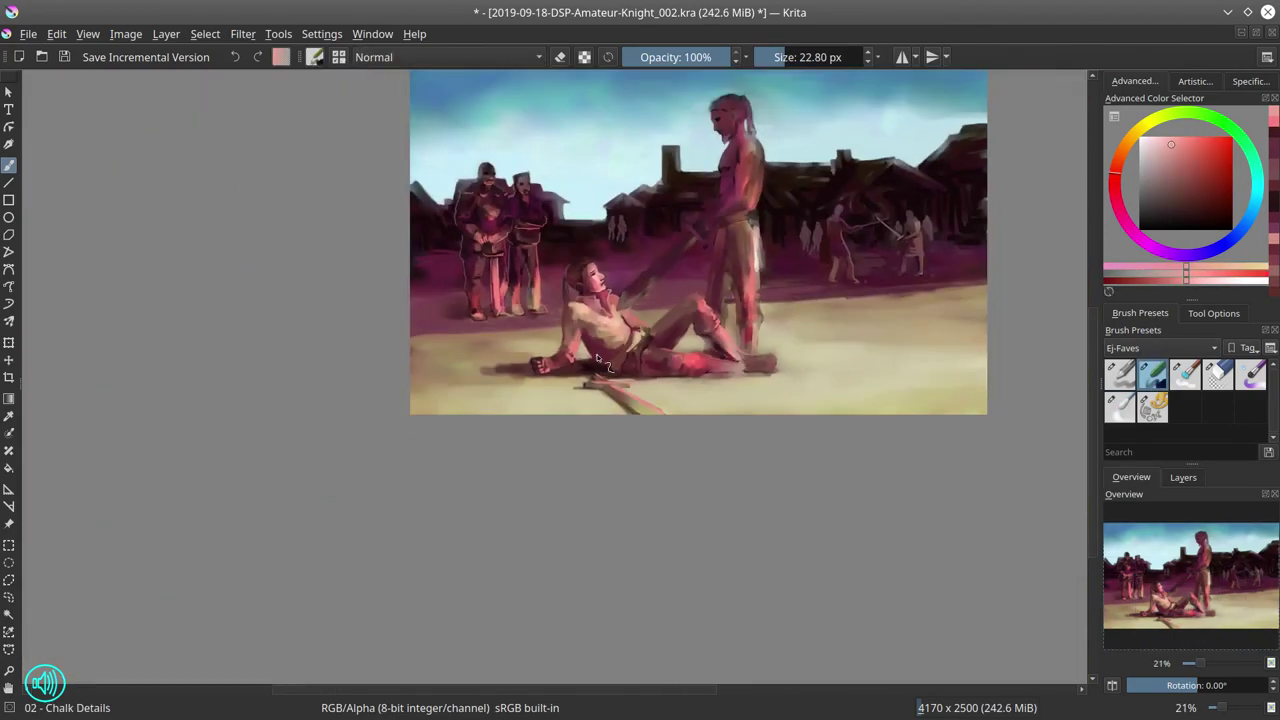
{"action": "scroll", "coordinate": [500, 330], "scroll_direction": "up", "scroll_amount": 5}
Sample a dark red and other canvas colours with a smaller Basic-4 Flow Opacity brush
{"action": "key", "text": "/"}
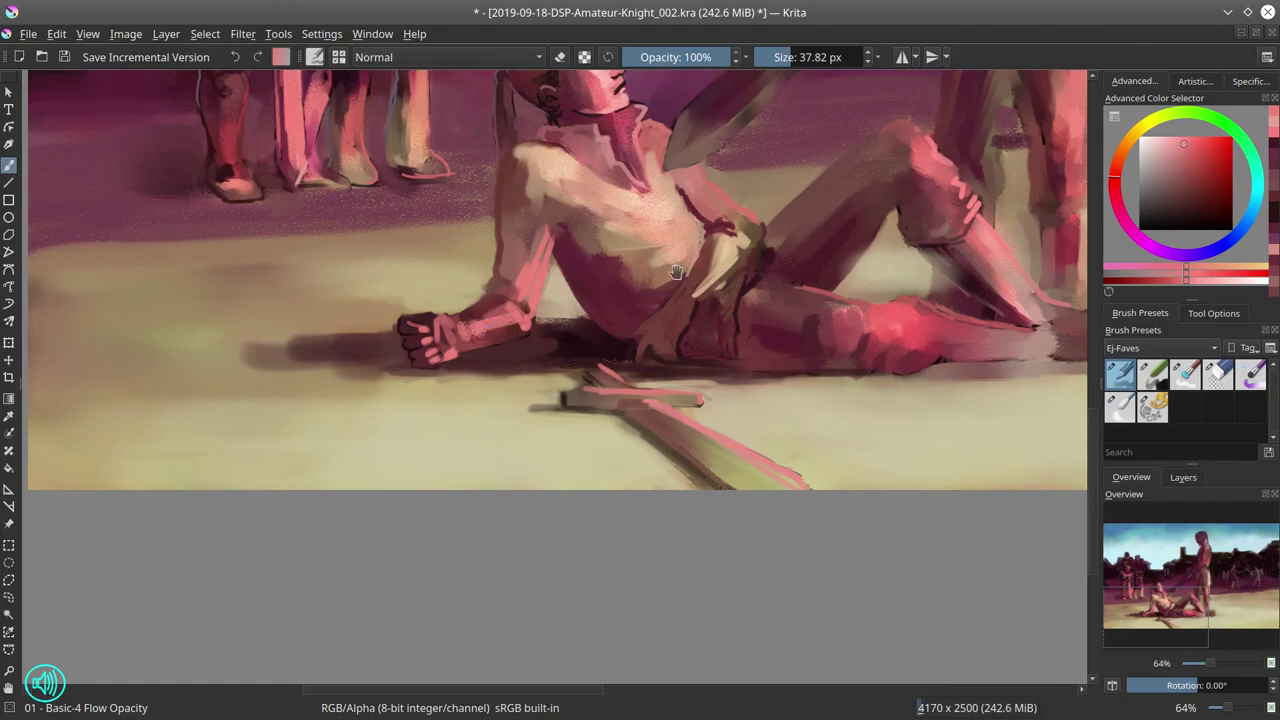
{"action": "scroll", "coordinate": [677, 272], "scroll_direction": "up", "scroll_amount": 2}
{"action": "left_click", "coordinate": [480, 234], "text": "ctrl"}
{"action": "key", "text": "bracketleft"}
{"action": "key", "text": "bracketleft"}
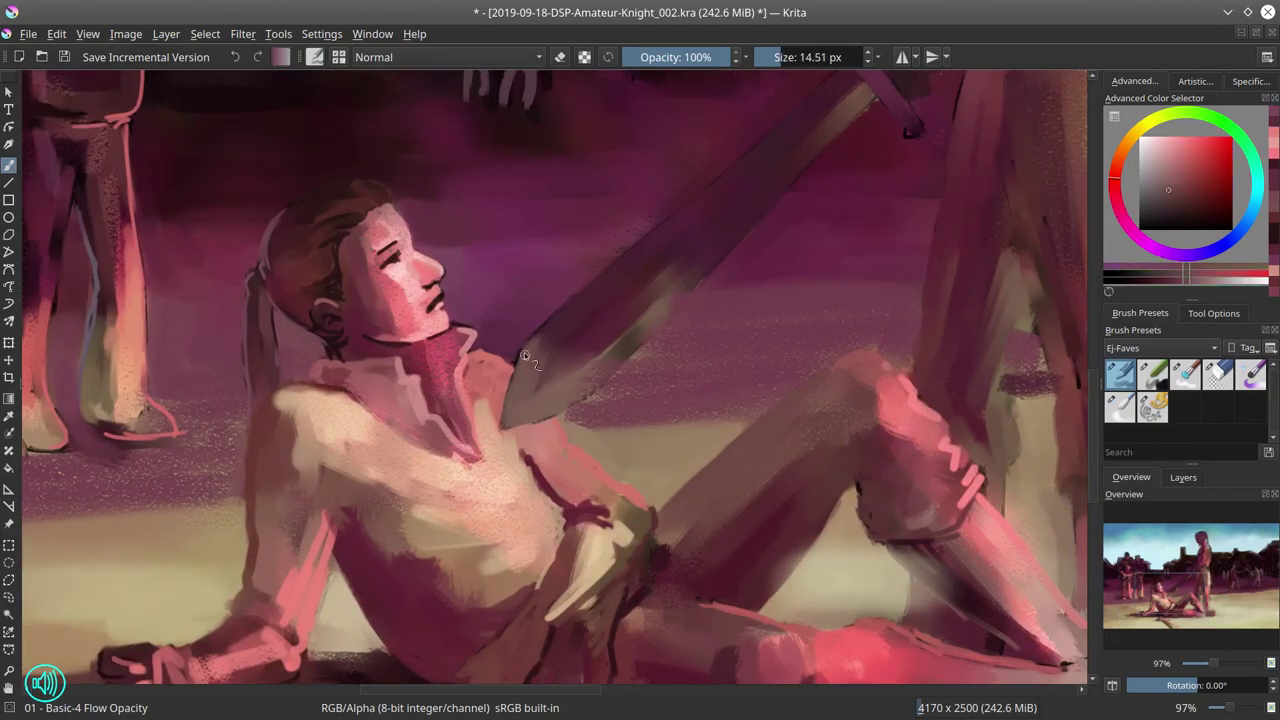
{"action": "left_click_drag", "start_coordinate": [524, 352], "coordinate": [444, 442]}
{"action": "left_click", "coordinate": [616, 382], "text": "ctrl"}
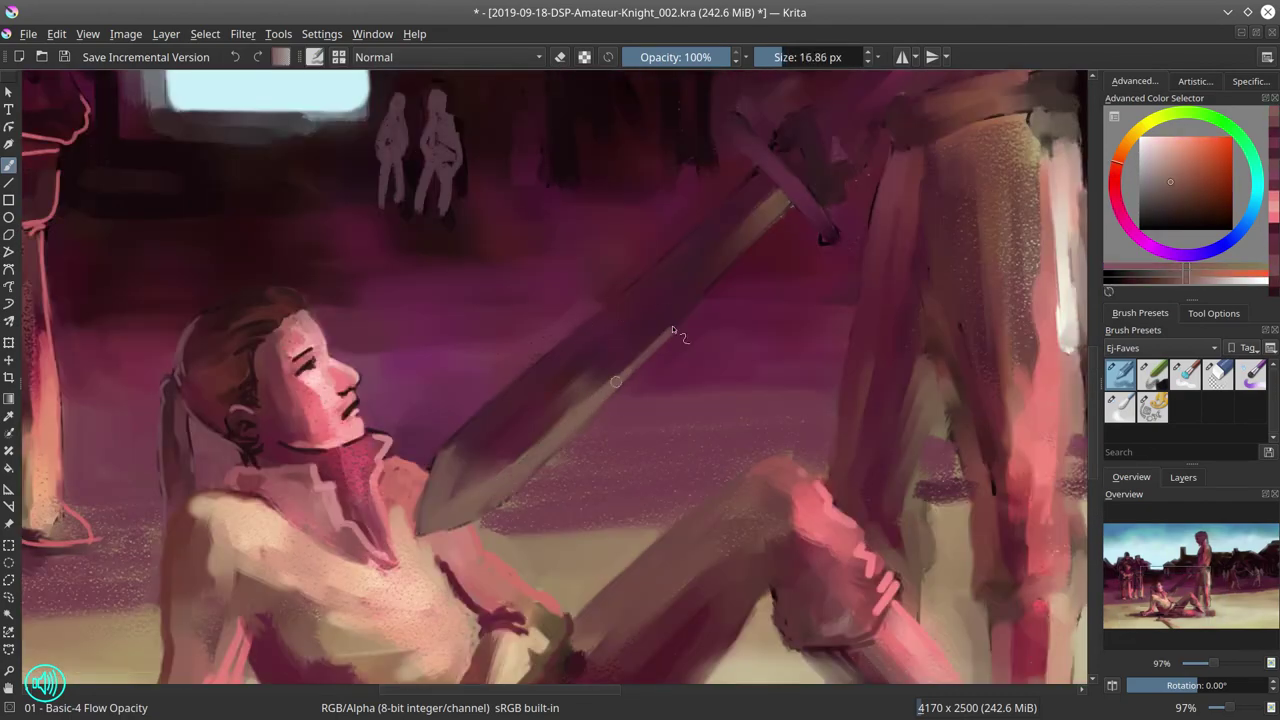
{"action": "key", "text": "bracketleft"}
{"action": "left_click", "coordinate": [712, 250], "text": "ctrl"}
{"action": "scroll", "coordinate": [712, 240], "scroll_direction": "down", "scroll_amount": 4}
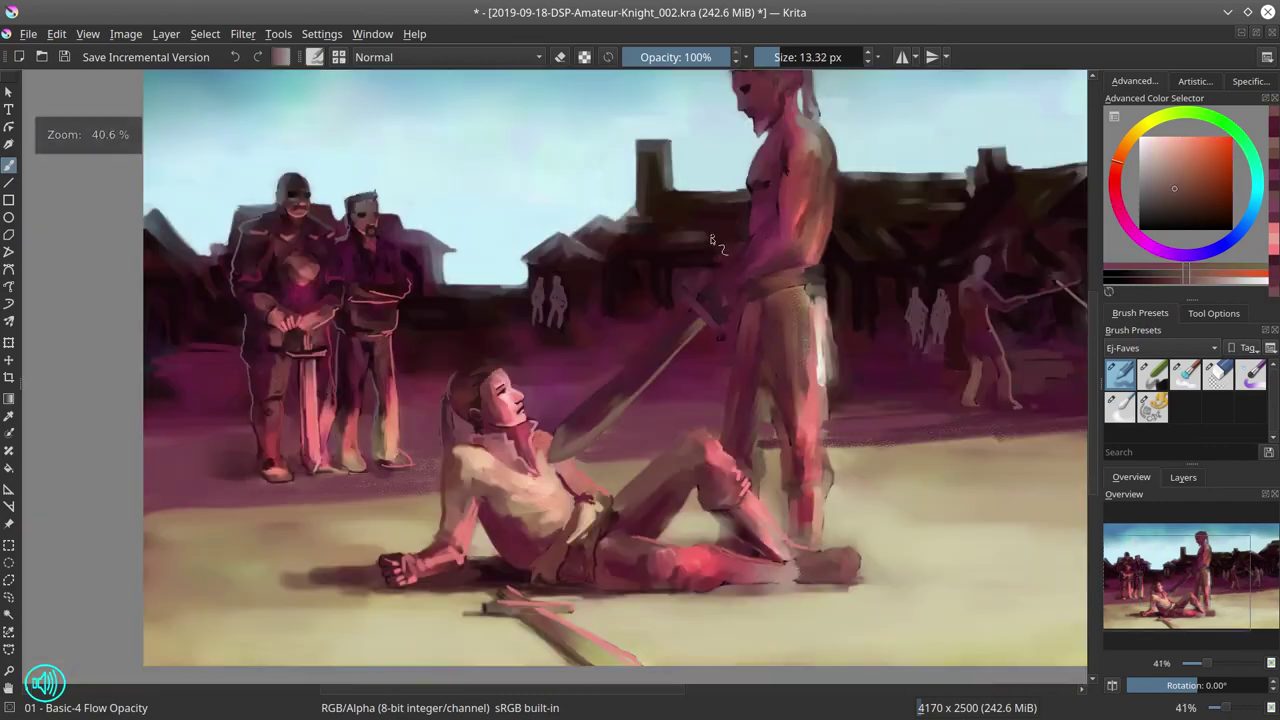
{"action": "key", "text": "slash"}
{"action": "left_click_drag", "start_coordinate": [366, 565], "coordinate": [500, 525]}
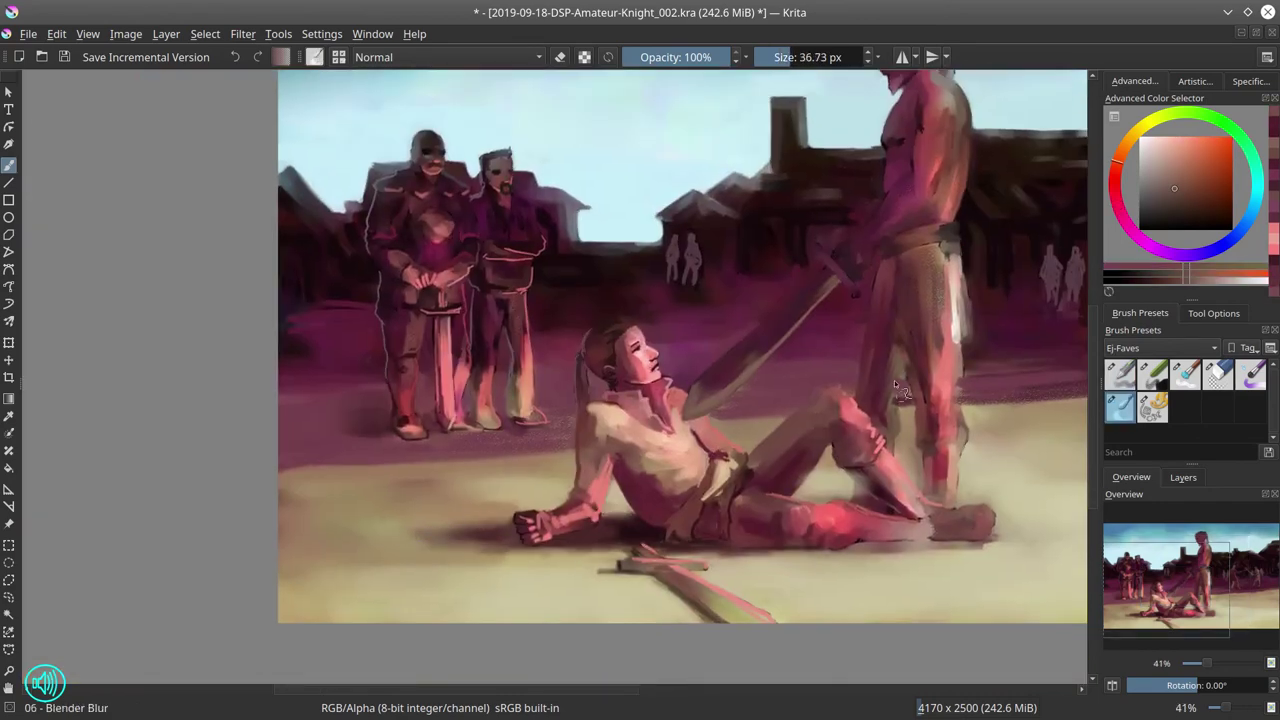
{"action": "scroll", "coordinate": [894, 380], "scroll_direction": "down", "scroll_amount": 3}
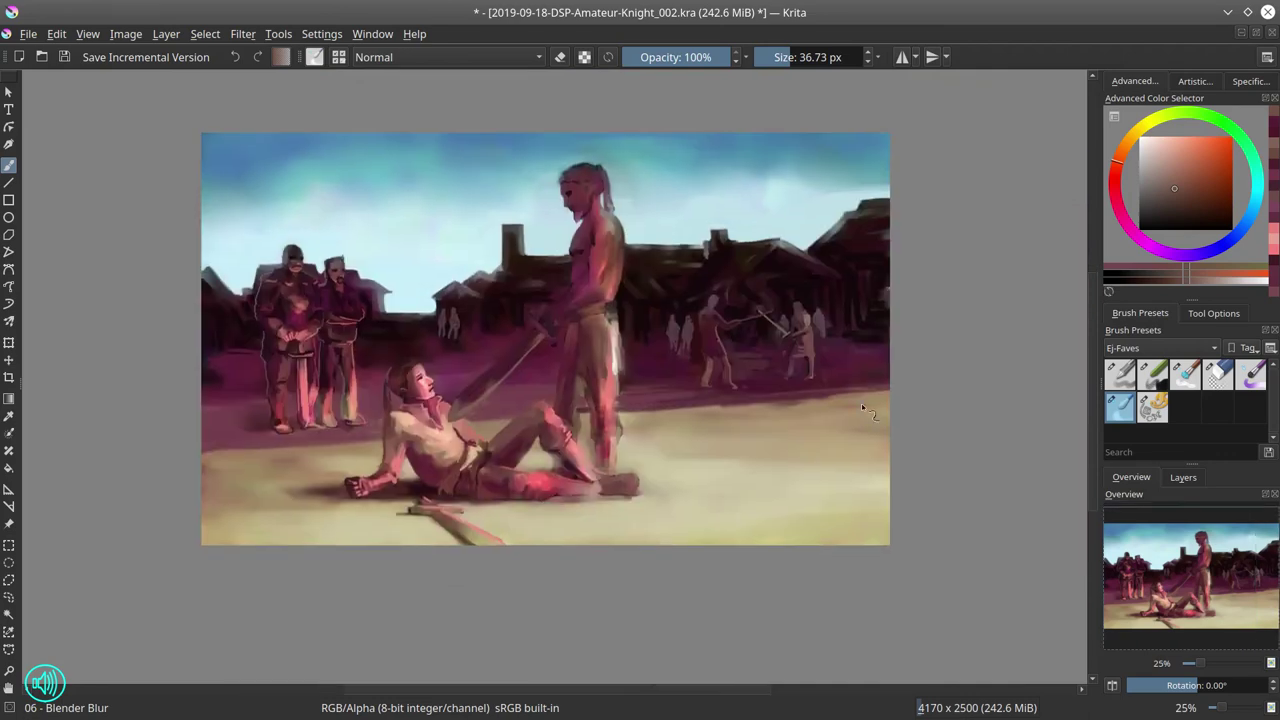
Save the painting with Ctrl+S after the blade touch-ups
{"action": "key", "text": "ctrl+s"}
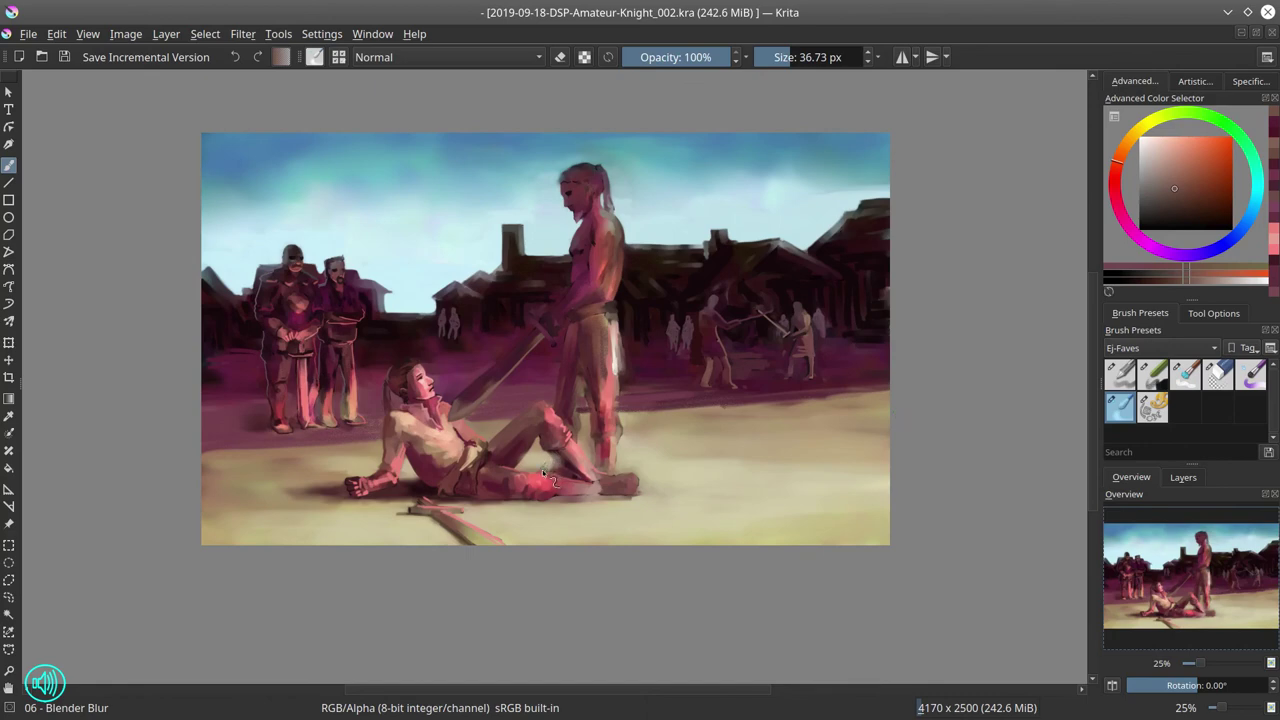
{"action": "scroll", "coordinate": [542, 471], "scroll_direction": "down", "scroll_amount": 4}
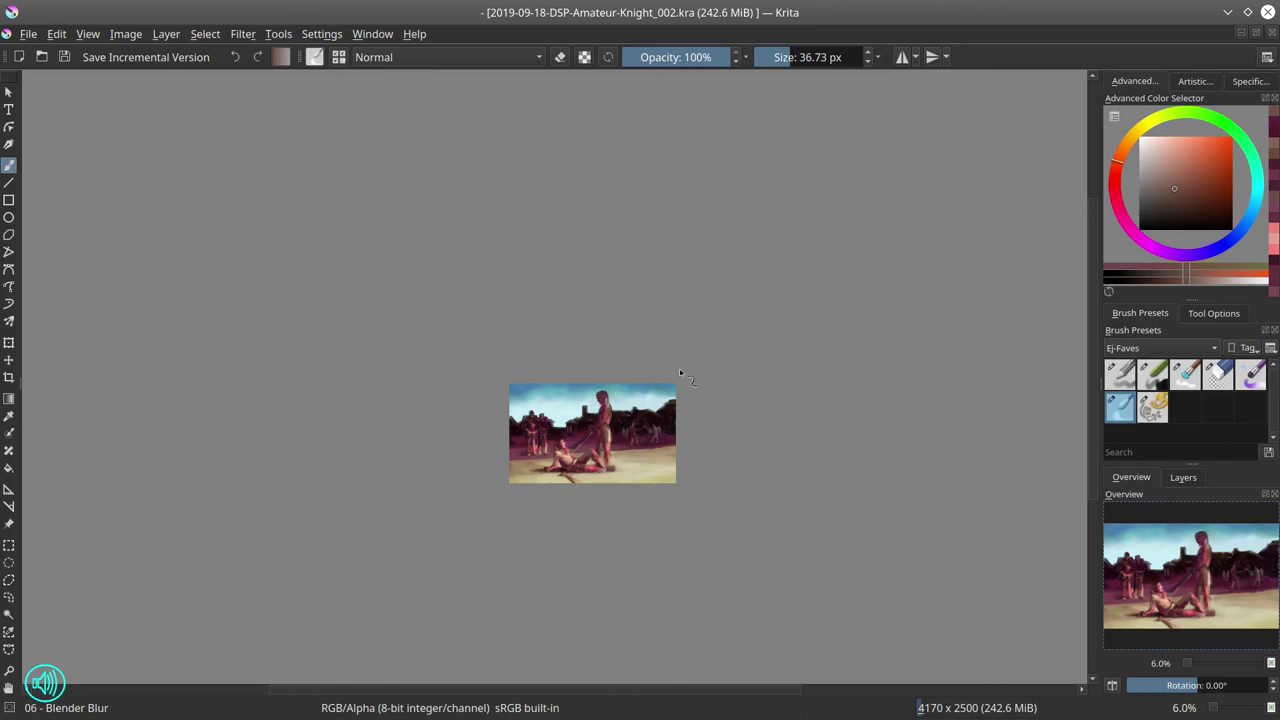
Paint light beige strokes on the standing knight's lower leg
{"action": "scroll", "coordinate": [612, 530], "scroll_direction": "up", "scroll_amount": 10}
{"action": "left_click", "coordinate": [498, 550], "text": "ctrl"}
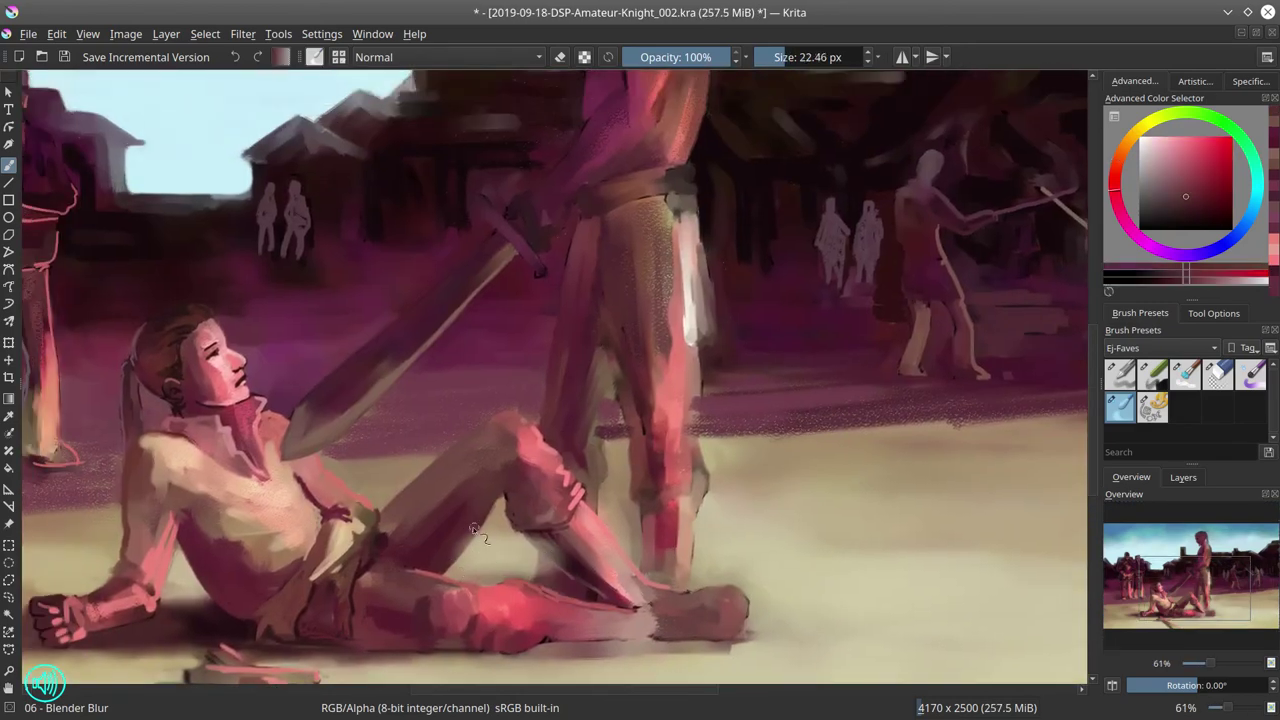
{"action": "key", "text": "slash"}
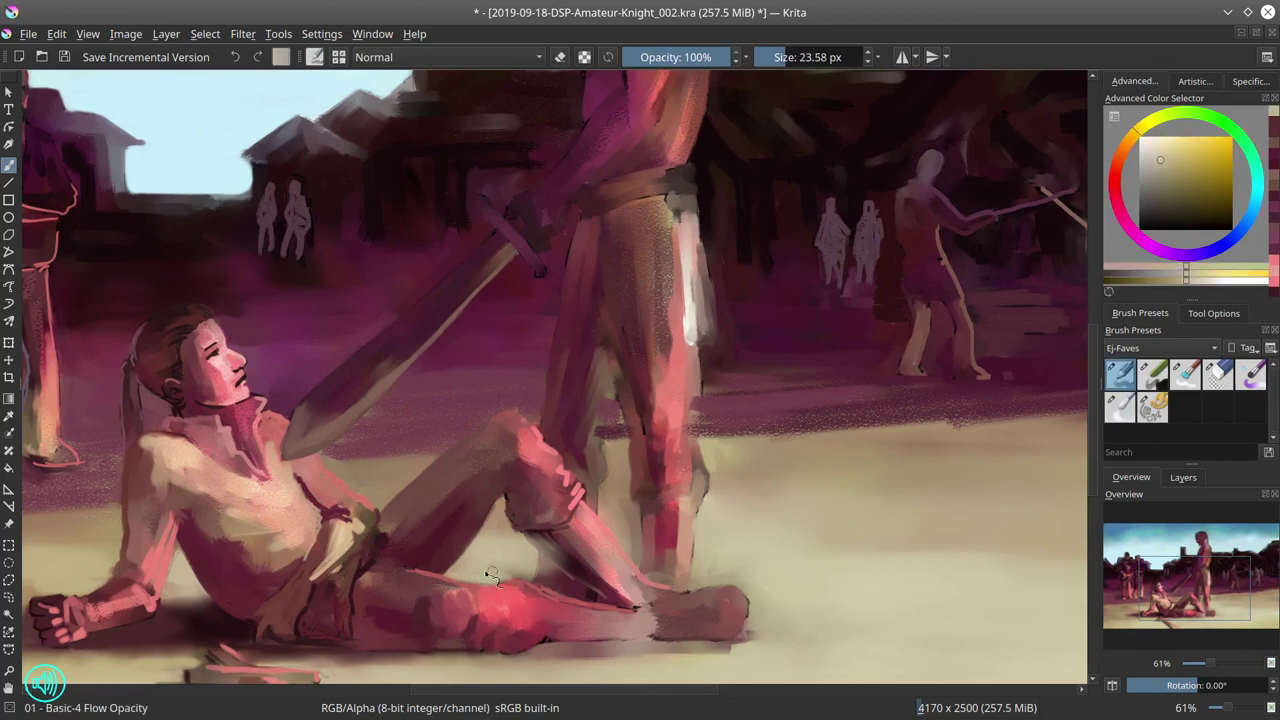
{"action": "left_click", "coordinate": [551, 567], "text": "ctrl"}
{"action": "left_click", "coordinate": [608, 505], "text": "ctrl"}
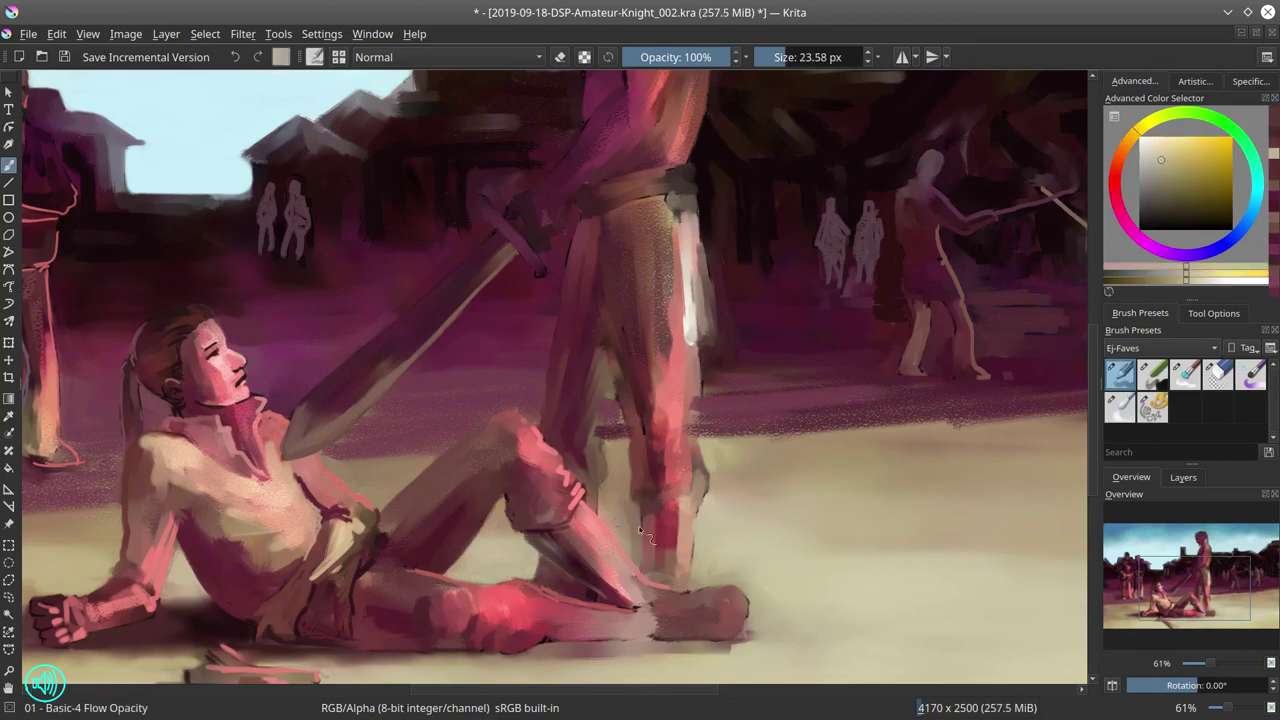
{"action": "left_click_drag", "start_coordinate": [610, 520], "coordinate": [633, 548]}
{"action": "key", "text": "slash"}
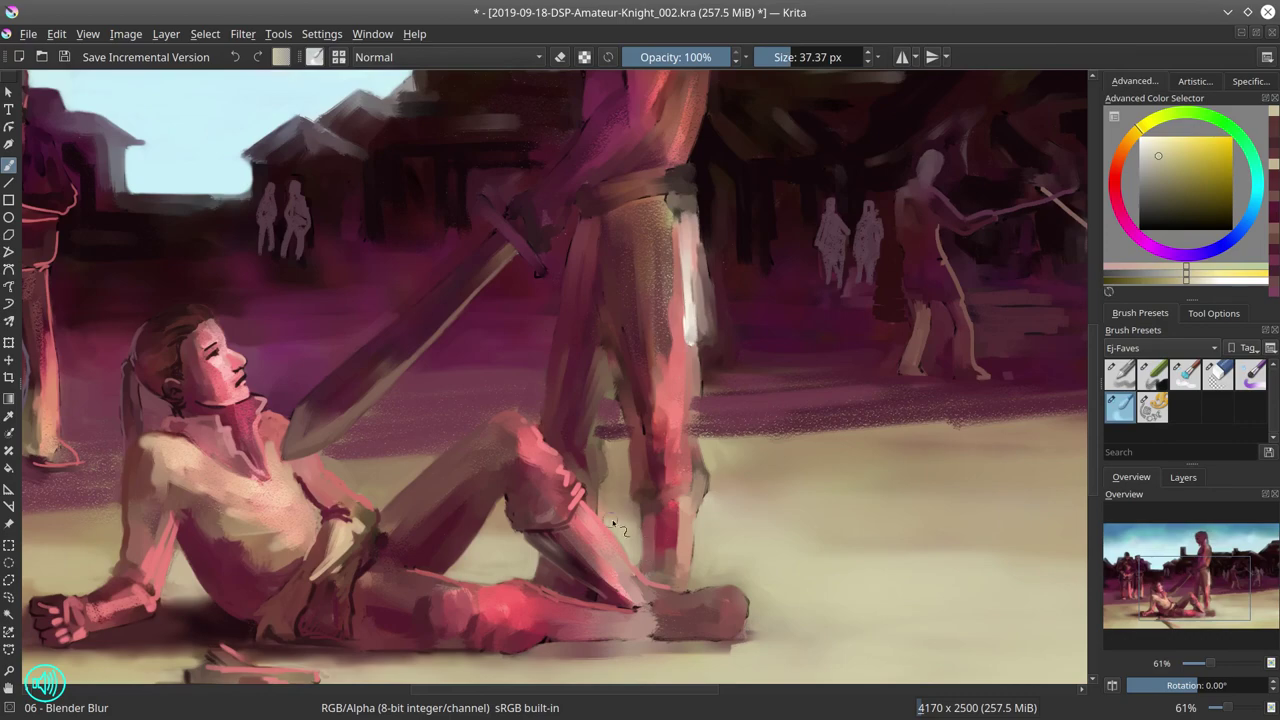
{"action": "key", "text": "slash"}
Rotate the view about eleven degrees, sample dark red and pink, then level the view
{"action": "left_click_drag", "start_coordinate": [829, 466], "coordinate": [757, 492]}
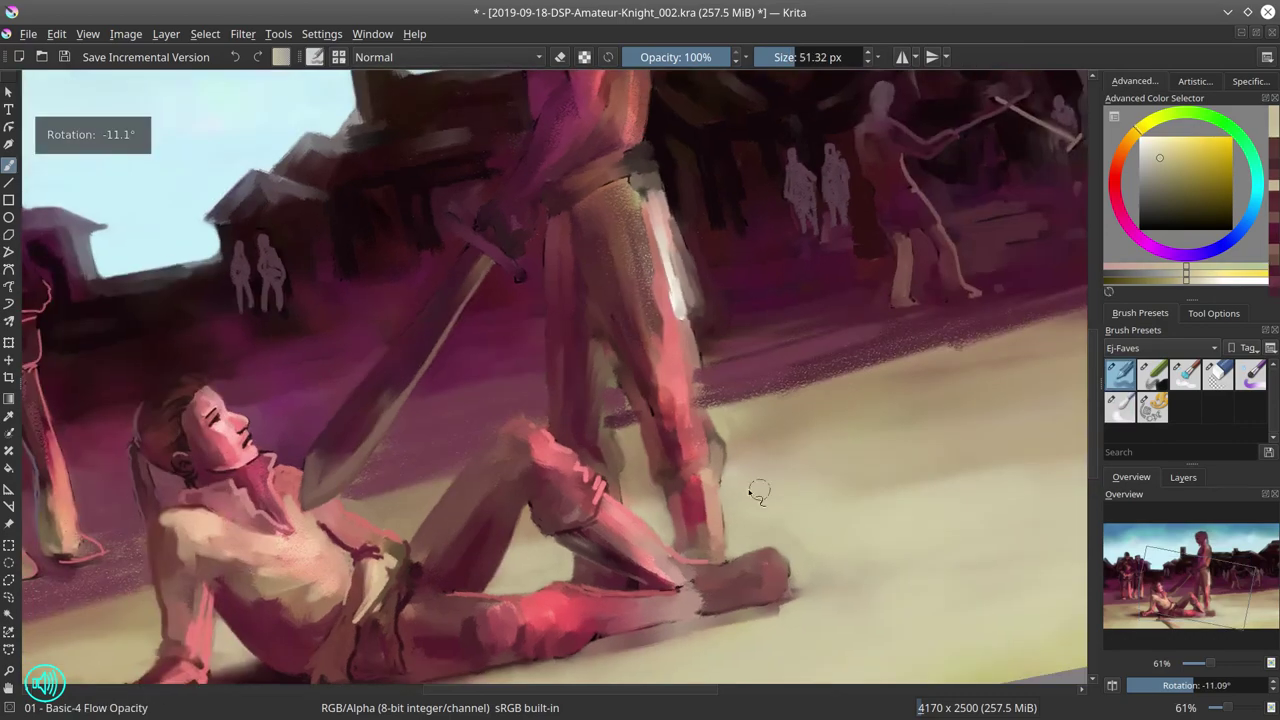
{"action": "scroll", "coordinate": [757, 492], "scroll_direction": "down", "scroll_amount": 5}
{"action": "mouse_move", "coordinate": [457, 509]}
{"action": "left_mouse_down"}
{"action": "mouse_move", "coordinate": [763, 429]}
{"action": "mouse_move", "coordinate": [567, 460]}
{"action": "mouse_move", "coordinate": [720, 422]}
{"action": "mouse_move", "coordinate": [765, 356]}
{"action": "left_mouse_up"}
{"action": "left_click", "coordinate": [567, 460], "text": "ctrl"}
{"action": "left_click", "coordinate": [668, 448], "text": "ctrl"}
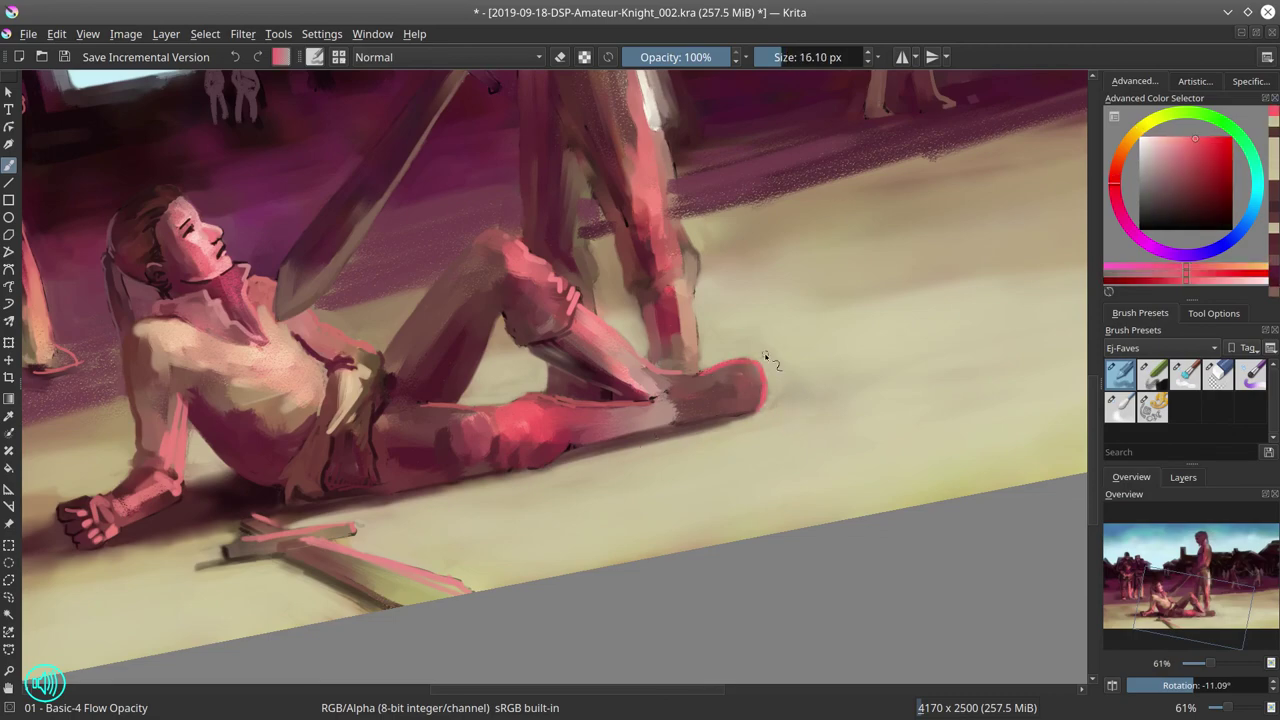
{"action": "key", "text": "5"}
Outline the leg edges and foot in light pink
{"action": "left_click", "coordinate": [600, 420], "text": "ctrl"}
{"action": "scroll", "coordinate": [600, 420], "scroll_direction": "up", "scroll_amount": 3}
{"action": "left_click", "coordinate": [551, 437], "text": "ctrl"}
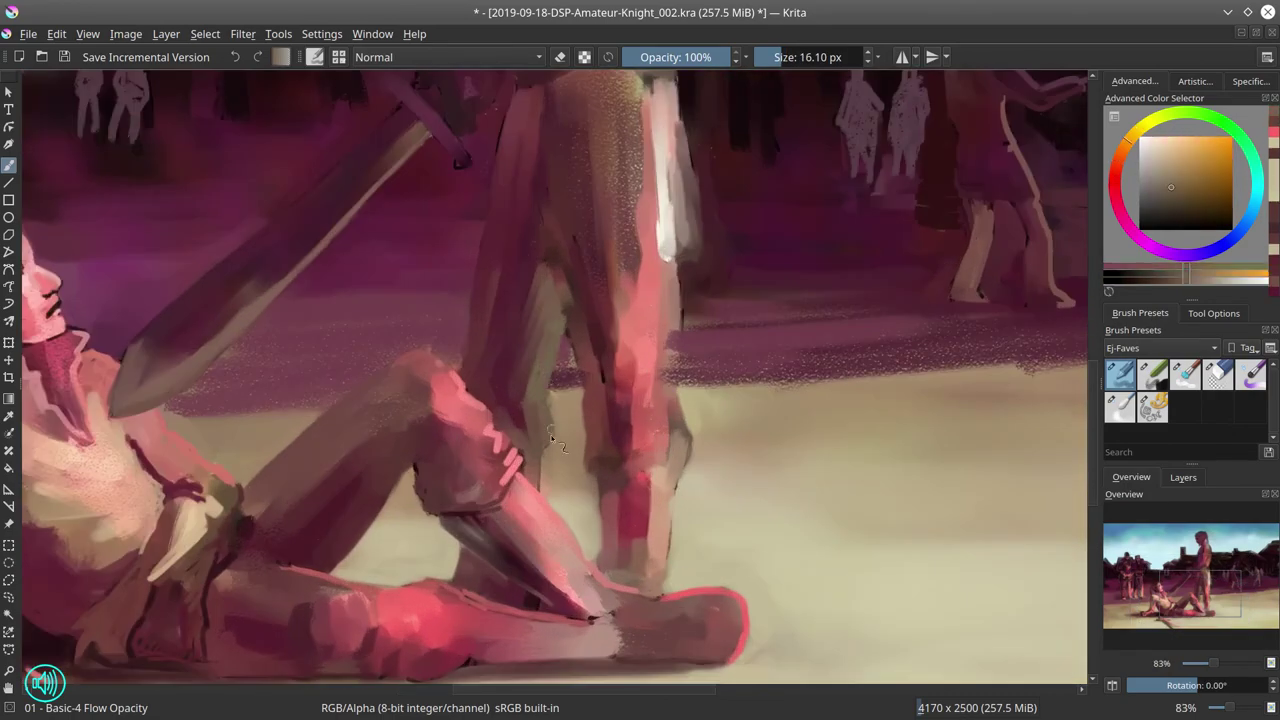
{"action": "left_click", "coordinate": [551, 437], "text": "ctrl"}
{"action": "mouse_move", "coordinate": [556, 420]}
{"action": "left_mouse_down"}
{"action": "mouse_move", "coordinate": [536, 328]}
{"action": "mouse_move", "coordinate": [528, 374]}
{"action": "left_mouse_up"}
{"action": "left_click_drag", "start_coordinate": [672, 366], "coordinate": [675, 376]}
{"action": "left_click_drag", "start_coordinate": [668, 280], "coordinate": [684, 440]}
{"action": "left_click_drag", "start_coordinate": [672, 390], "coordinate": [662, 588]}
Add light strokes along both edges of the standing man's leg with a slightly larger brush
{"action": "scroll", "coordinate": [666, 444], "scroll_direction": "down", "scroll_amount": 5}
{"action": "scroll", "coordinate": [666, 444], "scroll_direction": "up", "scroll_amount": 4}
{"action": "key", "text": "bracketright"}
{"action": "left_click_drag", "start_coordinate": [565, 378], "coordinate": [578, 300]}
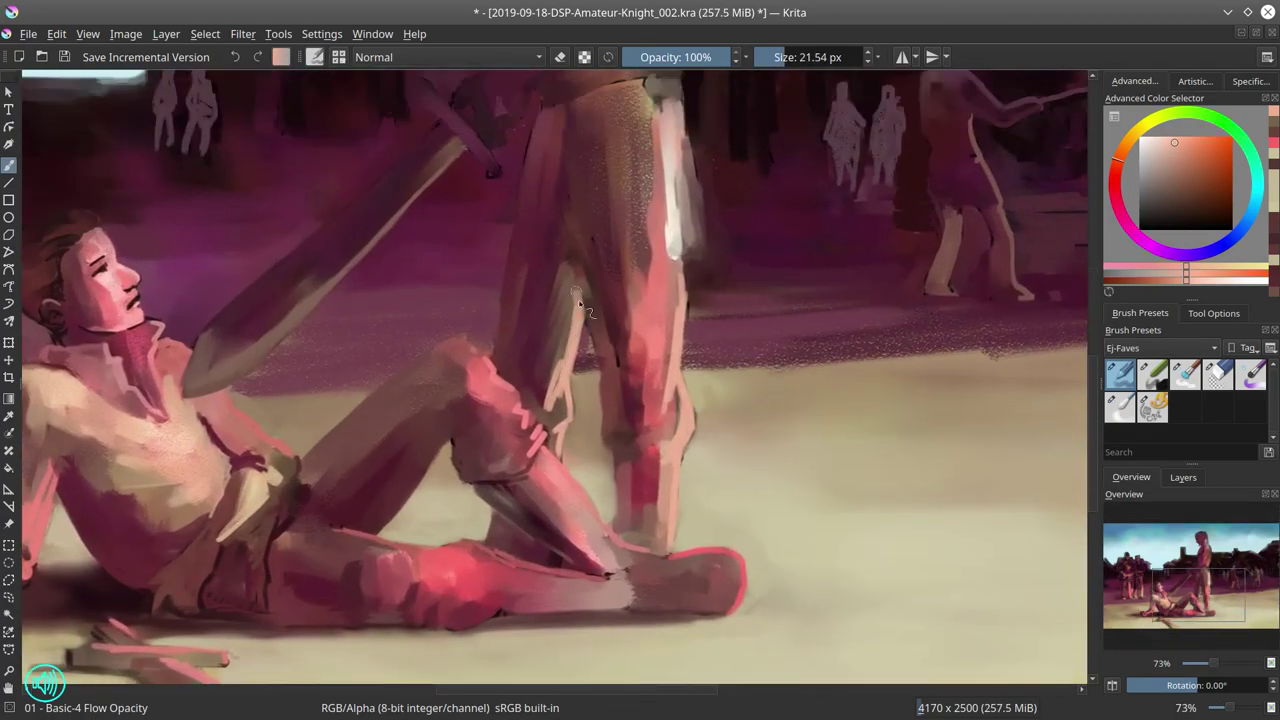
{"action": "left_click_drag", "start_coordinate": [668, 270], "coordinate": [670, 440]}
Deepen the knight's right leg with darker sampled shading in broader strokes
{"action": "left_click", "coordinate": [694, 406], "text": "ctrl"}
{"action": "left_click", "coordinate": [714, 400], "text": "ctrl"}
{"action": "left_click", "coordinate": [630, 458], "text": "ctrl"}
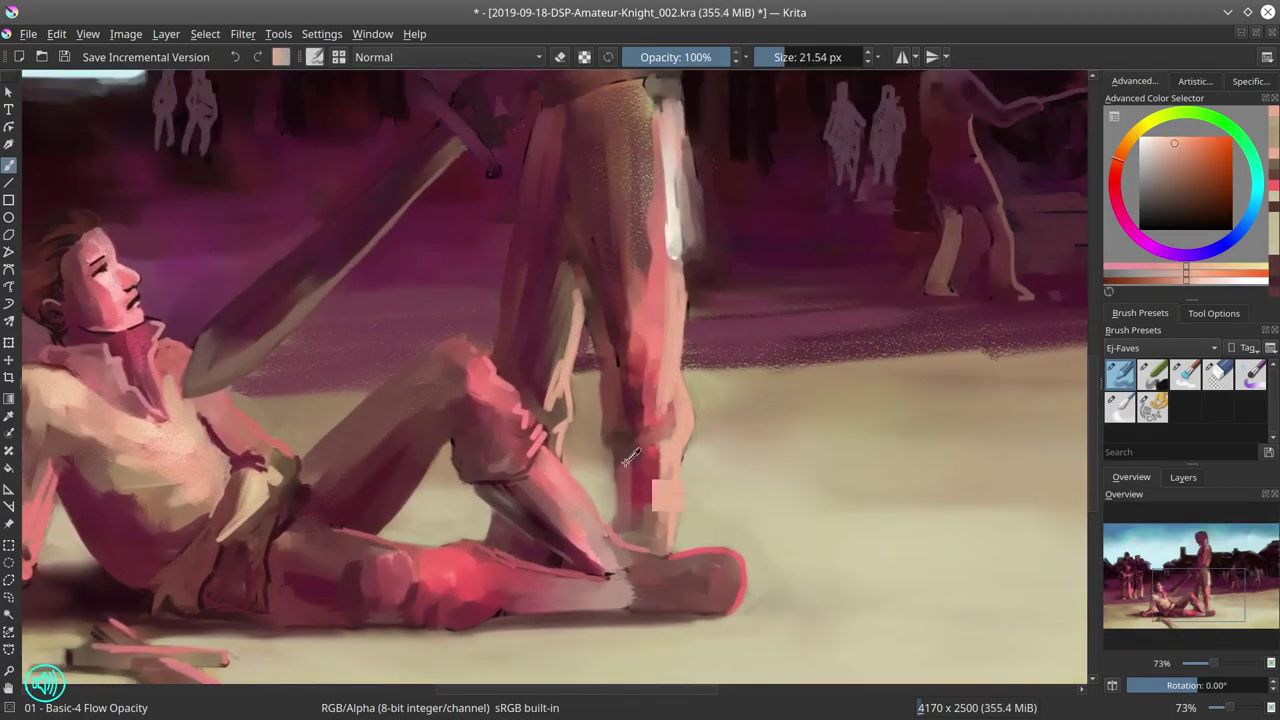
{"action": "left_click", "coordinate": [605, 382], "text": "ctrl"}
{"action": "left_click_drag", "start_coordinate": [605, 382], "coordinate": [590, 522]}
{"action": "key", "text": "bracketright"}
{"action": "key", "text": "bracketright"}
{"action": "key", "text": "bracketright"}
{"action": "left_click_drag", "start_coordinate": [660, 250], "coordinate": [680, 415]}
{"action": "left_click_drag", "start_coordinate": [665, 205], "coordinate": [695, 325]}
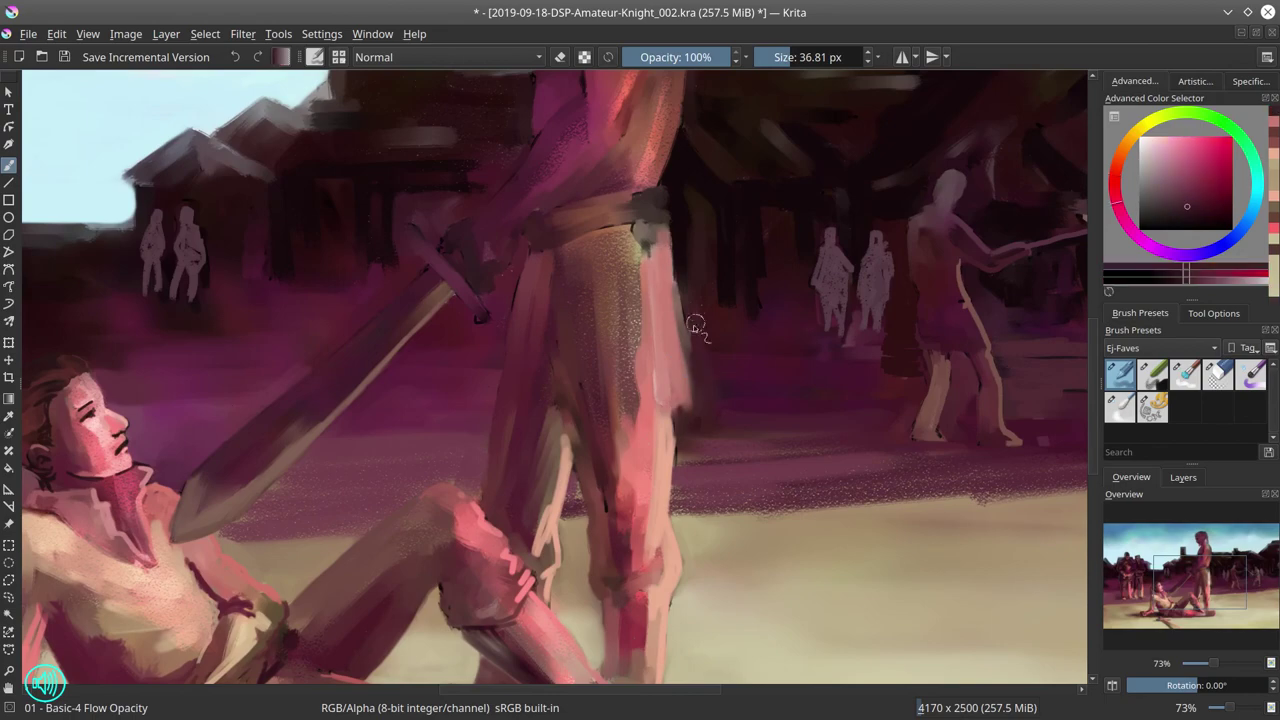
Highlight the sword's upper edge and the knight's arm with a small purple-toned brush
{"action": "left_click", "coordinate": [700, 429], "text": "ctrl"}
{"action": "left_click", "coordinate": [600, 423], "text": "ctrl"}
{"action": "key", "text": "bracketleft"}
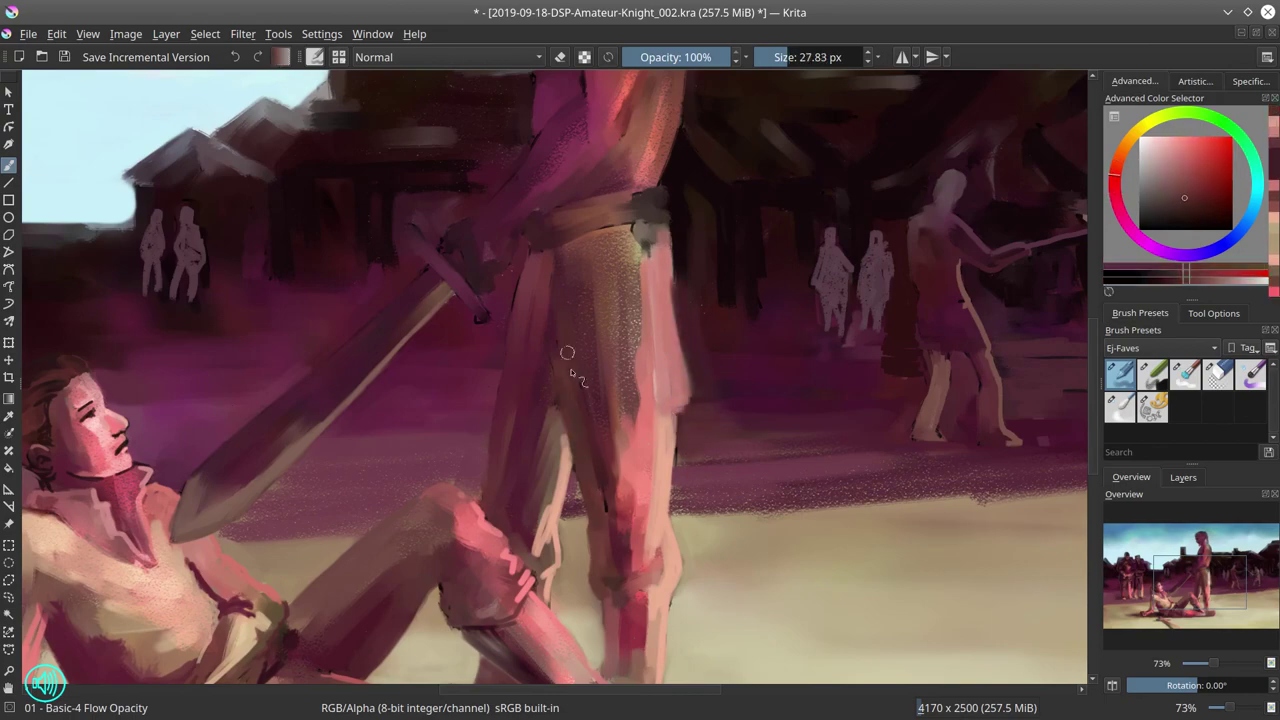
{"action": "left_click", "coordinate": [502, 449], "text": "ctrl"}
{"action": "left_click_drag", "start_coordinate": [502, 449], "coordinate": [972, 559]}
{"action": "key", "text": "bracketleft"}
{"action": "key", "text": "bracketleft"}
{"action": "key", "text": "bracketleft"}
{"action": "key", "text": "bracketleft"}
{"action": "mouse_move", "coordinate": [984, 367]}
{"action": "left_mouse_down"}
{"action": "mouse_move", "coordinate": [804, 367]}
{"action": "mouse_move", "coordinate": [760, 585]}
{"action": "left_mouse_up"}
{"action": "left_click_drag", "start_coordinate": [715, 490], "coordinate": [852, 322]}
{"action": "key", "text": "bracketleft"}
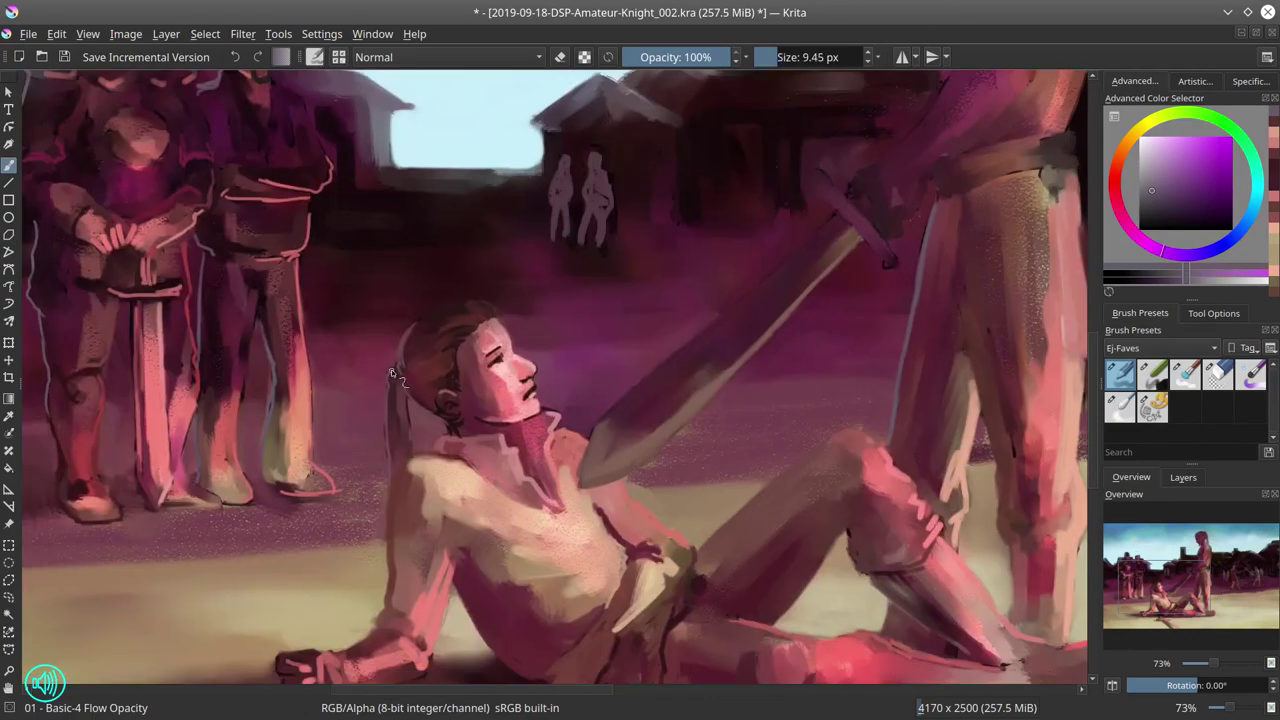
{"action": "left_click_drag", "start_coordinate": [746, 575], "coordinate": [556, 545]}
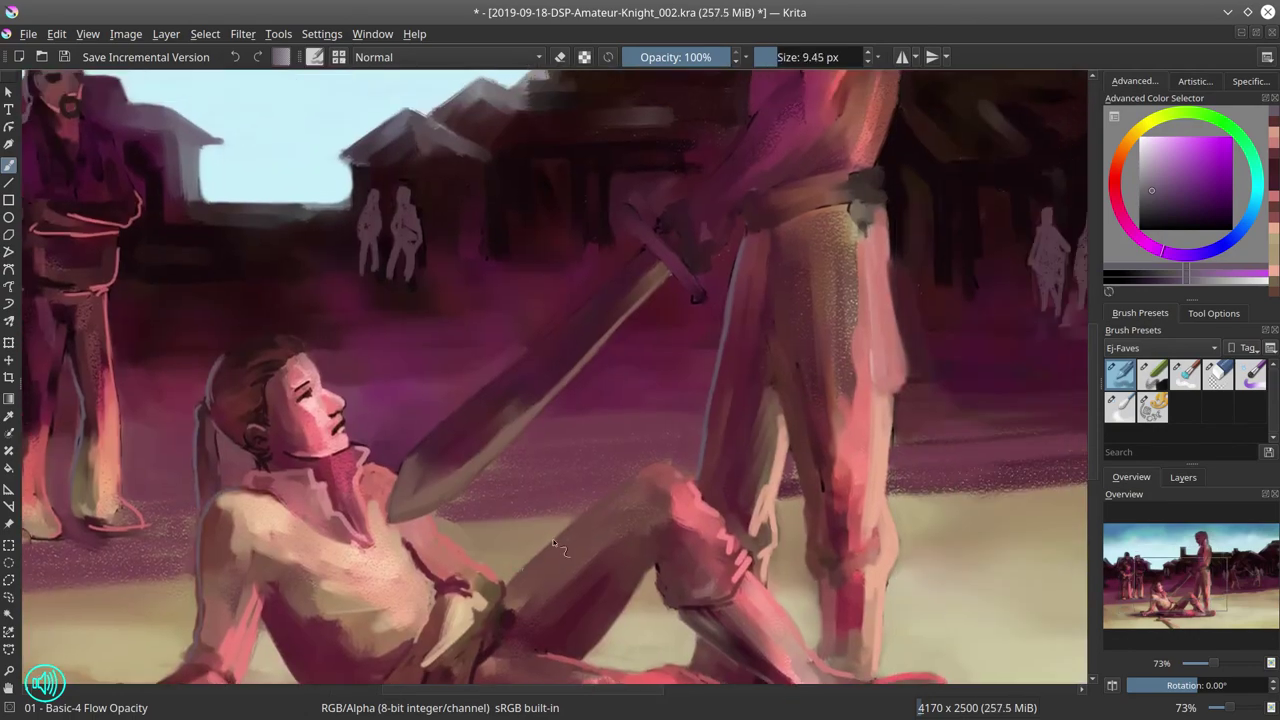
{"action": "mouse_move", "coordinate": [410, 456]}
{"action": "left_mouse_down"}
{"action": "mouse_move", "coordinate": [608, 292]}
{"action": "mouse_move", "coordinate": [632, 205]}
{"action": "mouse_move", "coordinate": [507, 375]}
{"action": "mouse_move", "coordinate": [669, 241]}
{"action": "left_mouse_up"}
{"action": "scroll", "coordinate": [669, 241], "scroll_direction": "down", "scroll_amount": 5}
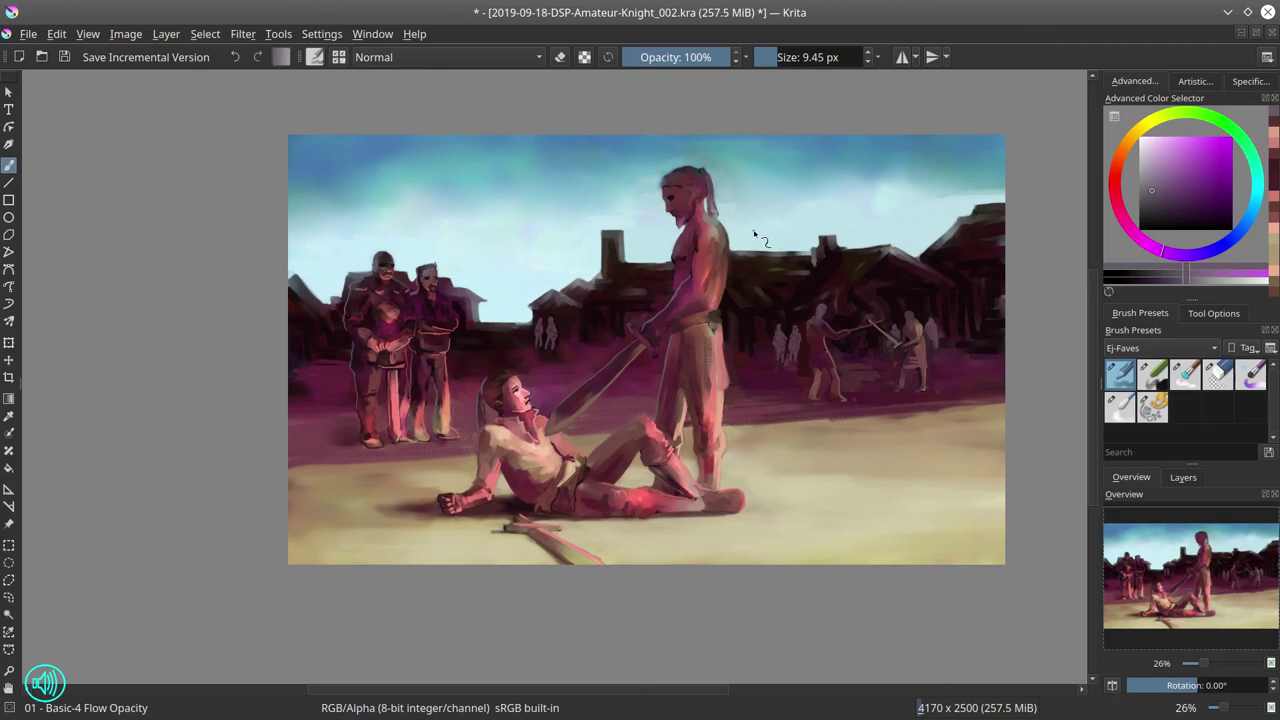
Save the painting, then zoom out and back in on the standing knight
{"action": "left_click", "coordinate": [66, 57]}
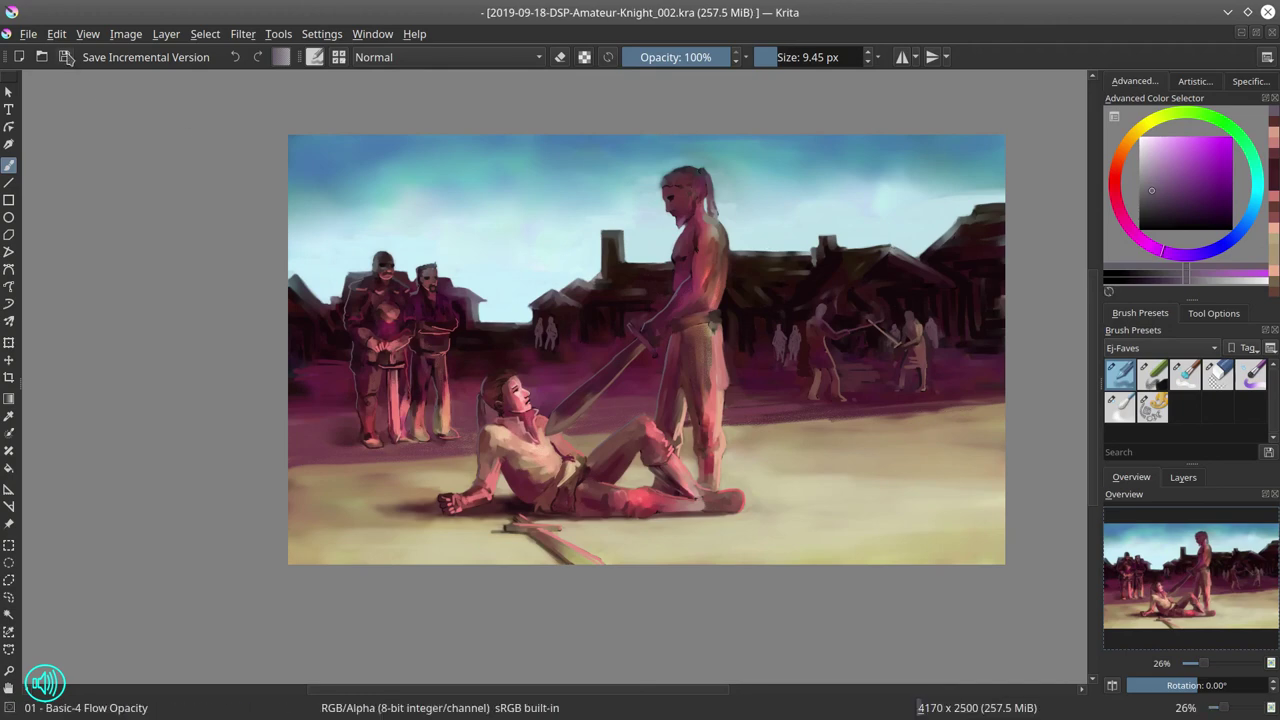
{"action": "scroll", "coordinate": [463, 233], "scroll_direction": "down", "scroll_amount": 2}
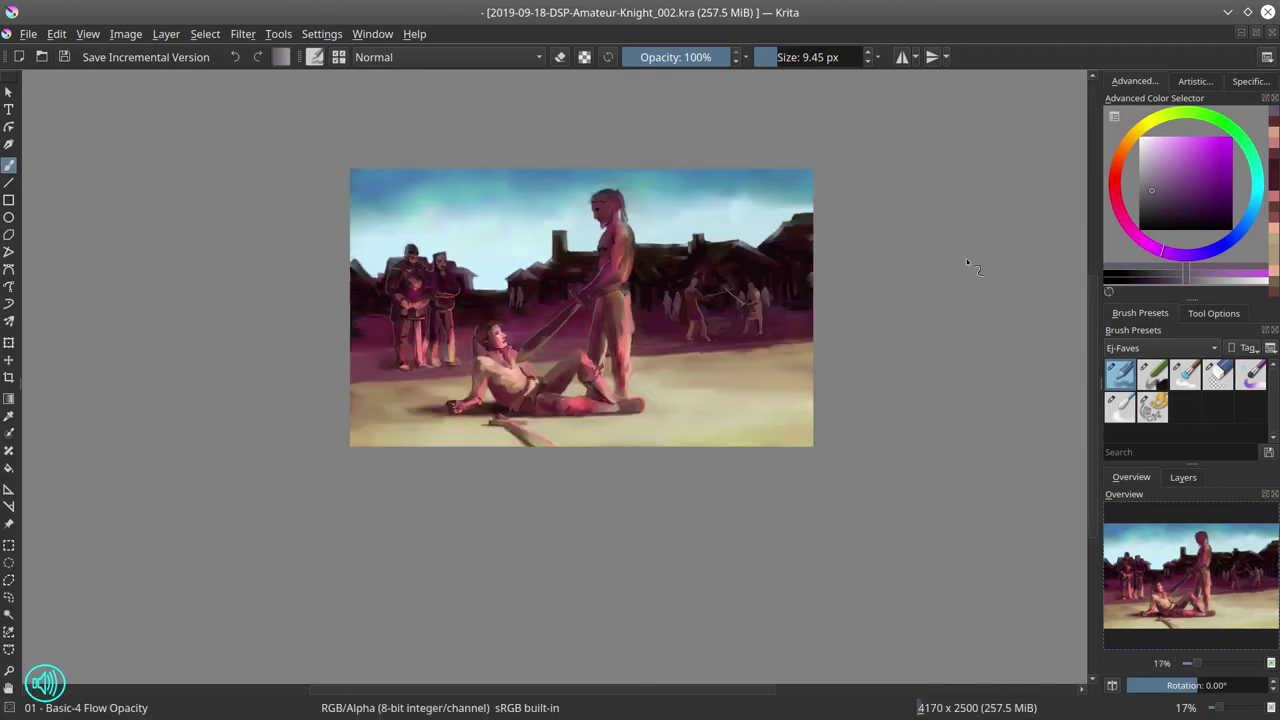
{"action": "scroll", "coordinate": [966, 258], "scroll_direction": "down", "scroll_amount": 3}
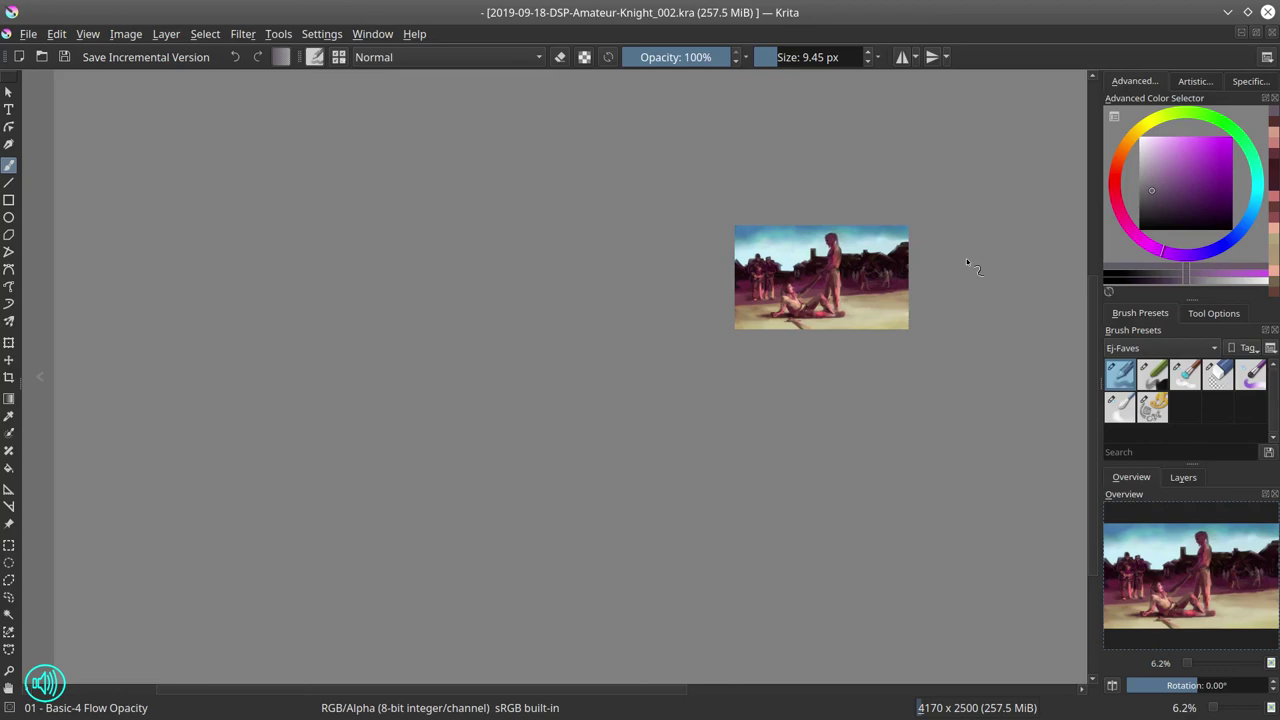
{"action": "scroll", "coordinate": [796, 260], "scroll_direction": "up", "scroll_amount": 10}
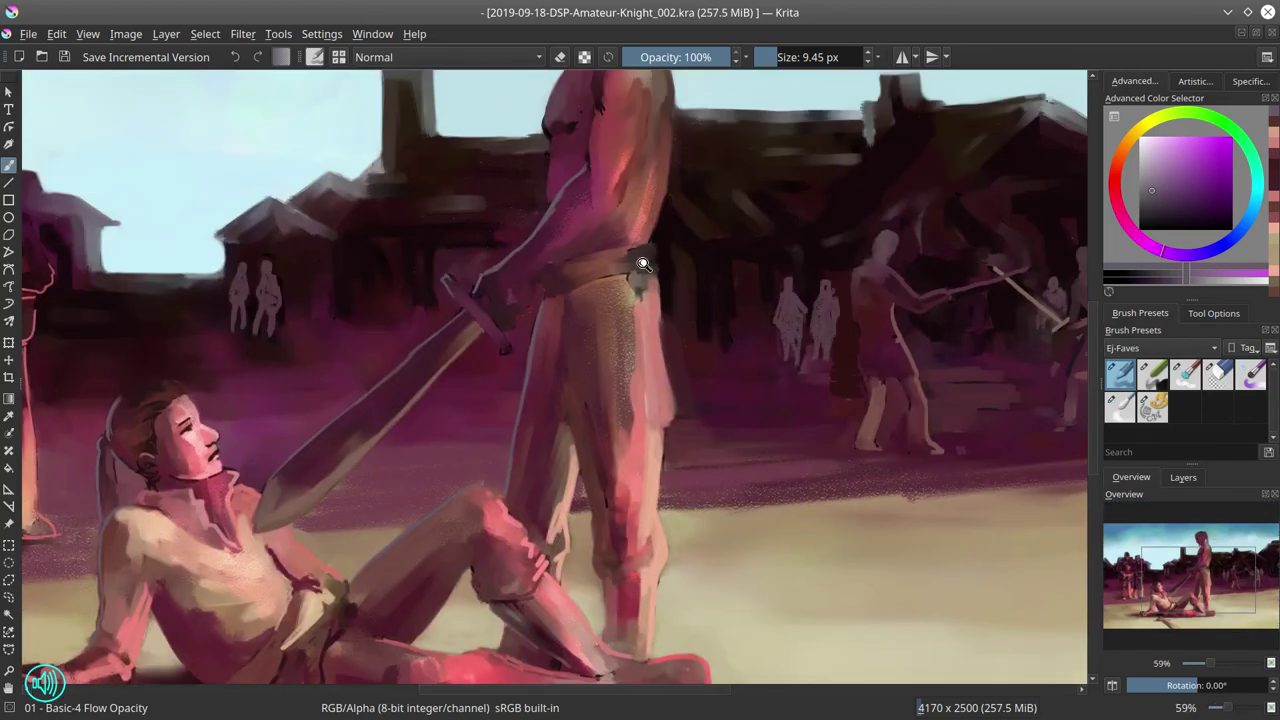
Dab a pink-red stroke near the sword hilt and shrink the brush to about 9 px
{"action": "left_click", "coordinate": [600, 241], "text": "ctrl"}
{"action": "left_click", "coordinate": [515, 335]}
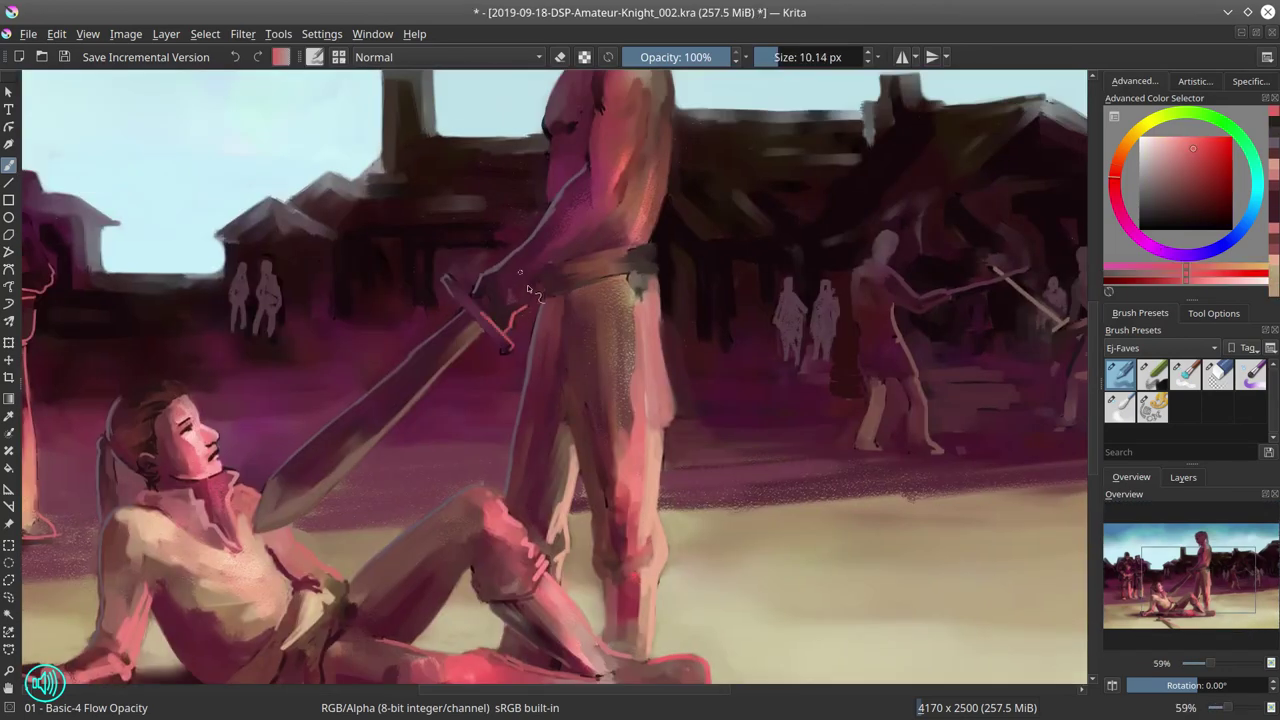
{"action": "left_click_drag", "start_coordinate": [598, 220], "coordinate": [570, 300]}
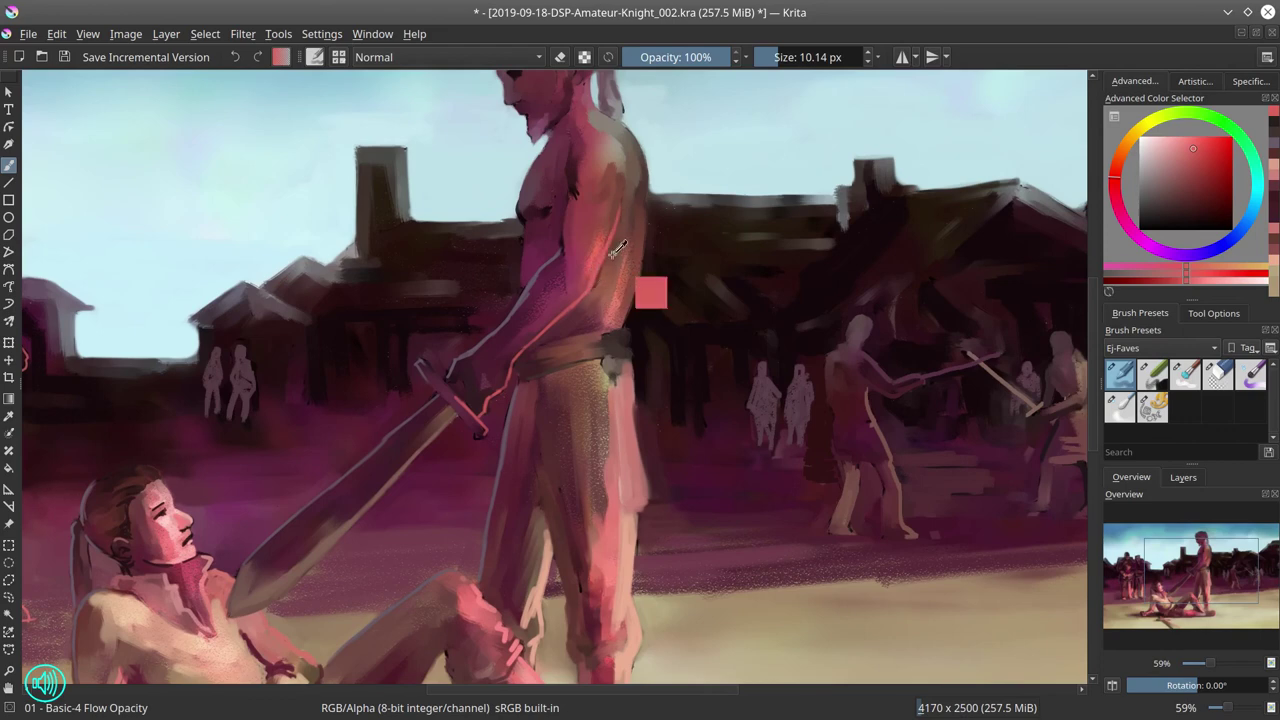
{"action": "left_click", "coordinate": [618, 247], "text": "ctrl"}
{"action": "left_click_drag", "start_coordinate": [670, 262], "coordinate": [645, 225]}
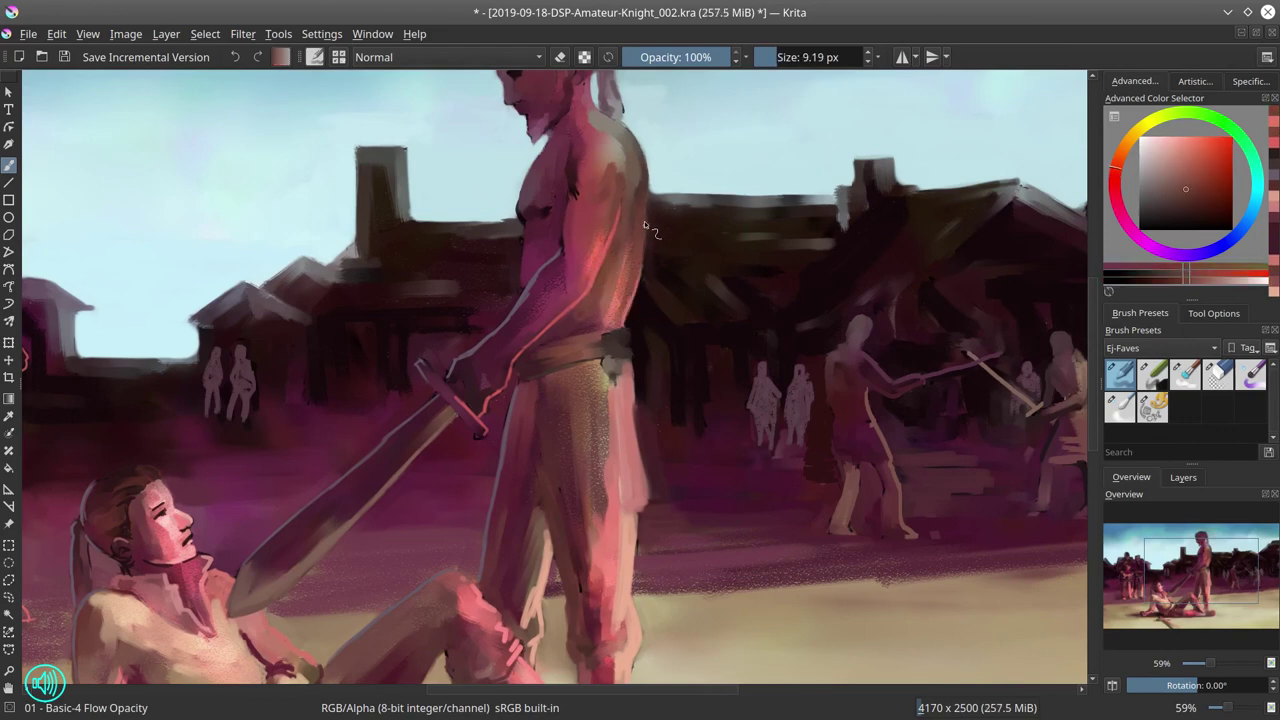
Paint dark vertical strokes down the knight's hip and thigh below the belt
{"action": "left_click", "coordinate": [658, 210], "text": "ctrl"}
{"action": "left_click", "coordinate": [620, 330], "text": "ctrl"}
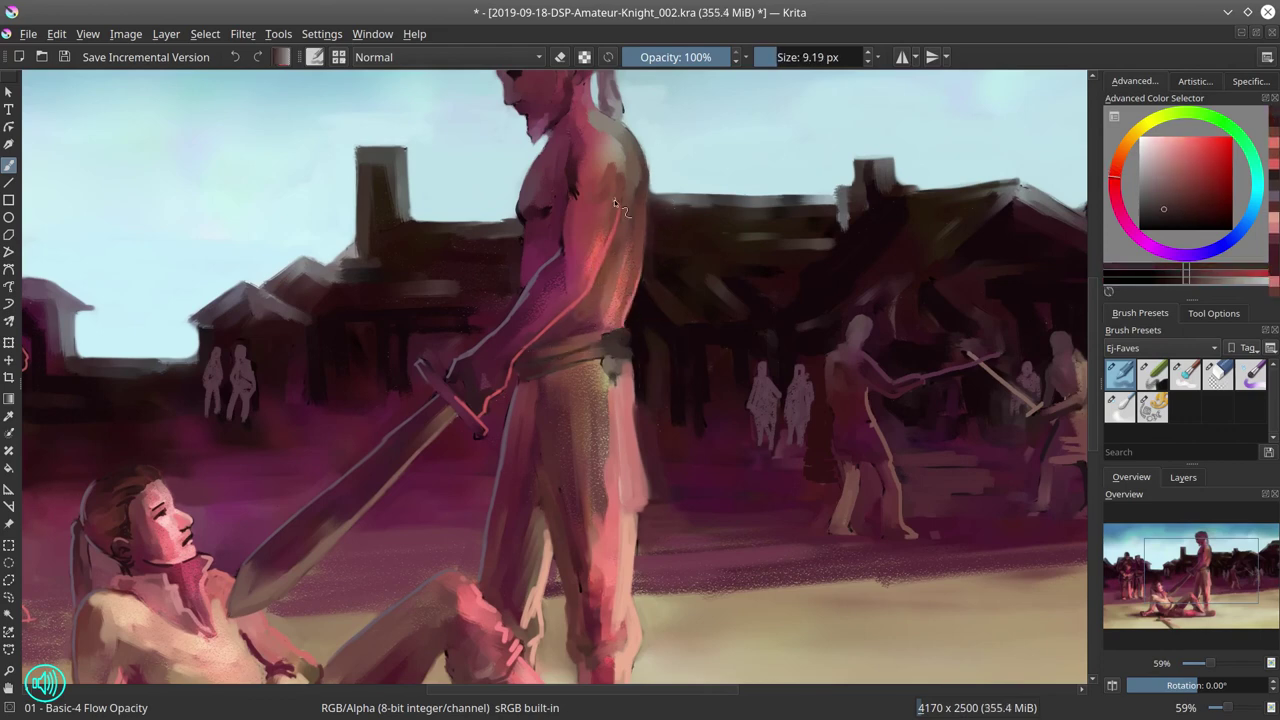
{"action": "left_click", "coordinate": [617, 353], "text": "ctrl"}
{"action": "left_click_drag", "start_coordinate": [606, 360], "coordinate": [610, 500]}
{"action": "left_click_drag", "start_coordinate": [618, 440], "coordinate": [636, 505]}
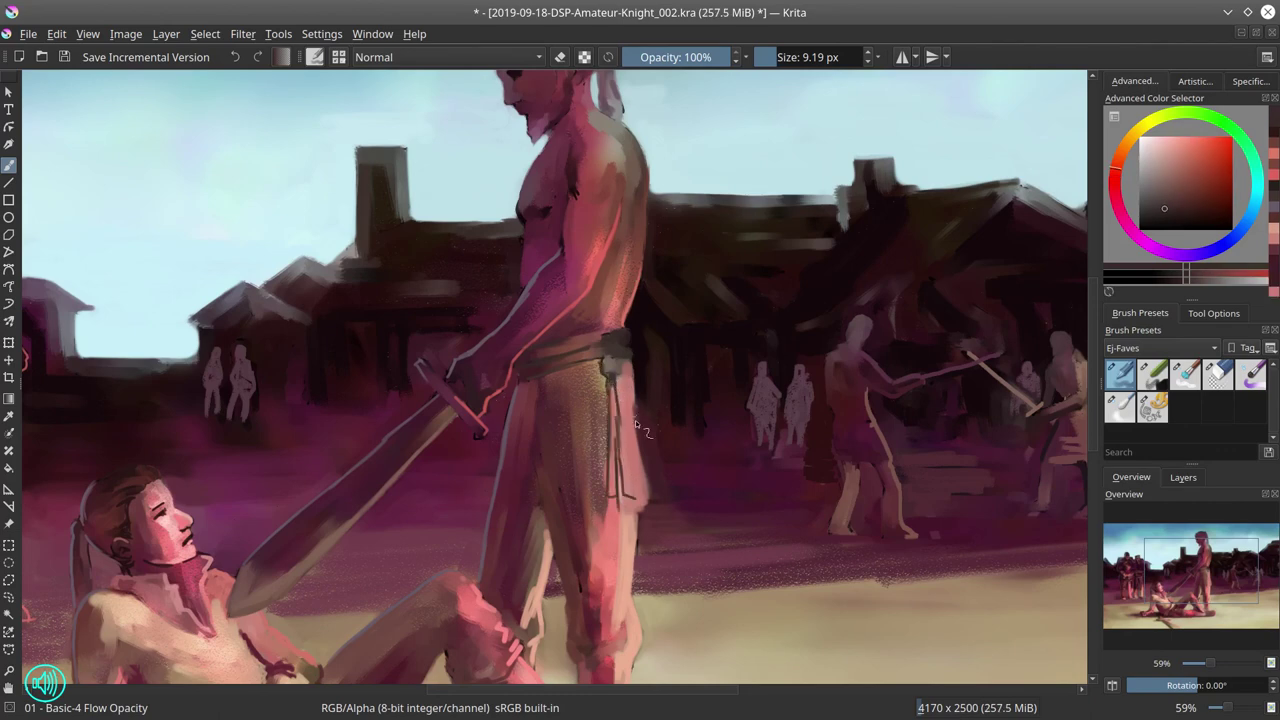
{"action": "left_click_drag", "start_coordinate": [634, 378], "coordinate": [628, 470]}
{"action": "left_click_drag", "start_coordinate": [630, 410], "coordinate": [620, 500]}
{"action": "left_click_drag", "start_coordinate": [608, 455], "coordinate": [636, 518]}
Blend the belt, thigh and lower belt flap with the Blender Textured Soft brush
{"action": "left_click", "coordinate": [1185, 373]}
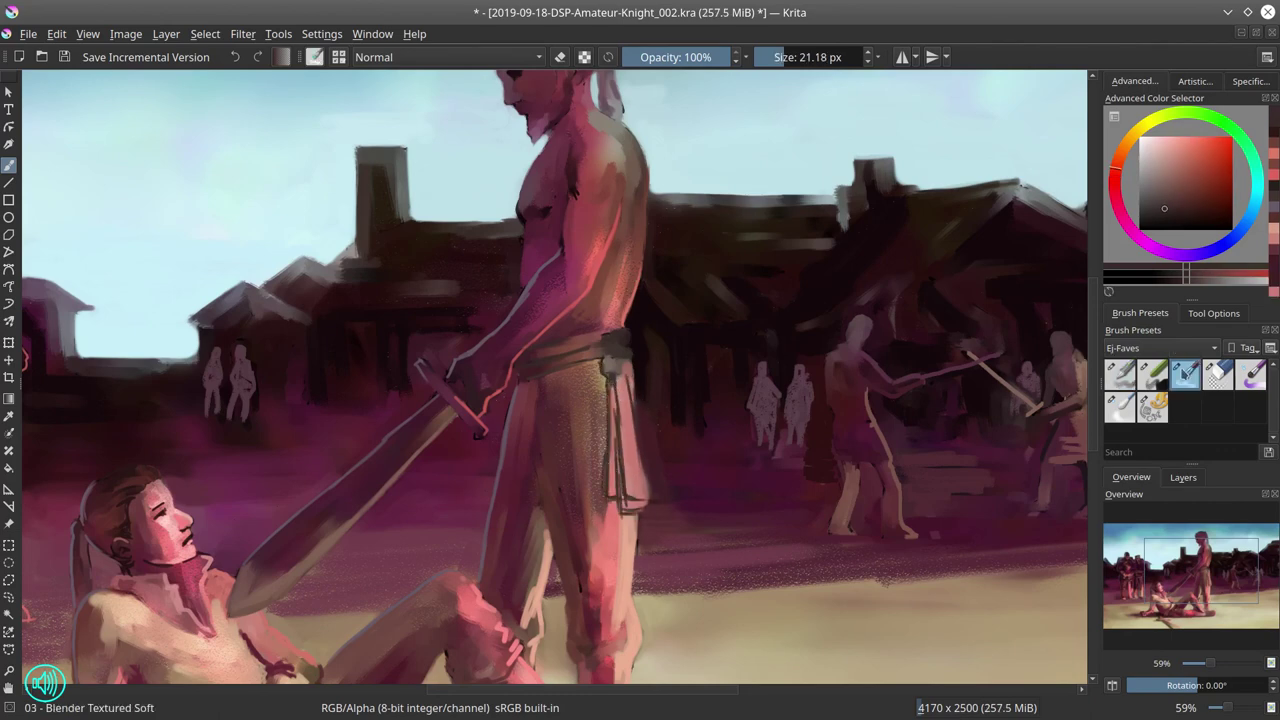
{"action": "key", "text": "bracketright"}
{"action": "mouse_move", "coordinate": [604, 355]}
{"action": "left_mouse_down"}
{"action": "mouse_move", "coordinate": [630, 372]}
{"action": "mouse_move", "coordinate": [608, 465]}
{"action": "left_mouse_up"}
{"action": "mouse_move", "coordinate": [612, 385]}
{"action": "left_mouse_down"}
{"action": "mouse_move", "coordinate": [625, 500]}
{"action": "mouse_move", "coordinate": [652, 470]}
{"action": "mouse_move", "coordinate": [645, 515]}
{"action": "mouse_move", "coordinate": [640, 505]}
{"action": "left_mouse_up"}
{"action": "left_click_drag", "start_coordinate": [605, 455], "coordinate": [608, 500]}
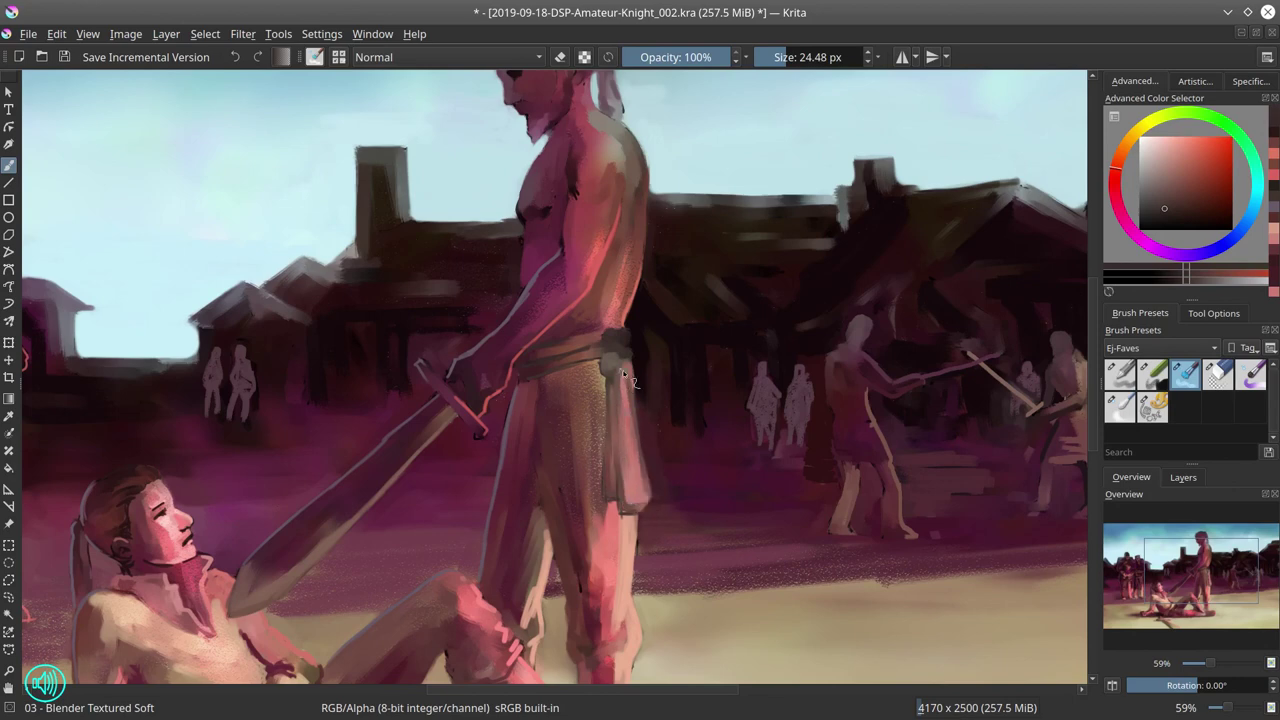
Paint light peach strokes over the thigh with Basic-4 Flow Opacity, shrinking to about 10 px
{"action": "key", "text": "slash"}
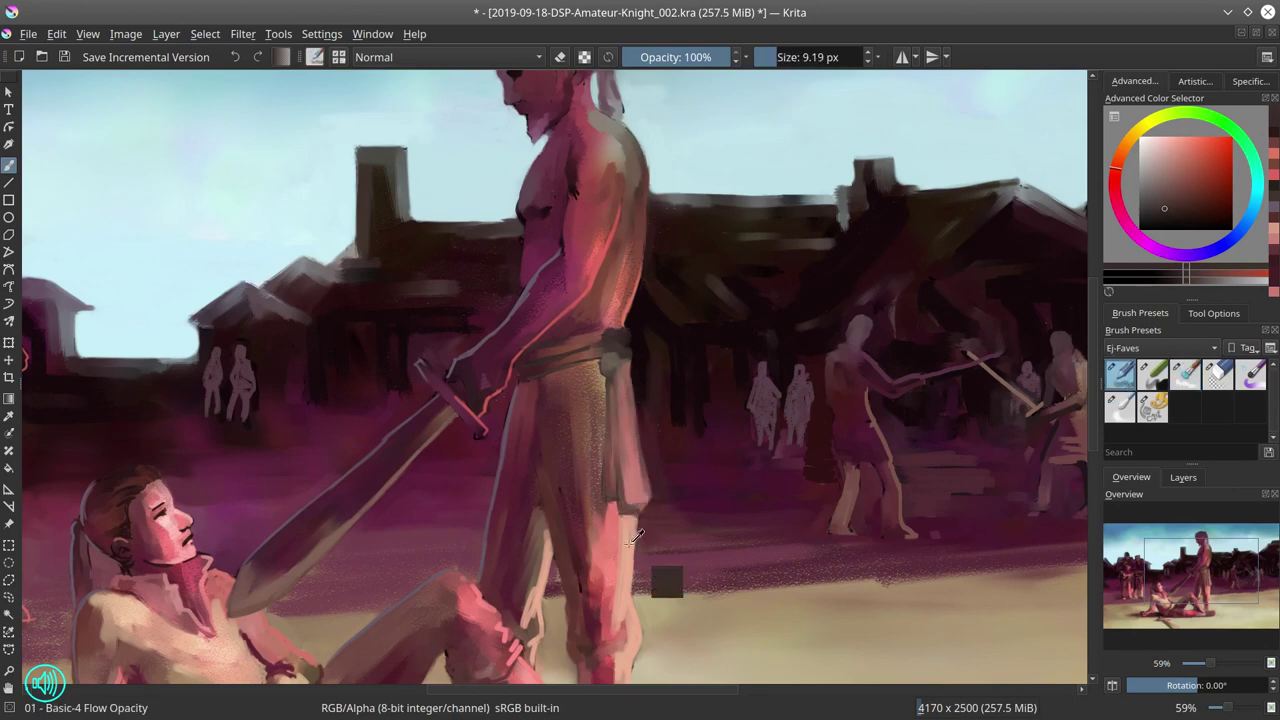
{"action": "left_click", "coordinate": [637, 500], "text": "ctrl"}
{"action": "left_click_drag", "start_coordinate": [630, 395], "coordinate": [635, 500]}
{"action": "key", "text": "bracketleft"}
{"action": "key", "text": "bracketleft"}
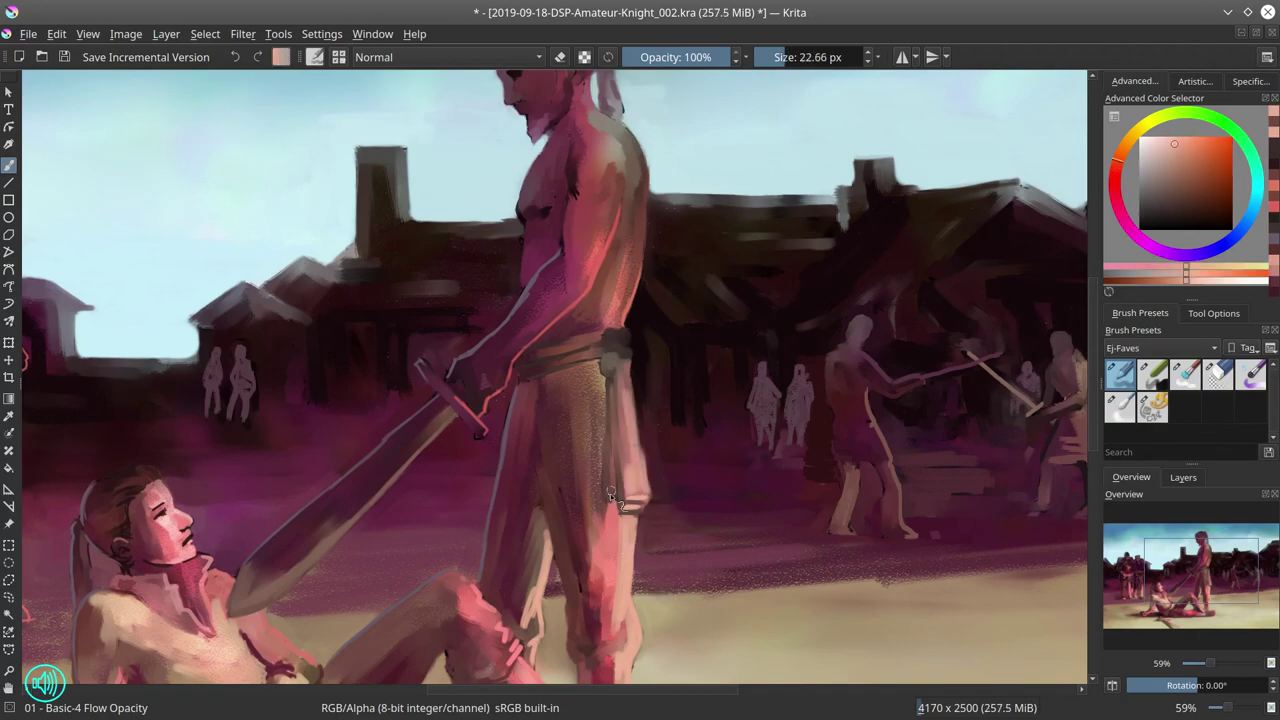
{"action": "left_click_drag", "start_coordinate": [615, 450], "coordinate": [615, 510]}
{"action": "mouse_move", "coordinate": [625, 352]}
{"action": "left_mouse_down"}
{"action": "mouse_move", "coordinate": [638, 345]}
{"action": "mouse_move", "coordinate": [640, 445]}
{"action": "left_mouse_up"}
{"action": "key", "text": "bracketleft"}
{"action": "key", "text": "bracketleft"}
{"action": "left_click_drag", "start_coordinate": [635, 395], "coordinate": [640, 470]}
Sample pink shoulder tones at about 21 px and blend the ponytail end into the shoulder
{"action": "scroll", "coordinate": [548, 470], "scroll_direction": "up", "scroll_amount": 3}
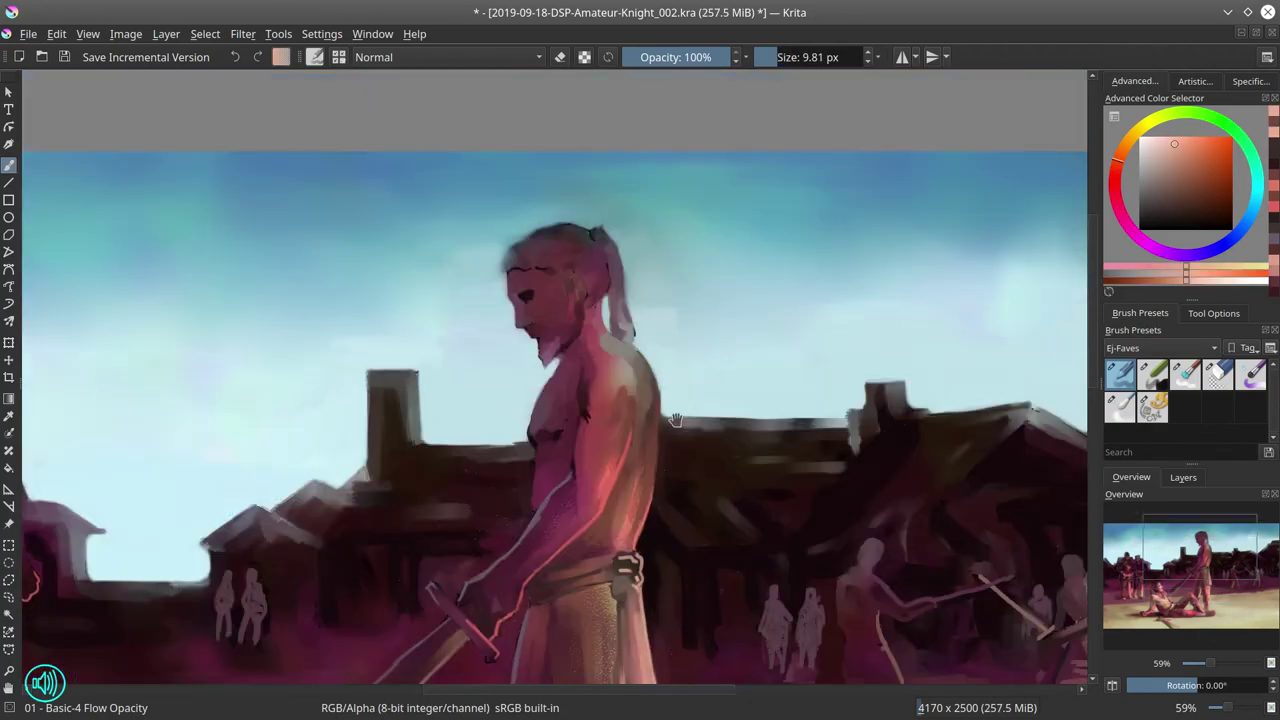
{"action": "left_click", "coordinate": [555, 465], "text": "ctrl"}
{"action": "key", "text": "bracketright"}
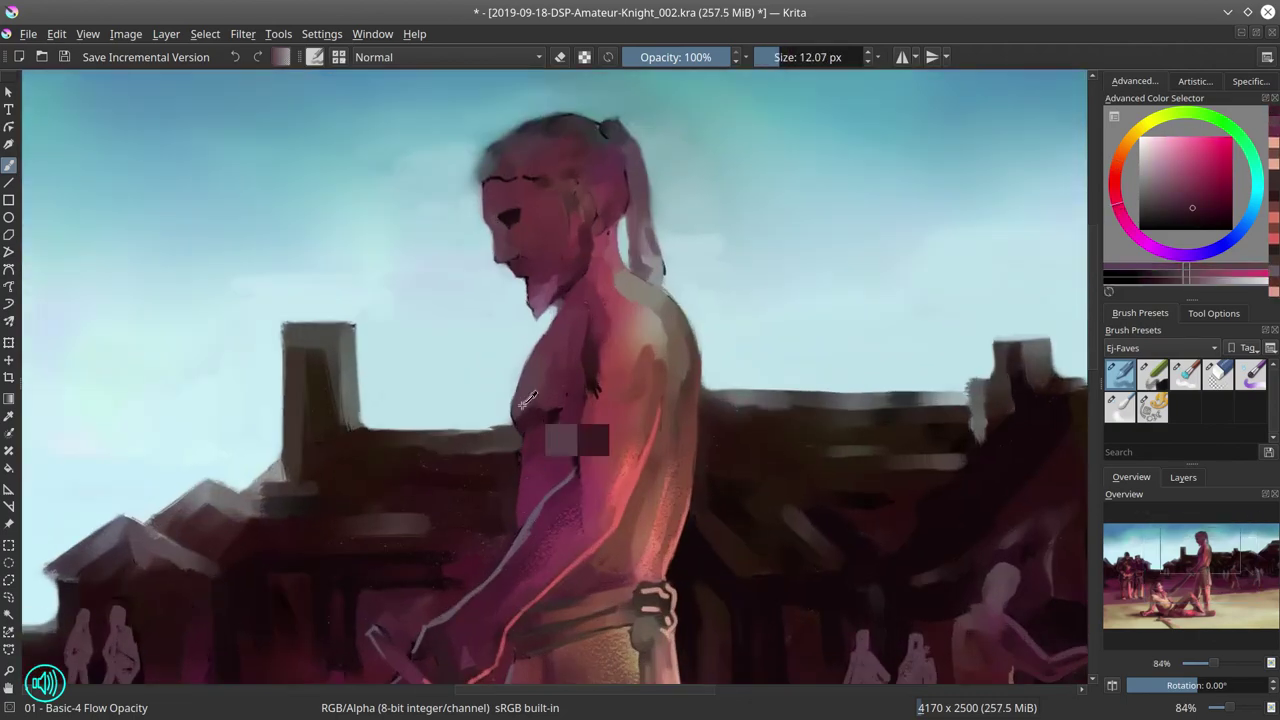
{"action": "left_click_drag", "start_coordinate": [556, 410], "coordinate": [537, 468]}
{"action": "left_click", "coordinate": [503, 482], "text": "ctrl"}
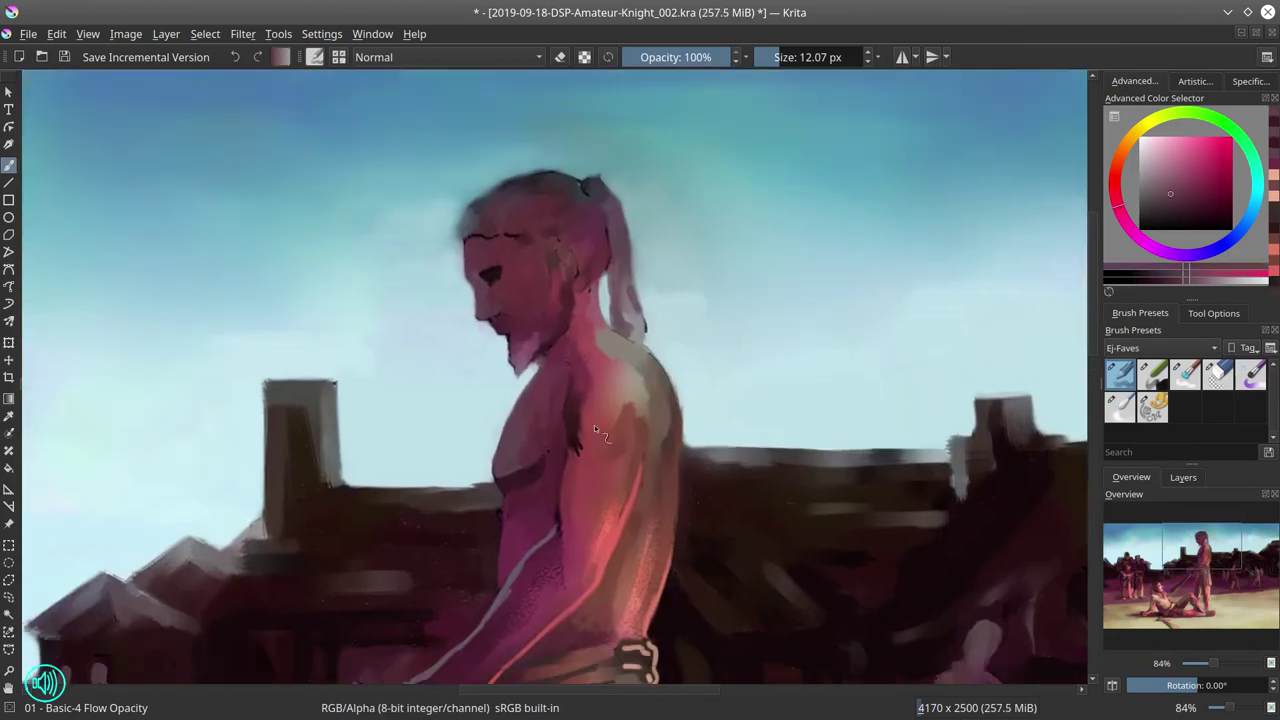
{"action": "left_click", "coordinate": [594, 425], "text": "ctrl"}
{"action": "left_click", "coordinate": [585, 425], "text": "ctrl"}
{"action": "left_click_drag", "start_coordinate": [589, 404], "coordinate": [574, 436]}
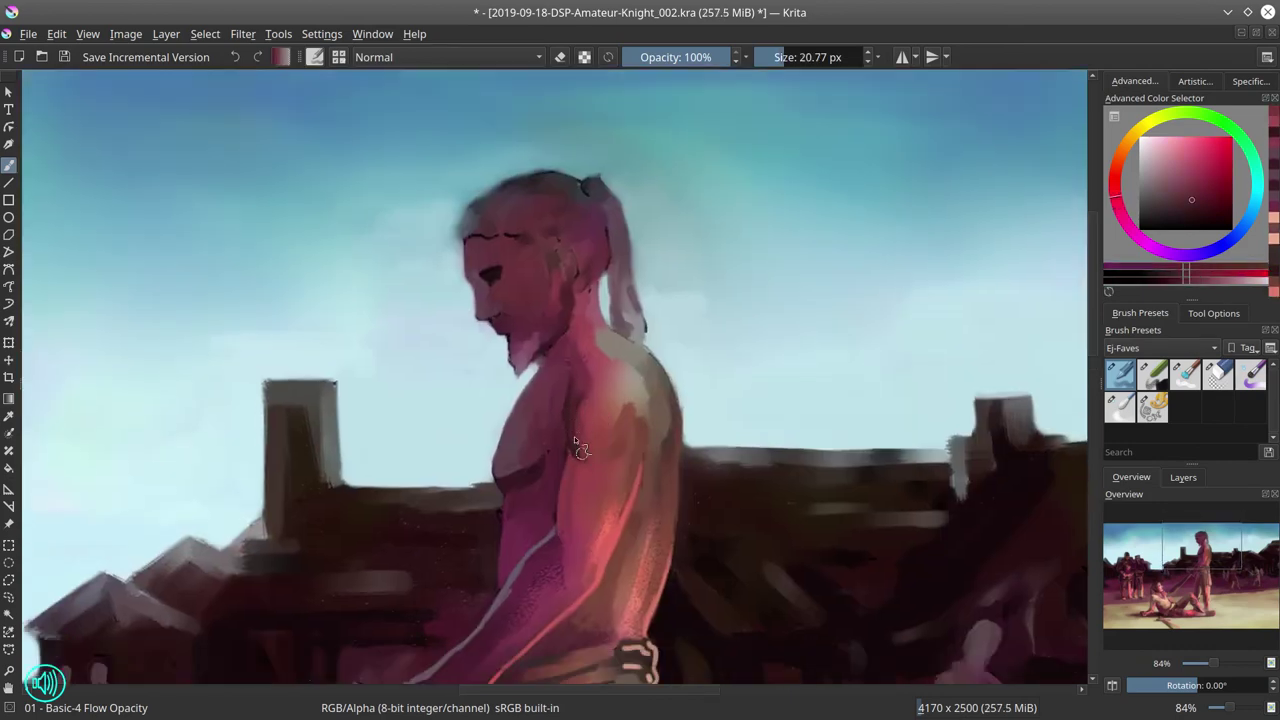
{"action": "left_click", "coordinate": [570, 352], "text": "ctrl"}
{"action": "key", "text": "period"}
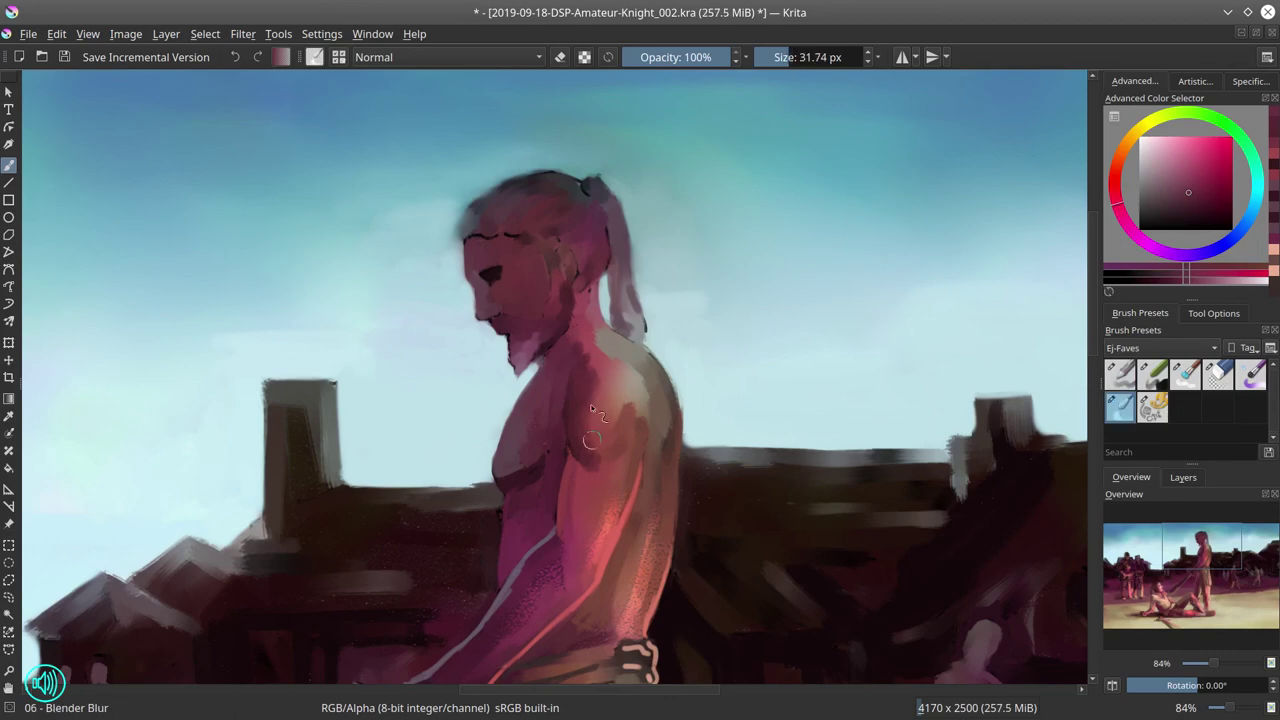
{"action": "key", "text": "period"}
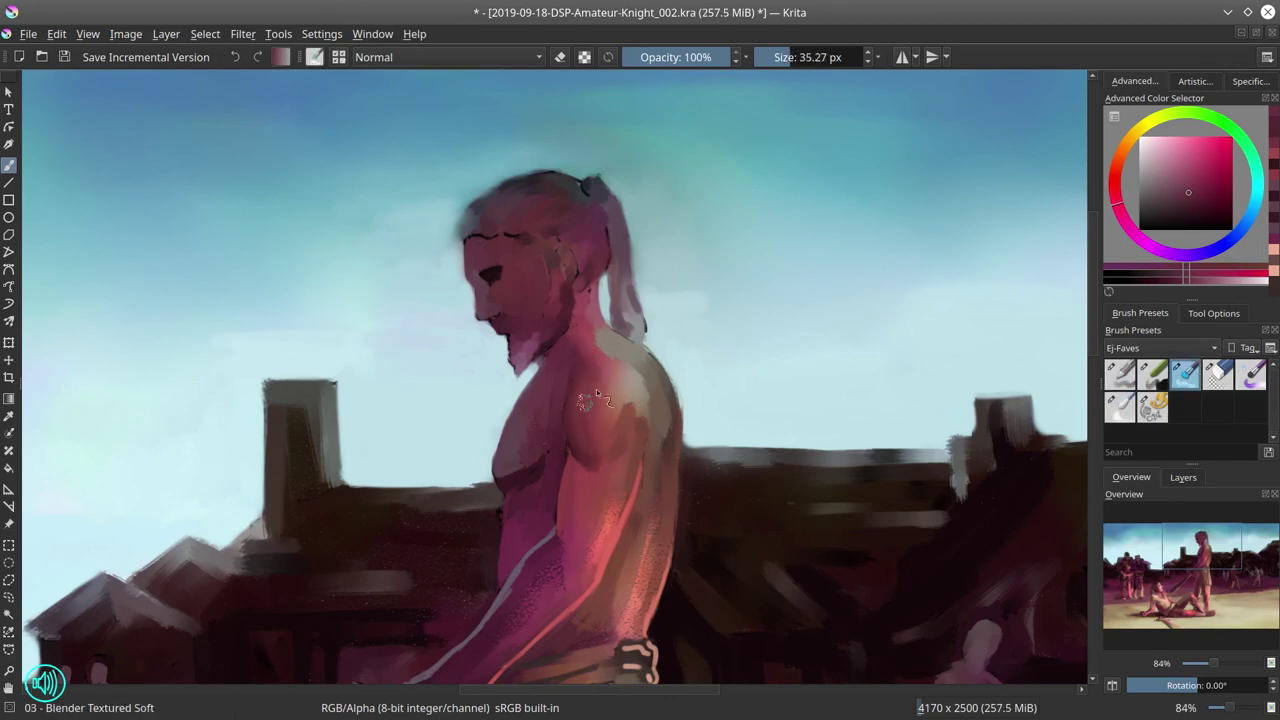
{"action": "left_click_drag", "start_coordinate": [655, 330], "coordinate": [625, 420]}
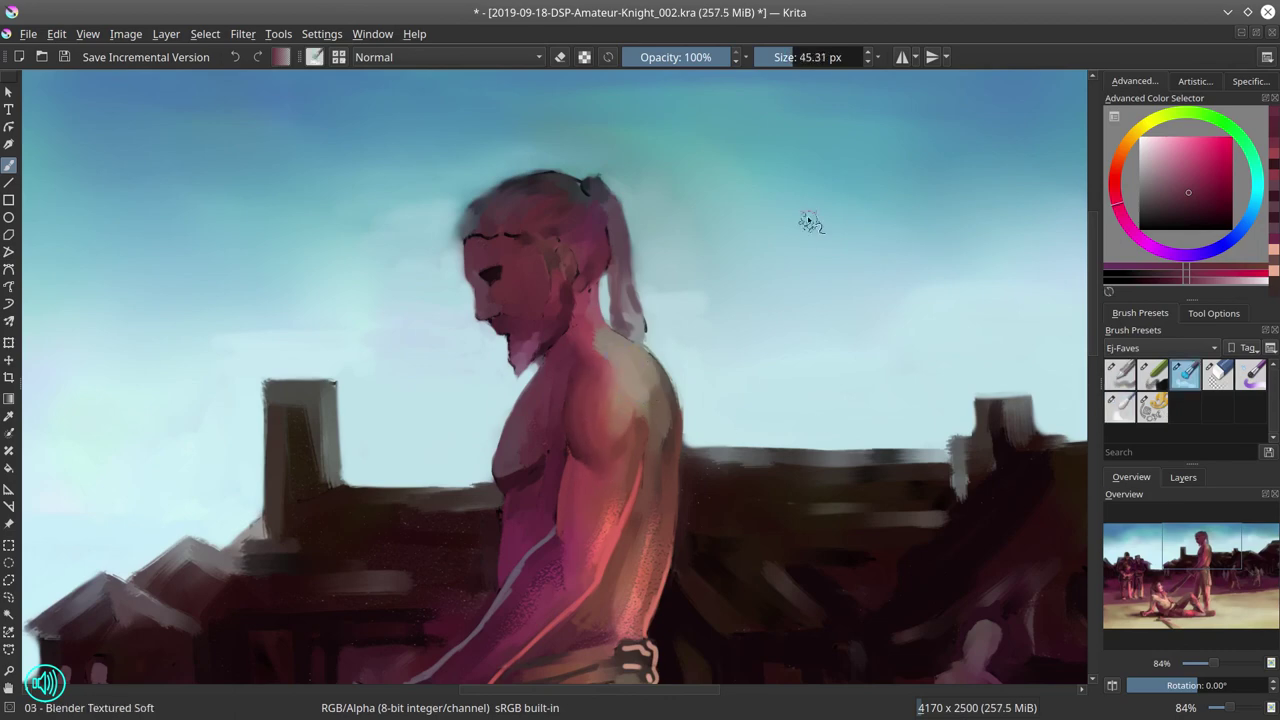
Pick lighter skin and muted orange tones at about 12 px for more shoulder blending
{"action": "key", "text": "comma"}
{"action": "key", "text": "comma"}
{"action": "left_click", "coordinate": [594, 350], "text": "ctrl"}
{"action": "key", "text": "bracketleft"}
{"action": "key", "text": "bracketleft"}
{"action": "left_click", "coordinate": [599, 321], "text": "ctrl"}
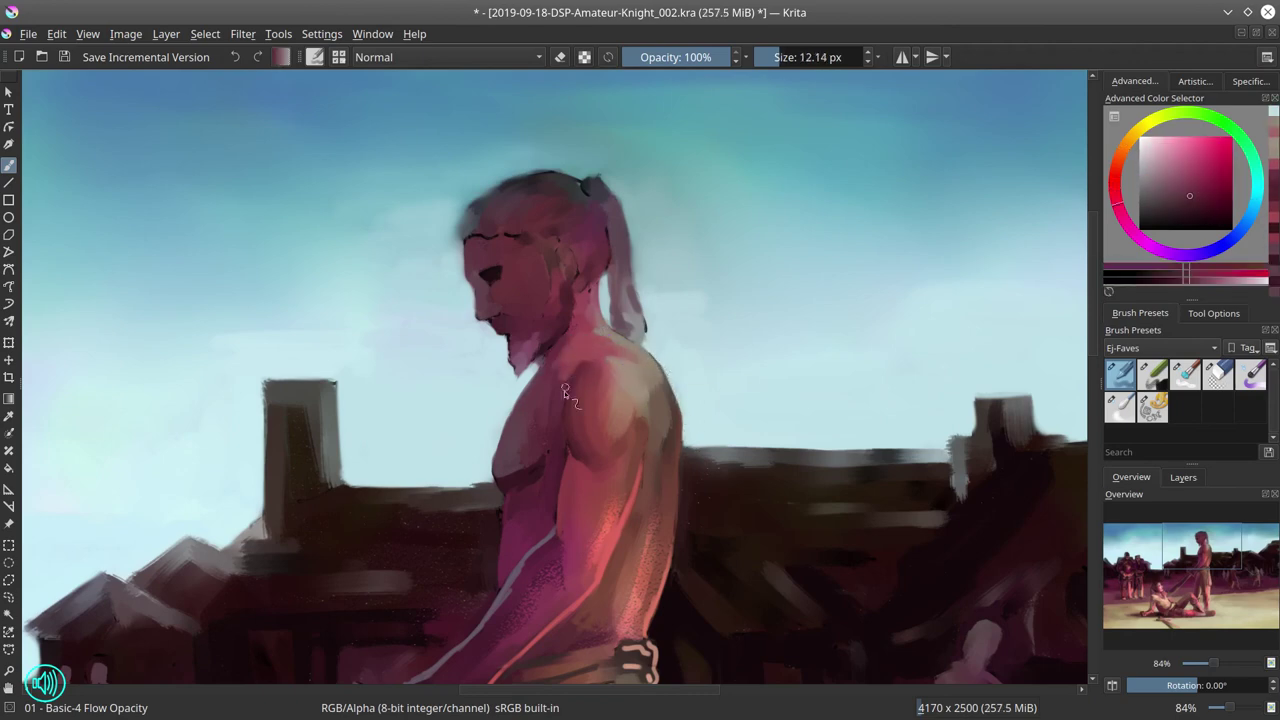
{"action": "left_click", "coordinate": [622, 555], "text": "ctrl"}
{"action": "key", "text": "period"}
{"action": "key", "text": "period"}
{"action": "key", "text": "bracketleft"}
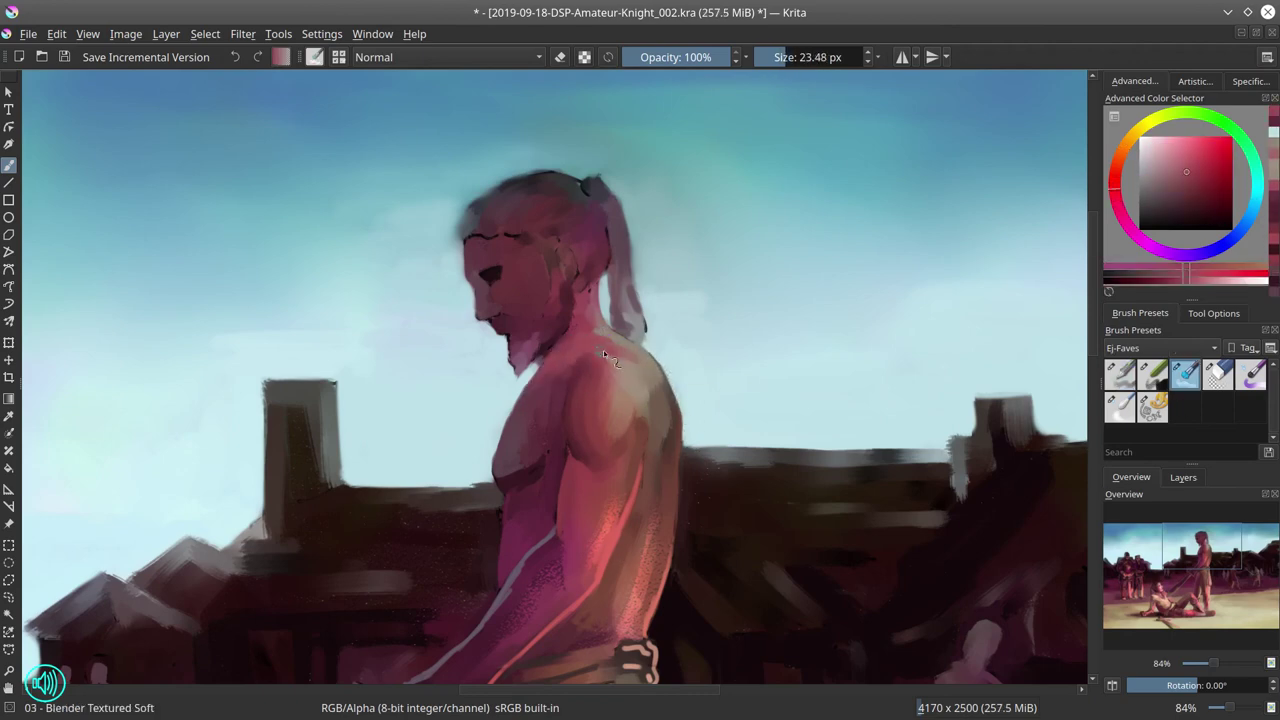
Save the knight painting and reselect the 01 - Basic-4 Flow Opacity brush
{"action": "scroll", "coordinate": [590, 360], "scroll_direction": "down", "scroll_amount": 5}
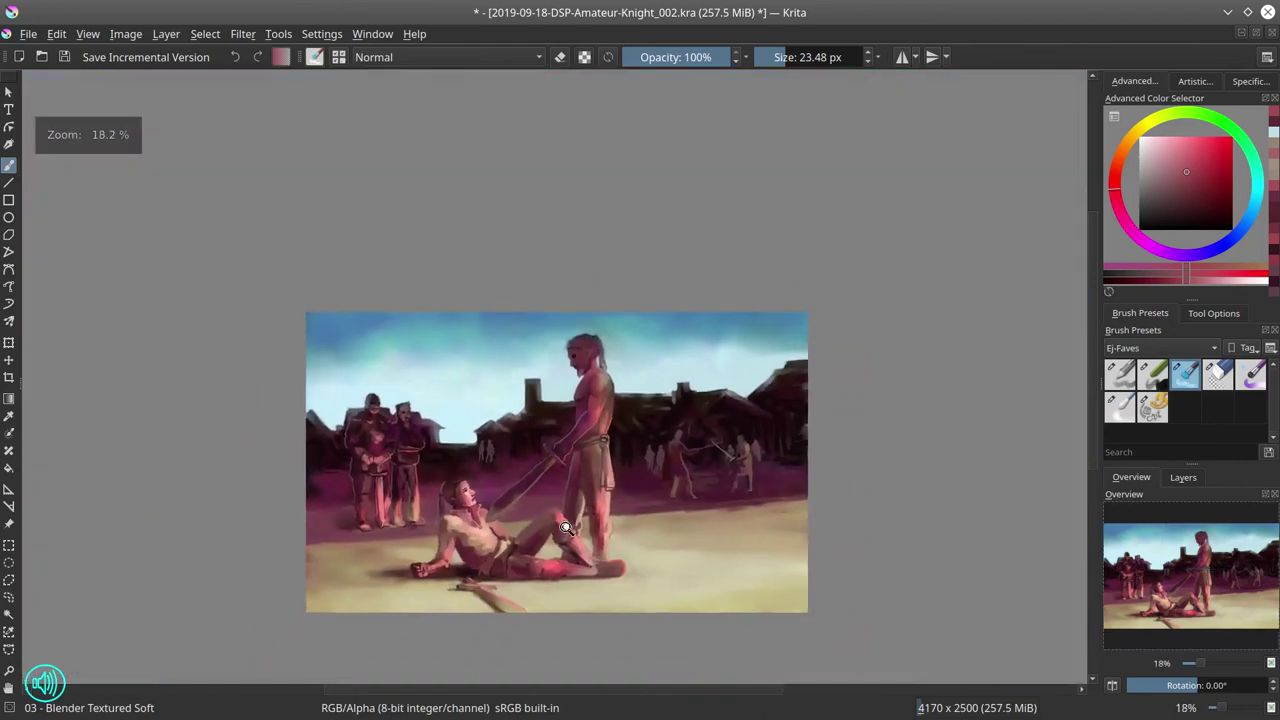
{"action": "key", "text": "bracketright"}
{"action": "key", "text": "bracketright"}
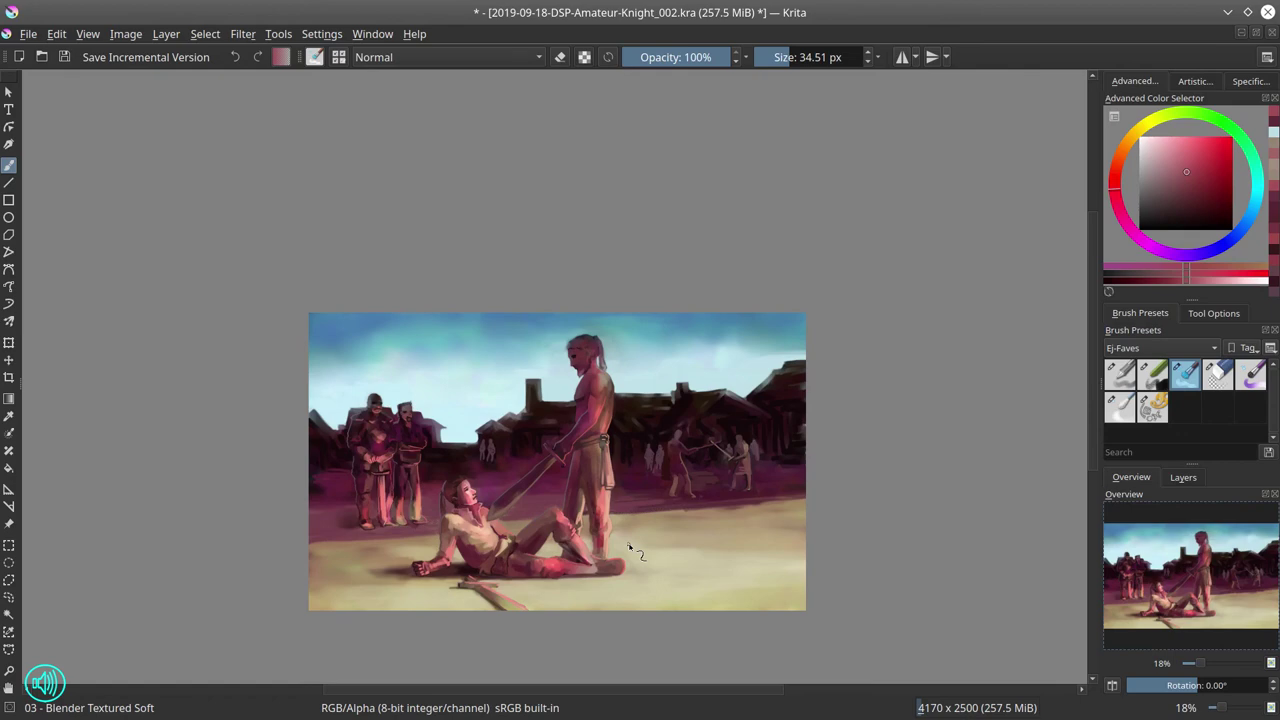
{"action": "left_click", "coordinate": [64, 57]}
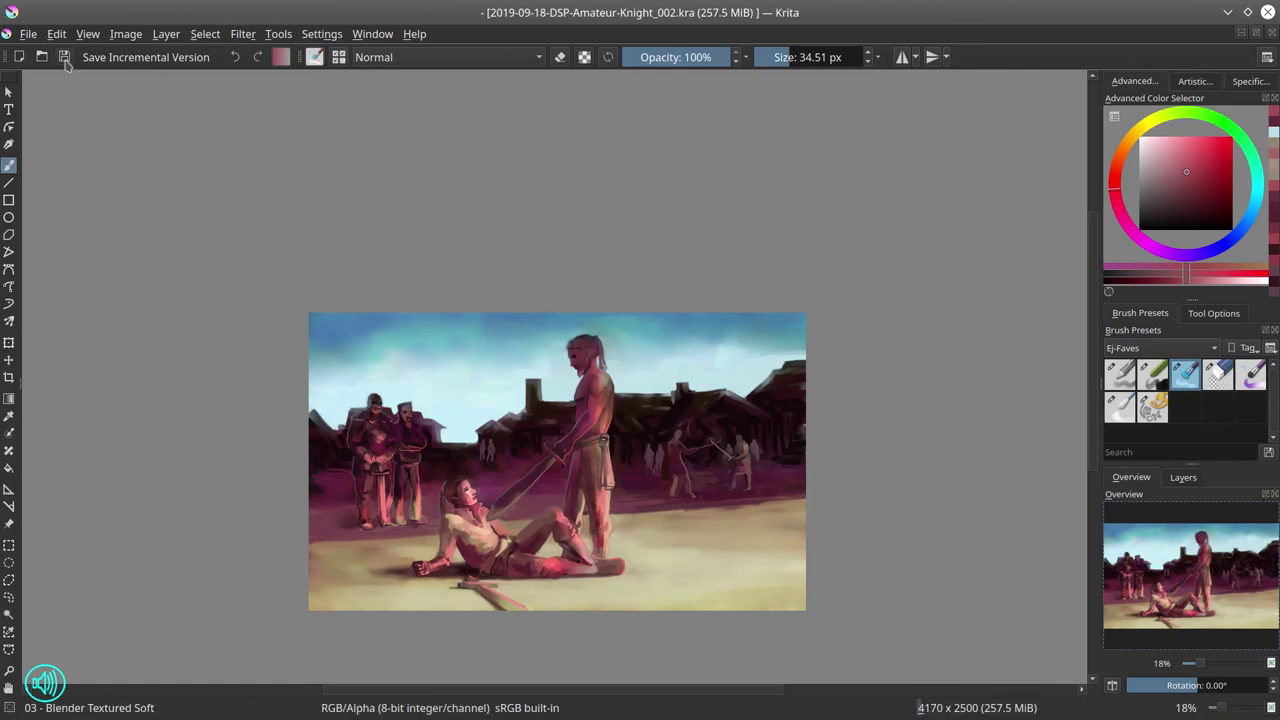
{"action": "key", "text": "comma"}
{"action": "key", "text": "comma"}
{"action": "scroll", "coordinate": [585, 322], "scroll_direction": "up", "scroll_amount": 5}
{"action": "scroll", "coordinate": [585, 322], "scroll_direction": "up", "scroll_amount": 1}
Tidy the hair edge with sky colour and add small strokes at the chin
{"action": "left_click", "coordinate": [520, 245], "text": "ctrl"}
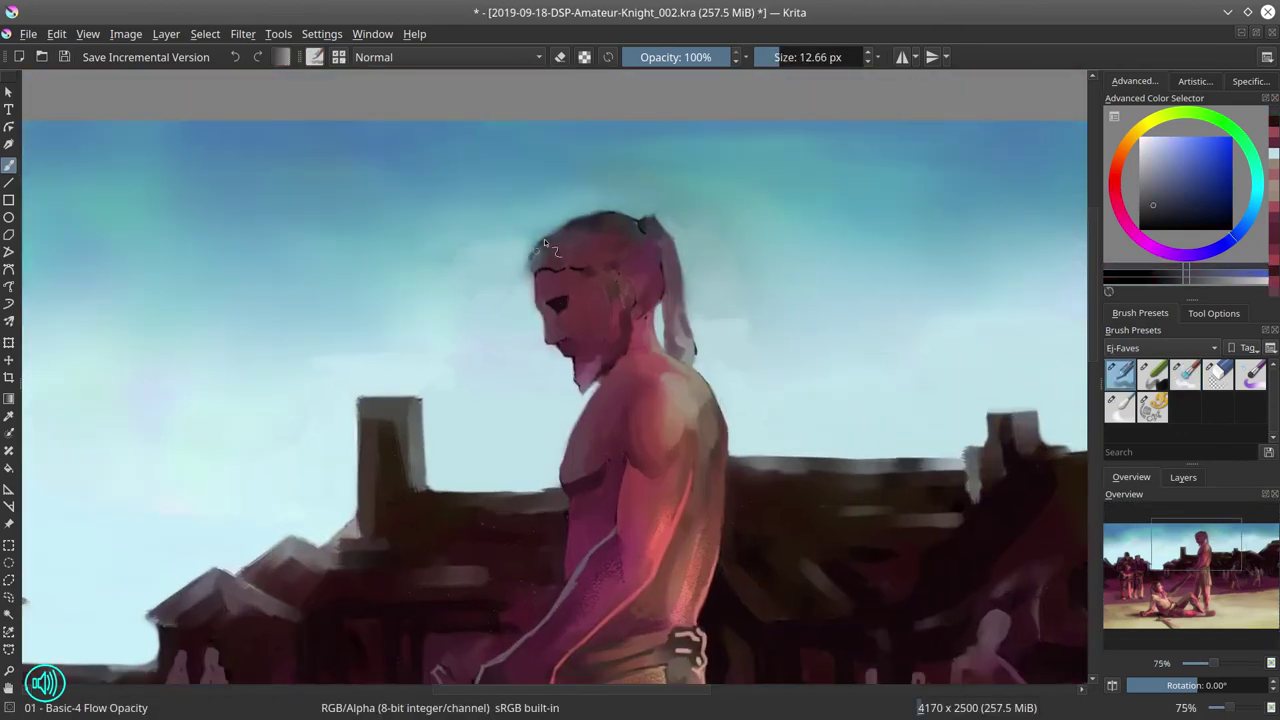
{"action": "left_click_drag", "start_coordinate": [532, 268], "coordinate": [556, 236]}
{"action": "left_click", "coordinate": [560, 312], "text": "ctrl"}
{"action": "left_click", "coordinate": [560, 323], "text": "ctrl"}
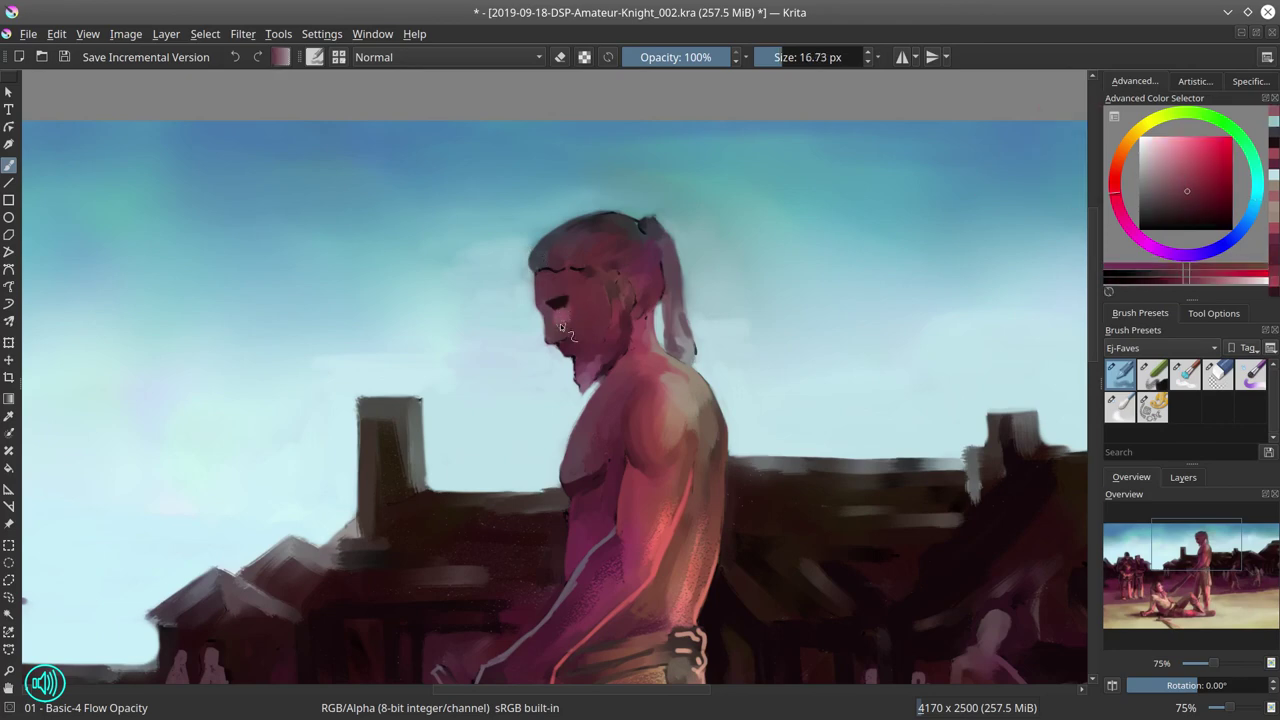
{"action": "mouse_move", "coordinate": [560, 330]}
{"action": "left_mouse_down"}
{"action": "mouse_move", "coordinate": [608, 320]}
{"action": "mouse_move", "coordinate": [580, 360]}
{"action": "left_mouse_up"}
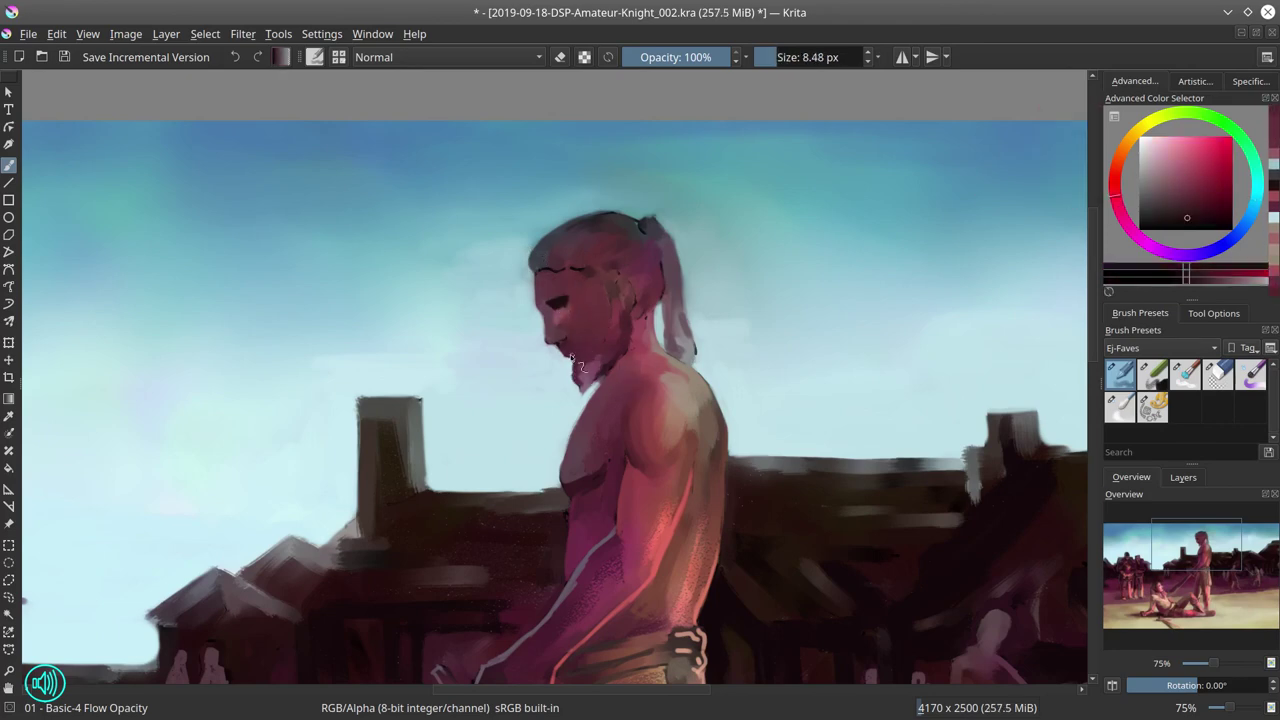
Sample face tones and stroke a light pink highlight down the face into the beard
{"action": "left_click", "coordinate": [580, 360], "text": "ctrl"}
{"action": "left_click", "coordinate": [580, 360], "text": "ctrl"}
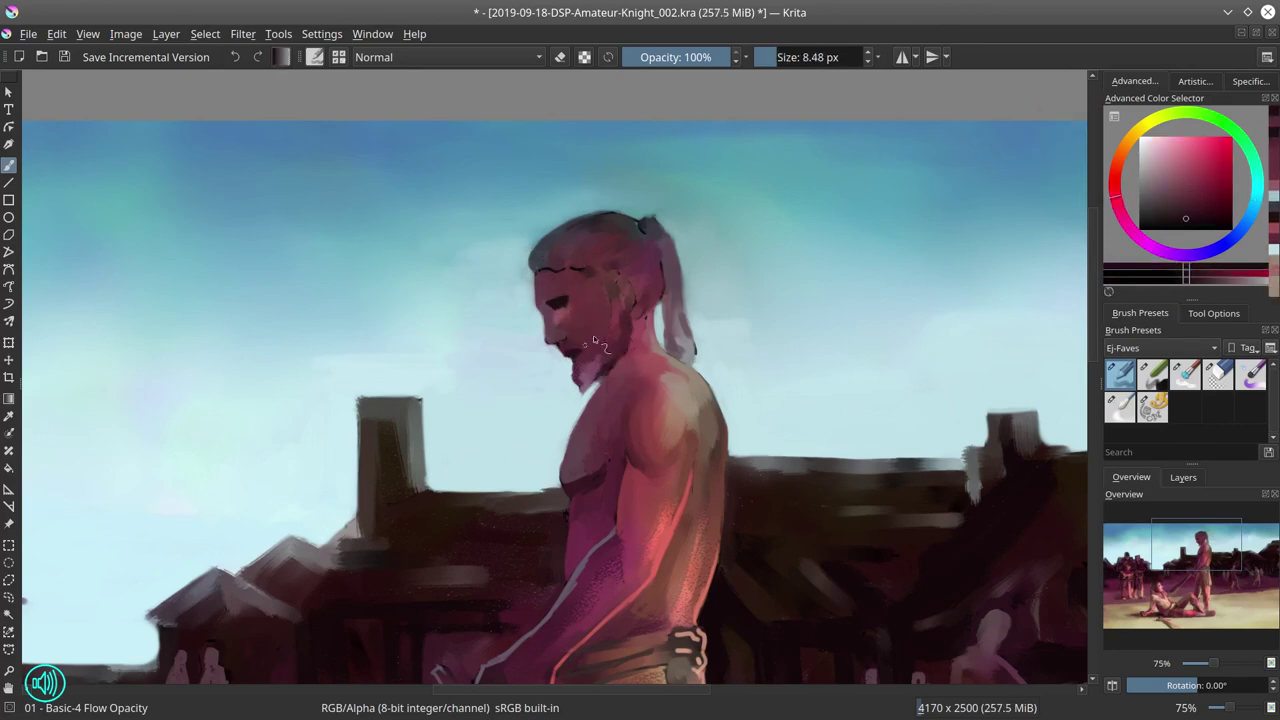
{"action": "left_click", "coordinate": [593, 335], "text": "ctrl"}
{"action": "left_click", "coordinate": [567, 356], "text": "ctrl"}
{"action": "left_click", "coordinate": [591, 336], "text": "ctrl"}
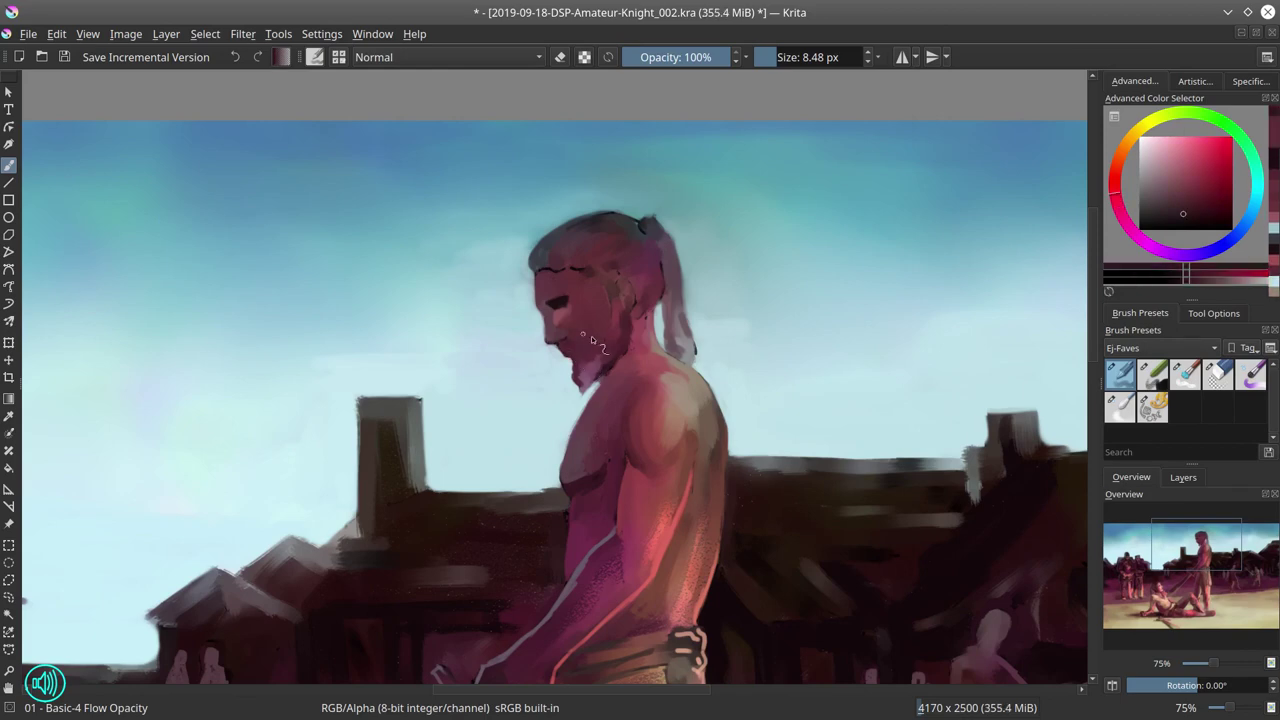
{"action": "left_click", "coordinate": [567, 356], "text": "ctrl"}
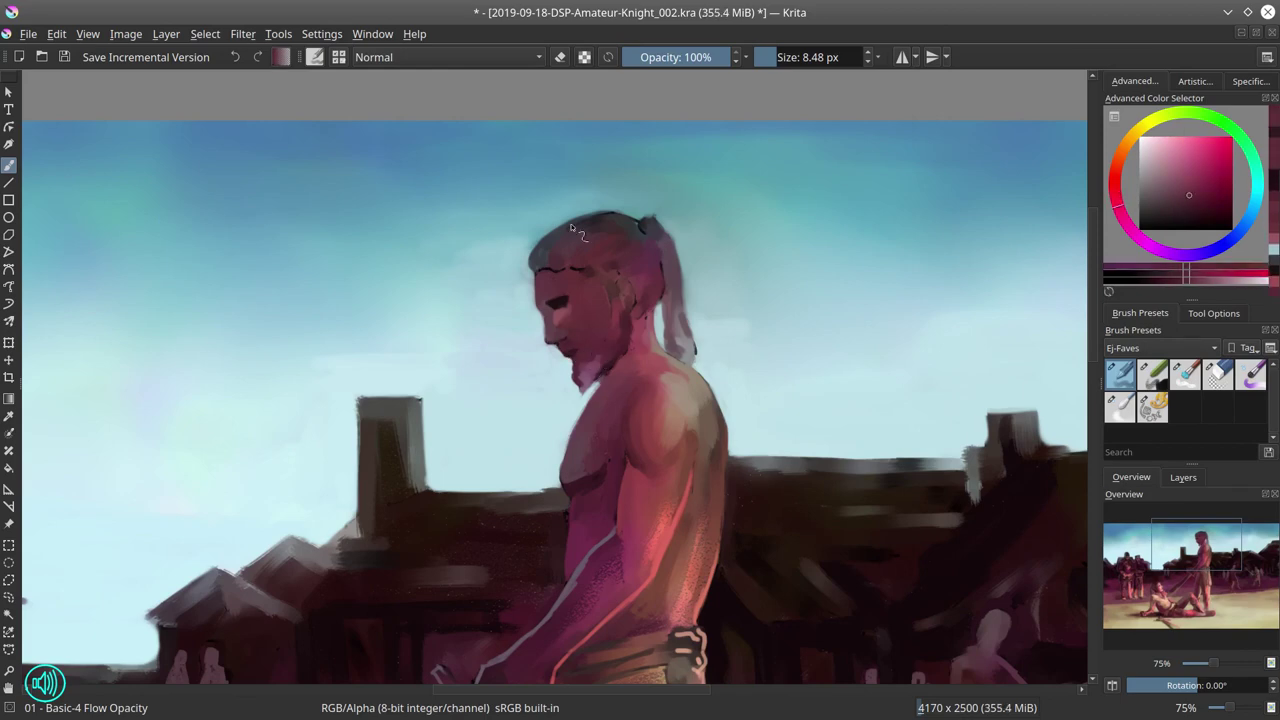
{"action": "left_click", "coordinate": [577, 374], "text": "ctrl"}
{"action": "left_click", "coordinate": [577, 374], "text": "ctrl"}
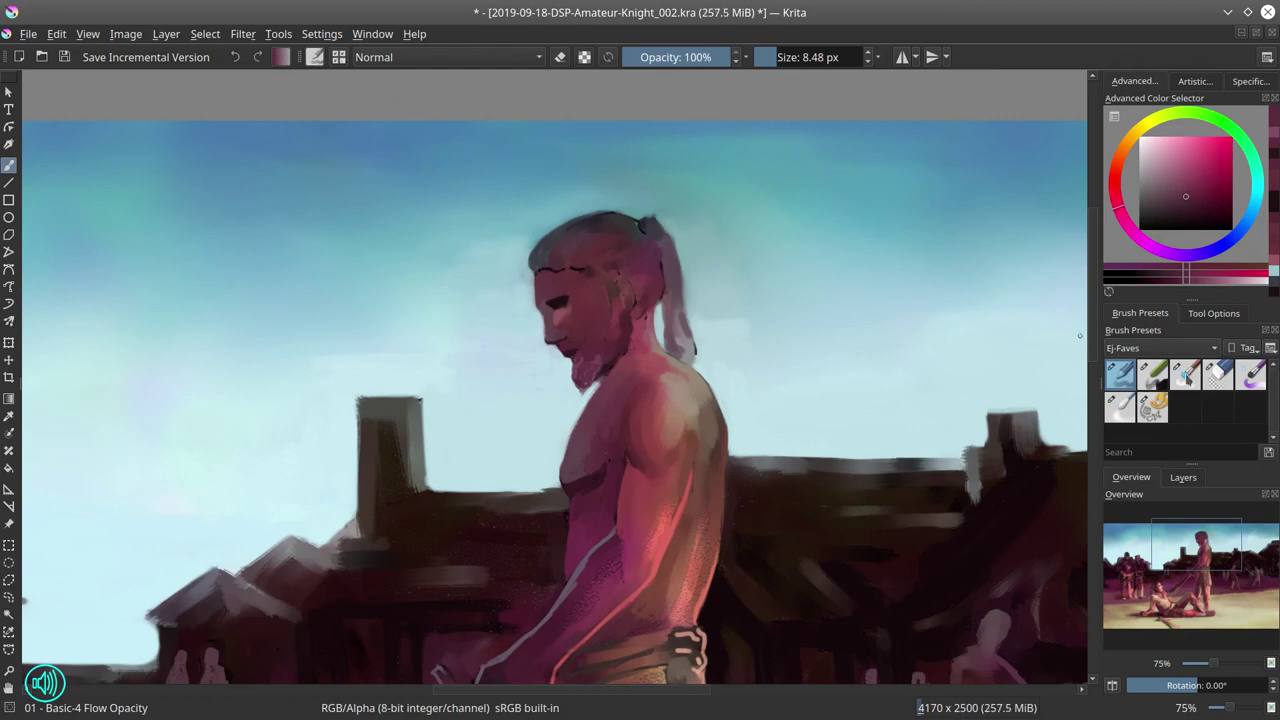
{"action": "key", "text": "/"}
{"action": "key", "text": "/"}
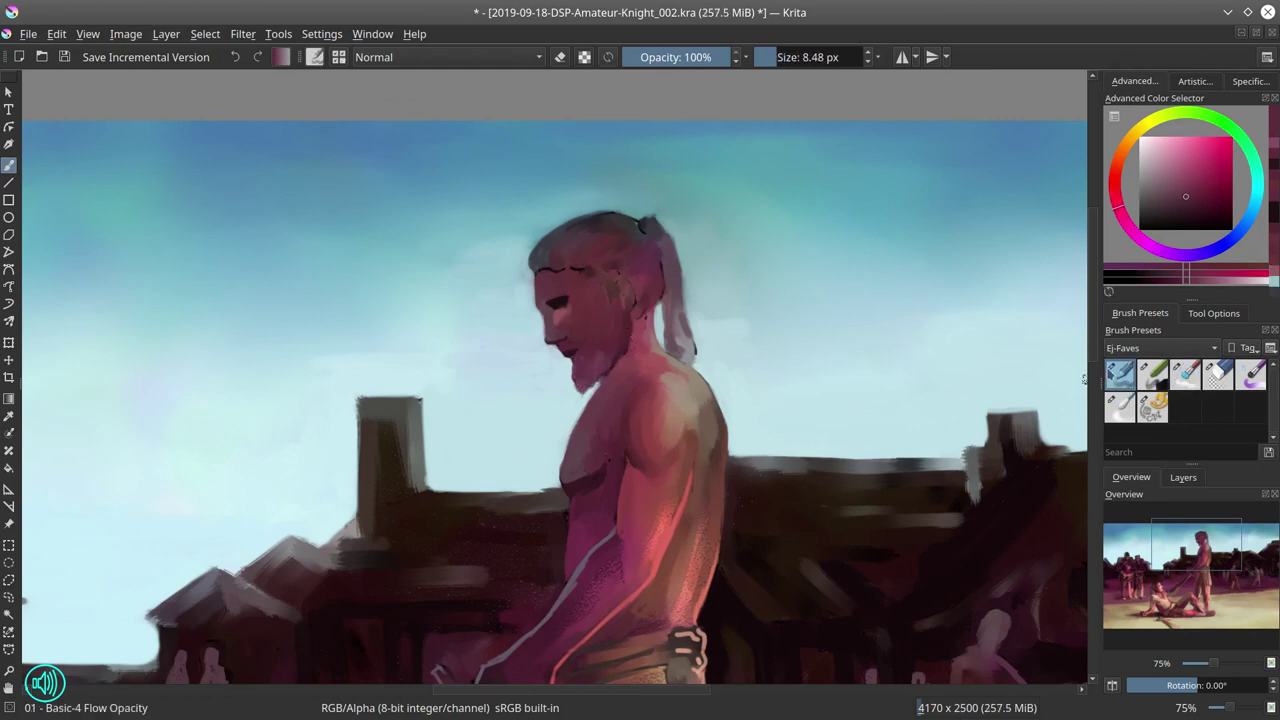
{"action": "left_click", "coordinate": [615, 306], "text": "ctrl"}
{"action": "key", "text": "bracketleft"}
{"action": "mouse_move", "coordinate": [614, 280]}
{"action": "left_mouse_down"}
{"action": "mouse_move", "coordinate": [603, 344]}
{"action": "mouse_move", "coordinate": [583, 324]}
{"action": "mouse_move", "coordinate": [578, 356]}
{"action": "left_mouse_up"}
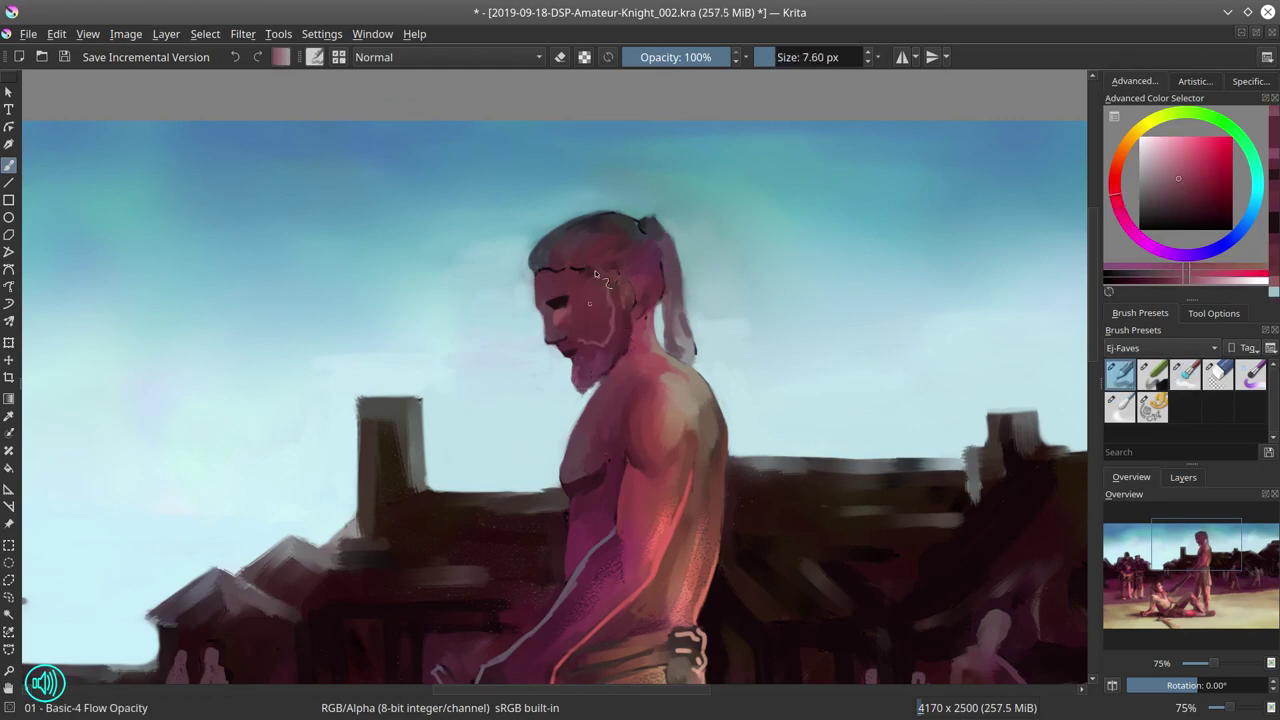
Sample further light, lavender and dark red tones from the head and painting
{"action": "left_click", "coordinate": [626, 286], "text": "ctrl"}
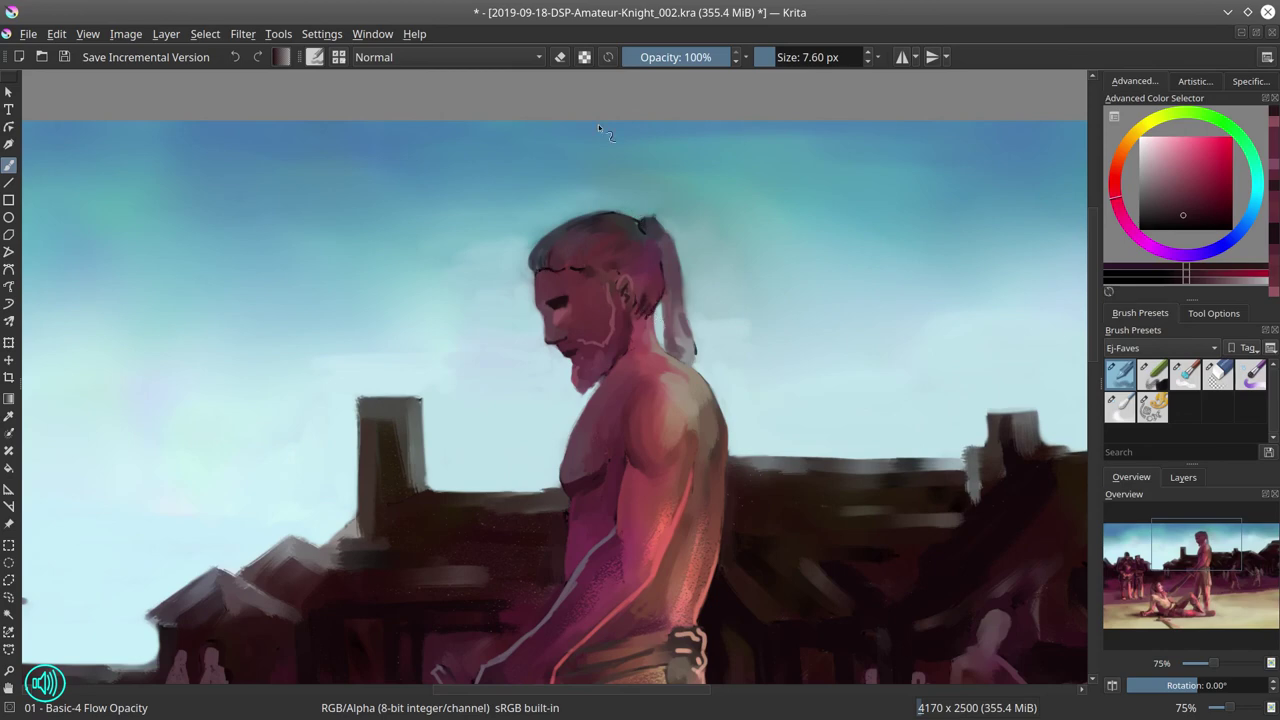
{"action": "left_click", "coordinate": [612, 430], "text": "ctrl"}
{"action": "left_click", "coordinate": [611, 272], "text": "ctrl"}
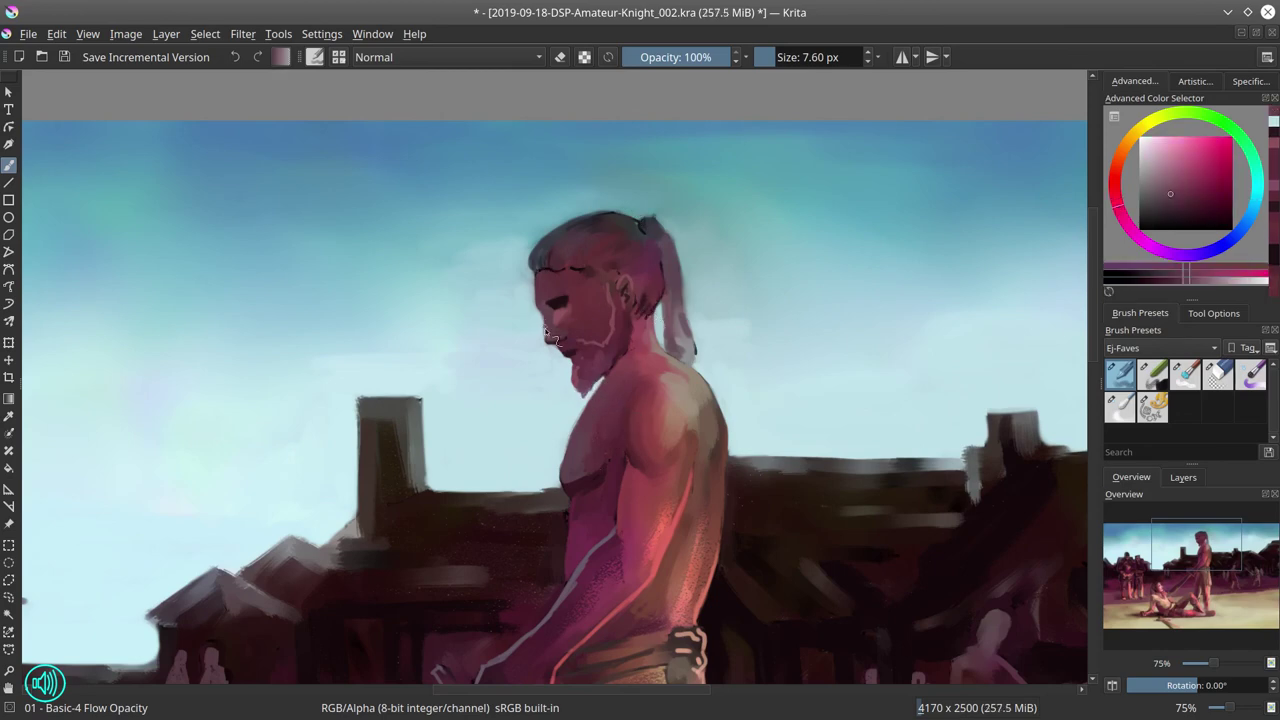
{"action": "left_click", "coordinate": [600, 355], "text": "ctrl"}
{"action": "left_click", "coordinate": [520, 443], "text": "ctrl"}
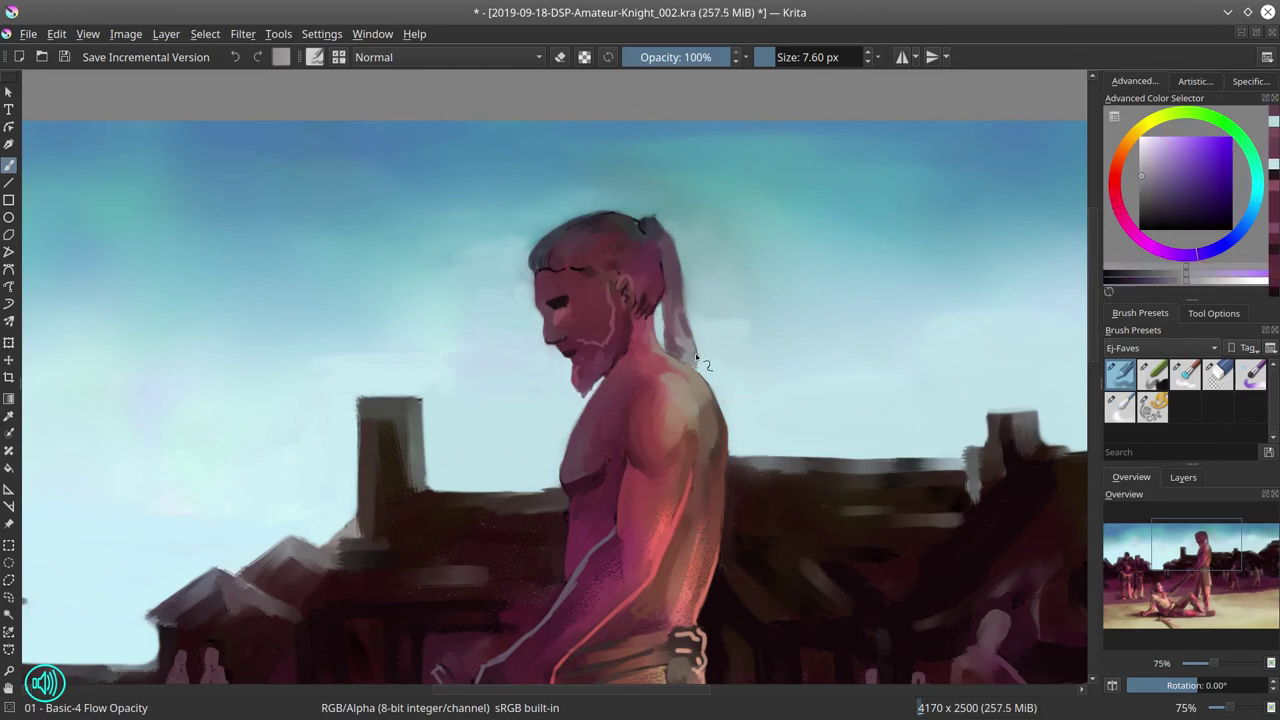
{"action": "left_click", "coordinate": [697, 357], "text": "ctrl"}
{"action": "scroll", "coordinate": [596, 283], "scroll_direction": "down", "scroll_amount": 5}
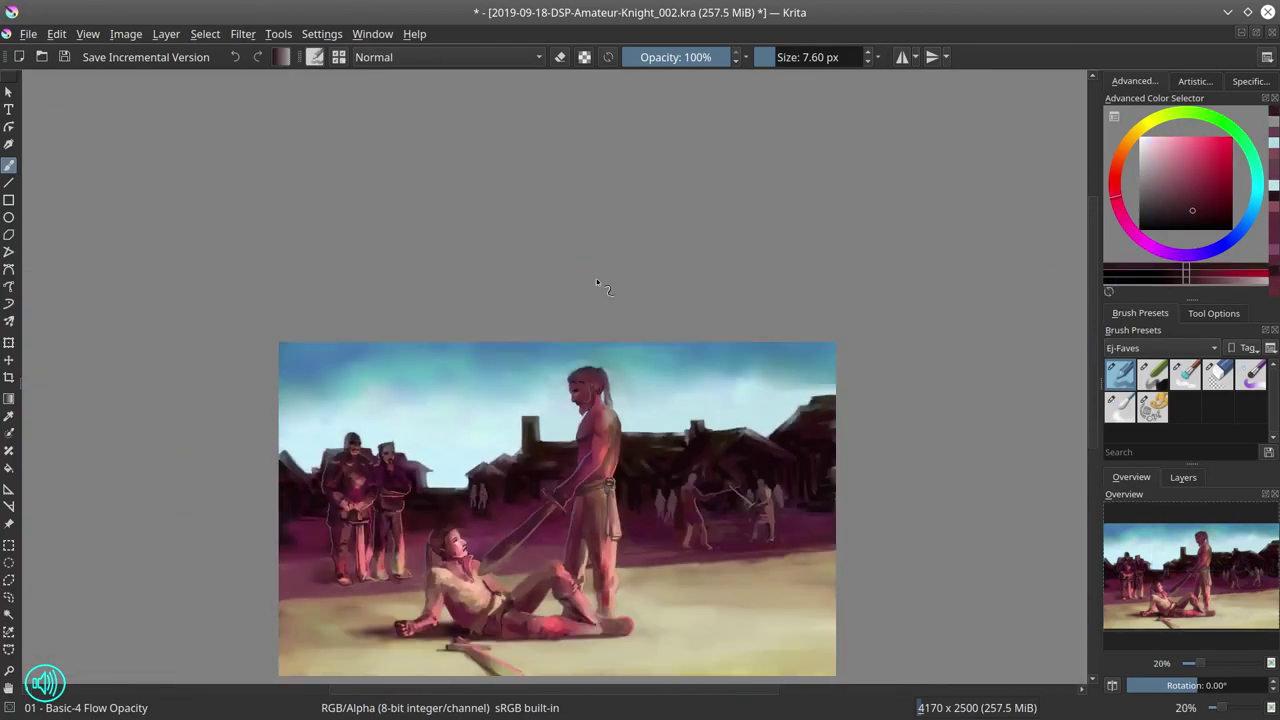
Zoom into the knight's head and cycle brush presets back to Basic-4 Flow Opacity
{"action": "scroll", "coordinate": [583, 447], "scroll_direction": "up", "scroll_amount": 5}
{"action": "left_click", "coordinate": [632, 291], "text": "ctrl"}
{"action": "scroll", "coordinate": [632, 291], "scroll_direction": "down", "scroll_amount": 5}
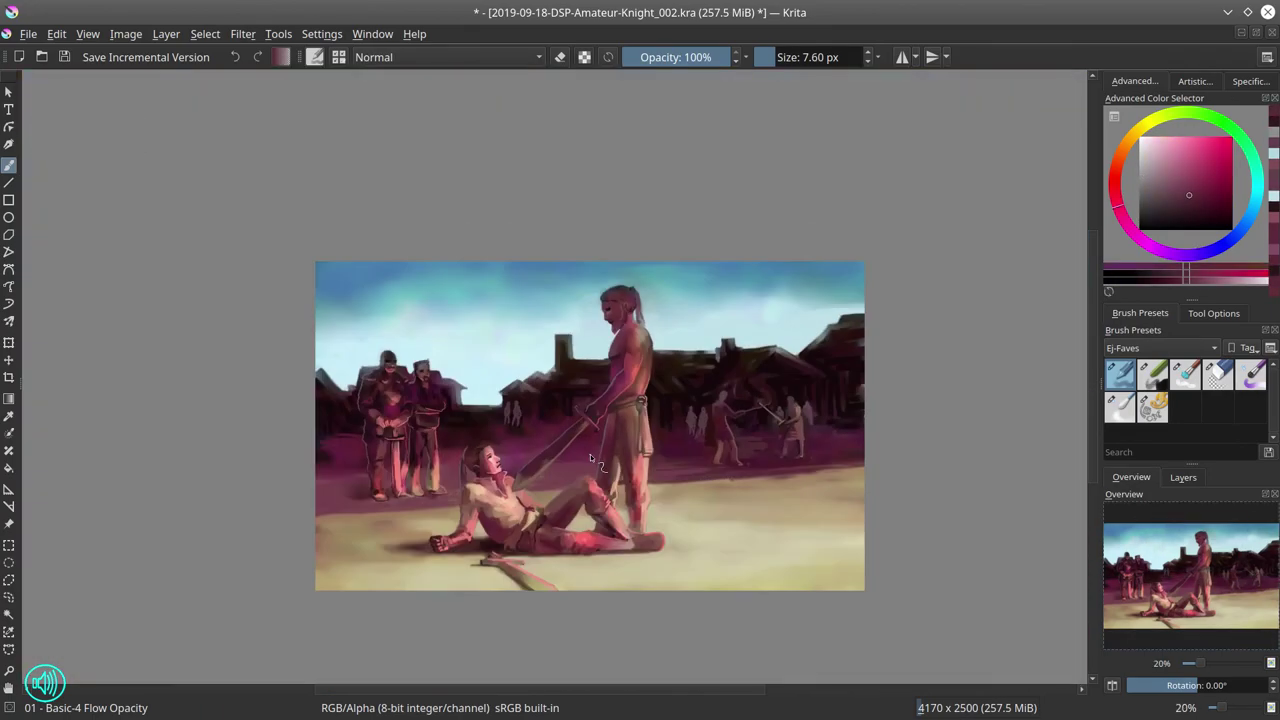
{"action": "scroll", "coordinate": [590, 454], "scroll_direction": "up", "scroll_amount": 5}
{"action": "key", "text": "/"}
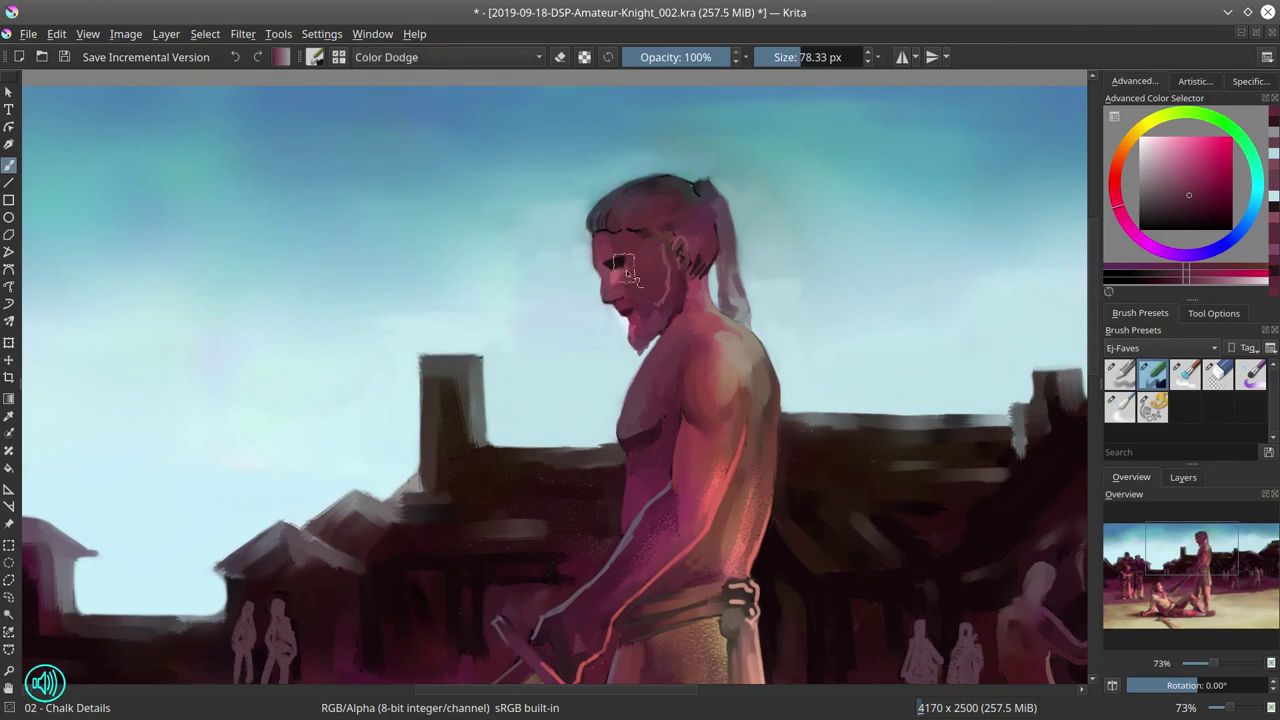
{"action": "key", "text": "/"}
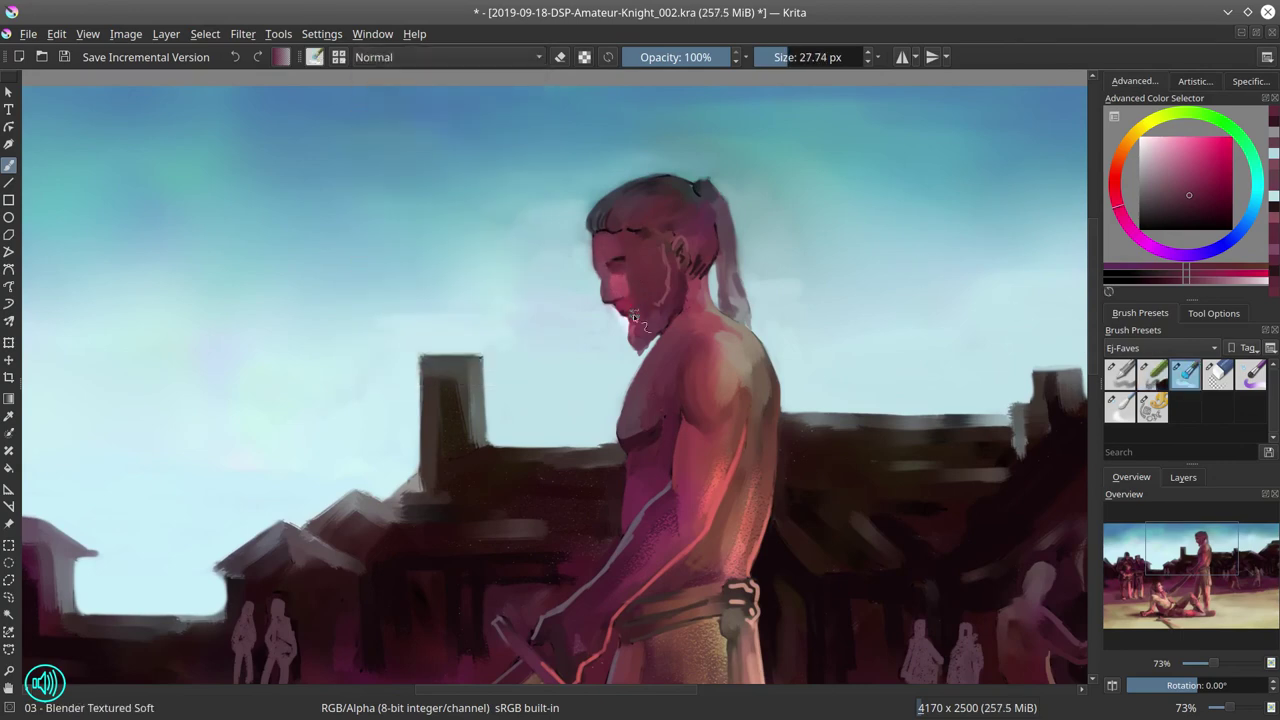
{"action": "key", "text": "/"}
{"action": "scroll", "coordinate": [624, 273], "scroll_direction": "up", "scroll_amount": 1}
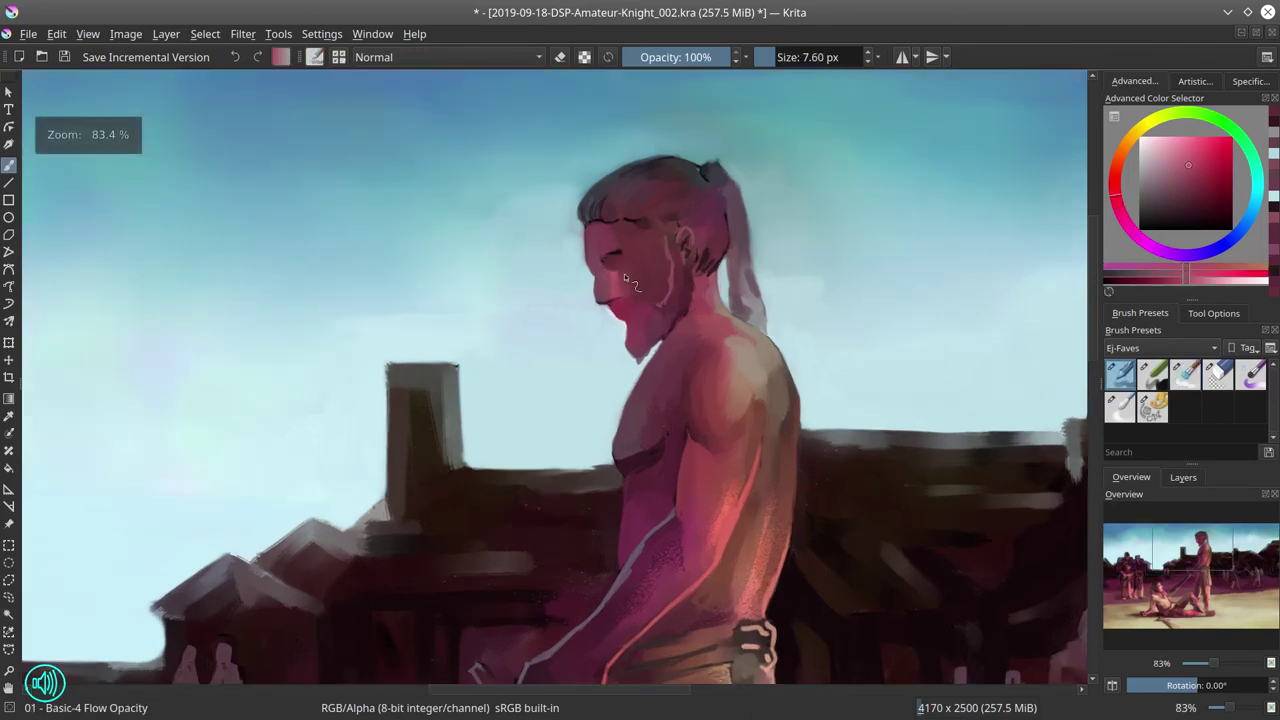
{"action": "scroll", "coordinate": [624, 273], "scroll_direction": "up", "scroll_amount": 1}
Repaint the lips and moustache in muted pink using a darker sampled face colour
{"action": "mouse_move", "coordinate": [600, 245]}
{"action": "left_mouse_down"}
{"action": "mouse_move", "coordinate": [585, 220]}
{"action": "mouse_move", "coordinate": [580, 258]}
{"action": "left_mouse_up"}
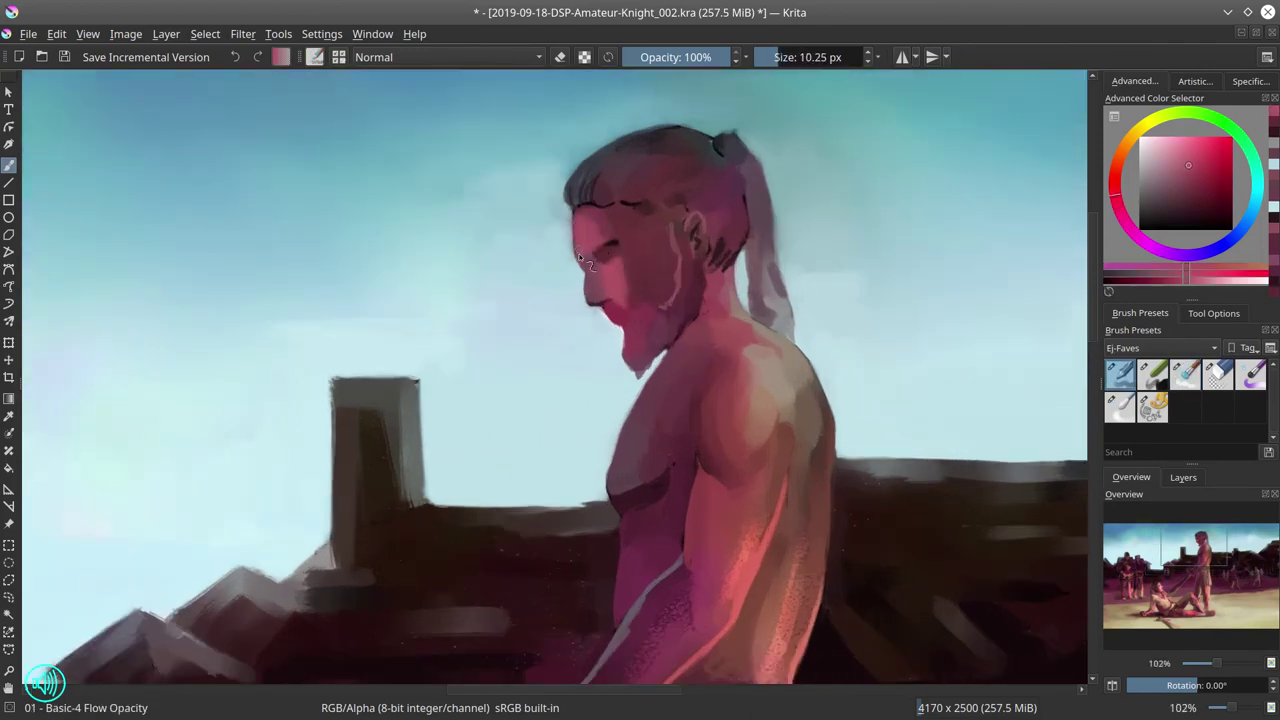
{"action": "left_click", "coordinate": [582, 257], "text": "ctrl"}
{"action": "left_click_drag", "start_coordinate": [636, 218], "coordinate": [612, 245]}
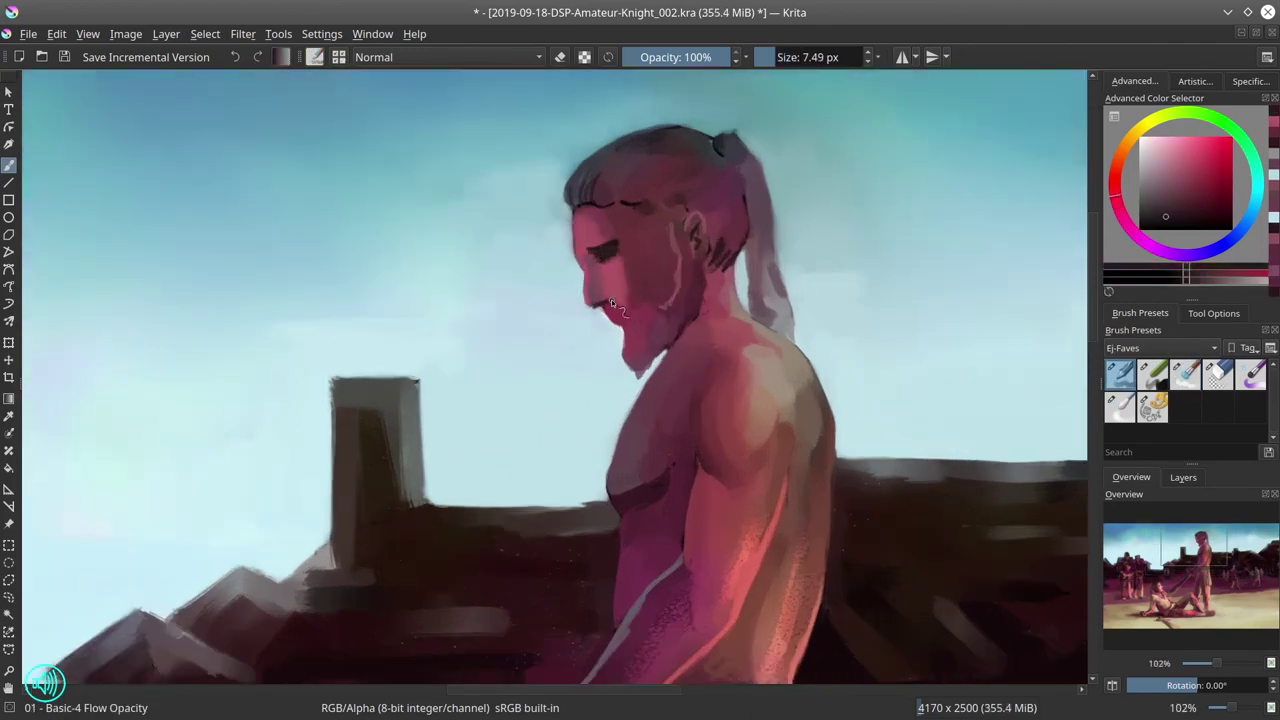
{"action": "mouse_move", "coordinate": [622, 320]}
{"action": "left_mouse_down"}
{"action": "mouse_move", "coordinate": [630, 332]}
{"action": "mouse_move", "coordinate": [645, 316]}
{"action": "mouse_move", "coordinate": [630, 335]}
{"action": "left_mouse_up"}
{"action": "left_click", "coordinate": [690, 345], "text": "ctrl"}
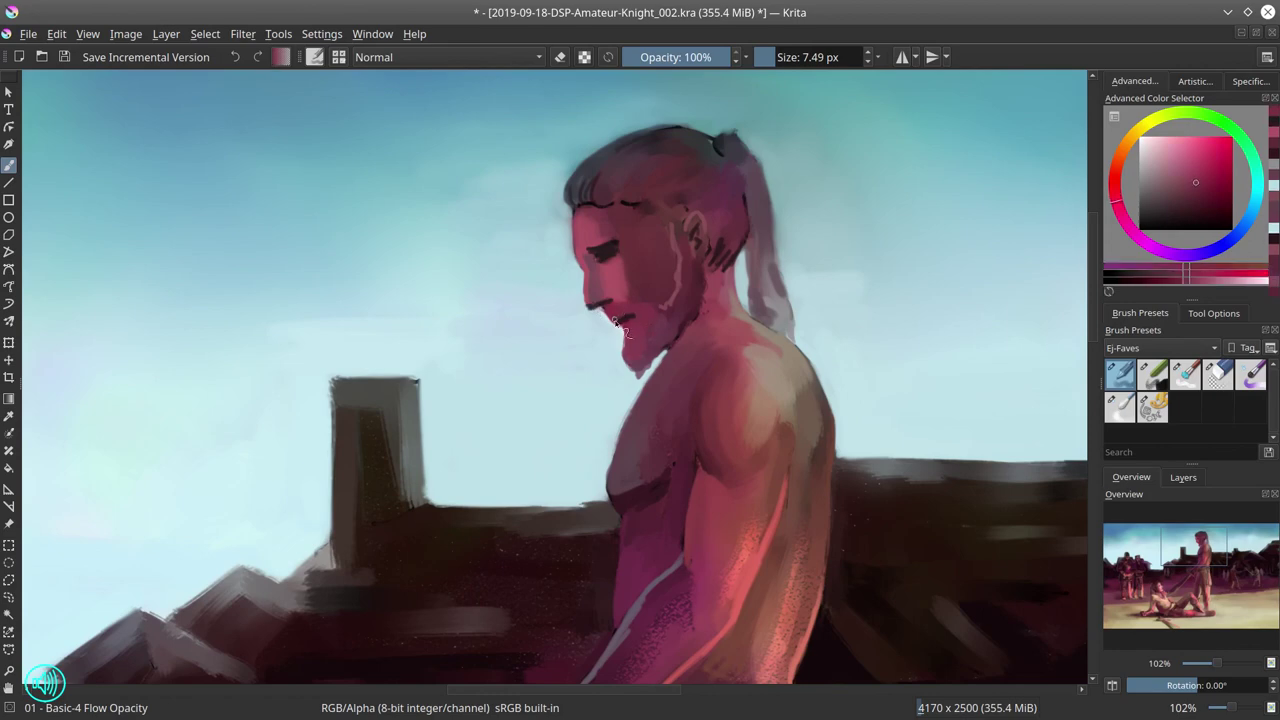
Bring the knight's head into close view and sample new colours from the painting
{"action": "scroll", "coordinate": [675, 273], "scroll_direction": "down", "scroll_amount": 6}
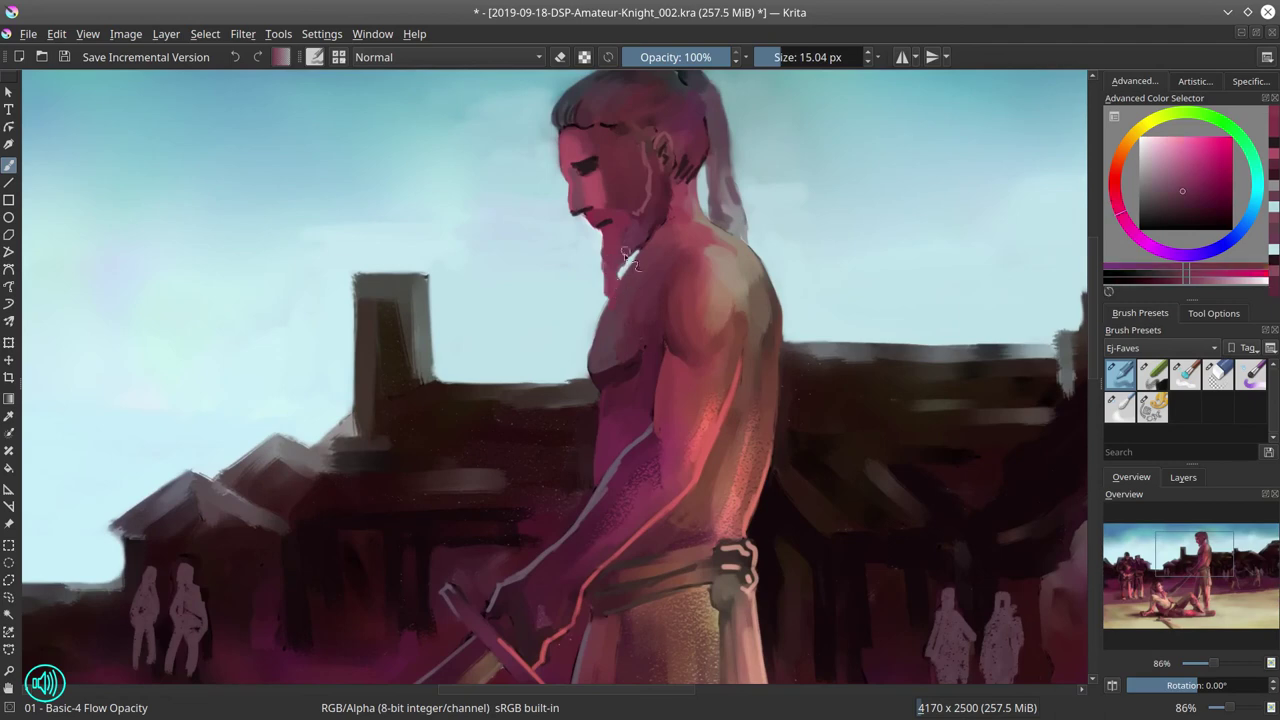
{"action": "left_click", "coordinate": [640, 262], "text": "ctrl"}
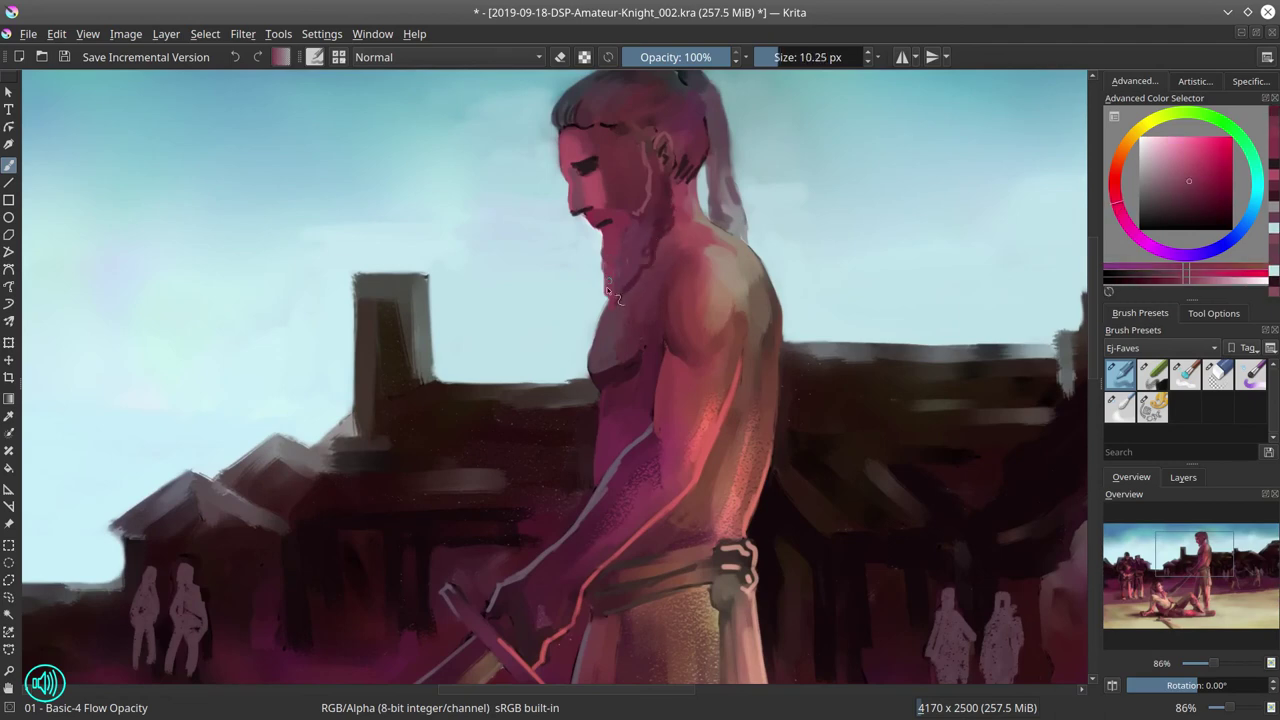
{"action": "left_click", "coordinate": [631, 258], "text": "ctrl"}
{"action": "left_click", "coordinate": [687, 225], "text": "ctrl"}
Save 2019-09-18-DSP-Amateur-Knight_002.kra with Ctrl+S and return to the full painting overview
{"action": "scroll", "coordinate": [646, 352], "scroll_direction": "down", "scroll_amount": 4}
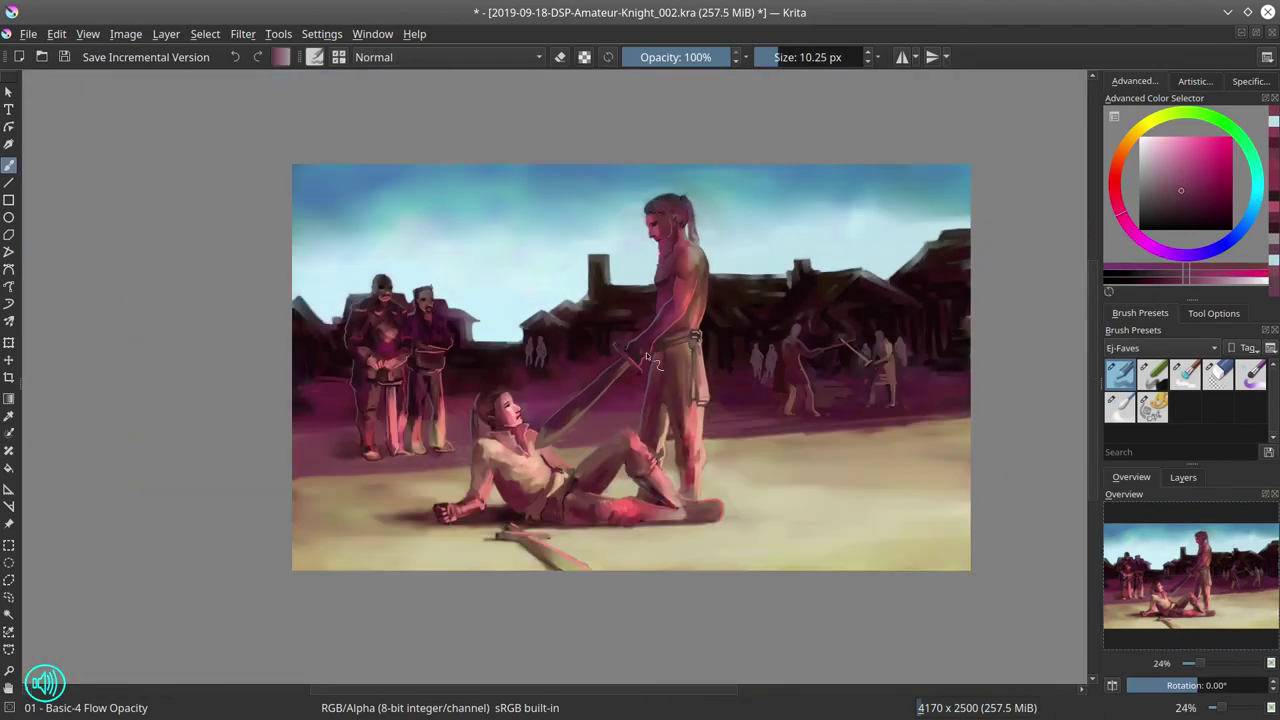
{"action": "key", "text": "ctrl+s"}
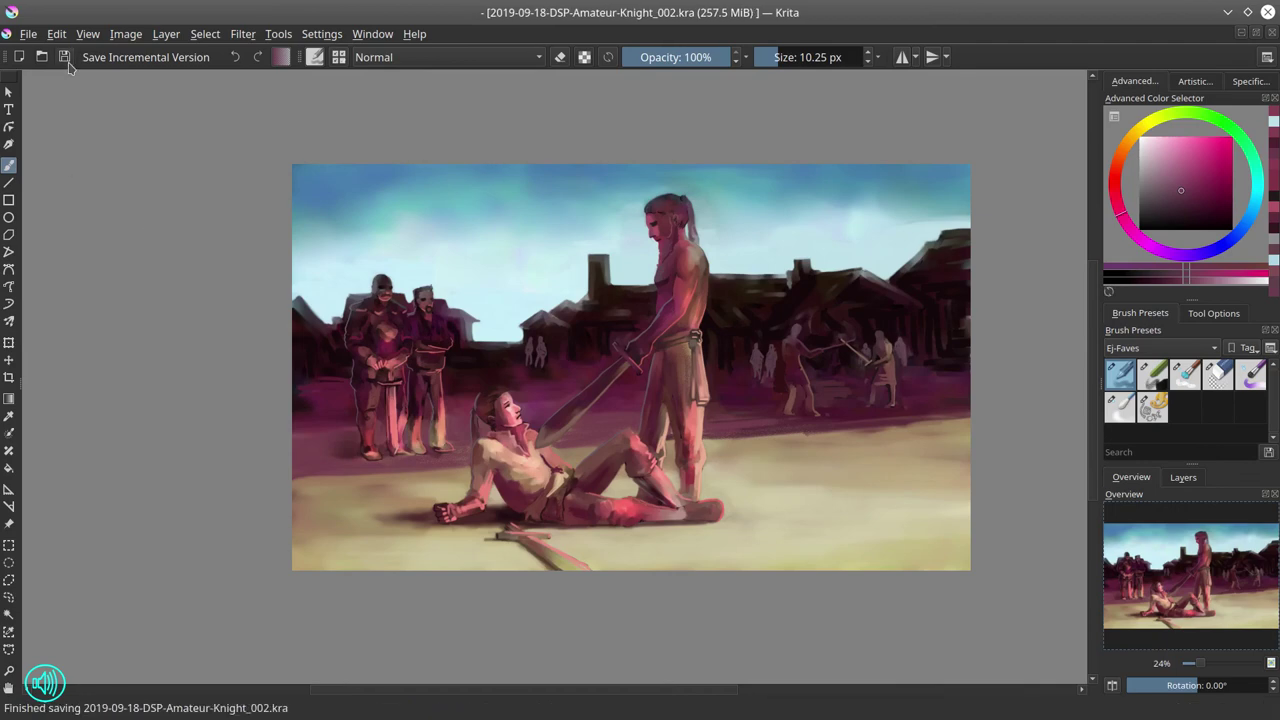
{"action": "scroll", "coordinate": [152, 328], "scroll_direction": "down", "scroll_amount": 2}
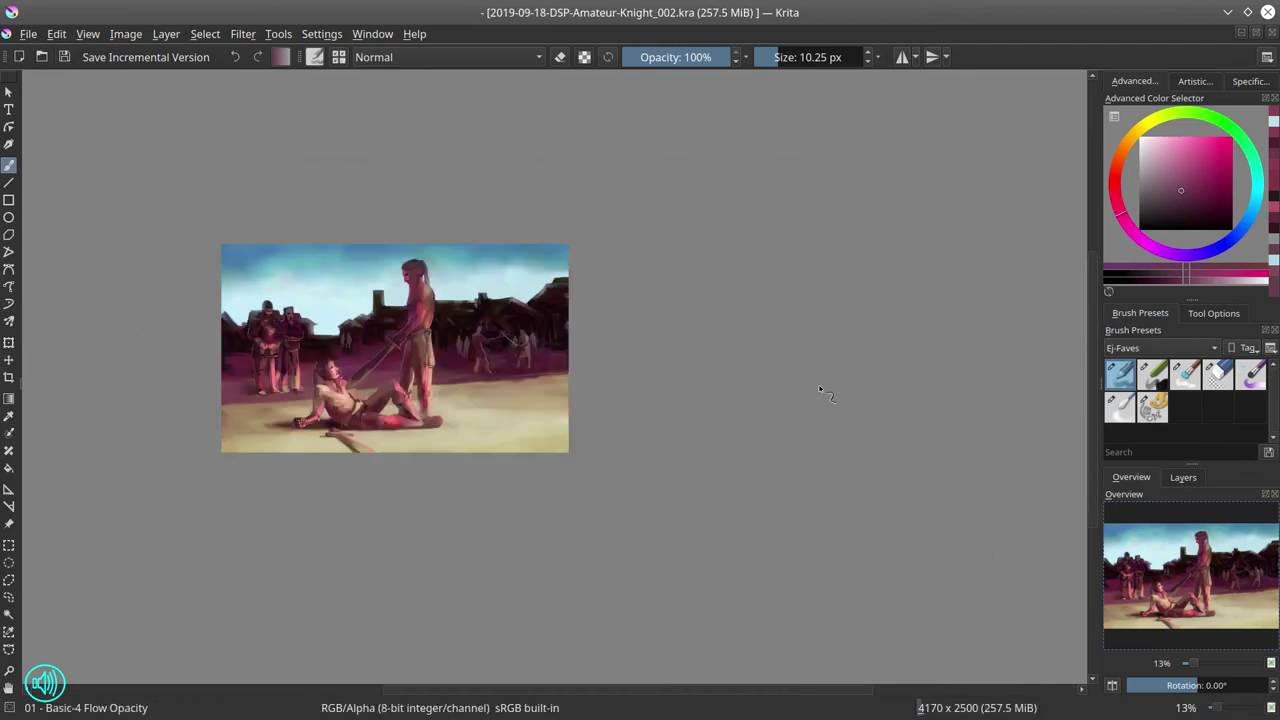
{"action": "left_click", "coordinate": [1183, 477]}
{"action": "left_click", "coordinate": [1131, 477]}
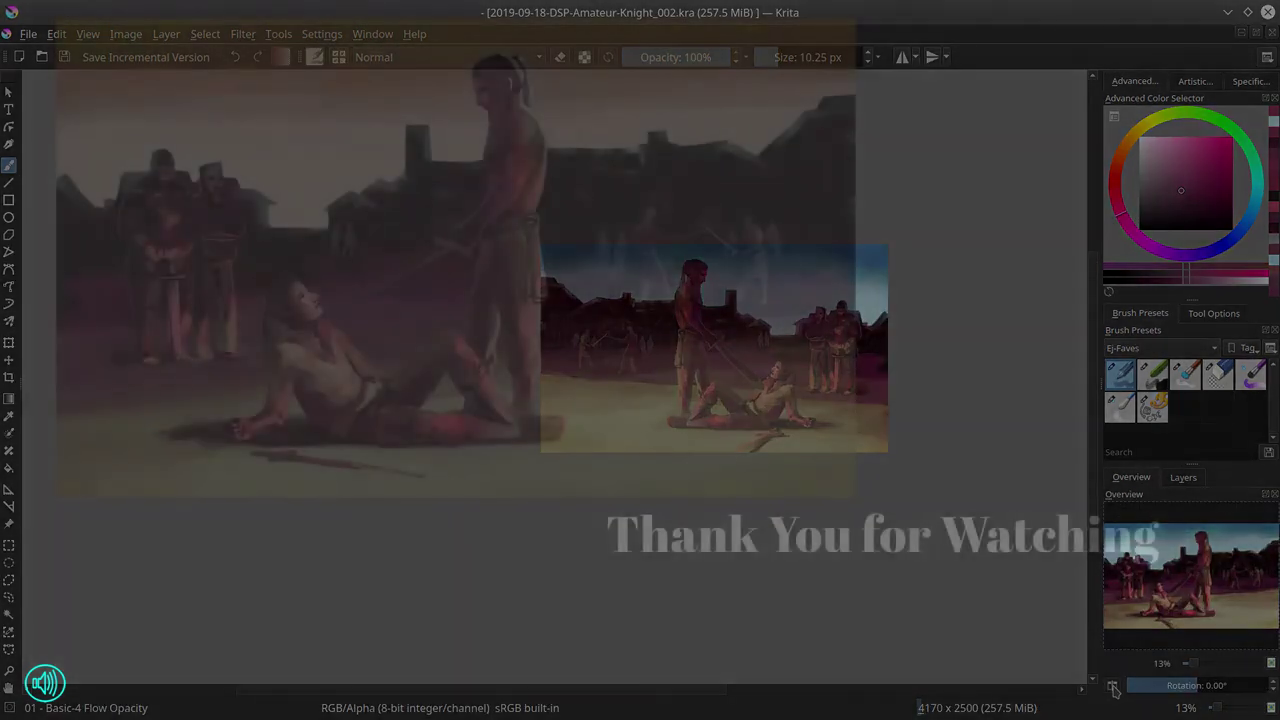